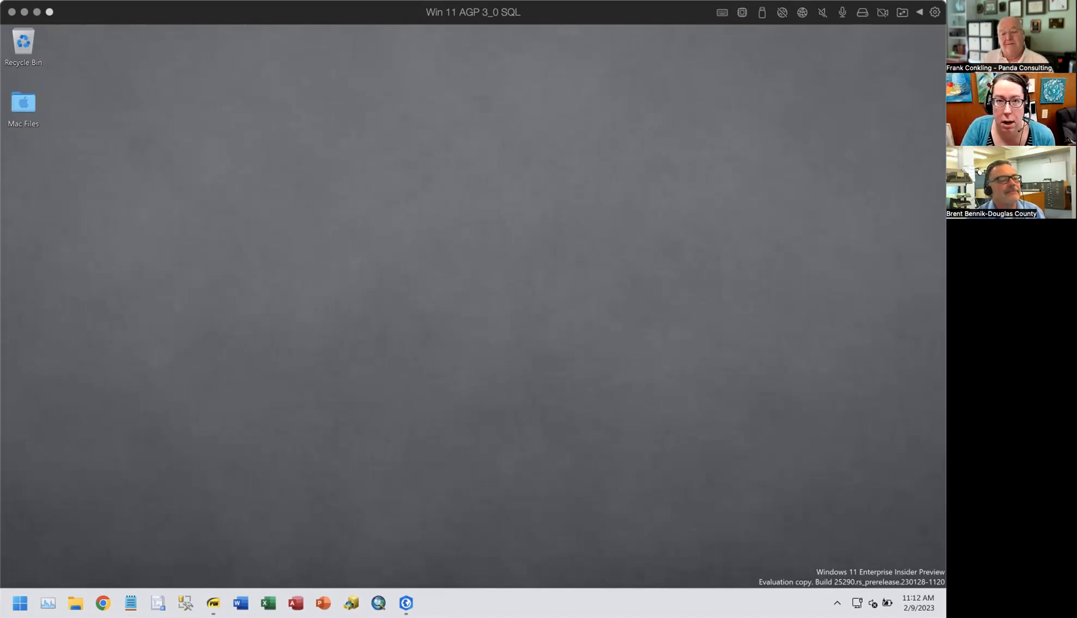
# Step: Switch to ArcGIS Pro and limit the Parcel Fabric Map to features of the active record
pyautogui.click(404, 603)
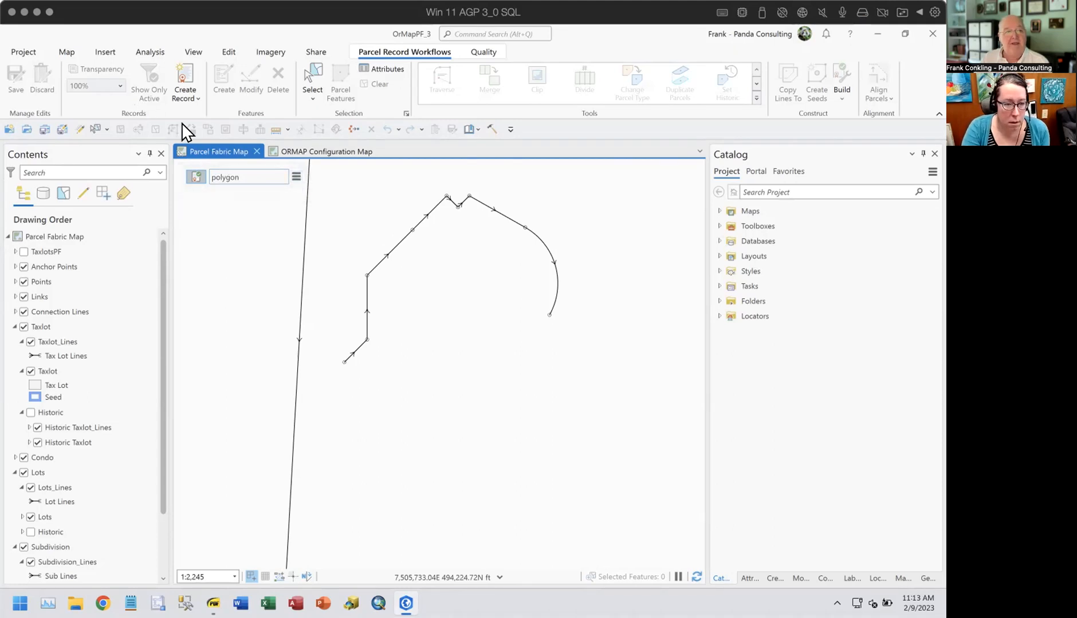
pyautogui.click(77, 128)
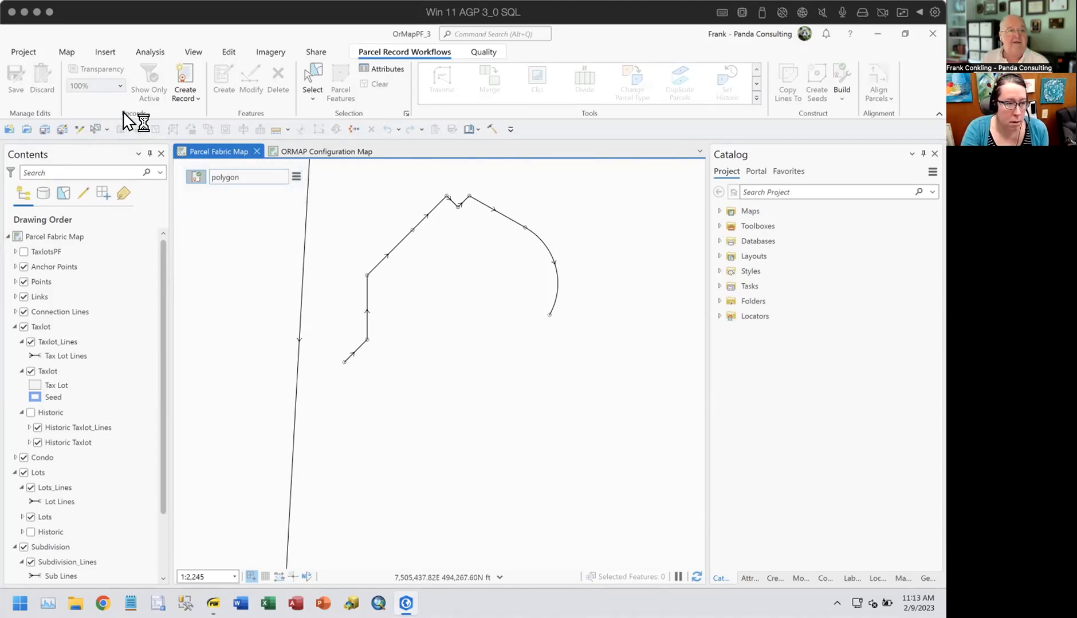
pyautogui.click(148, 81)
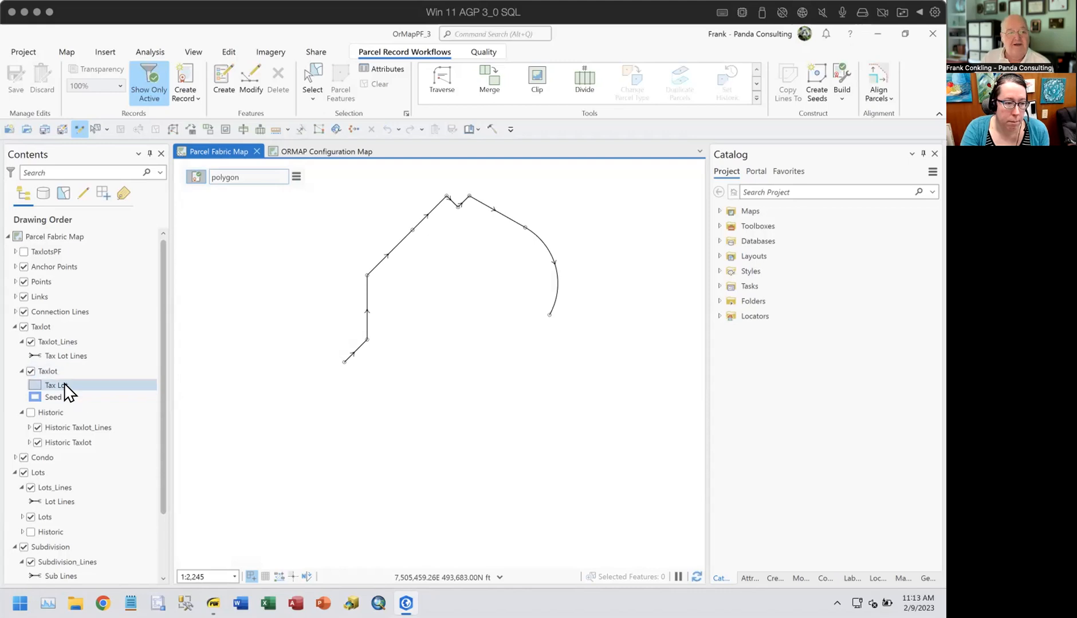
# Step: Check the Taxlot_Lines layer properties for definition queries and leave them without changes
pyautogui.click(61, 340)
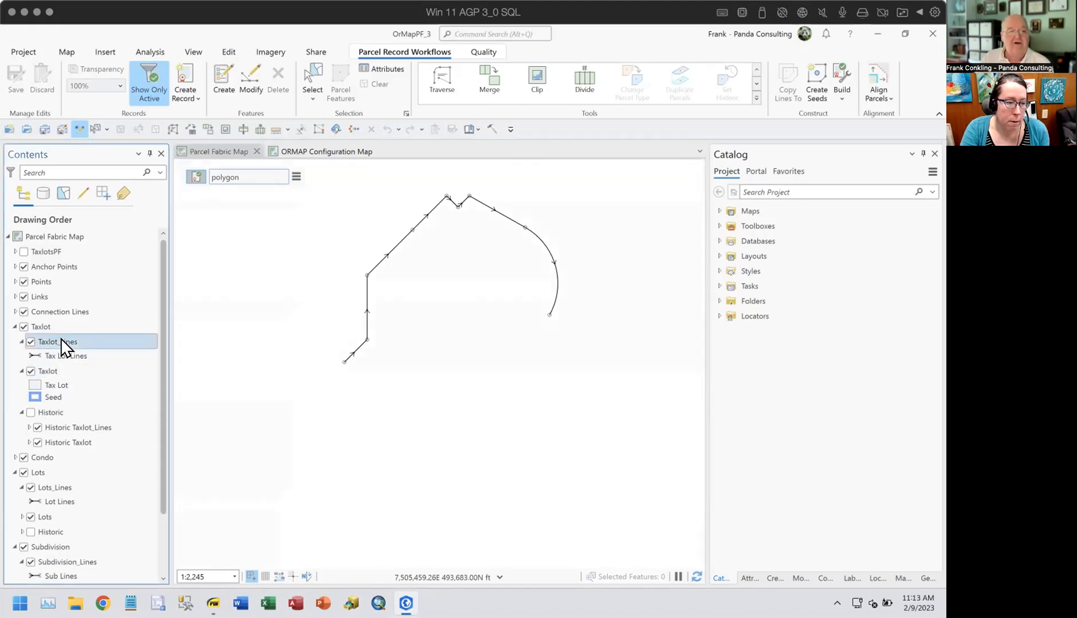
pyautogui.rightClick(57, 342)
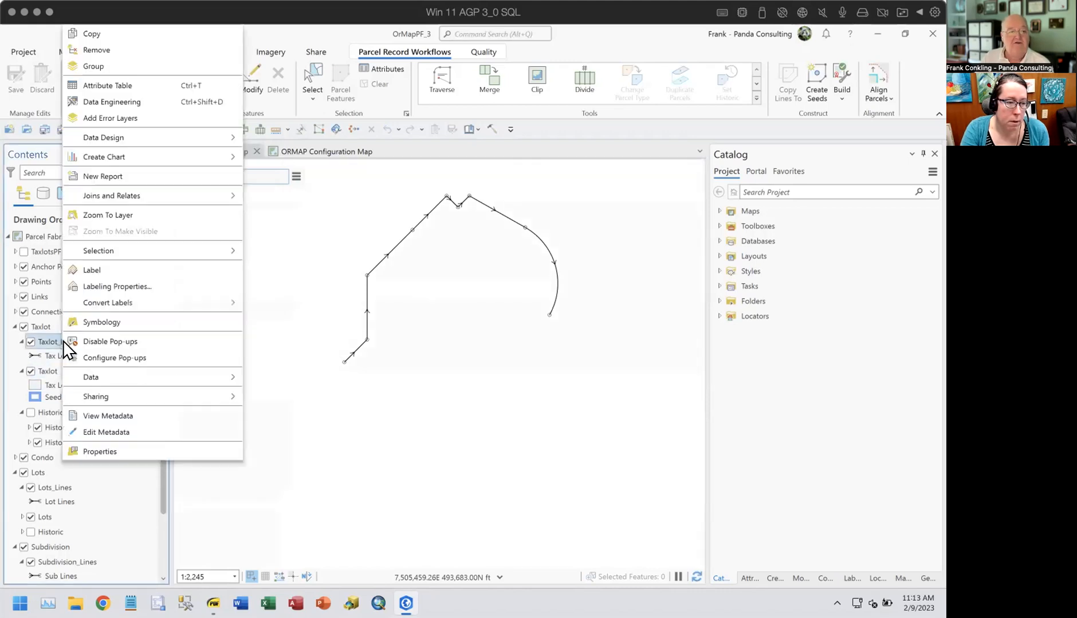
pyautogui.click(112, 453)
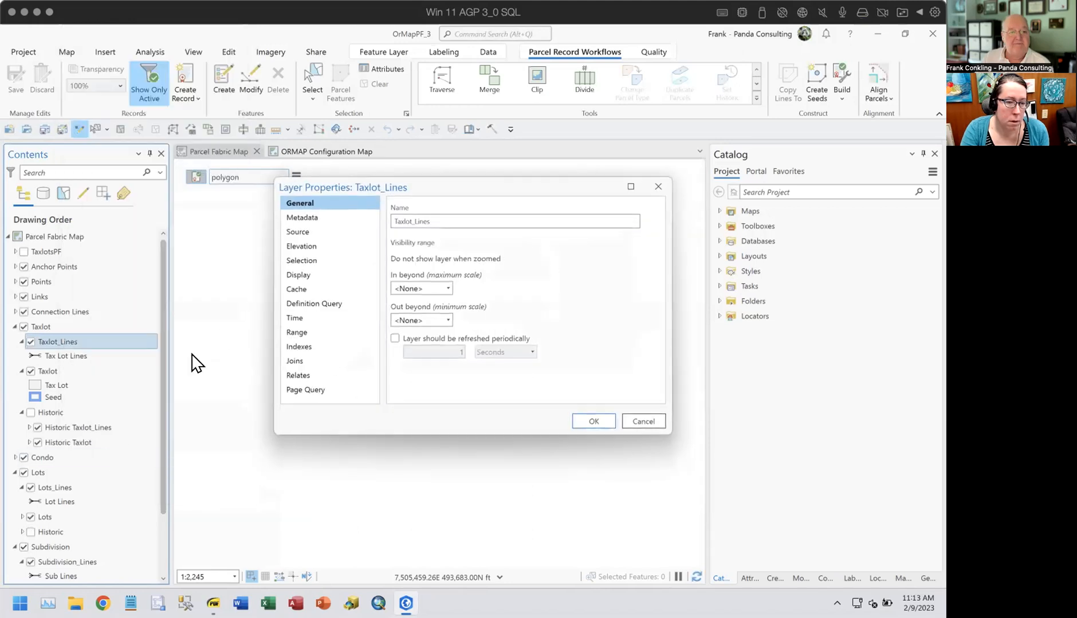
pyautogui.click(307, 304)
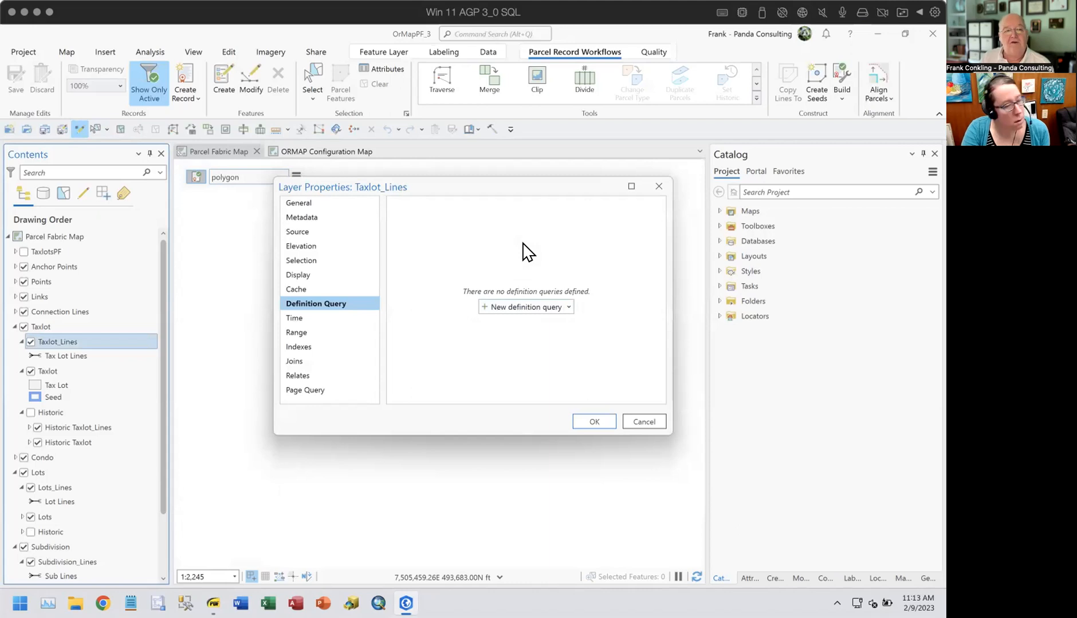
pyautogui.click(644, 422)
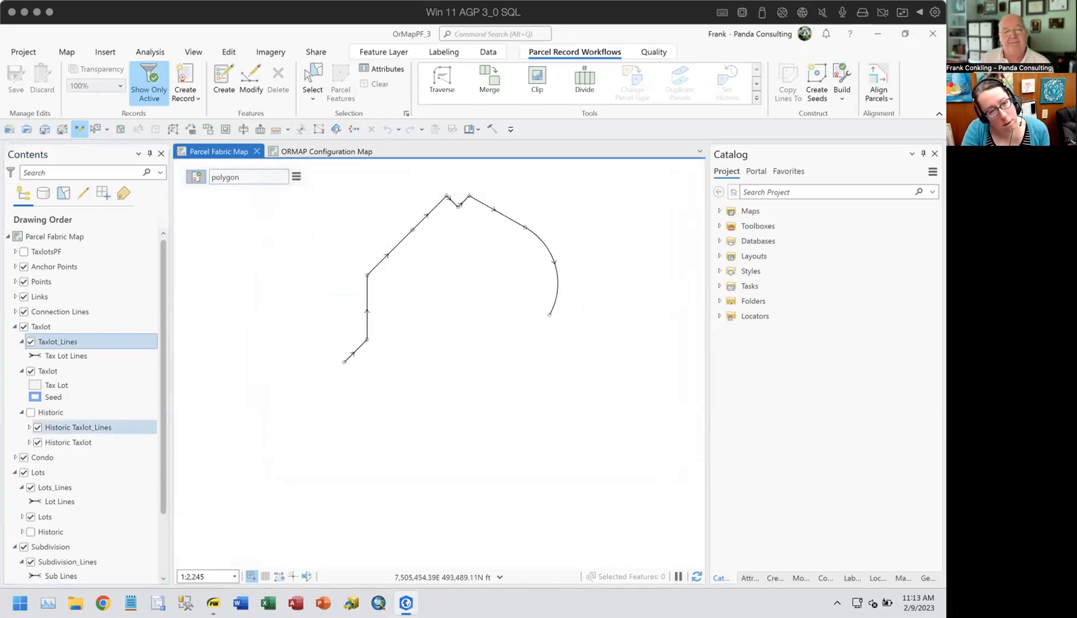
# Step: Check the definition query settings of the Taxlot polygon layer and leave its properties without changes
pyautogui.click(47, 371)
pyautogui.rightClick(47, 371)
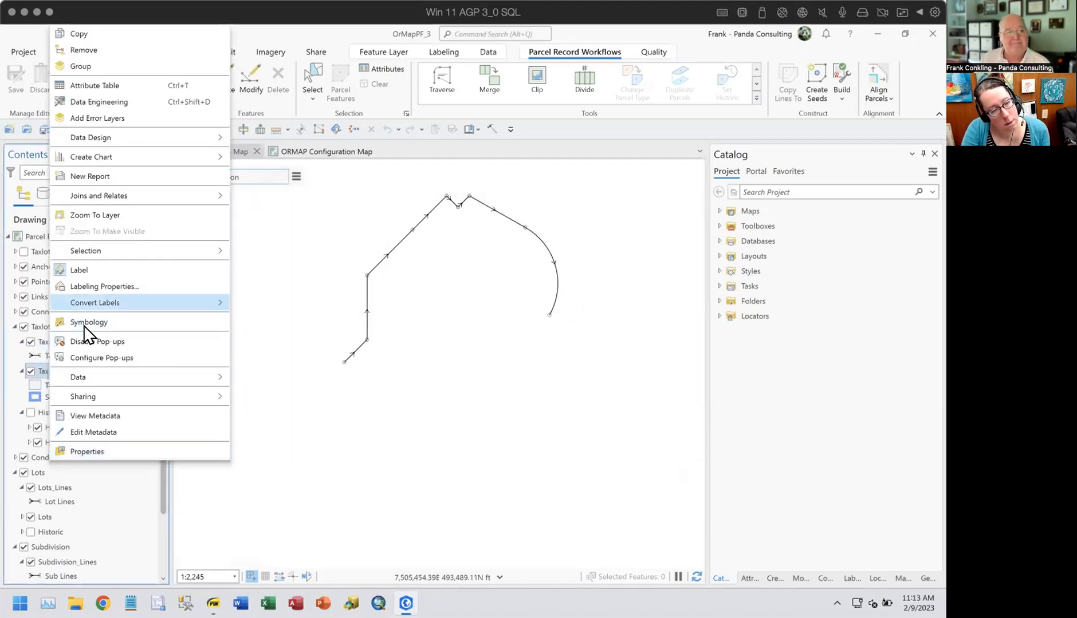
pyautogui.click(103, 452)
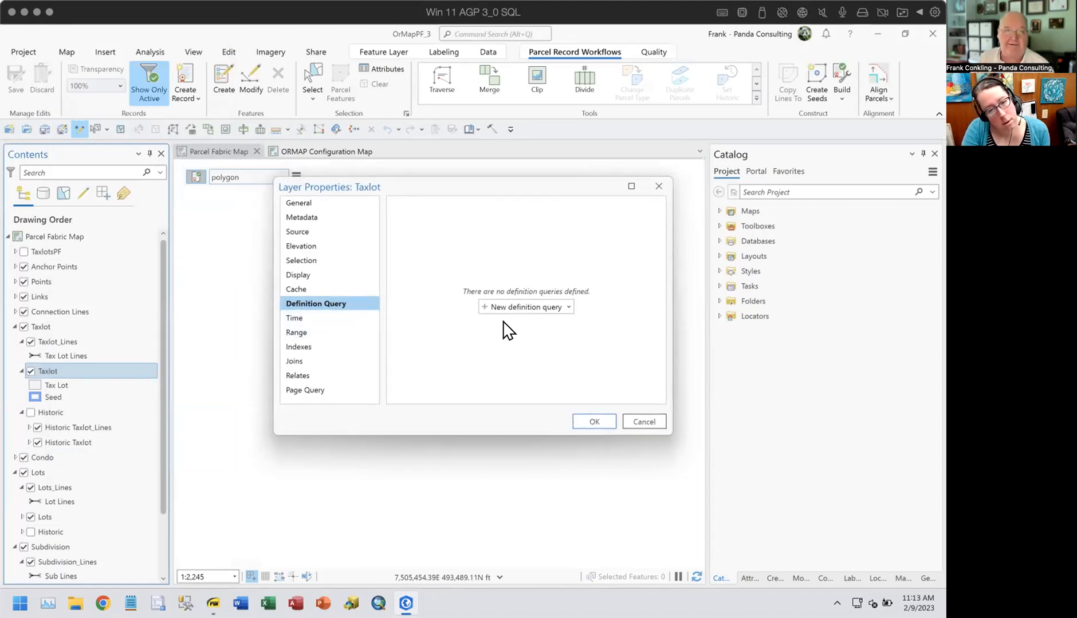
pyautogui.click(627, 422)
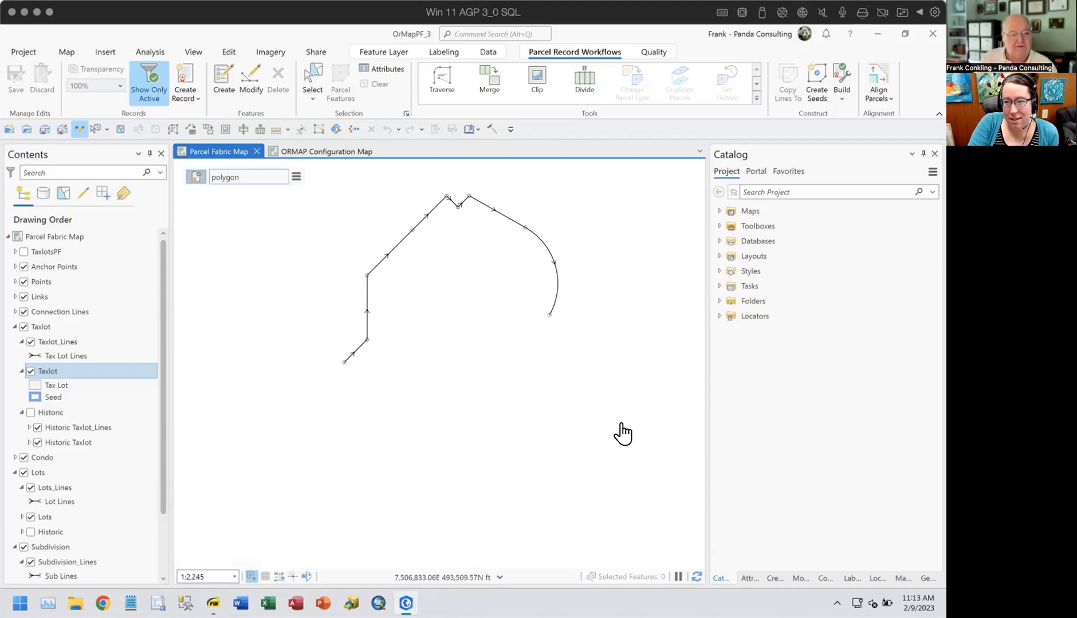
# Step: Turn off the active-record filter and collapse the Taxlot_Lines, Taxlot, Historic and Lots entries in the layer list
pyautogui.click(146, 83)
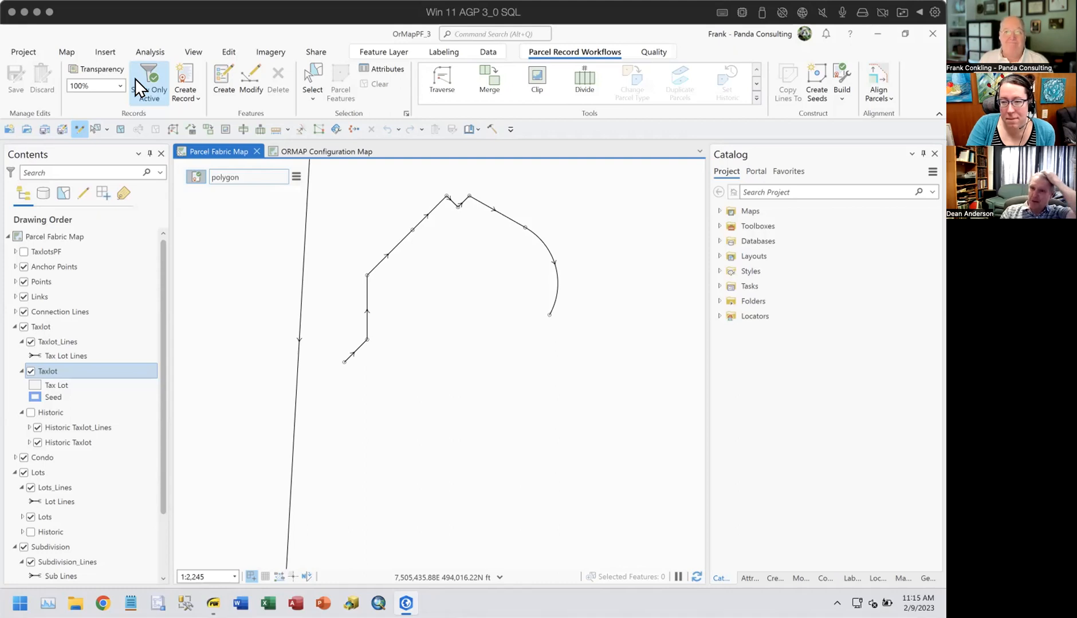
pyautogui.click(22, 342)
pyautogui.click(22, 356)
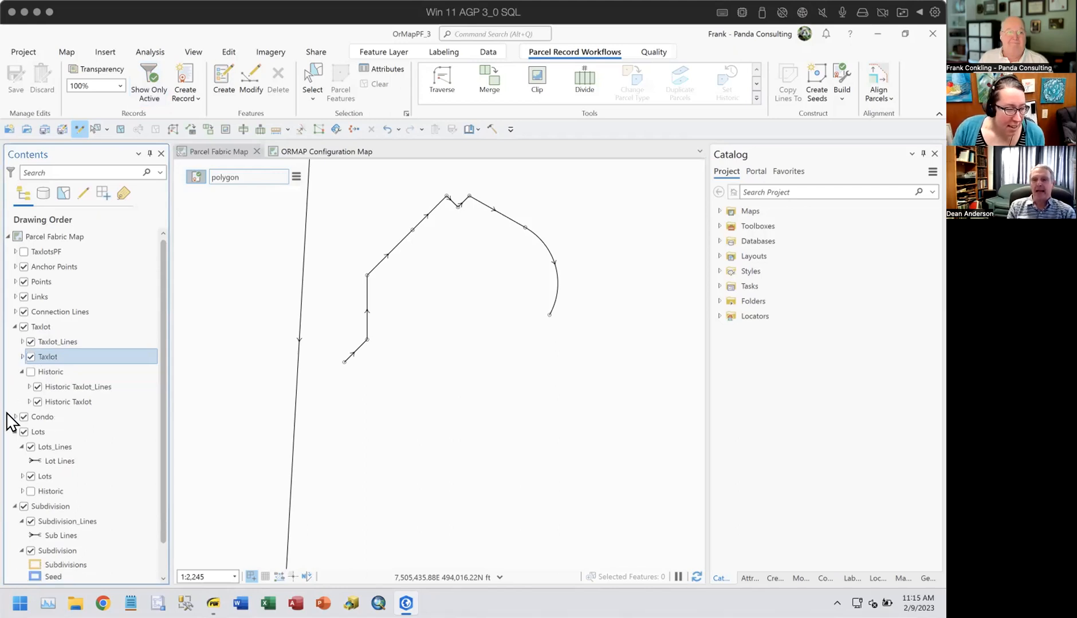
pyautogui.click(22, 371)
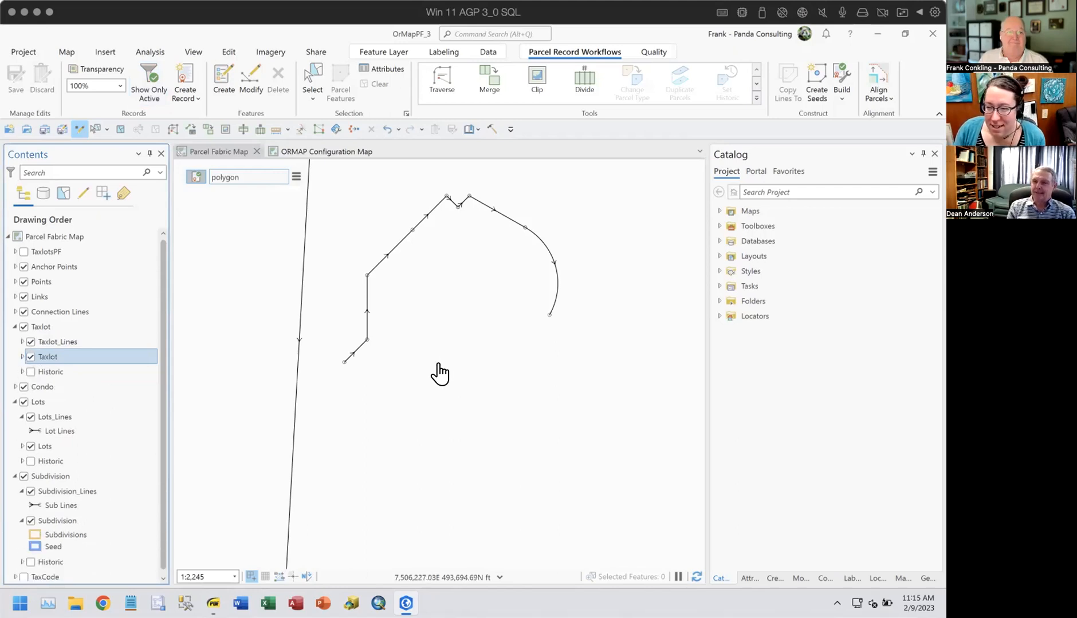
pyautogui.click(16, 402)
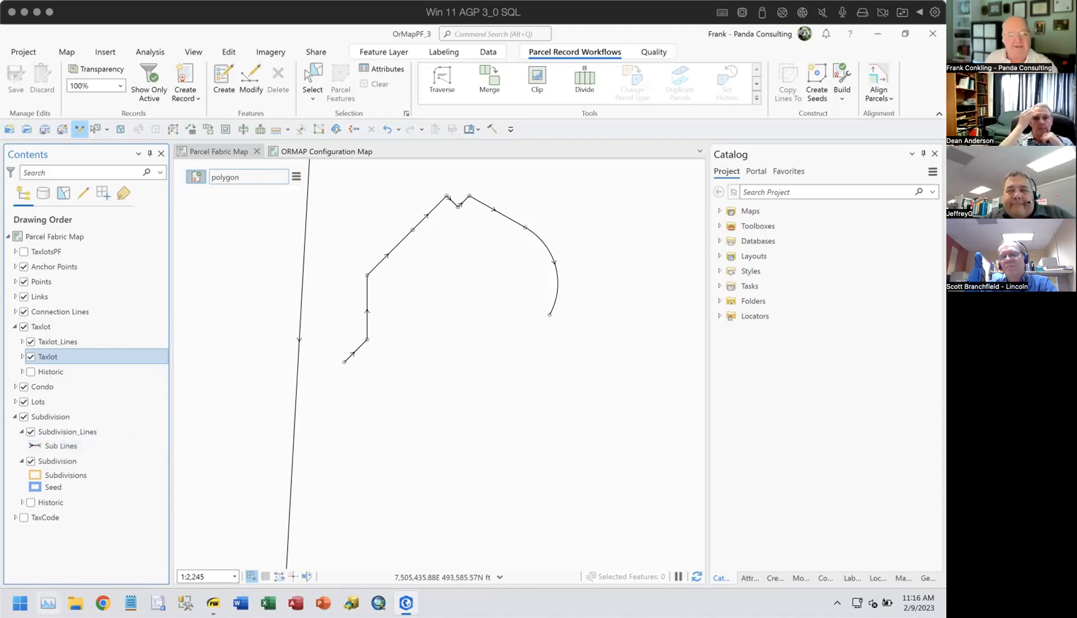
# Step: Switch to Chrome and try to load the Esri Community post "meetup-02-08-23-what-s-new-parcel-fabric-arcgis", including a reload and the cookie-clearing help
pyautogui.click(103, 604)
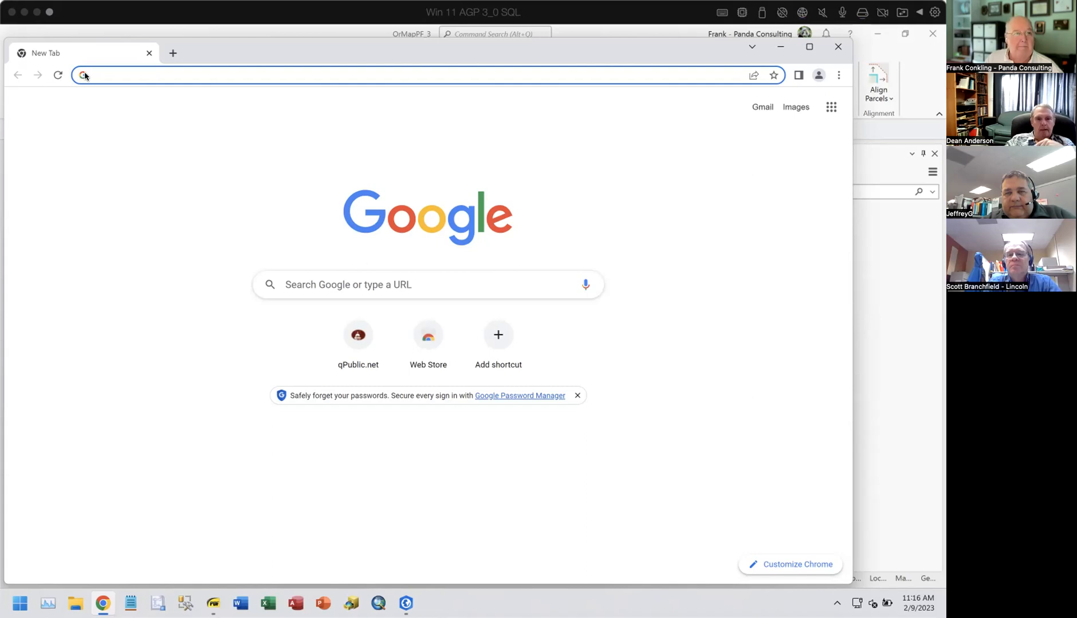
pyautogui.click(100, 71)
pyautogui.write('https://community.esri.com/t5/arcgis-parcel-fabric-videos/meetup-02-08-23-what-s-new-parcel-fabric-arcgis/m-p/1256252#M109')
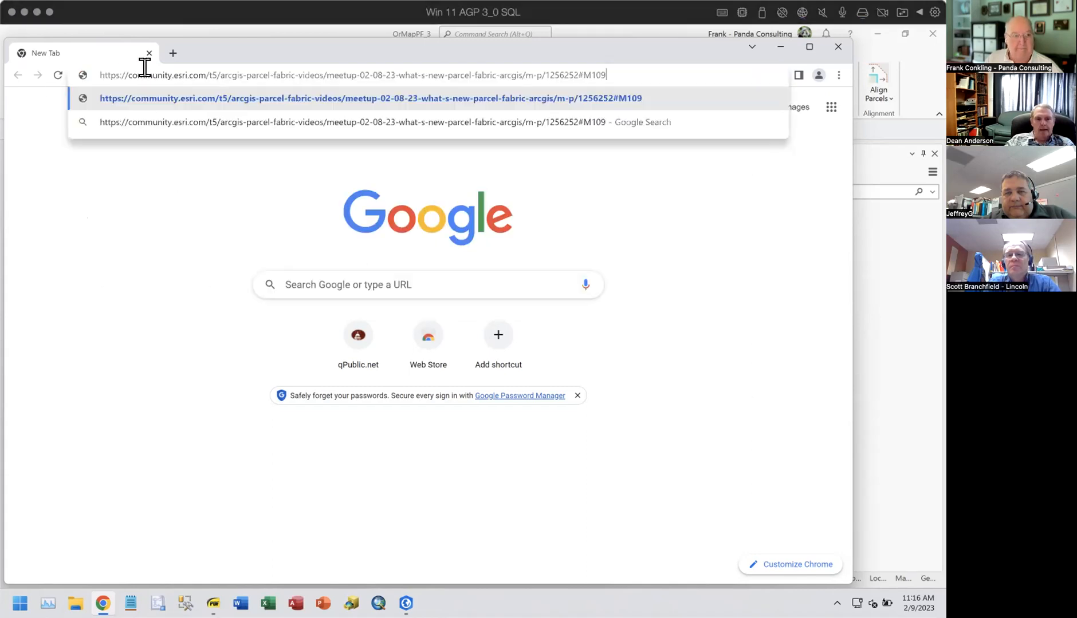
pyautogui.click(416, 102)
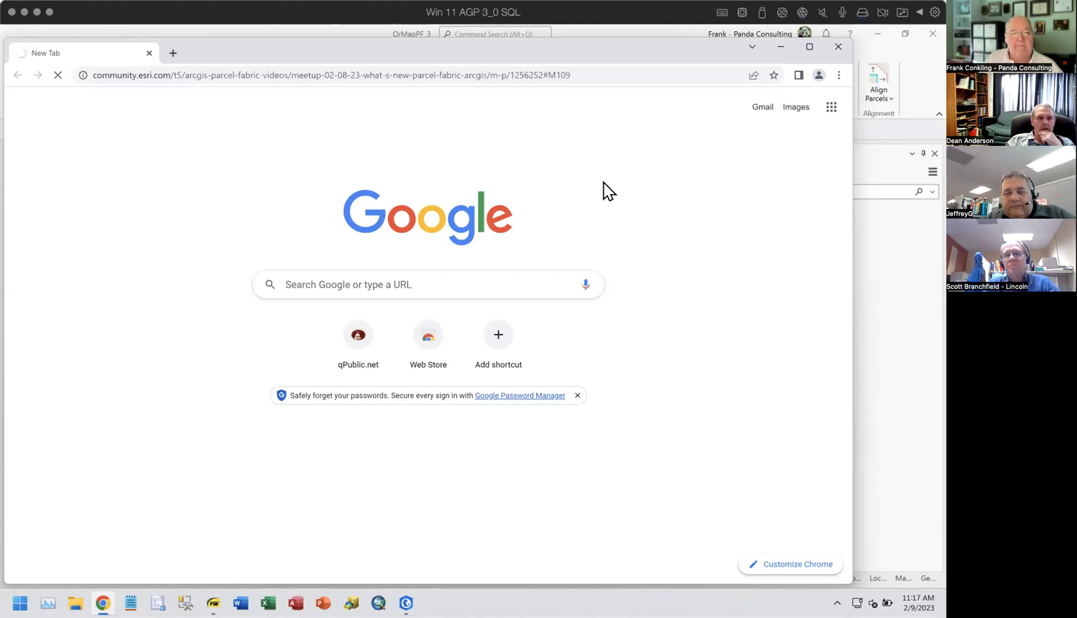
pyautogui.click(265, 365)
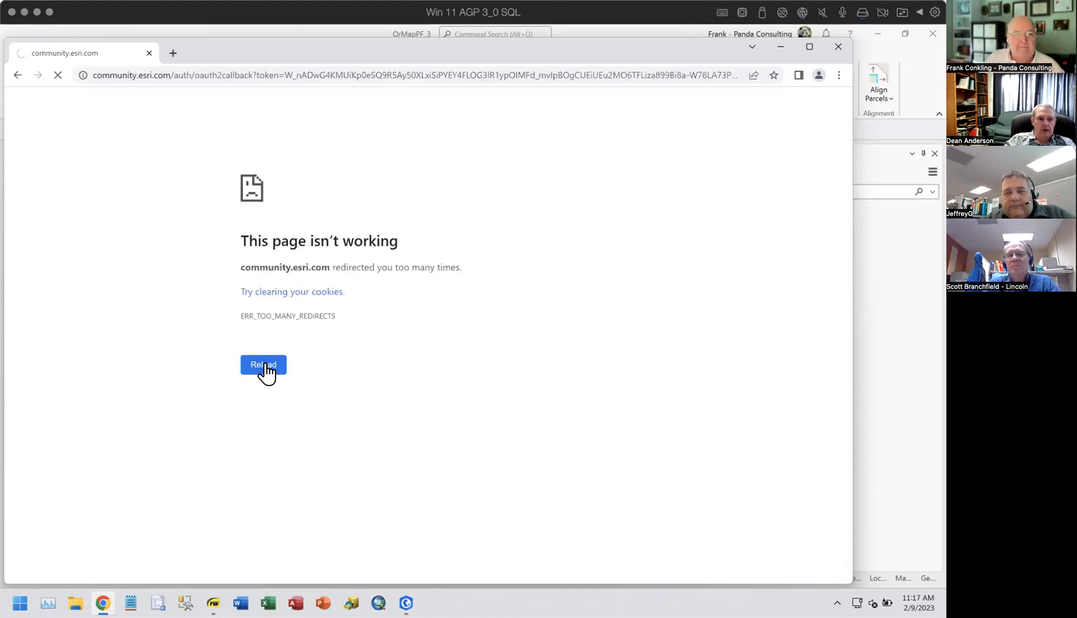
pyautogui.click(270, 293)
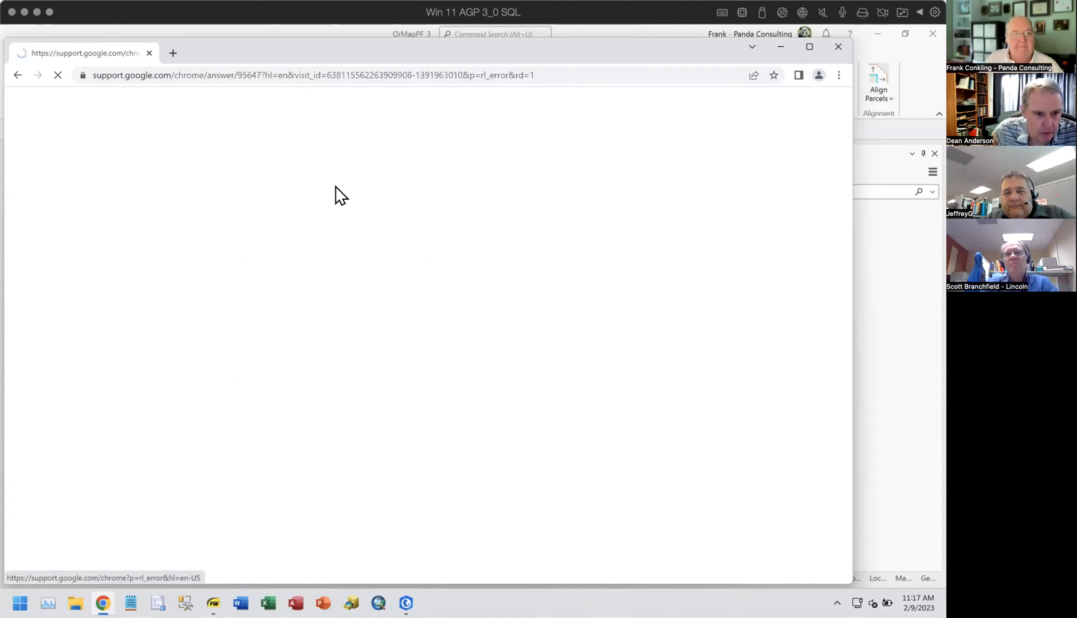
# Step: Retry the address of the Esri Community 02-08-23 parcel fabric meetup post and close the Chrome window
pyautogui.click(571, 69)
pyautogui.write('https://community.esri.com/t5/arcgis-parcel-fabric-videos/meetup-02-08-23-what-s-new-parcel-fabric-arcgis/m-p/1256252#M109')
pyautogui.press('Return')
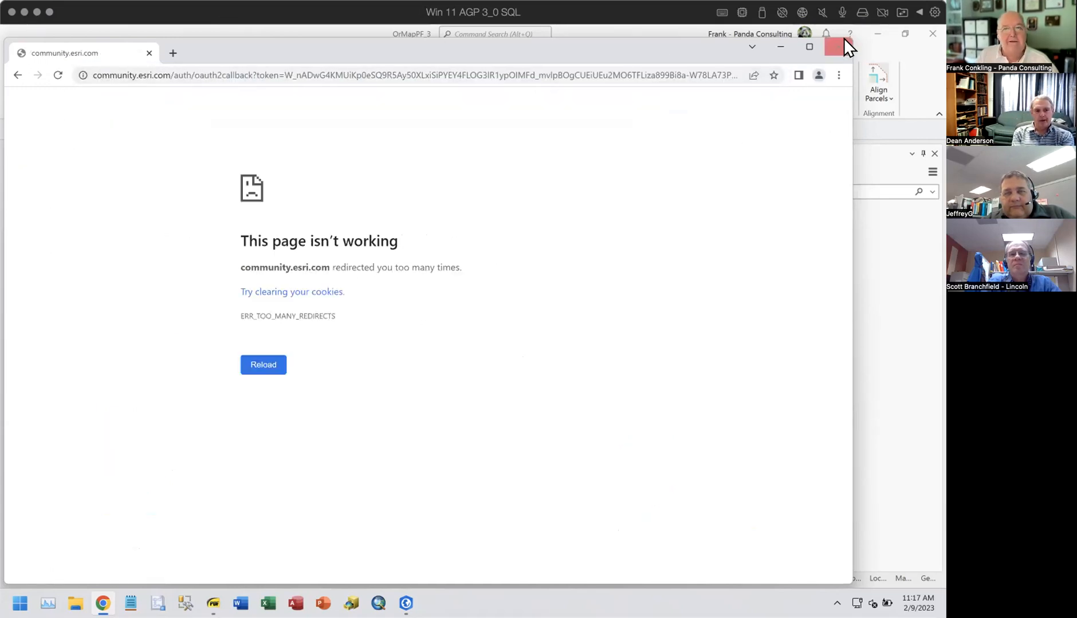
pyautogui.click(837, 43)
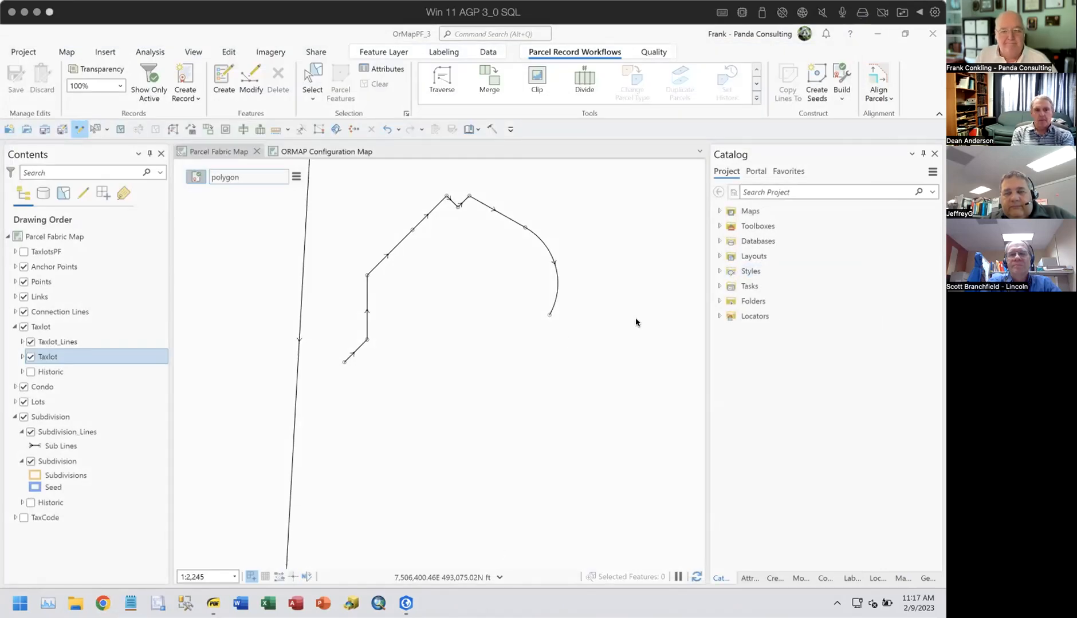
pyautogui.press('super+Tab')
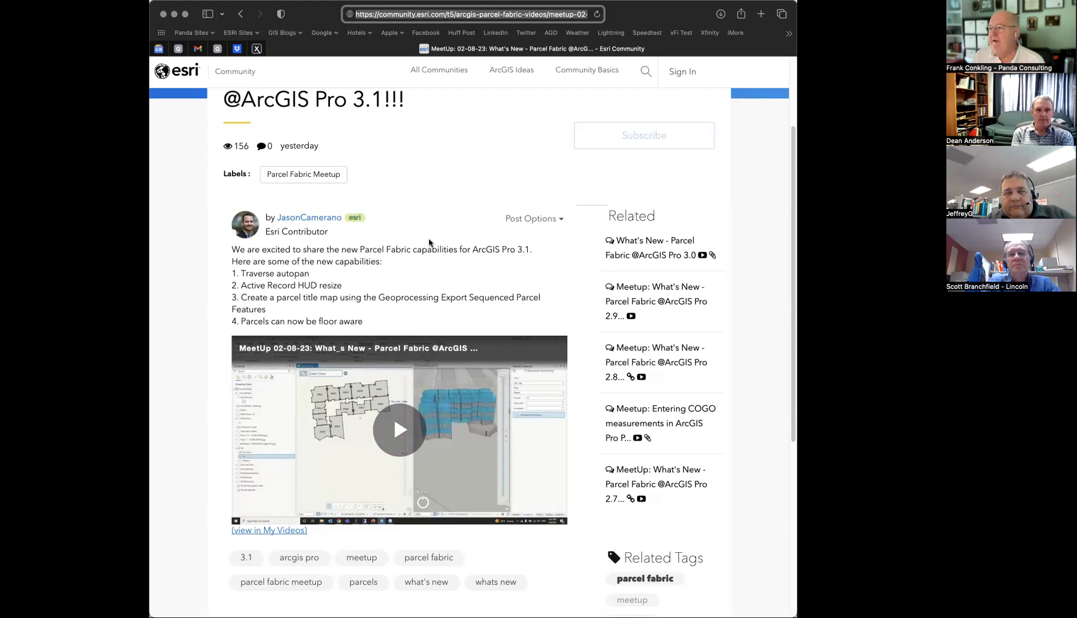
pyautogui.scroll(3, 425, 242)
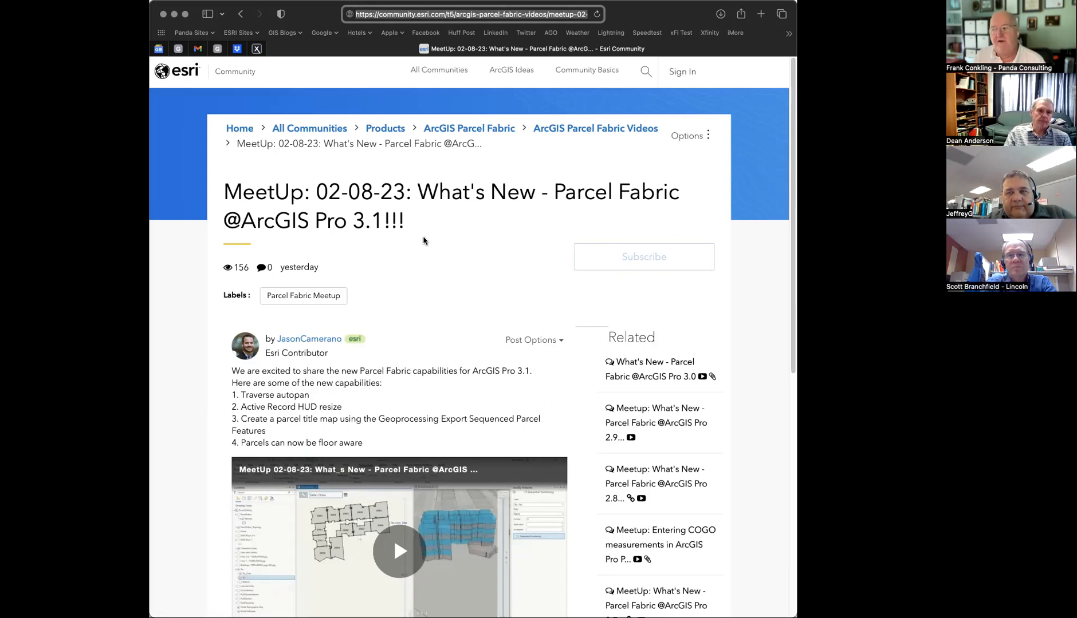
pyautogui.scroll(-5, 418, 343)
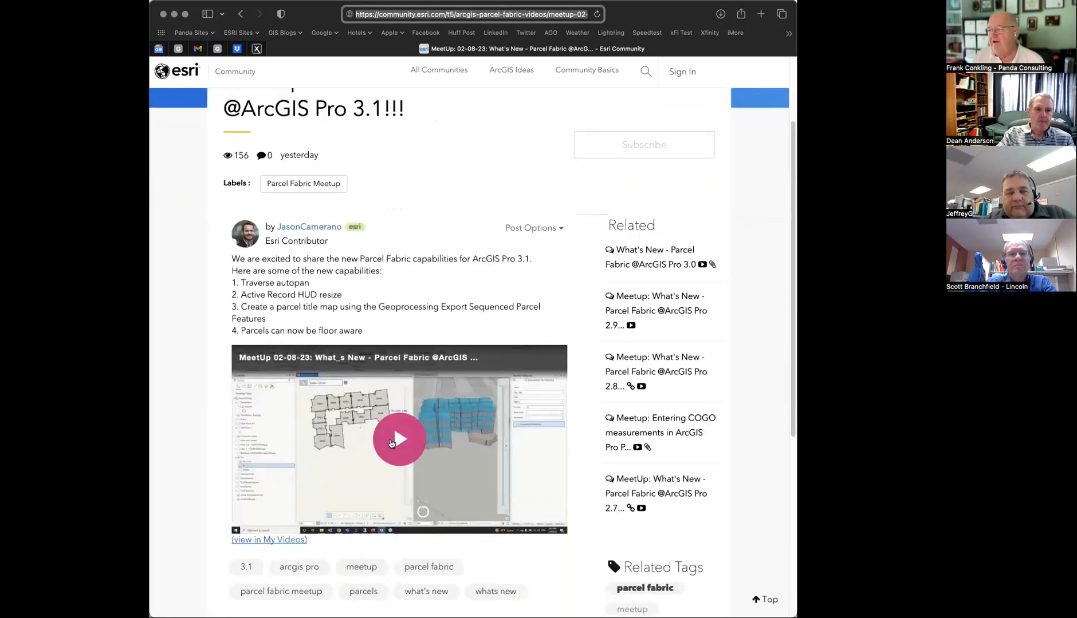
# Step: Start the embedded 02-08-23 meetup video, pause it and skip ahead to about 5 minutes
pyautogui.click(411, 439)
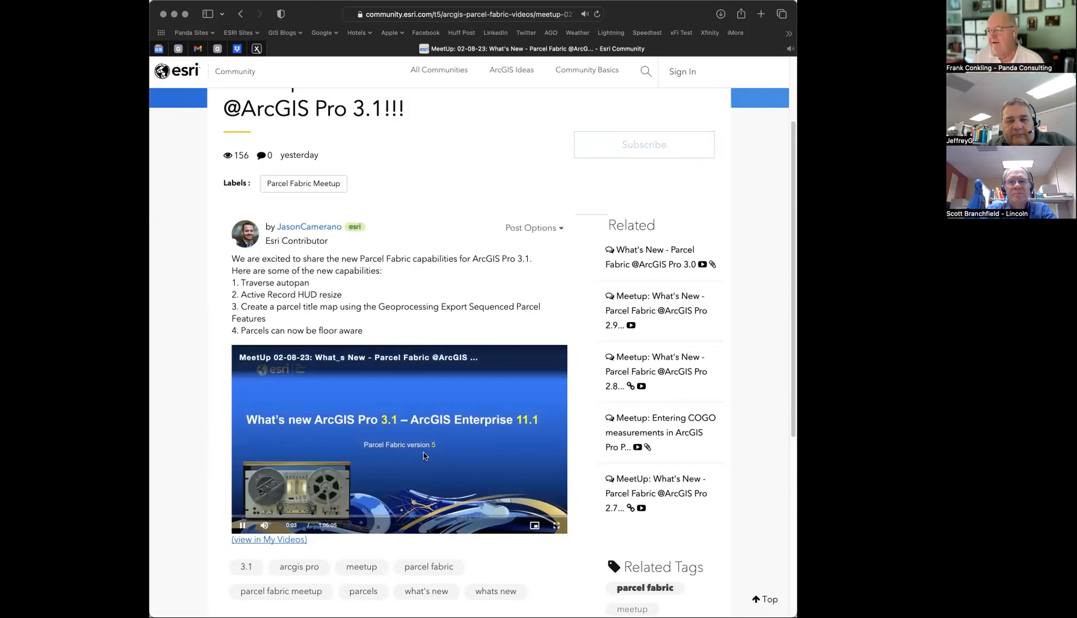
pyautogui.scroll(-6, 424, 455)
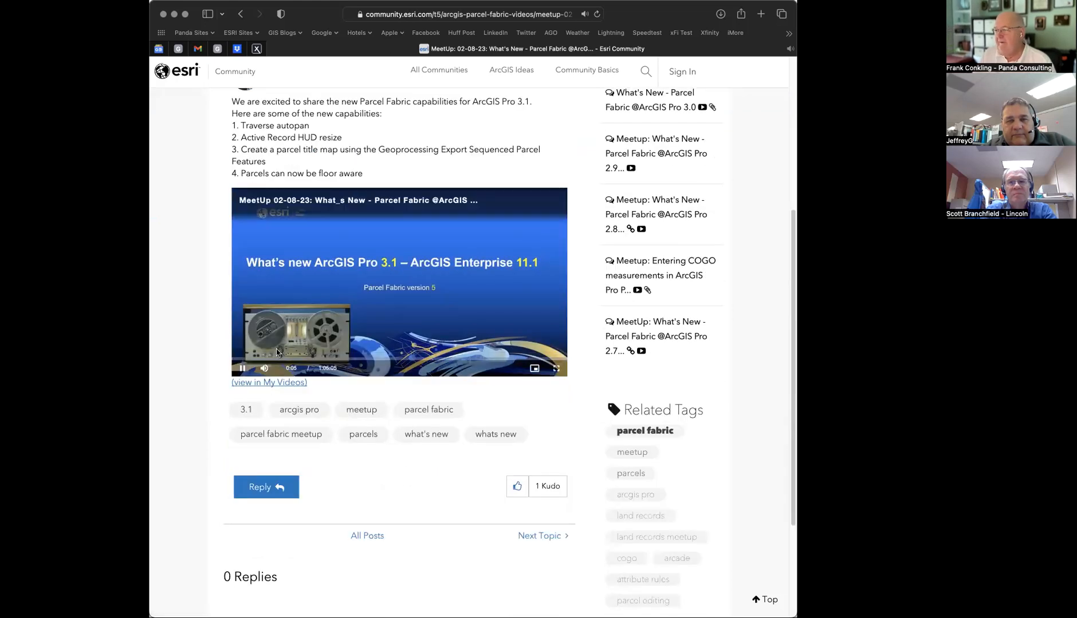
pyautogui.click(241, 369)
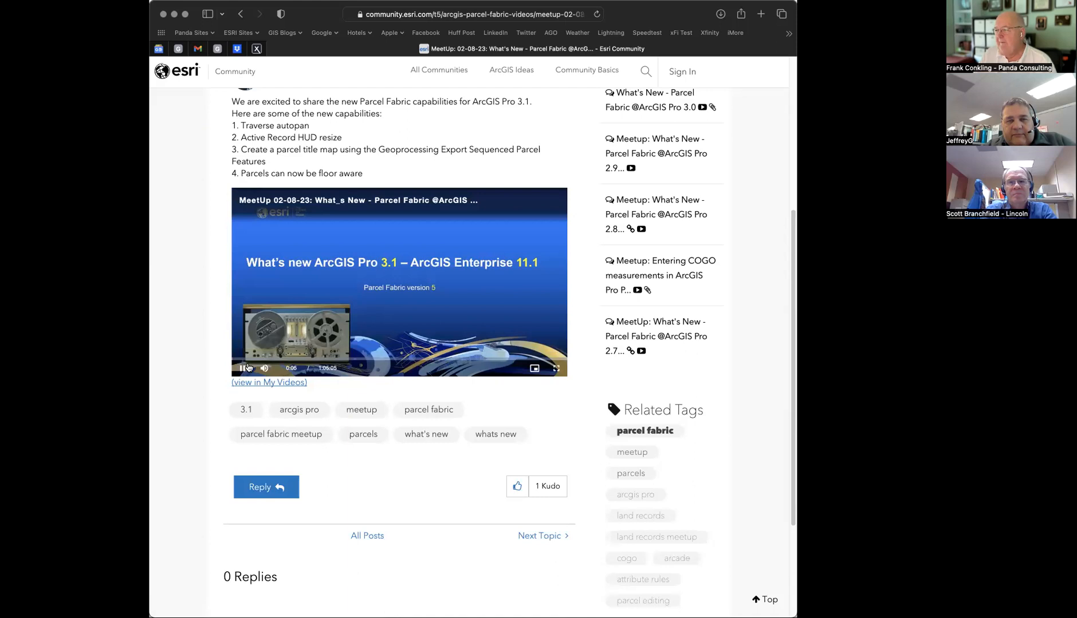
pyautogui.click(258, 358)
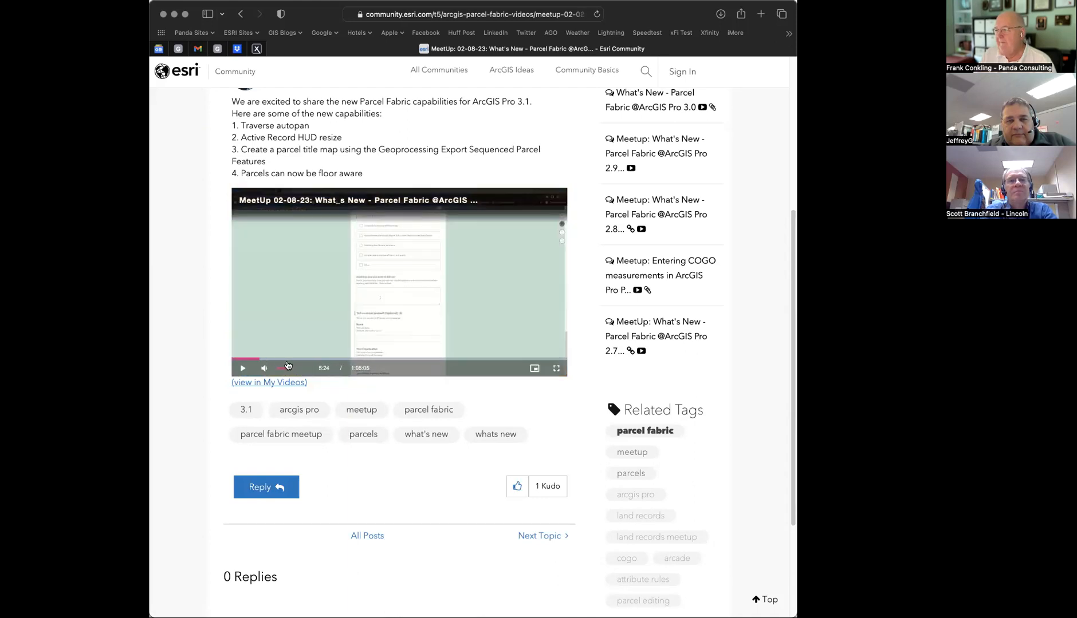
# Step: Watch the floor parcel demonstration from about the 22-minute mark of the meetup video and pause playback
pyautogui.moveTo(318, 359); pyautogui.dragTo(345, 362)
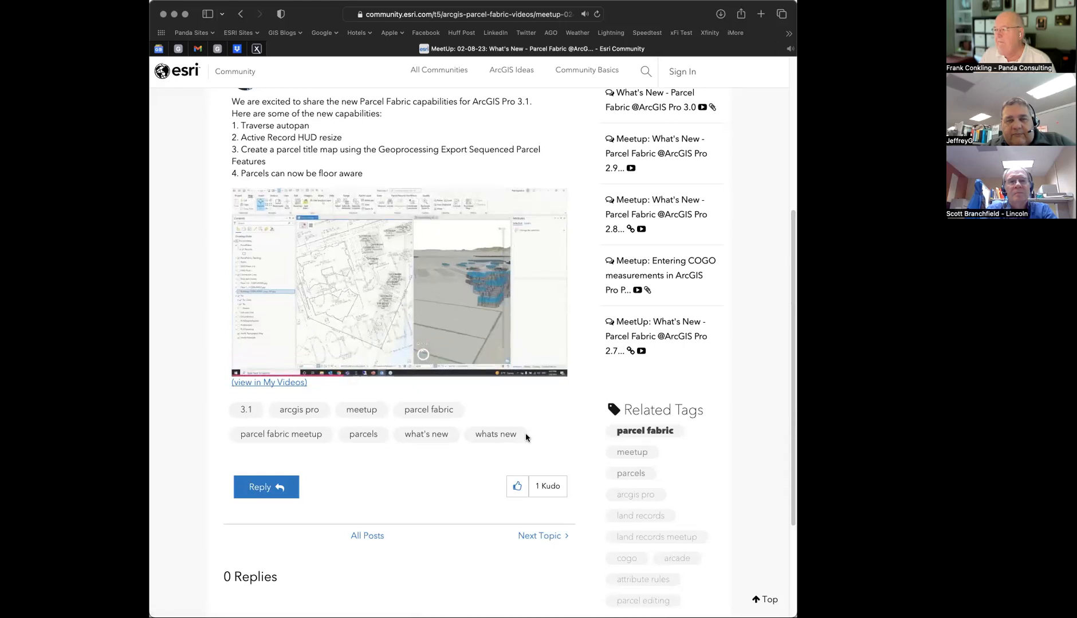
pyautogui.moveTo(340, 366)
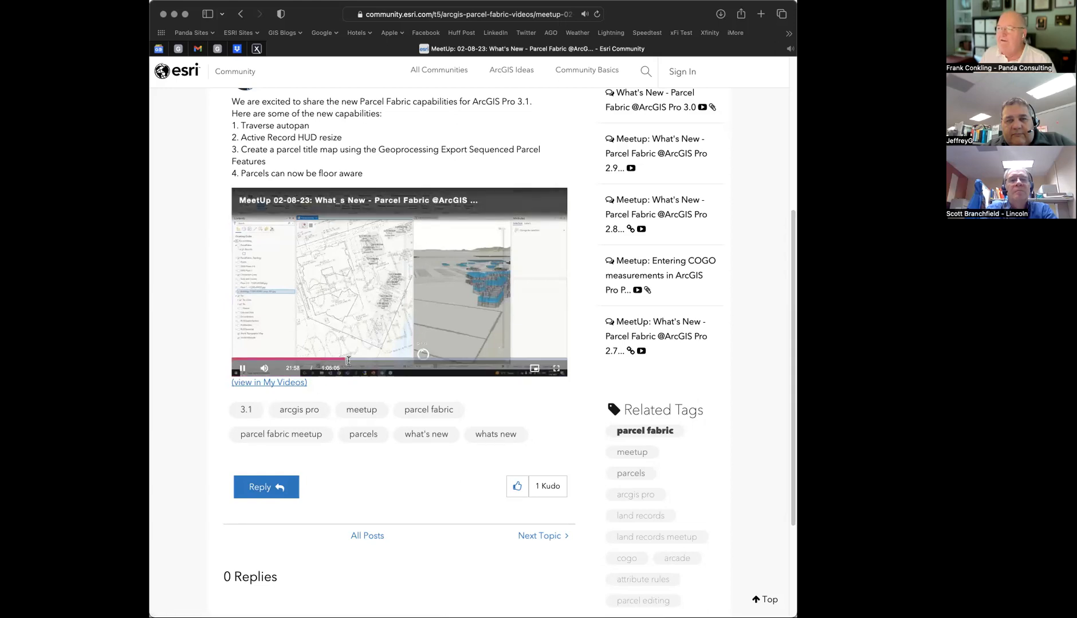
pyautogui.click(350, 361)
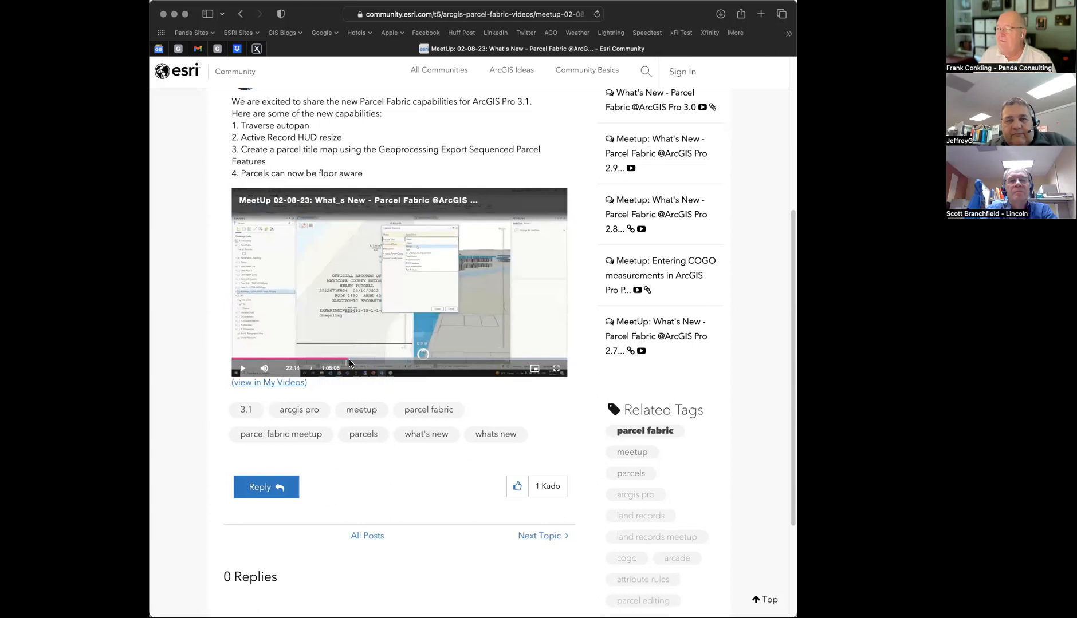
pyautogui.click(355, 362)
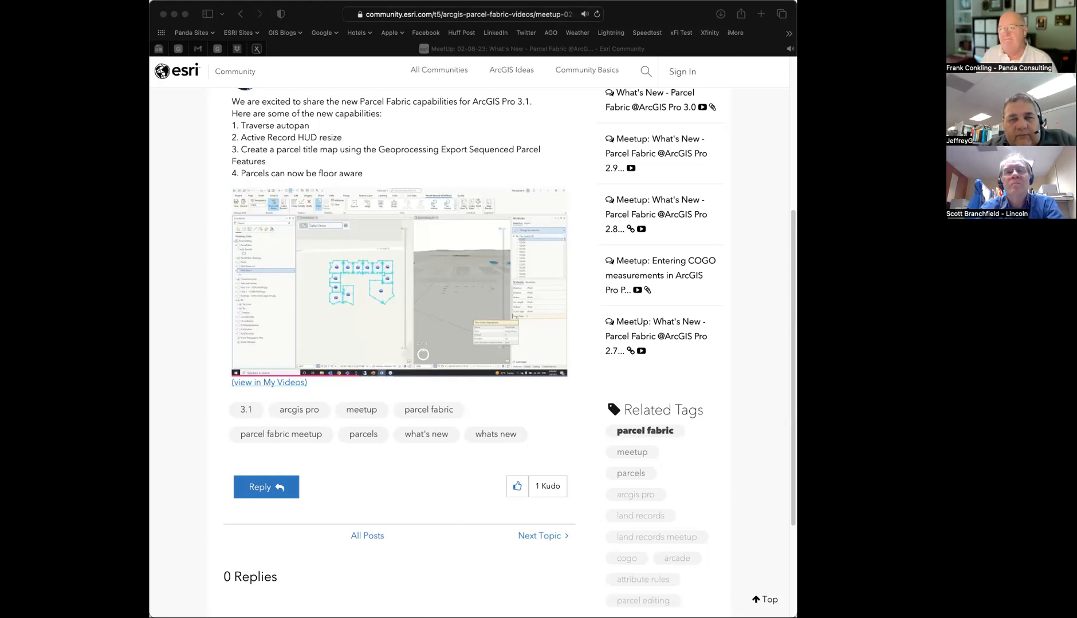
pyautogui.click(190, 341)
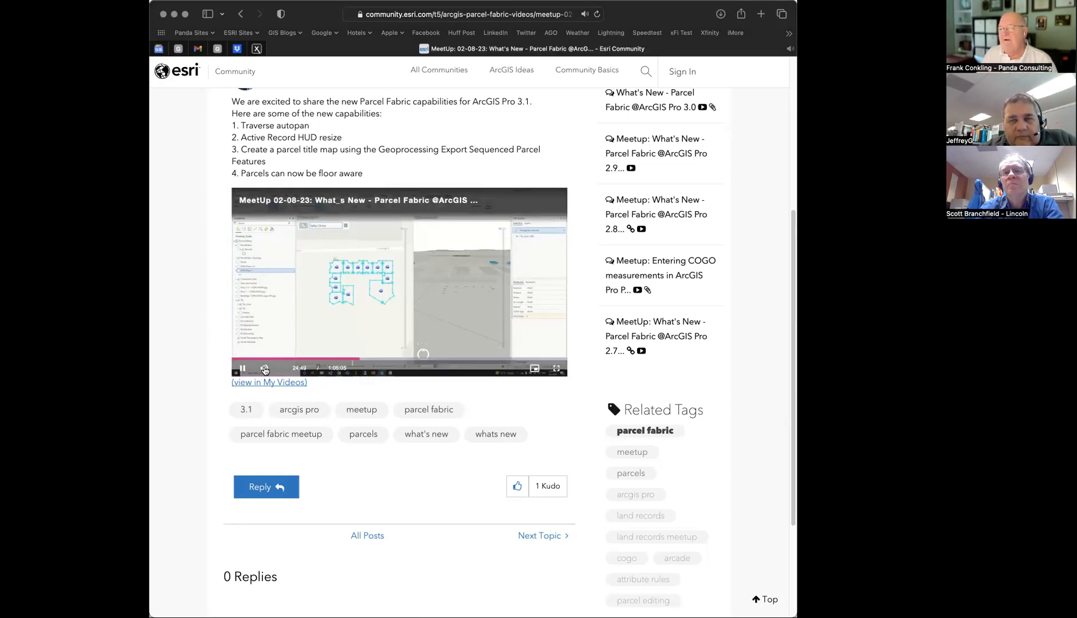
pyautogui.click(241, 369)
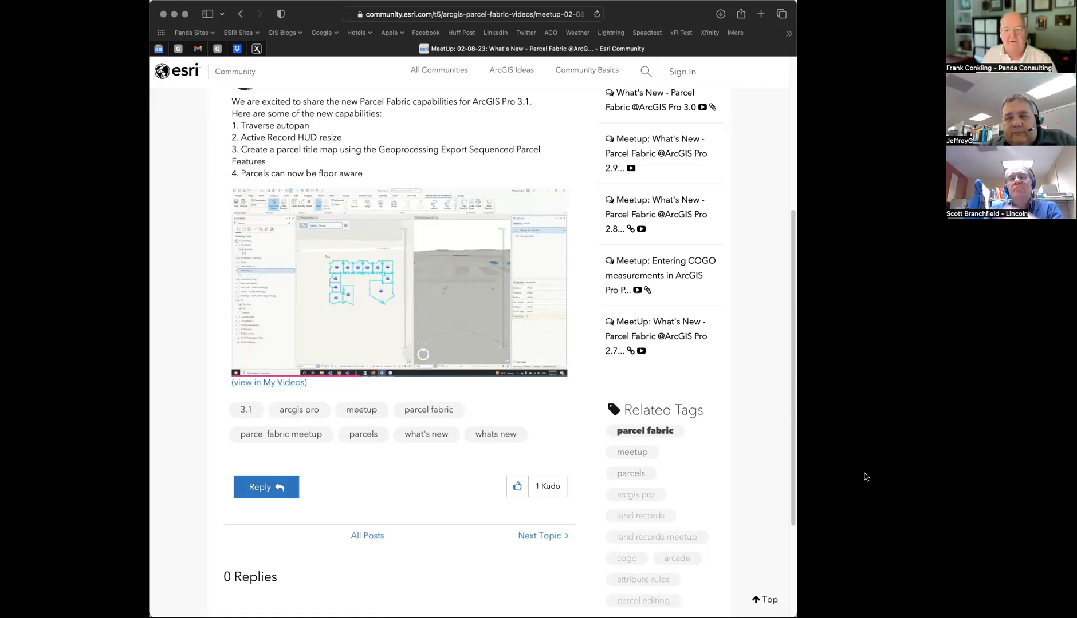
pyautogui.click(865, 476)
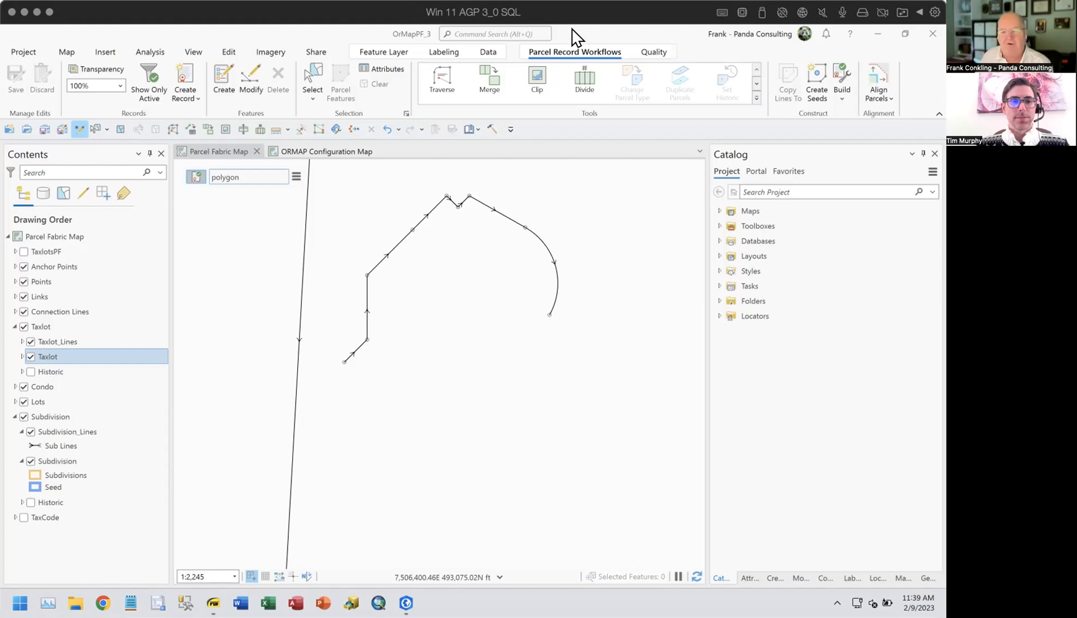
# Step: Add the TaxlotsPF parcel fabric from the TaxlotsFD dataset in TownEd.gdb to a new map
pyautogui.click(717, 241)
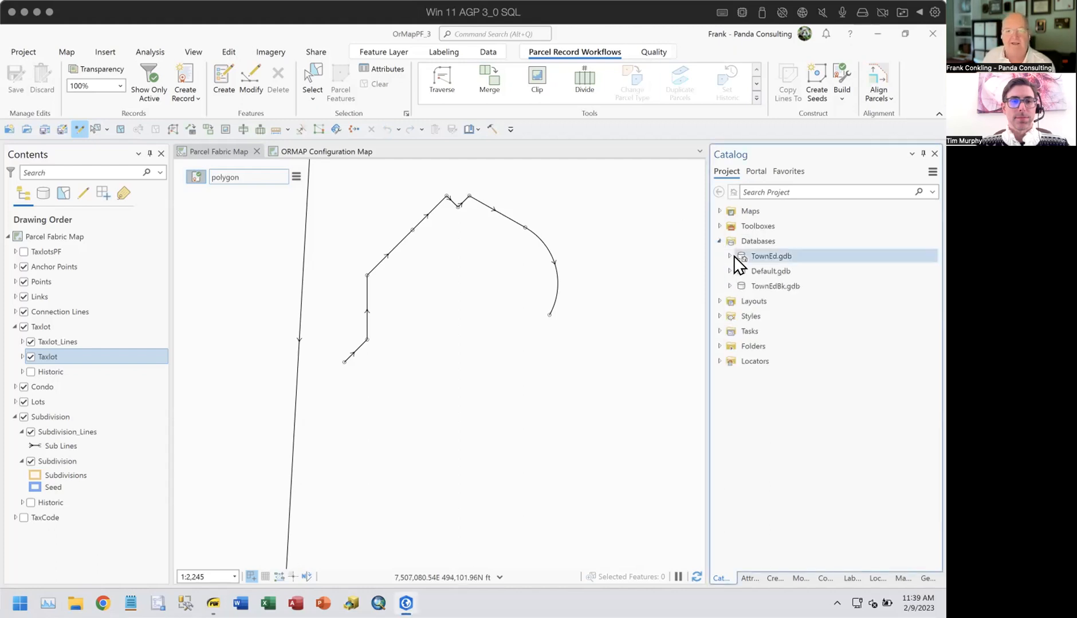
pyautogui.click(730, 256)
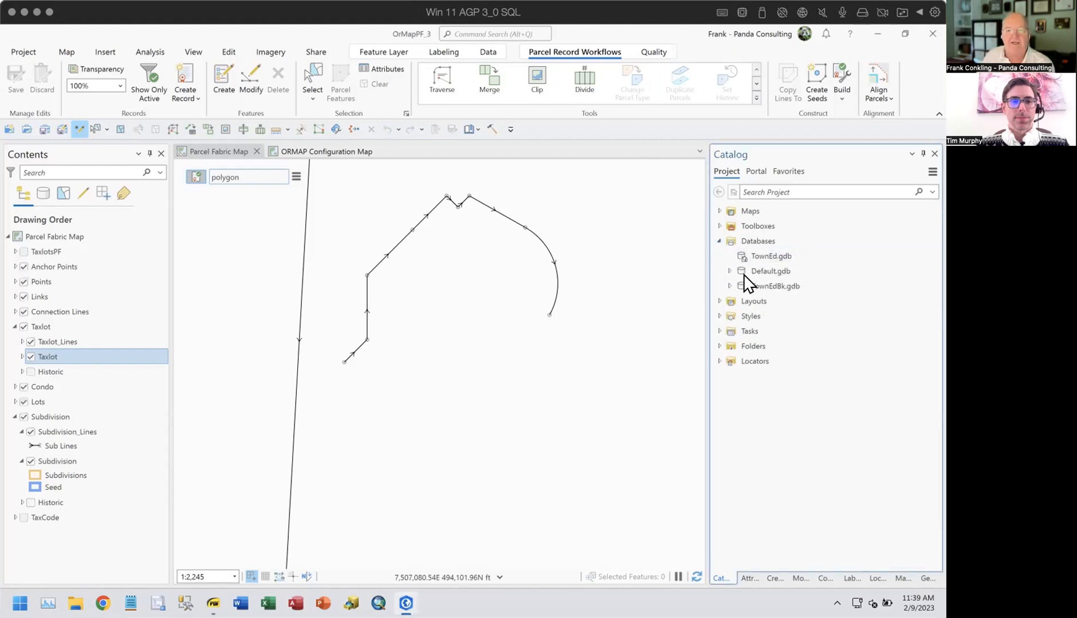
pyautogui.click(738, 271)
pyautogui.scroll(-7, 765, 394)
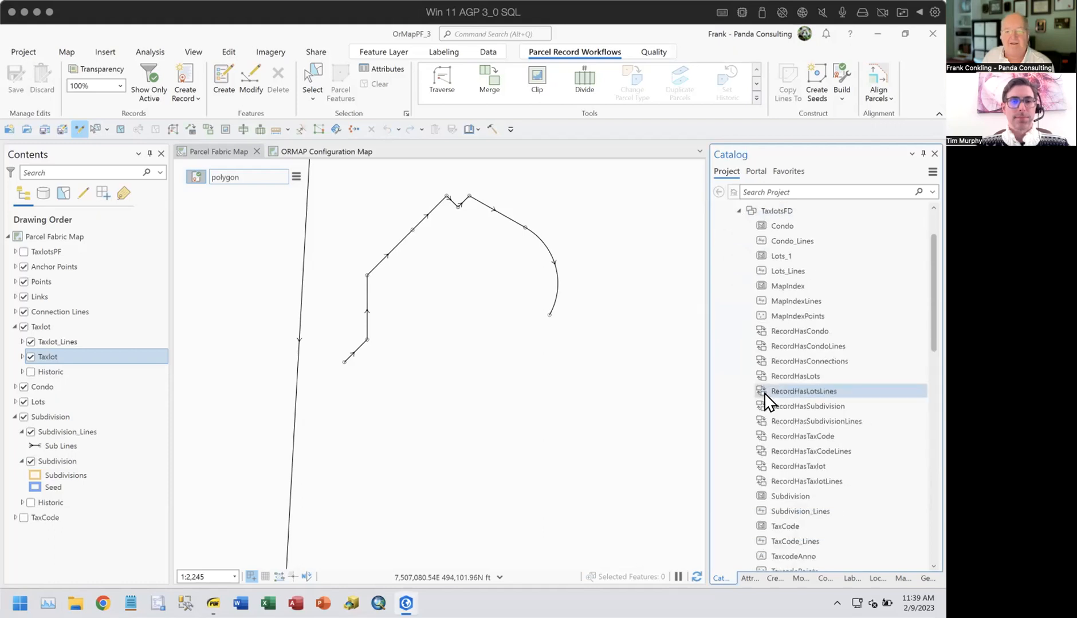
pyautogui.scroll(-1, 771, 404)
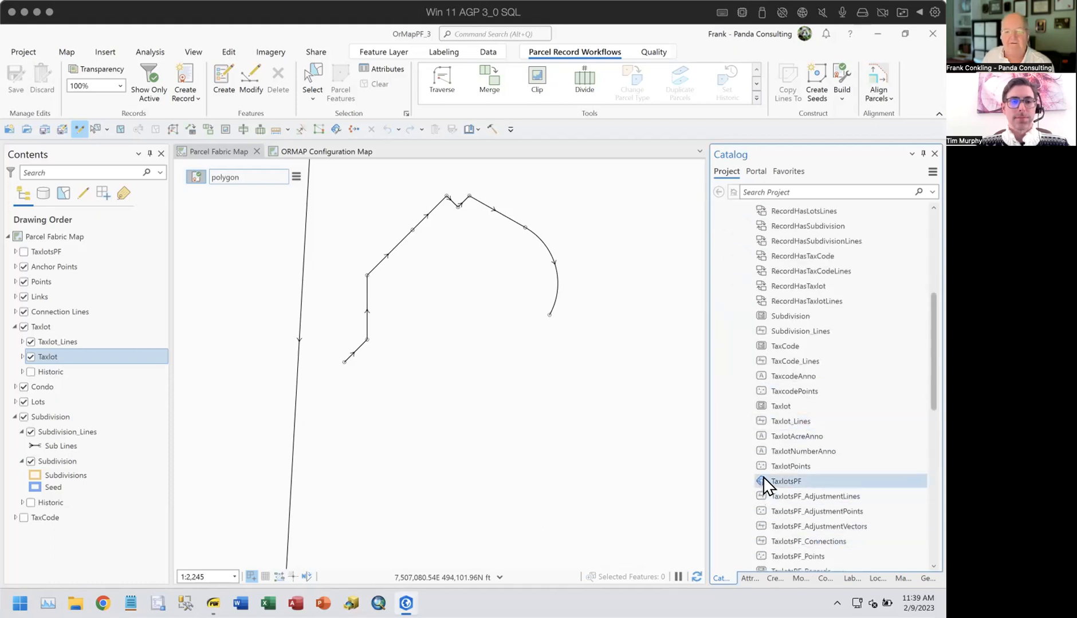
pyautogui.moveTo(763, 479)
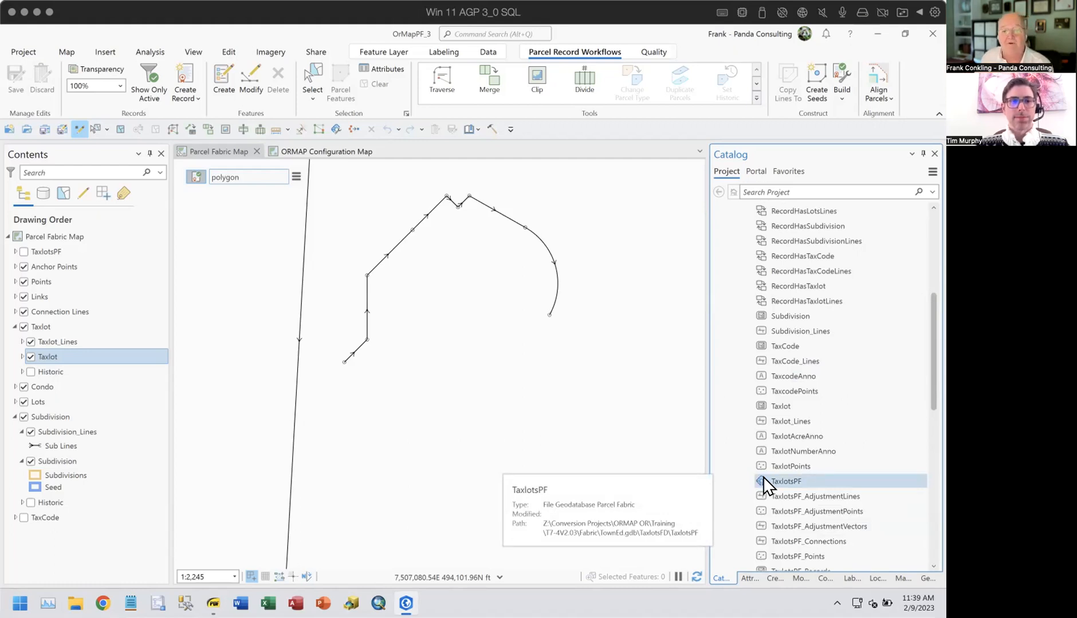
pyautogui.rightClick(762, 480)
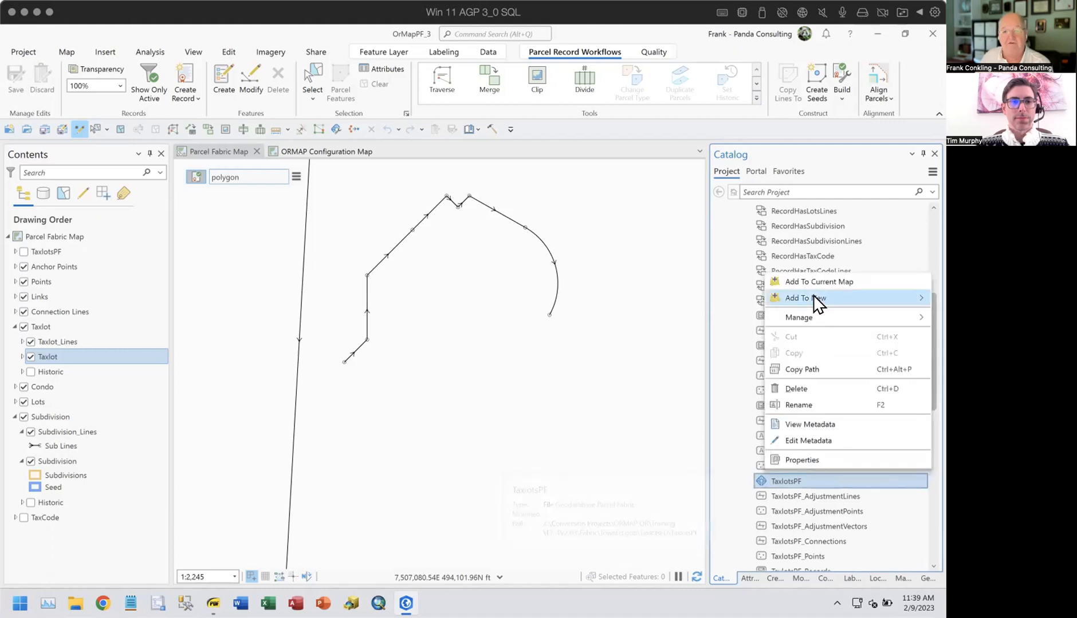
pyautogui.moveTo(818, 304)
pyautogui.click(731, 297)
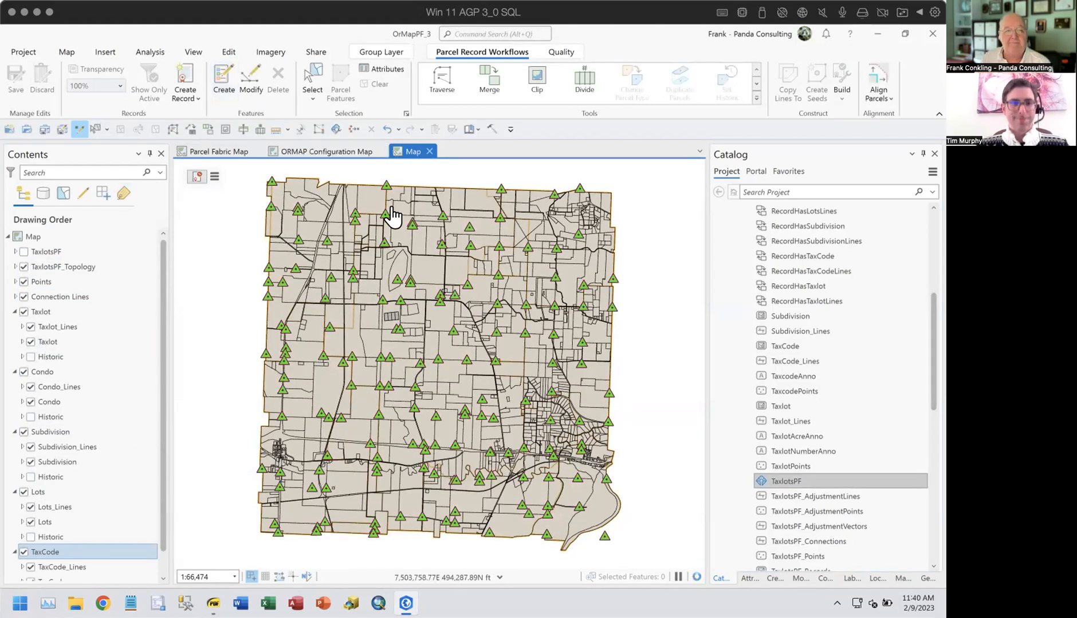
# Step: Close the new map view and return the Parcel Fabric Map to its previous extent
pyautogui.click(213, 151)
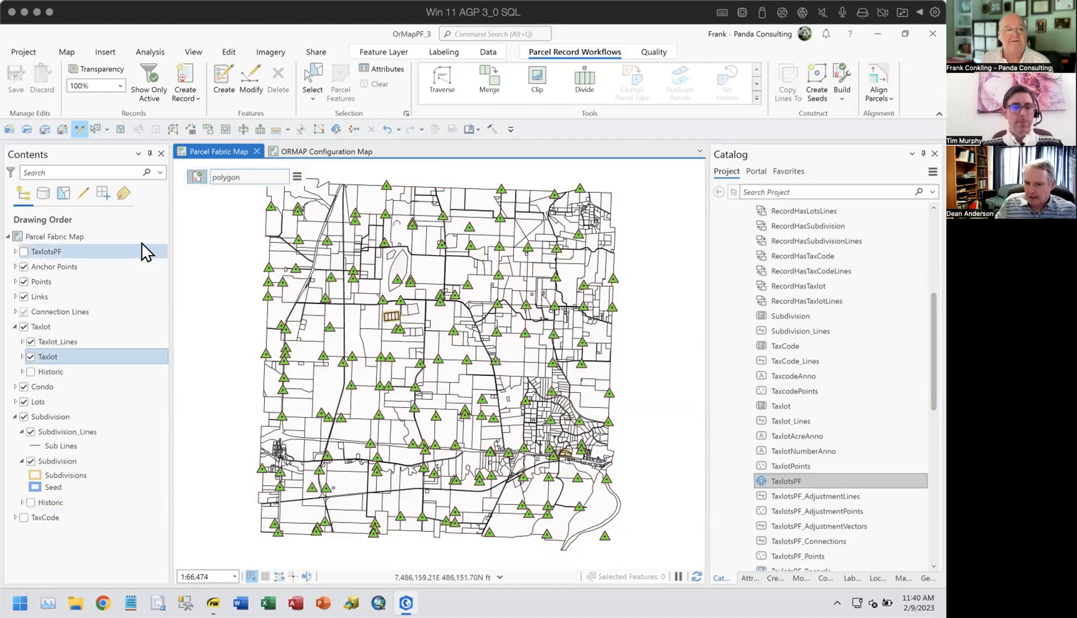
pyautogui.click(65, 52)
pyautogui.click(124, 99)
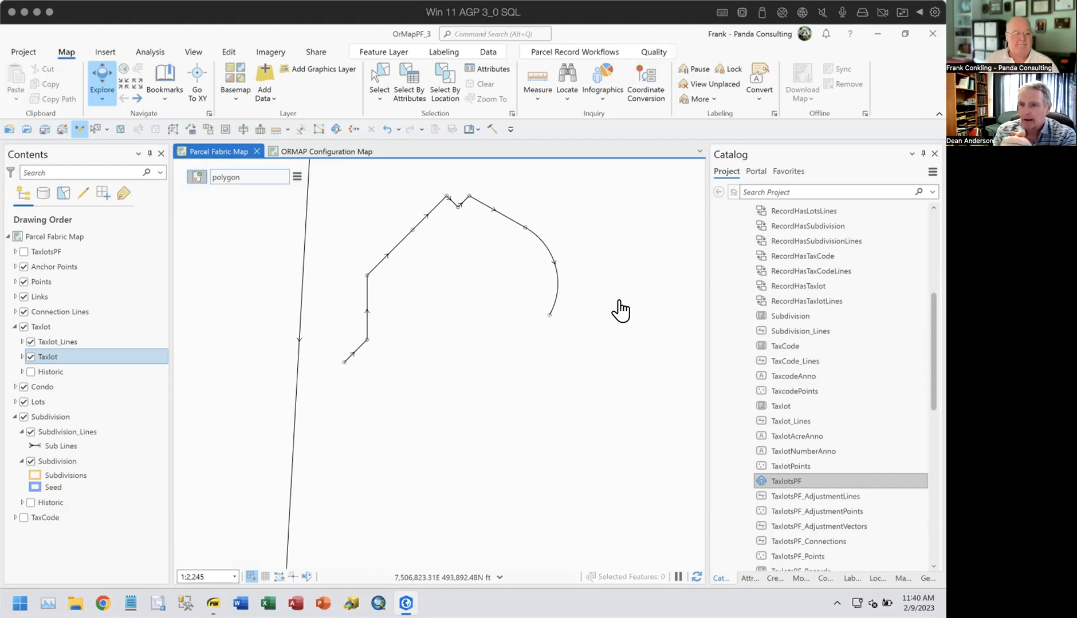
# Step: Compare the layer lists and display of the ORMAP Configuration Map and the Parcel Fabric Map, ending on the Parcel Fabric Map
pyautogui.click(342, 150)
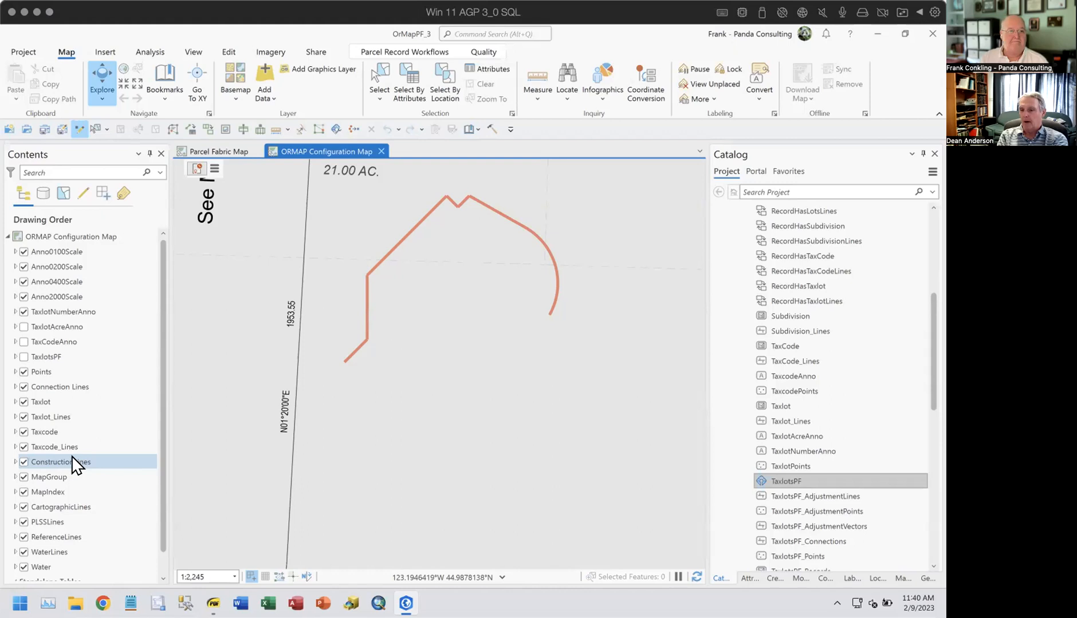
pyautogui.click(225, 150)
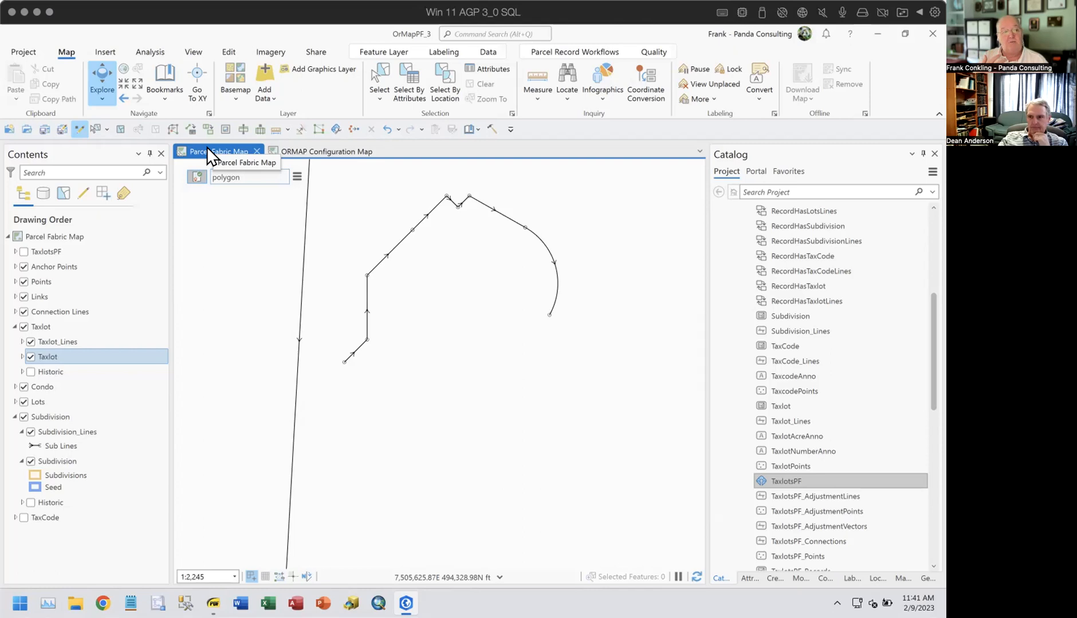
pyautogui.click(314, 148)
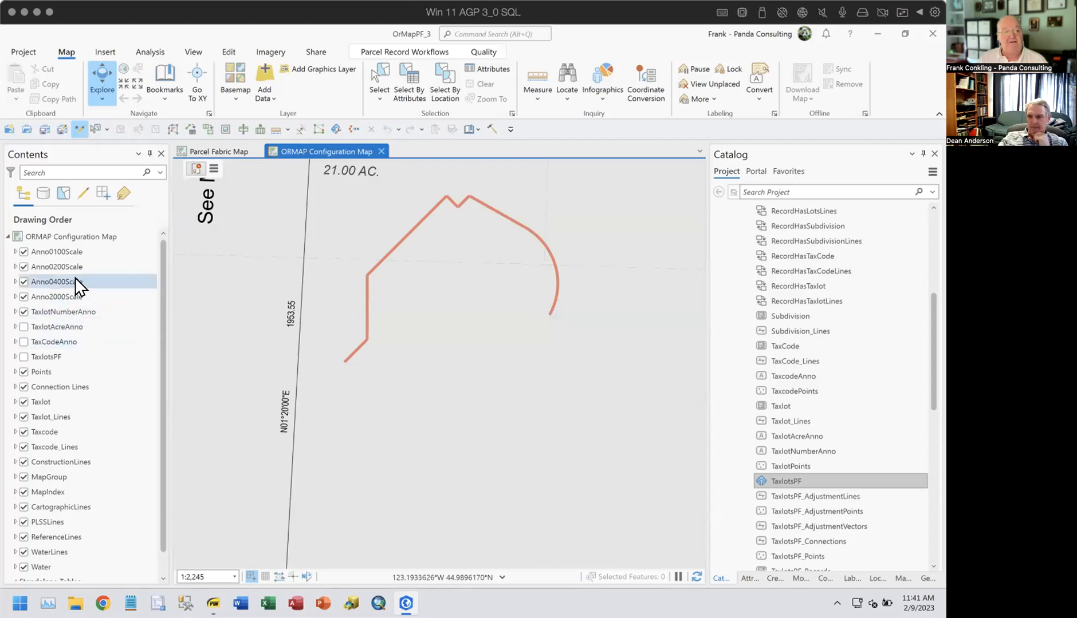
pyautogui.scroll(-1, 77, 287)
pyautogui.scroll(1, 104, 398)
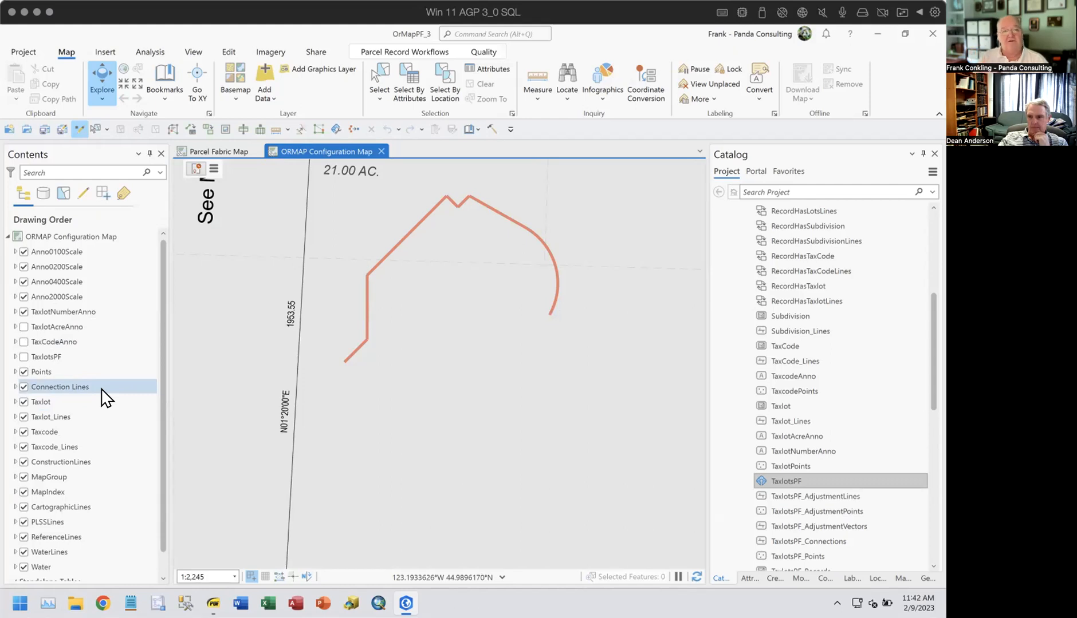
pyautogui.click(221, 150)
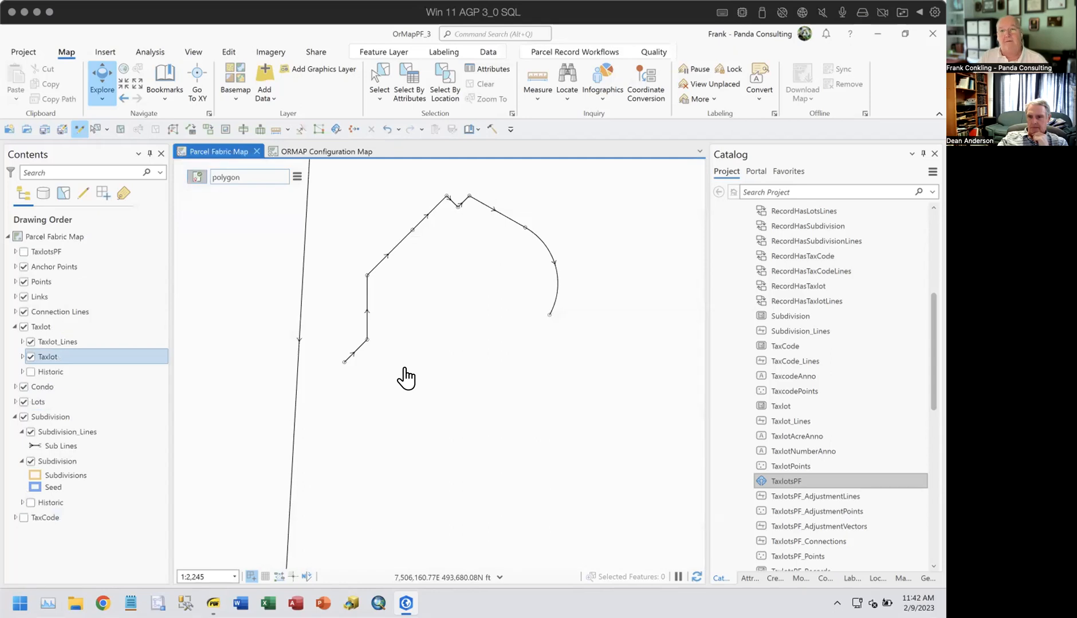
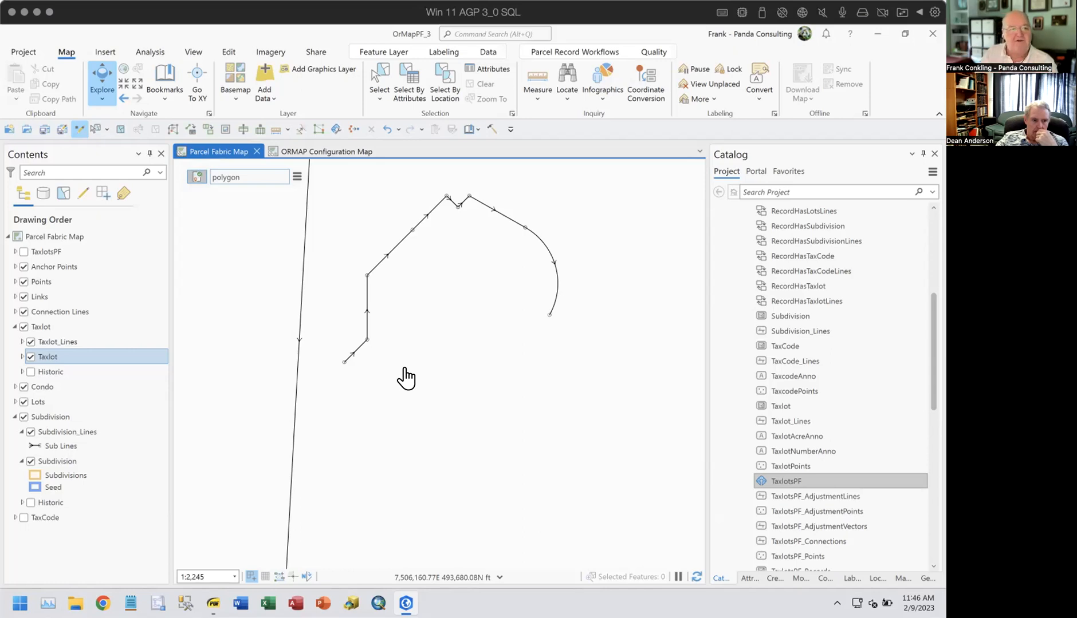
# Step: Open the Fields view of the Taxlot_Lines layer and examine the Distance field's number format settings without changing them
pyautogui.click(51, 338)
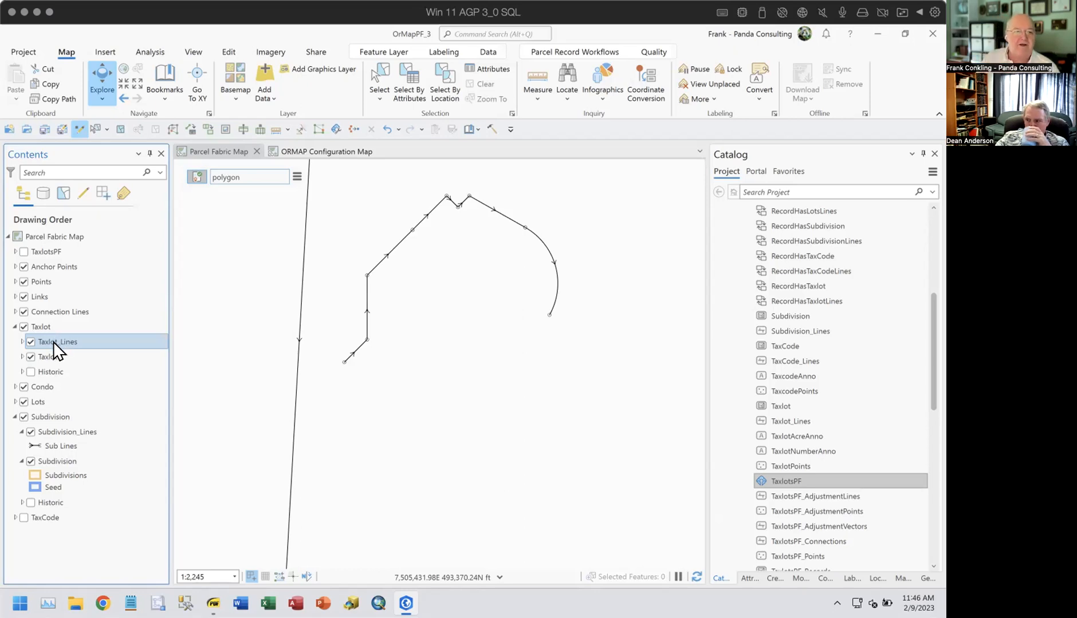
pyautogui.rightClick(53, 343)
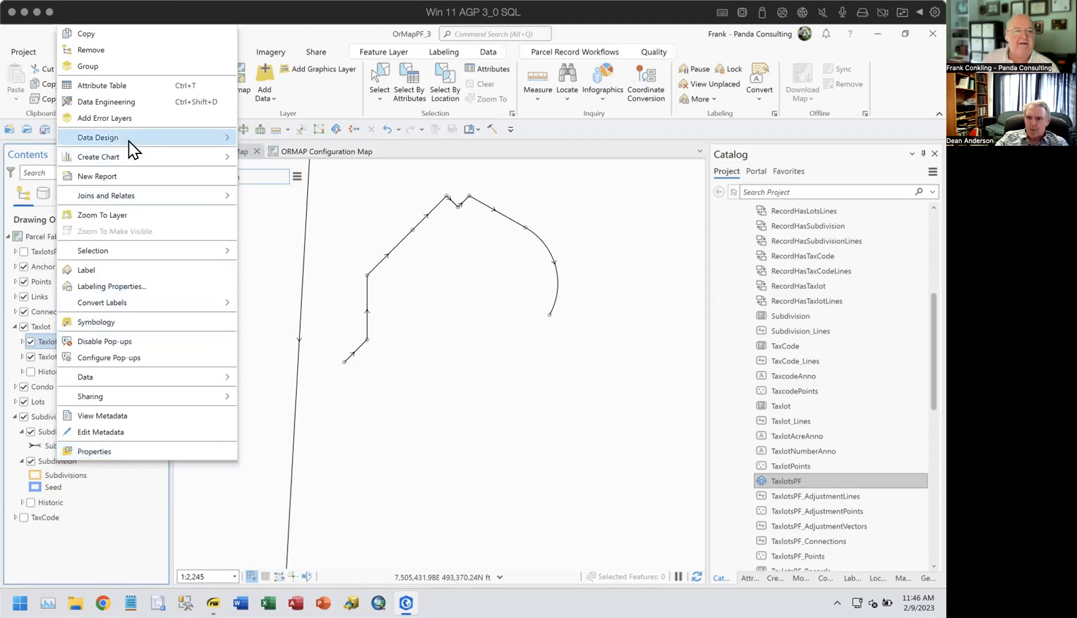
pyautogui.click(257, 155)
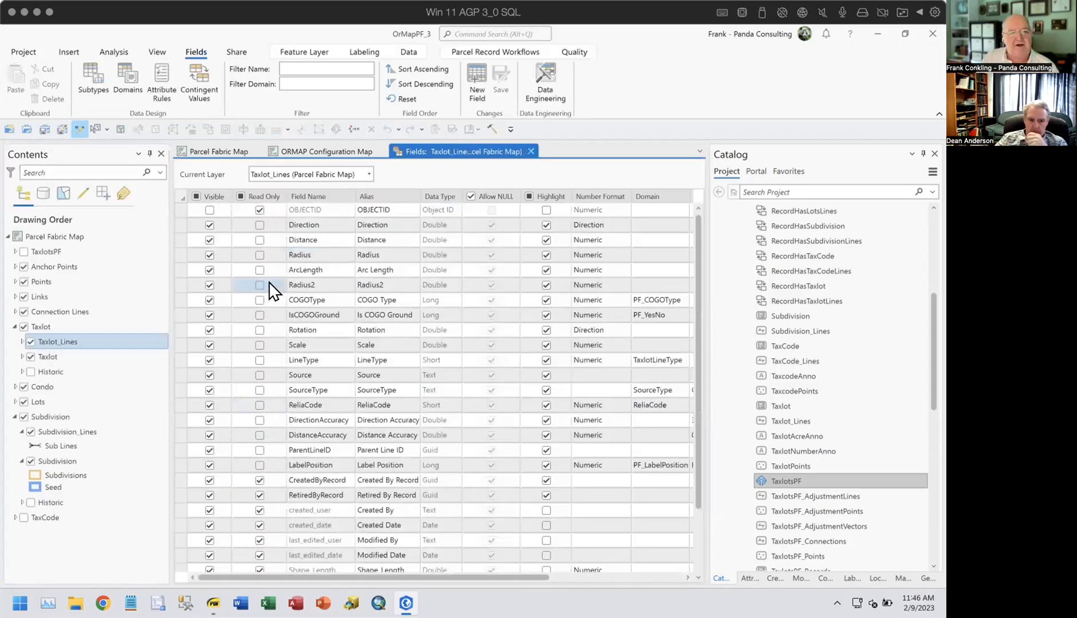
pyautogui.click(186, 227)
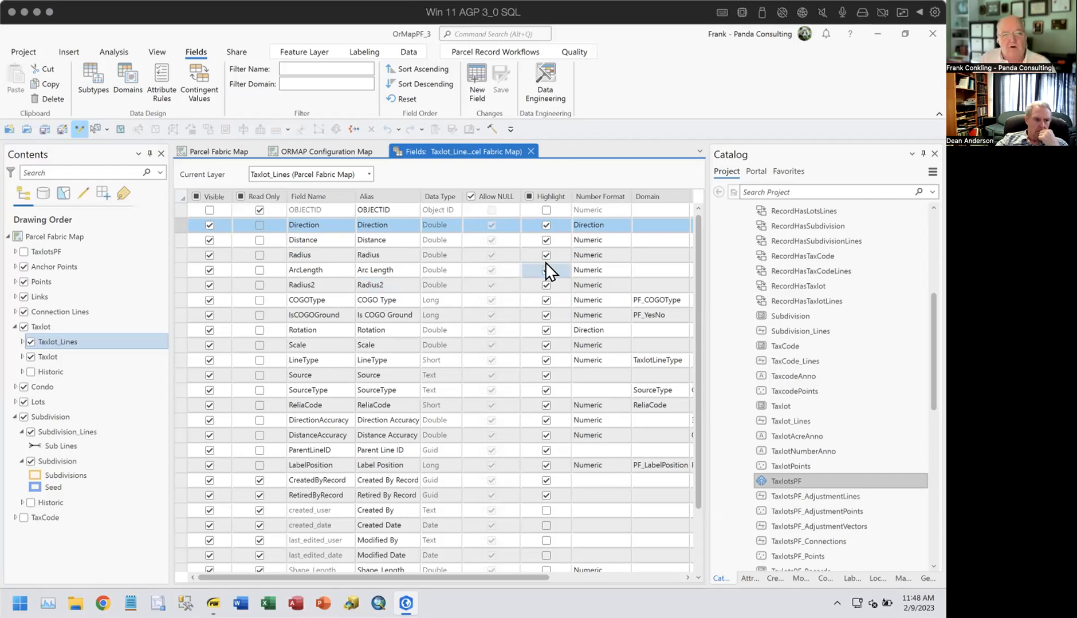
pyautogui.click(609, 241)
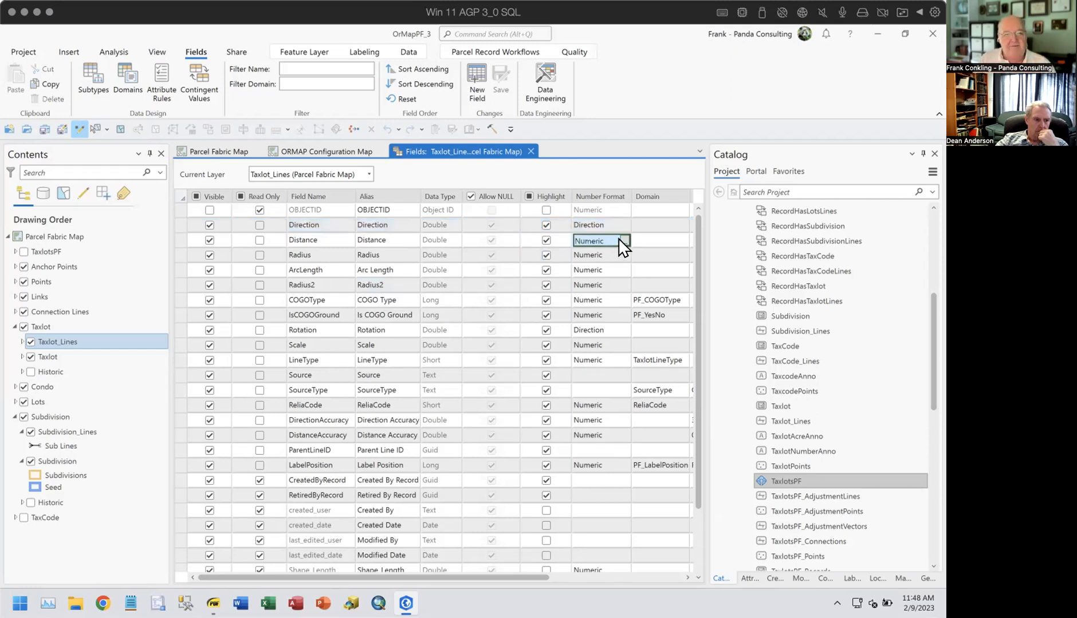
pyautogui.click(624, 241)
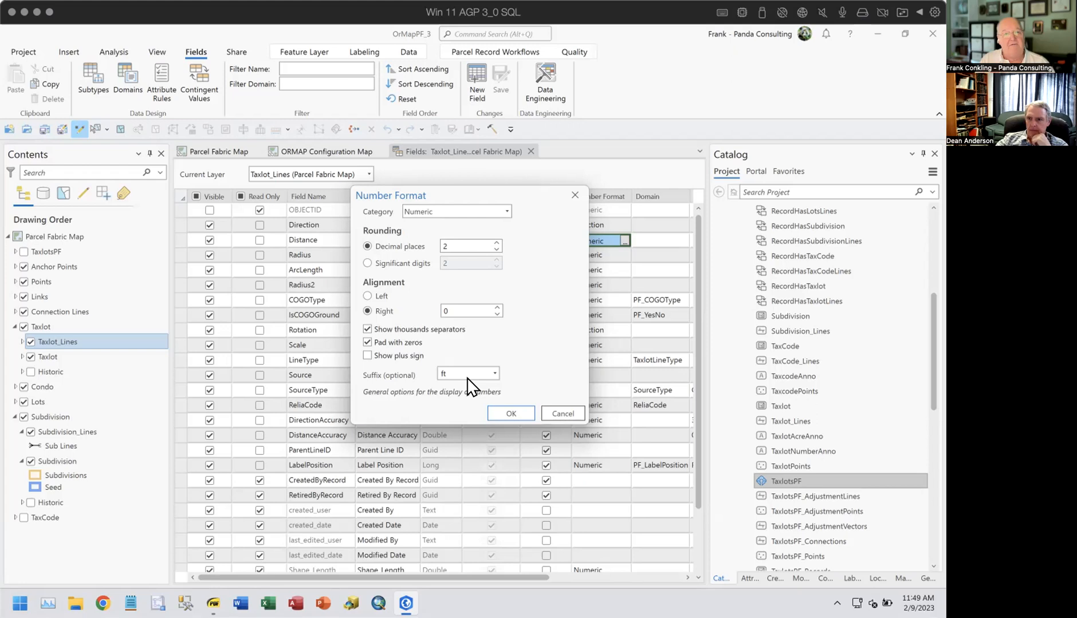
pyautogui.click(561, 413)
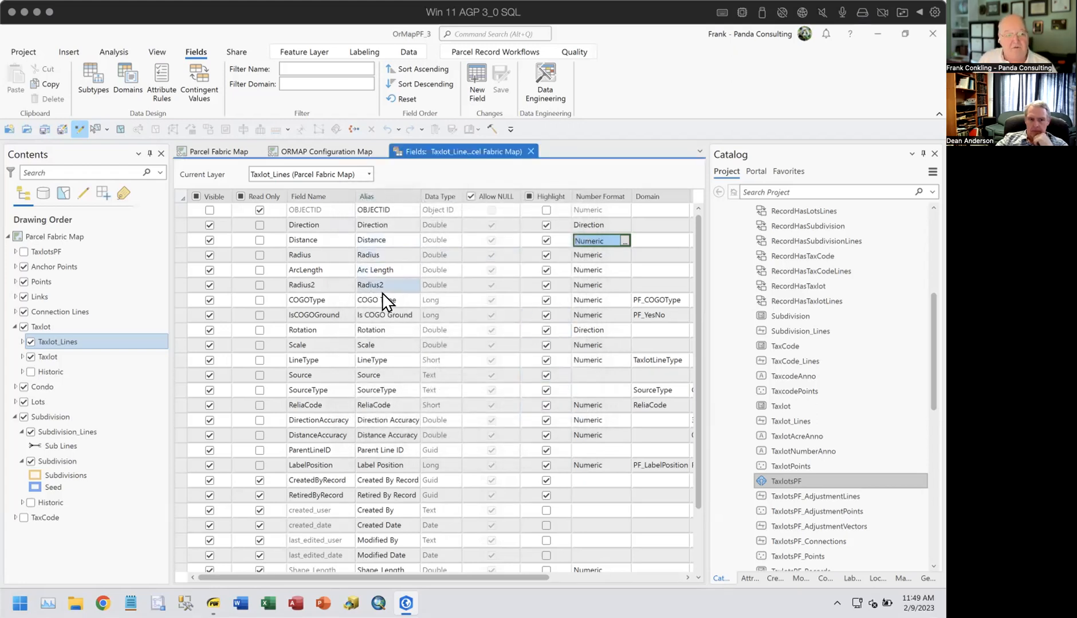
# Step: Examine the Direction and Distance values in the Taxlot_Lines attribute table, widening both columns, and close the table
pyautogui.click(204, 152)
pyautogui.rightClick(76, 343)
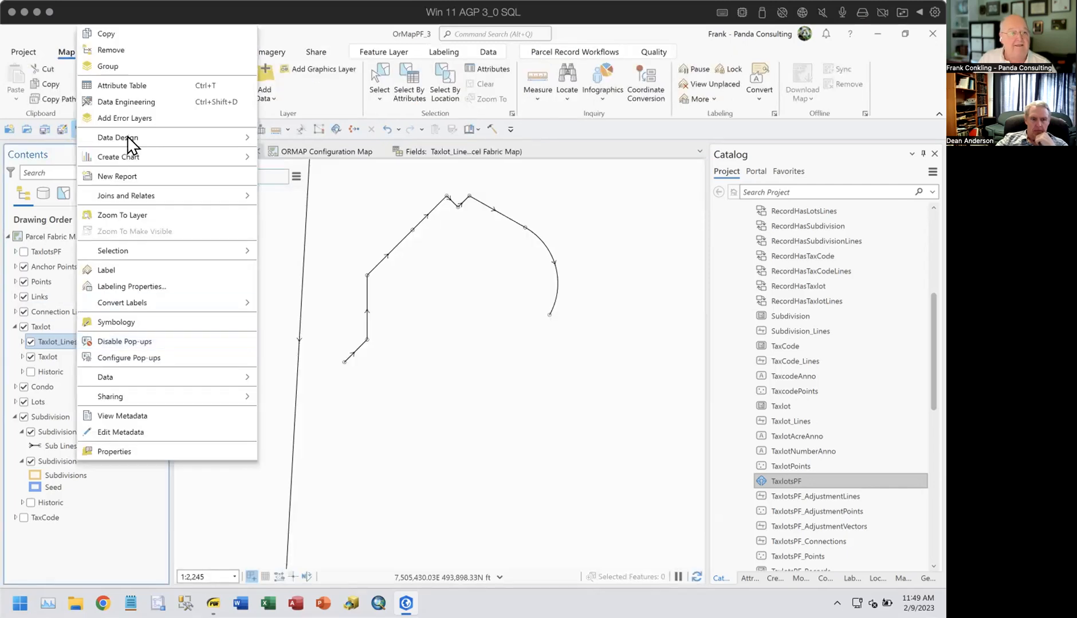
pyautogui.click(131, 85)
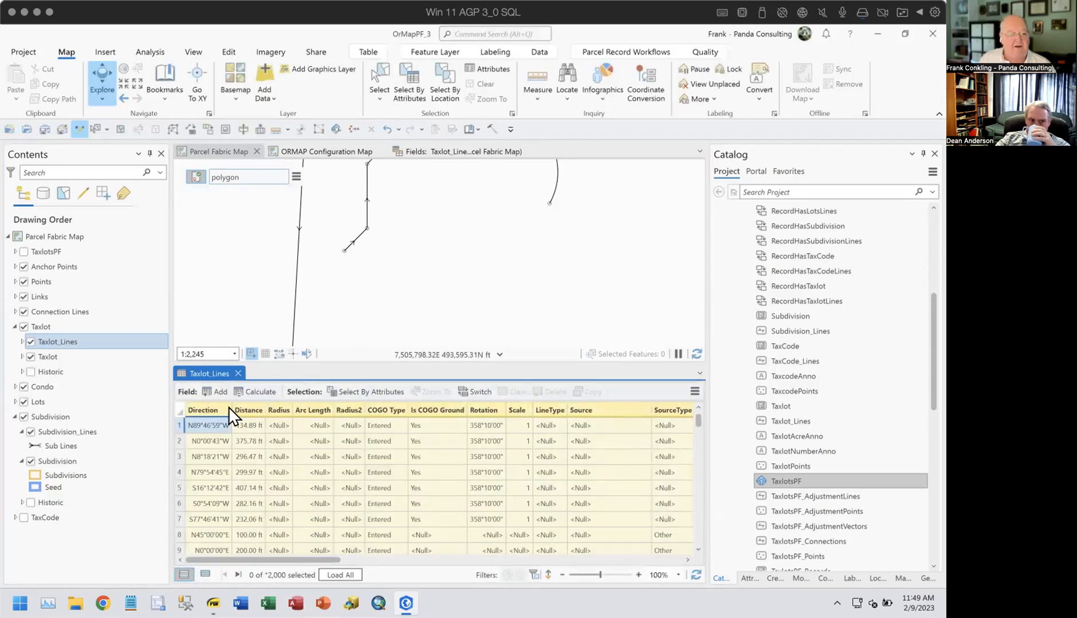
pyautogui.moveTo(232, 409); pyautogui.dragTo(249, 406)
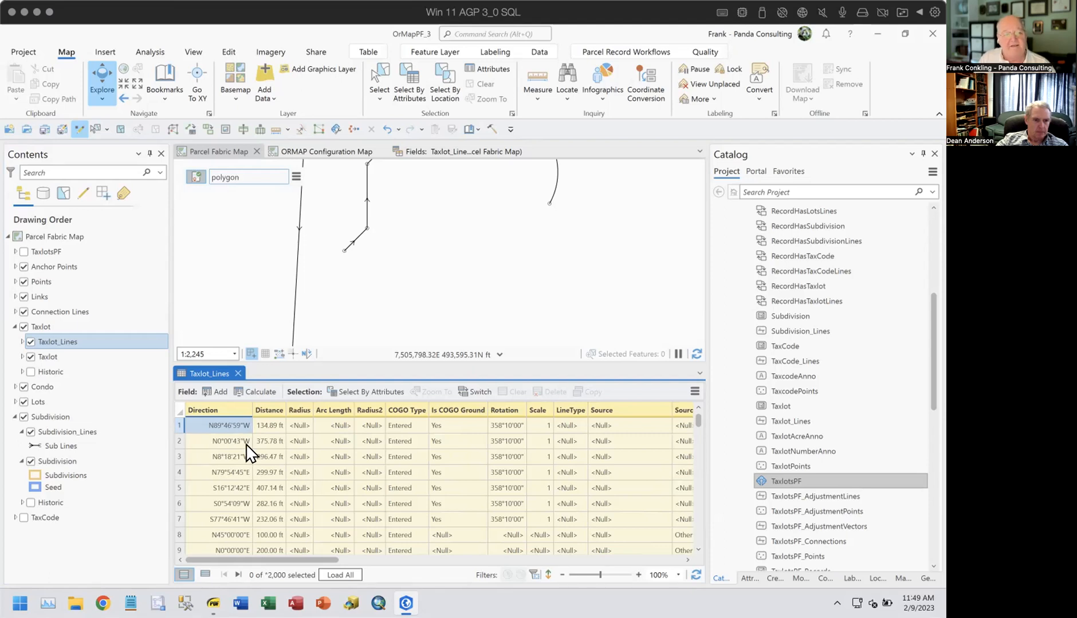
pyautogui.click(288, 408)
pyautogui.moveTo(280, 404); pyautogui.dragTo(310, 404)
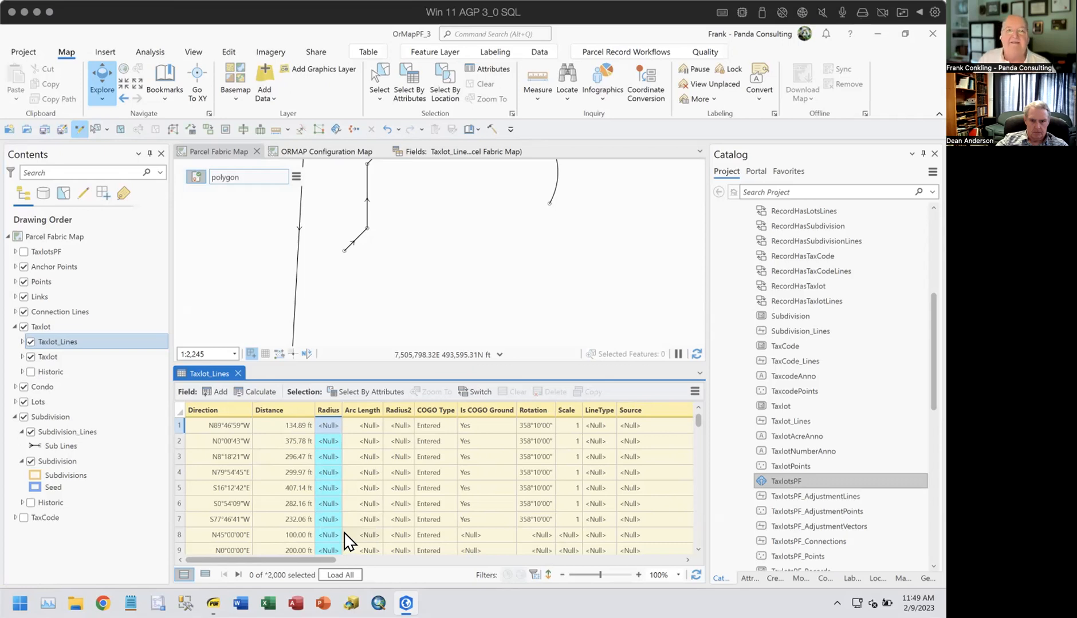
pyautogui.click(238, 374)
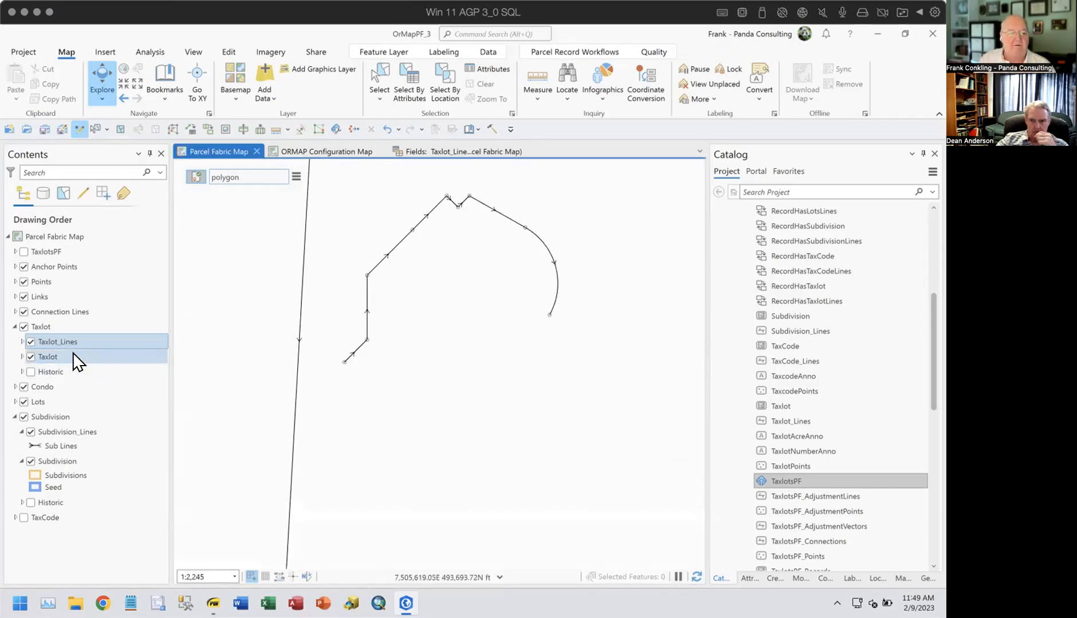
# Step: Examine the Stated Area and Shape_Area fields in an enlarged Taxlot attribute table and close the table
pyautogui.rightClick(74, 356)
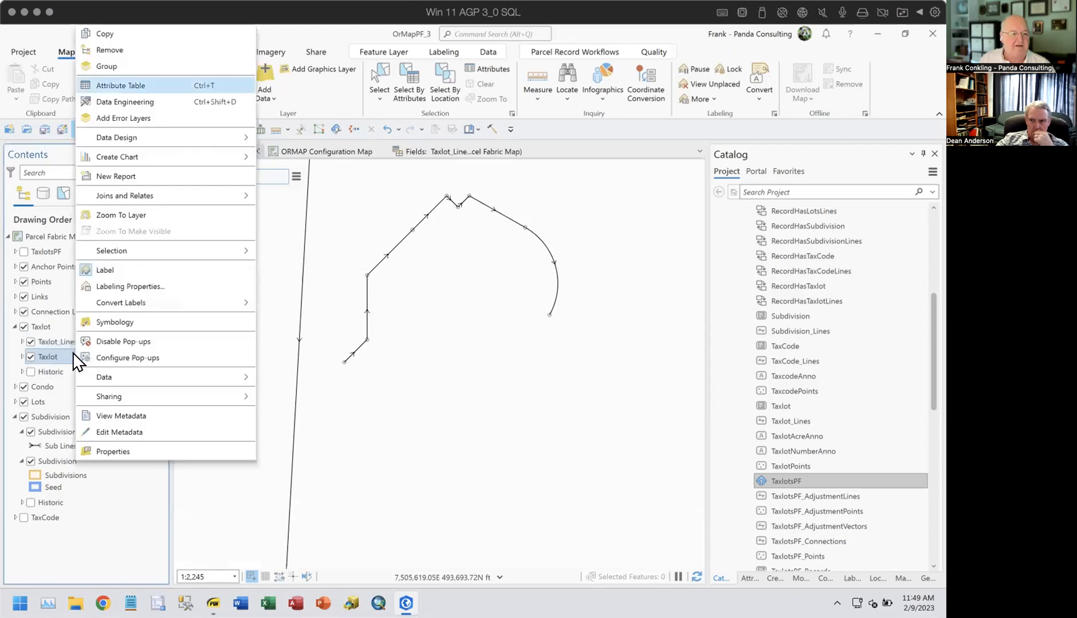
pyautogui.click(113, 85)
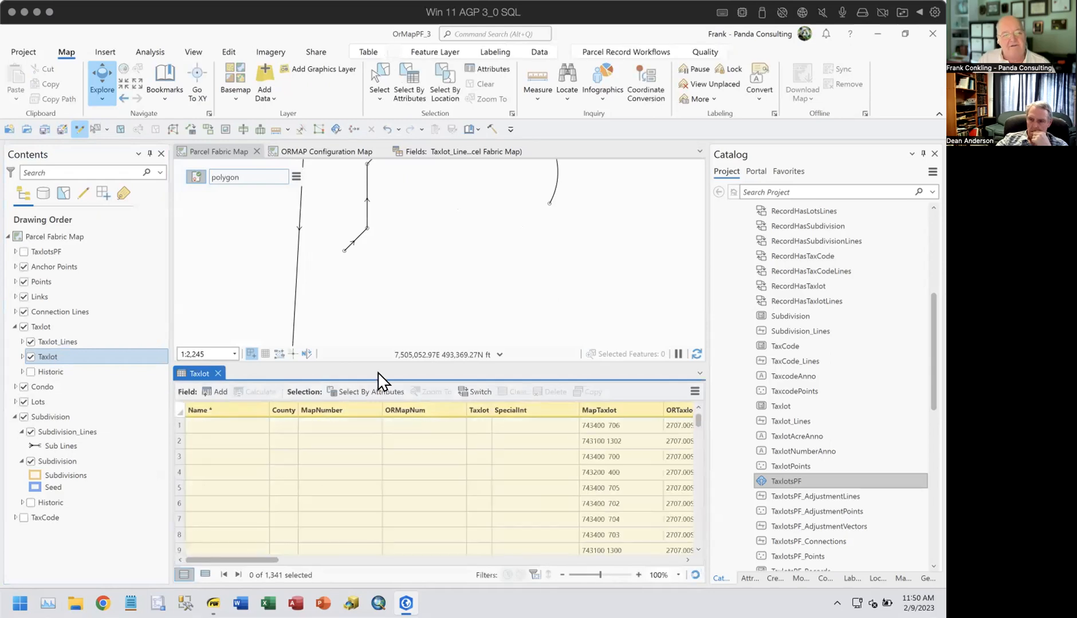
pyautogui.moveTo(377, 359); pyautogui.dragTo(378, 269)
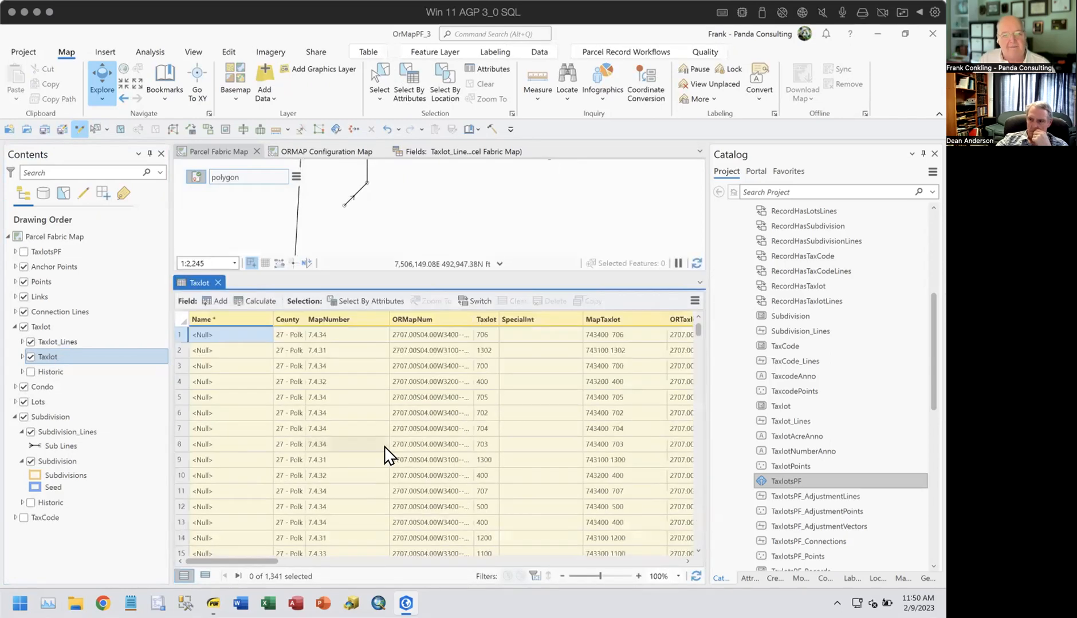
pyautogui.moveTo(262, 558); pyautogui.dragTo(435, 576)
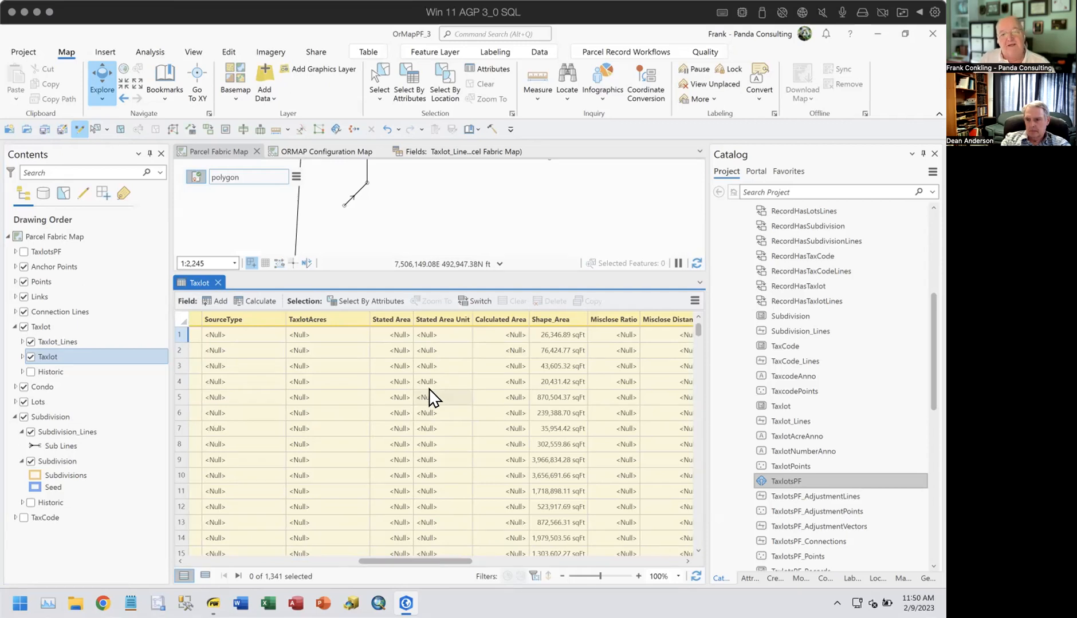
pyautogui.click(388, 317)
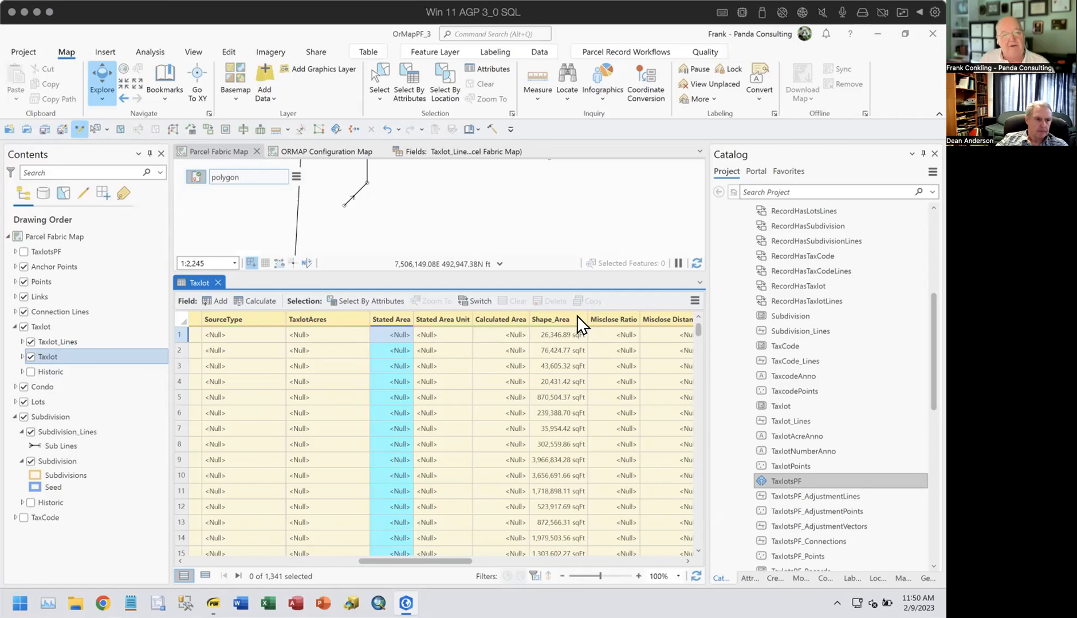
pyautogui.moveTo(576, 318)
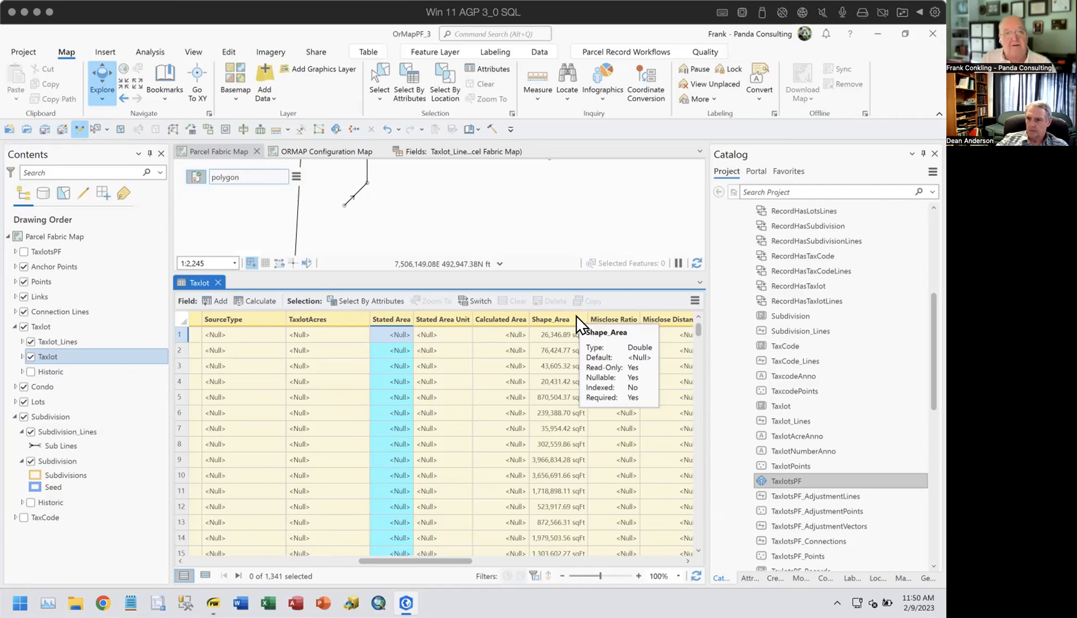
pyautogui.click(216, 282)
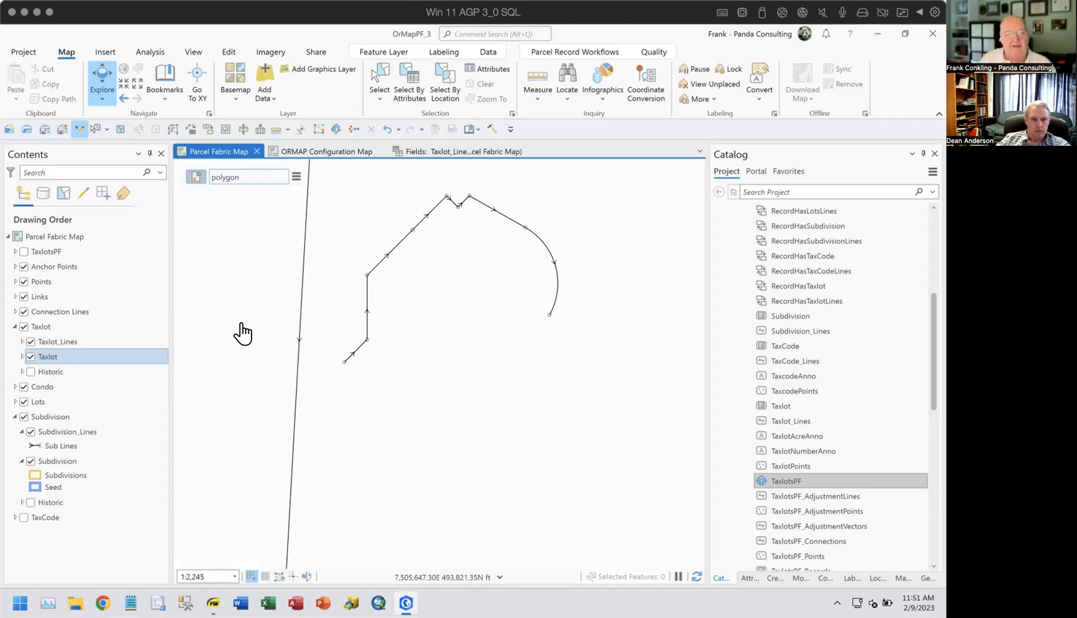
# Step: Select all features of the active polygon record and examine the COGO Type options of the first traverse line's attributes
pyautogui.click(379, 80)
pyautogui.moveTo(498, 208); pyautogui.dragTo(541, 244)
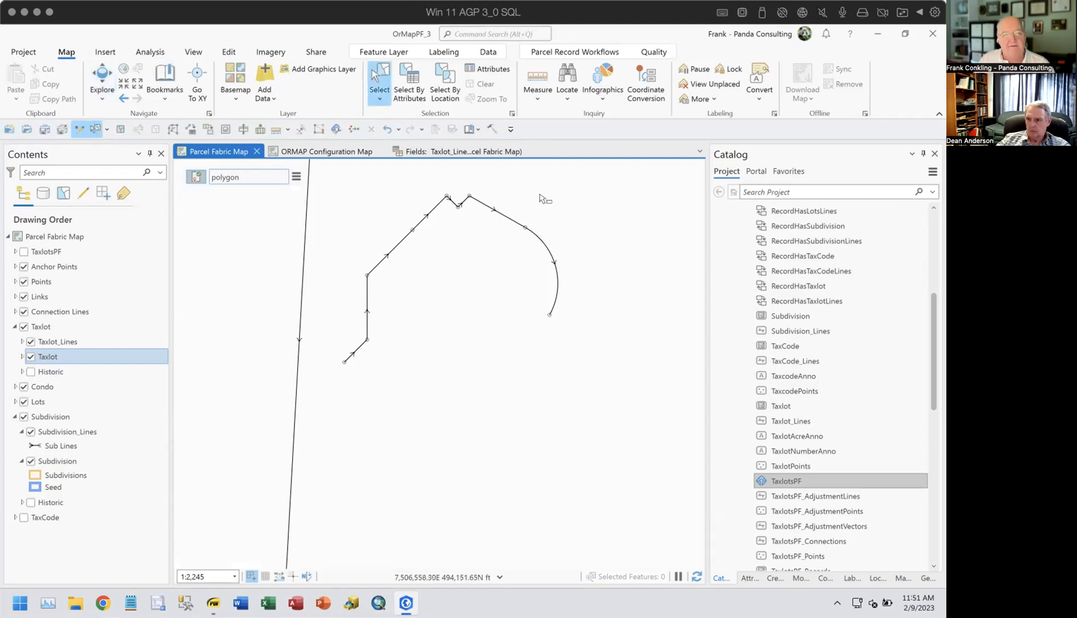
pyautogui.click(296, 177)
pyautogui.click(335, 276)
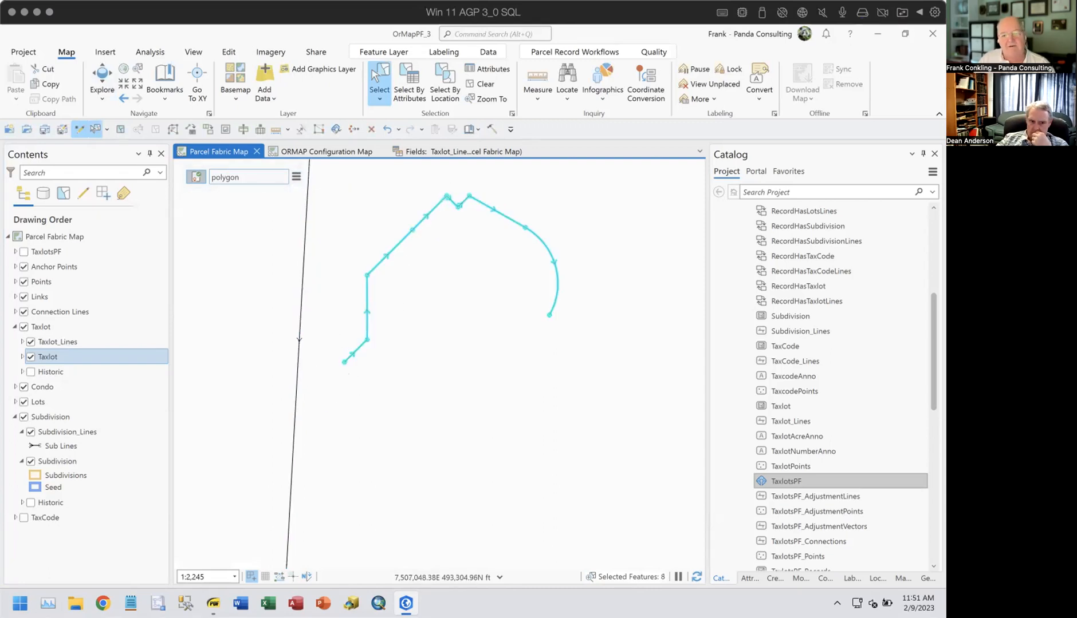
pyautogui.click(745, 578)
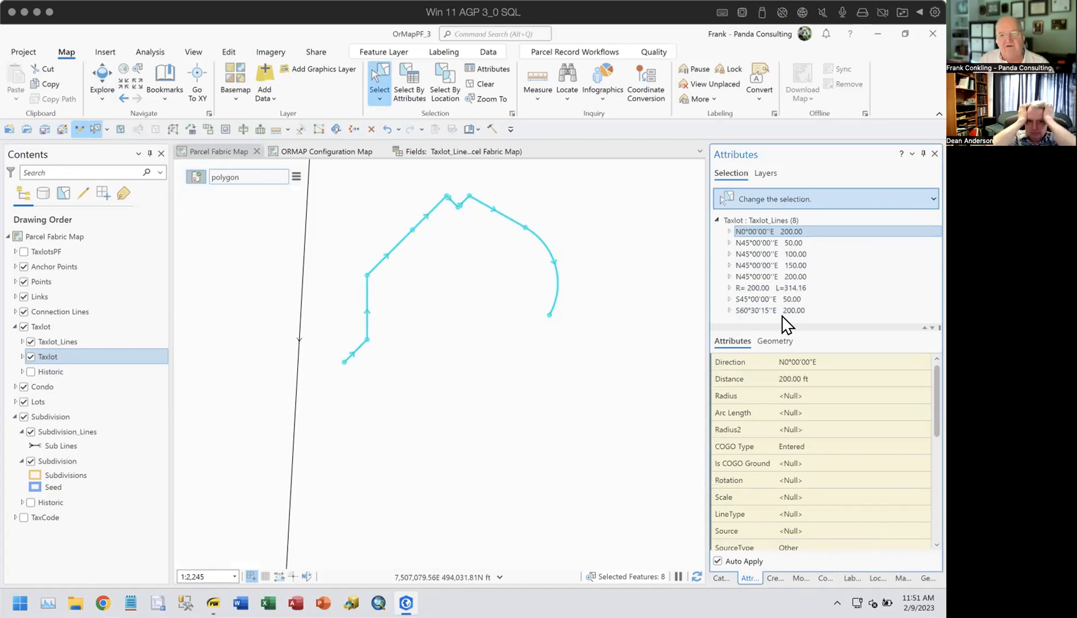
pyautogui.click(824, 359)
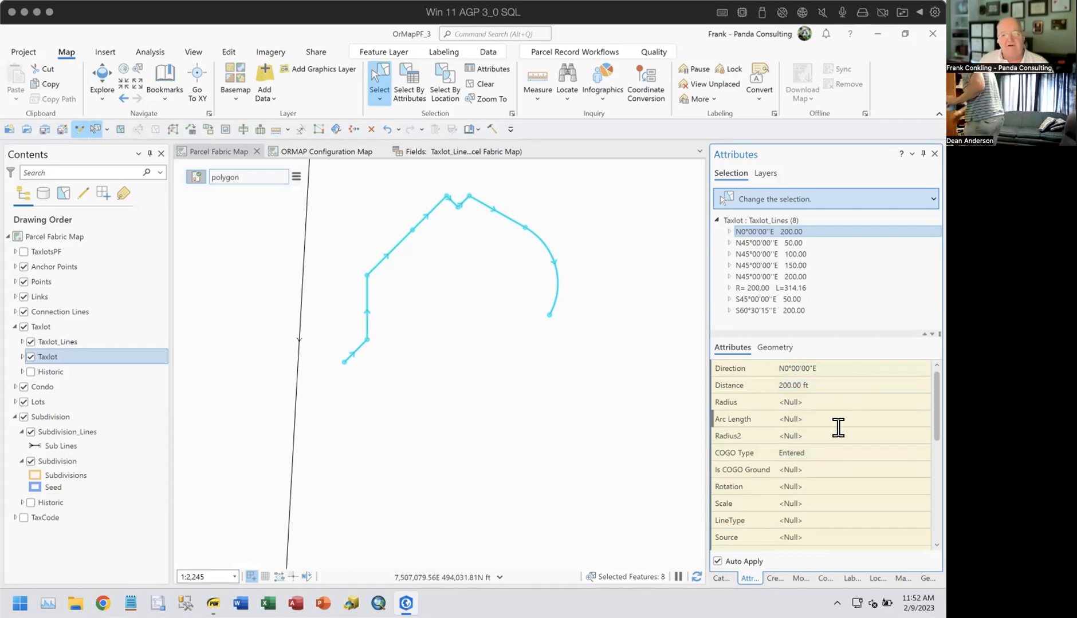
pyautogui.click(830, 445)
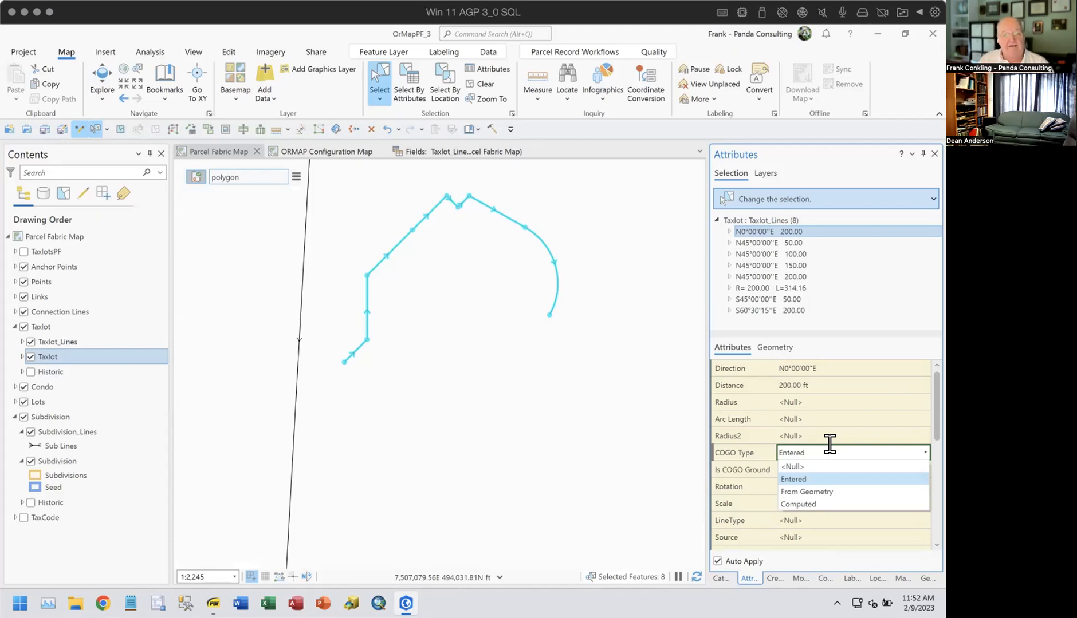
pyautogui.click(588, 418)
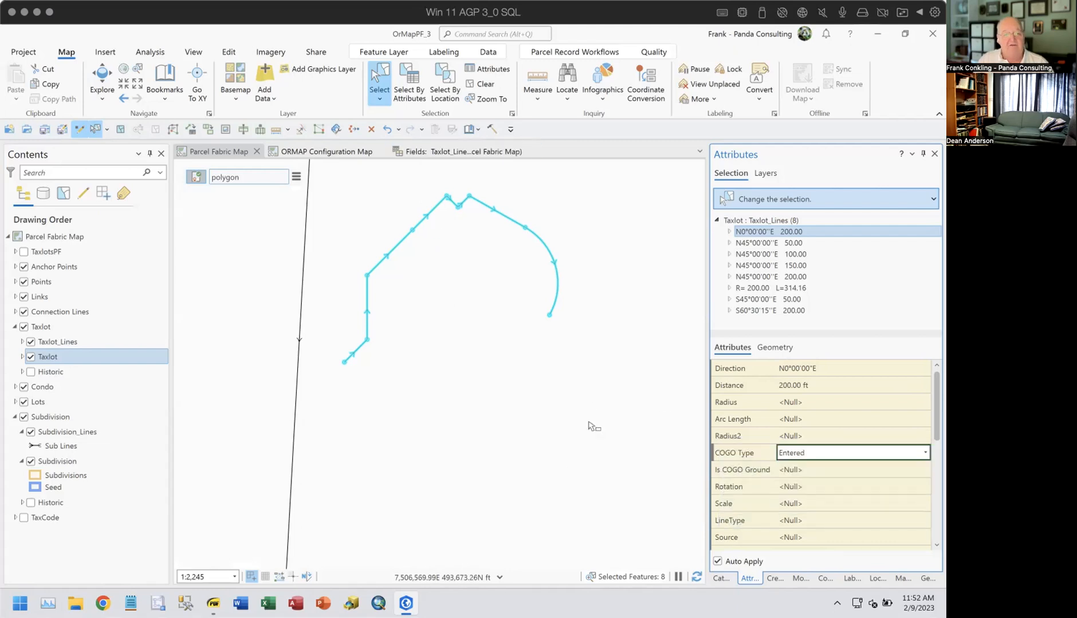
# Step: Draw a two-point Taxlot_Lines line about 299 ft long toward the northeast below the traverse and check its COGO attributes
pyautogui.click(770, 577)
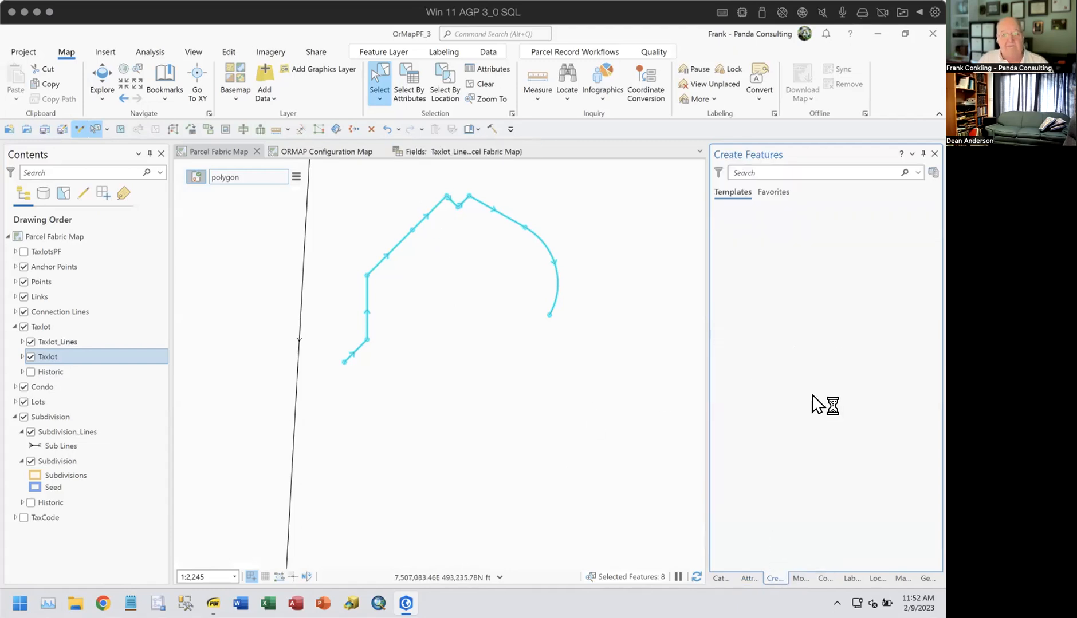
pyautogui.click(727, 322)
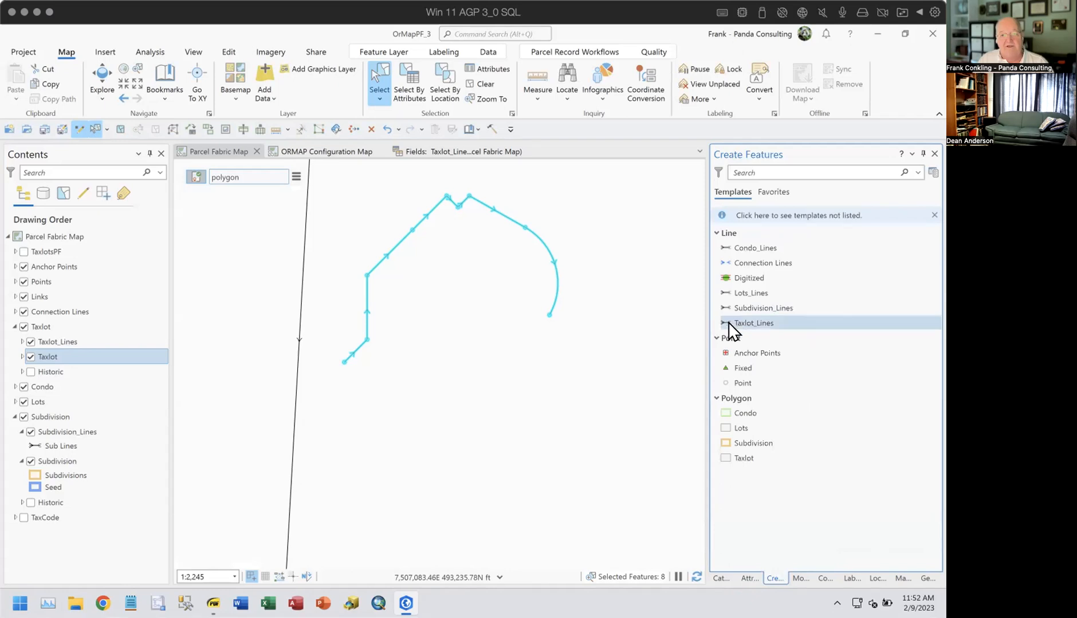
pyautogui.click(431, 374)
pyautogui.click(489, 298)
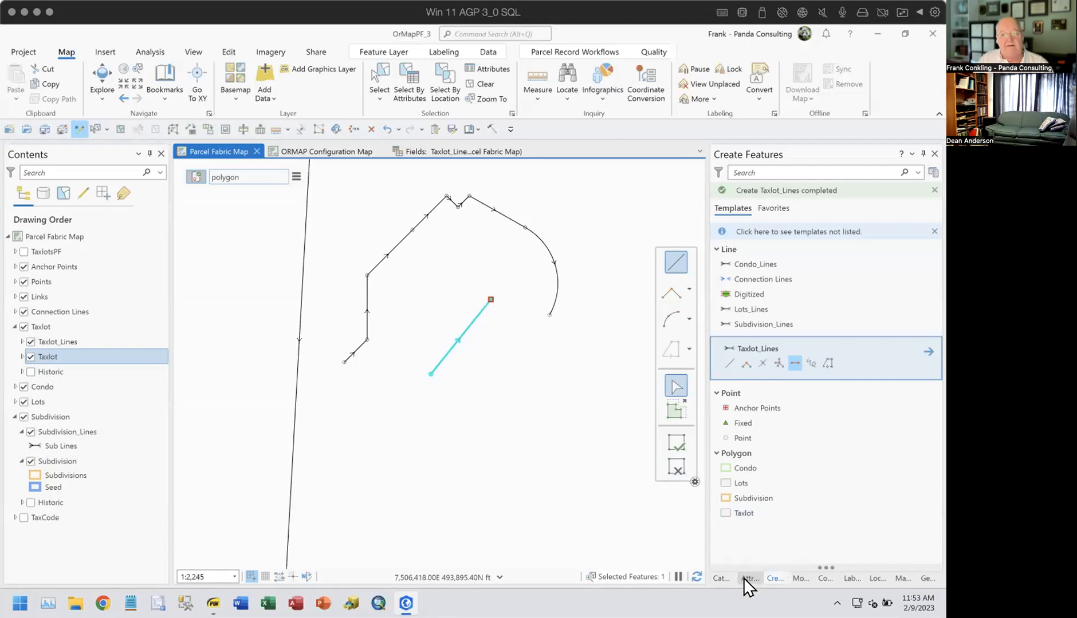
pyautogui.click(744, 578)
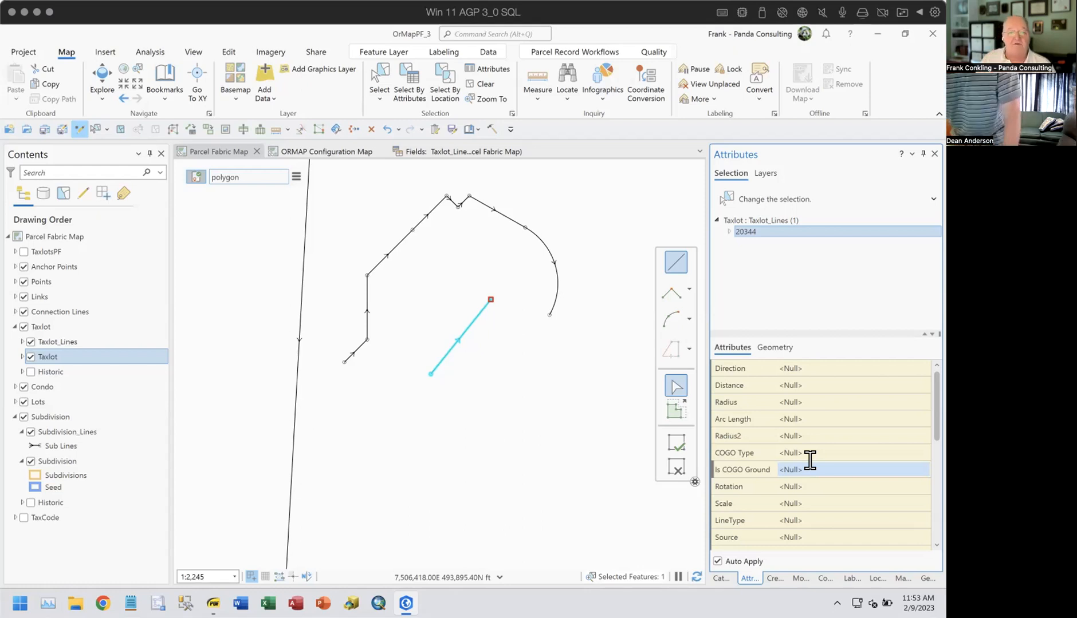
# Step: Run Update COGO on the new line with all distance and direction values updated, and check its COGO Type attribute
pyautogui.click(798, 578)
pyautogui.scroll(-8, 836, 454)
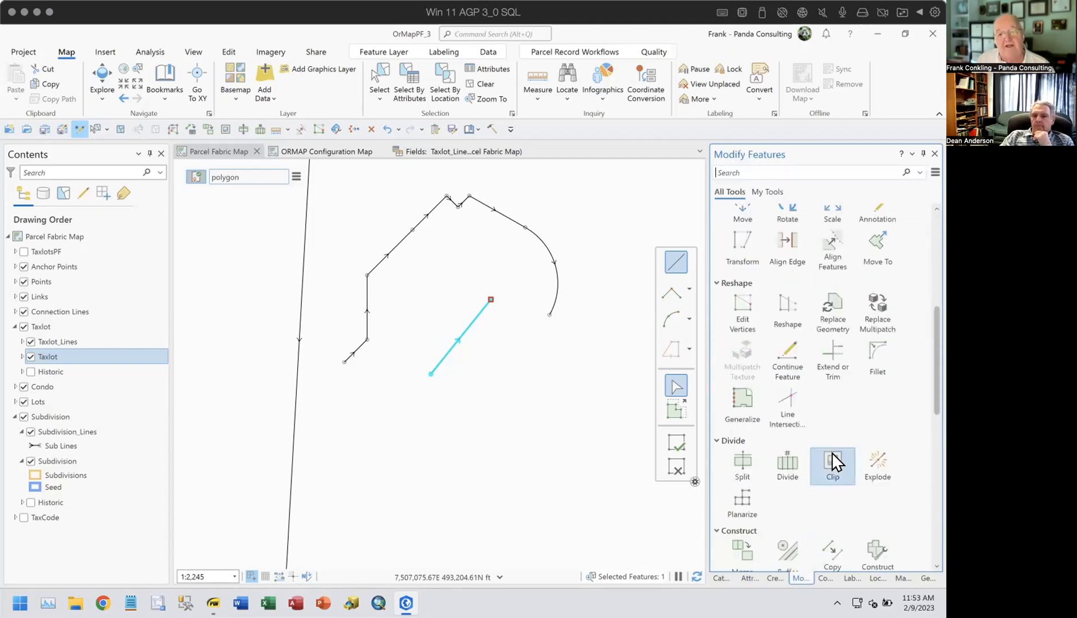
pyautogui.scroll(-5, 830, 451)
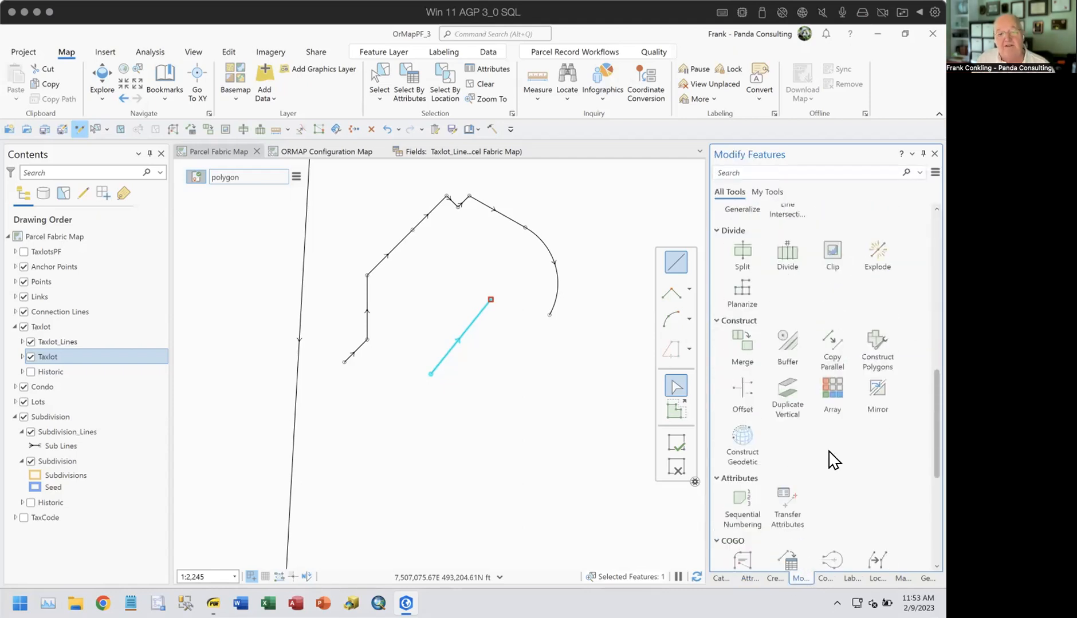
pyautogui.click(785, 504)
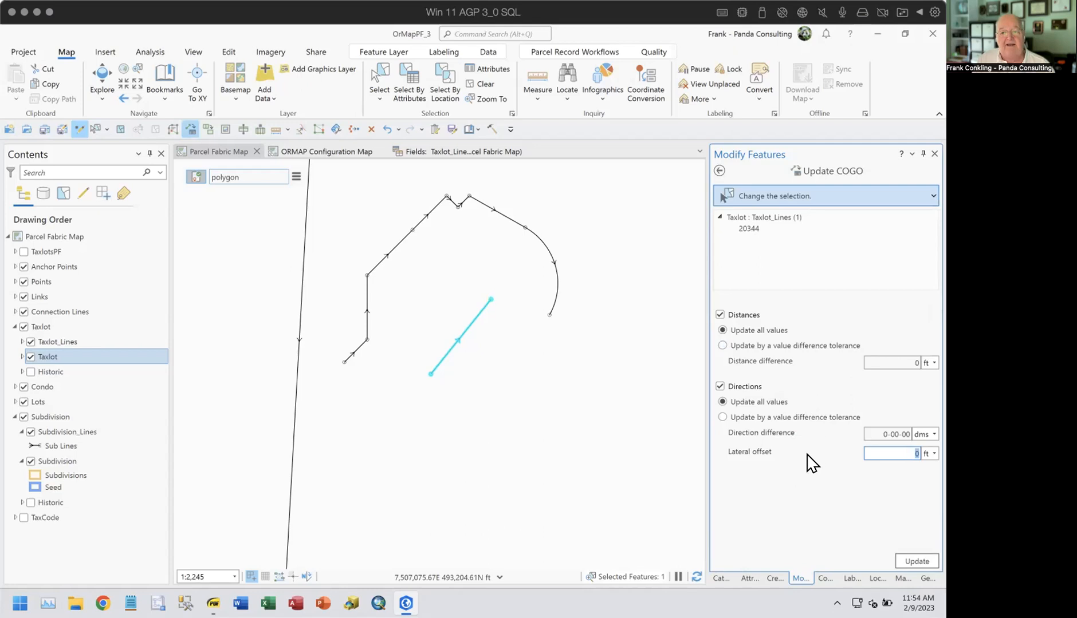
pyautogui.click(909, 563)
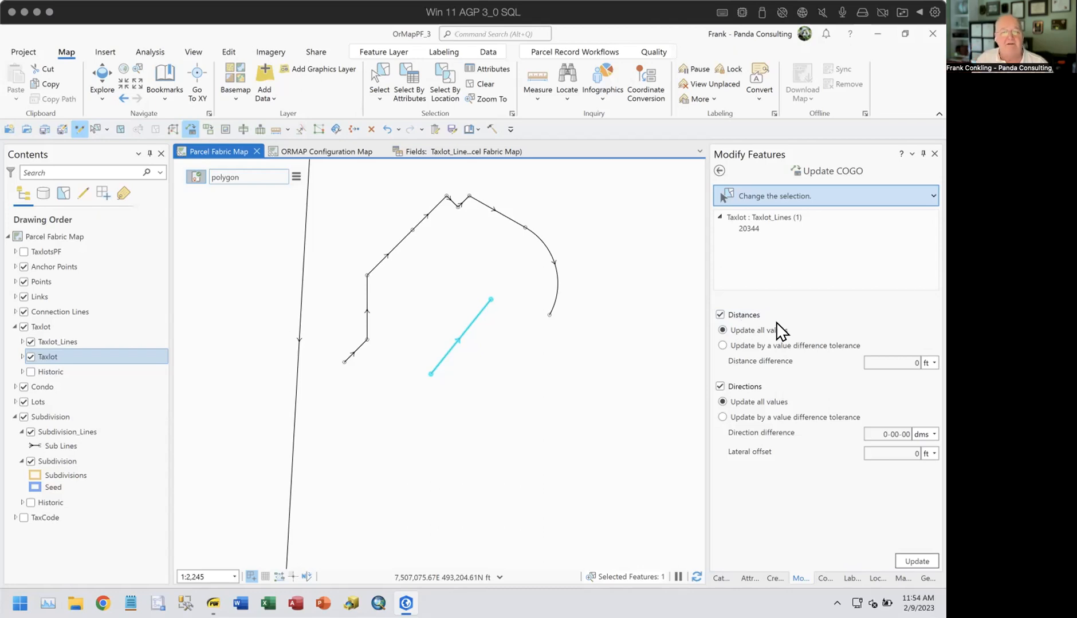
pyautogui.click(910, 558)
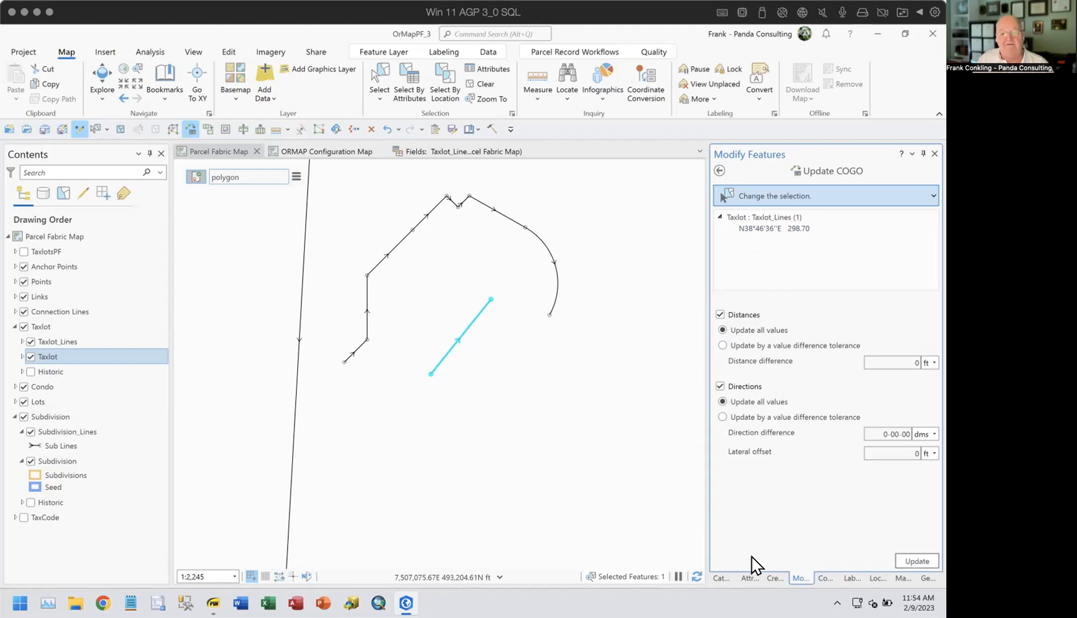
pyautogui.click(749, 579)
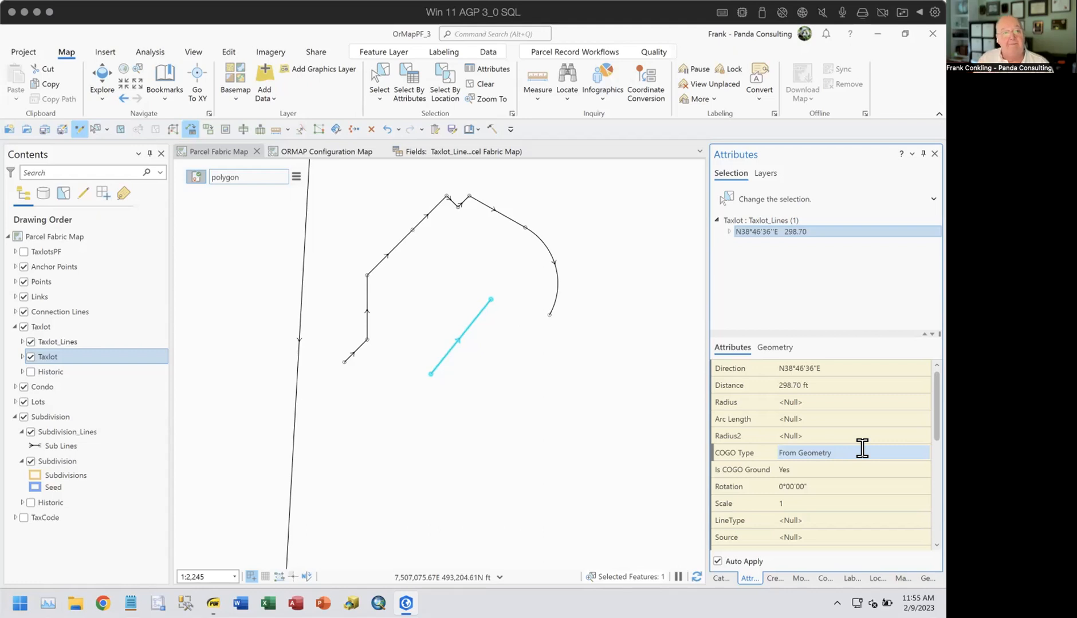
# Step: Divide the N45°00'00"E 200 ft traverse line into 2 equal parts
pyautogui.click(391, 248)
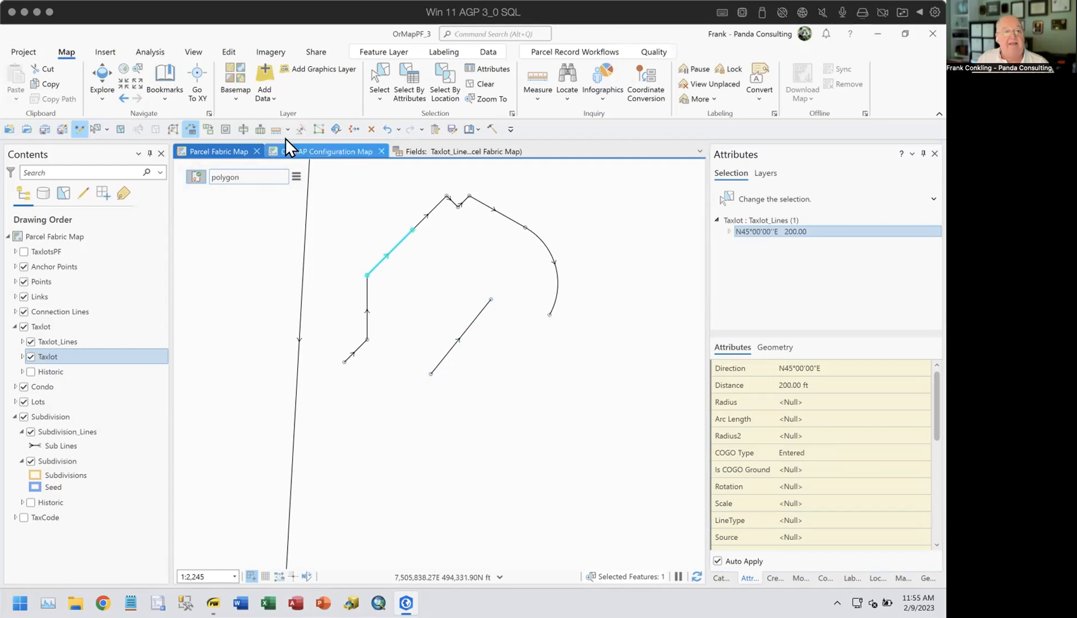
pyautogui.click(261, 130)
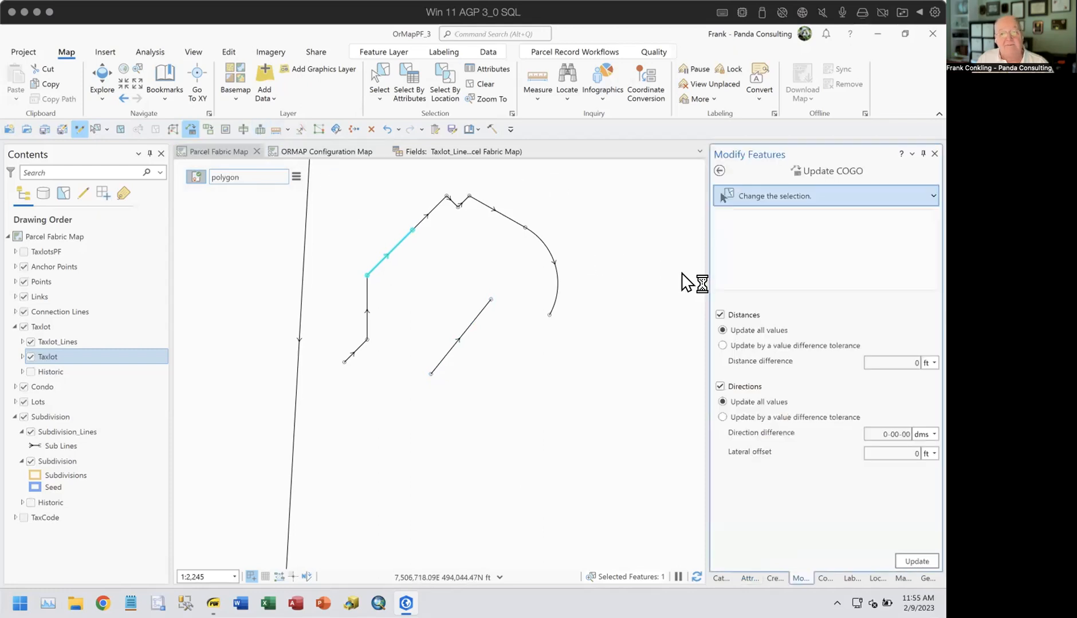
pyautogui.click(790, 353)
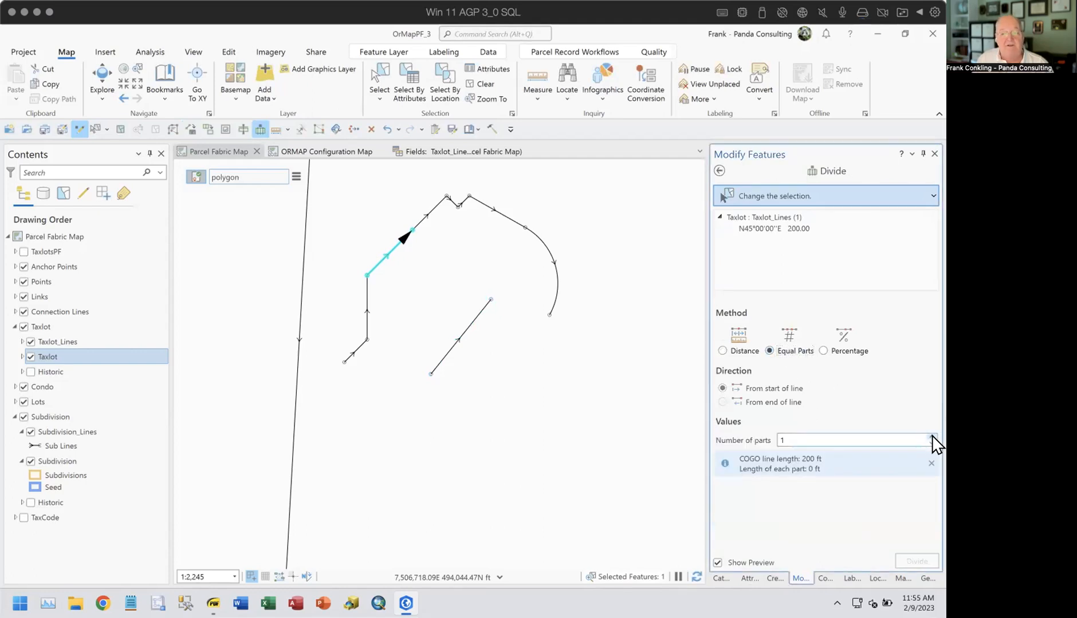
pyautogui.click(932, 436)
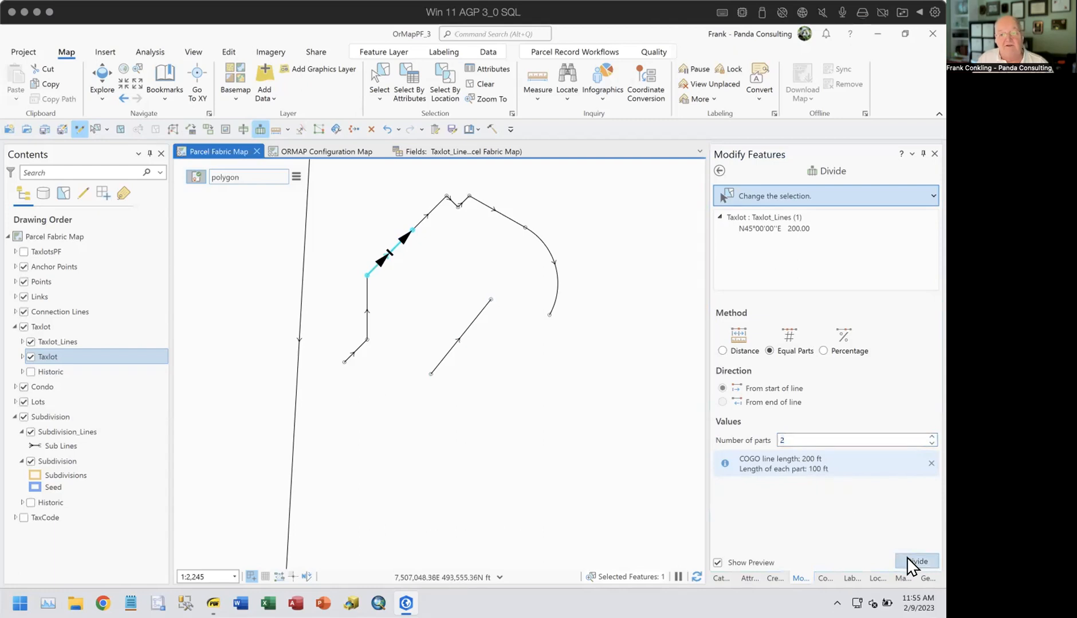
pyautogui.click(908, 558)
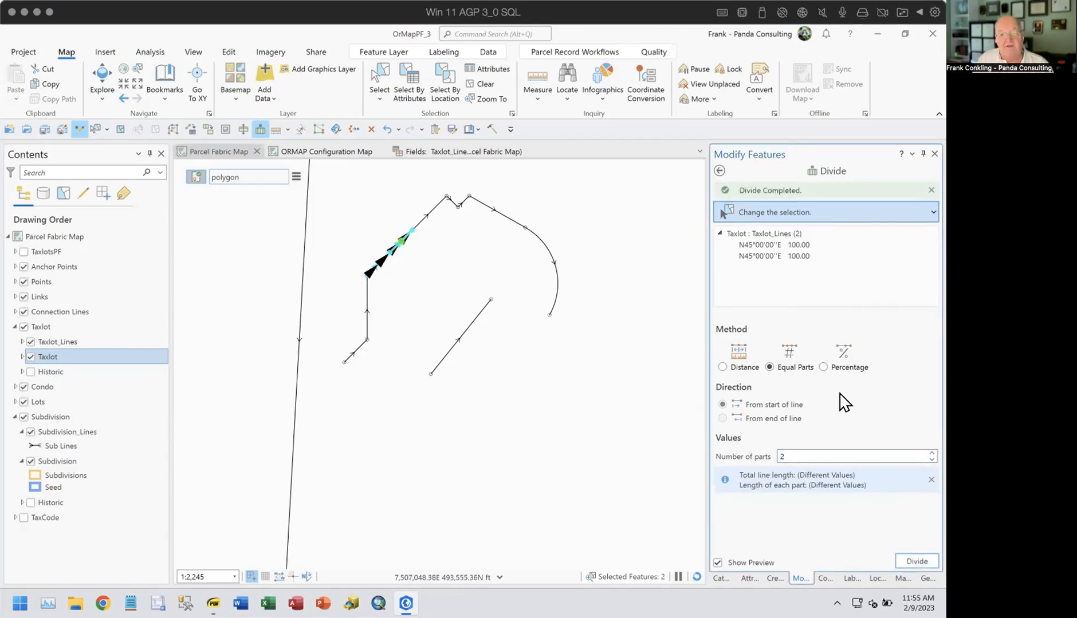
pyautogui.click(720, 171)
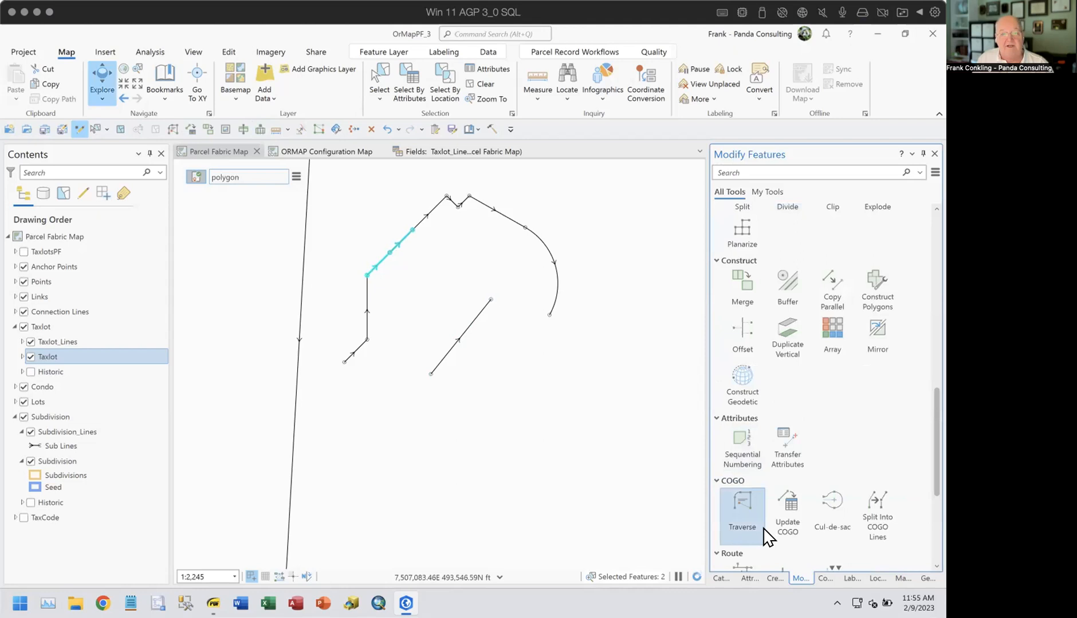
# Step: Examine the COGO Type value and its options in the attributes of the first divided segment
pyautogui.click(747, 577)
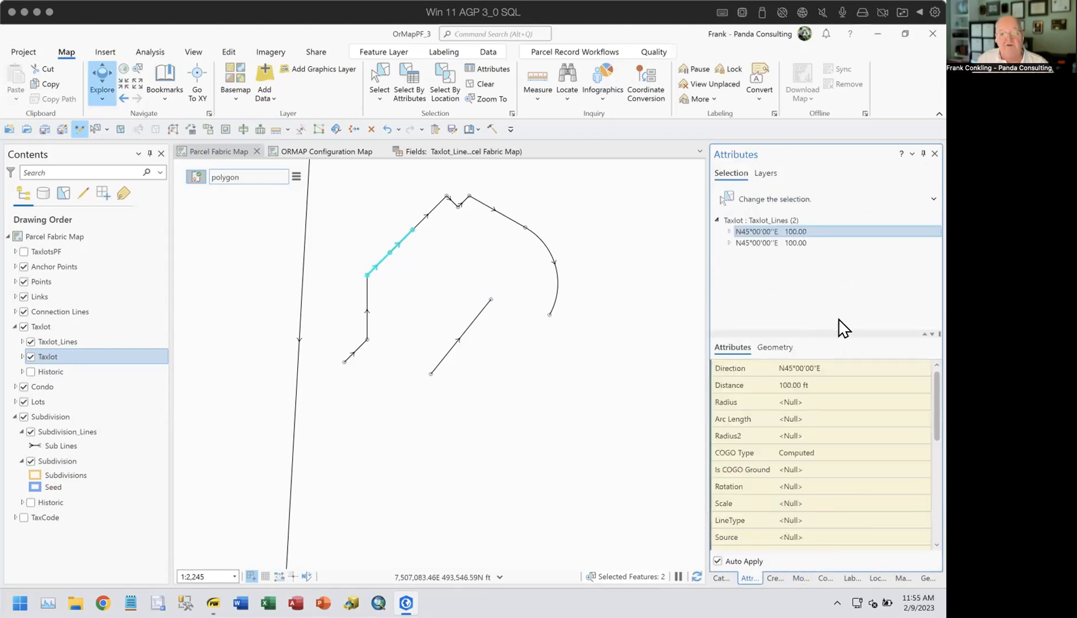
pyautogui.click(871, 449)
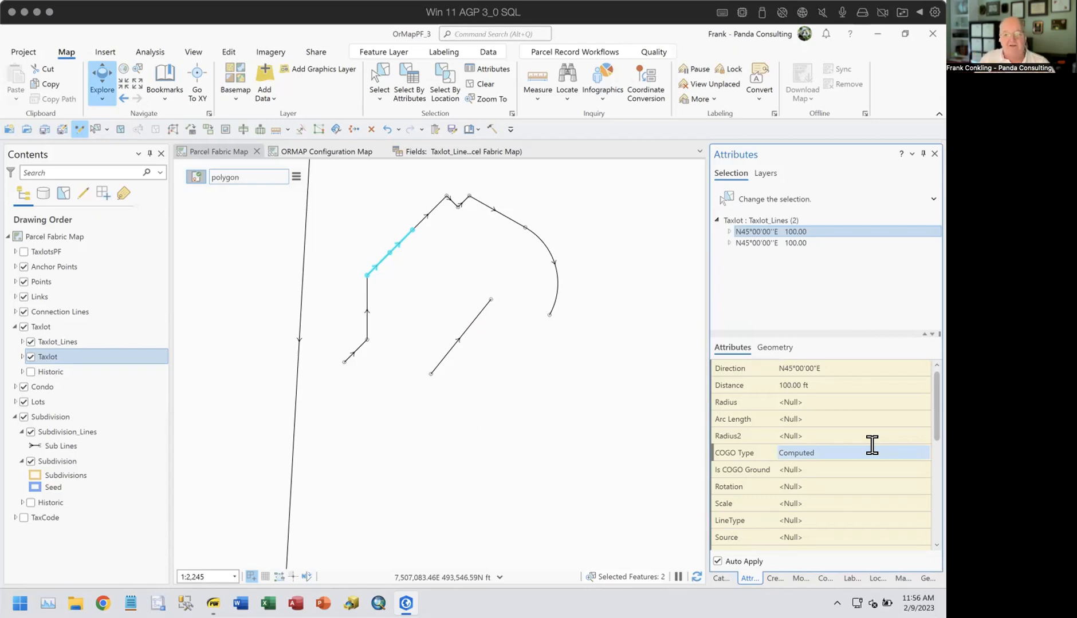
pyautogui.click(871, 447)
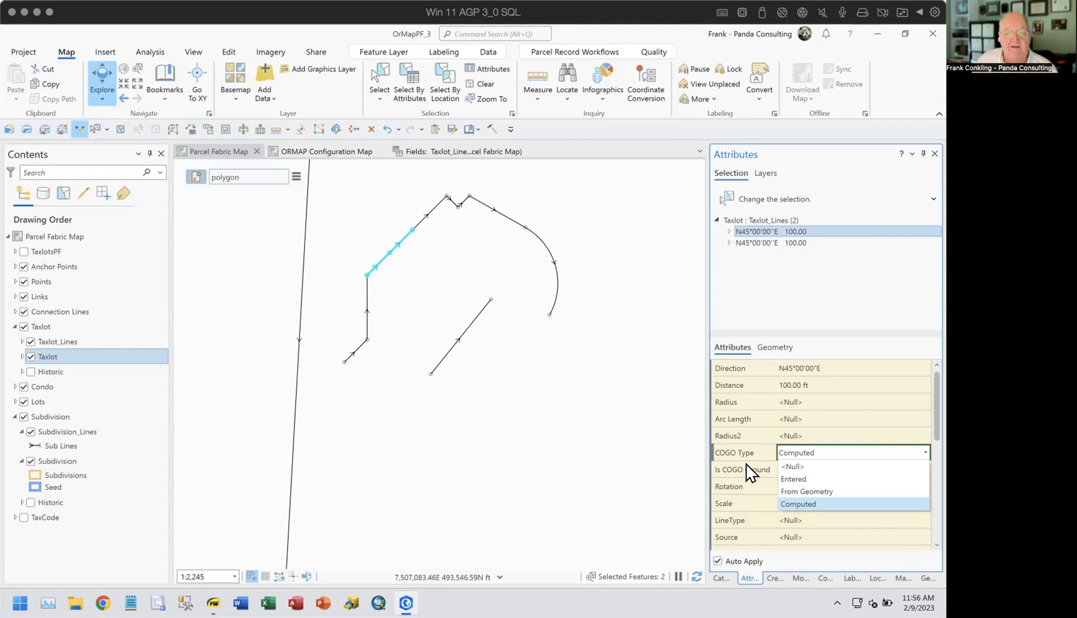
# Step: Set the first divided segment's COGO Type to <Null> and then restore it to Computed
pyautogui.click(807, 455)
pyautogui.click(809, 456)
pyautogui.click(797, 466)
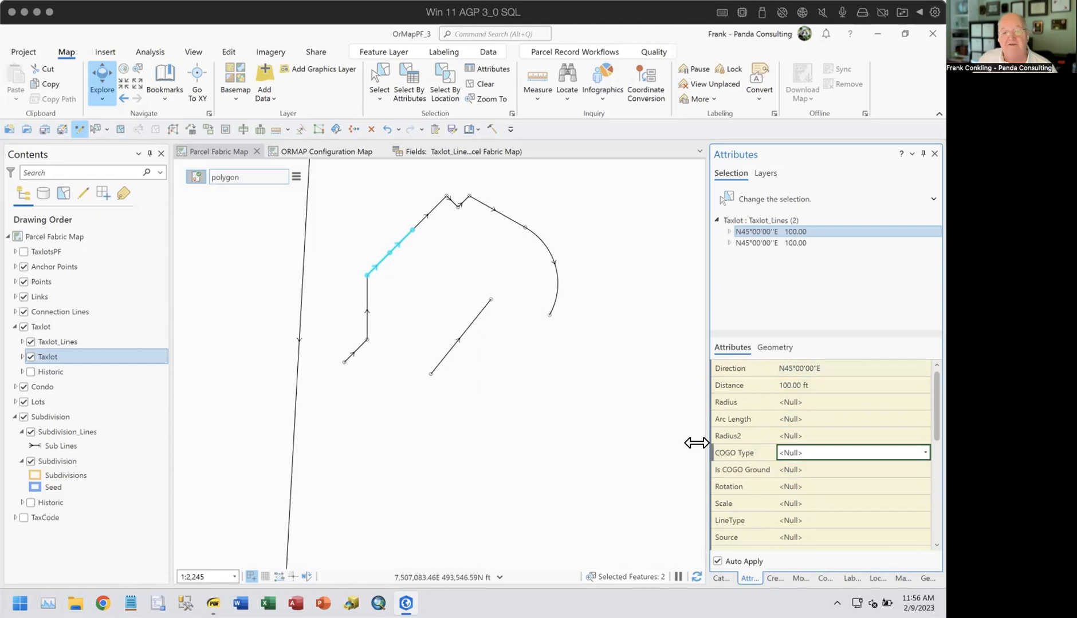
pyautogui.click(797, 453)
pyautogui.click(798, 504)
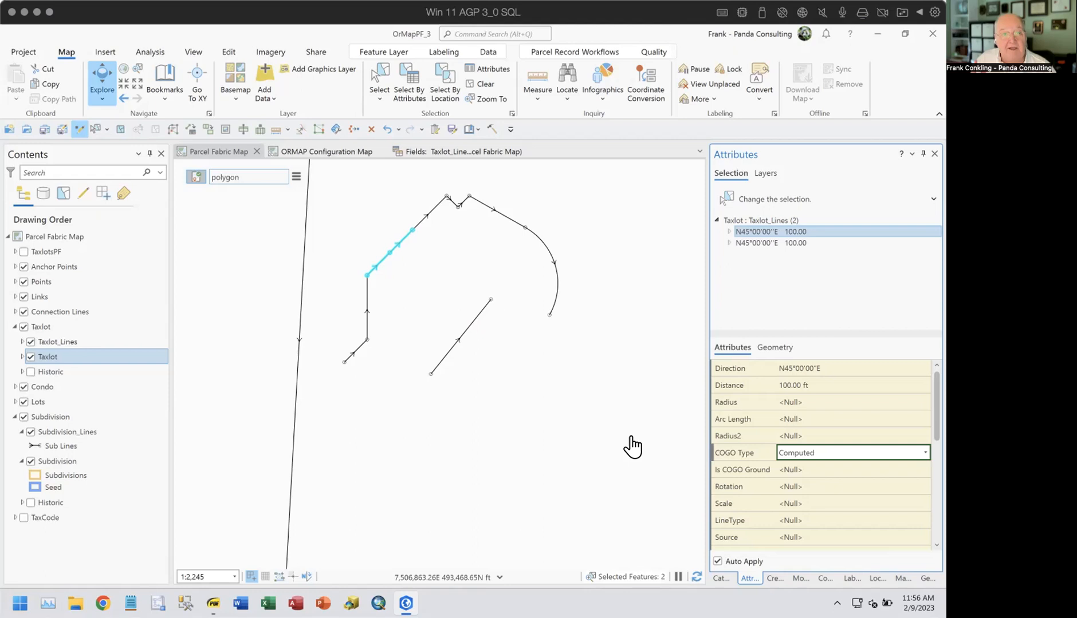
# Step: Select only the standalone diagonal line, excluding the long boundary line, and delete it
pyautogui.click(383, 86)
pyautogui.click(459, 329)
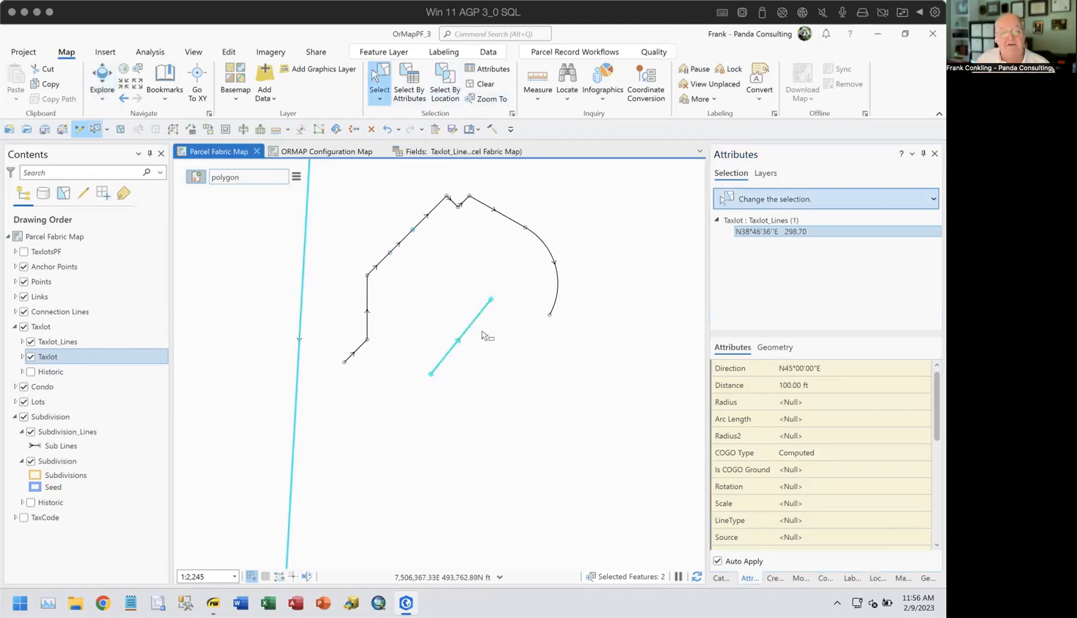
pyautogui.keyDown('ctrl'); pyautogui.click(518, 407); pyautogui.keyUp('ctrl')
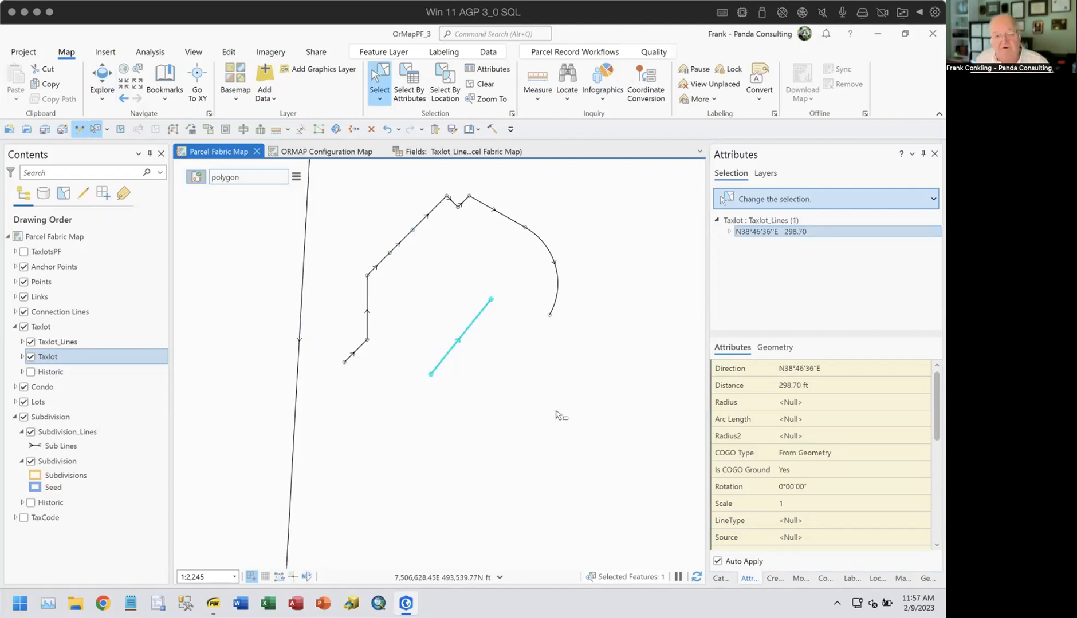
pyautogui.click(504, 388)
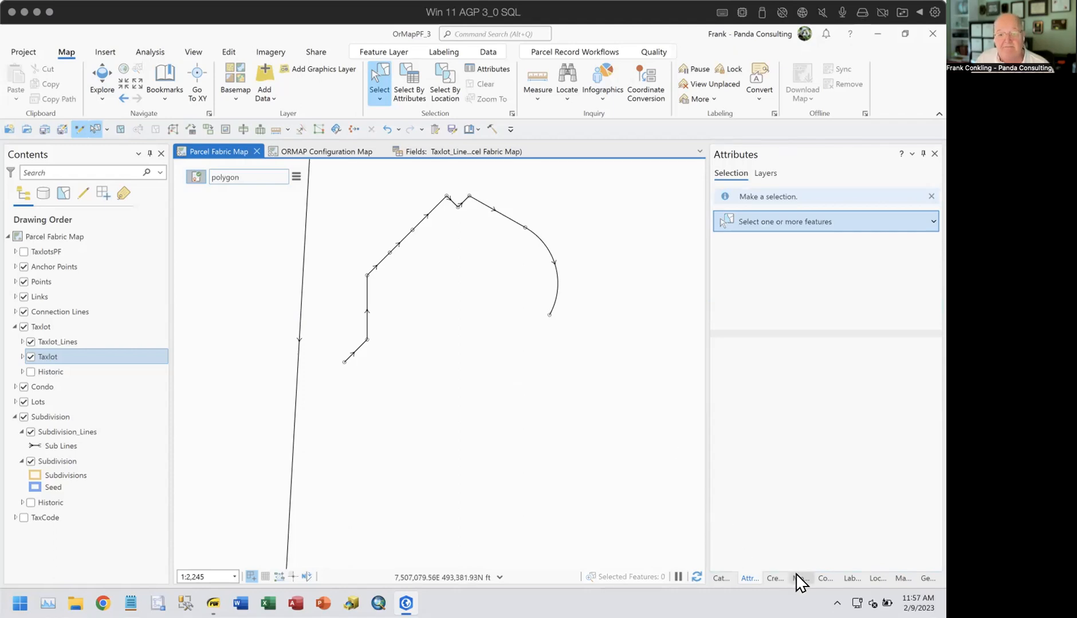
pyautogui.moveTo(566, 40); pyautogui.dragTo(568, 43)
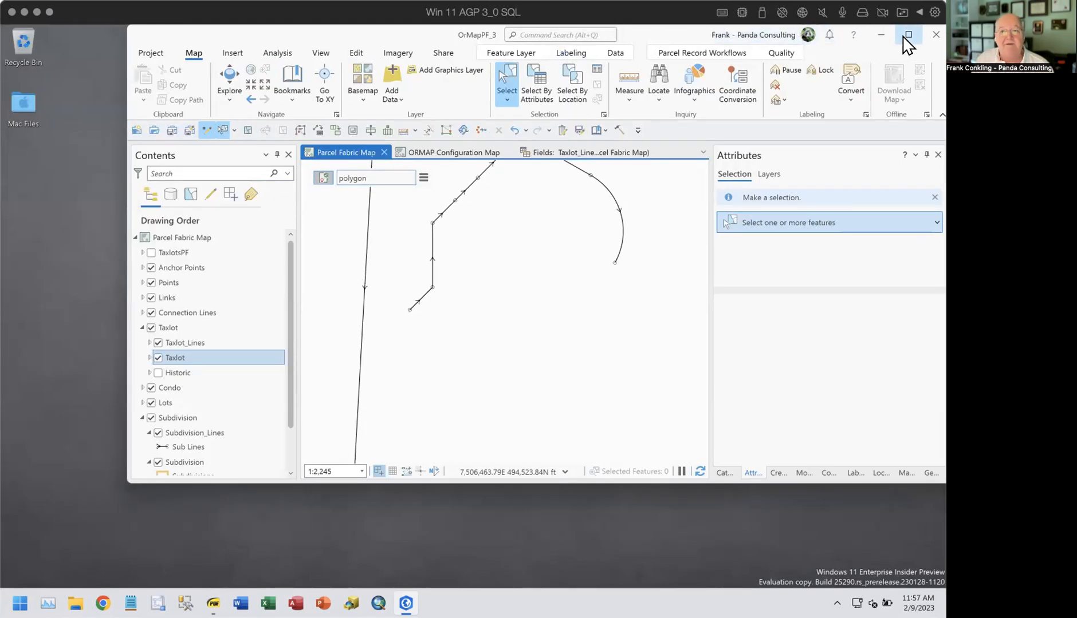
pyautogui.click(907, 36)
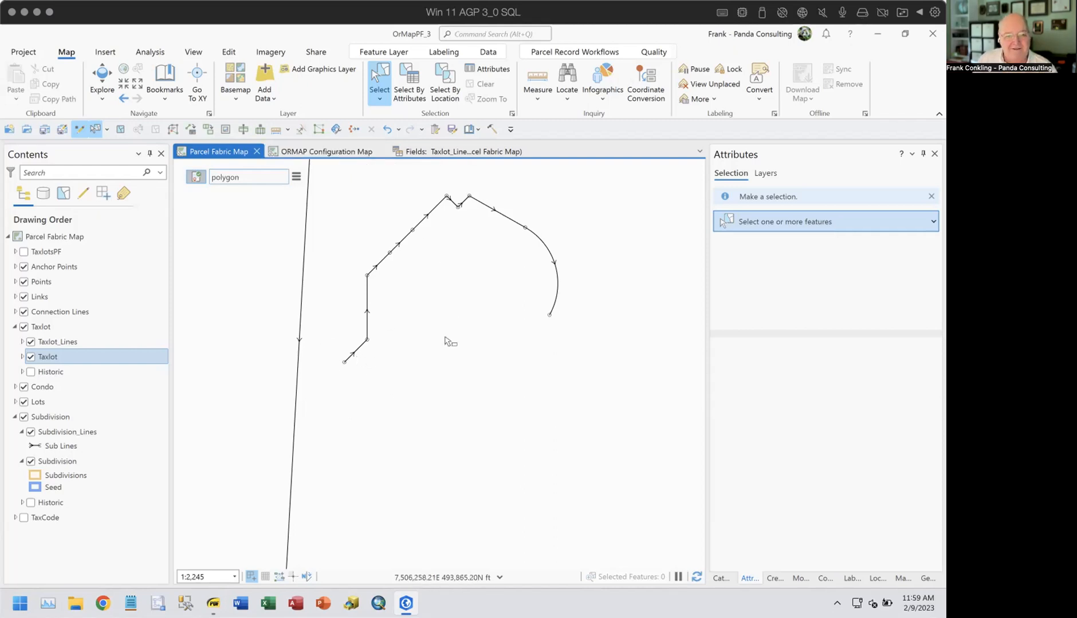
# Step: Select all the traverse lines and delete them, keeping the long boundary line beside them
pyautogui.moveTo(350, 366); pyautogui.dragTo(604, 185)
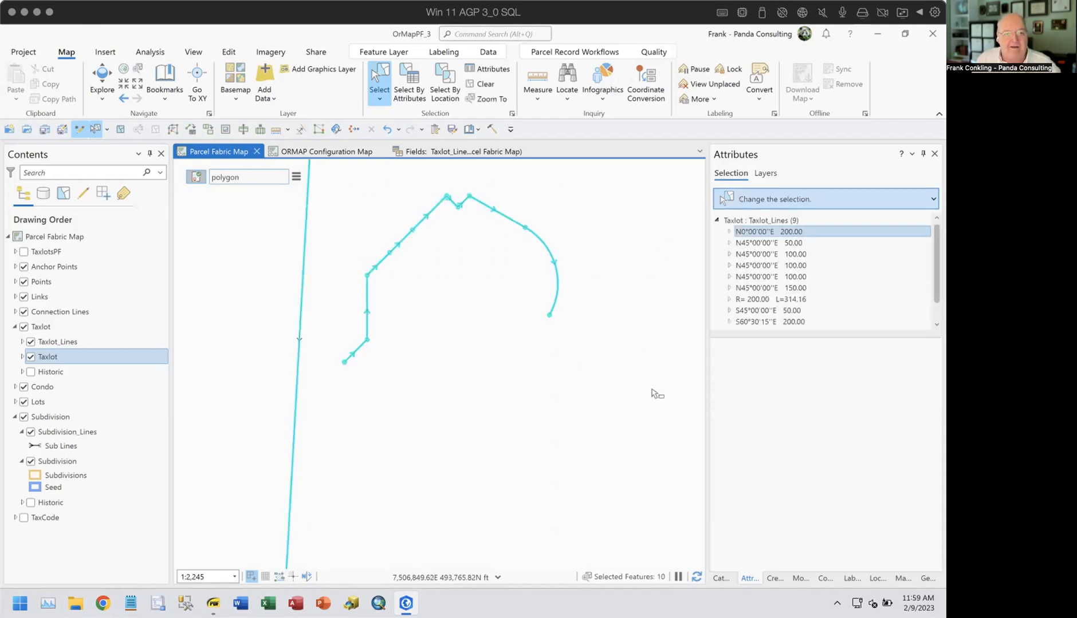
pyautogui.click(405, 239)
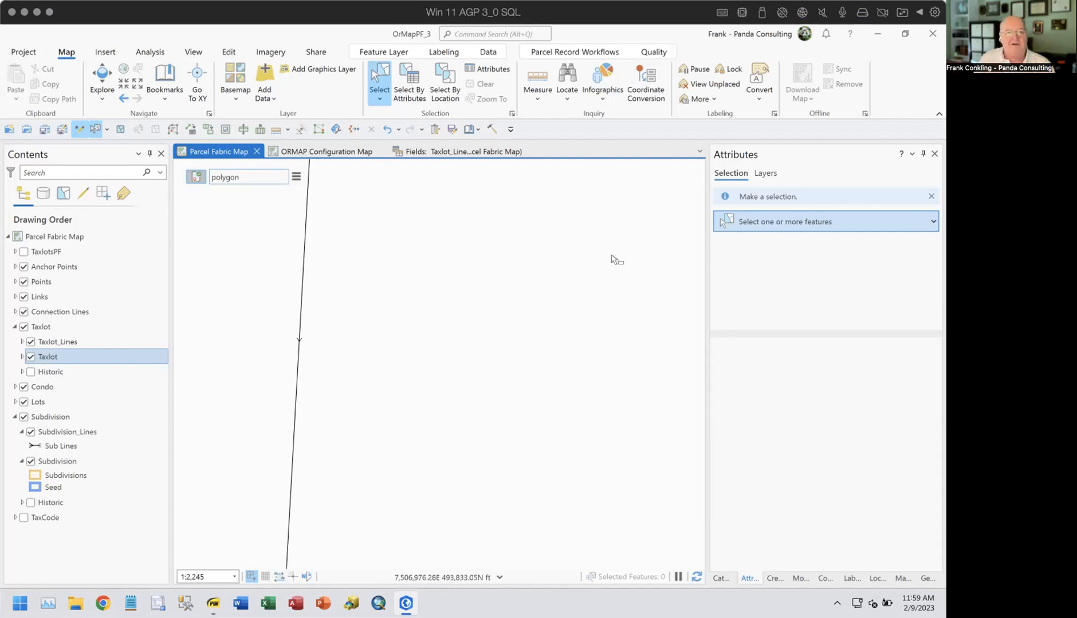
pyautogui.click(576, 51)
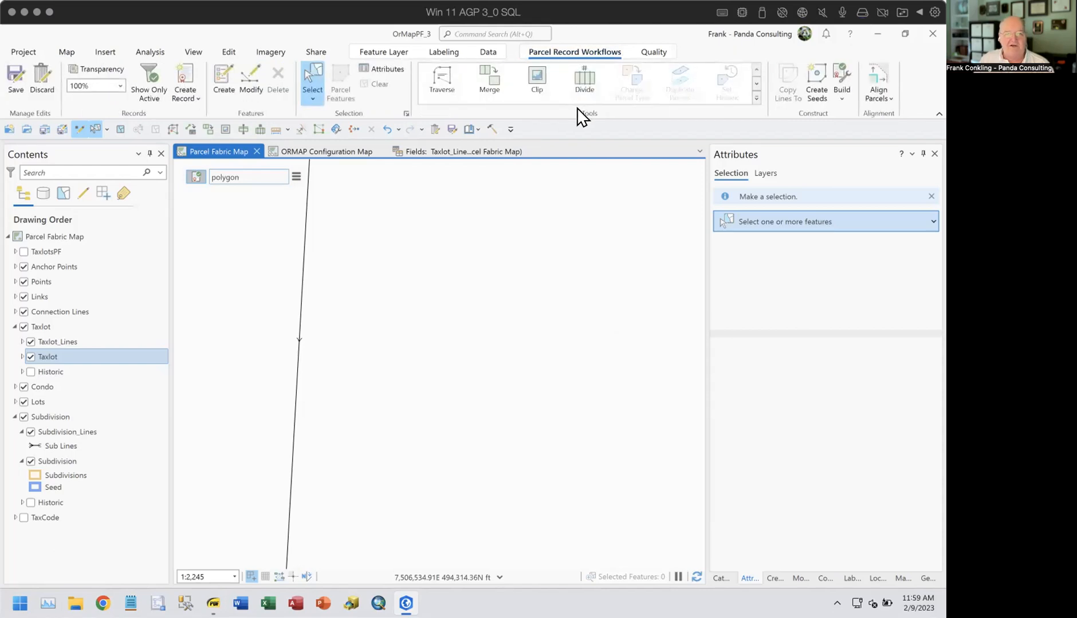
# Step: Start a traverse on the Taxlot_Lines layer, with its start point in the empty area east of the long boundary line
pyautogui.click(452, 94)
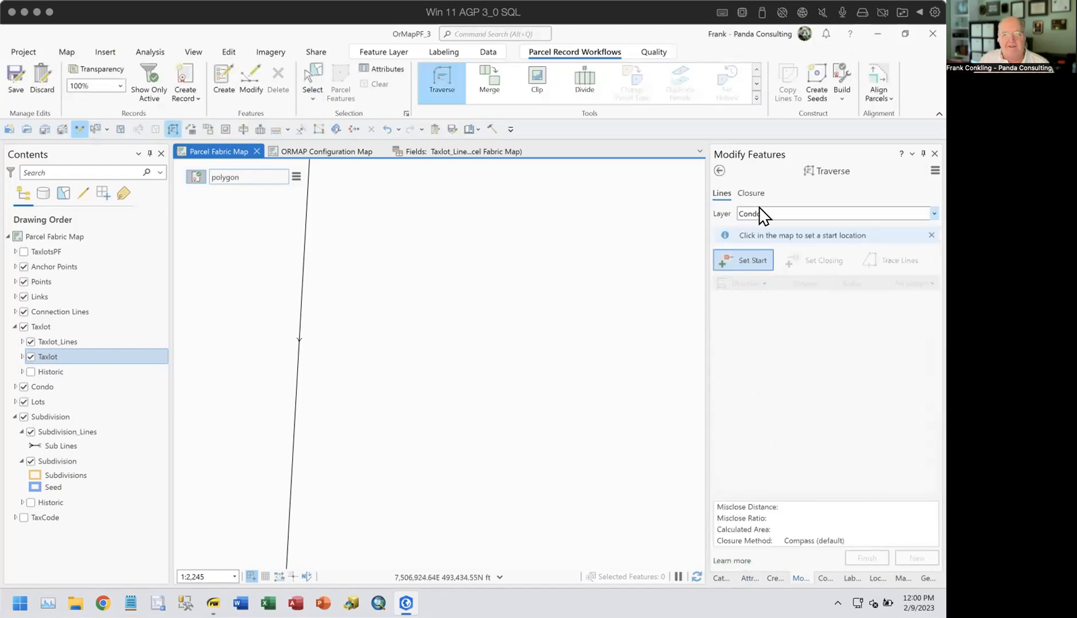
pyautogui.click(764, 213)
pyautogui.click(773, 341)
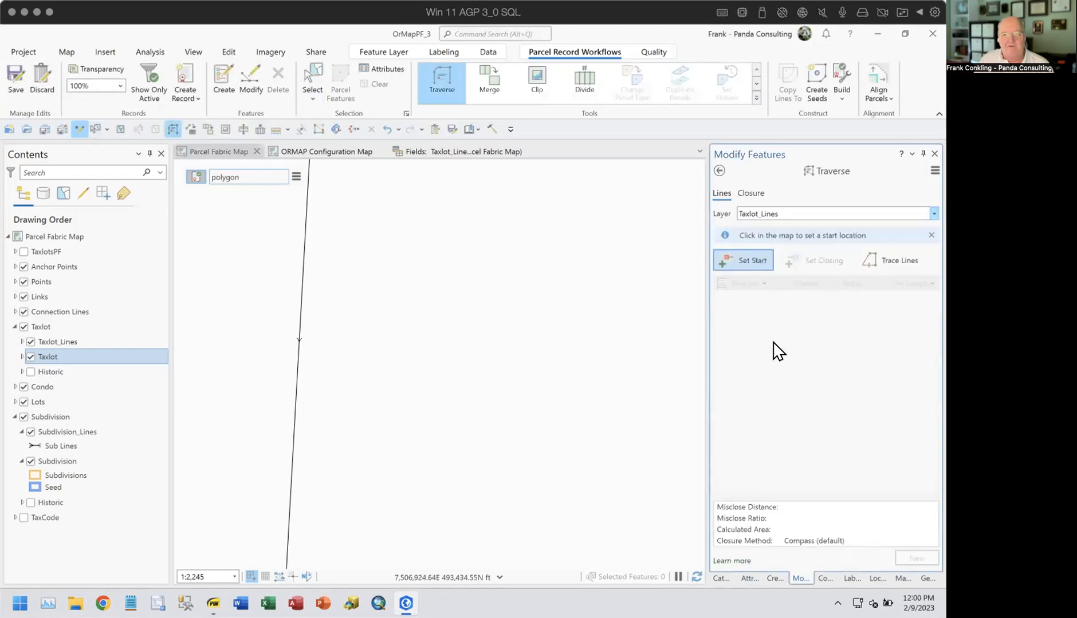
pyautogui.click(775, 216)
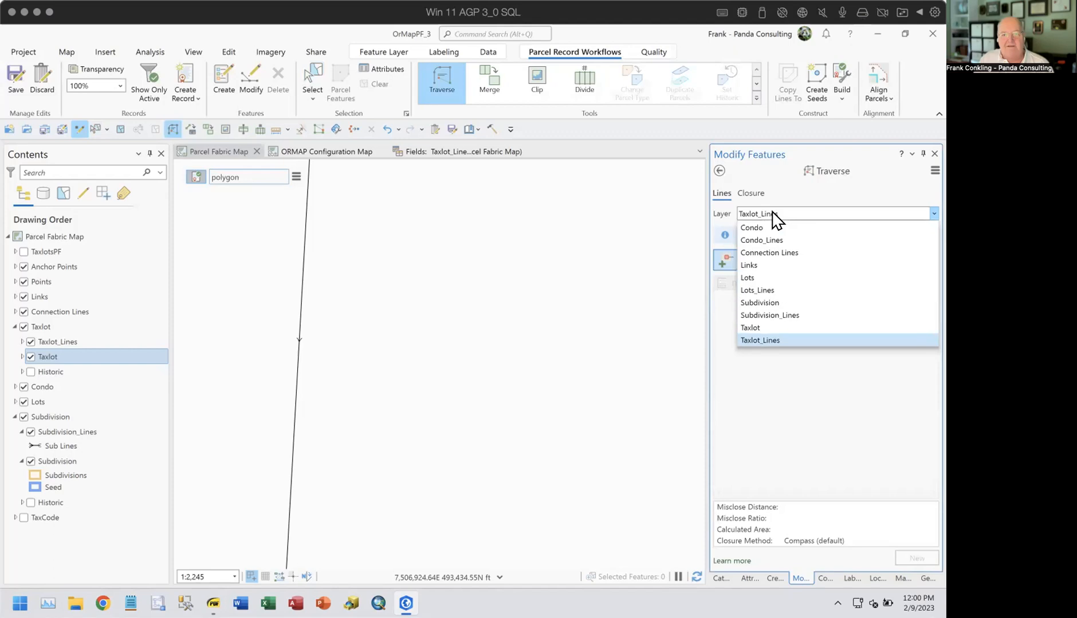
pyautogui.click(774, 217)
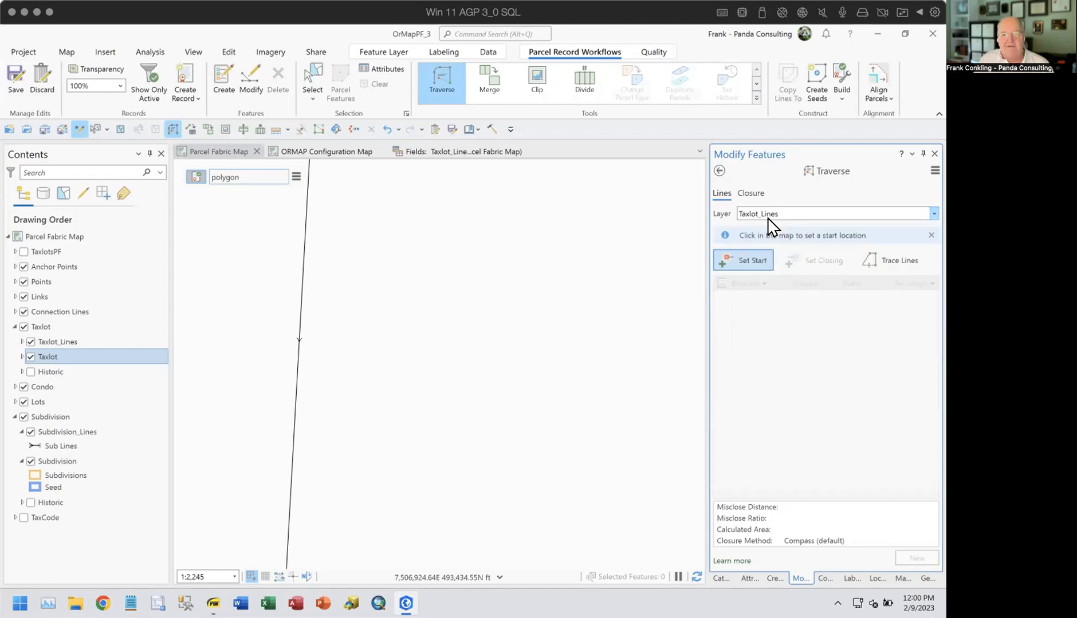
pyautogui.click(399, 364)
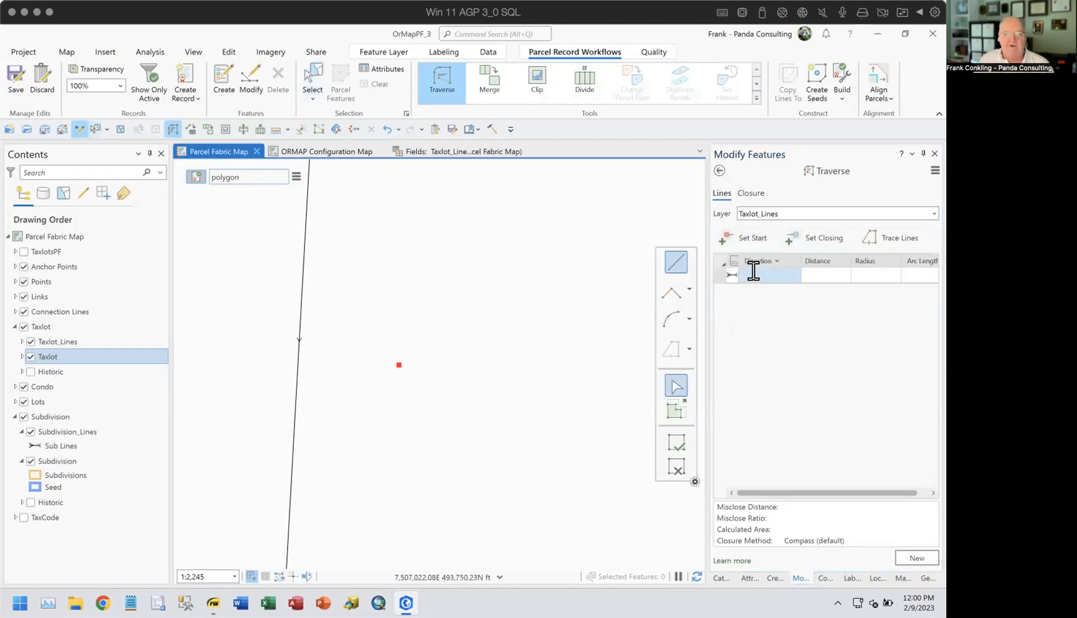
# Step: Enter the first two traverse courses: N45°00'00"E for 200 ft and S45°00'00"E for 200 ft
pyautogui.click(753, 274)
pyautogui.write('45-1')
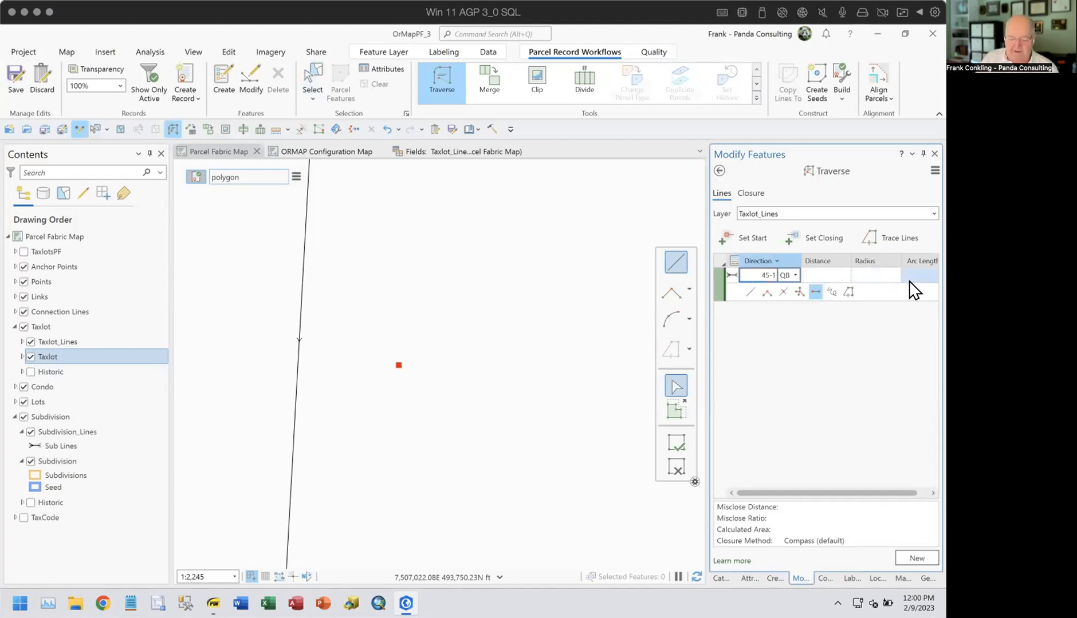
pyautogui.press('Tab')
pyautogui.write('200')
pyautogui.press('Return')
pyautogui.write('45-2')
pyautogui.press('Tab')
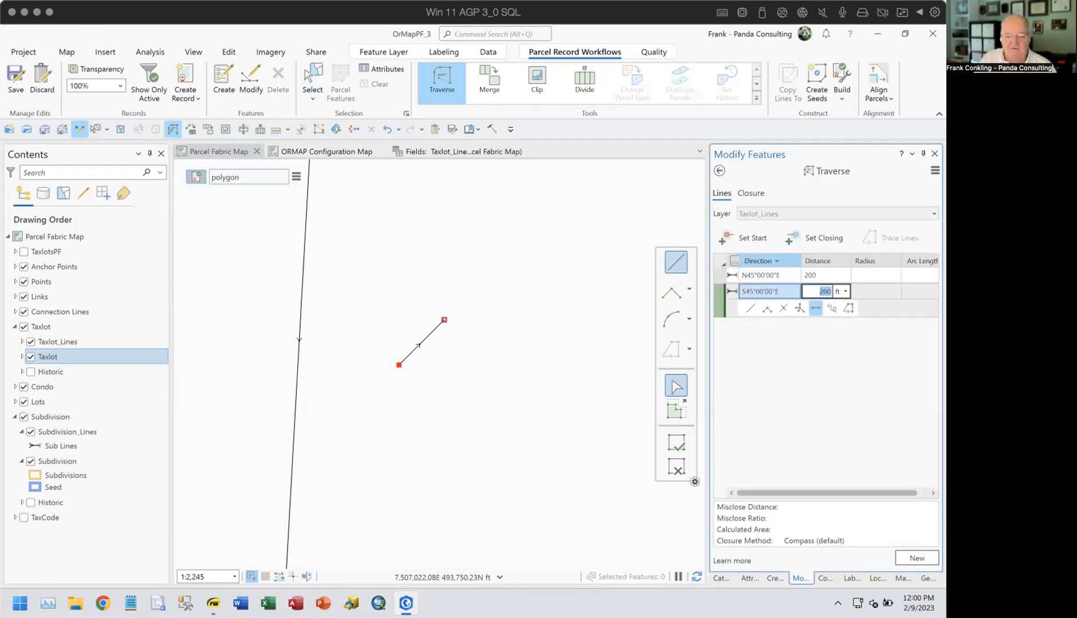
pyautogui.press('Return')
# Step: Enter the third and fourth traverse courses: S45°00'00"W for 200 ft and N45°00'00"W for 199 ft
pyautogui.write('45-3')
pyautogui.press('Tab')
pyautogui.press('Return')
pyautogui.write('45-4')
pyautogui.press('Tab')
pyautogui.write('199')
pyautogui.press('Return')
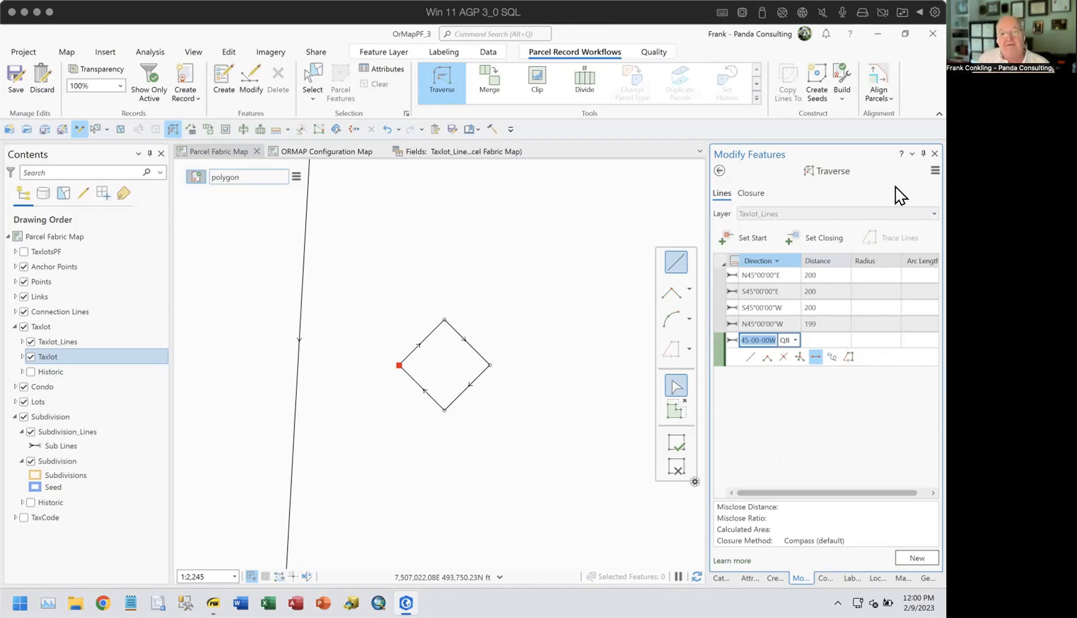
# Step: Review the traverse's closure tolerance setting and close it
pyautogui.click(934, 168)
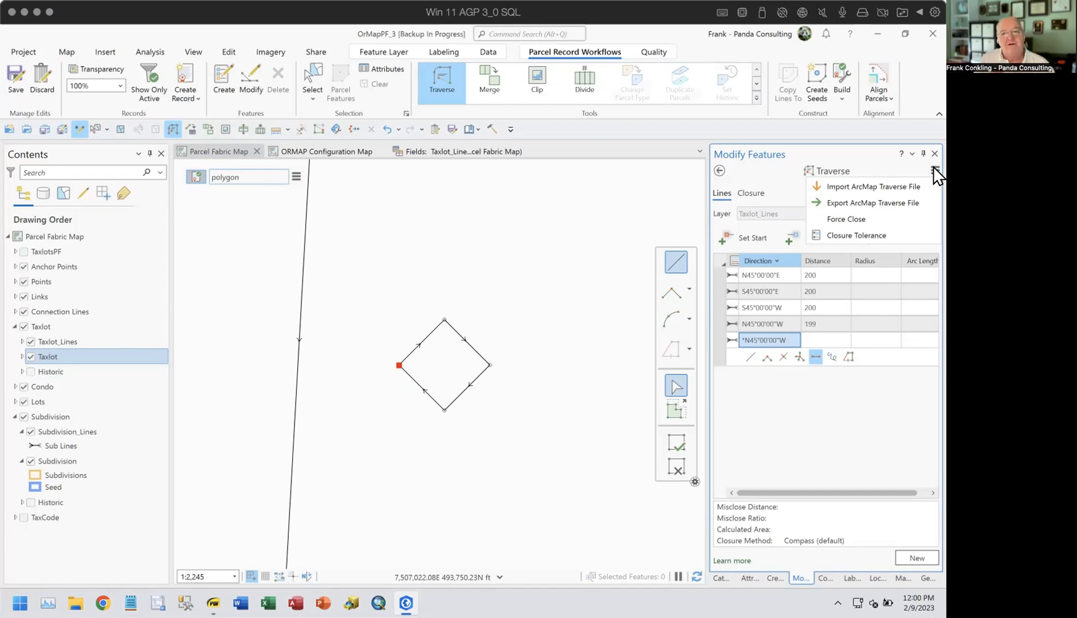
pyautogui.click(859, 235)
pyautogui.moveTo(473, 297); pyautogui.dragTo(482, 230)
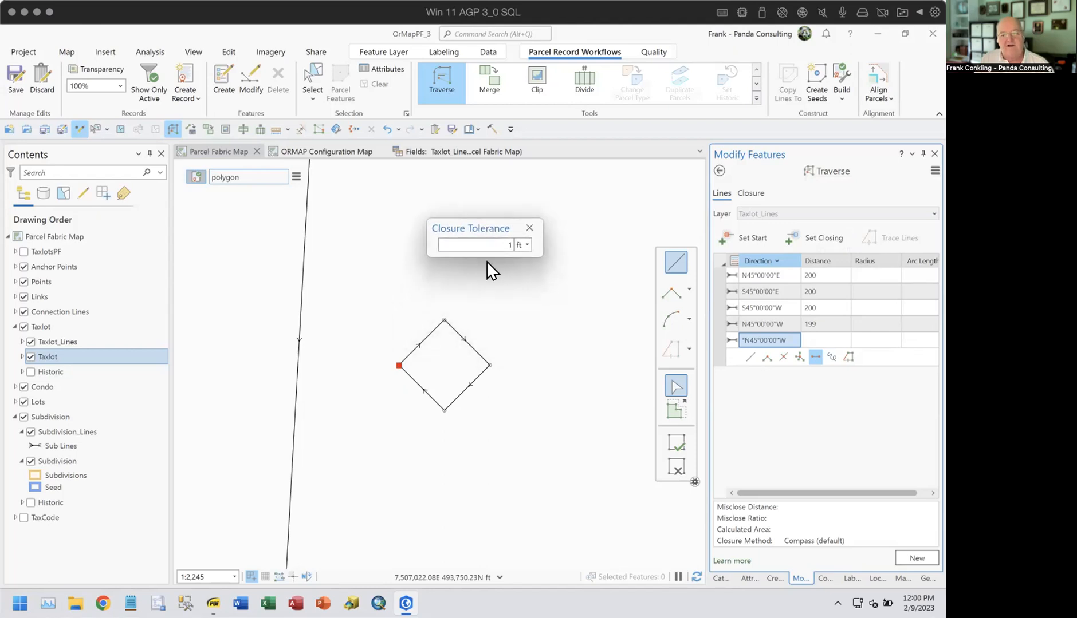
pyautogui.click(495, 250)
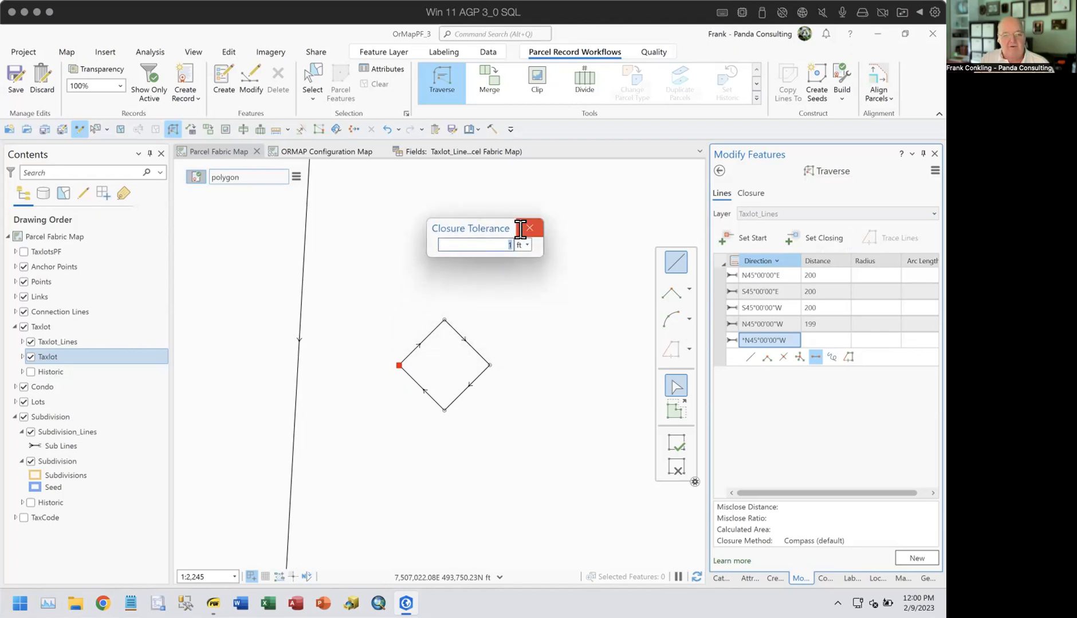
pyautogui.press('Return')
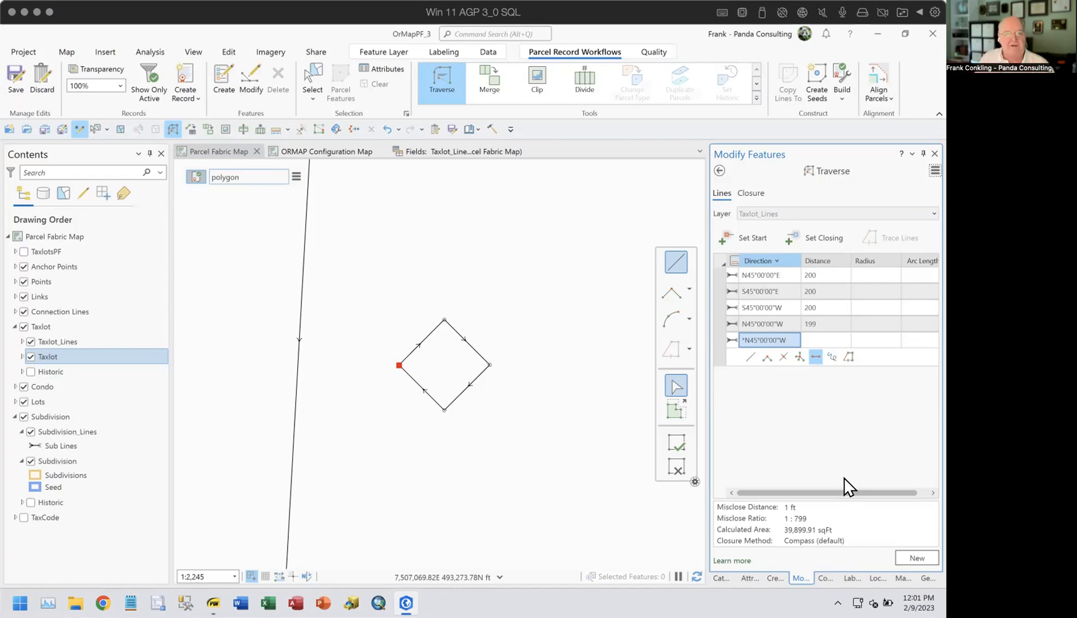
# Step: Set the traverse's closure method to Snap last line to close, and return to the list of courses
pyautogui.click(751, 194)
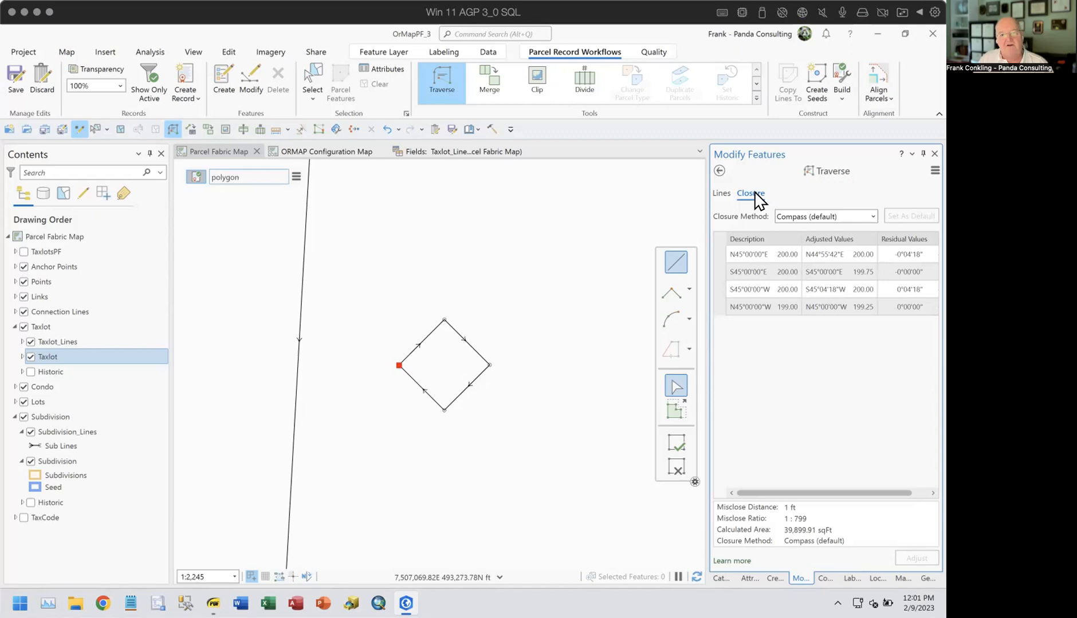
pyautogui.click(867, 215)
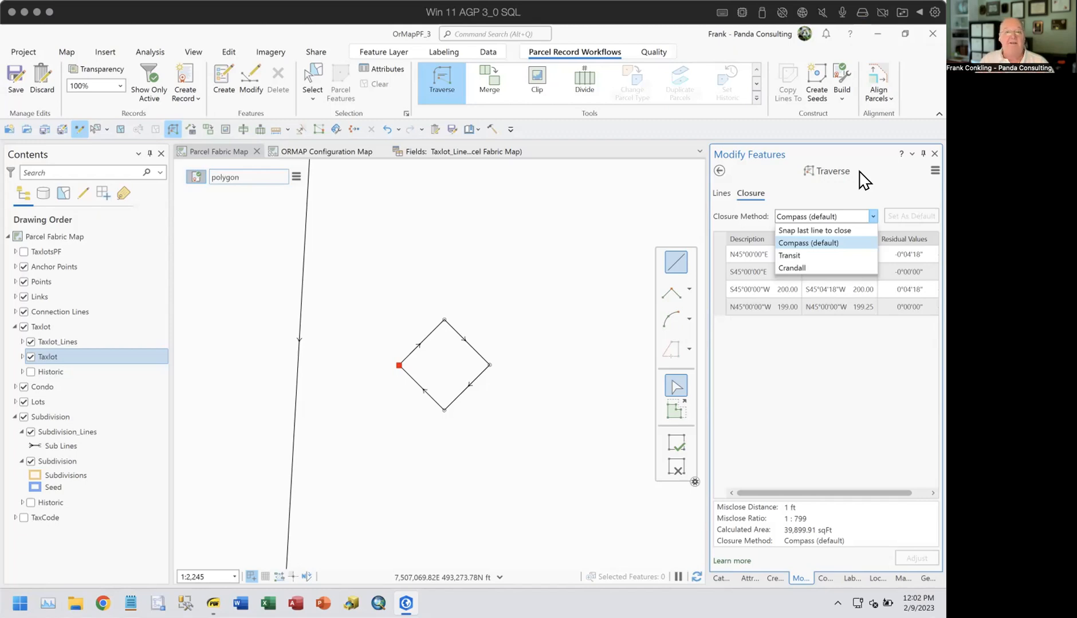
pyautogui.click(828, 231)
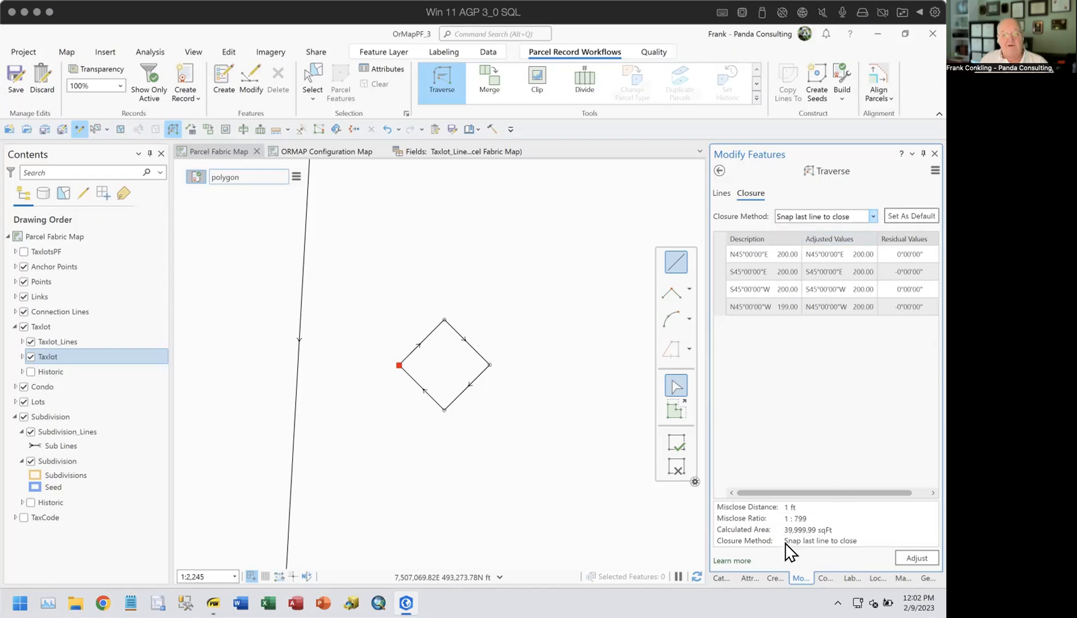
pyautogui.click(722, 194)
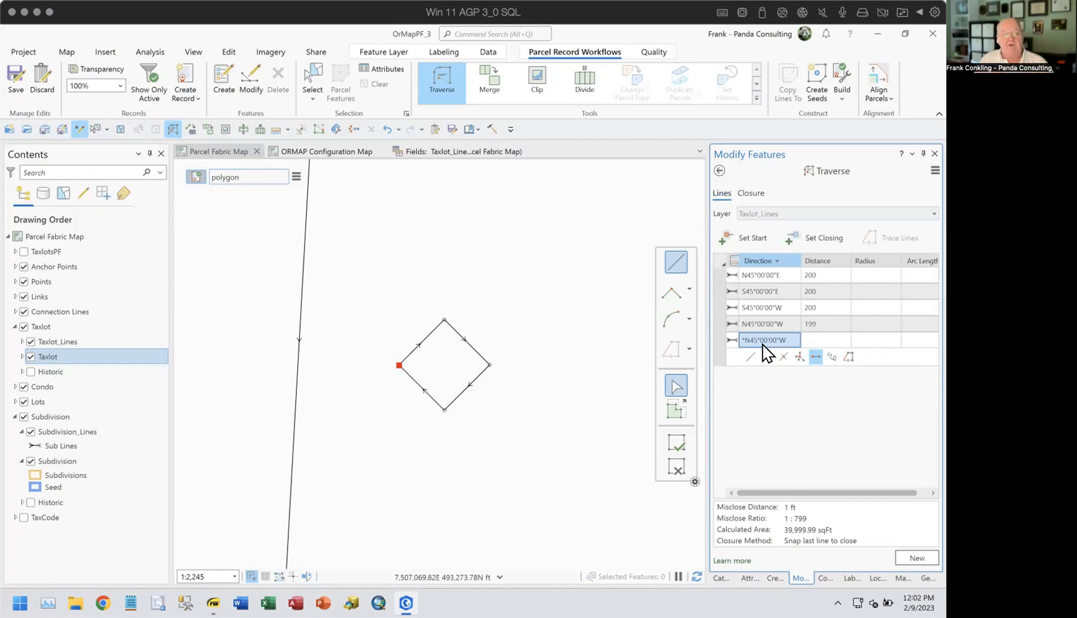
pyautogui.scroll(1, 397, 364)
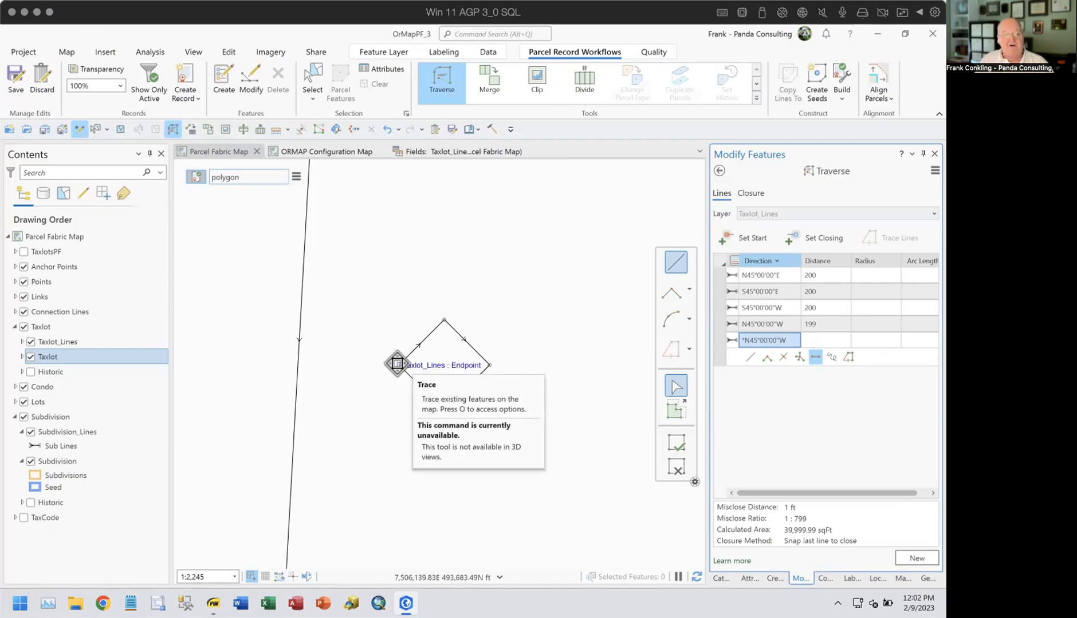
pyautogui.click(397, 364)
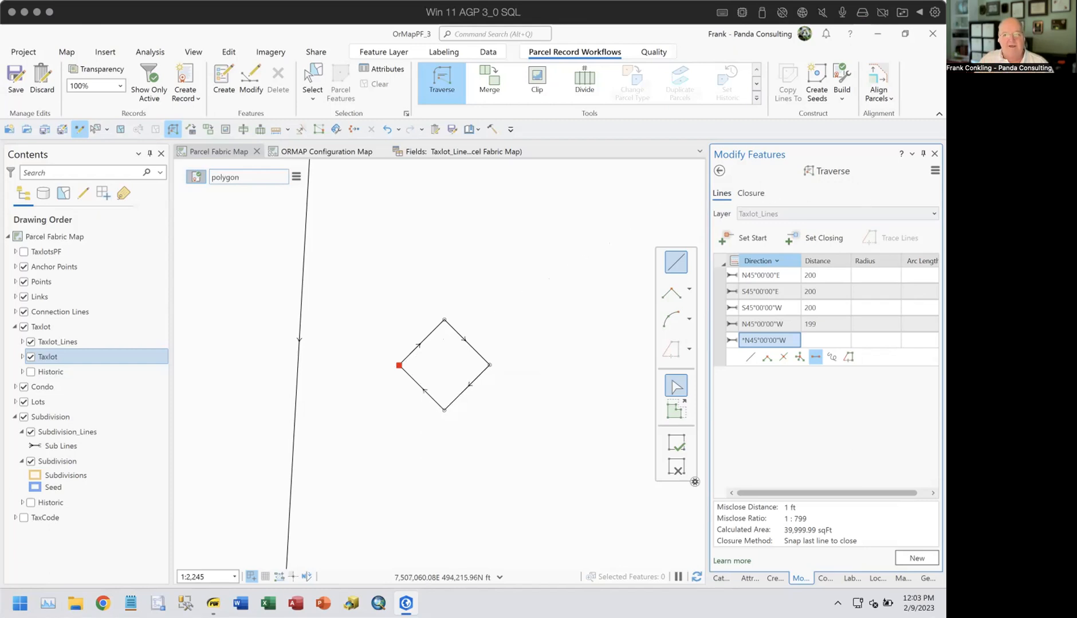
# Step: Export the traverse as an ArcMap traverse file, overwriting test traverse.txt in the project's Fabric folder
pyautogui.click(936, 168)
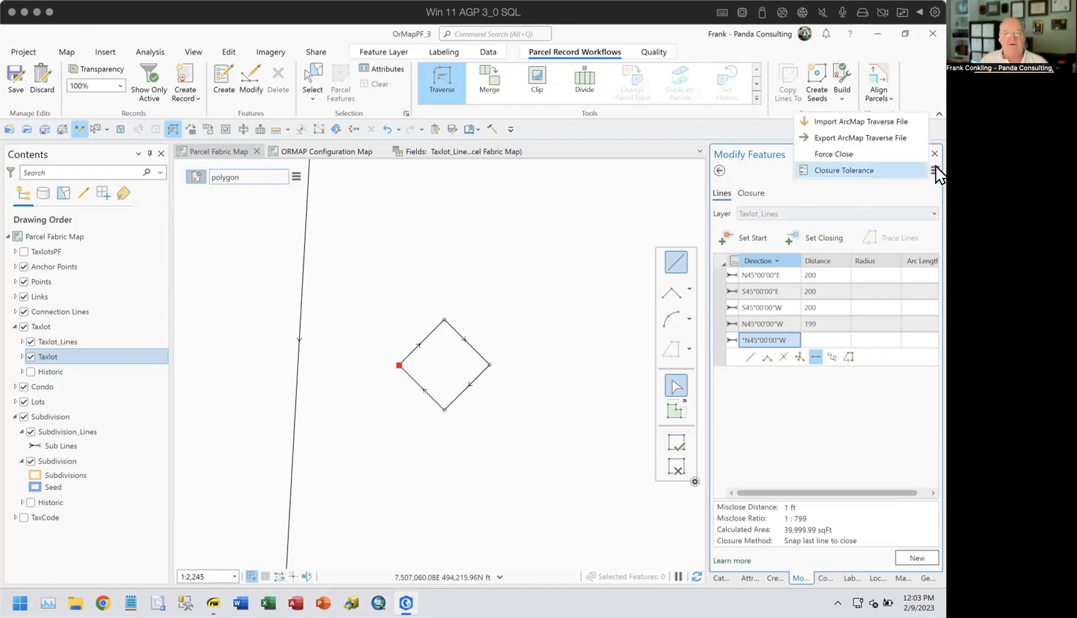
pyautogui.click(873, 139)
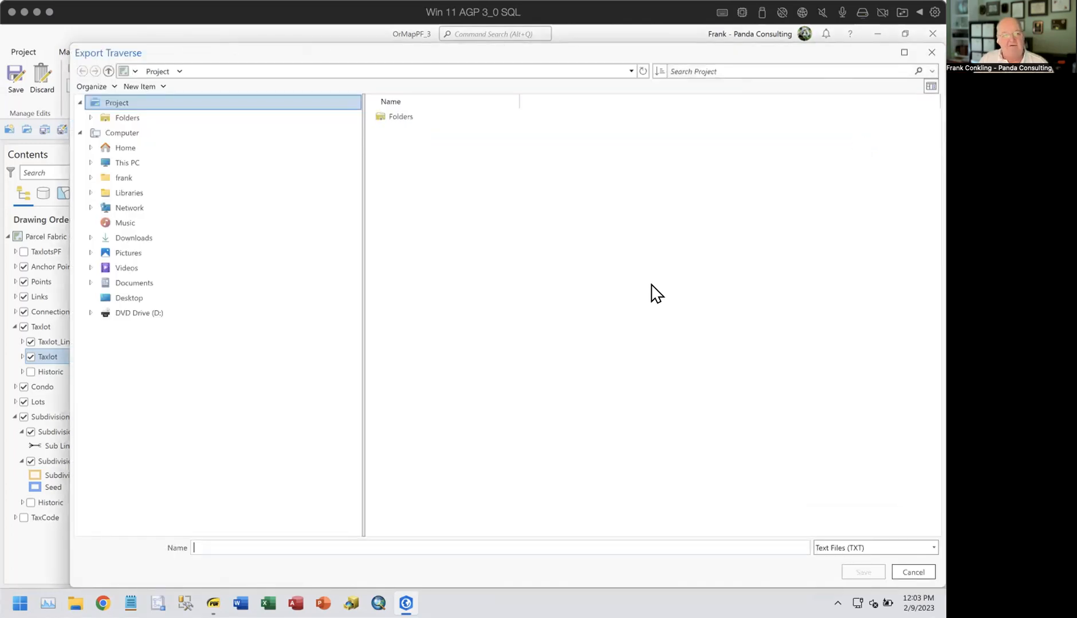
pyautogui.click(387, 115)
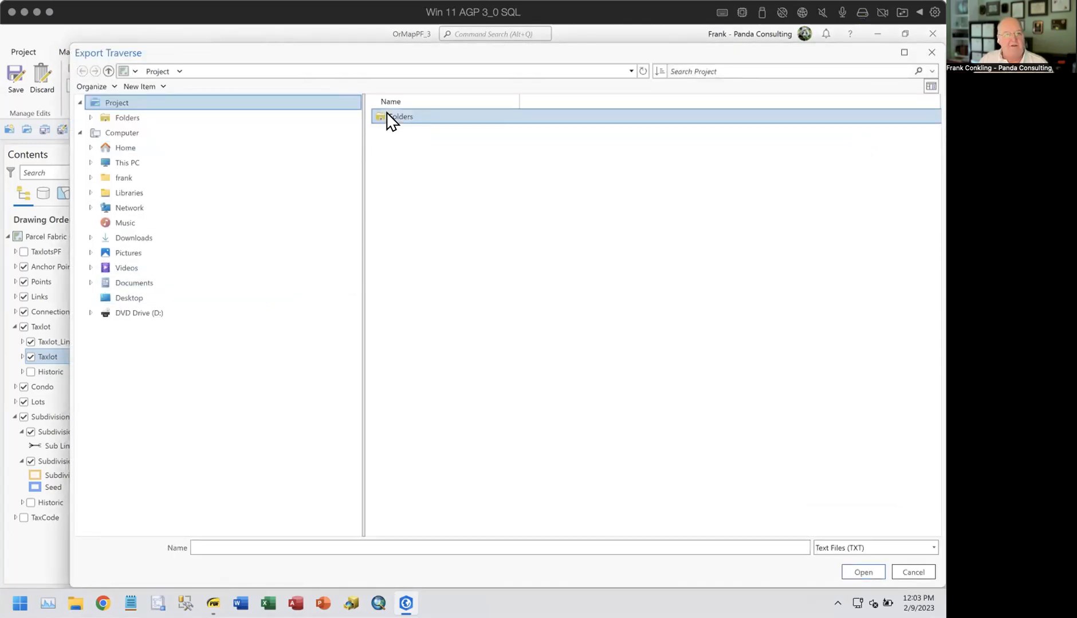
pyautogui.doubleClick(389, 117)
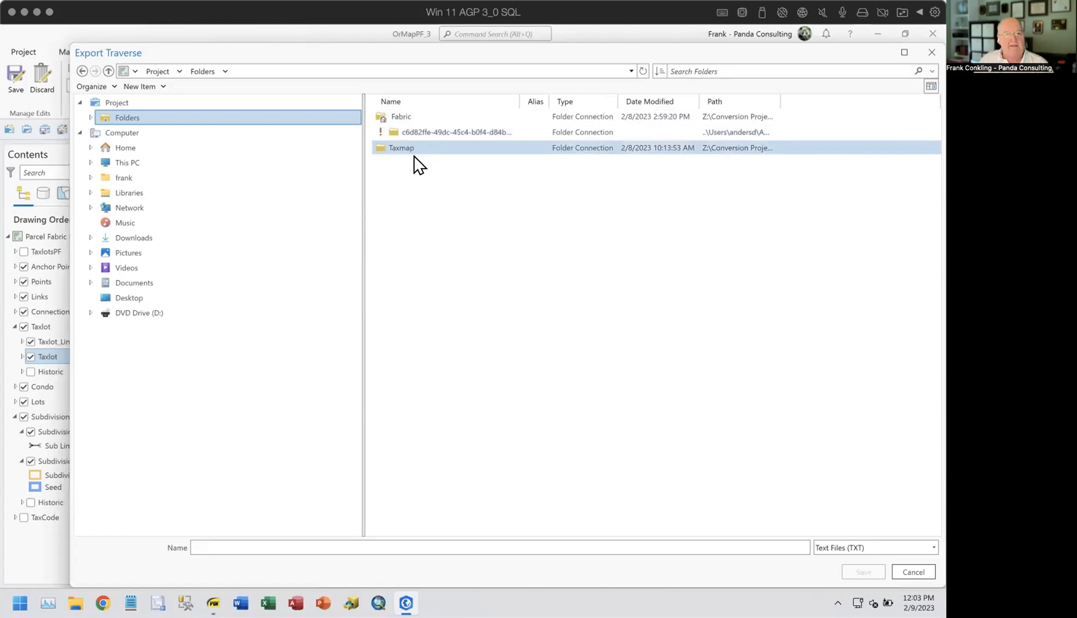
pyautogui.doubleClick(392, 119)
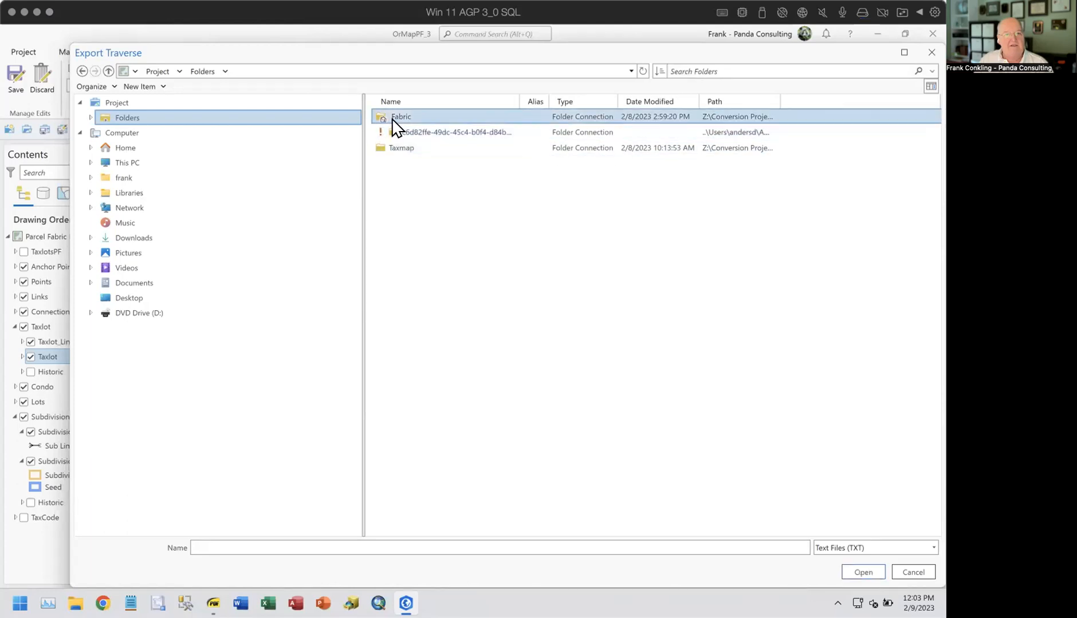
pyautogui.click(282, 542)
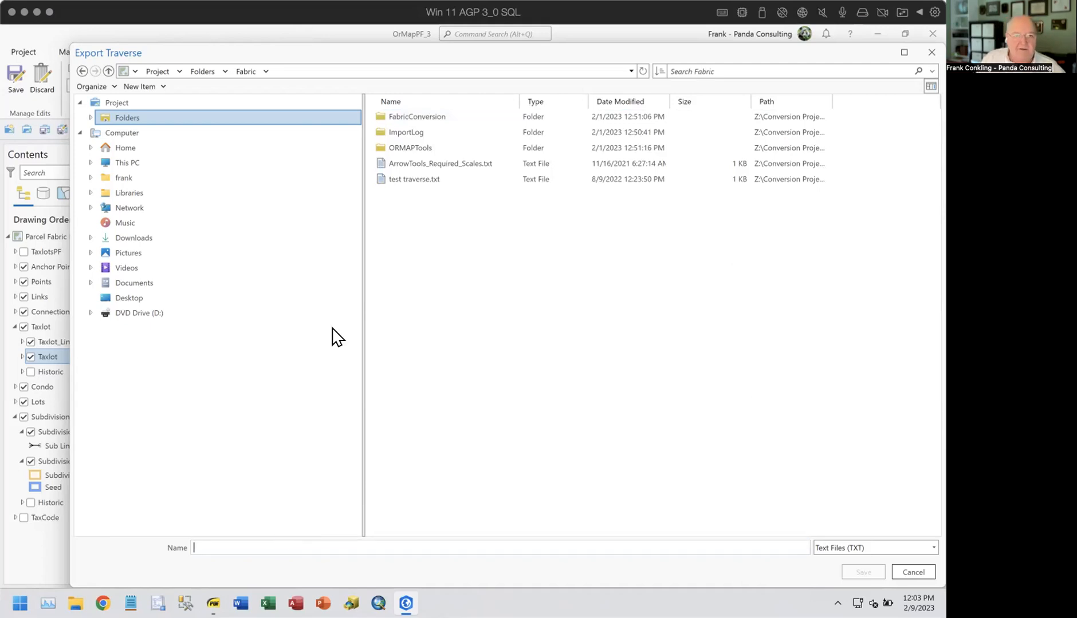
pyautogui.click(418, 180)
pyautogui.doubleClick(418, 177)
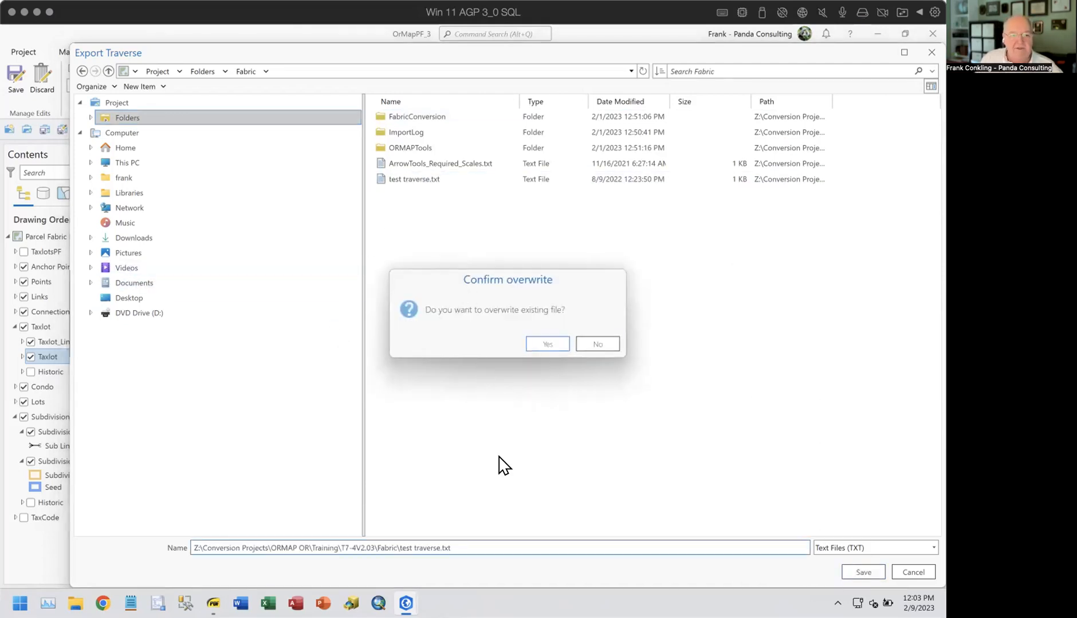
pyautogui.click(540, 344)
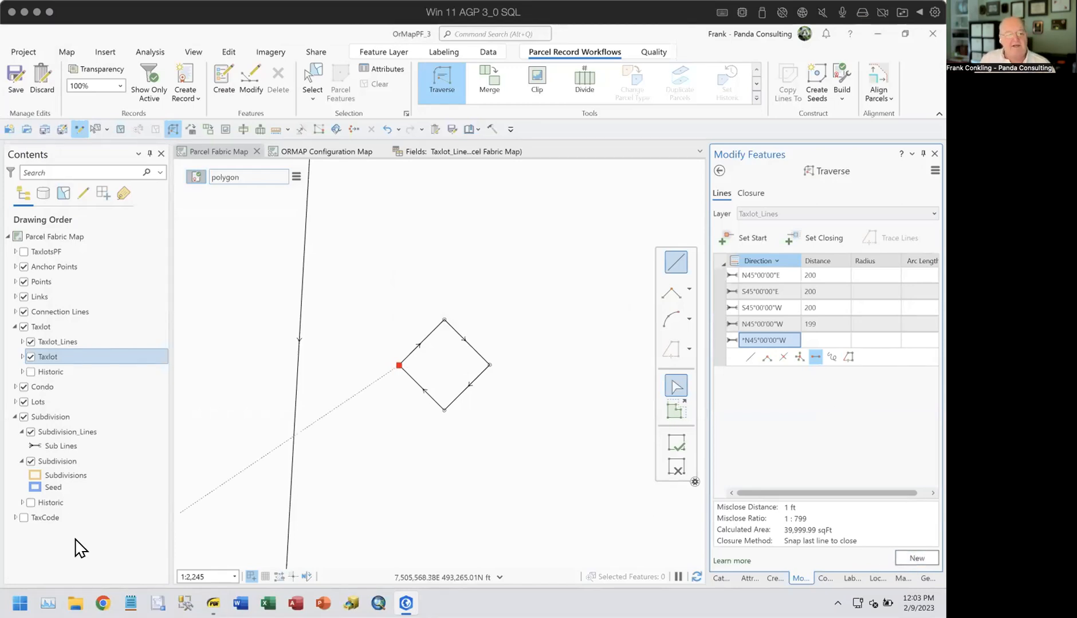
# Step: In File Explorer, open test traverse.txt from Conversion Projects > ORMAP OR > Training > T7-4V2.03 > Fabric
pyautogui.click(75, 603)
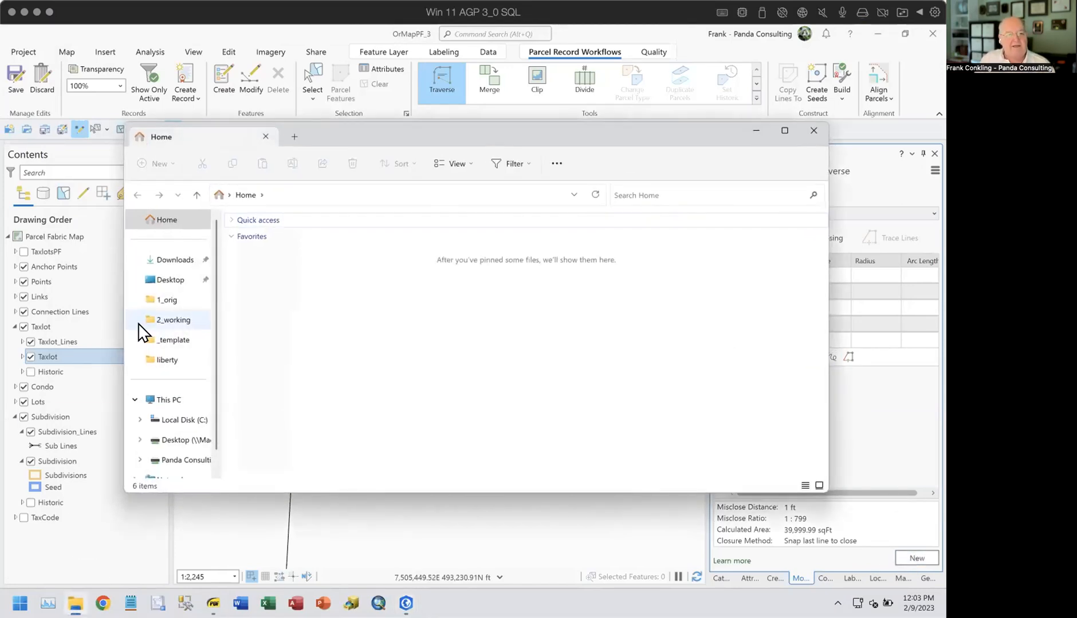
pyautogui.click(182, 460)
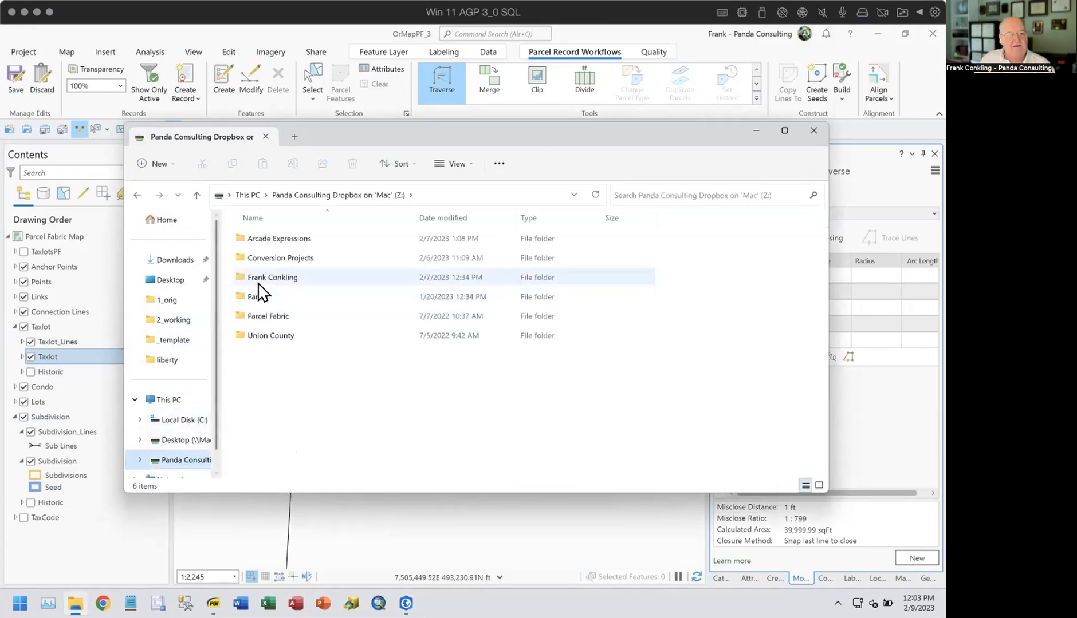
pyautogui.doubleClick(274, 259)
pyautogui.doubleClick(274, 394)
pyautogui.doubleClick(263, 239)
pyautogui.doubleClick(265, 296)
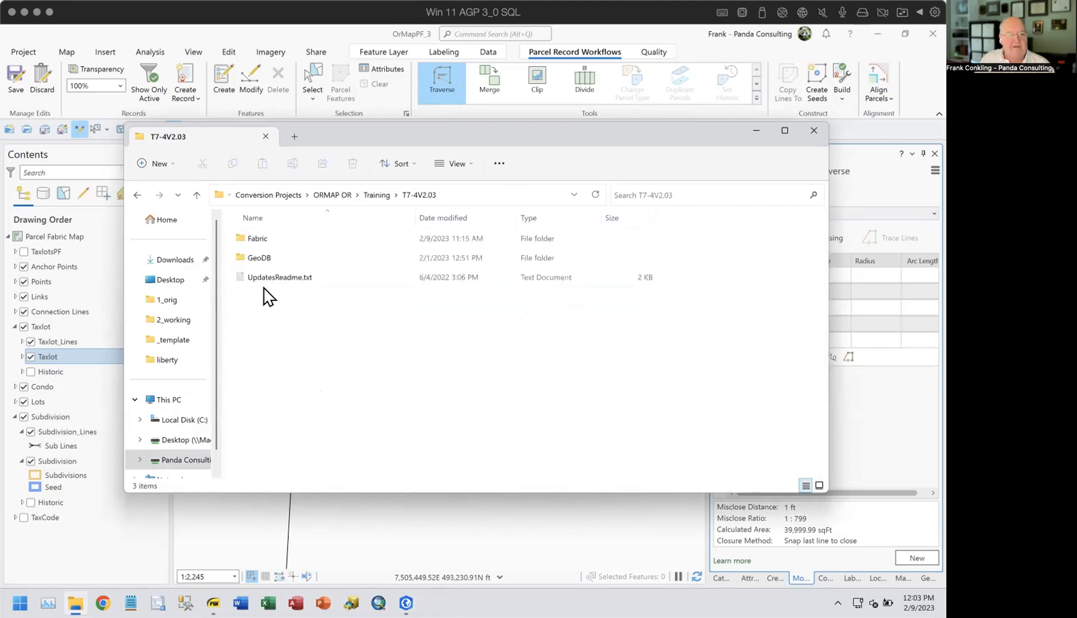
pyautogui.doubleClick(260, 239)
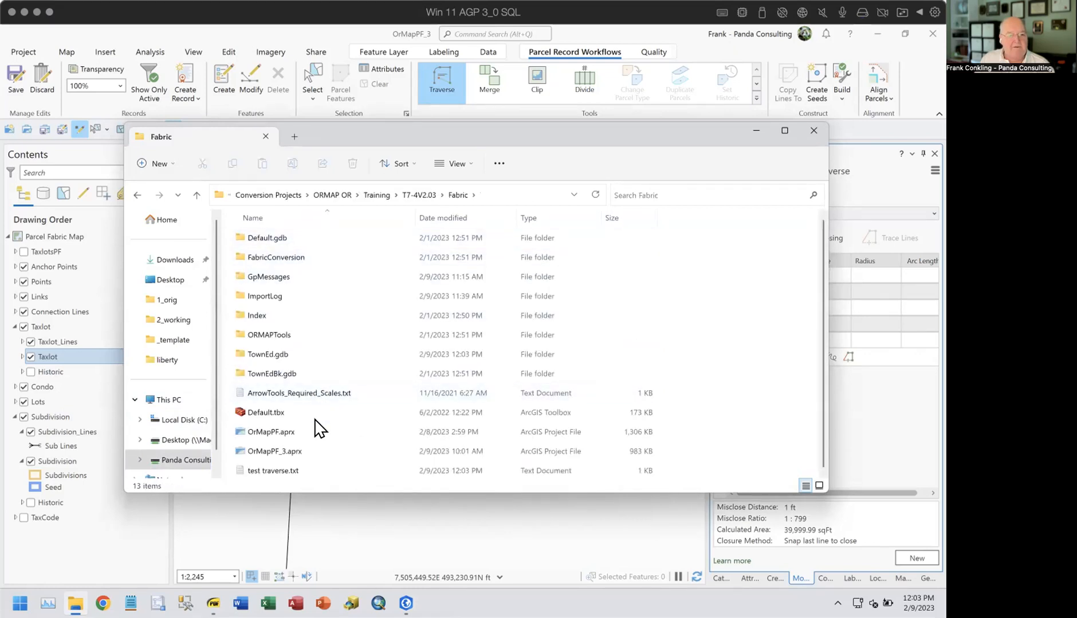
pyautogui.doubleClick(282, 470)
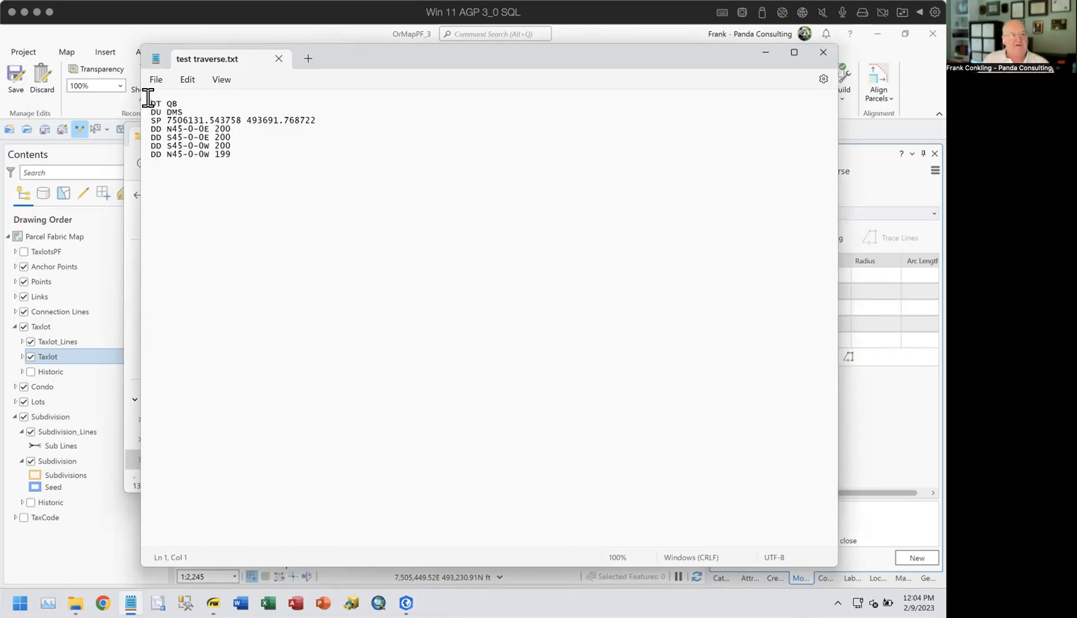
# Step: Examine the exported traverse file's direction type, direction units, start point and course lines
pyautogui.moveTo(149, 100); pyautogui.dragTo(193, 100)
pyautogui.moveTo(150, 113); pyautogui.dragTo(184, 112)
pyautogui.moveTo(150, 120); pyautogui.dragTo(333, 113)
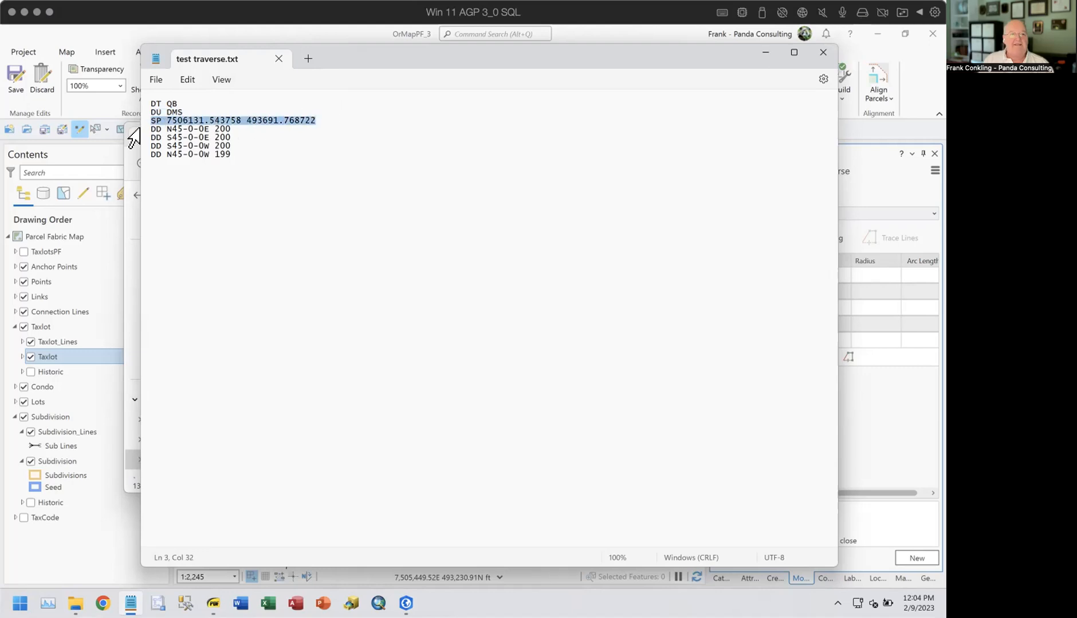
pyautogui.moveTo(150, 129); pyautogui.dragTo(261, 121)
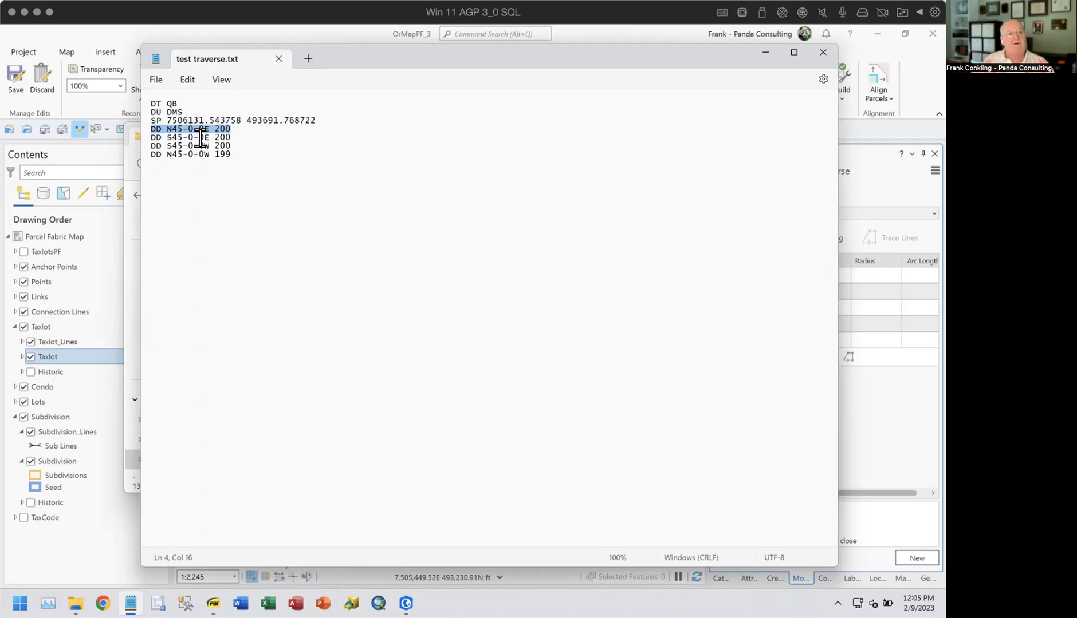
pyautogui.click(329, 158)
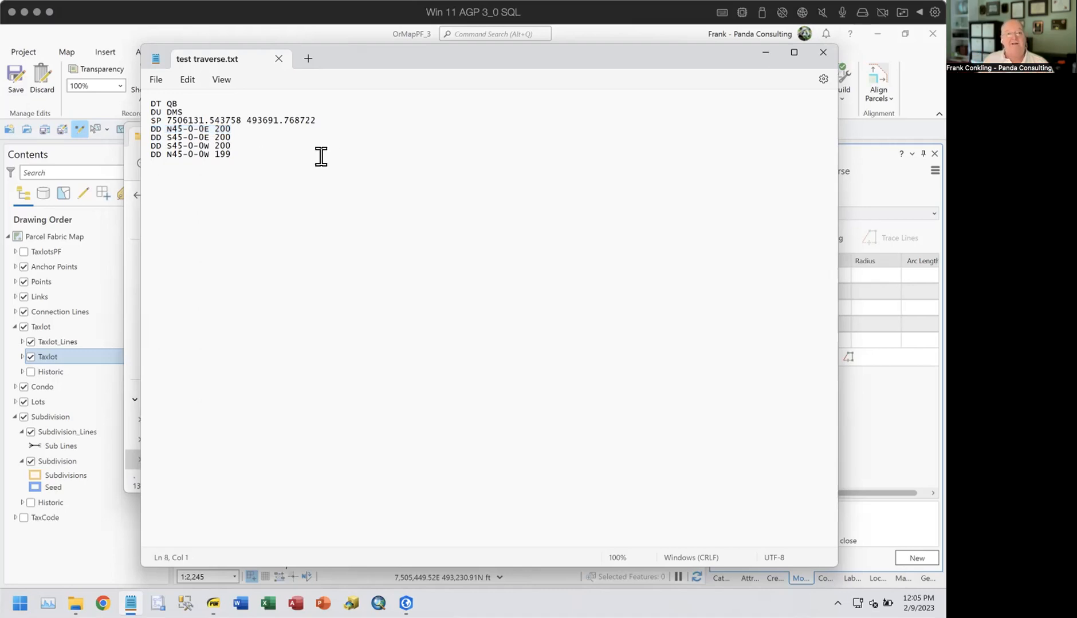
pyautogui.click(292, 151)
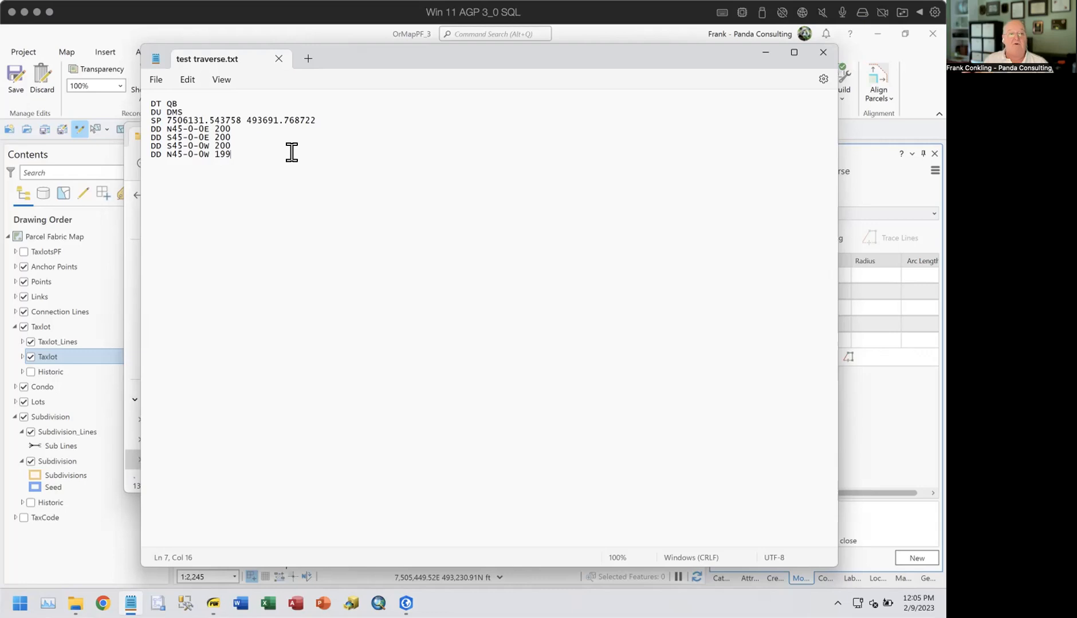
# Step: Close the exported text file and its folder window, finish the diamond-shaped traverse, and exit the Traverse tool
pyautogui.click(823, 52)
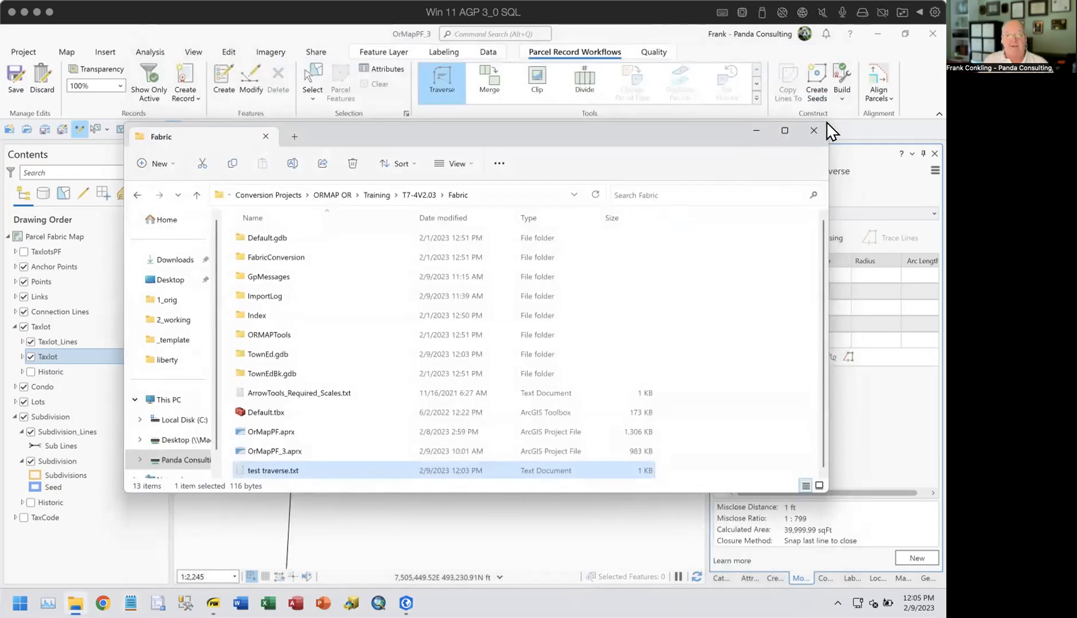
pyautogui.click(808, 131)
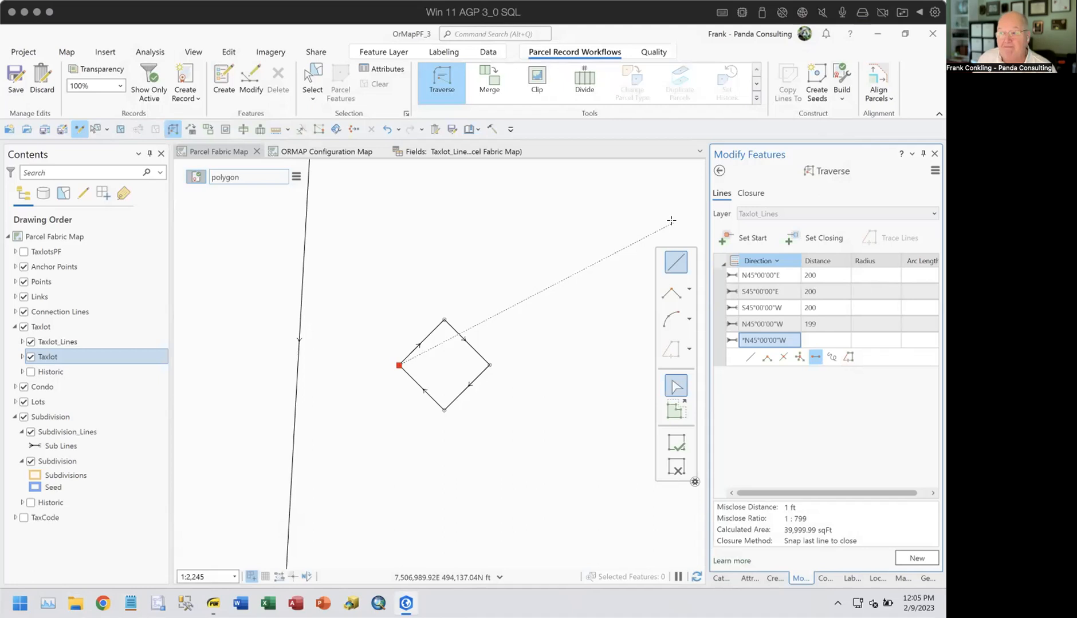
pyautogui.click(676, 466)
pyautogui.click(398, 365)
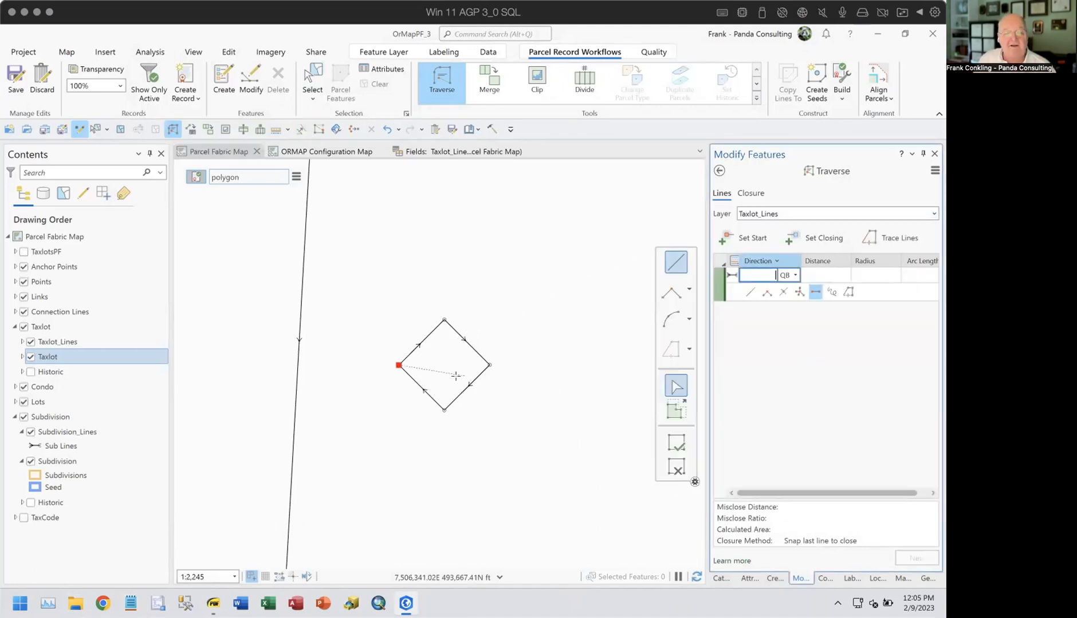
pyautogui.click(676, 468)
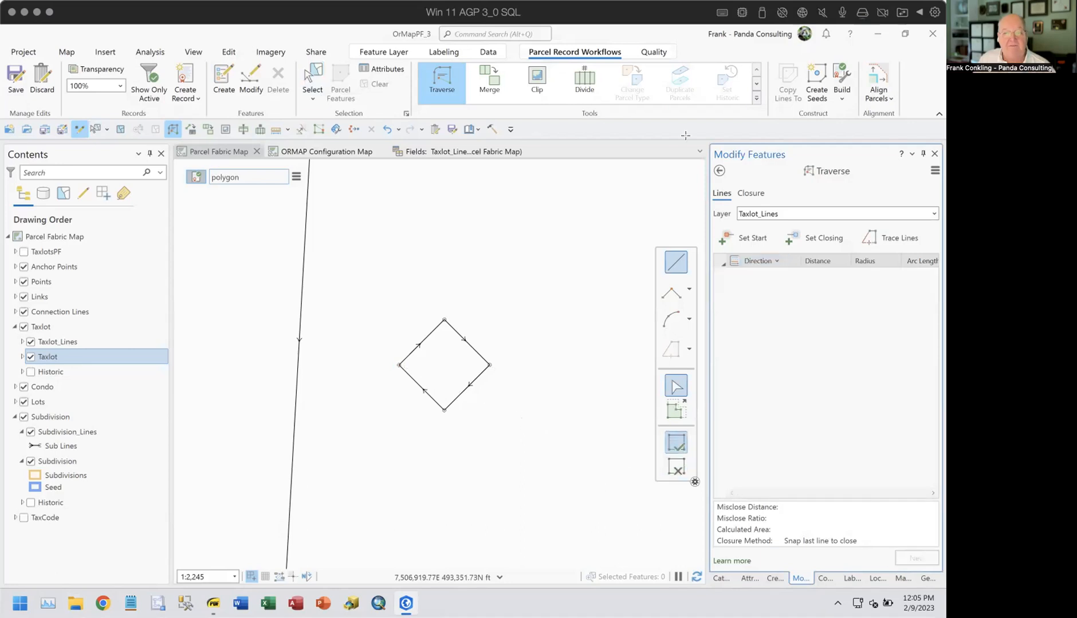
pyautogui.click(719, 171)
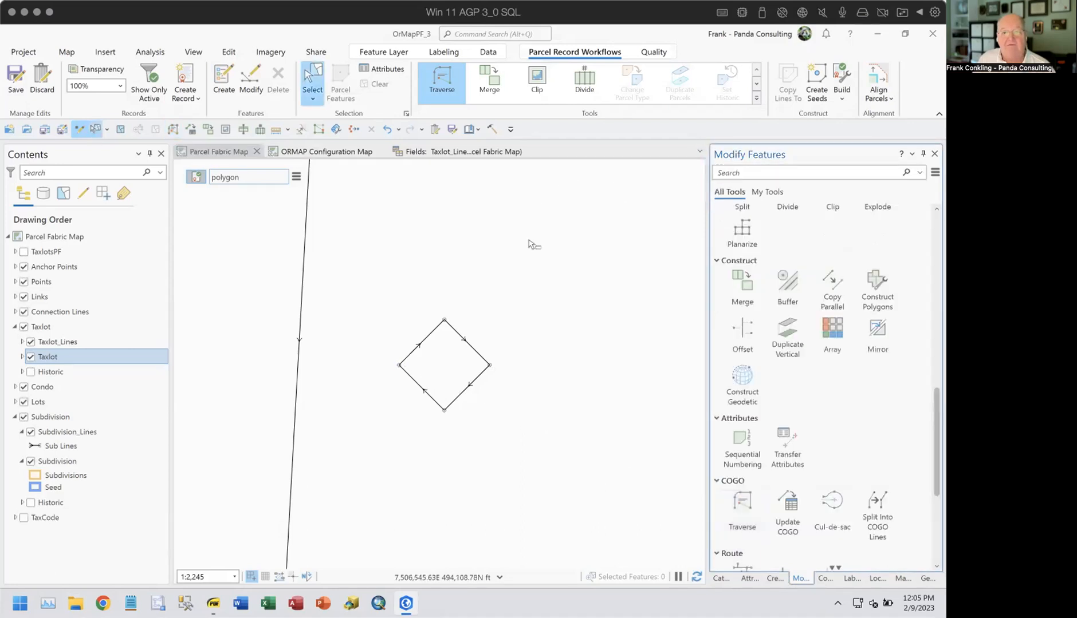
# Step: Create the seed for the diamond-shaped traverse lines and build the taxlot parcel in the polygon record
pyautogui.click(814, 74)
pyautogui.click(843, 77)
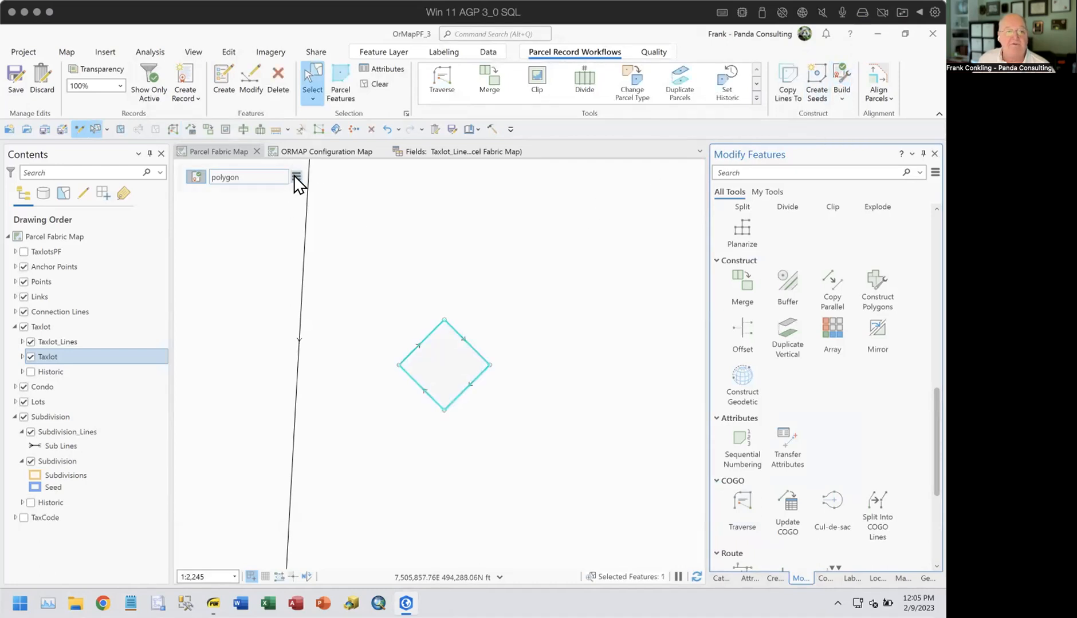
pyautogui.click(584, 214)
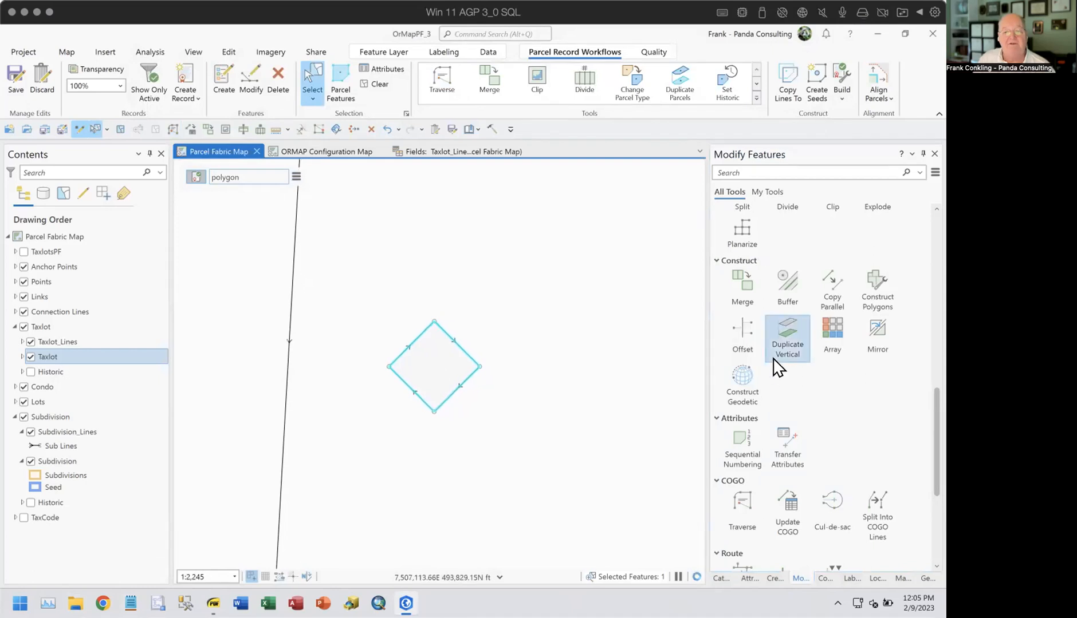
# Step: Start a Taxlot_Lines traverse at the diamond parcel's northern corner with a first course of N15°00'00"W, 500 ft
pyautogui.scroll(-4, 776, 372)
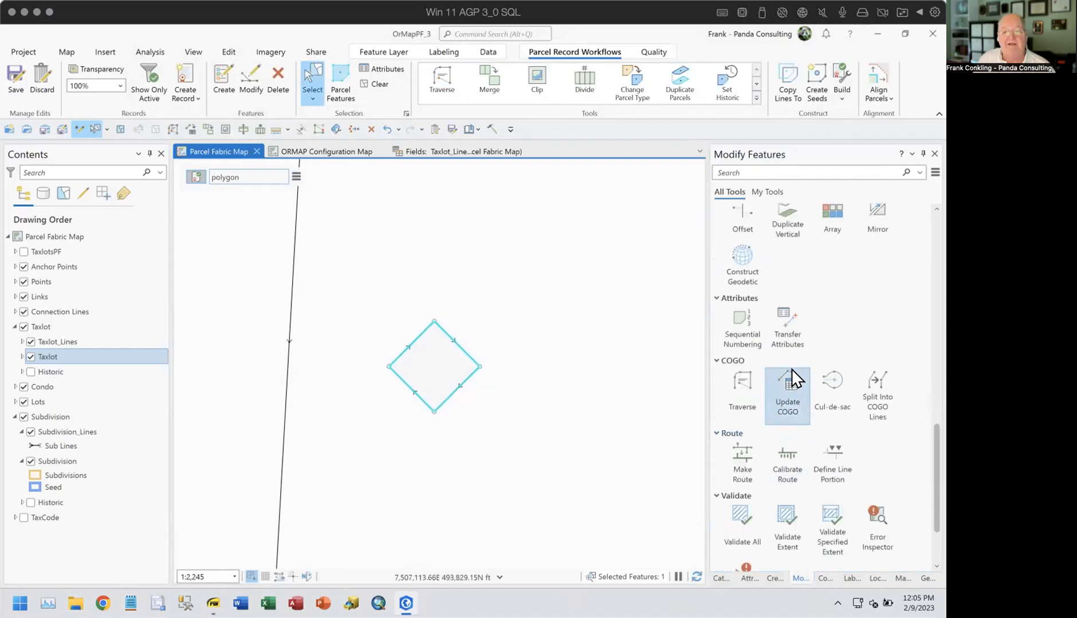
pyautogui.click(744, 378)
pyautogui.moveTo(524, 279); pyautogui.dragTo(501, 330)
pyautogui.scroll(-3, 545, 392)
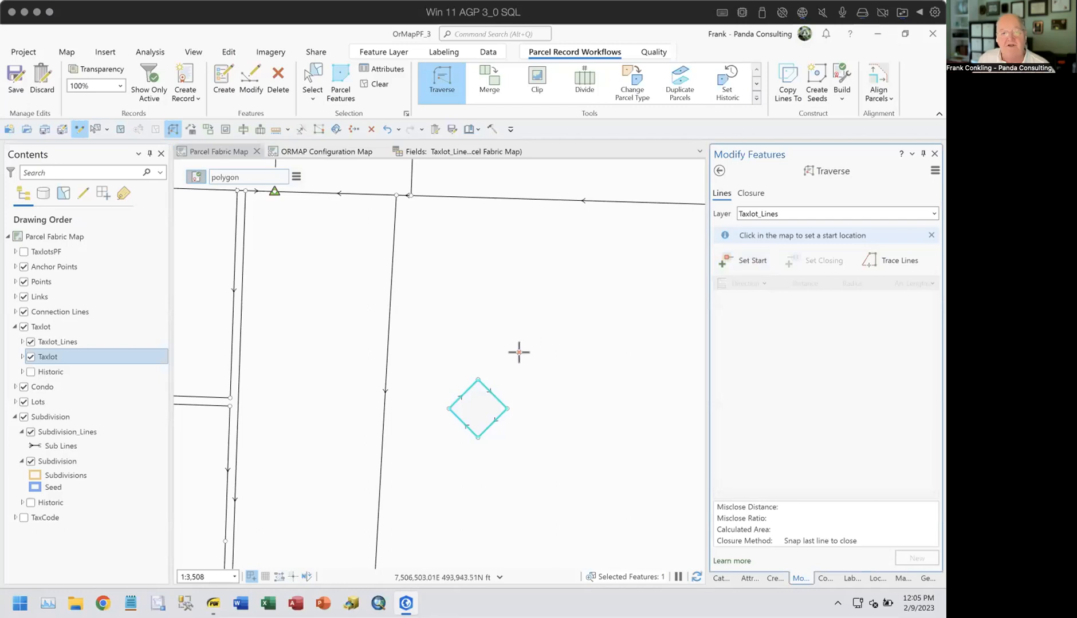
pyautogui.click(472, 373)
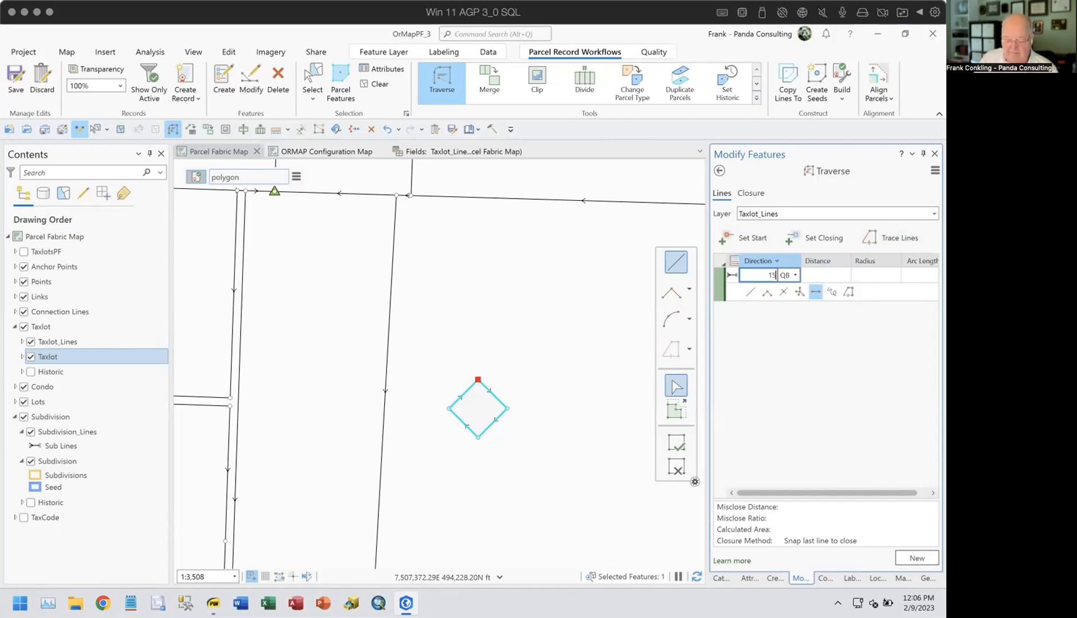
pyautogui.write('15-4')
pyautogui.press('Tab')
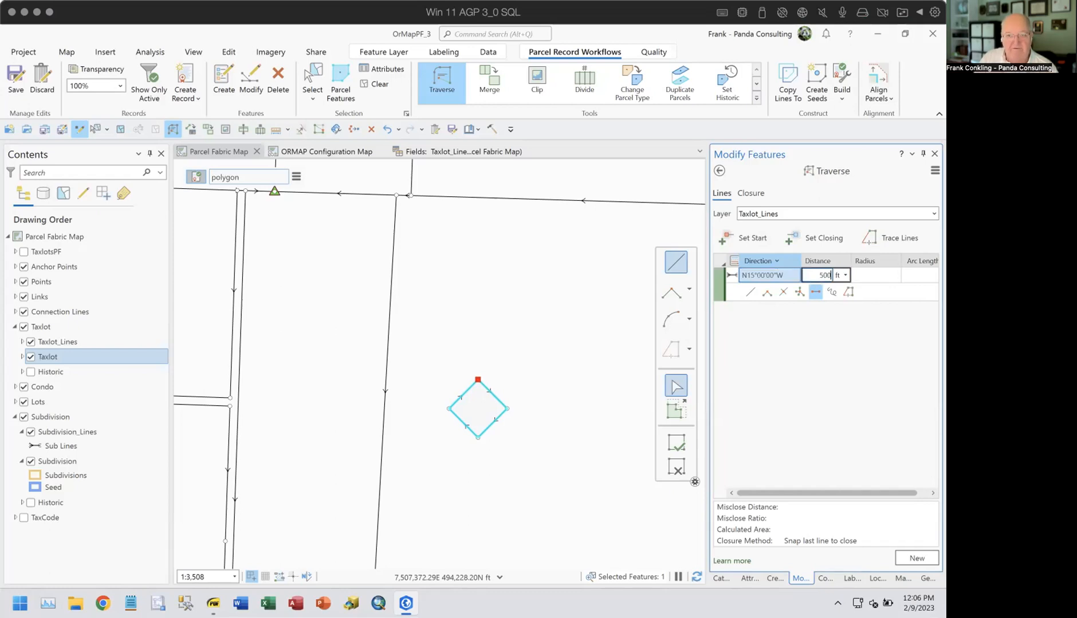
pyautogui.press('Return')
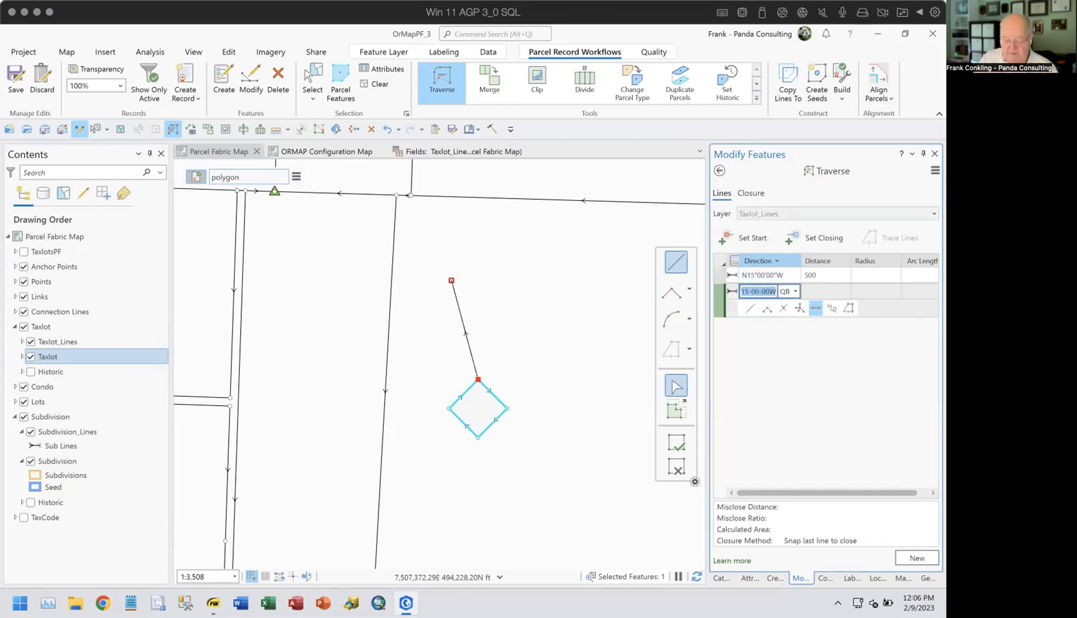
# Step: Add a second course with a direction of the previous bearing +90 and a distance of 100 ft
pyautogui.press('BackSpace')
pyautogui.write('+90')
pyautogui.press('Tab')
pyautogui.write('100')
pyautogui.press('Return')
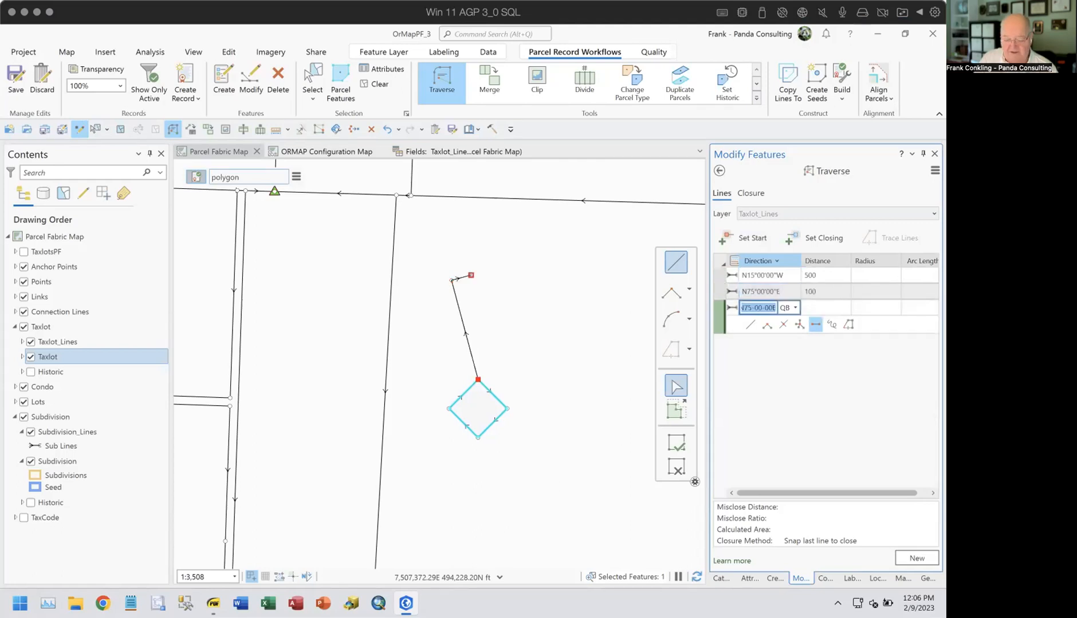
# Step: Add a third traverse course of N15°00'00"W, 250 ft
pyautogui.write('+9')
pyautogui.press('BackSpace')
pyautogui.press('BackSpace')
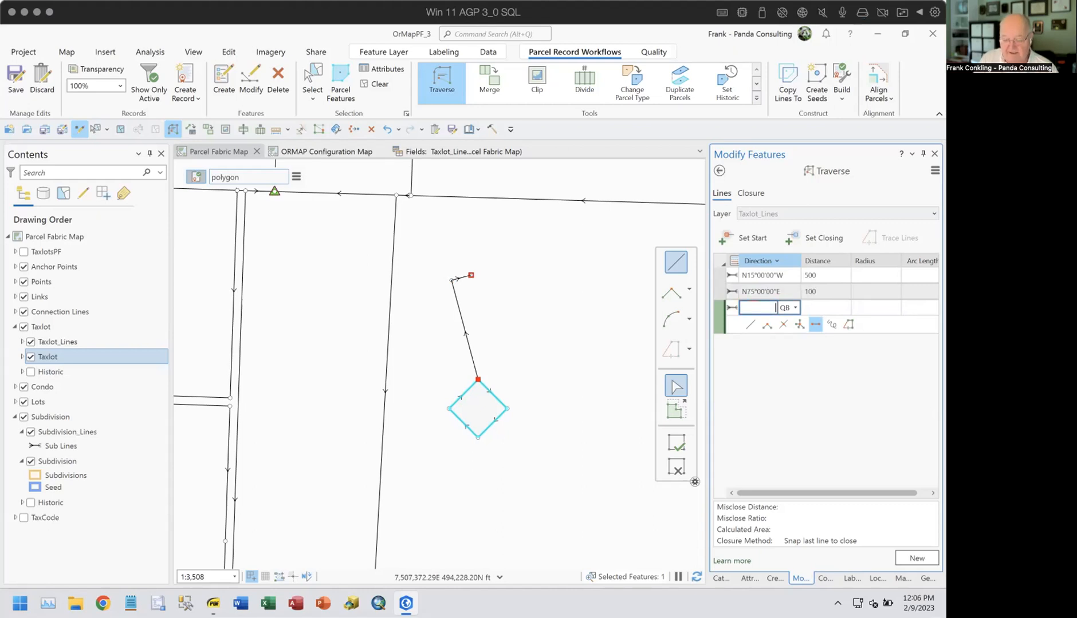
pyautogui.press('Tab')
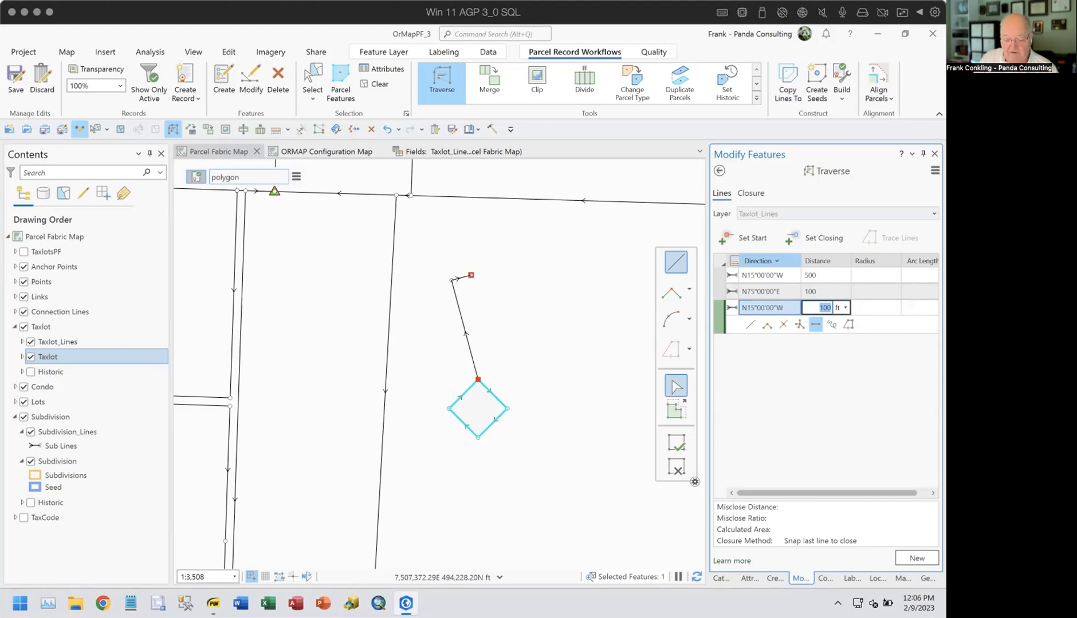
pyautogui.write('25')
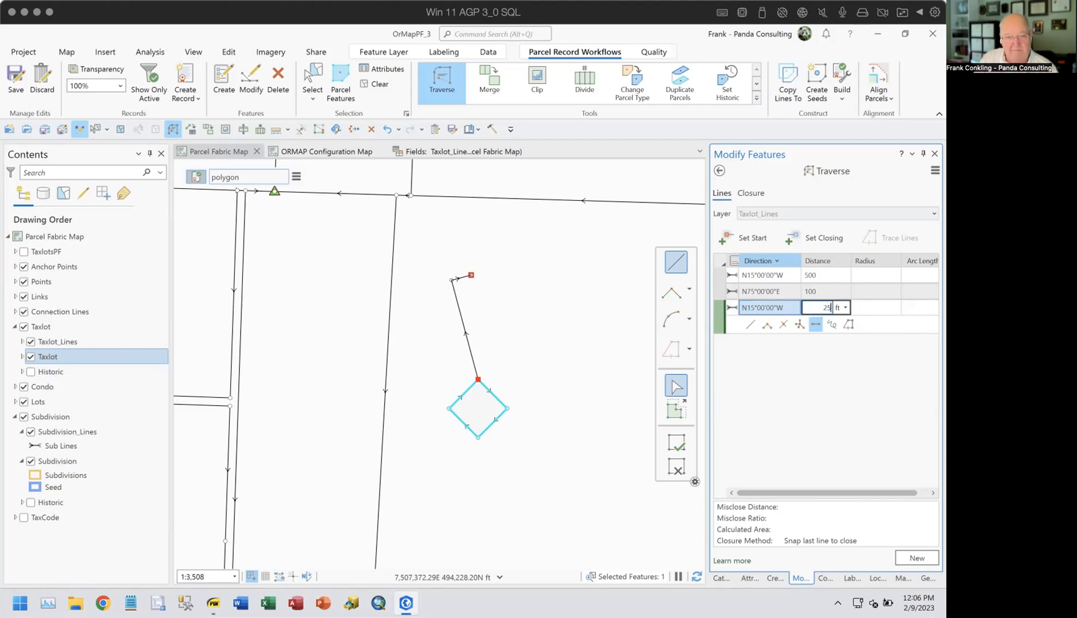
pyautogui.write('0')
pyautogui.press('Return')
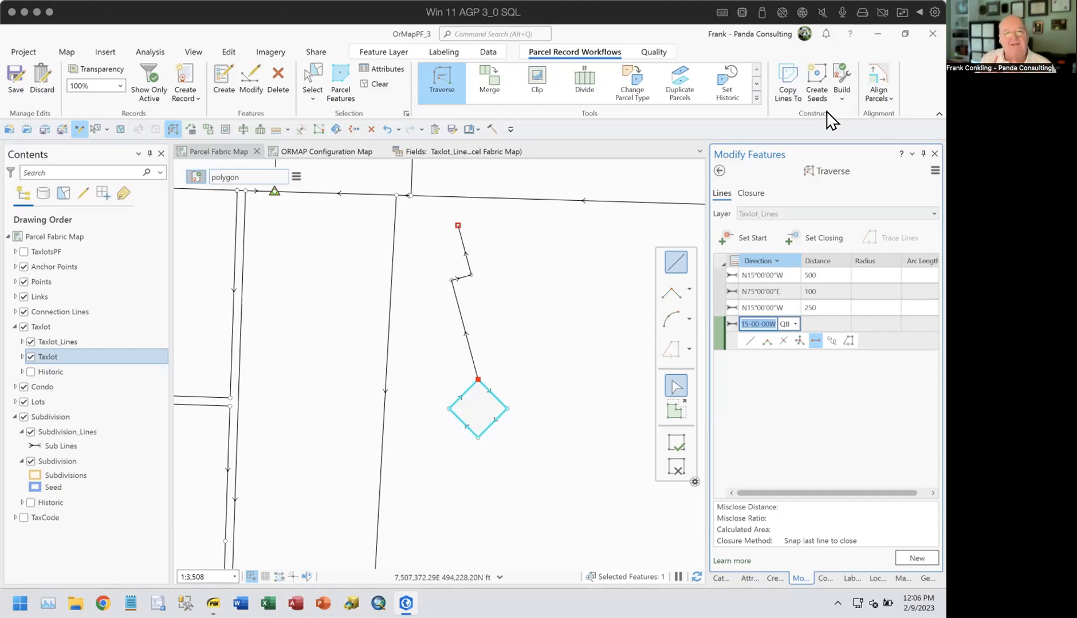
# Step: Draw a fourth course to the existing taxlot corner to the northwest, and widen the Traverse pane and its Direction column
pyautogui.click(395, 194)
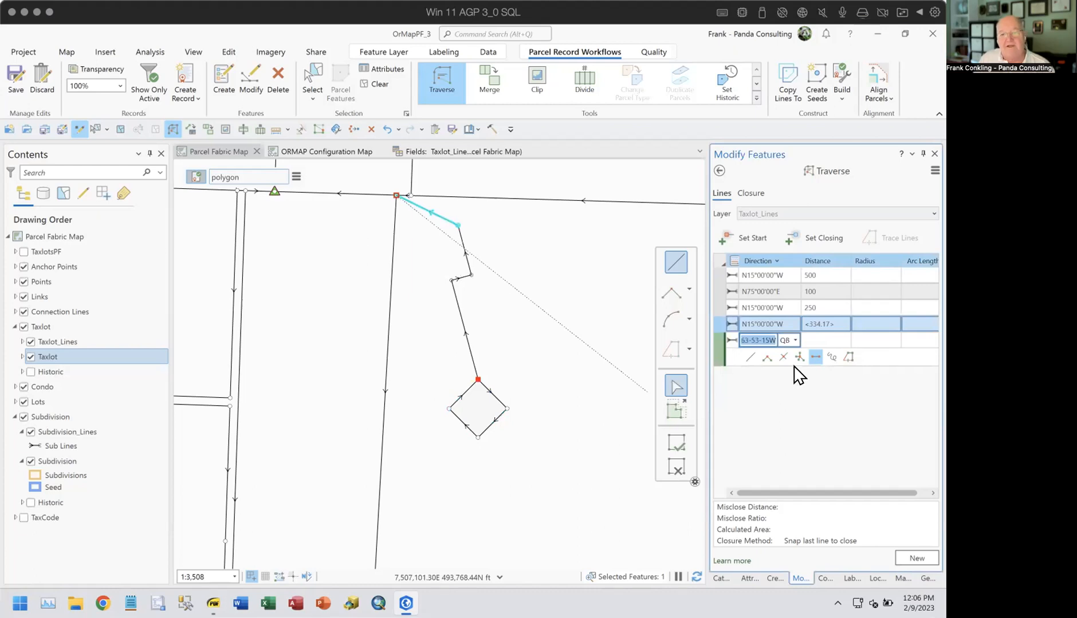
pyautogui.click(776, 326)
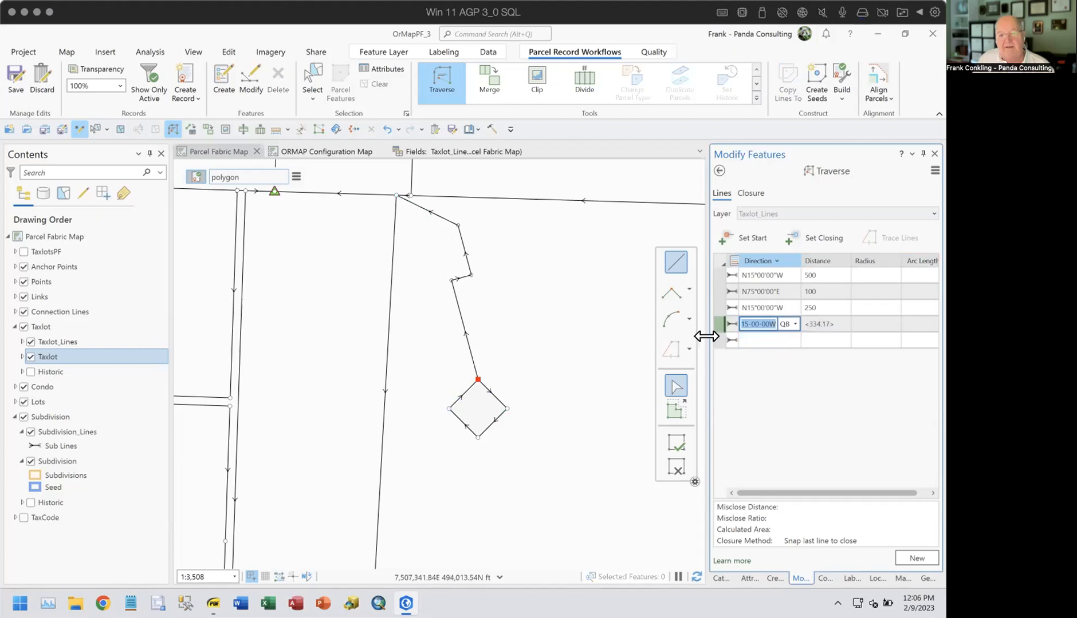
pyautogui.moveTo(699, 339); pyautogui.dragTo(588, 359)
pyautogui.moveTo(698, 261)
pyautogui.mouseDown()
pyautogui.moveTo(720, 258)
pyautogui.moveTo(706, 258)
pyautogui.mouseUp()
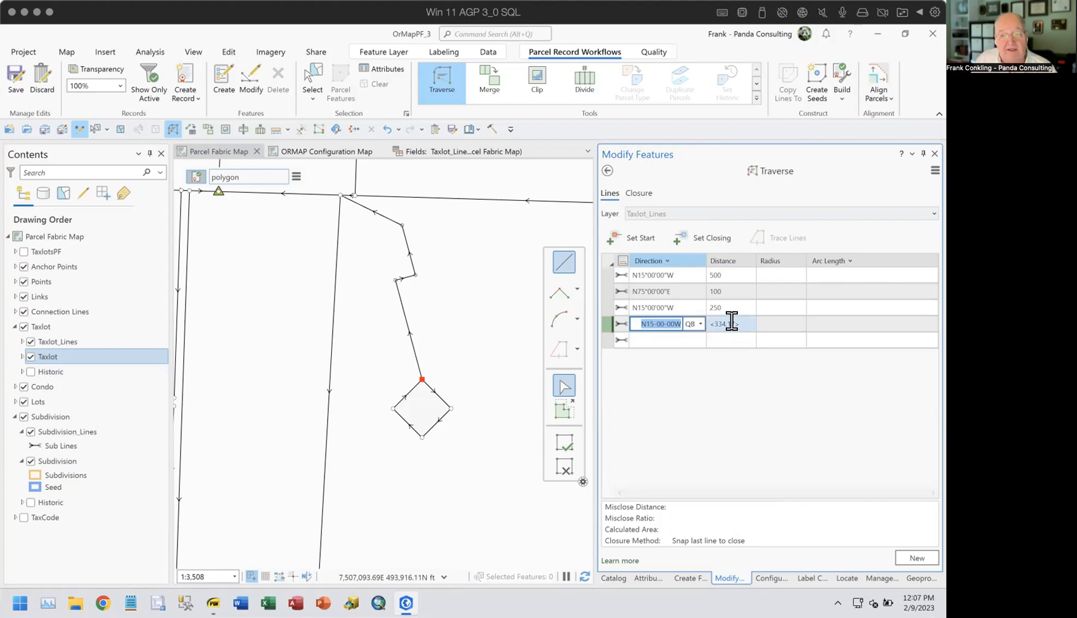
pyautogui.press('Tab')
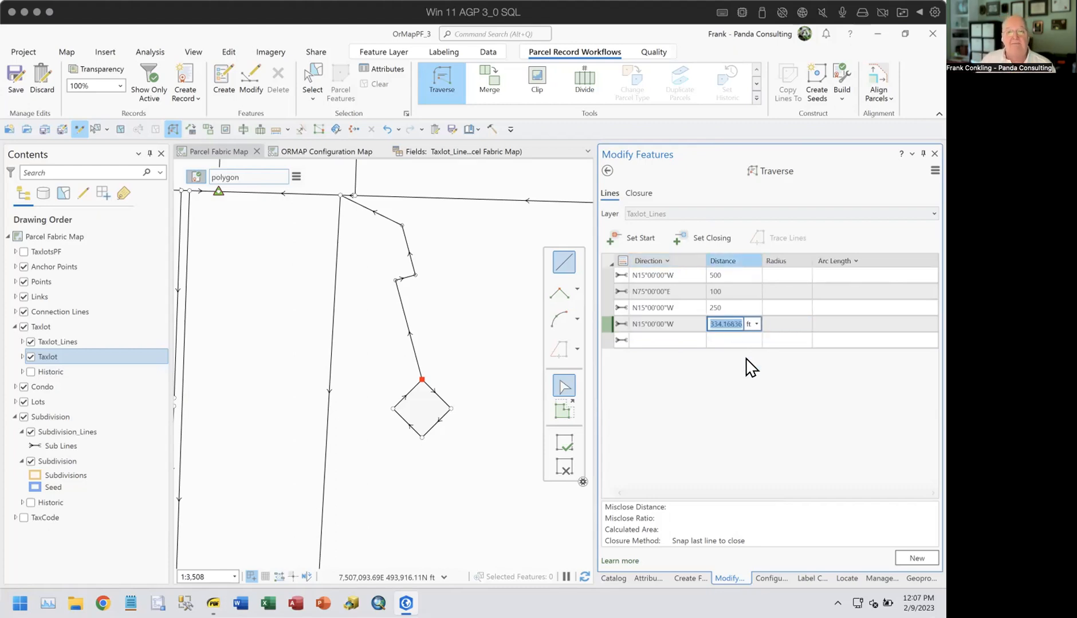
# Step: Set the fourth course's direction to N14°00'00"W and its distance to 330 ft
pyautogui.click(653, 324)
pyautogui.click(653, 325)
pyautogui.press('BackSpace')
pyautogui.write('4')
pyautogui.click(743, 328)
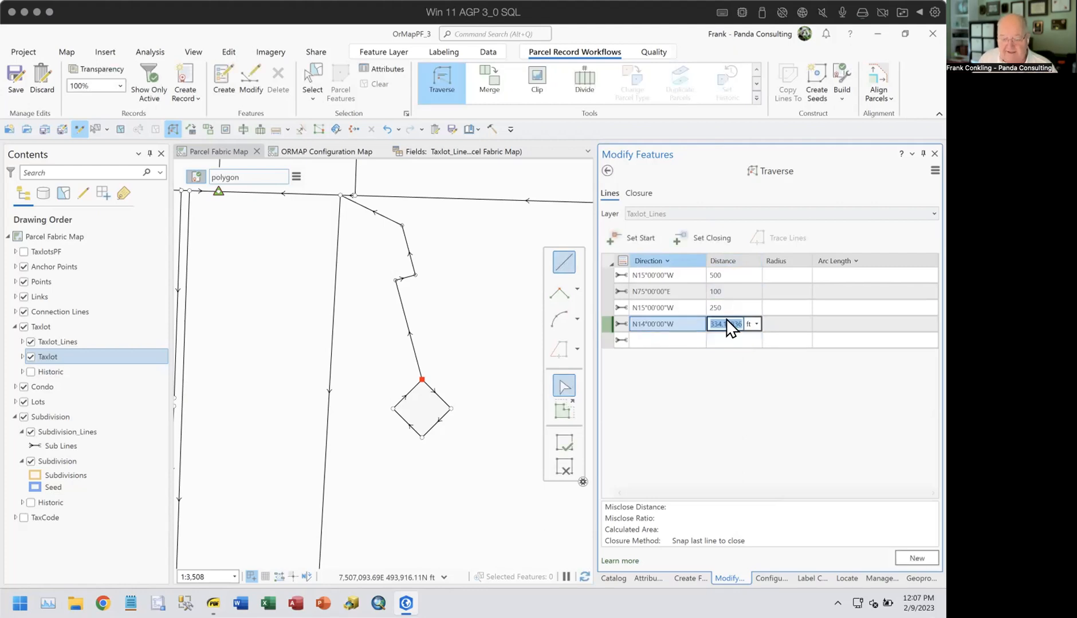
pyautogui.write('3')
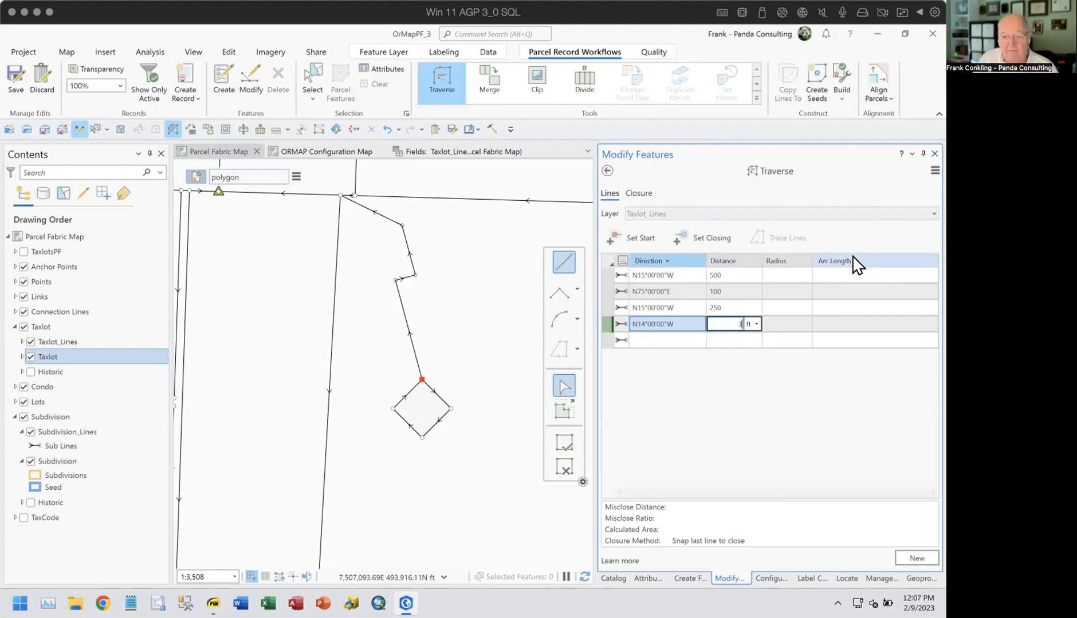
pyautogui.write('30')
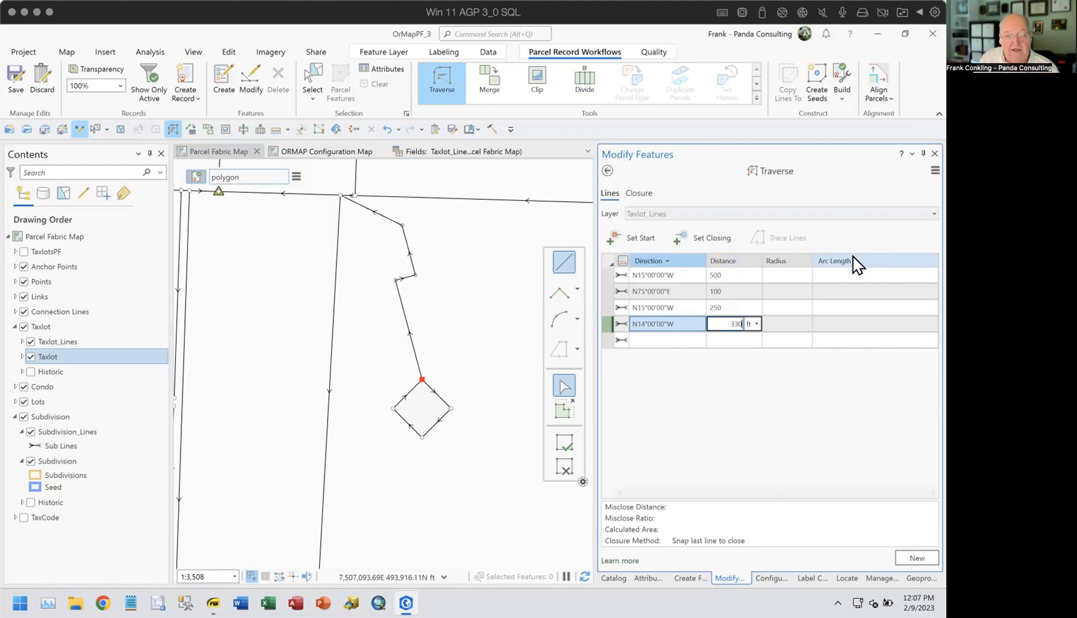
pyautogui.press('Return')
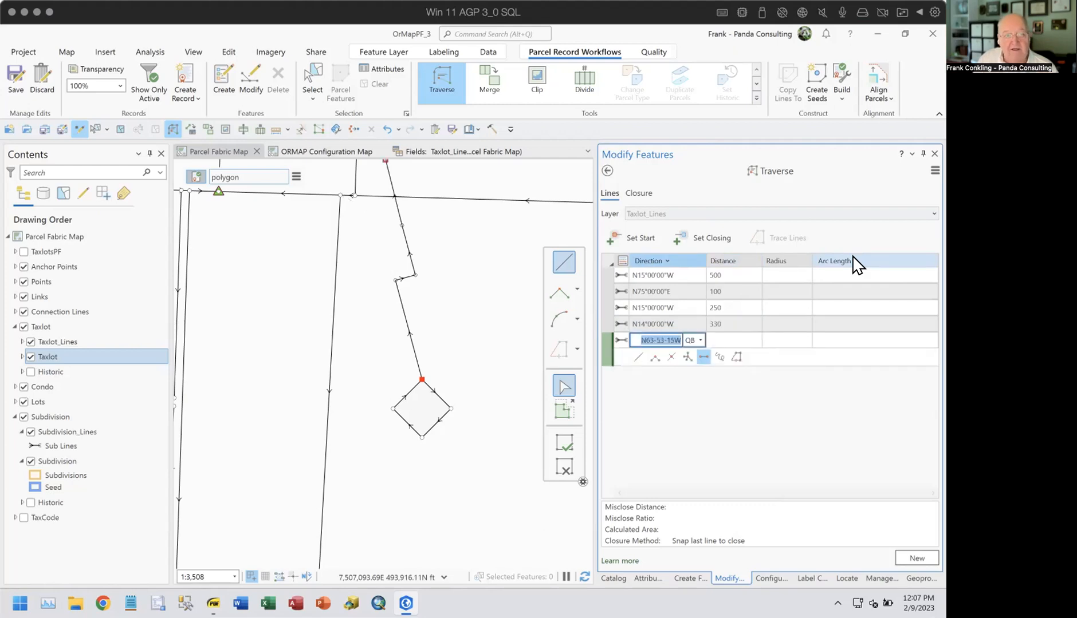
# Step: Set the traverse's closing point on the existing taxlot corner west of the last course's end
pyautogui.click(736, 324)
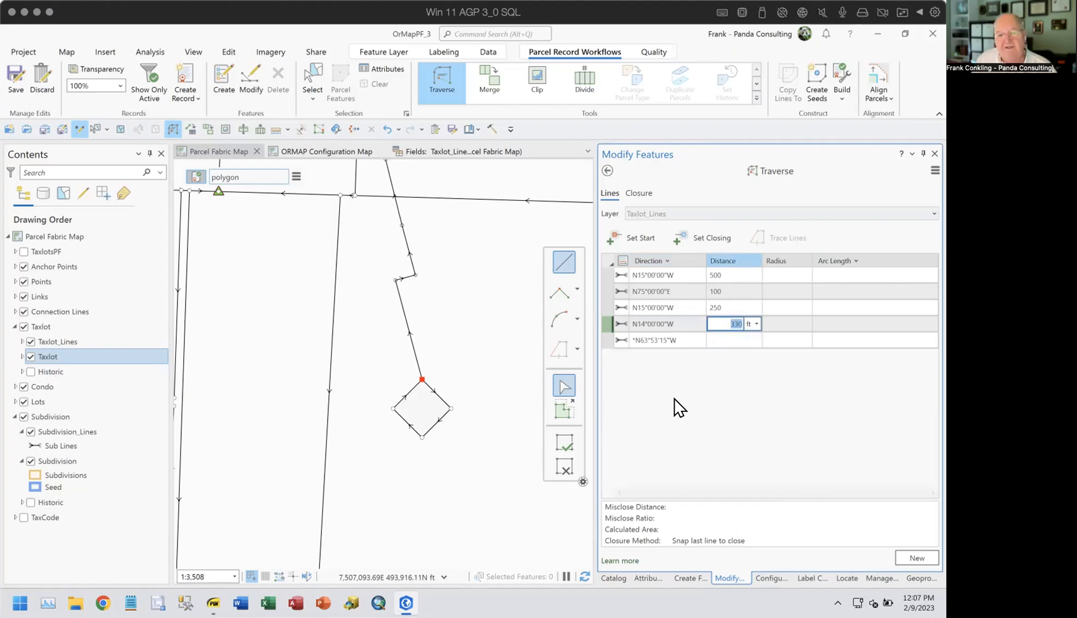
pyautogui.moveTo(460, 263); pyautogui.dragTo(468, 335)
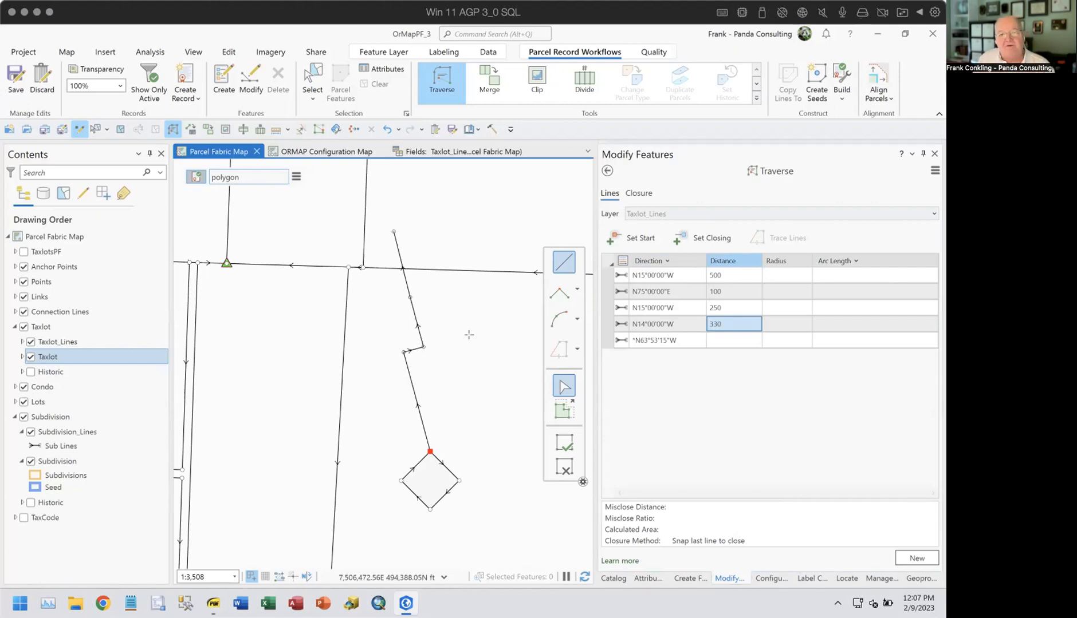
pyautogui.click(699, 239)
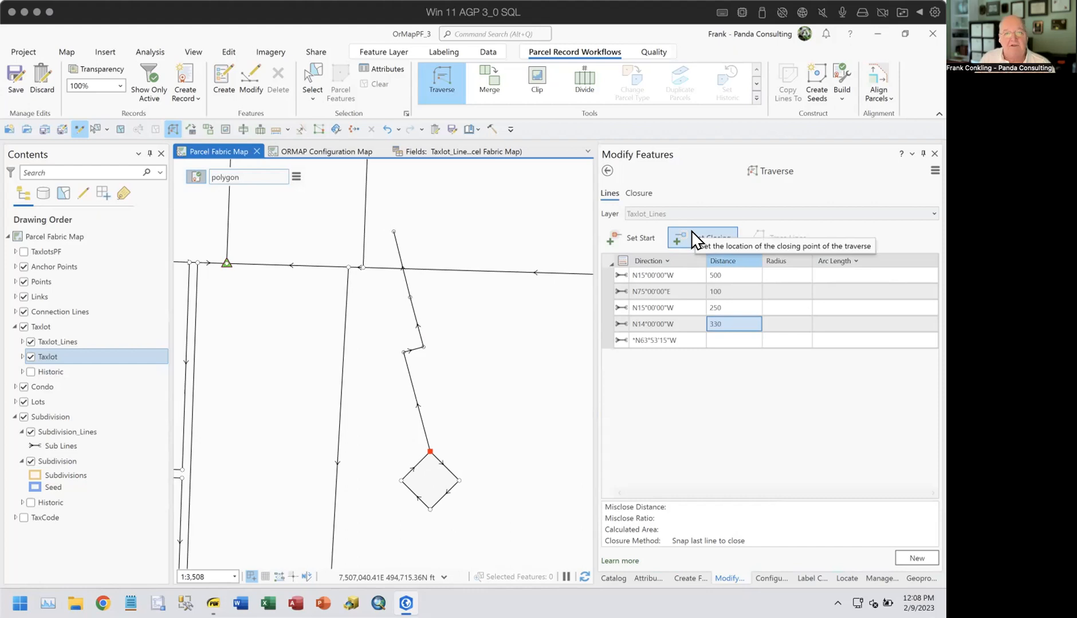
pyautogui.click(346, 267)
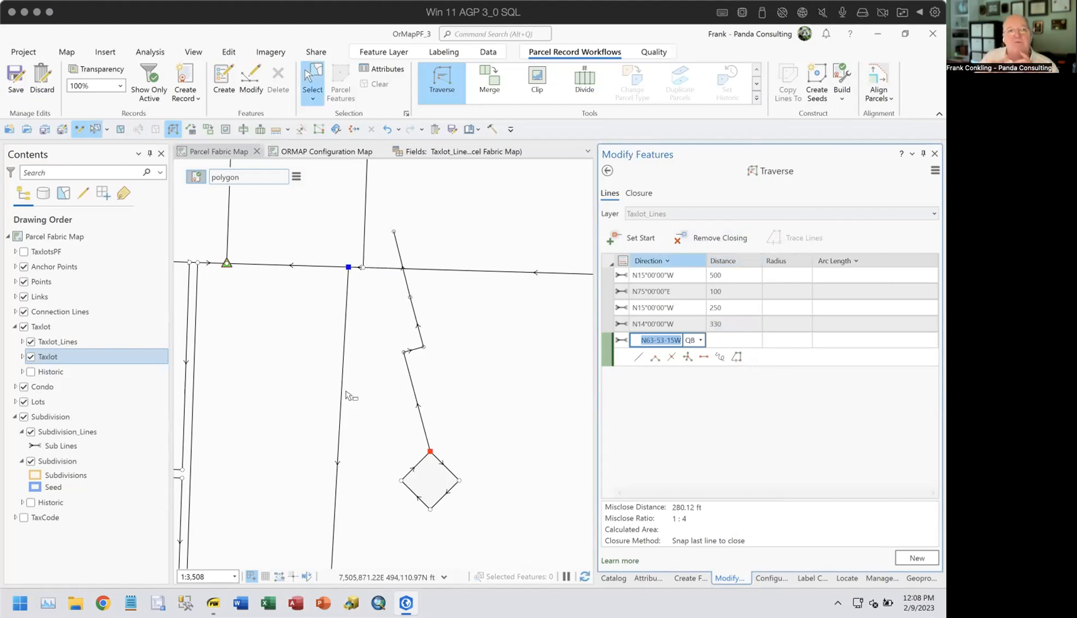
pyautogui.scroll(-2, 346, 395)
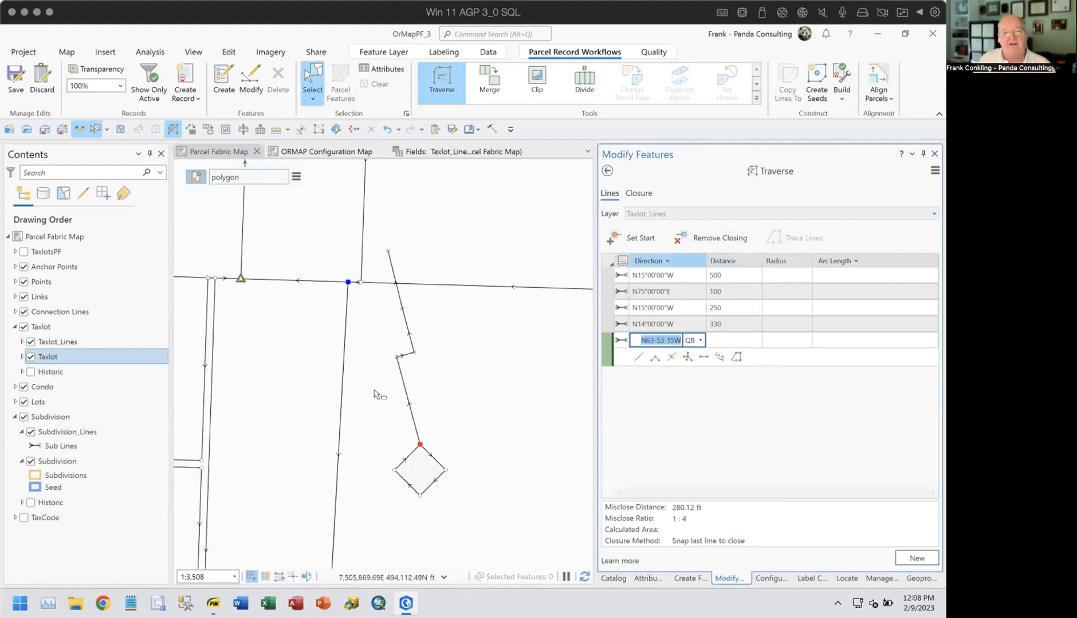
# Step: Adjust the traverse with the Snap last line to close method and exit the Traverse tool
pyautogui.click(637, 193)
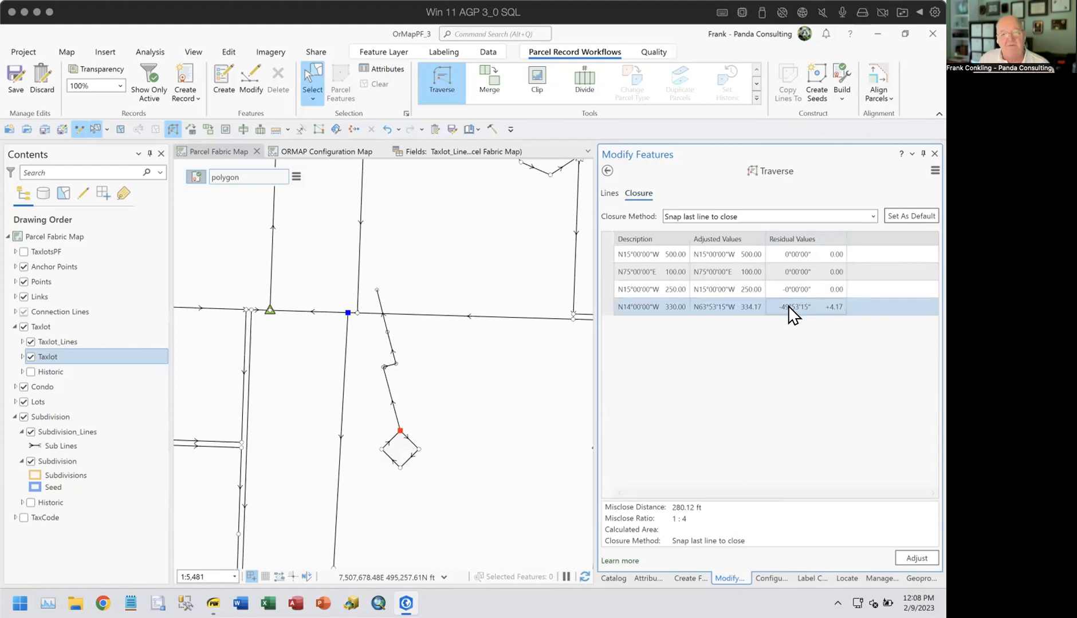
pyautogui.click(915, 559)
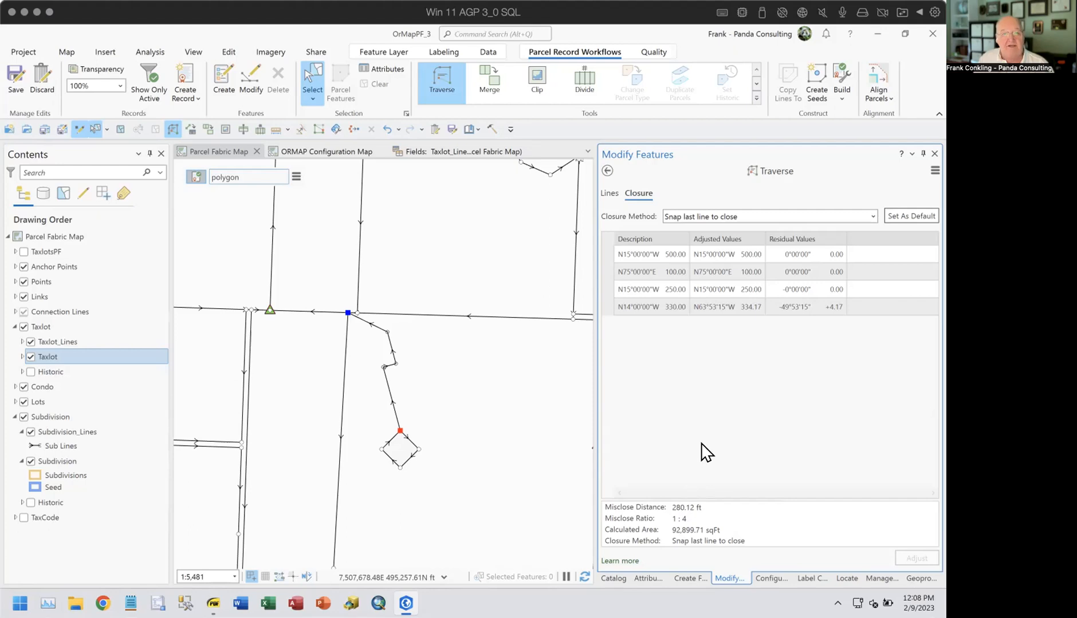
pyautogui.click(607, 170)
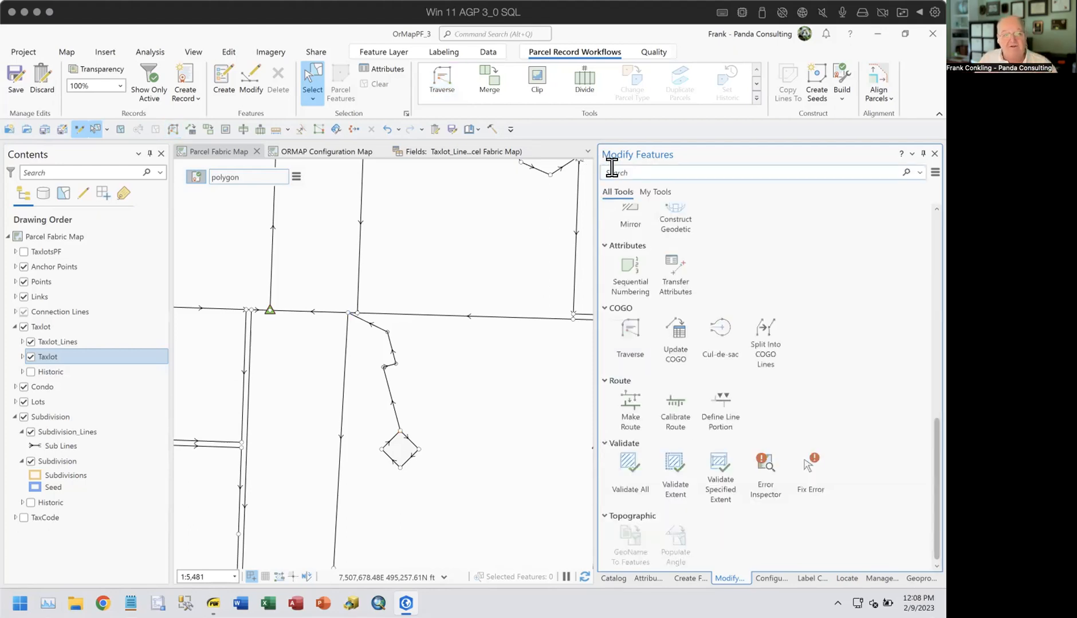
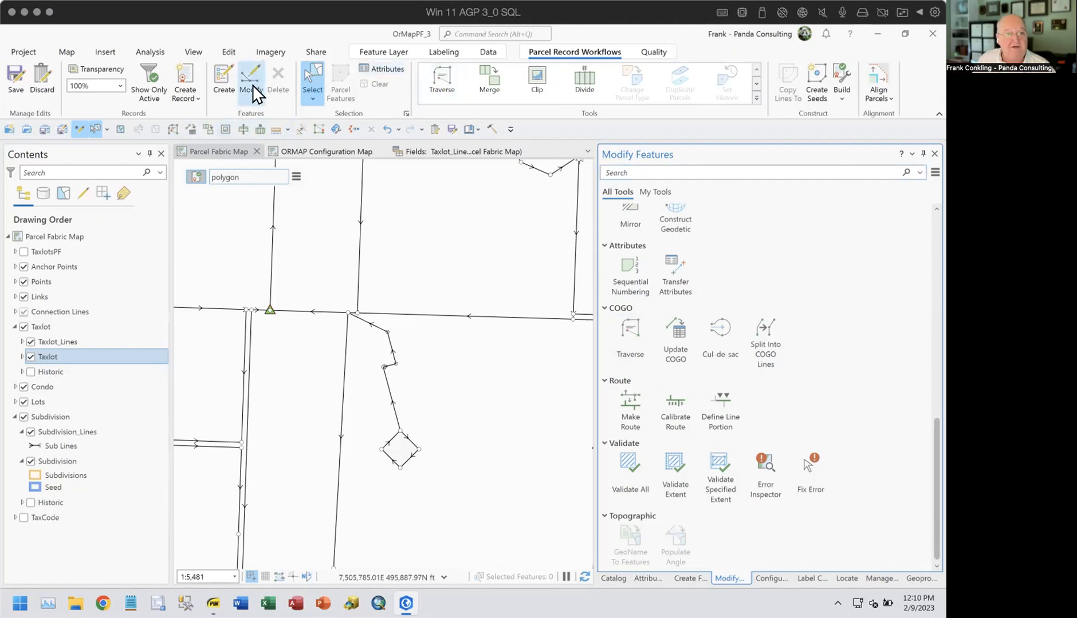
# Step: Select the small diamond-shaped taxlot parcel and examine its area and misclose attributes
pyautogui.click(395, 450)
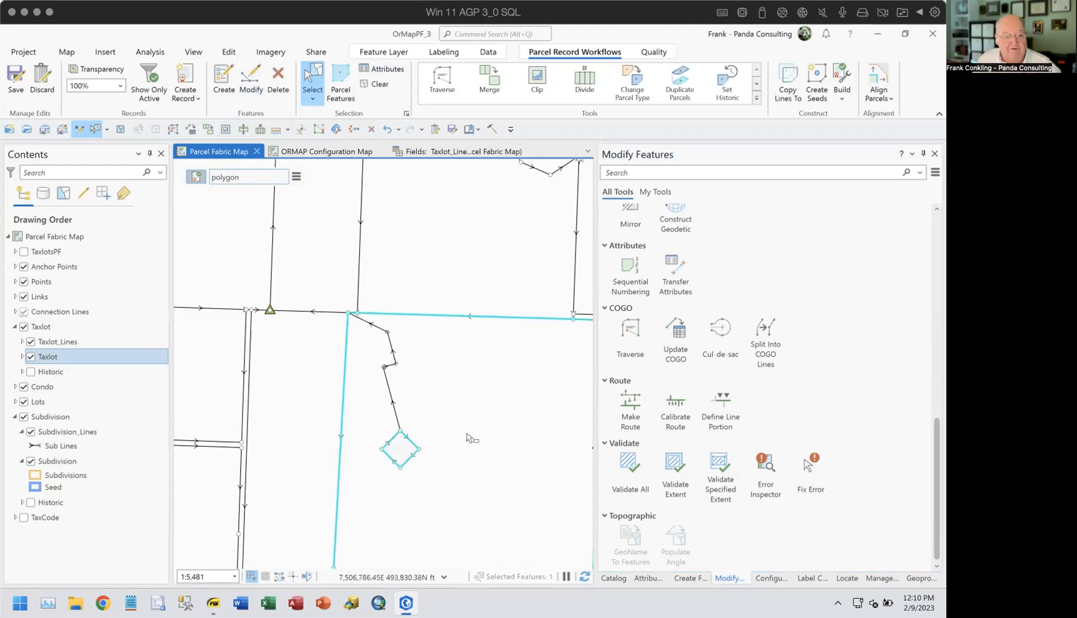
pyautogui.click(636, 579)
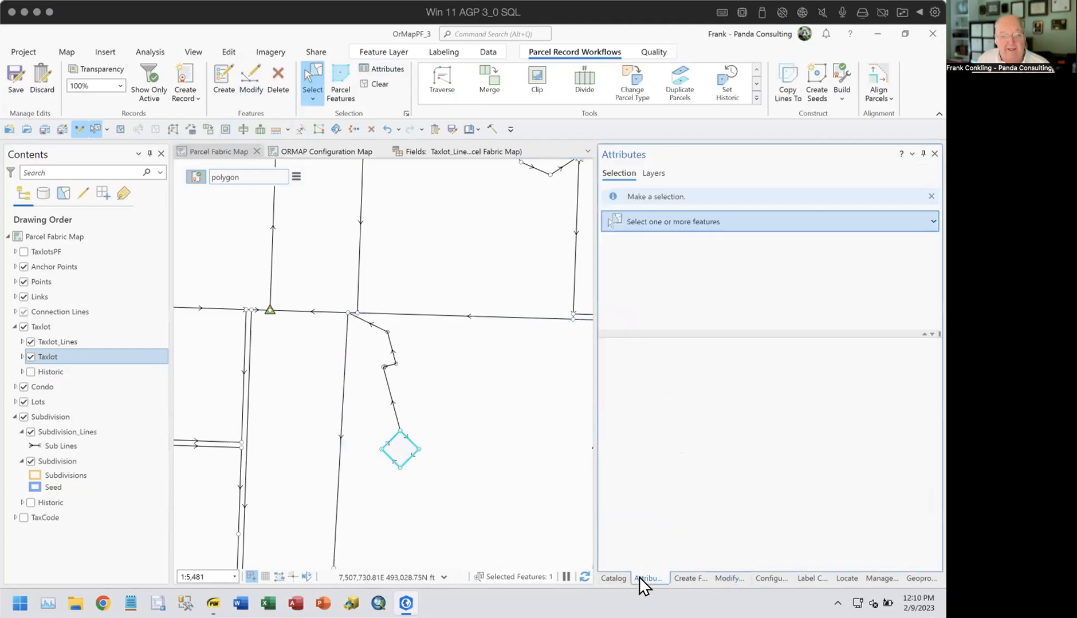
pyautogui.click(846, 413)
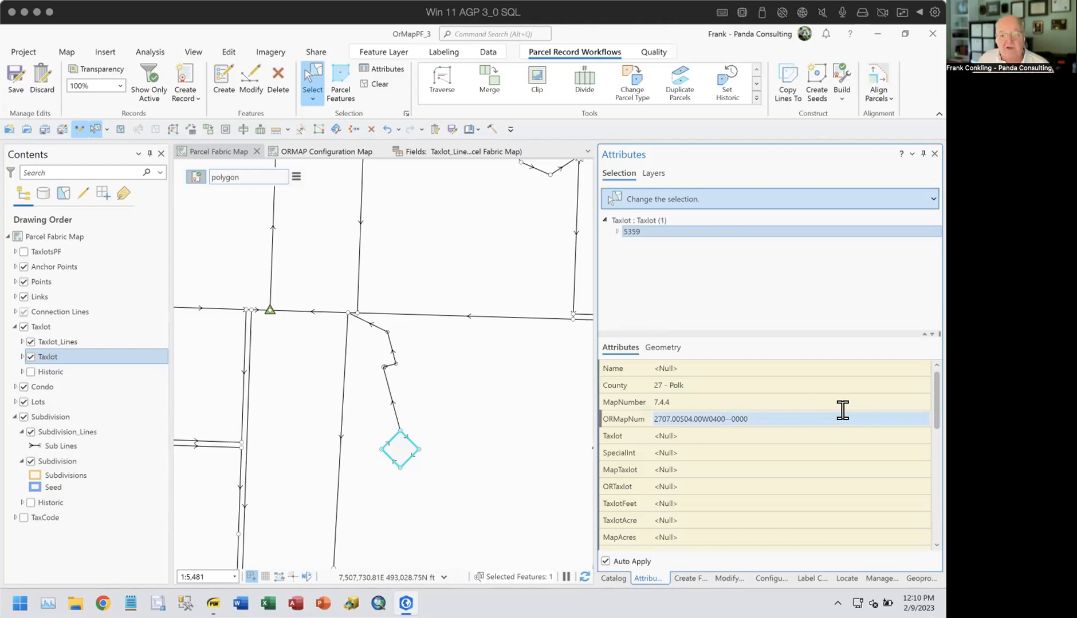
pyautogui.scroll(-5, 841, 410)
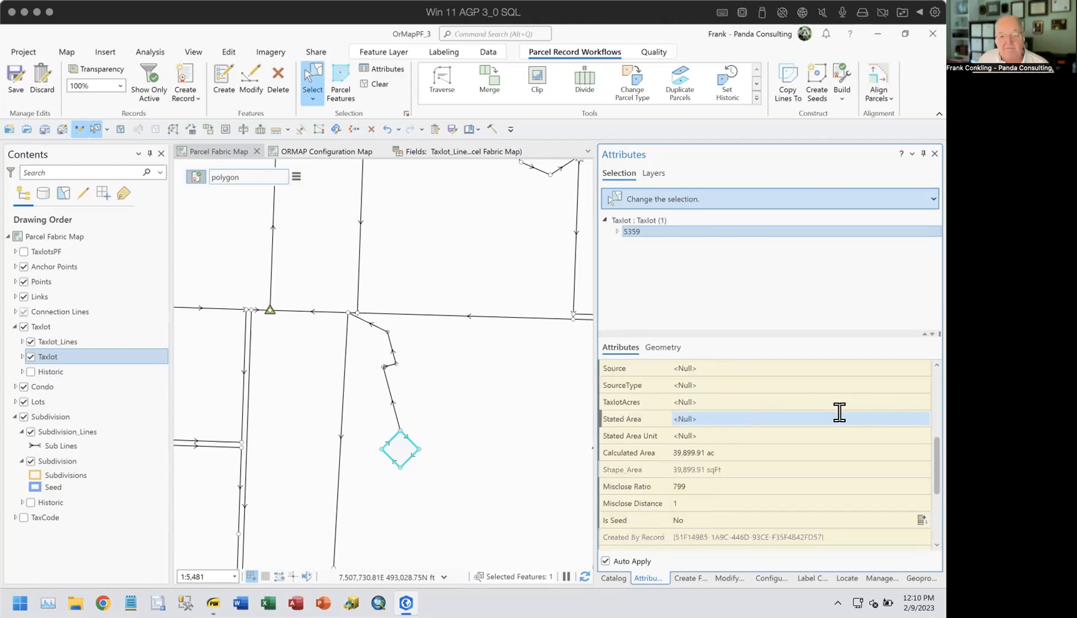
pyautogui.click(812, 452)
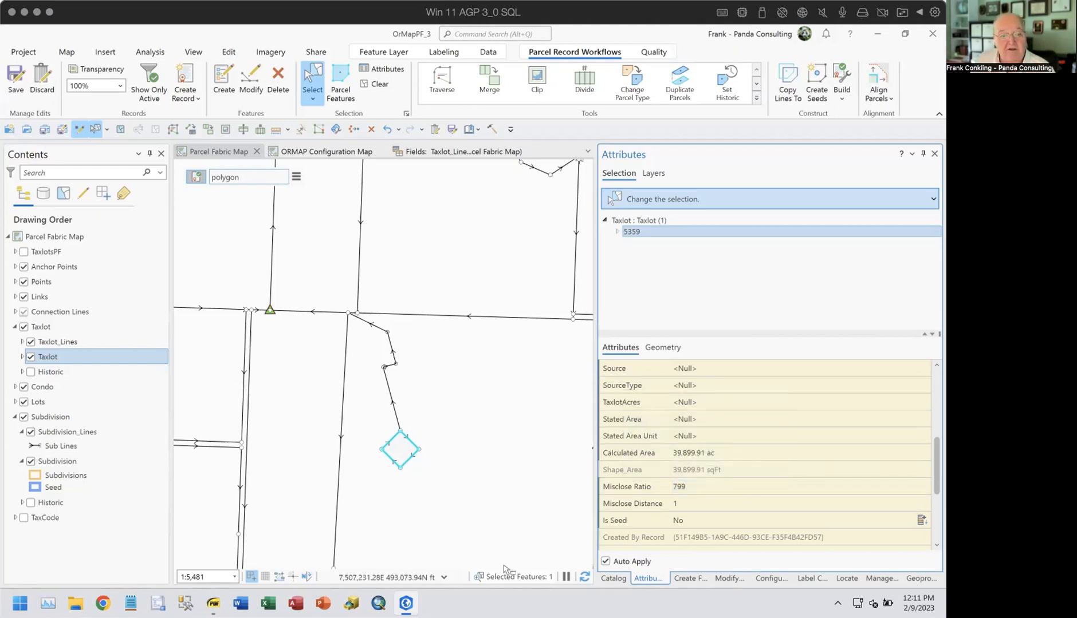
# Step: Switch to the ORMAP Parcel Fabric Training PDF, view the Ground to Grid page, and return to the parcel map in ArcGIS Pro
pyautogui.click(213, 604)
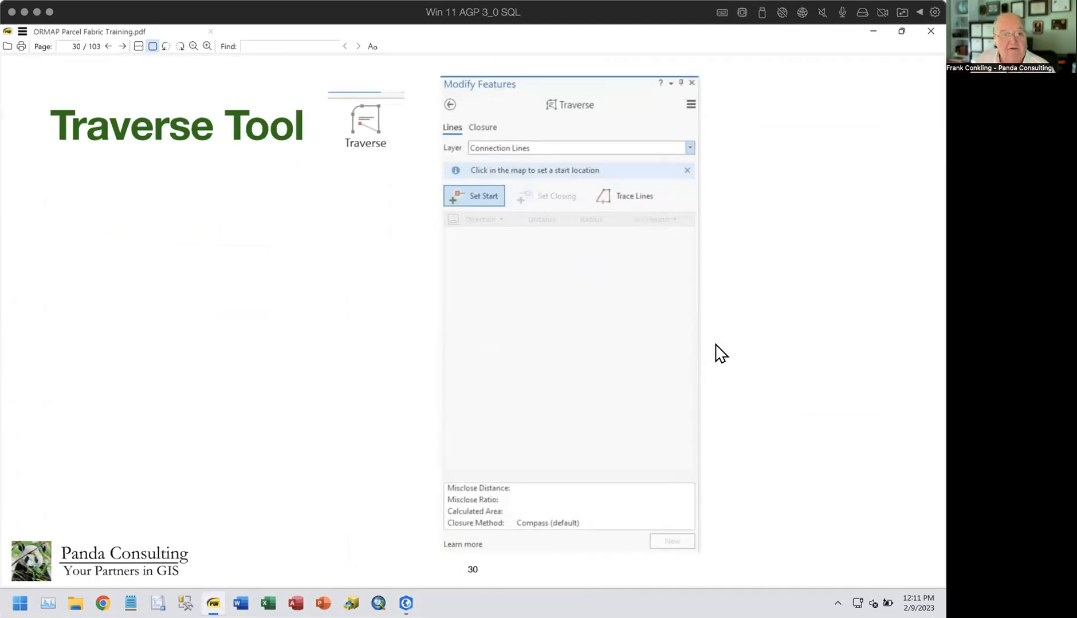
pyautogui.press('pagedown')
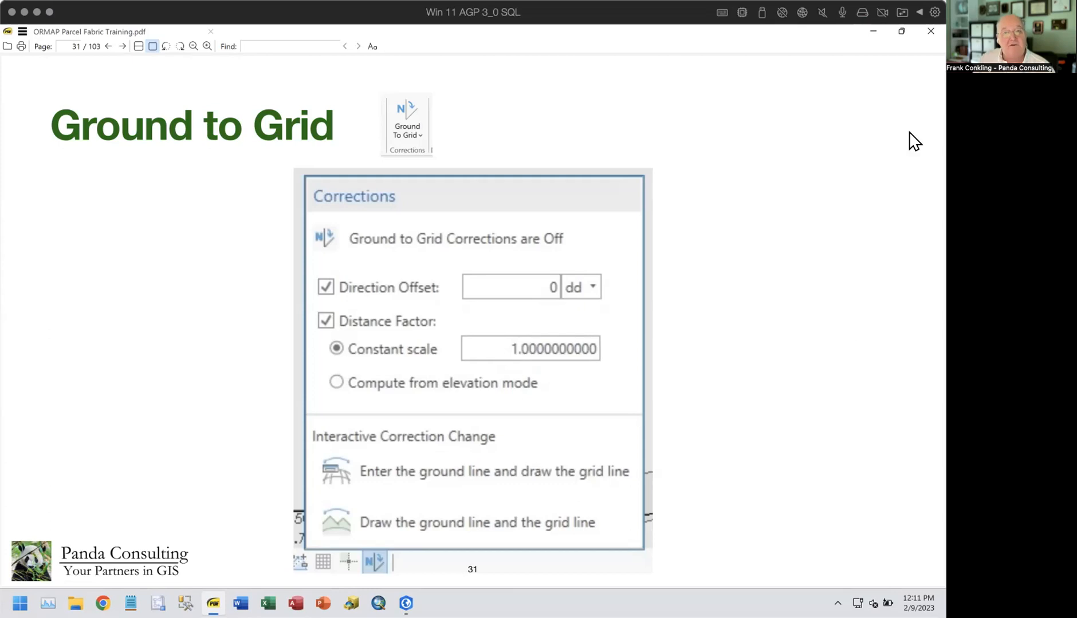
pyautogui.click(873, 31)
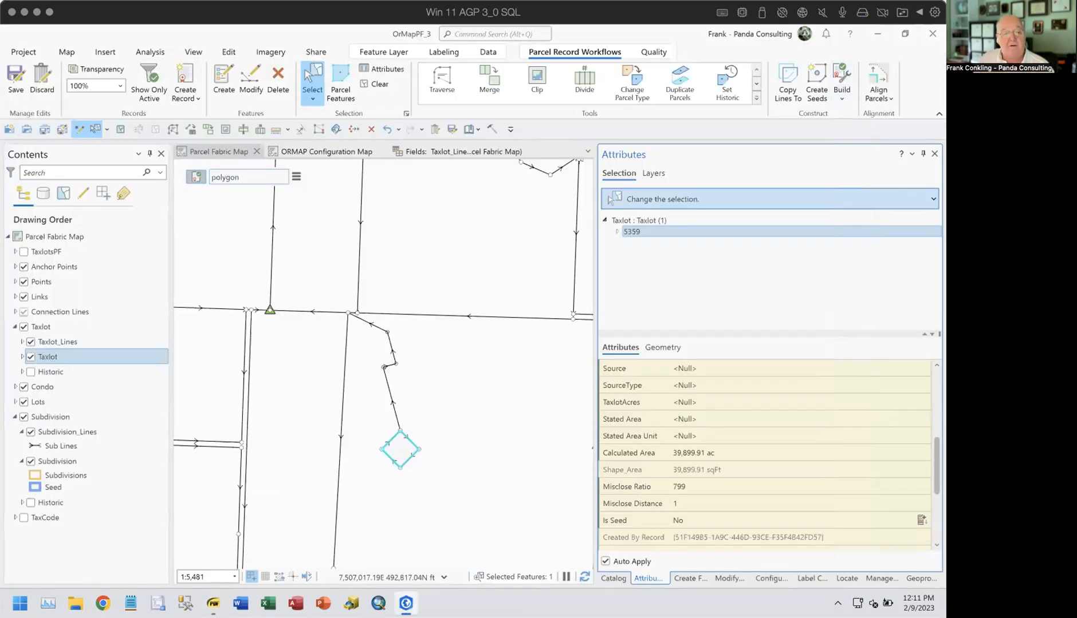
pyautogui.moveTo(406, 604)
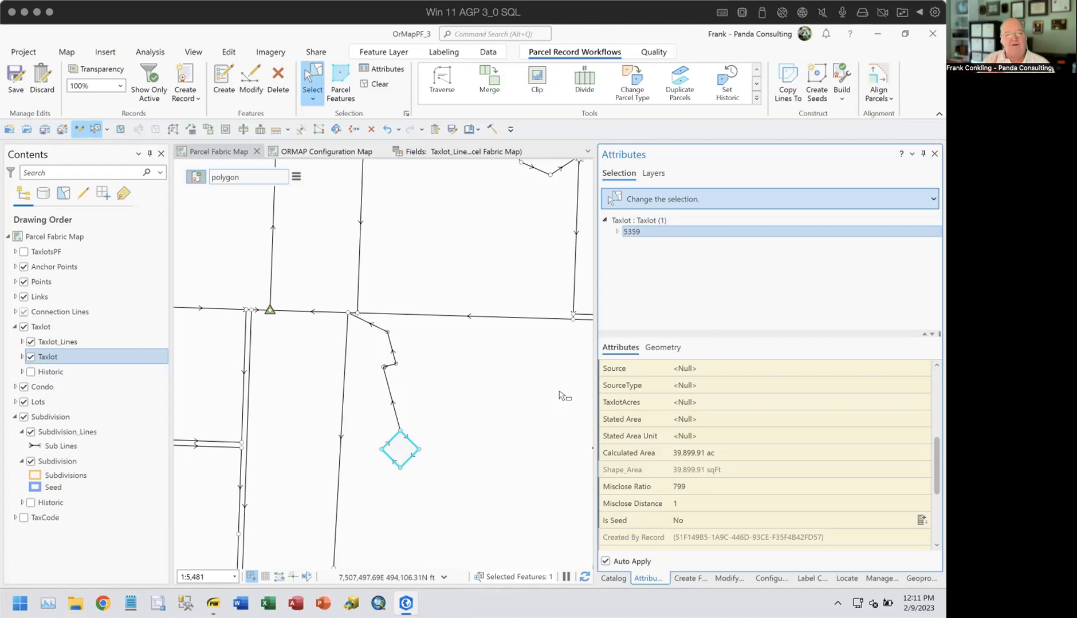
# Step: Select the three traverse lines north of the diamond parcel, examine their COGO attributes, and clear the selection
pyautogui.click(399, 383)
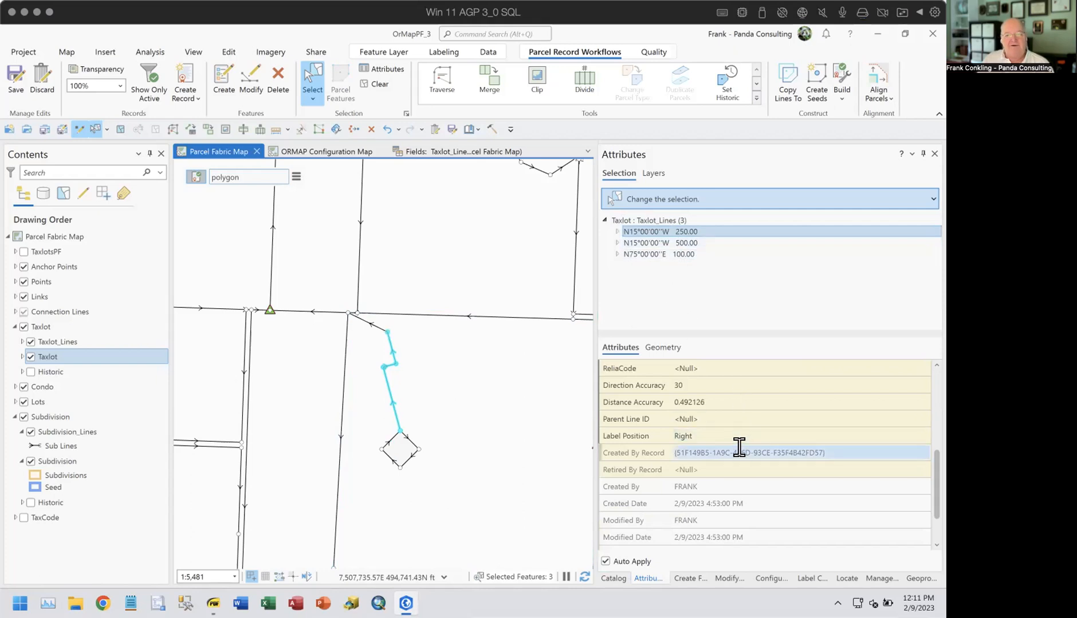
pyautogui.scroll(2, 739, 446)
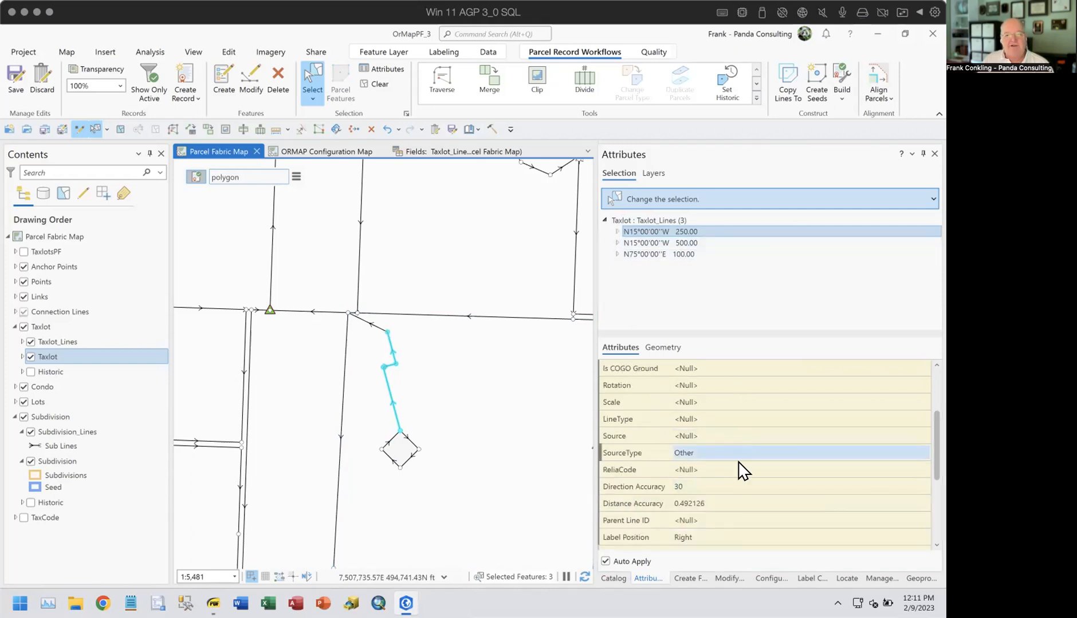
pyautogui.scroll(2, 734, 464)
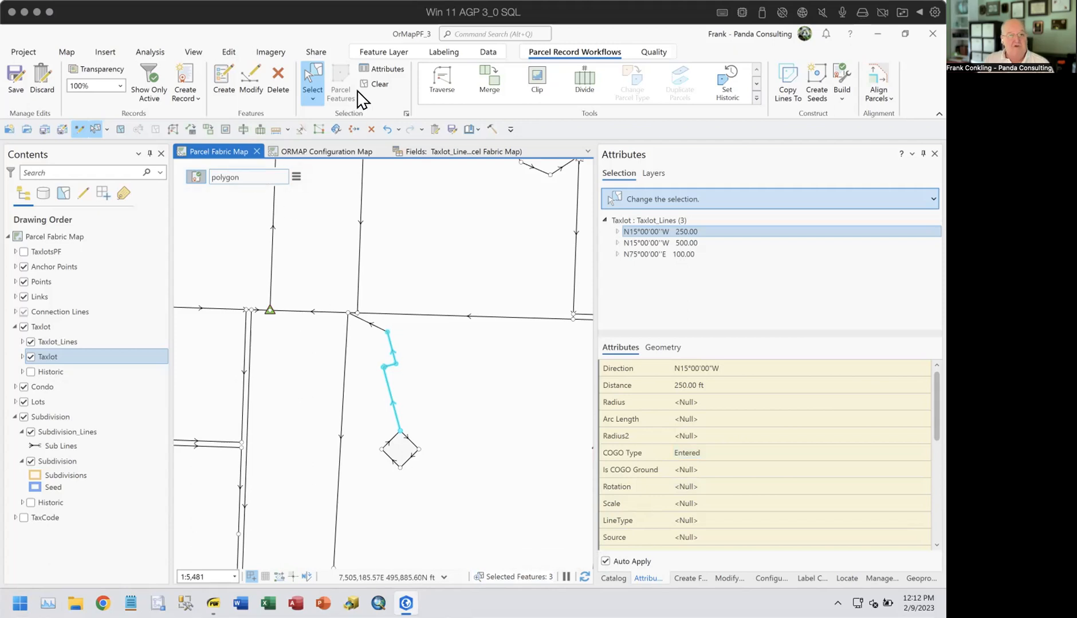
pyautogui.click(375, 84)
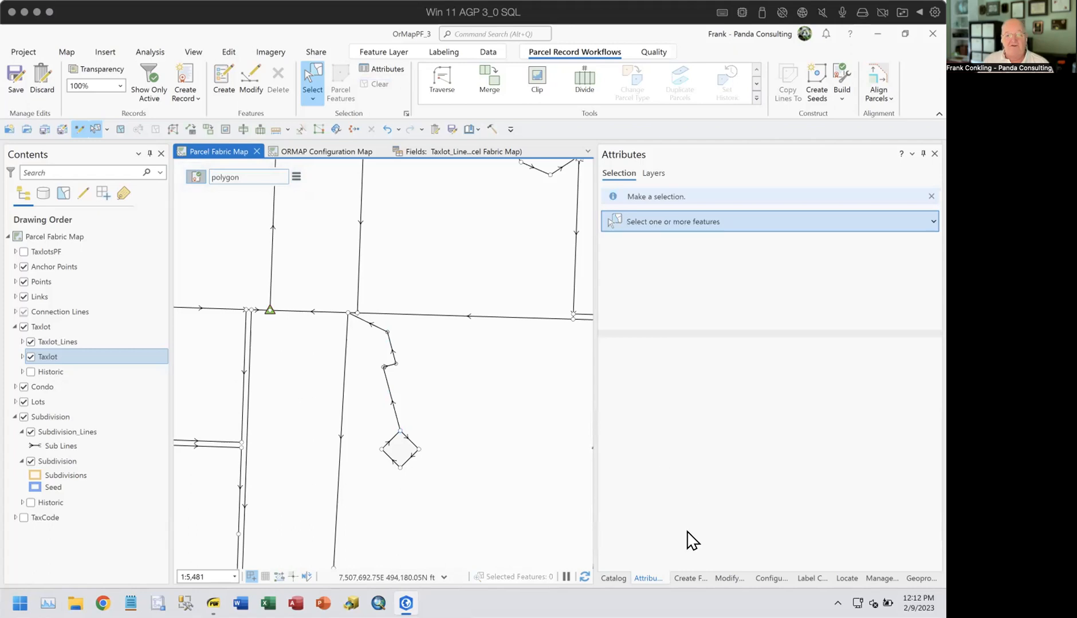
# Step: Start the Traverse tool and locate the TaxlotsFD feature dataset of TownEd.gdb in the project catalog
pyautogui.click(677, 576)
pyautogui.click(438, 86)
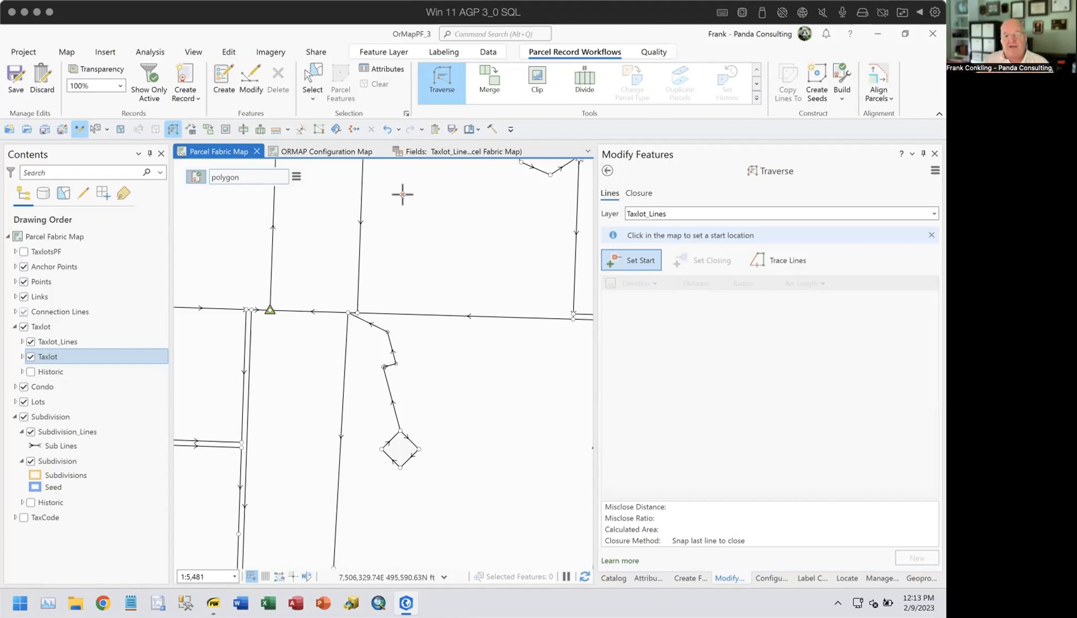
pyautogui.click(607, 578)
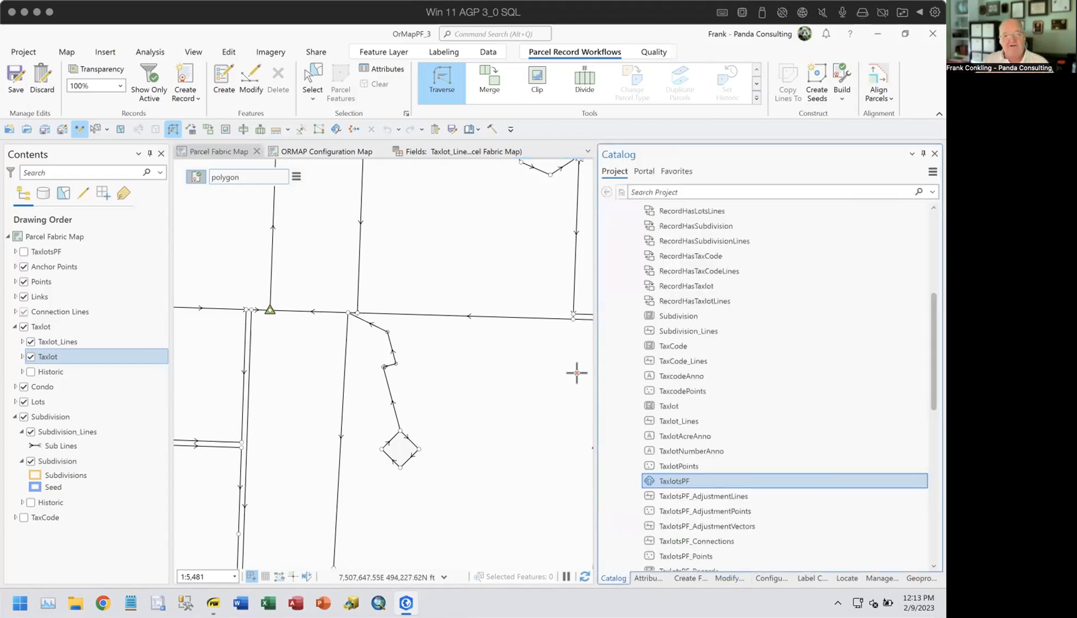
pyautogui.scroll(5, 730, 391)
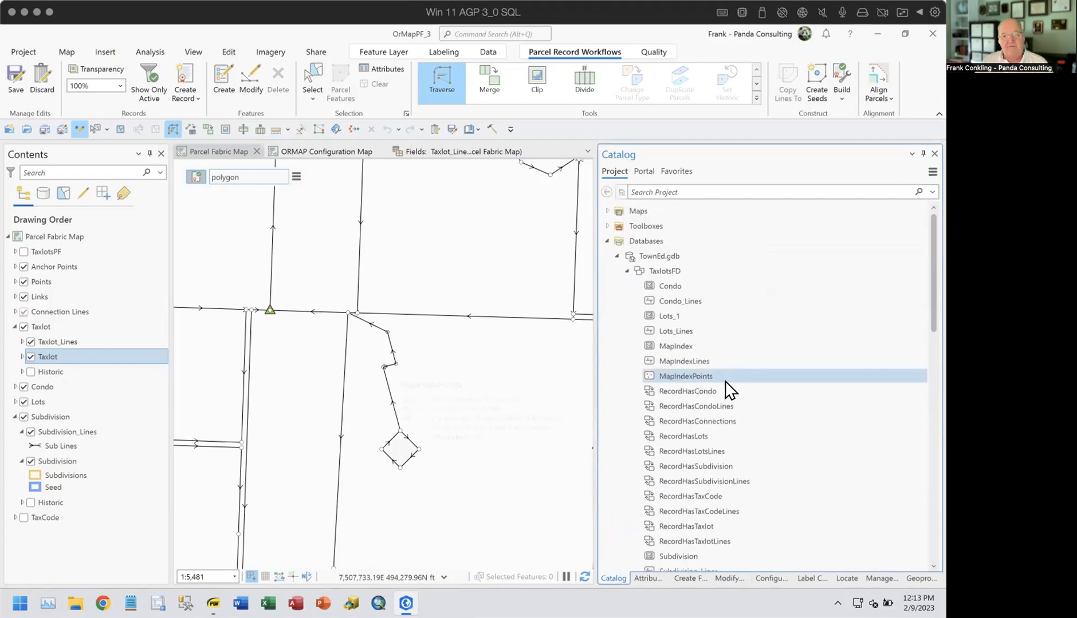
pyautogui.scroll(-1, 730, 392)
pyautogui.scroll(-2, 727, 393)
pyautogui.scroll(2, 695, 312)
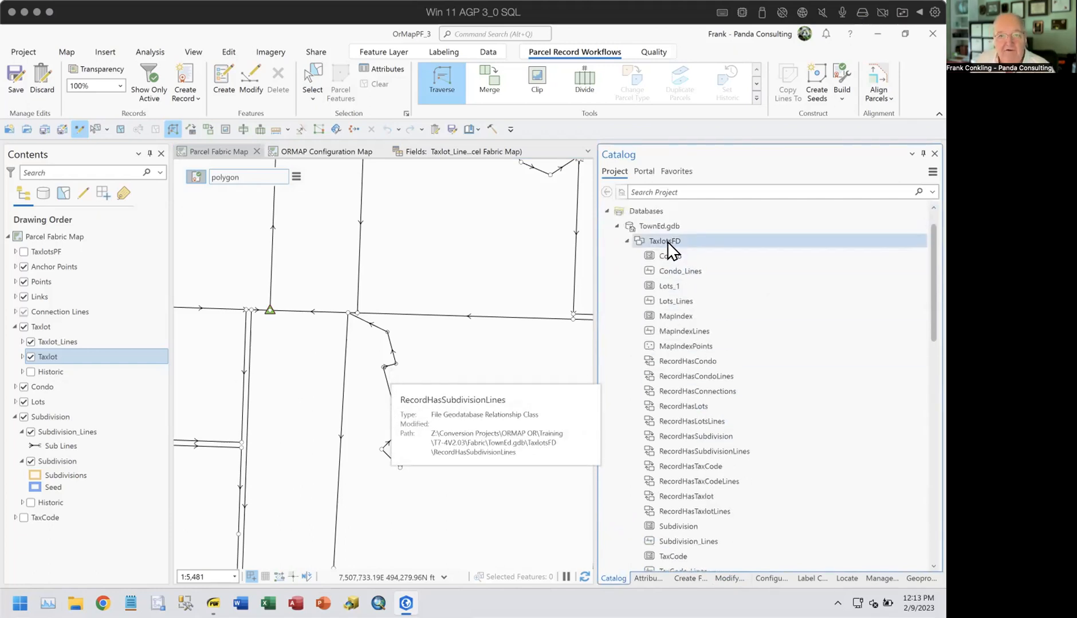
pyautogui.rightClick(668, 244)
pyautogui.moveTo(699, 252)
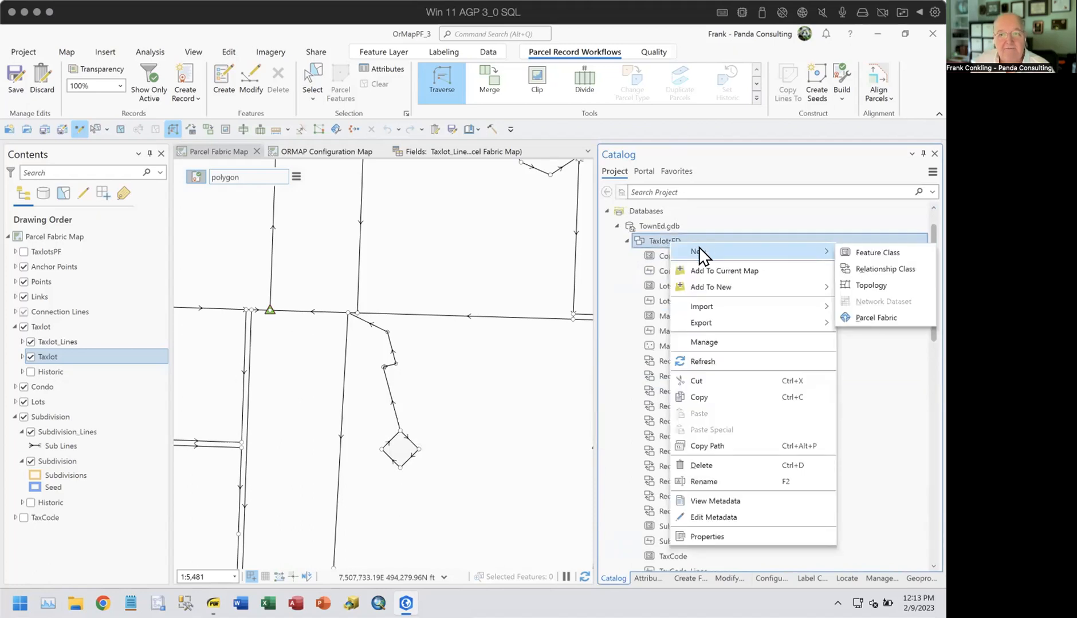
pyautogui.click(869, 253)
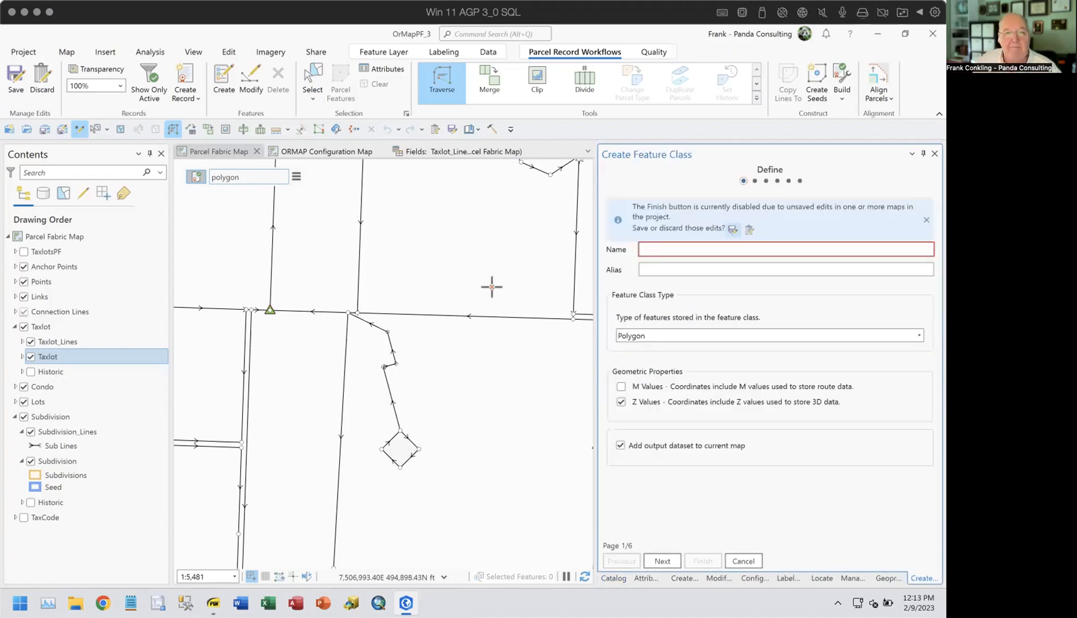
pyautogui.click(648, 249)
pyautogui.write('Constr')
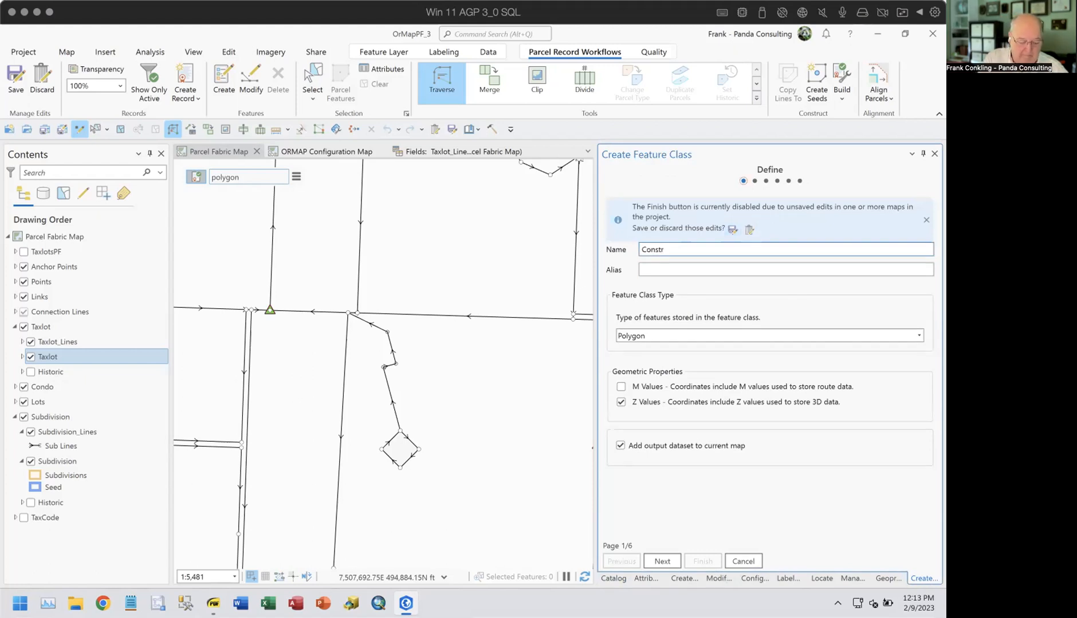
pyautogui.write('uctionLines')
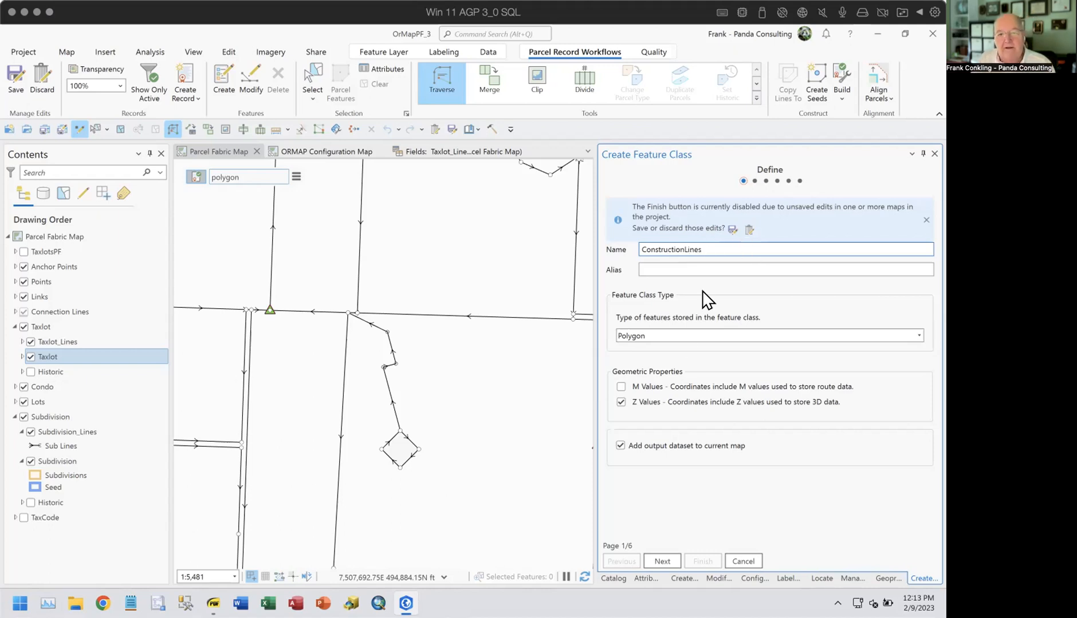
pyautogui.click(666, 344)
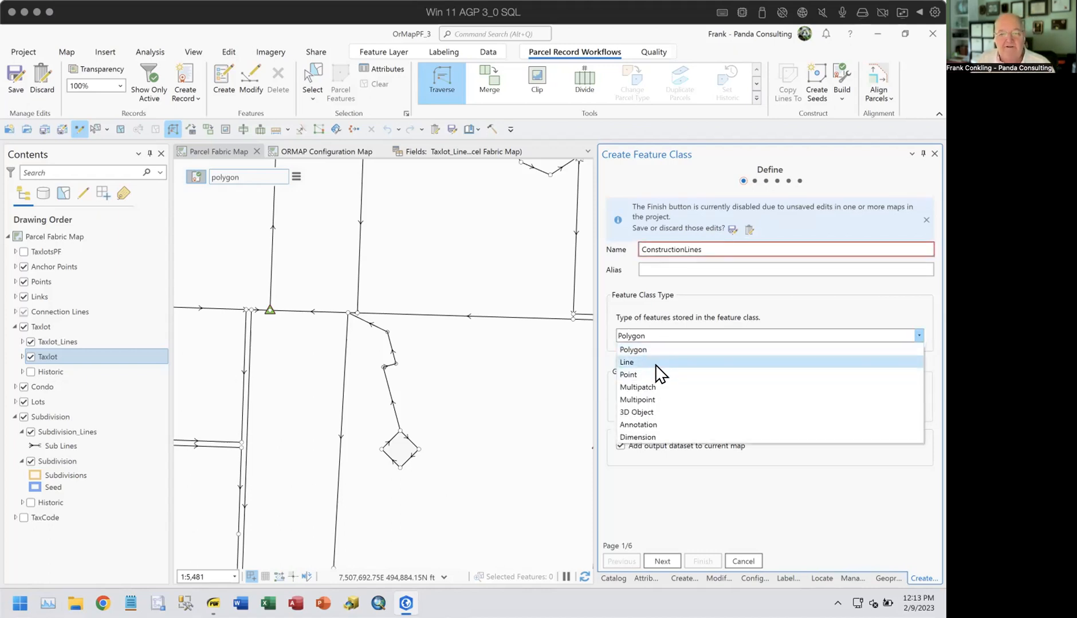
pyautogui.click(657, 361)
pyautogui.click(662, 559)
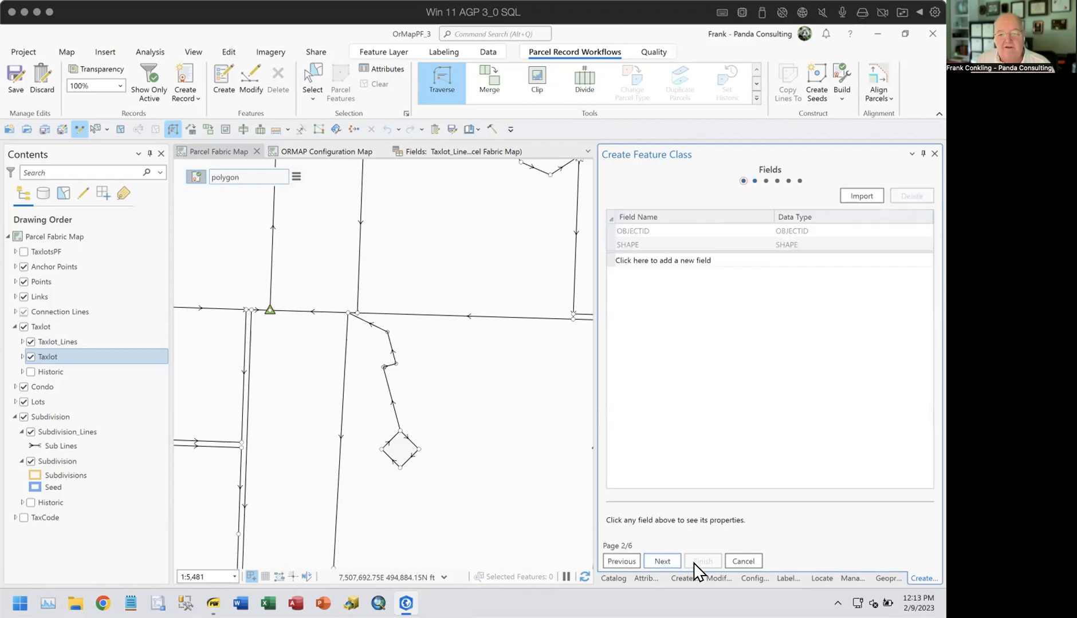
pyautogui.click(662, 560)
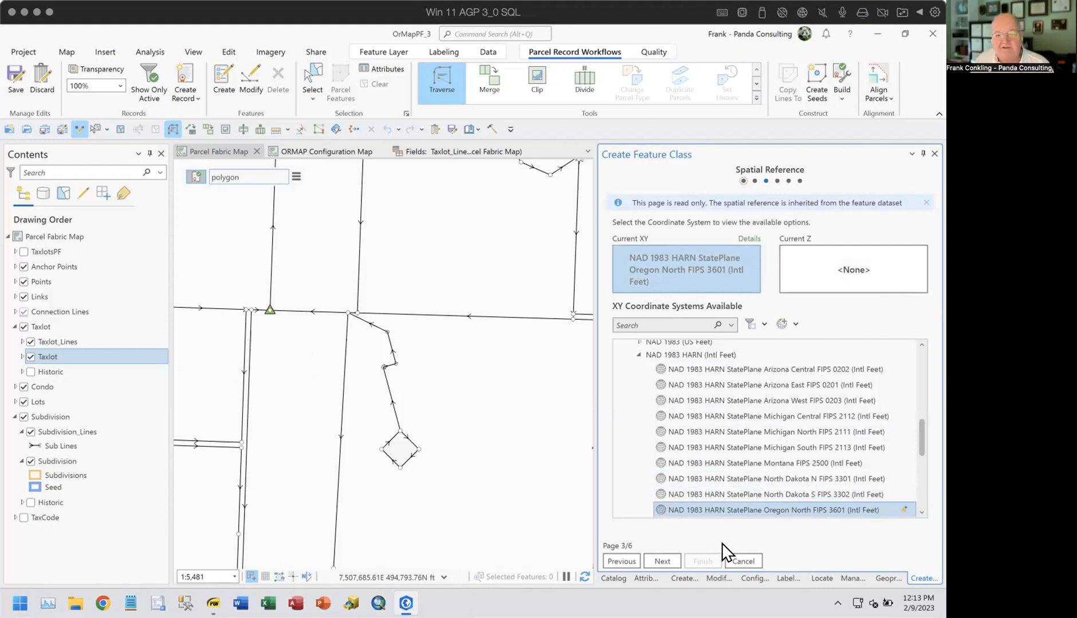
pyautogui.click(662, 561)
pyautogui.click(662, 563)
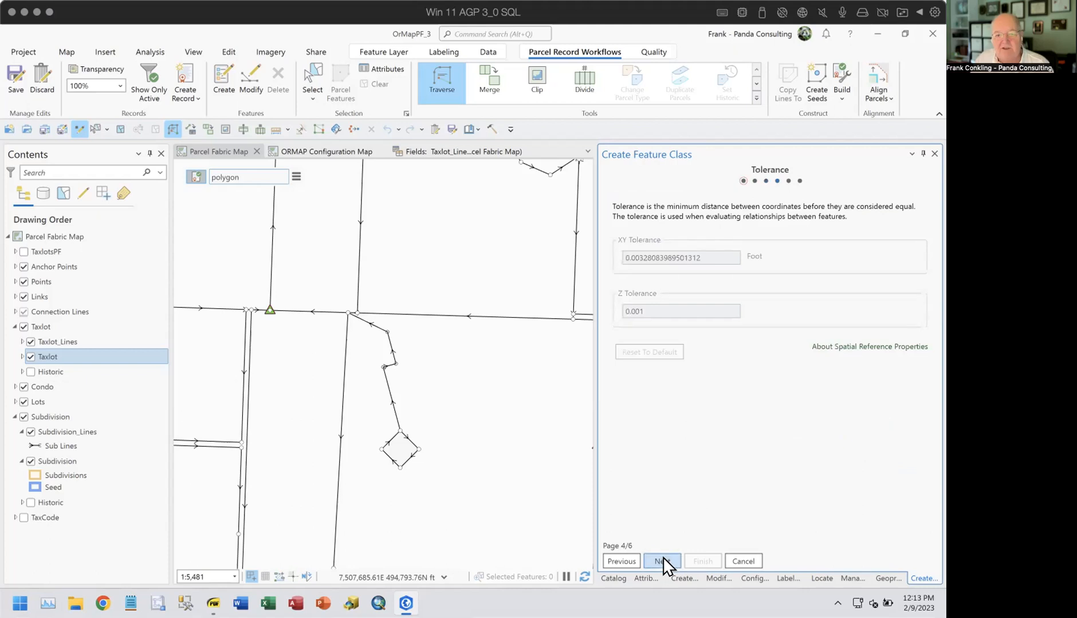
pyautogui.click(661, 562)
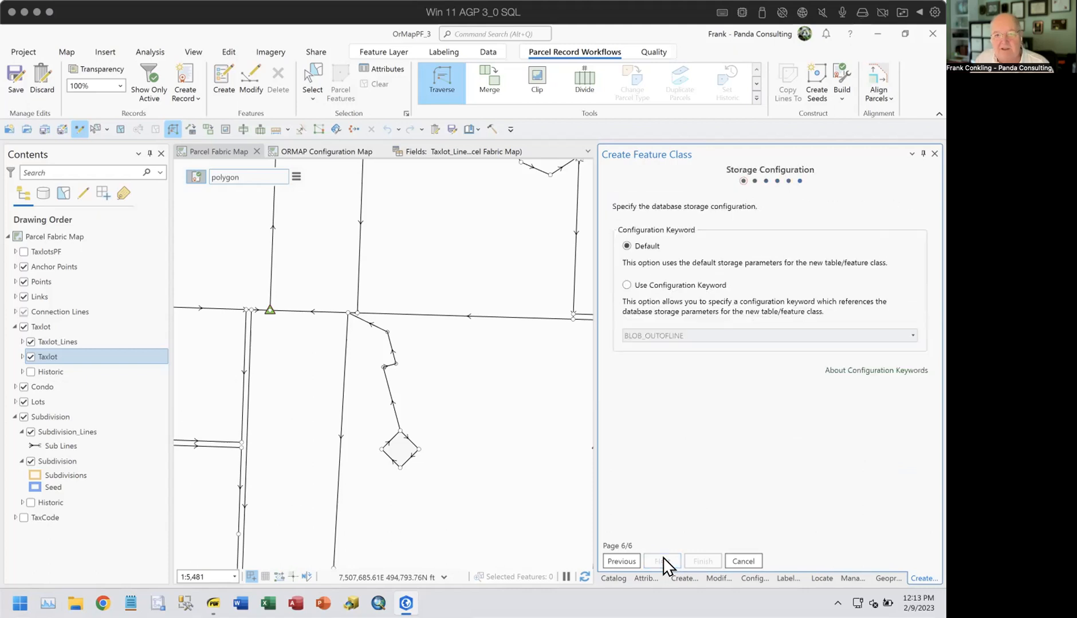
pyautogui.click(737, 560)
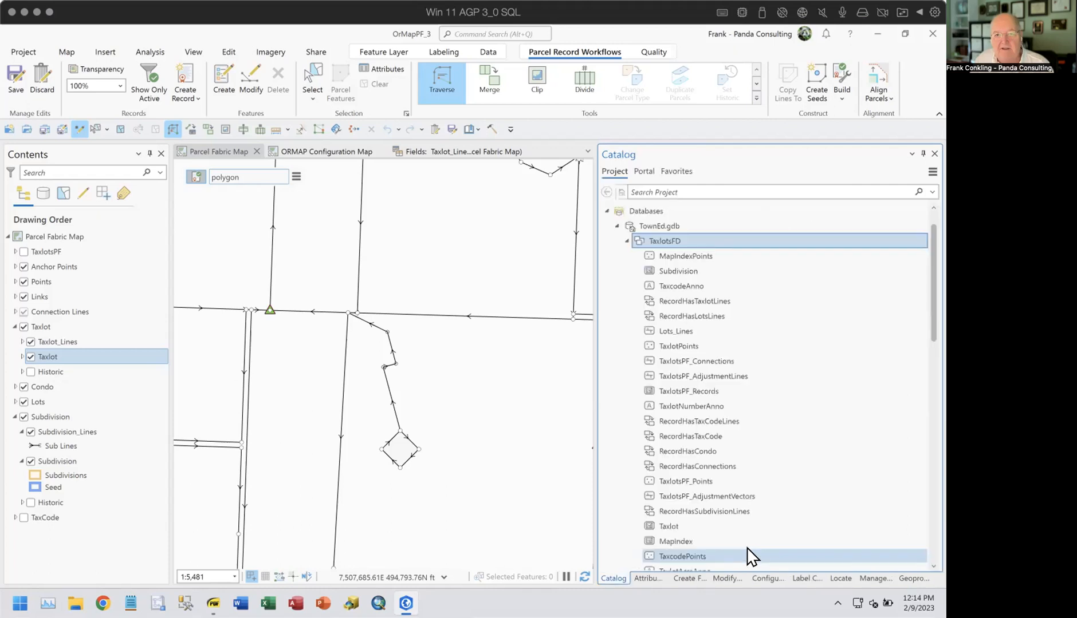
# Step: Start a new feature class in the TaxlotsFD feature dataset and save the pending map edits
pyautogui.rightClick(657, 243)
pyautogui.moveTo(694, 246)
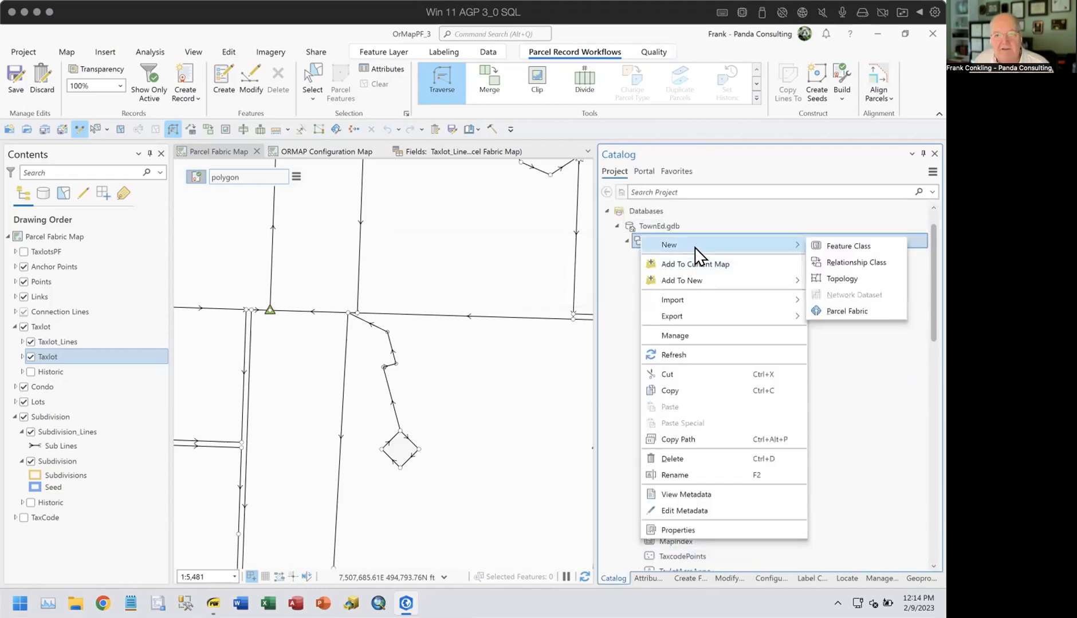
pyautogui.click(845, 245)
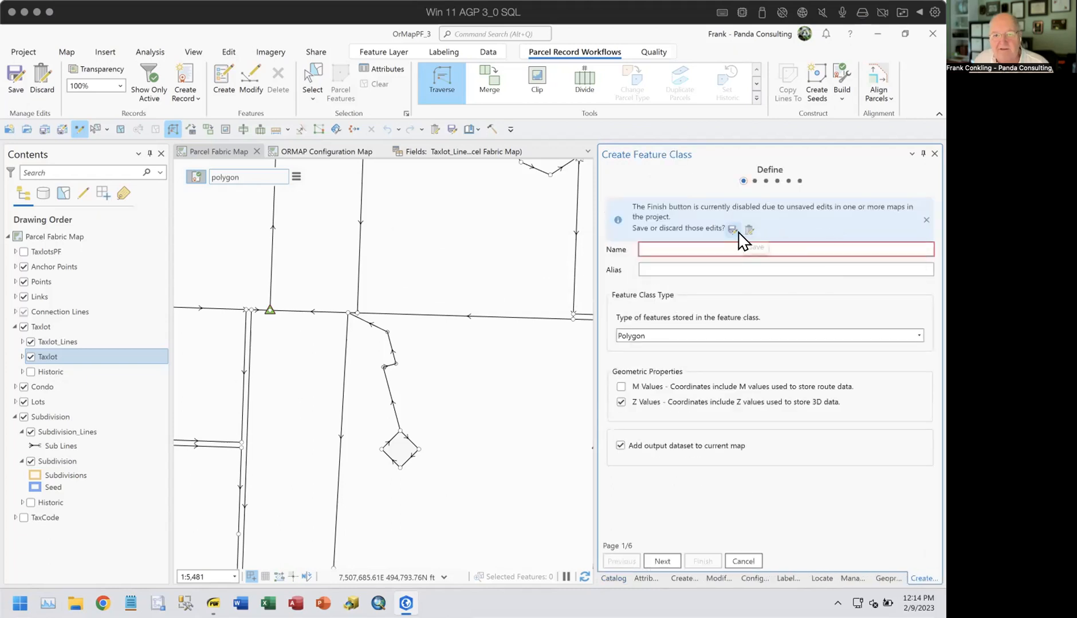
pyautogui.click(733, 229)
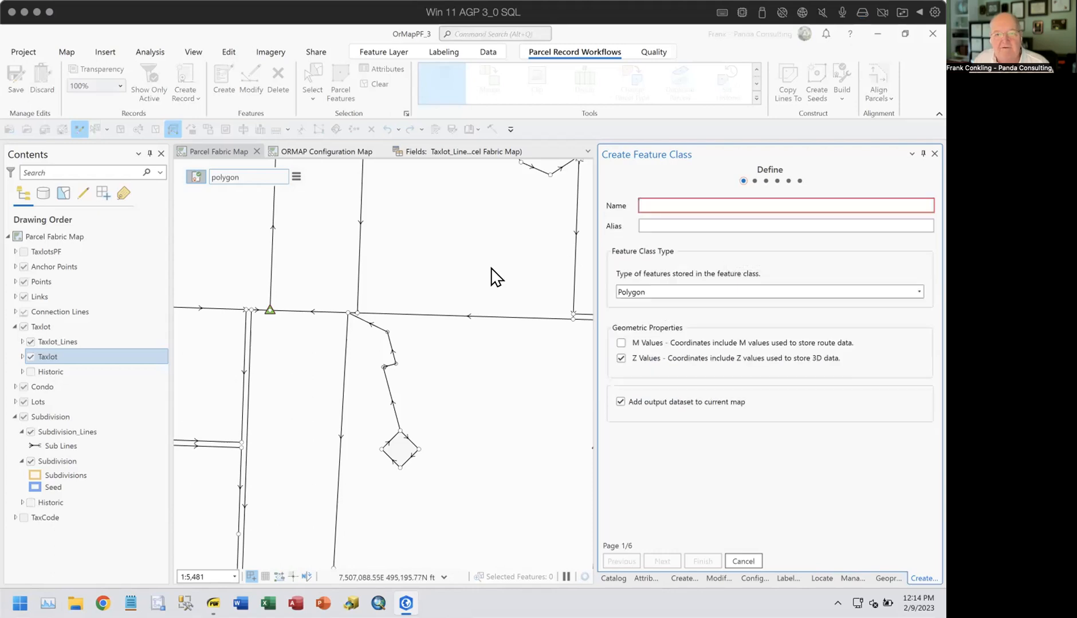
# Step: Name the new feature class ScratchLines, set its type to Line, and create it with the remaining default settings
pyautogui.click(673, 202)
pyautogui.write('Scratch')
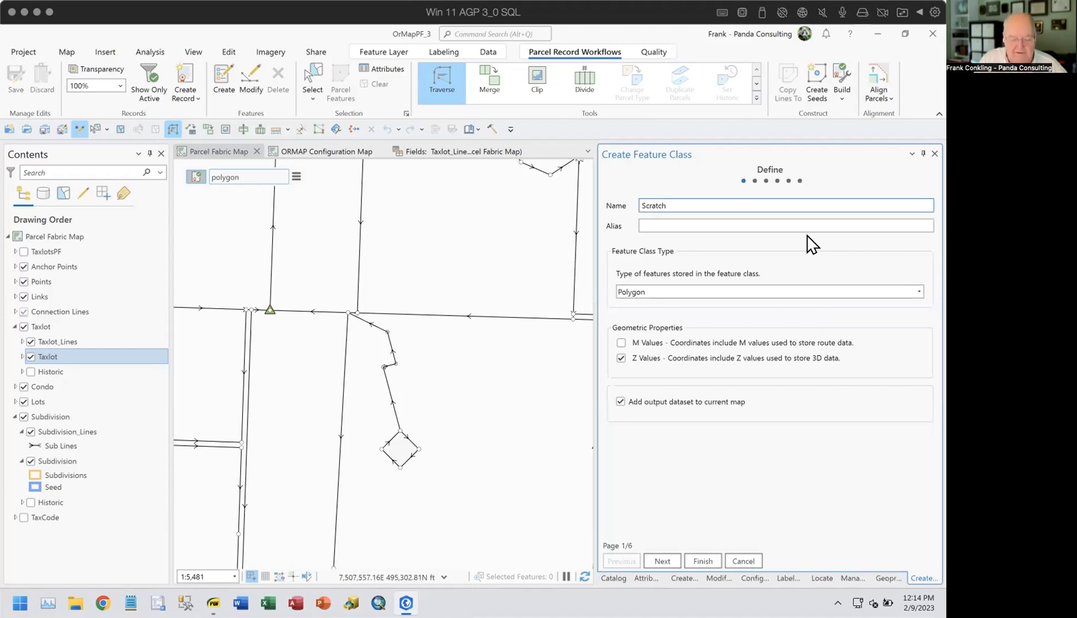
pyautogui.write('Lines')
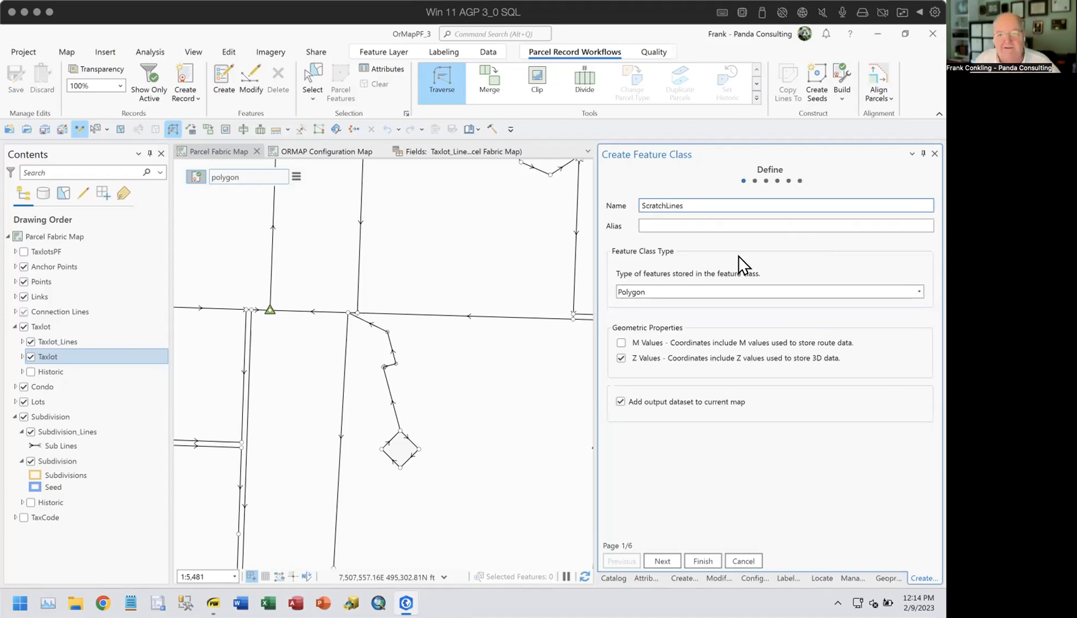
pyautogui.click(689, 291)
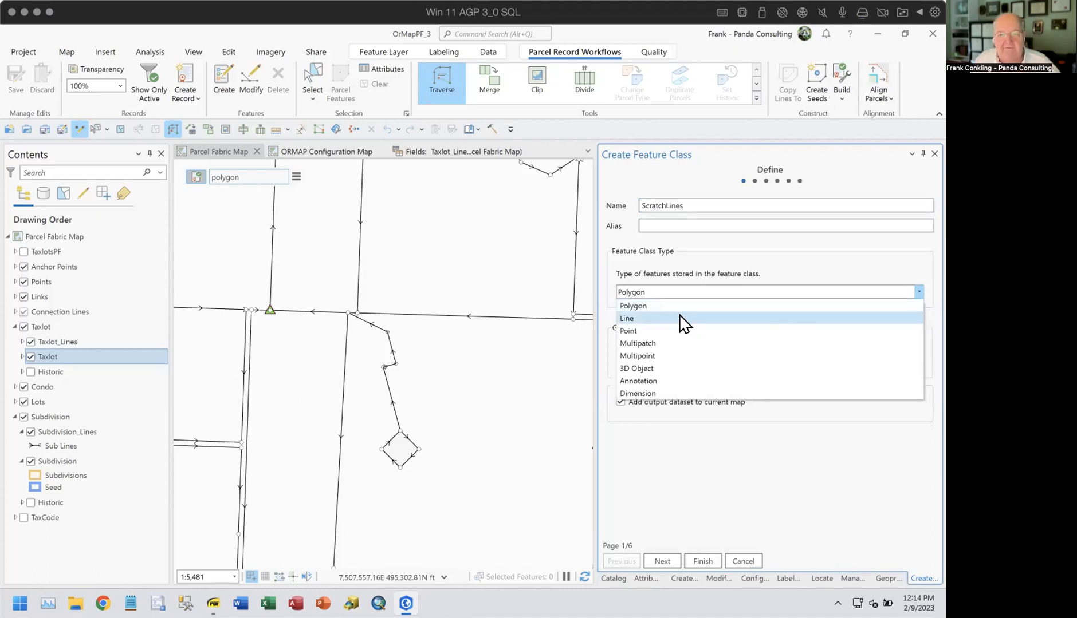
pyautogui.click(682, 319)
pyautogui.click(697, 560)
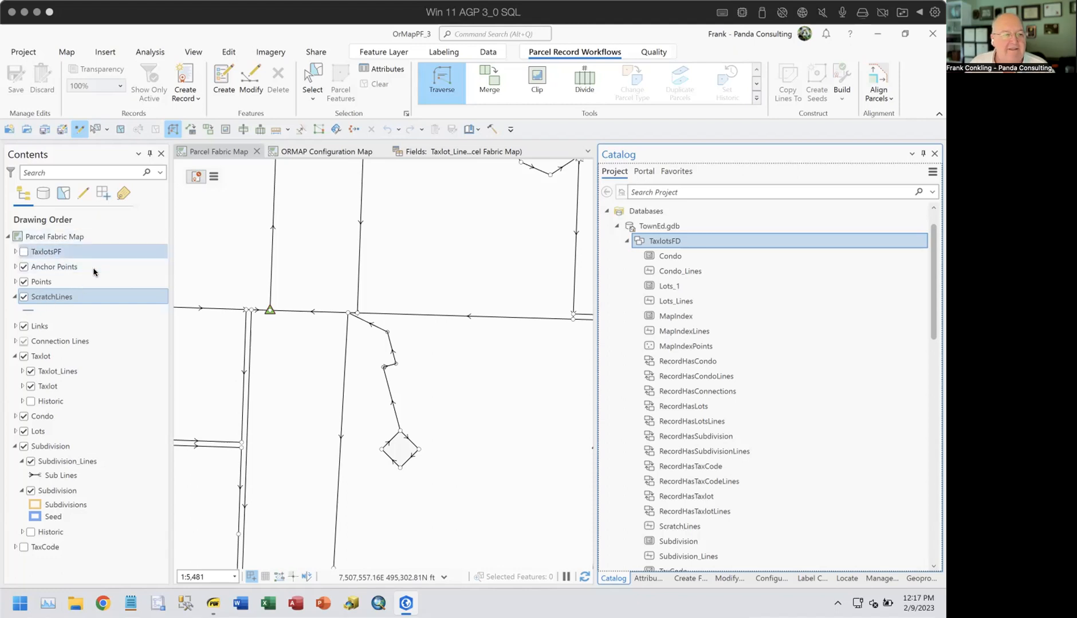
# Step: Review the field design of the ScratchLines layer, and close the ScratchLines and Taxlot_Lines field views
pyautogui.rightClick(45, 297)
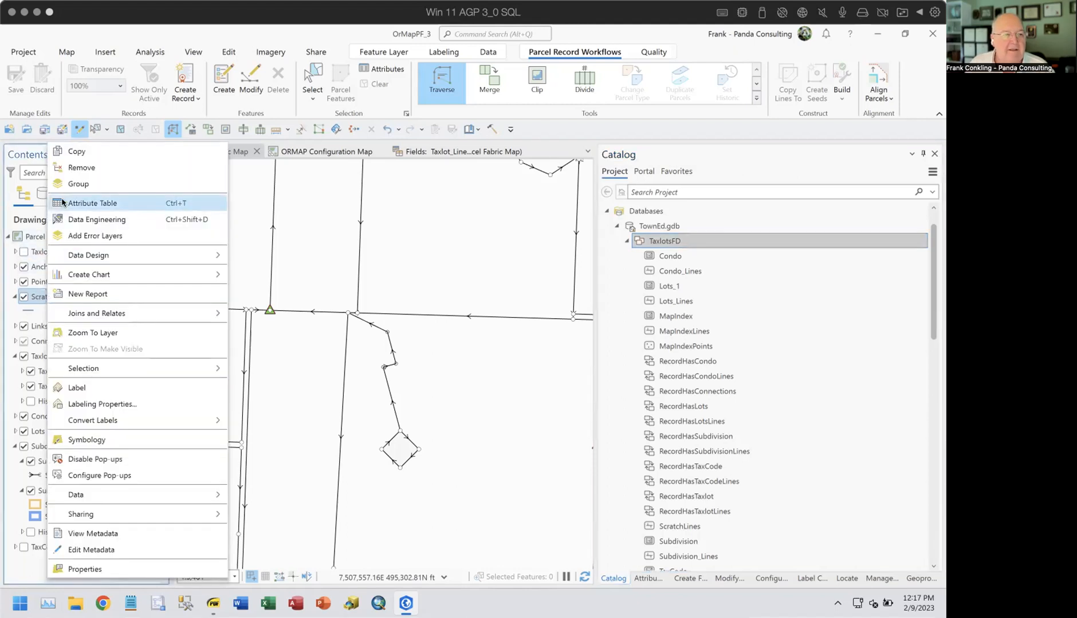
pyautogui.moveTo(79, 254)
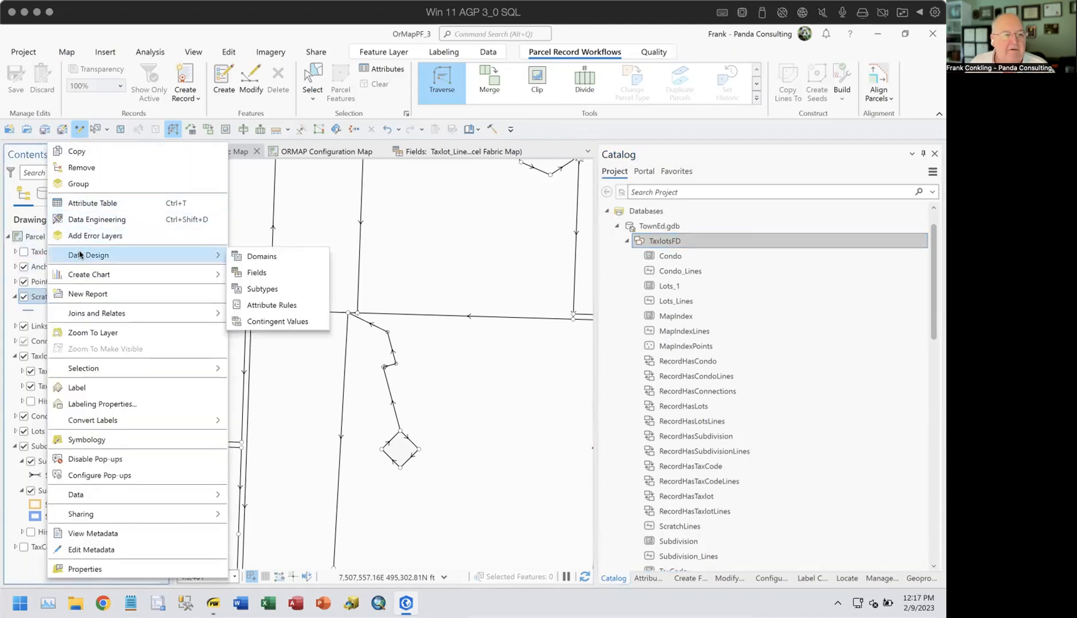
pyautogui.click(254, 272)
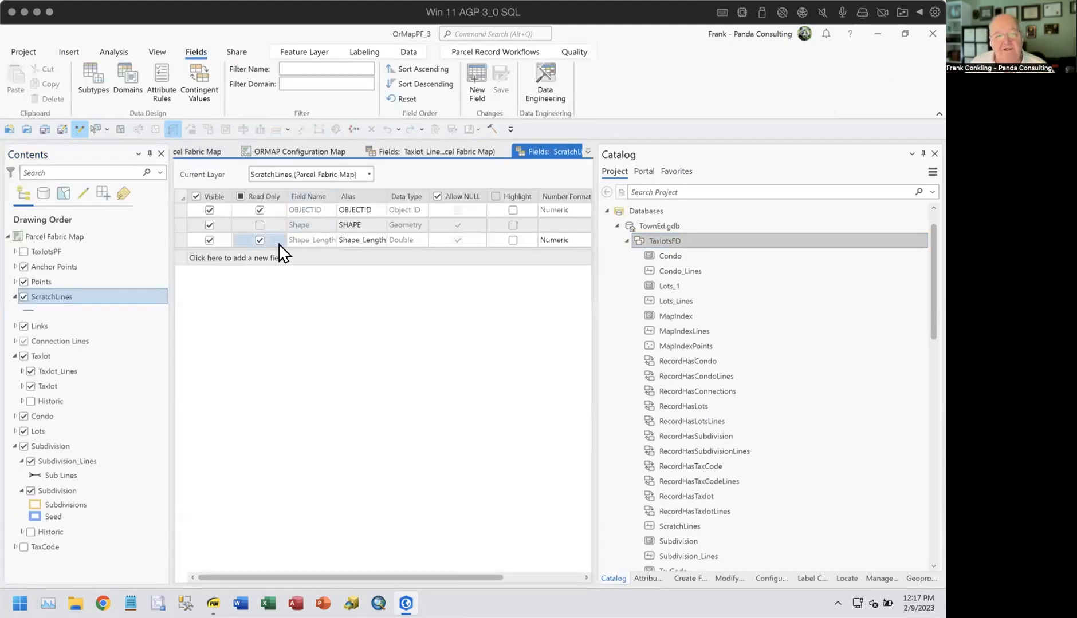
pyautogui.rightClick(548, 154)
pyautogui.click(559, 161)
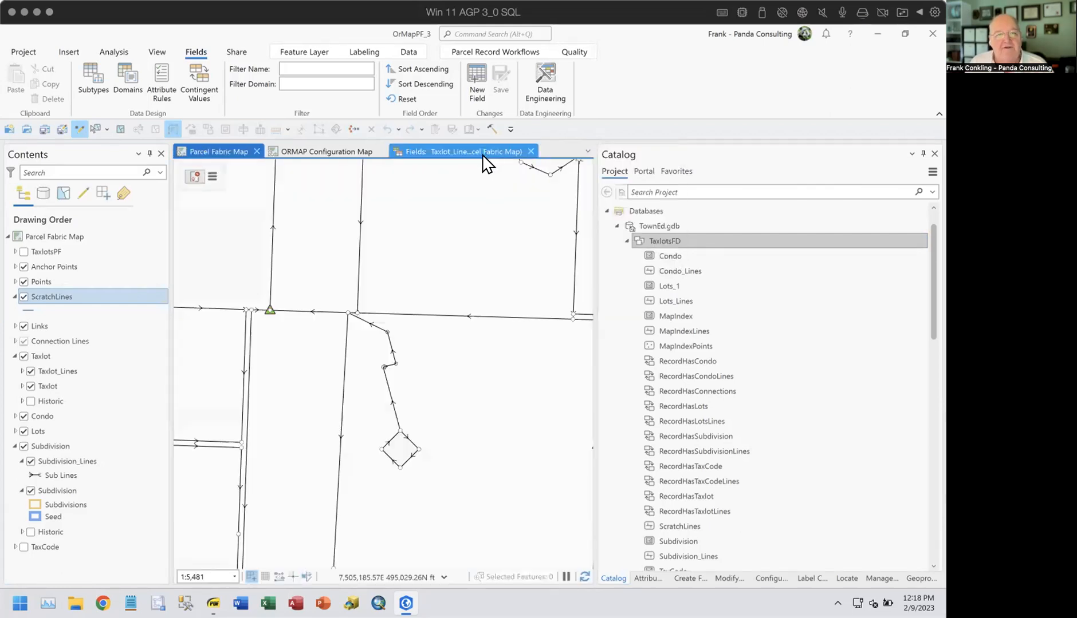
pyautogui.rightClick(521, 149)
pyautogui.click(515, 161)
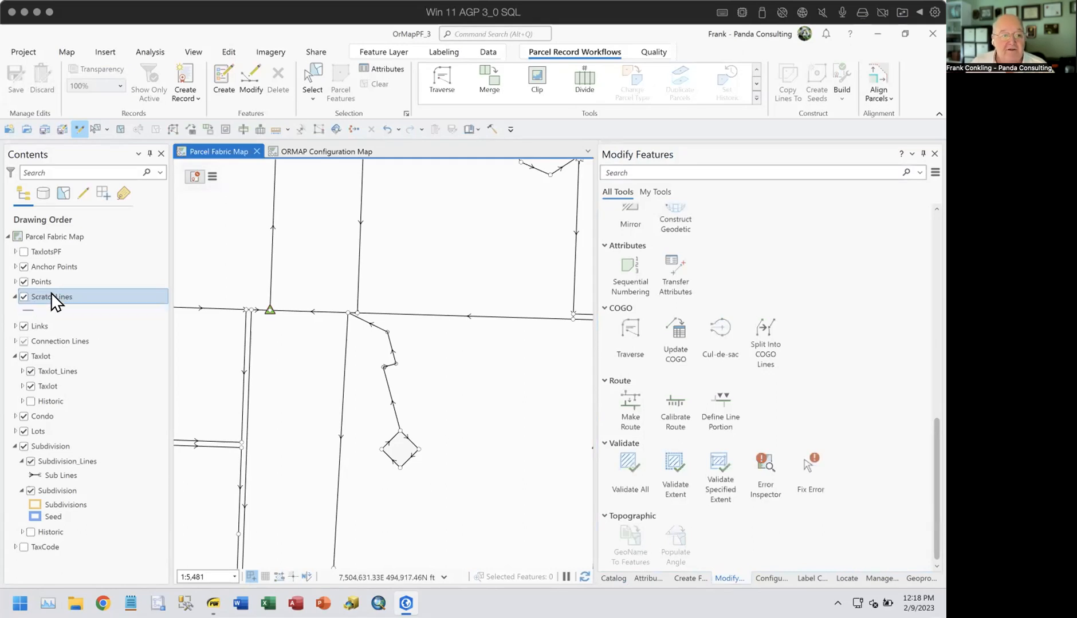
# Step: Find the Enable COGO geoprocessing tool and run it with ScratchLines as the input line features
pyautogui.click(918, 578)
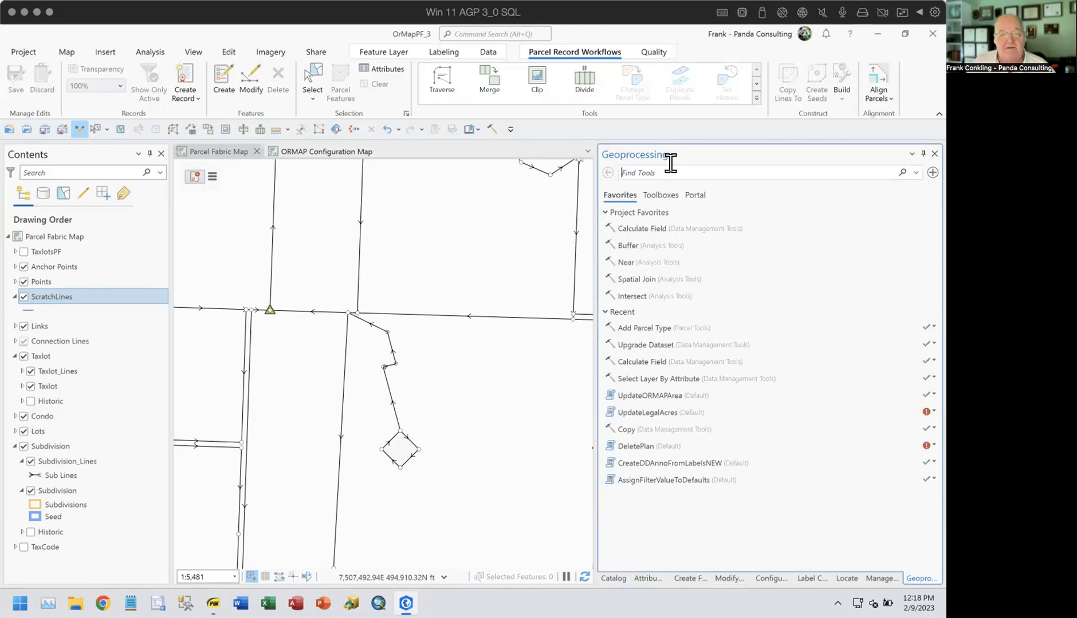
pyautogui.write('enable cogo')
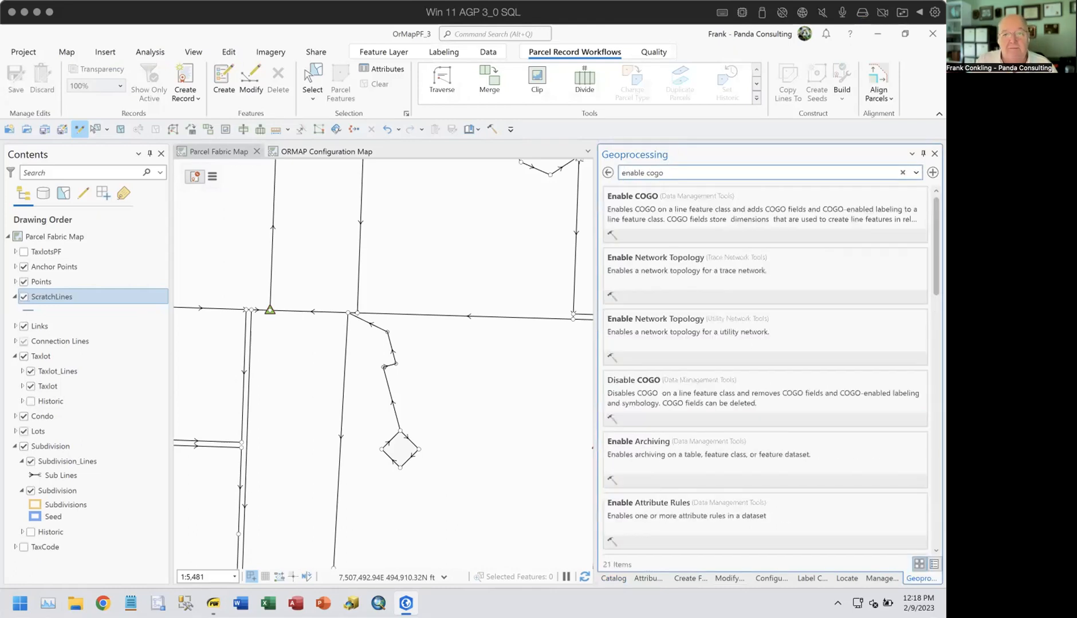
pyautogui.click(655, 196)
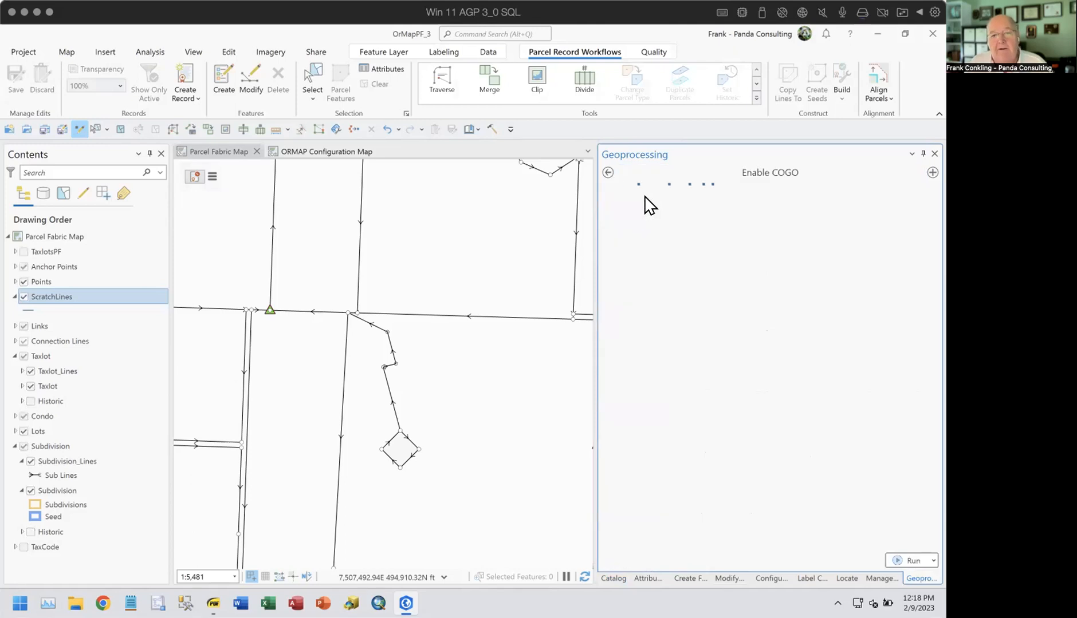
pyautogui.click(915, 242)
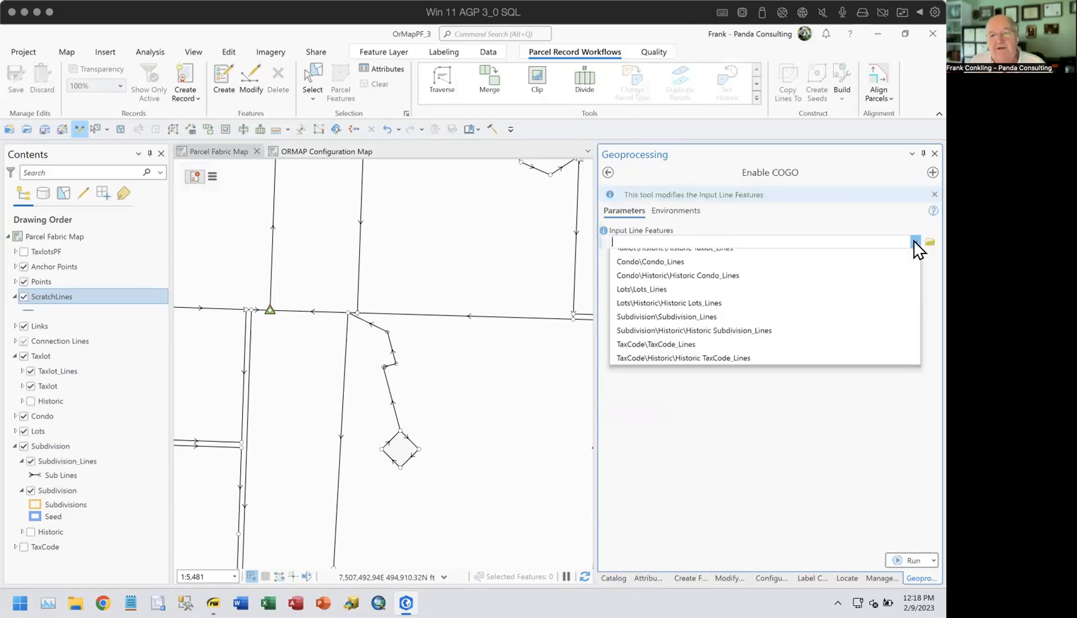
pyautogui.click(742, 258)
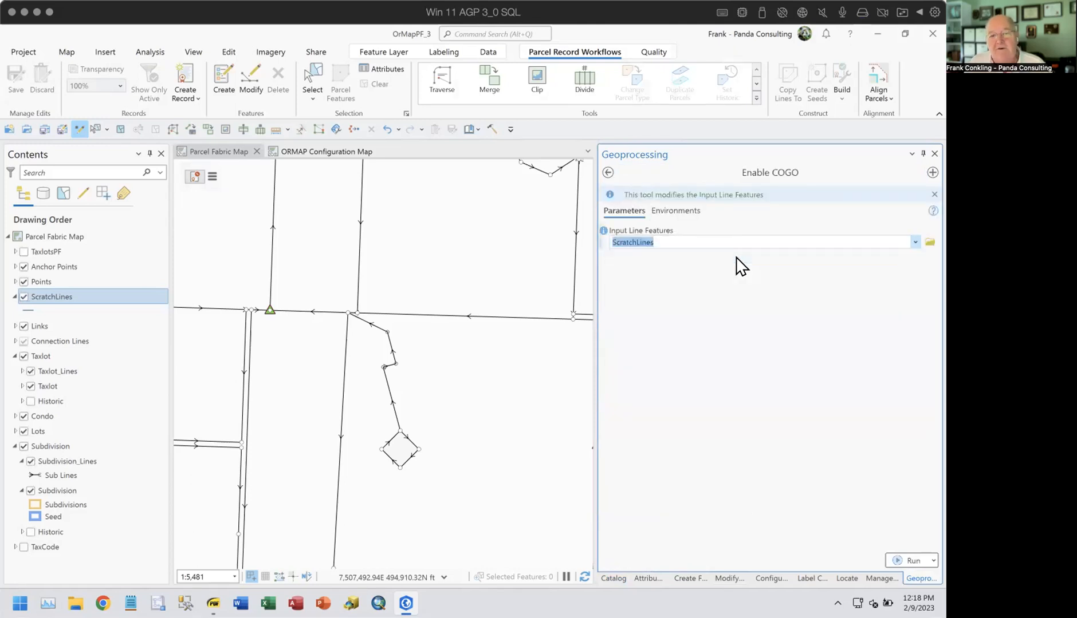
pyautogui.click(910, 559)
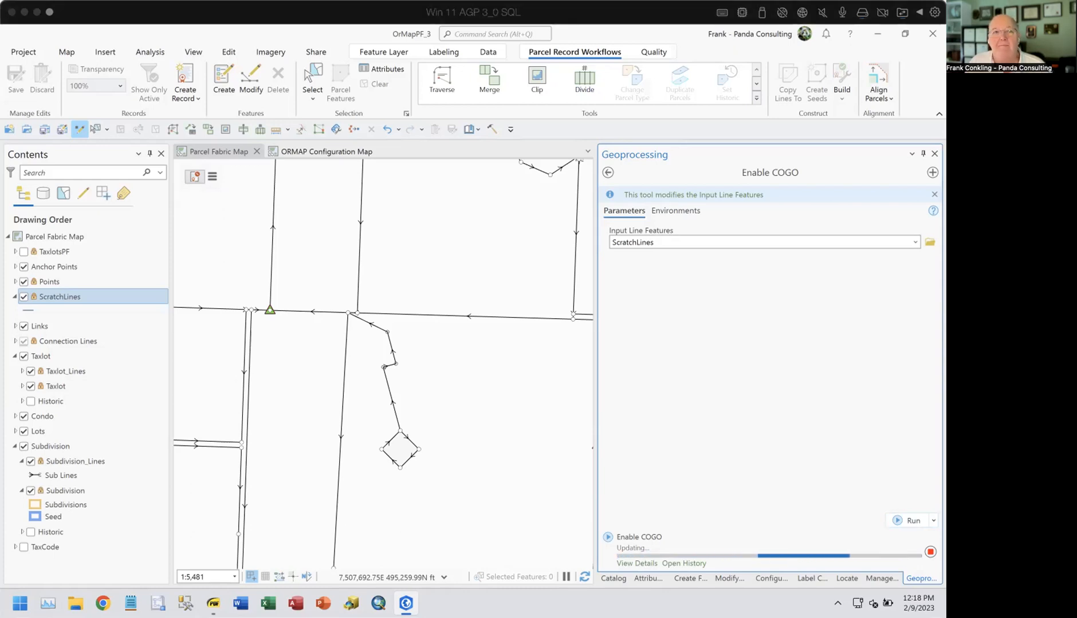
pyautogui.click(490, 8)
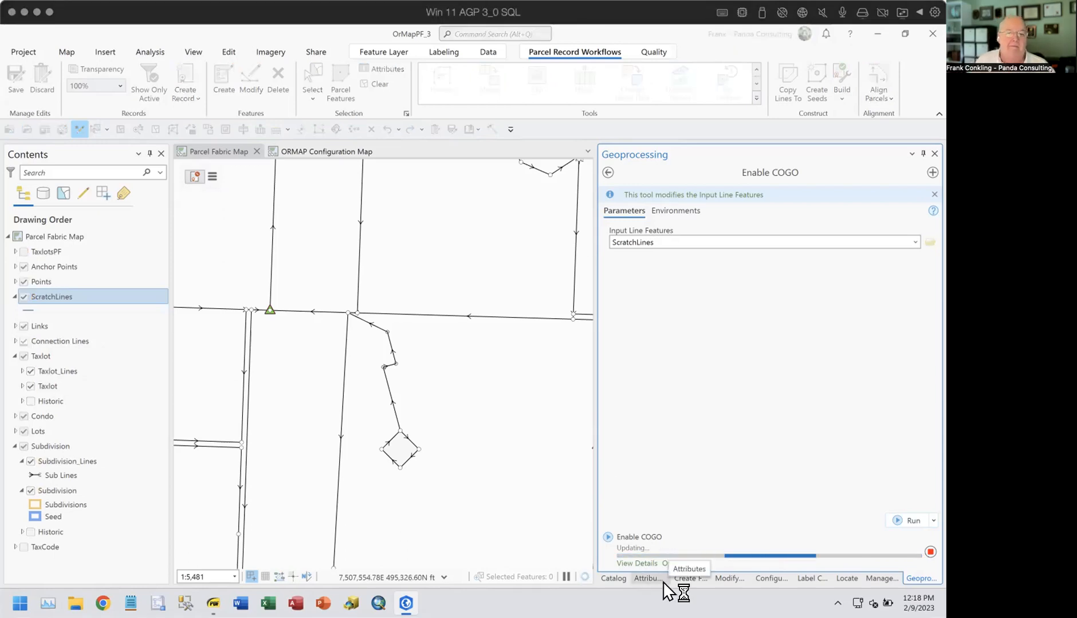
pyautogui.moveTo(804, 532)
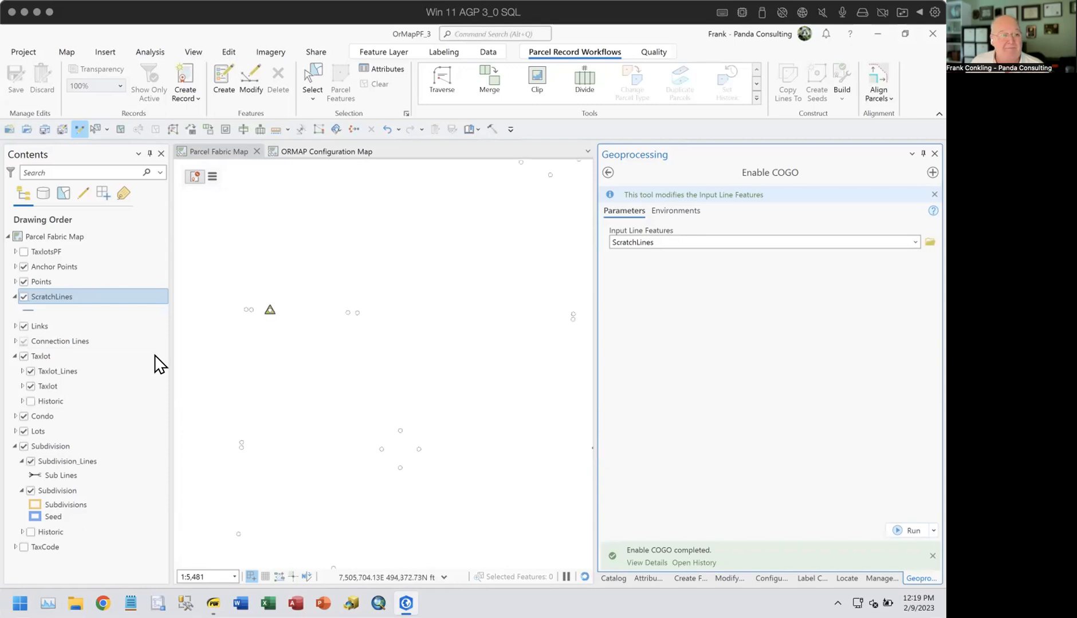
# Step: Examine the COGO fields in the field design of ScratchLines and close the view
pyautogui.rightClick(53, 297)
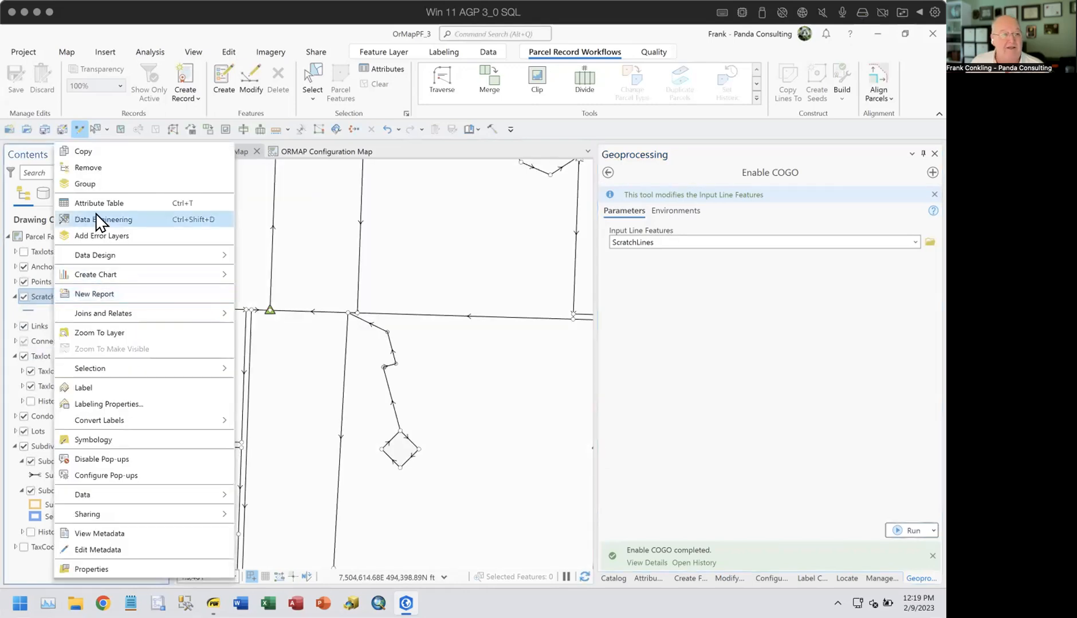
pyautogui.moveTo(119, 257)
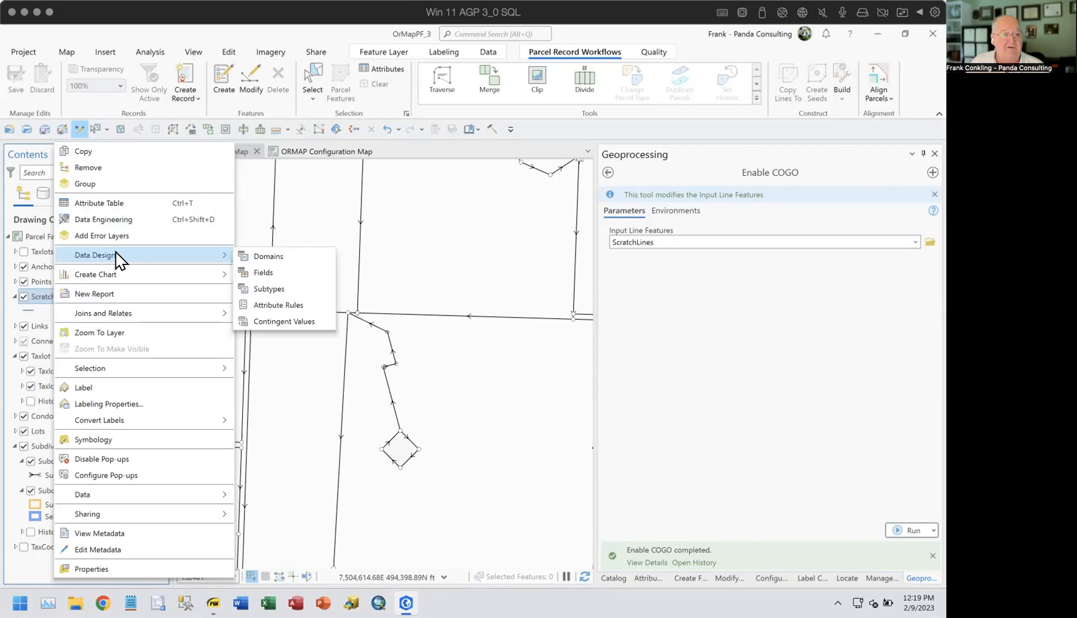
pyautogui.click(259, 273)
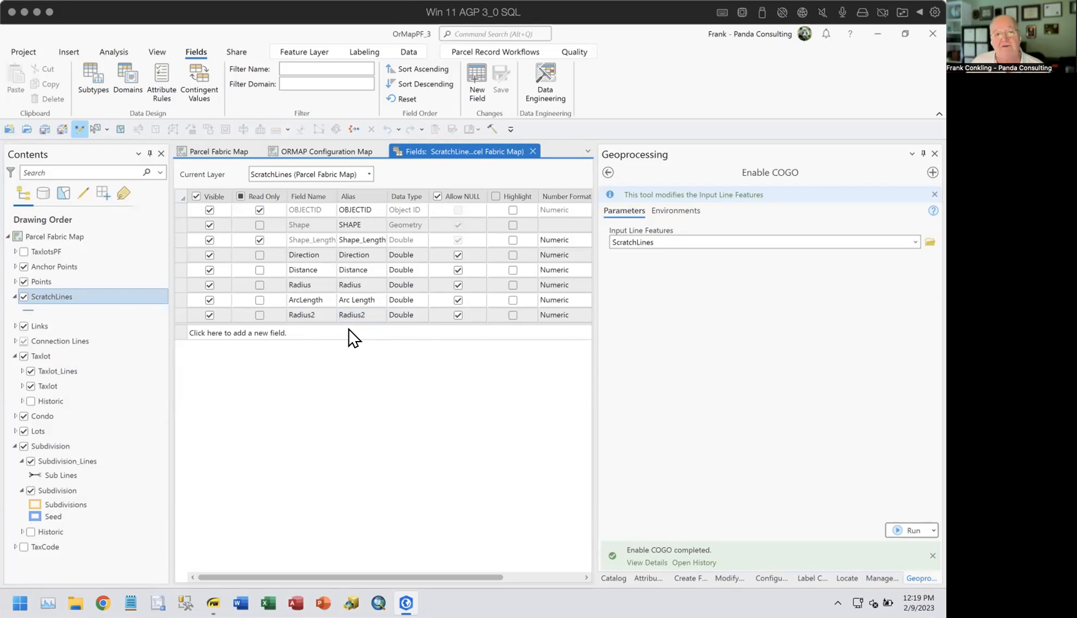
pyautogui.click(532, 151)
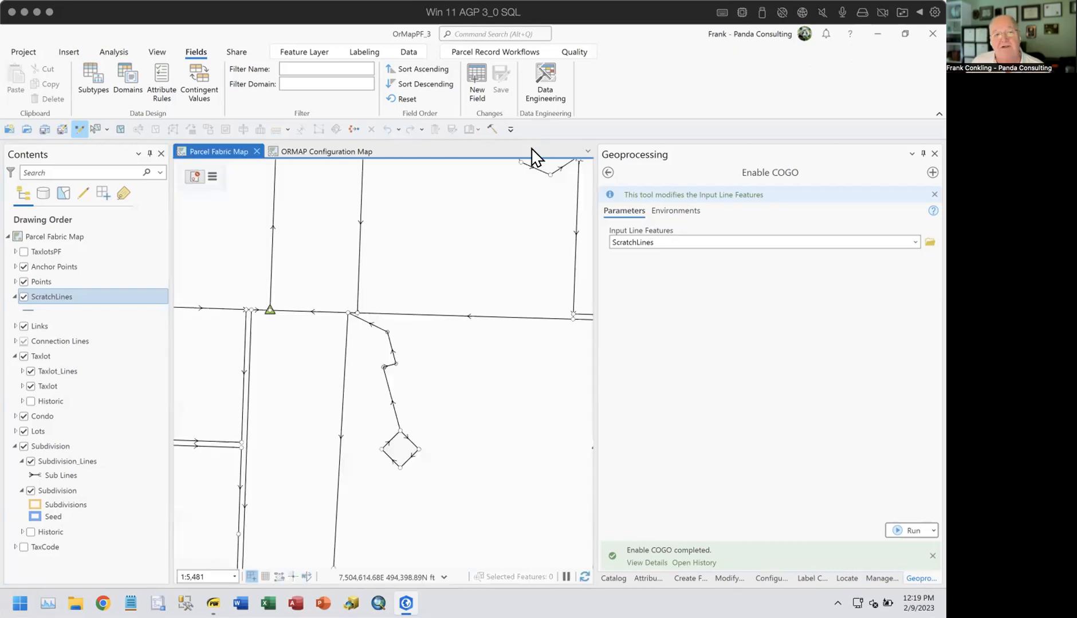
# Step: Remove the ScratchLines layer from the map and add it again from the TaxlotsFD feature dataset
pyautogui.rightClick(50, 297)
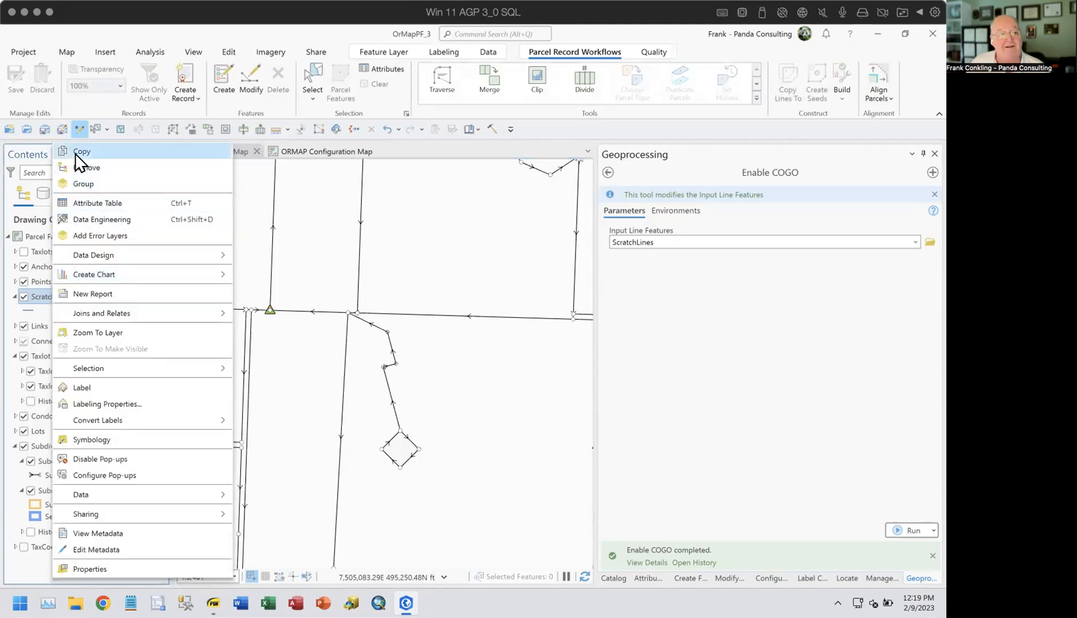
pyautogui.click(81, 165)
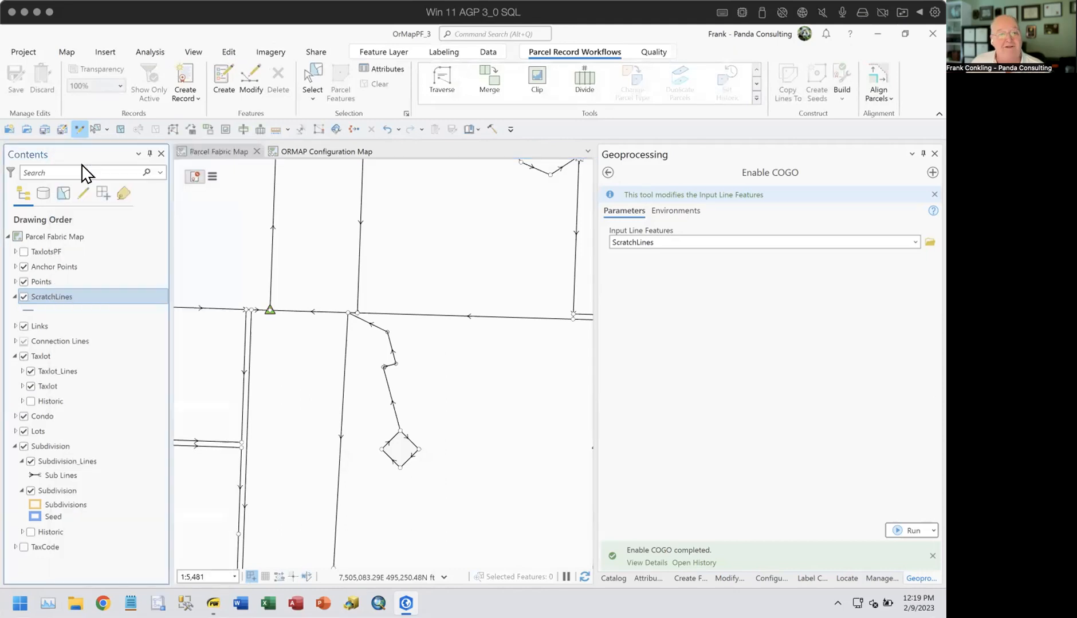
pyautogui.click(611, 578)
pyautogui.scroll(-3, 767, 412)
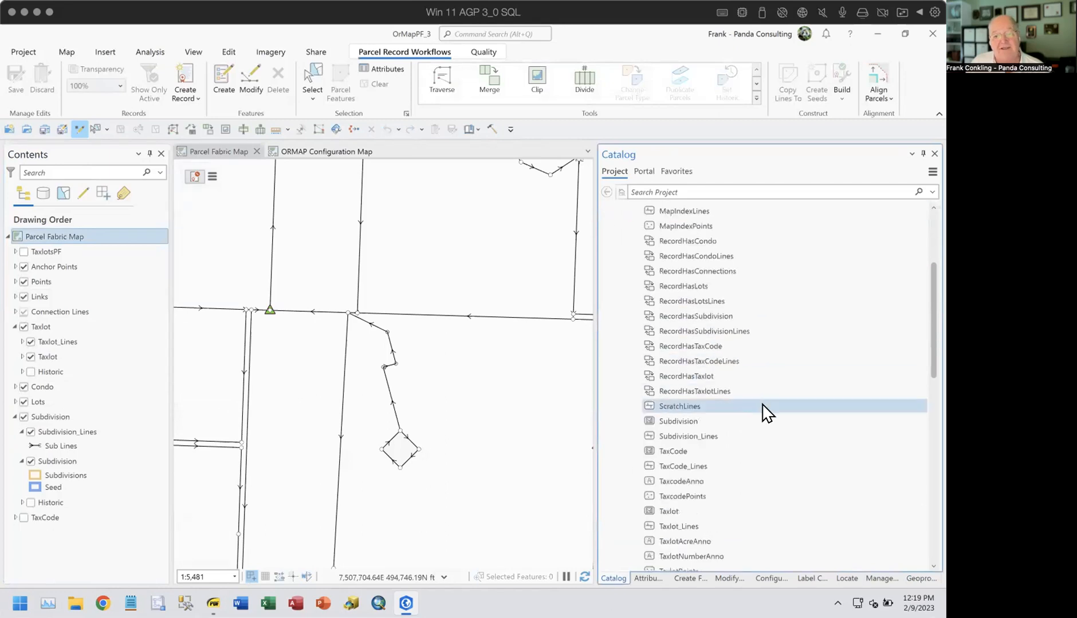
pyautogui.moveTo(760, 409)
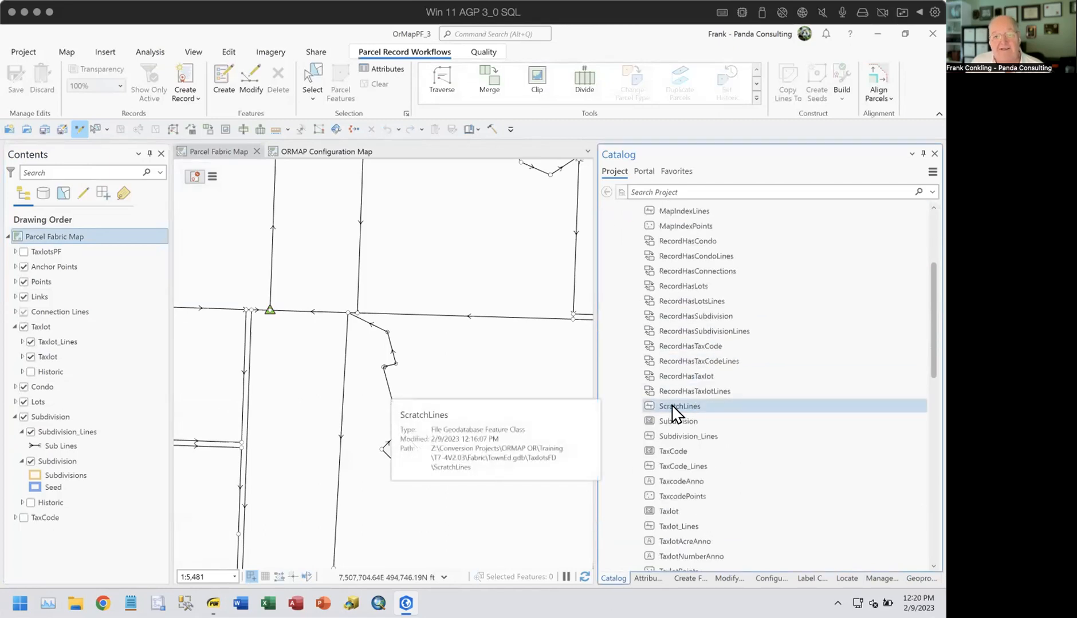
pyautogui.moveTo(673, 411); pyautogui.dragTo(484, 367)
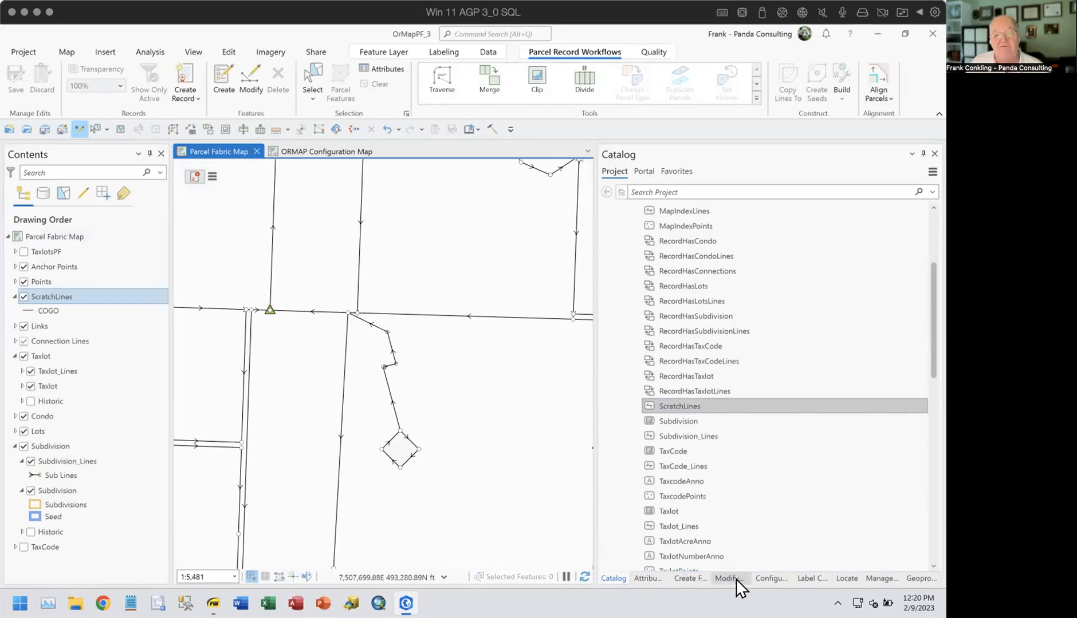
# Step: Start the Traverse tool and narrow its pane to give the map more room
pyautogui.click(642, 577)
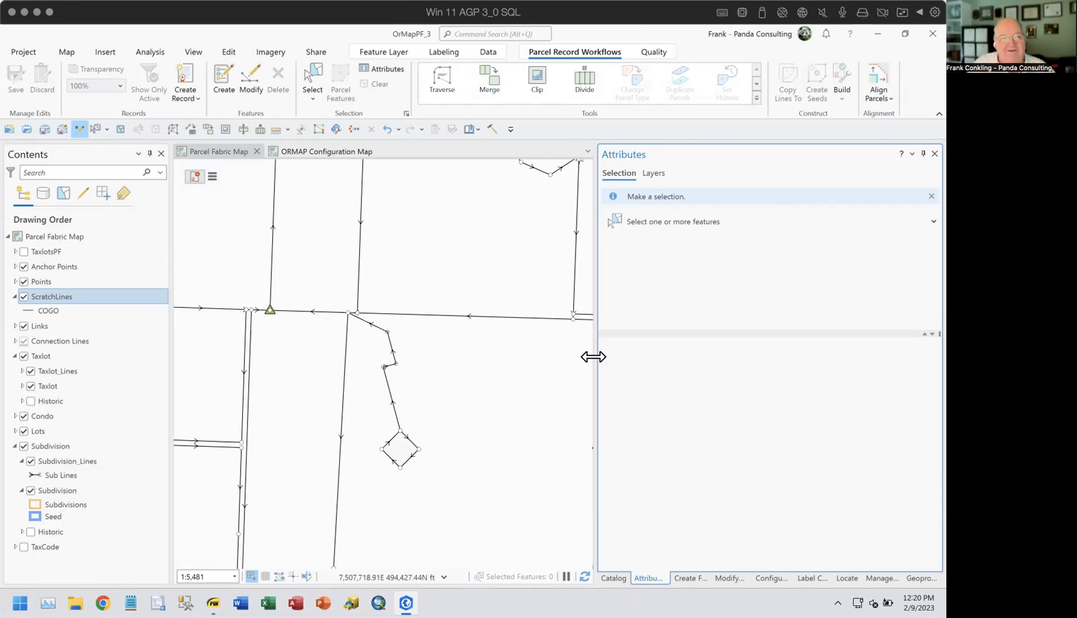
pyautogui.click(443, 80)
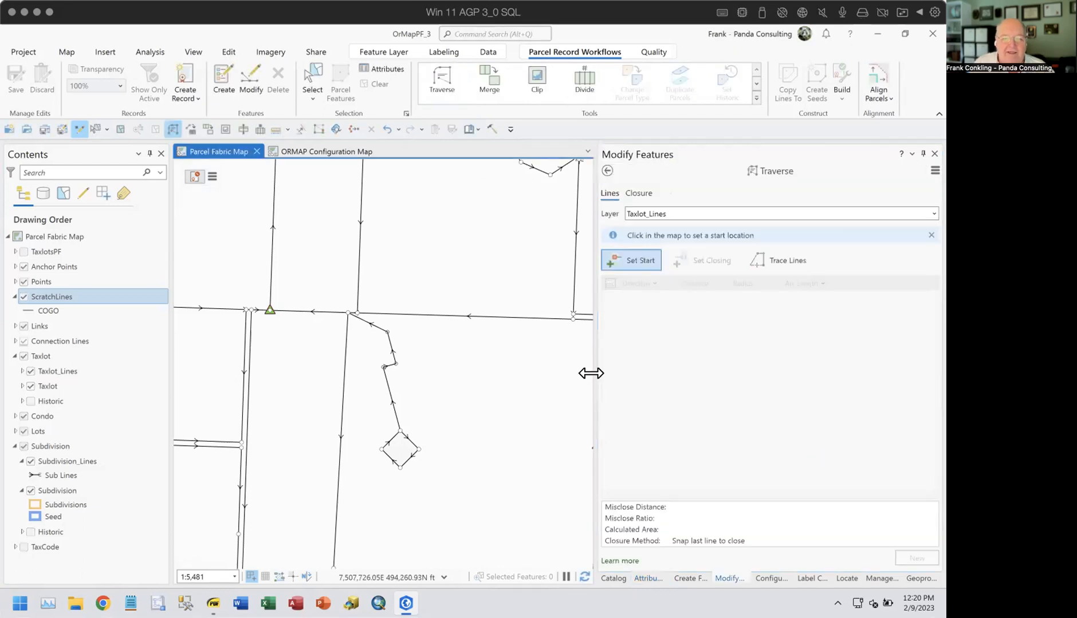
pyautogui.moveTo(590, 373); pyautogui.dragTo(635, 376)
pyautogui.scroll(3, 466, 351)
pyautogui.scroll(-3, 460, 368)
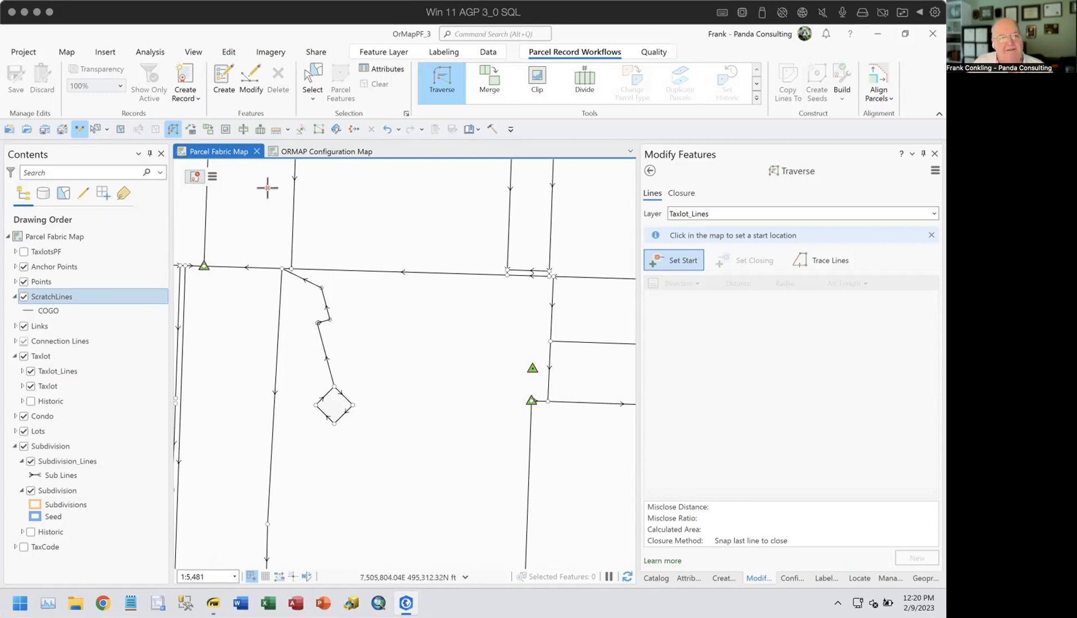
# Step: Locate the Ground To Grid correction controls for editing and for the current map
pyautogui.click(230, 54)
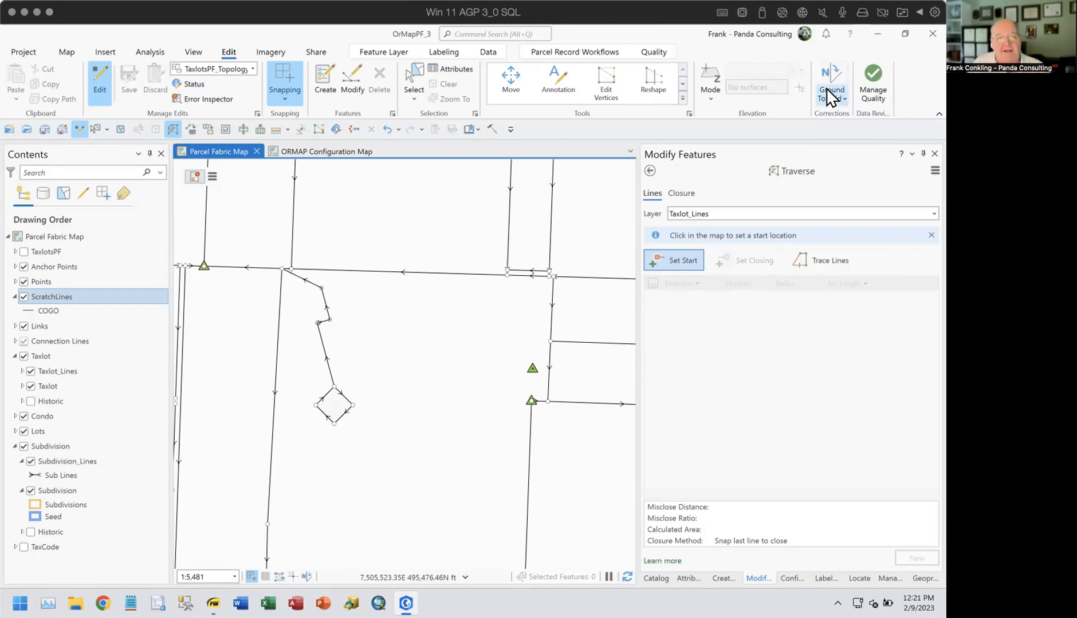
pyautogui.click(581, 53)
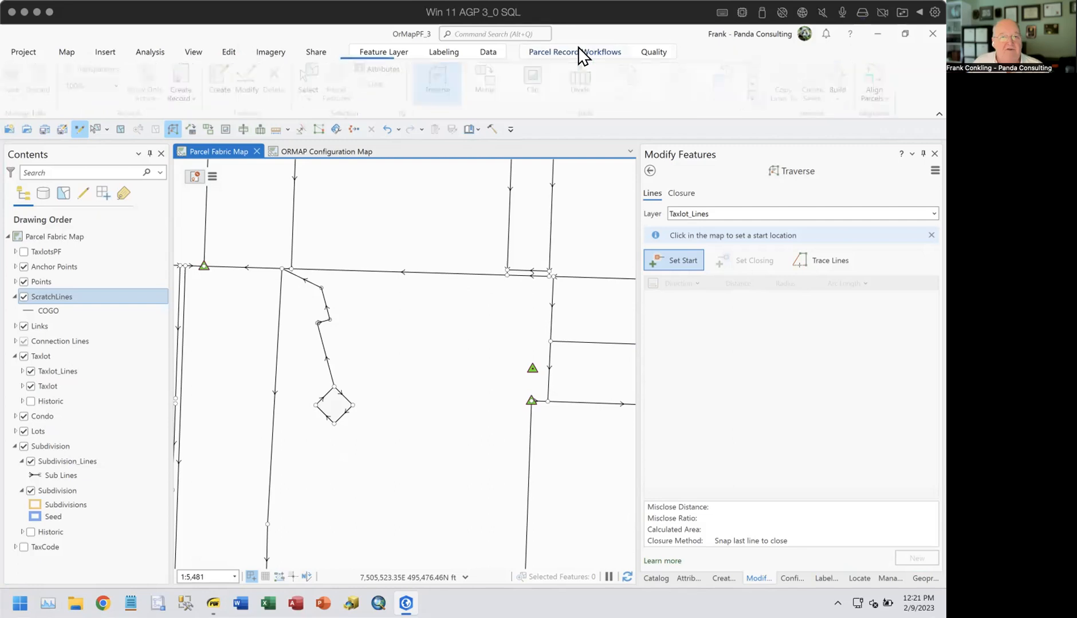
pyautogui.click(300, 576)
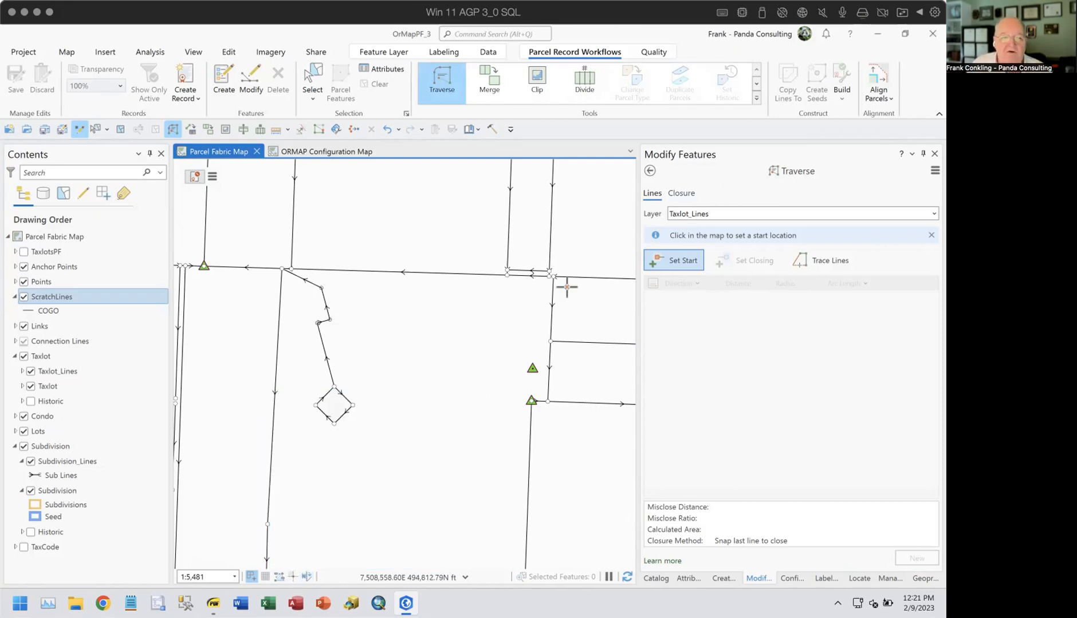
# Step: Define a ground-to-grid correction from ground direction N15-00-00E and the north-running taxlot line southwest of the diamond-shaped parcel
pyautogui.moveTo(382, 446); pyautogui.dragTo(439, 279)
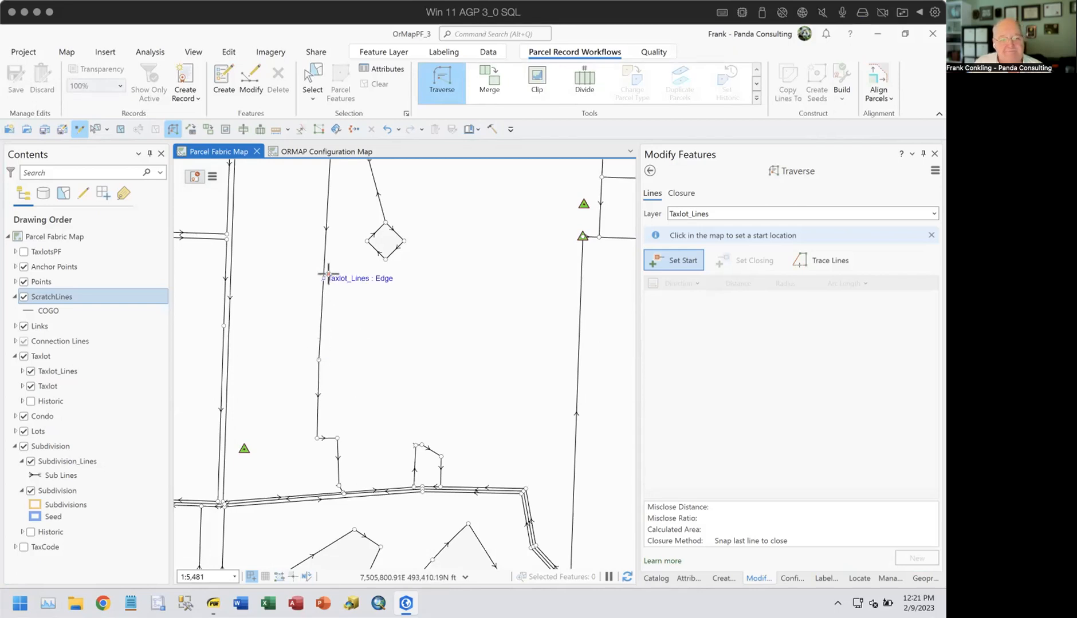
pyautogui.click(304, 577)
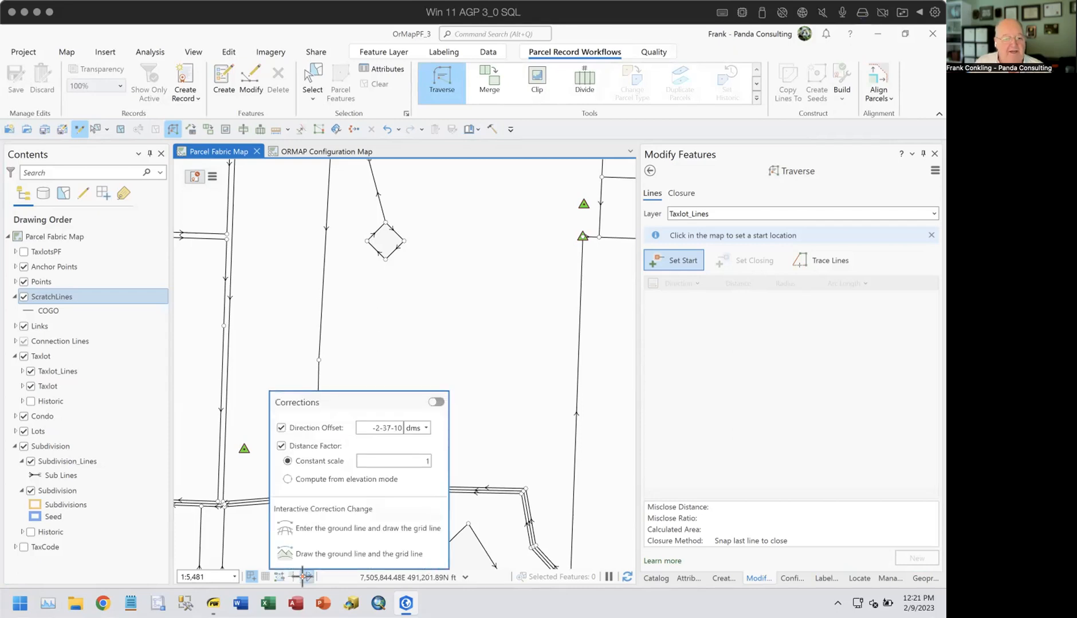
pyautogui.click(323, 529)
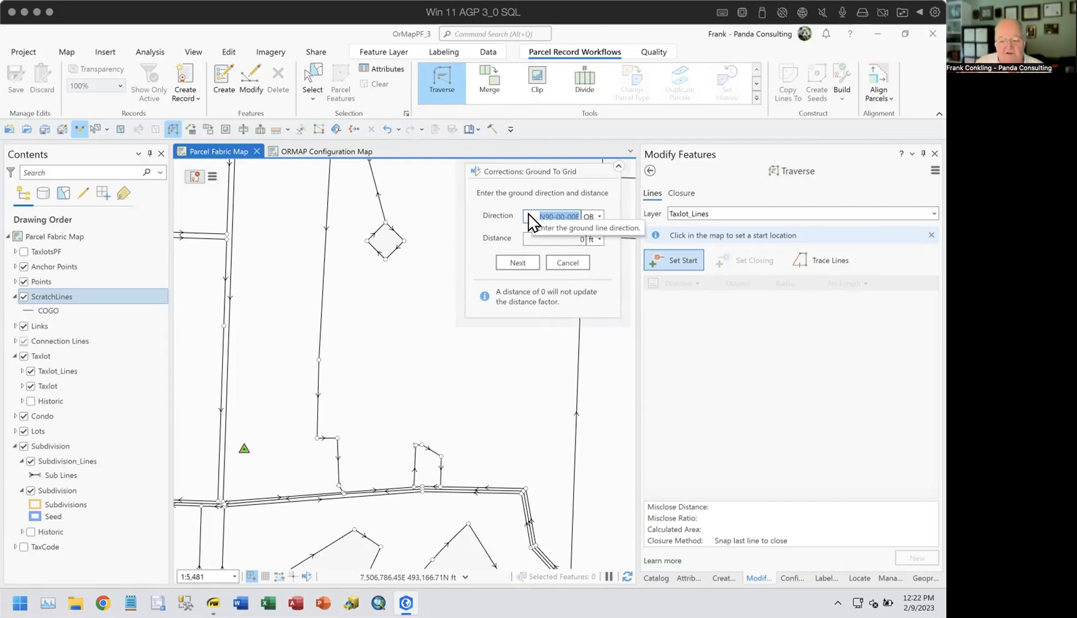
pyautogui.write('15-1')
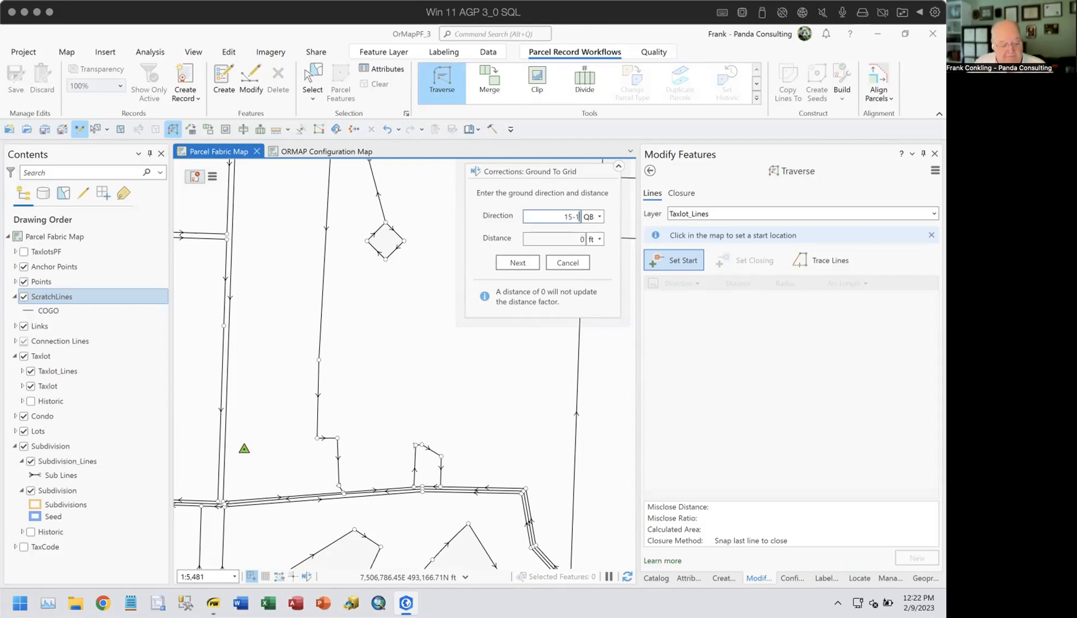
pyautogui.press('Tab')
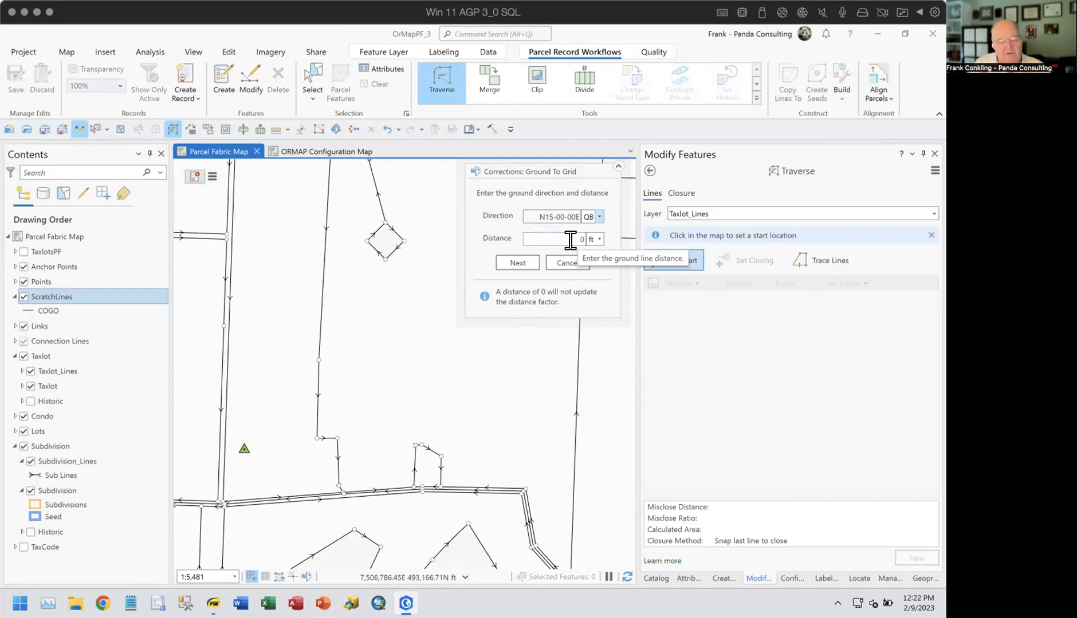
pyautogui.click(517, 263)
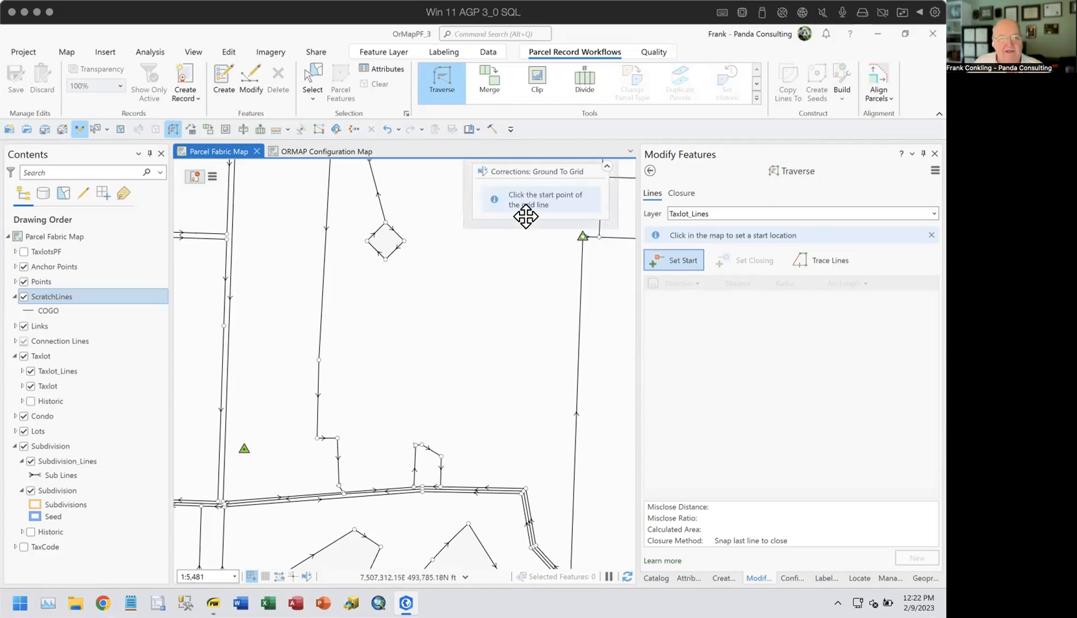
pyautogui.click(315, 358)
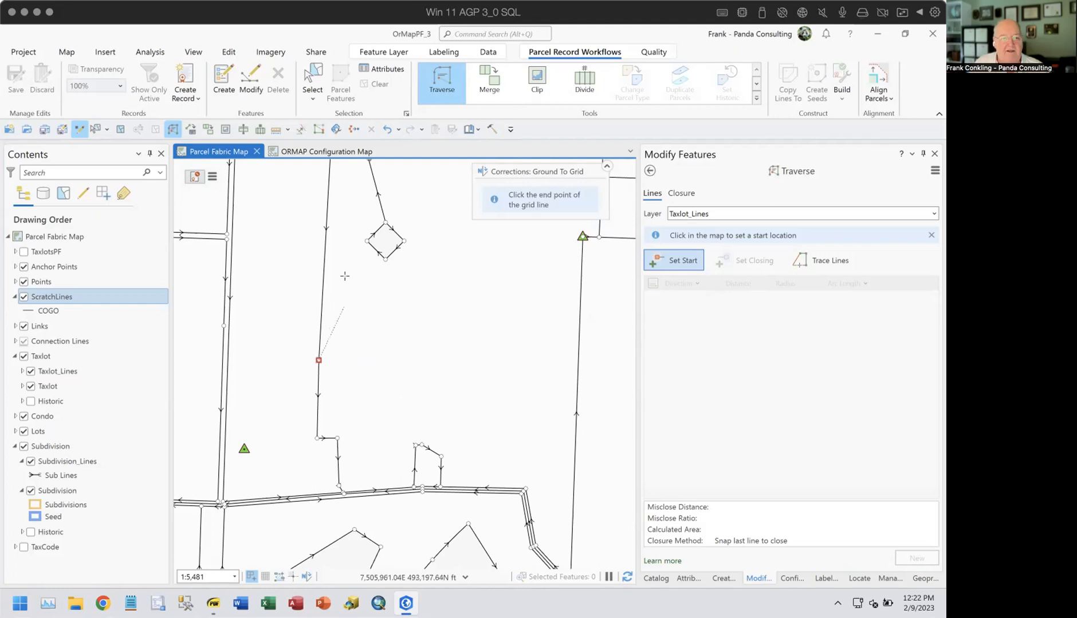
pyautogui.click(324, 207)
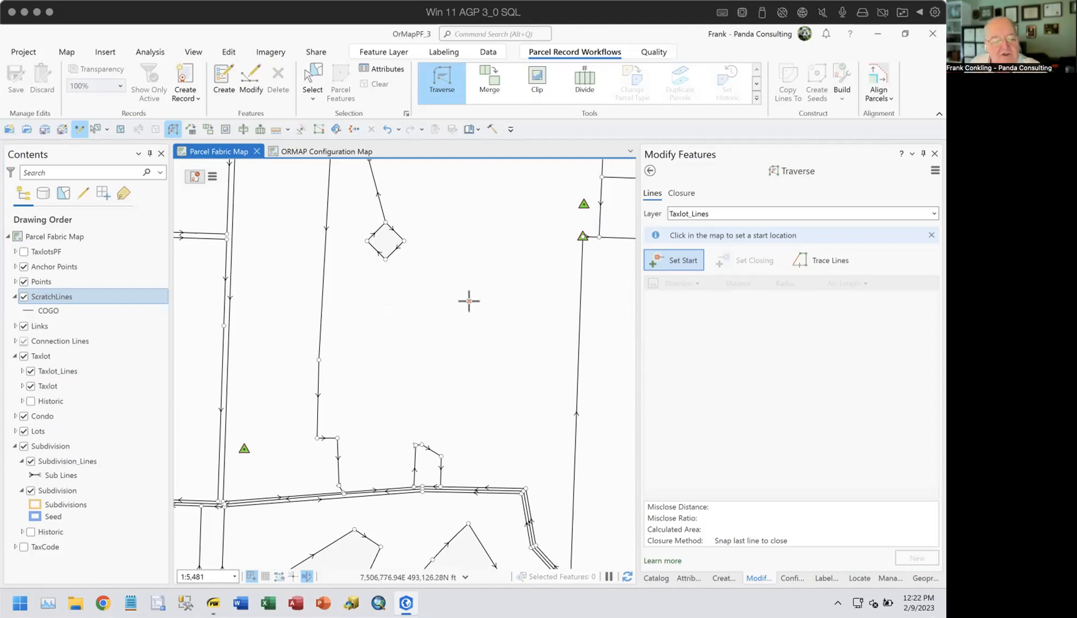
# Step: Start a Taxlot_Lines traverse at the vertex where the correction's grid line began and enter a N15°00'00"E course of 500 ft
pyautogui.click(664, 255)
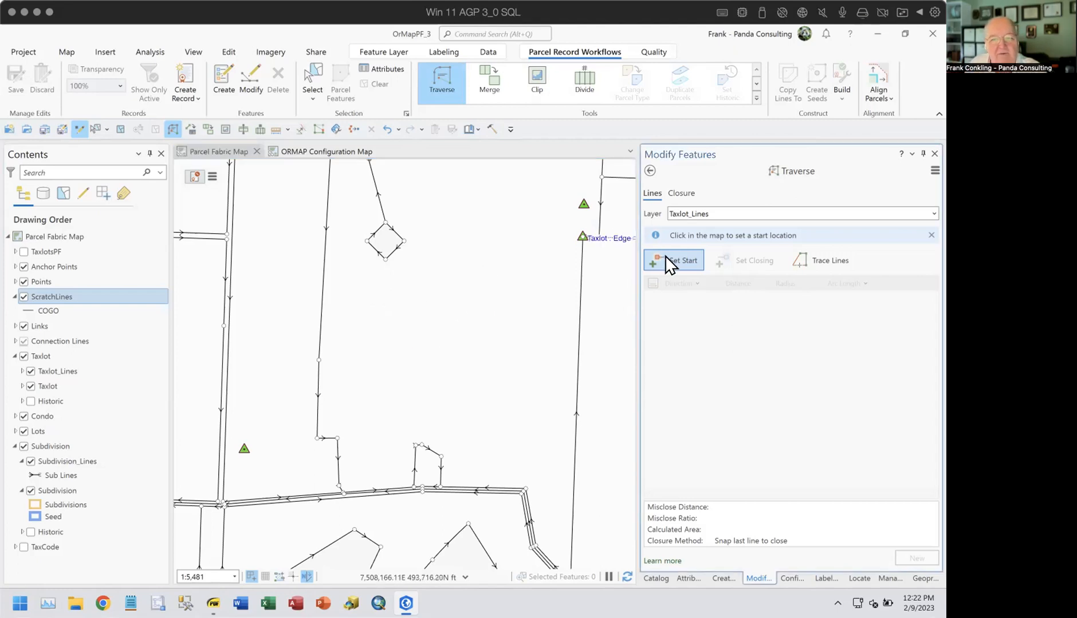
pyautogui.click(317, 360)
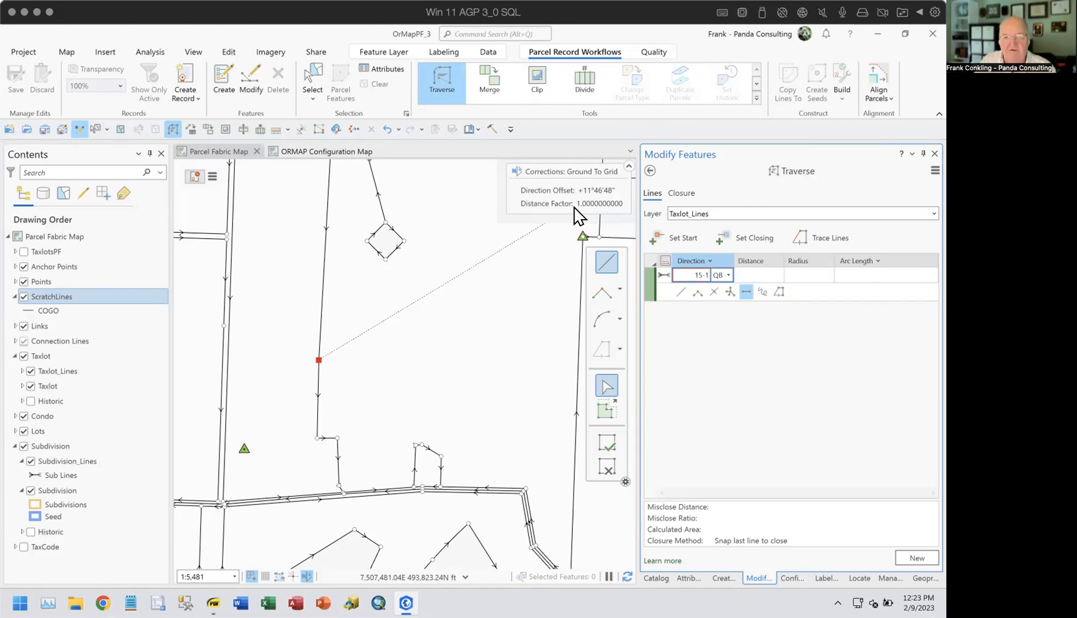
pyautogui.press('Tab')
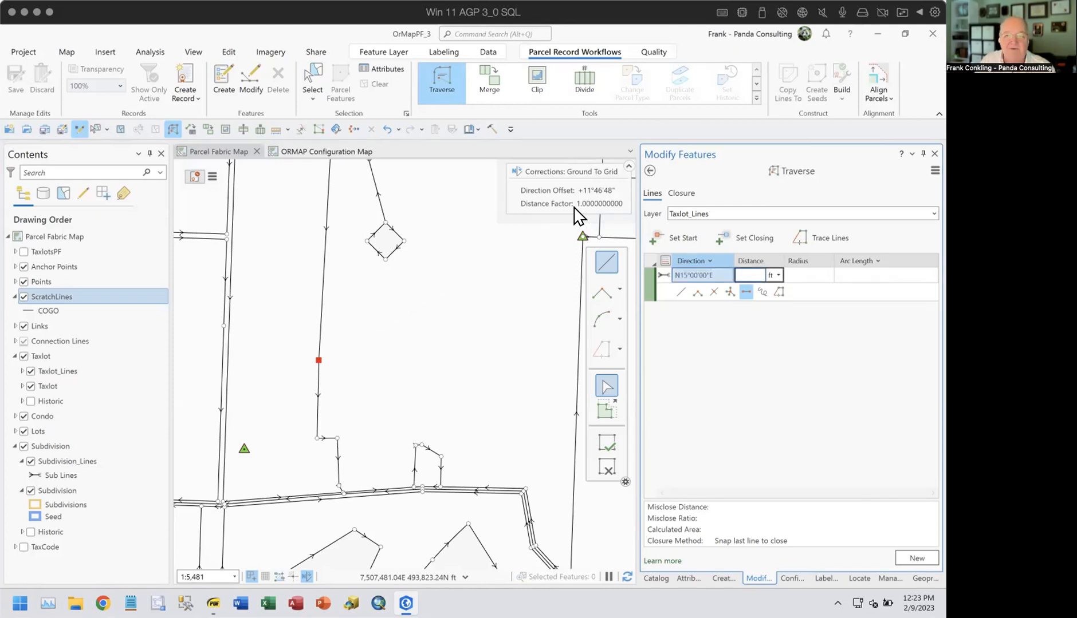
pyautogui.write('500')
pyautogui.press('Return')
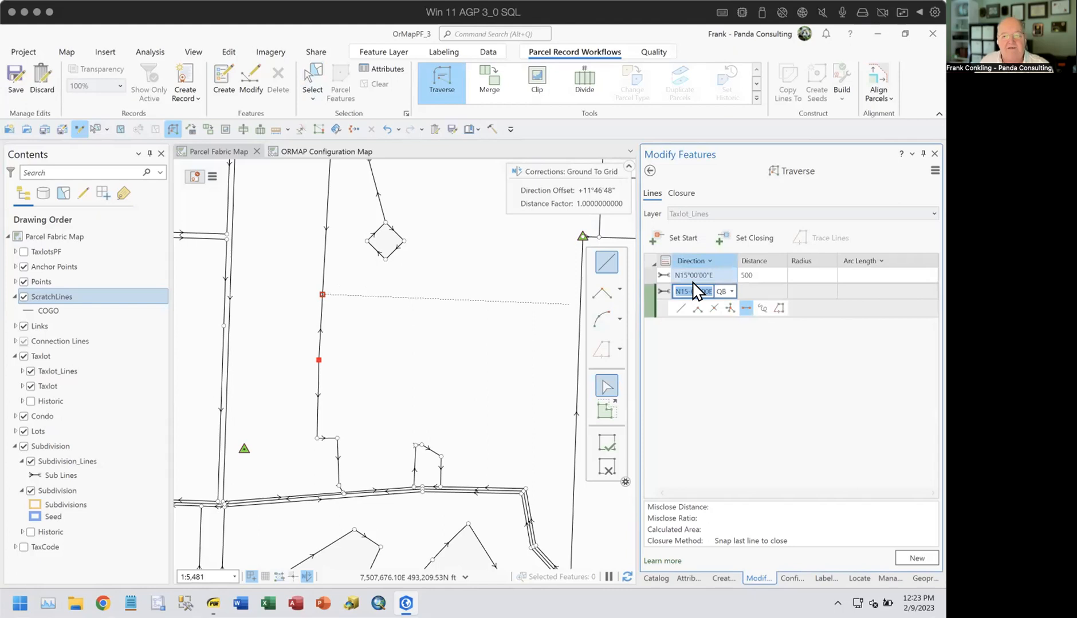
# Step: Close the square with three more 500 ft courses, each deflected +90 from the previous one, and leave the Traverse tool
pyautogui.scroll(3, 307, 339)
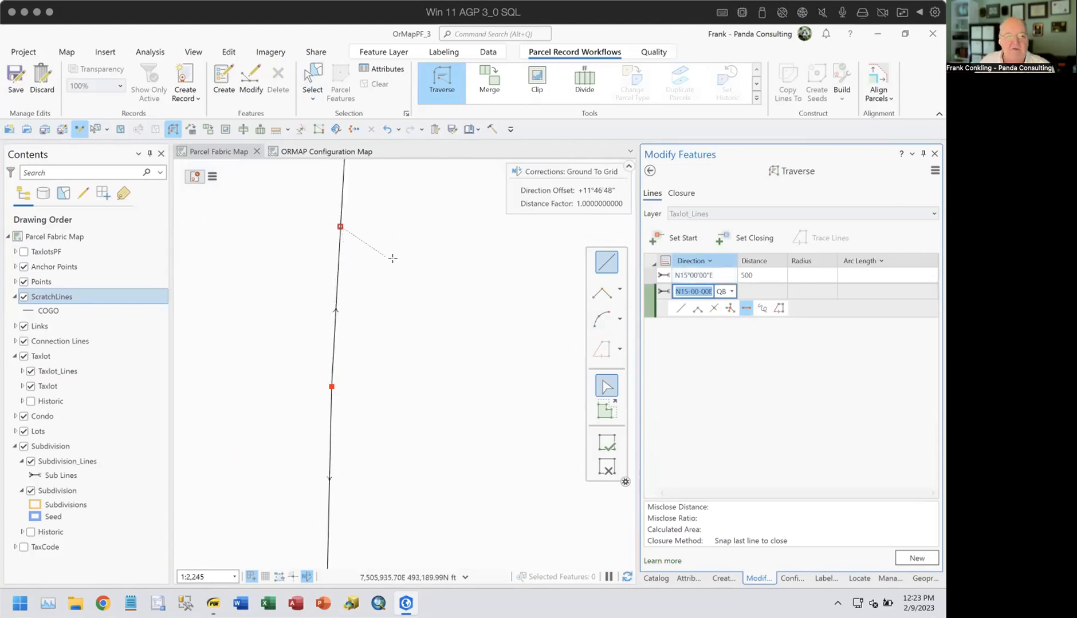
pyautogui.scroll(-2, 416, 283)
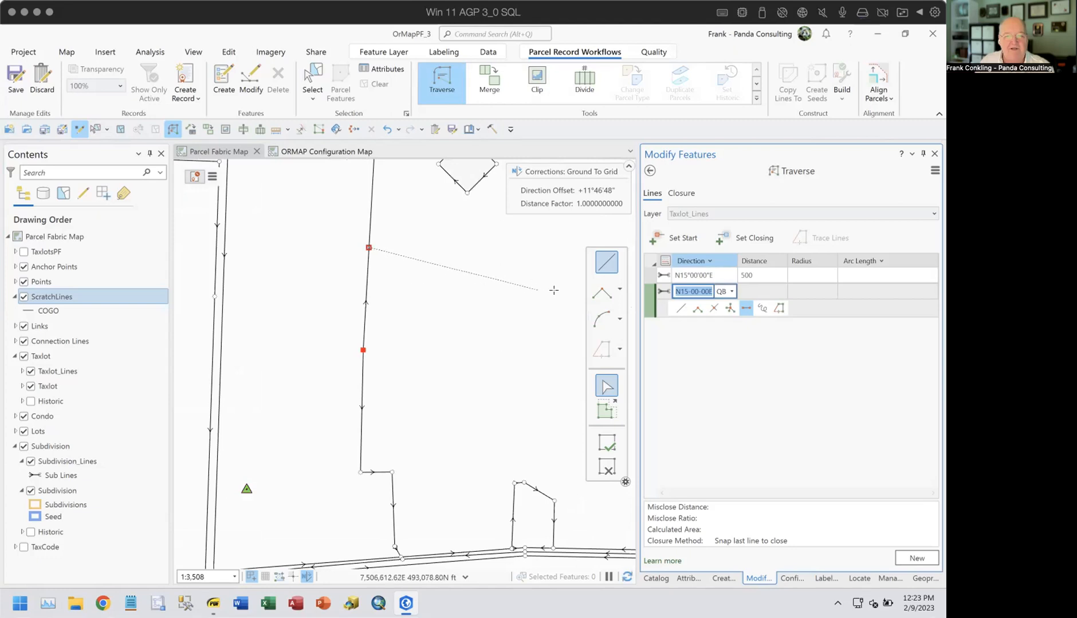
pyautogui.write('+90')
pyautogui.press('Return')
pyautogui.press('Return')
pyautogui.write('+90')
pyautogui.press('Return')
pyautogui.press('Return')
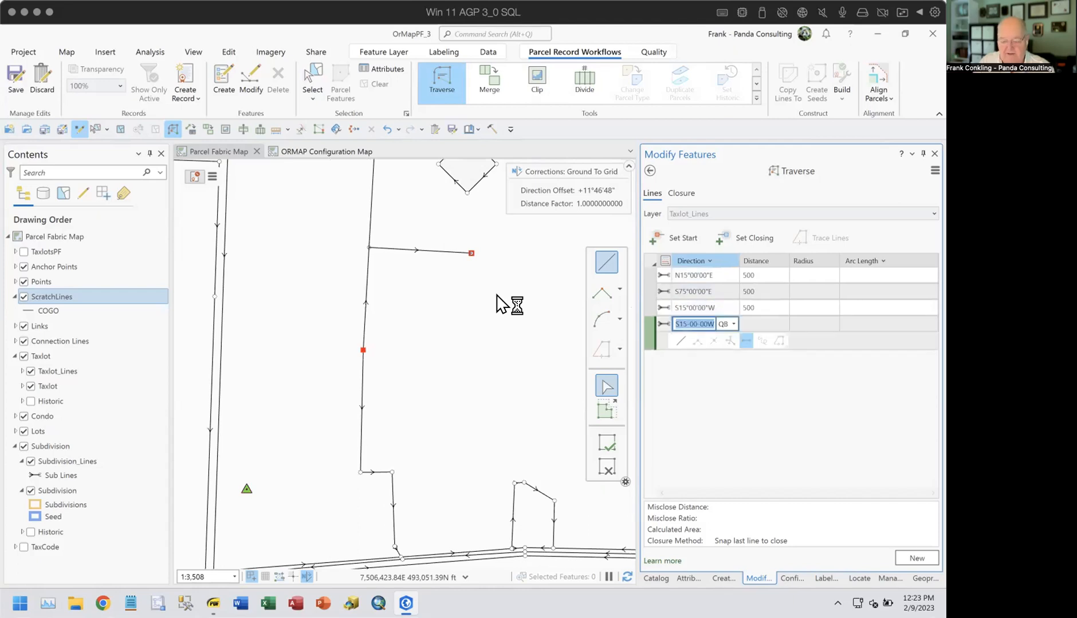
pyautogui.write('+9')
pyautogui.write('0')
pyautogui.press('Return')
pyautogui.press('Return')
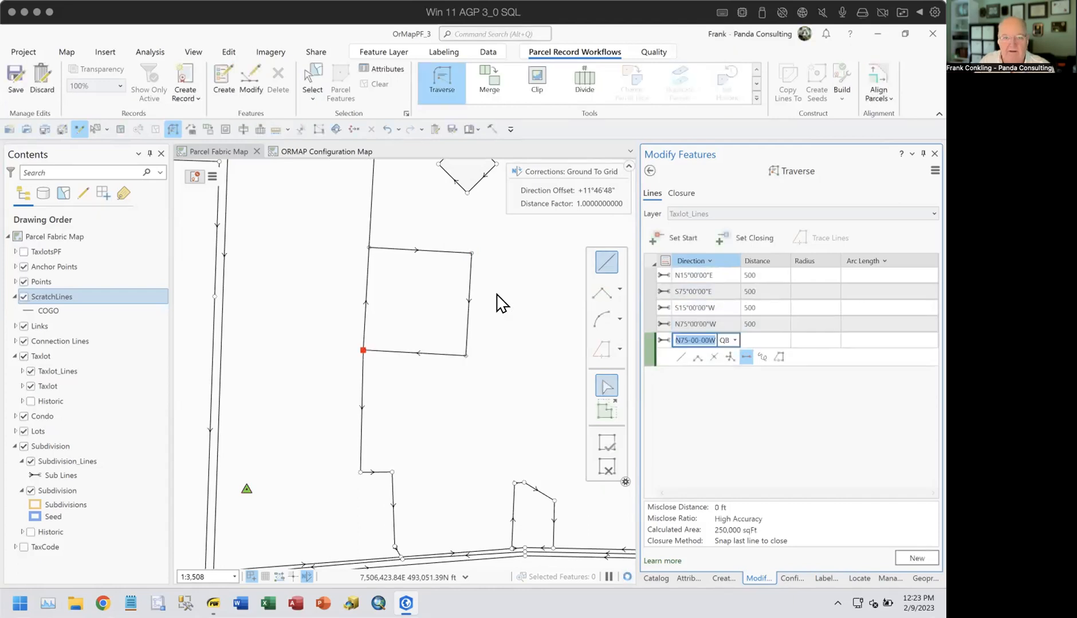
pyautogui.click(645, 167)
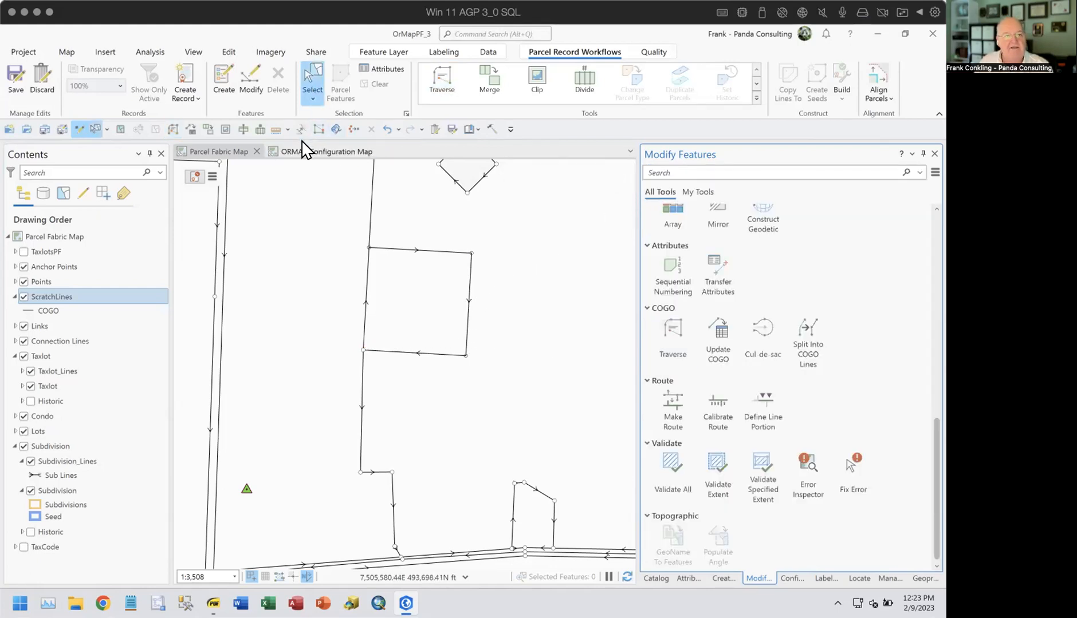
# Step: Select the new traversed square in the map and deselect the surrounding taxlot features
pyautogui.click(209, 178)
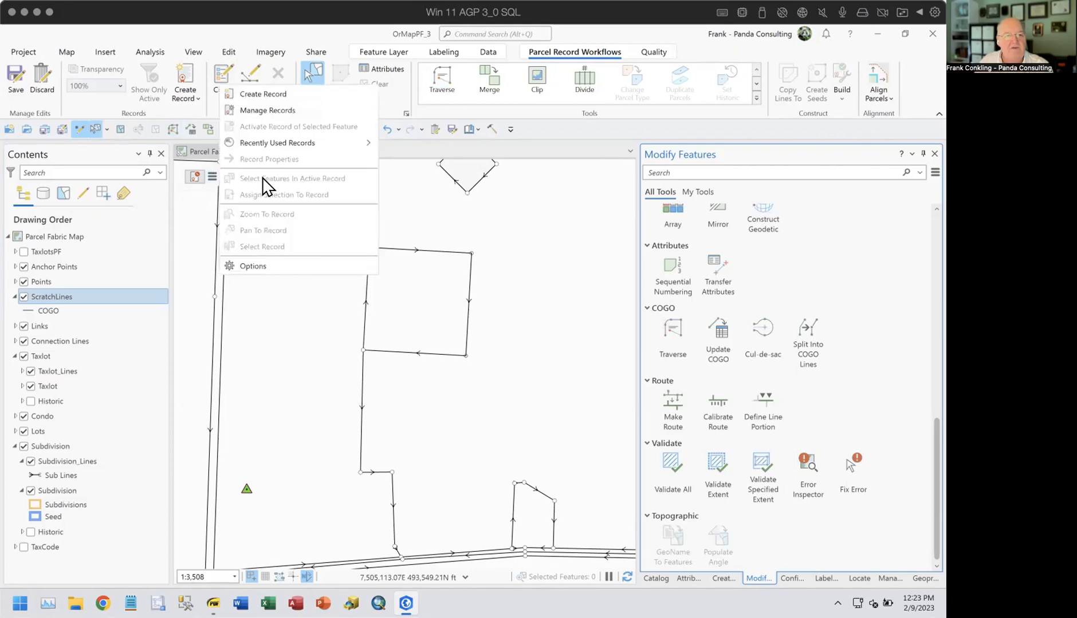
pyautogui.click(289, 34)
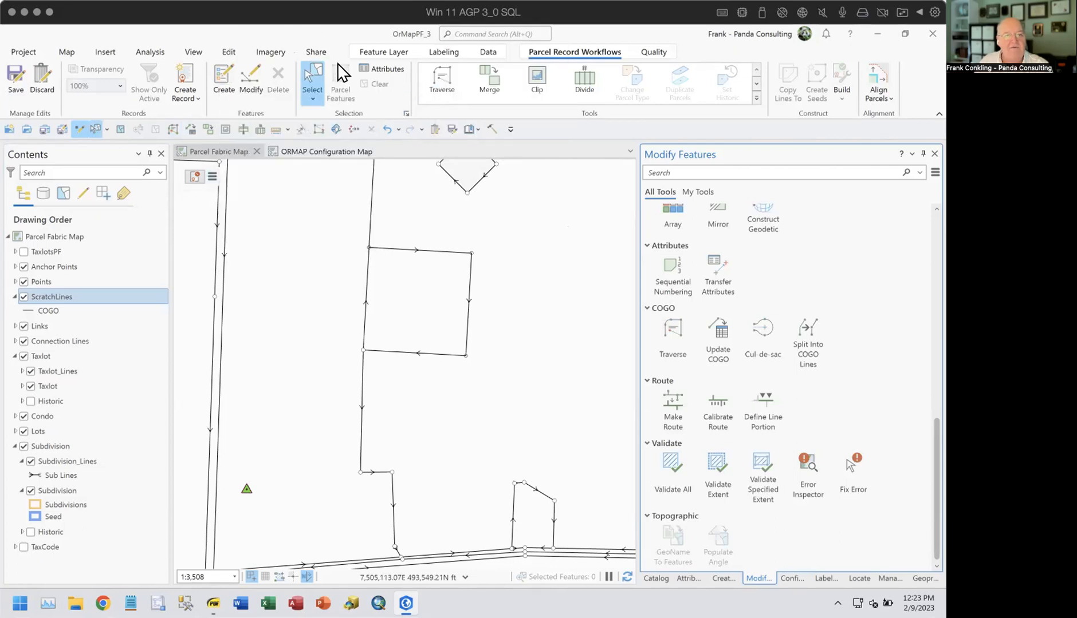
pyautogui.moveTo(341, 227); pyautogui.dragTo(507, 373)
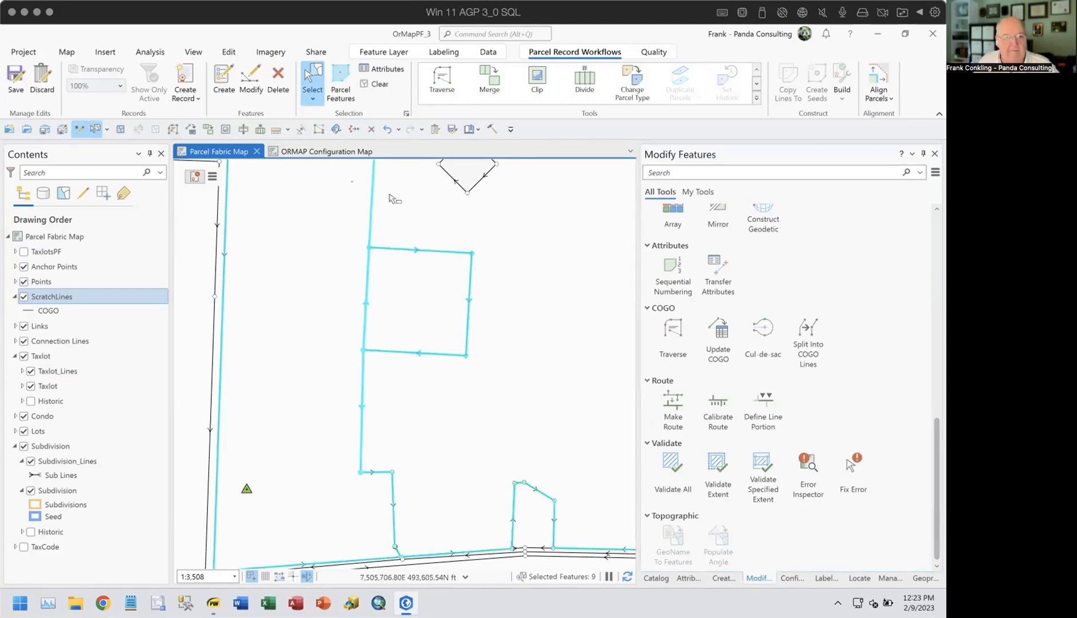
pyautogui.keyDown('ctrl'); pyautogui.click(358, 422); pyautogui.keyUp('ctrl')
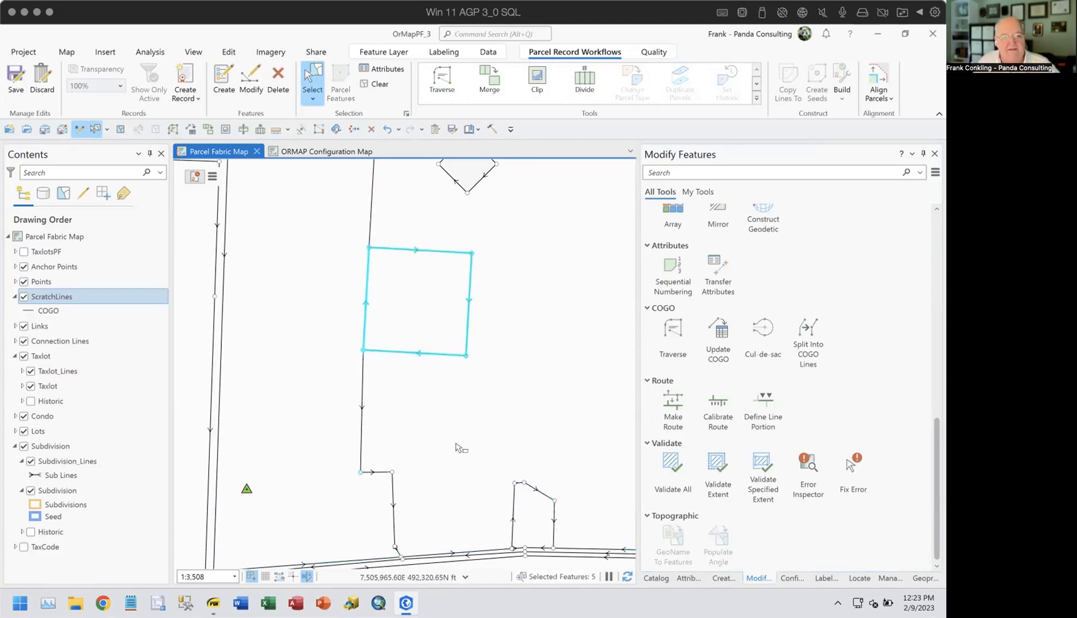
# Step: Open the selection's attributes and clear the Points layer from it, keeping only the square's four Taxlot_Lines
pyautogui.click(689, 578)
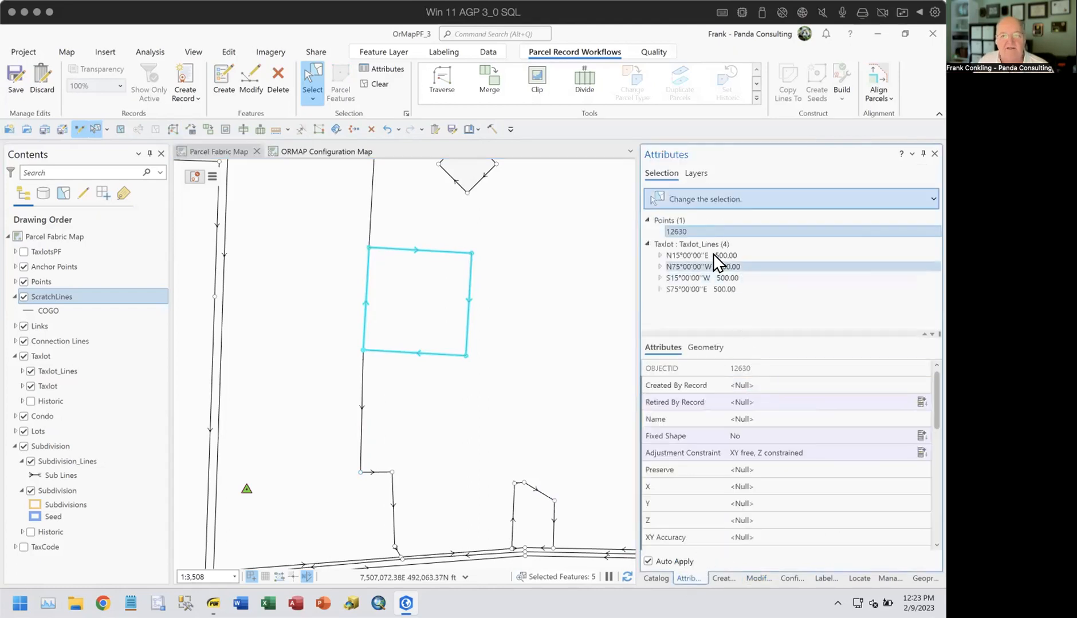
pyautogui.rightClick(674, 219)
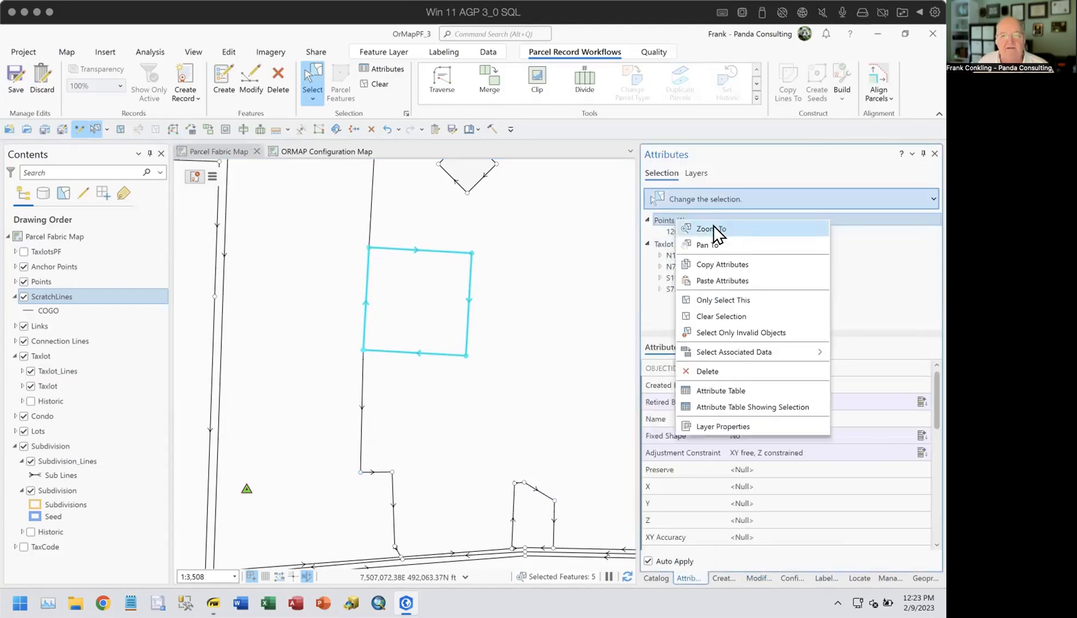
pyautogui.click(726, 316)
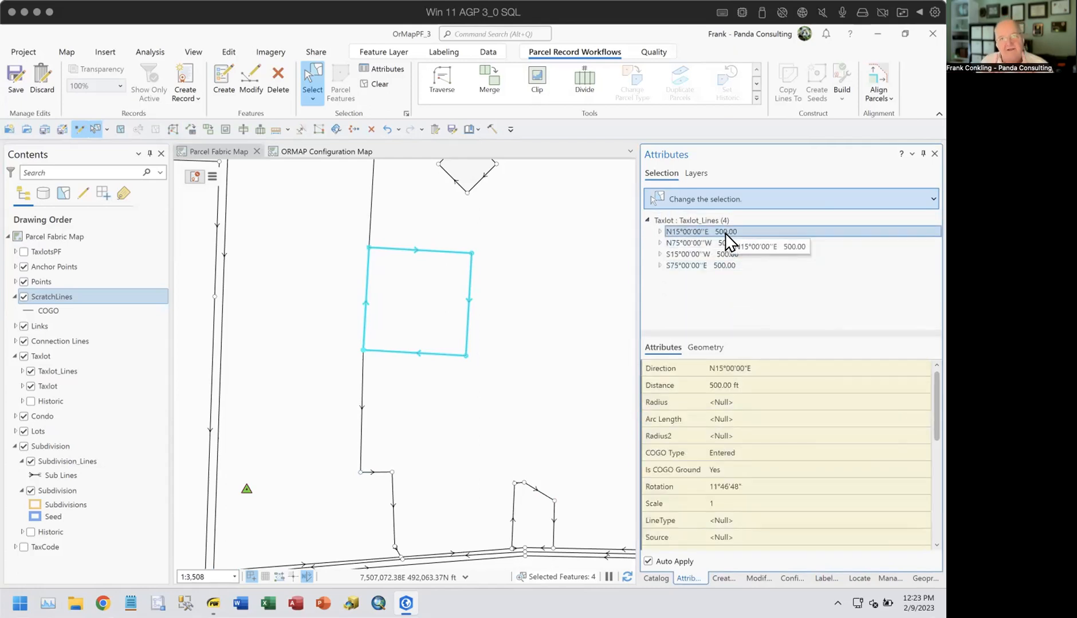
# Step: Examine the N15°00'00"E line's Direction, Distance, COGO Type, Is COGO Ground, Rotation and Scale attributes
pyautogui.click(738, 368)
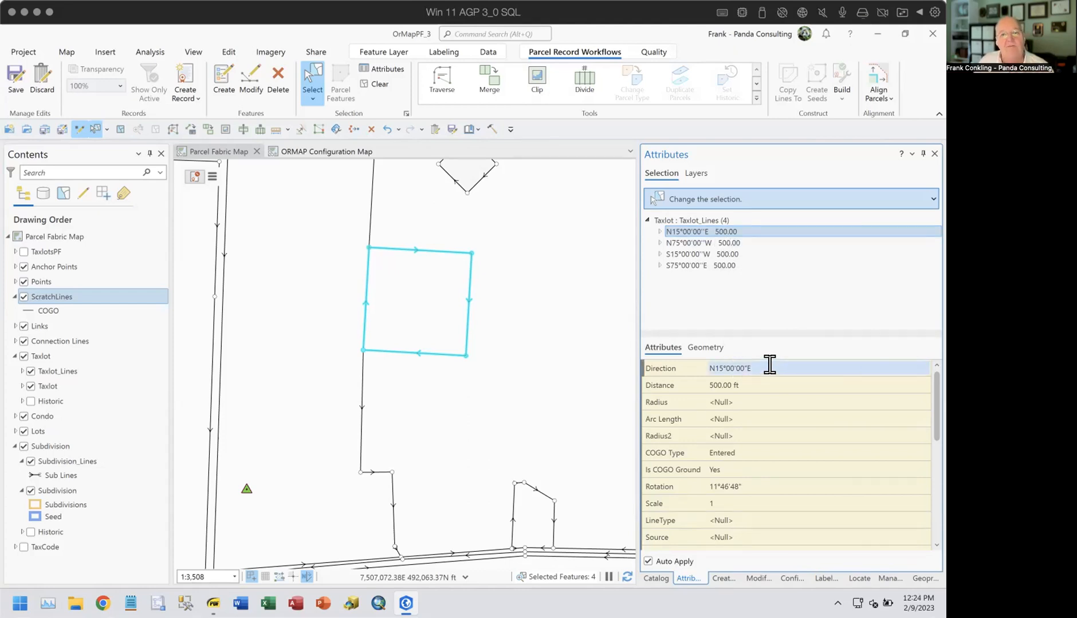
pyautogui.click(764, 380)
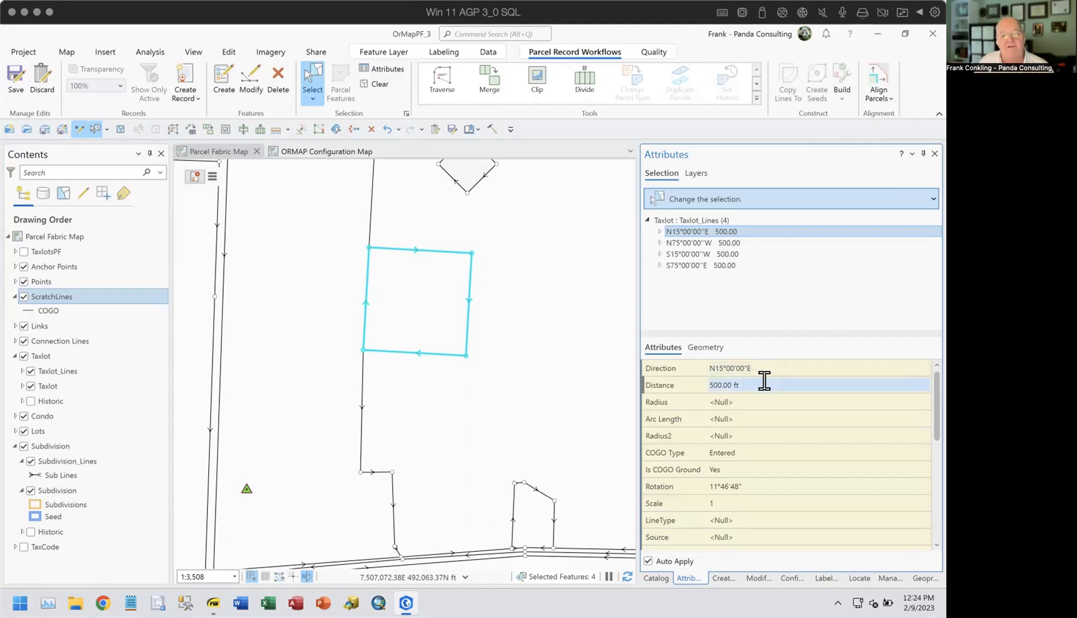
pyautogui.click(738, 447)
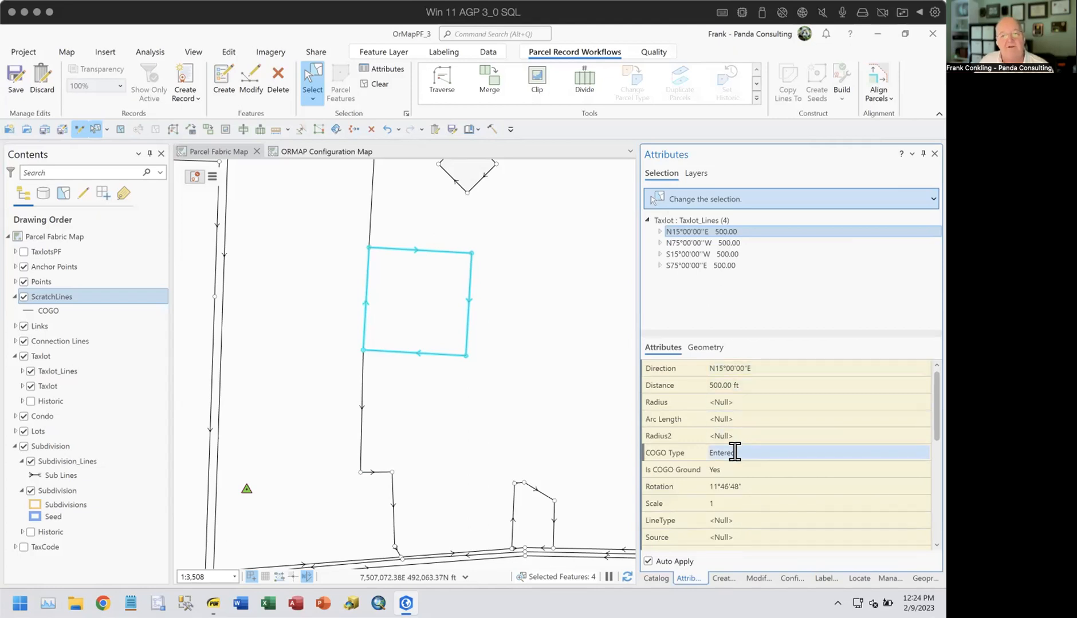
pyautogui.click(720, 463)
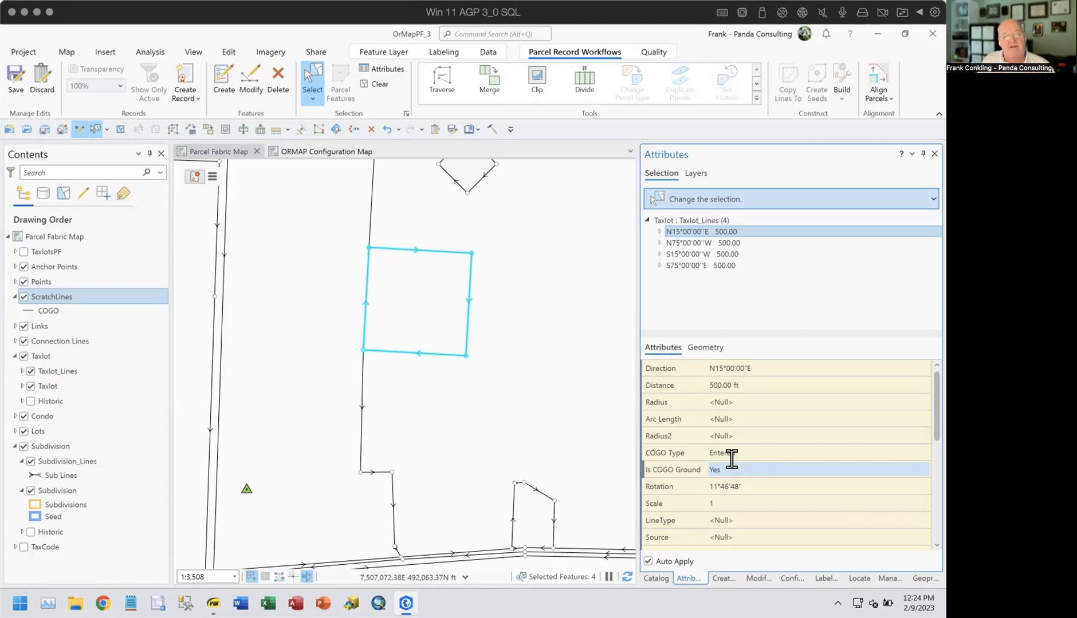
pyautogui.click(757, 486)
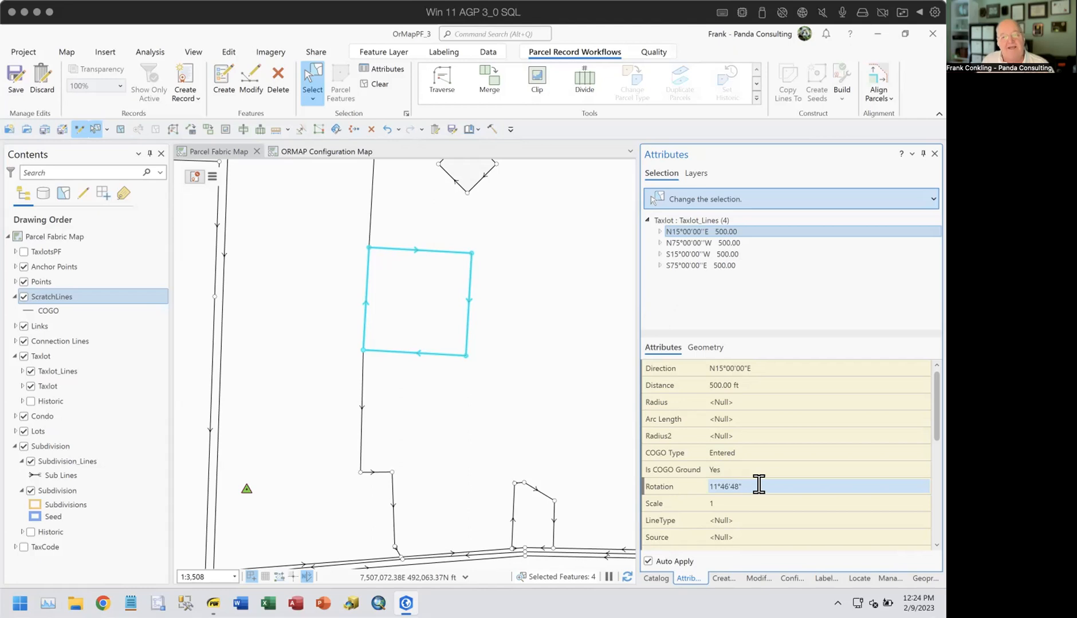
pyautogui.click(751, 503)
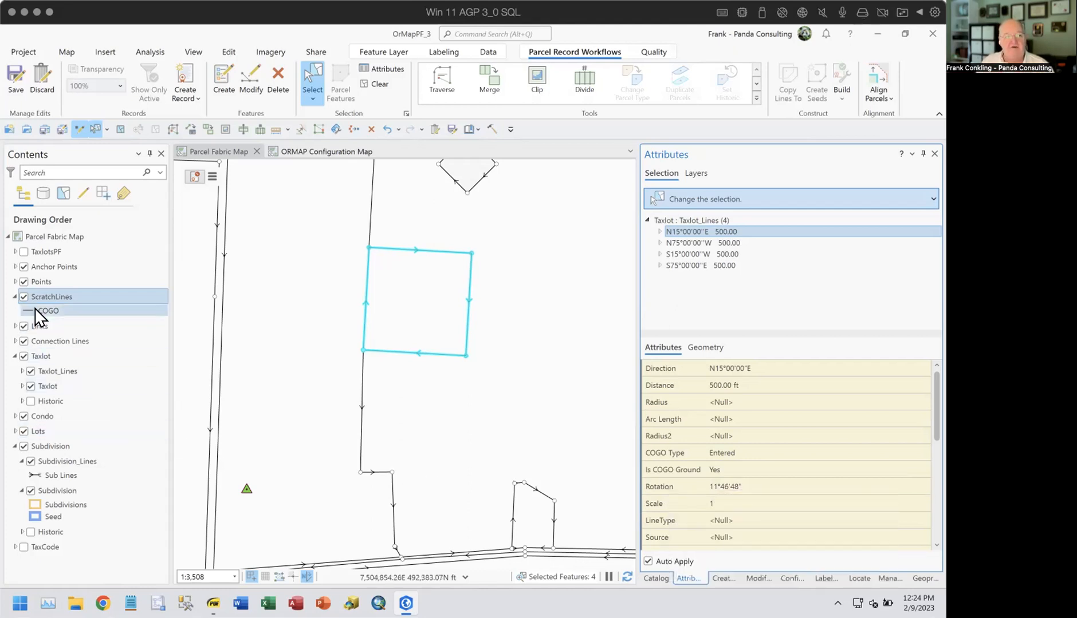
pyautogui.click(759, 470)
pyautogui.click(755, 480)
pyautogui.click(757, 497)
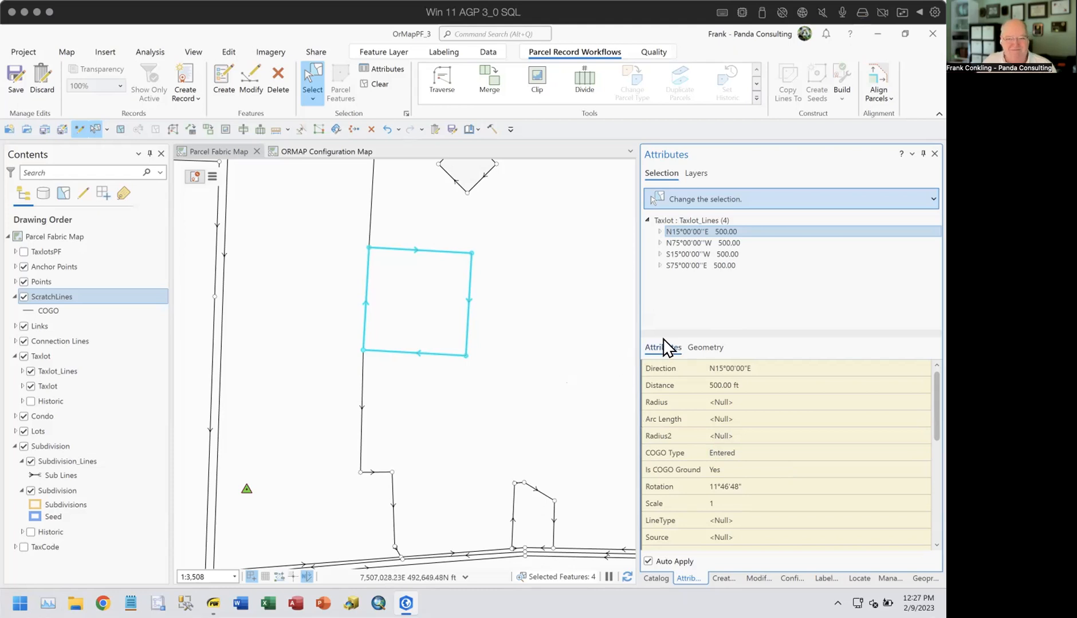
# Step: Start a new Taxlot_Lines traverse at the line junction just east of the lower green triangle control point
pyautogui.click(445, 74)
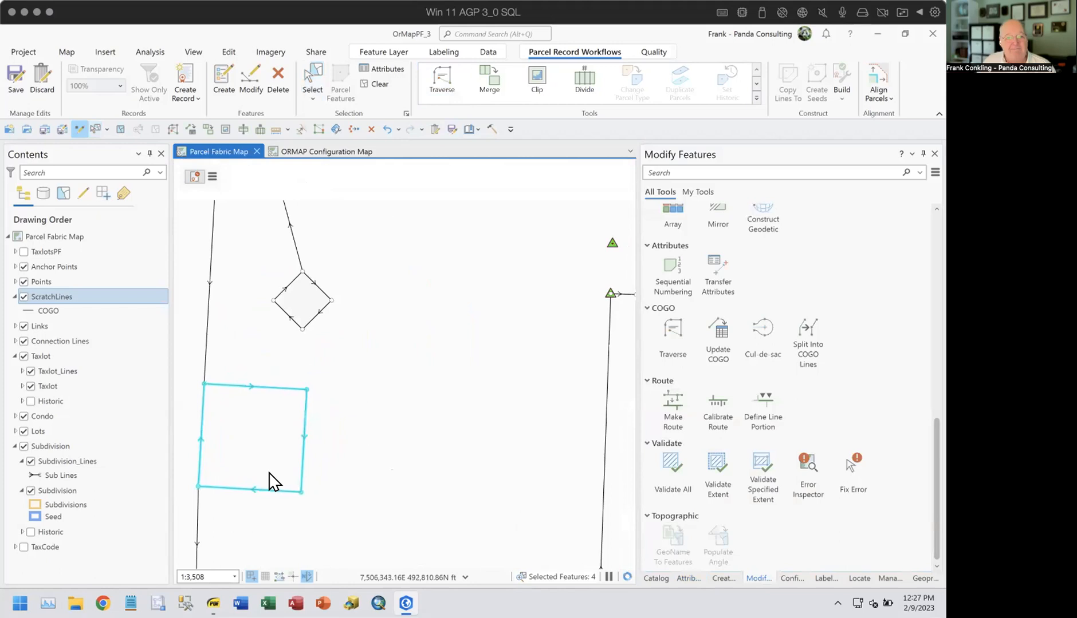
pyautogui.click(682, 262)
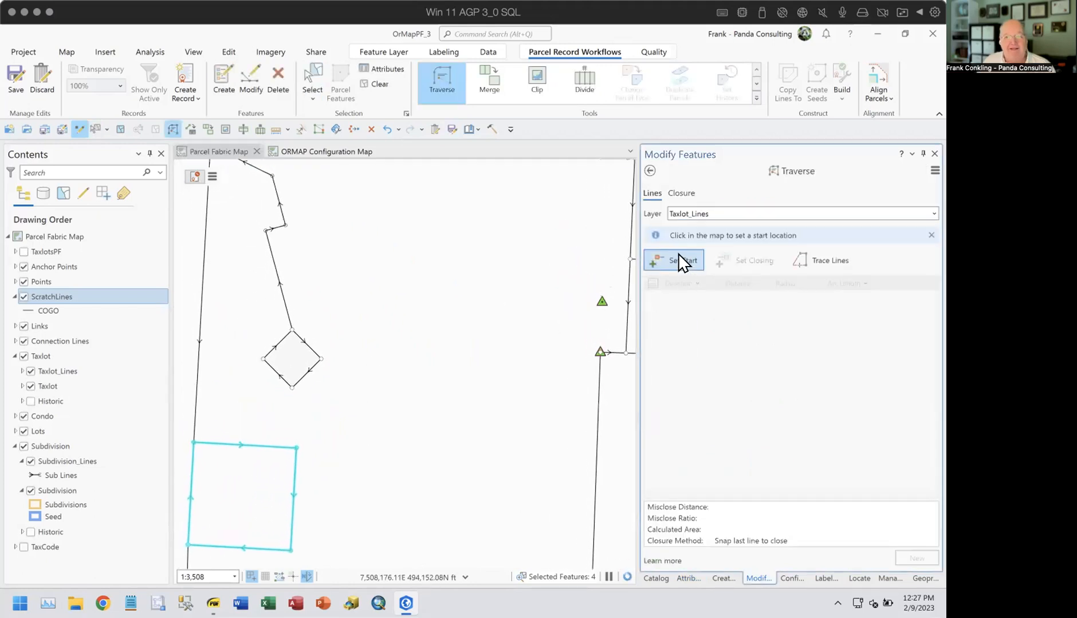
pyautogui.moveTo(512, 382); pyautogui.dragTo(396, 322)
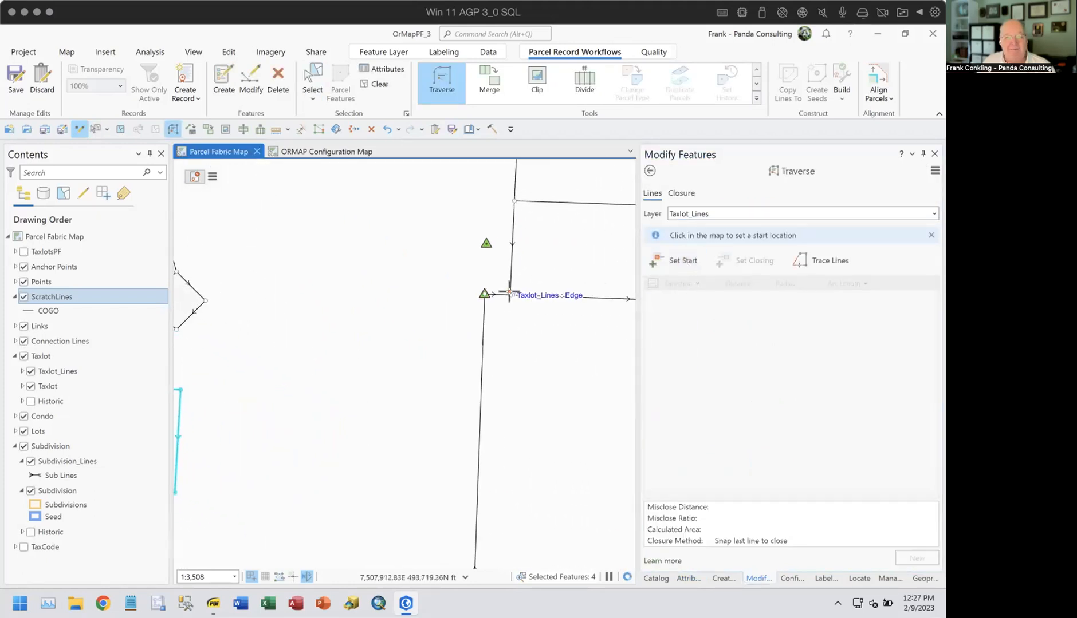
pyautogui.click(509, 295)
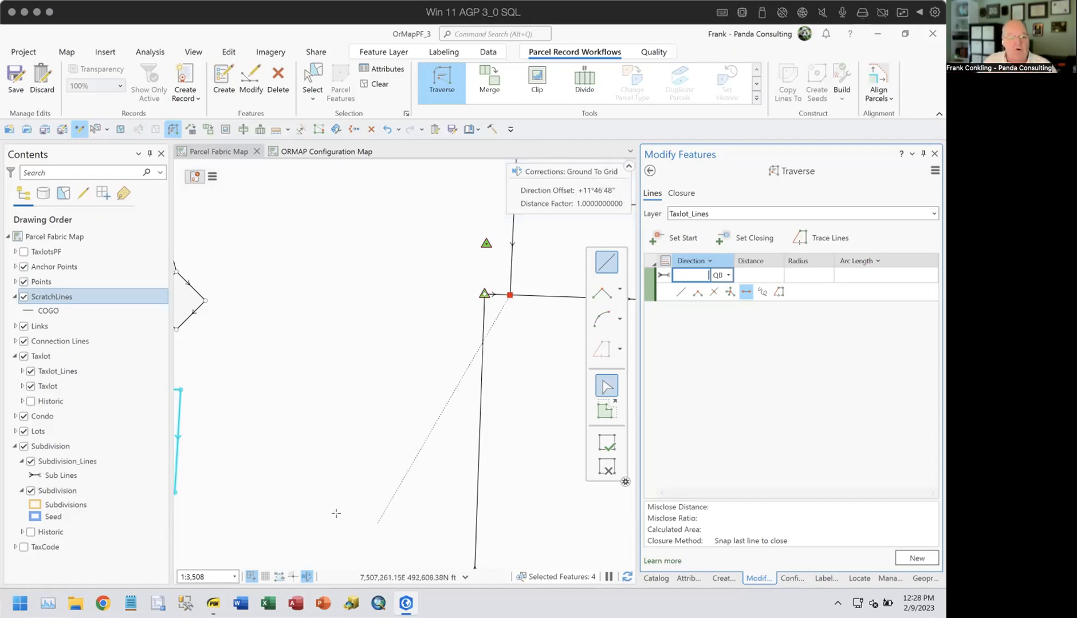
# Step: Review the ground-to-grid corrections settings and turn the corrections off for the map
pyautogui.click(307, 577)
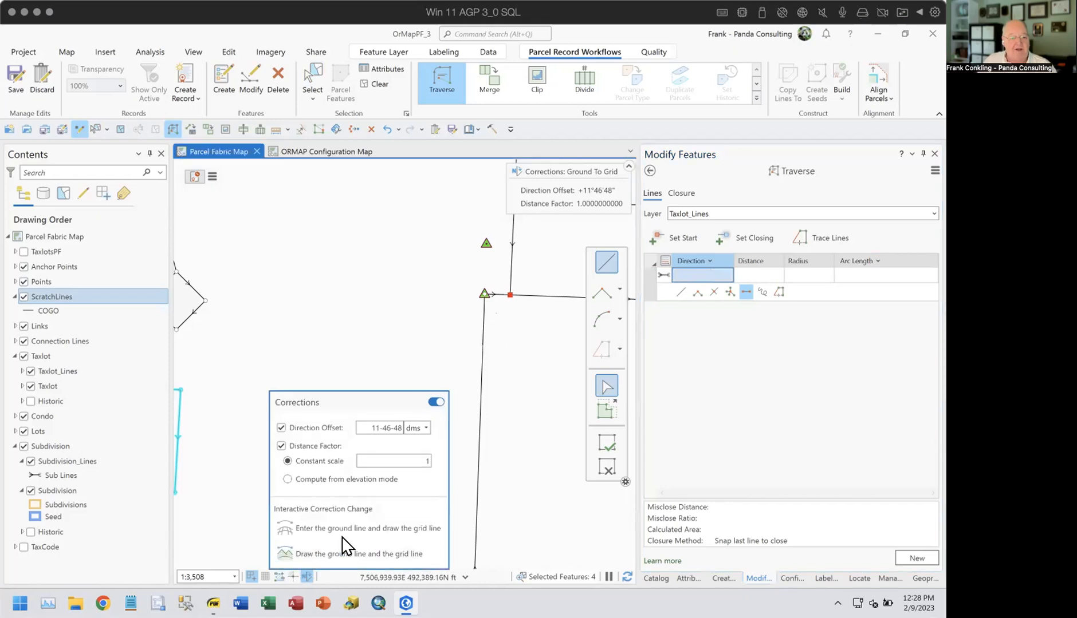
pyautogui.click(305, 576)
pyautogui.click(303, 575)
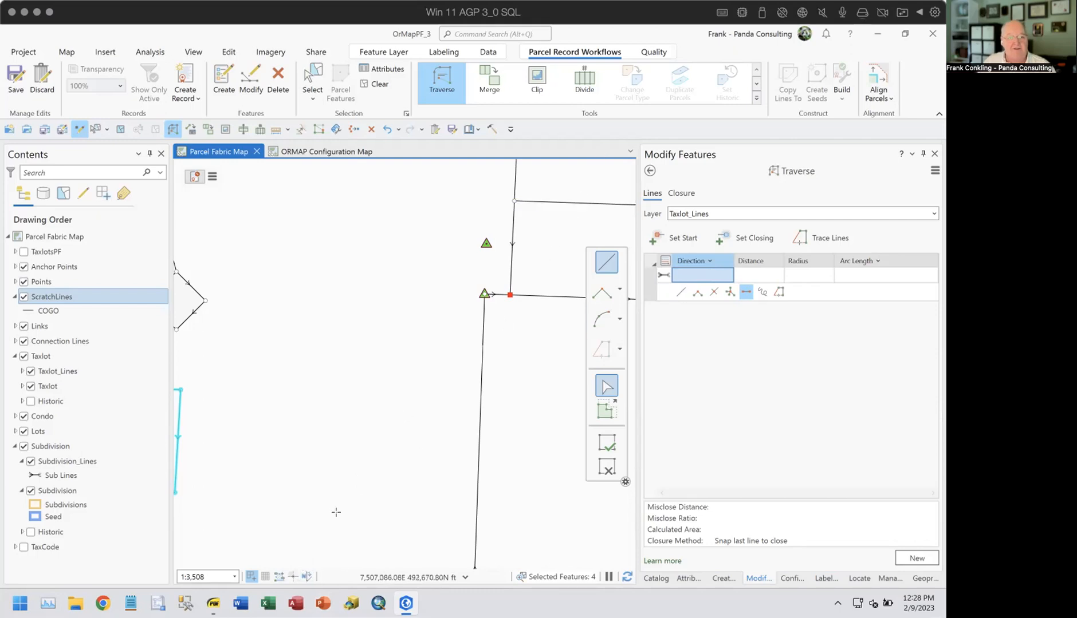
pyautogui.click(303, 577)
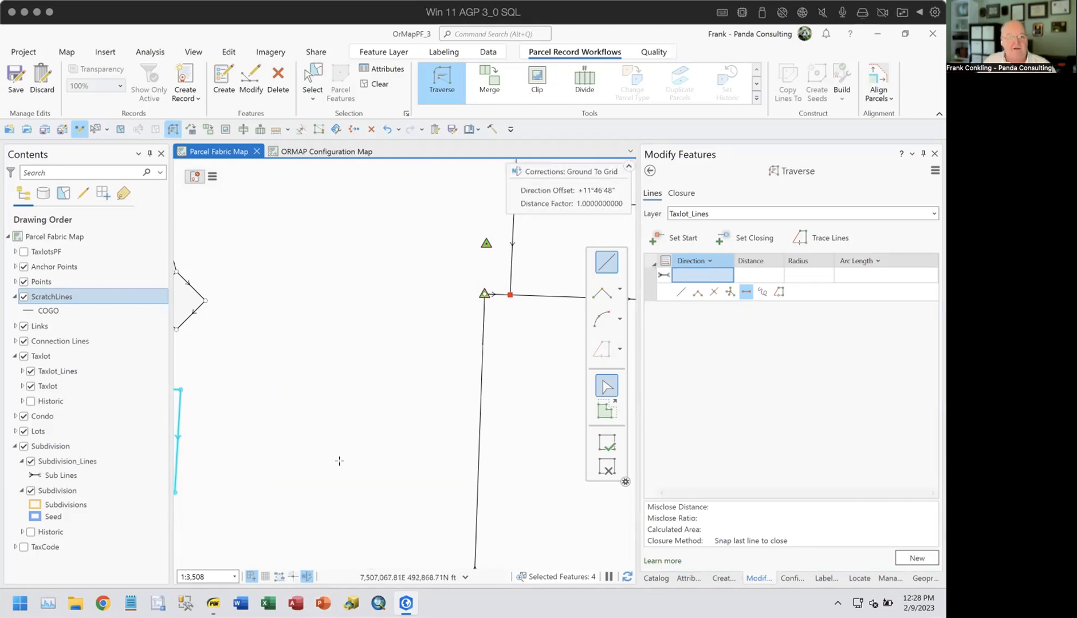
pyautogui.click(304, 576)
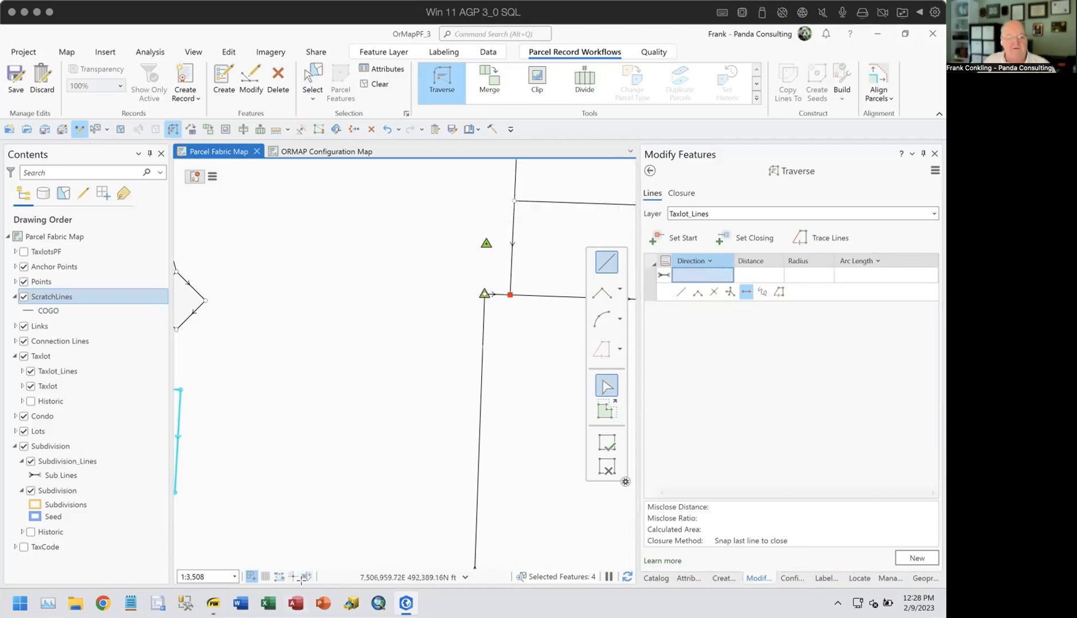
pyautogui.moveTo(304, 577)
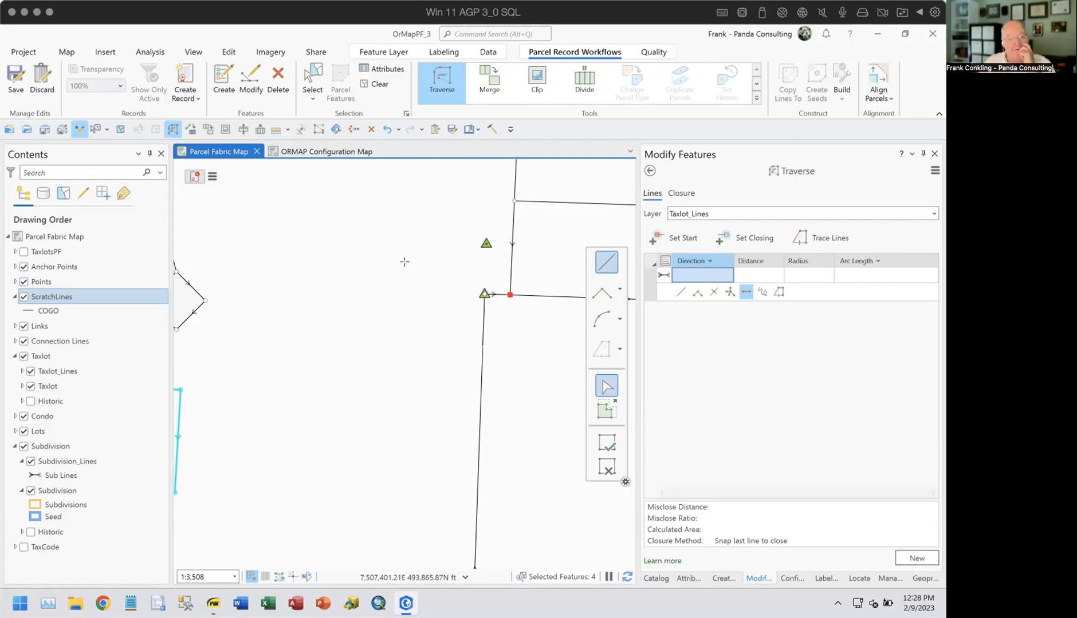
# Step: Discard the empty traverse and leave the Traverse tool
pyautogui.moveTo(379, 309); pyautogui.dragTo(510, 288)
pyautogui.moveTo(410, 359); pyautogui.dragTo(353, 346)
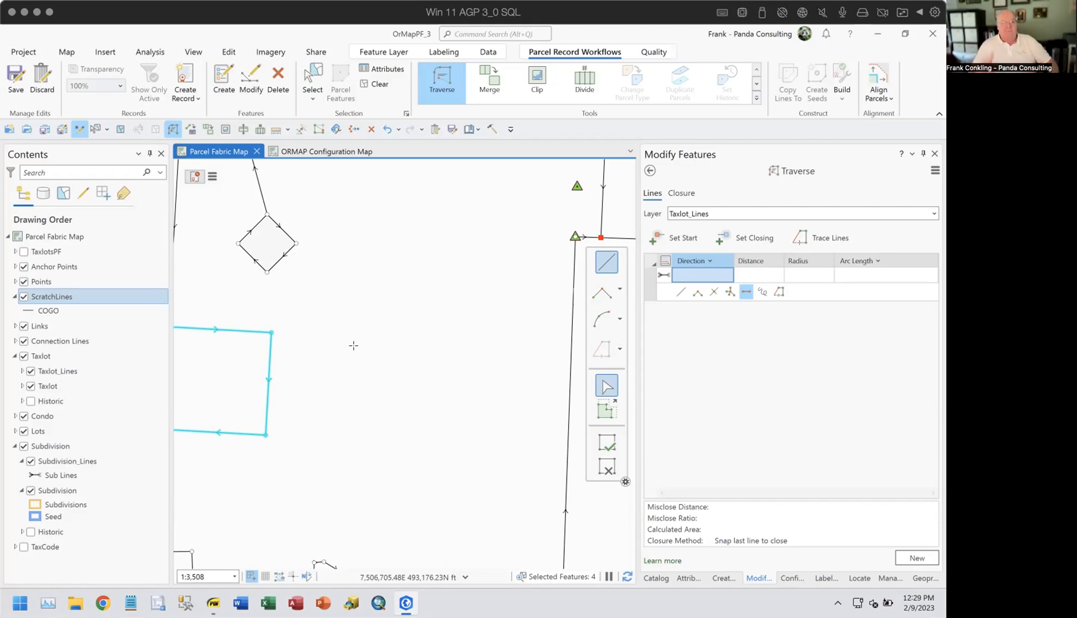
pyautogui.moveTo(213, 604)
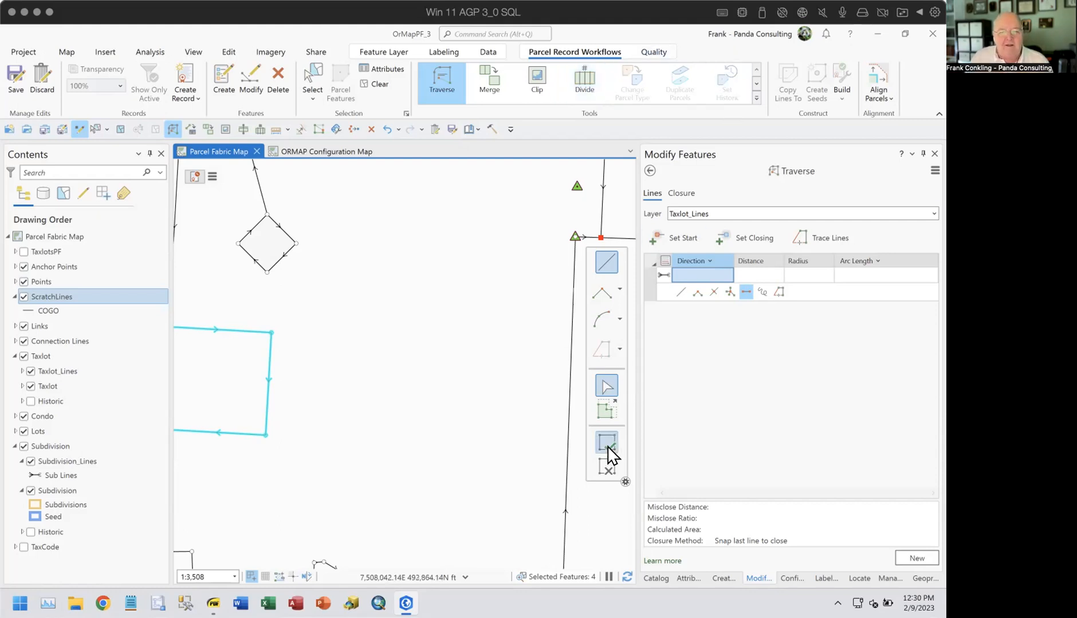
pyautogui.click(607, 465)
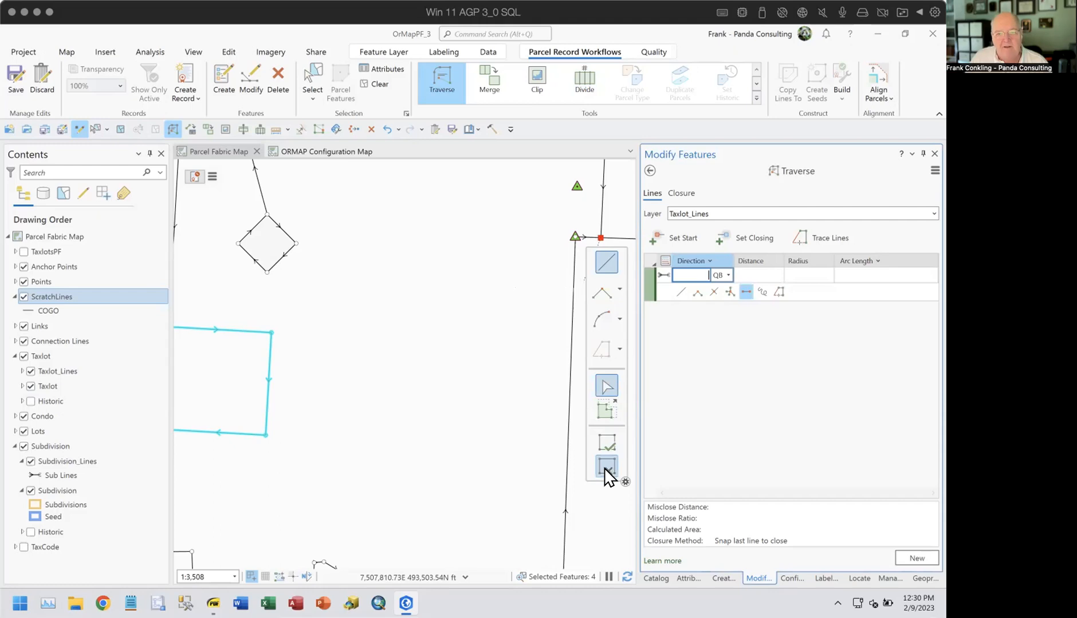
pyautogui.click(649, 171)
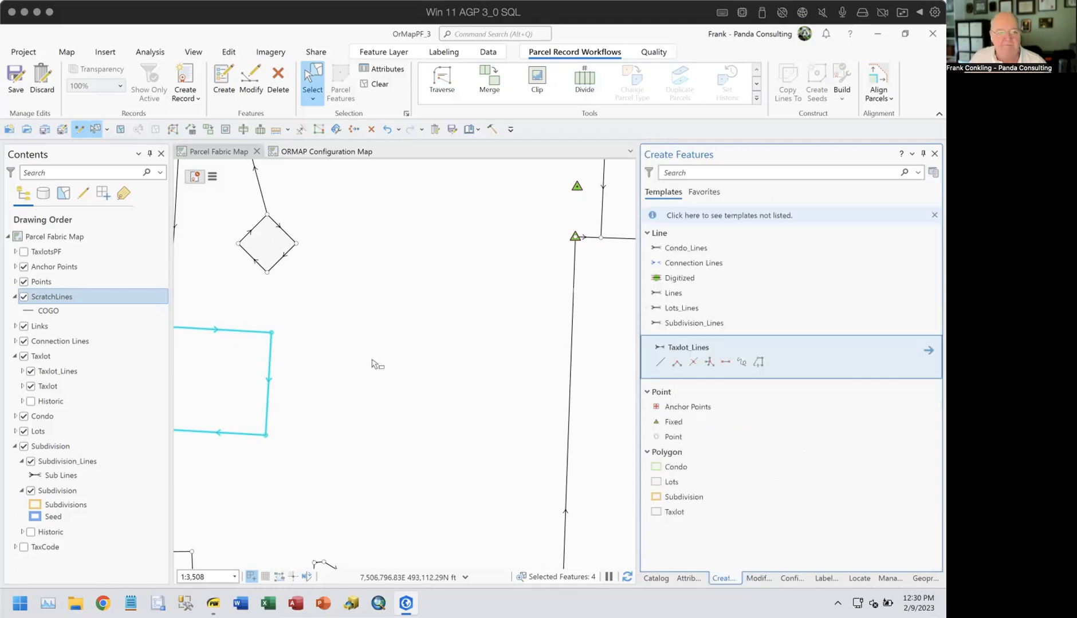
# Step: Draw a two-point Taxlot_Lines line in the open area east of the square, with direction N45-00-00E and distance 250 ft
pyautogui.click(725, 362)
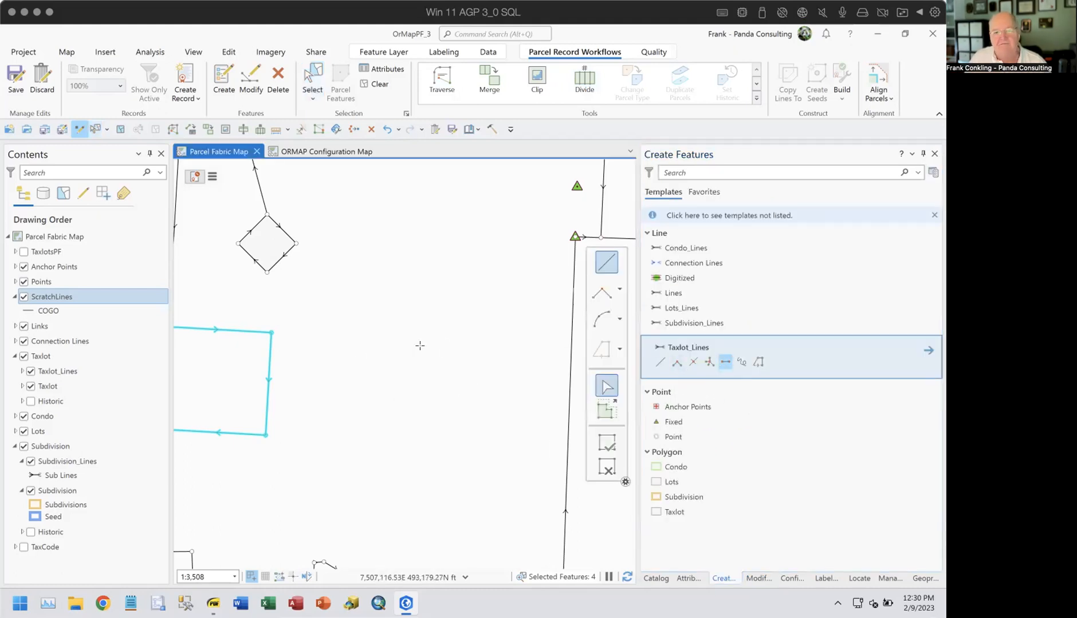
pyautogui.click(347, 359)
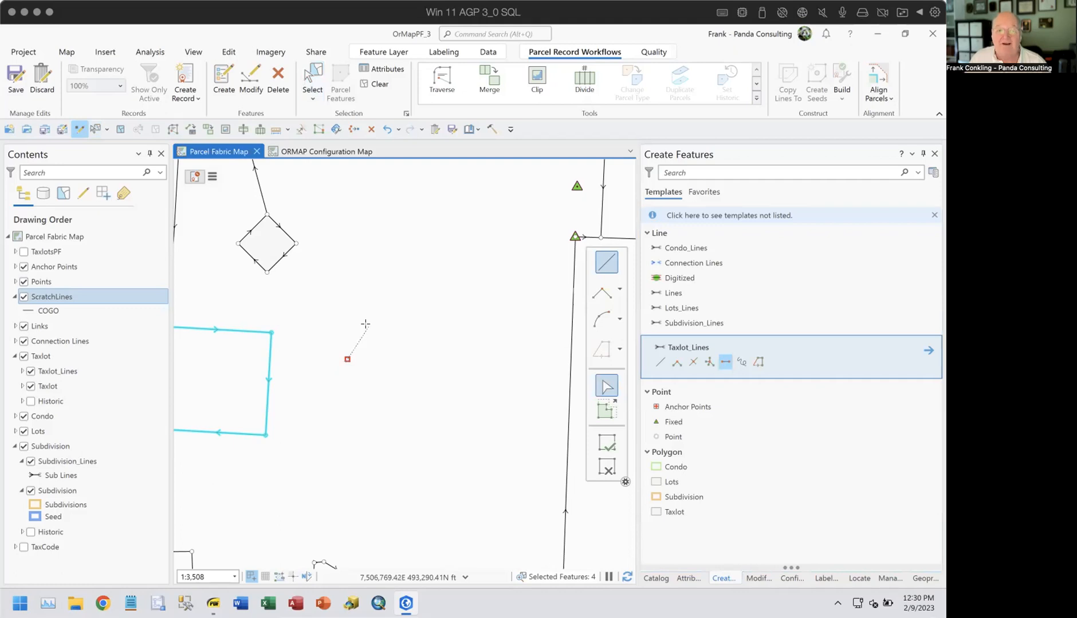
pyautogui.rightClick(379, 324)
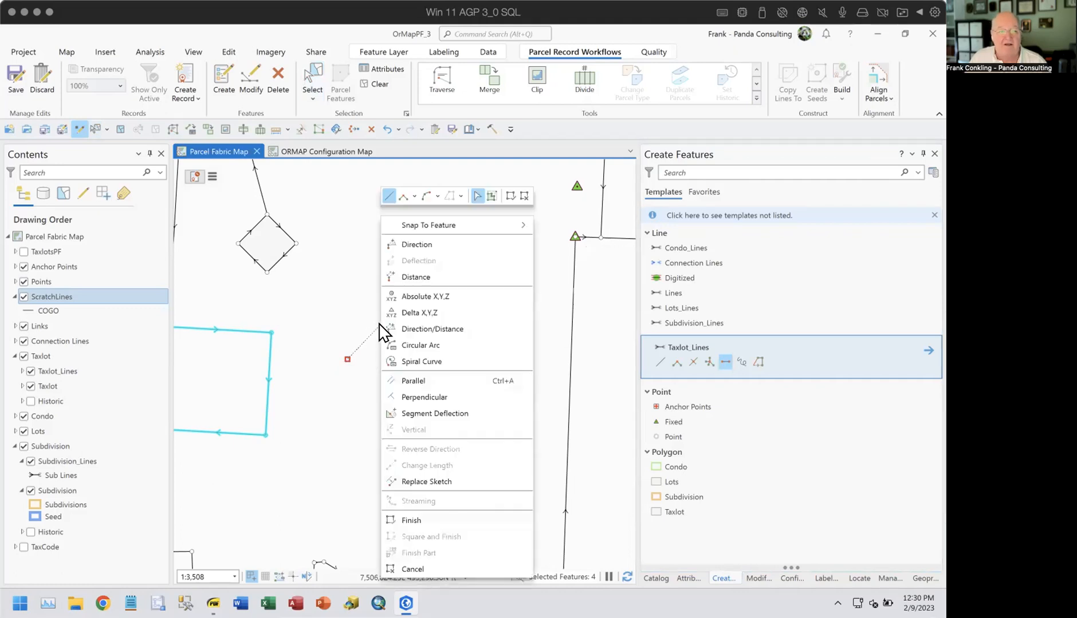
pyautogui.click(421, 329)
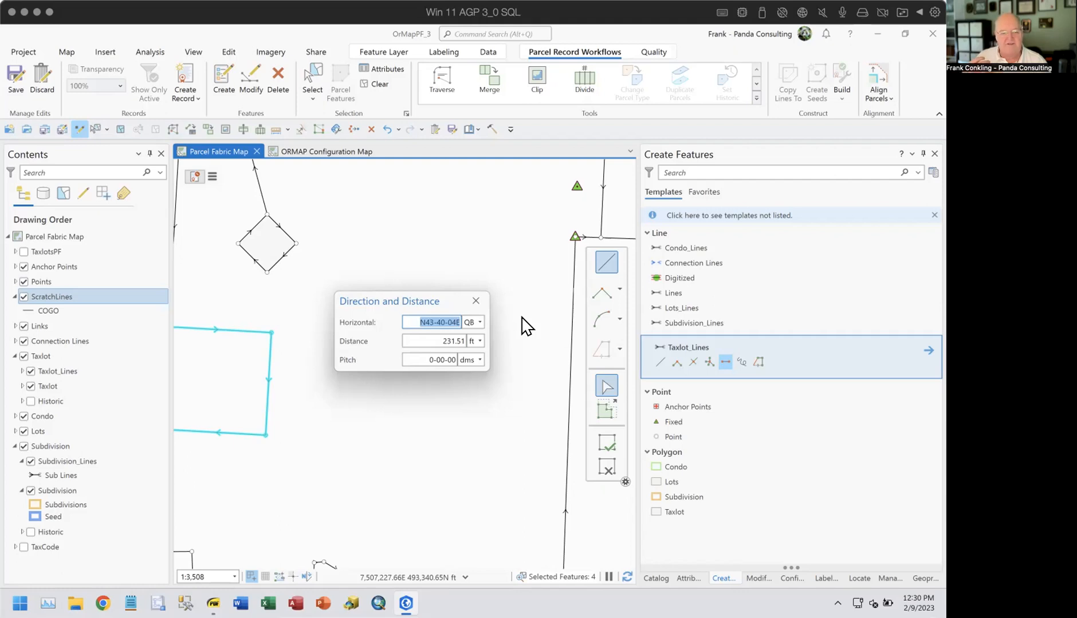
pyautogui.write('45-1')
pyautogui.press('Tab')
pyautogui.write('250')
pyautogui.press('Return')
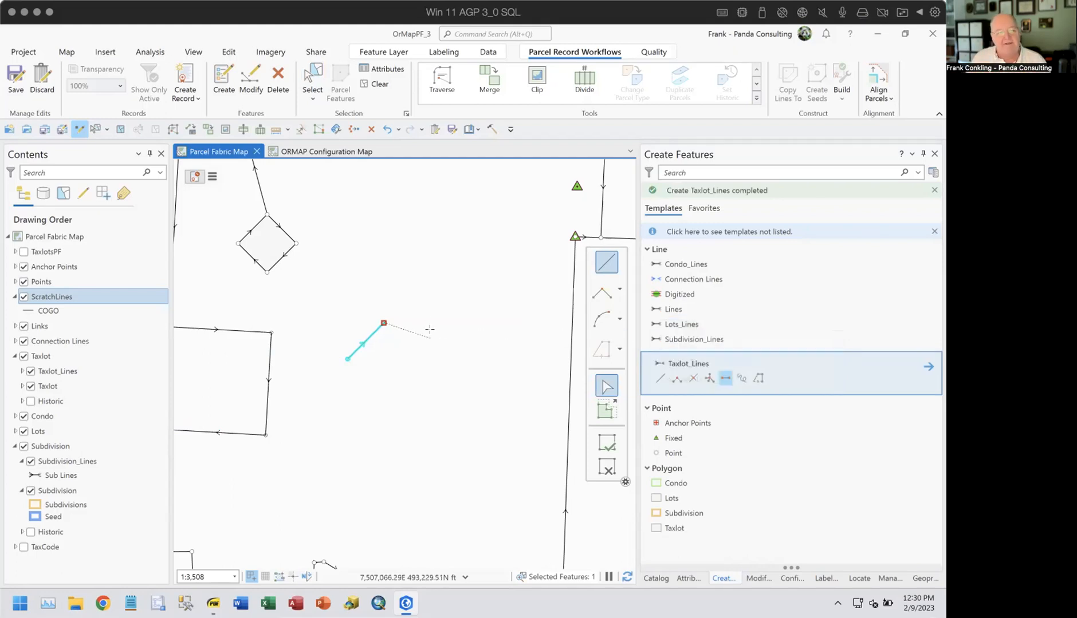
# Step: Set up a spiral curve from the new line's end with end radius 450 ft and arc length 500 ft, curving right
pyautogui.rightClick(423, 289)
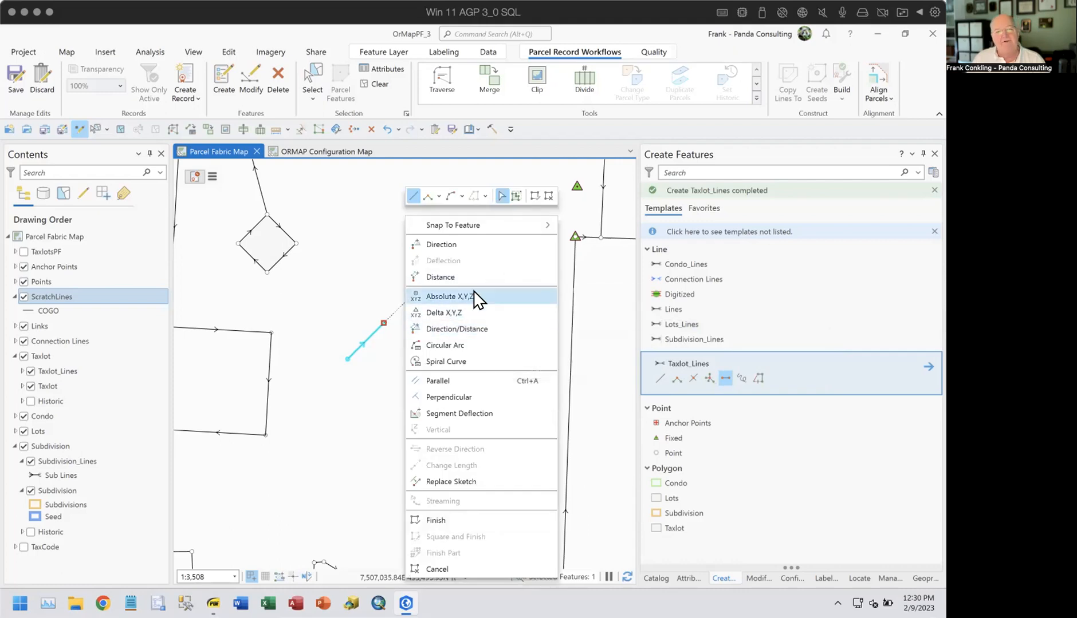
pyautogui.click(431, 361)
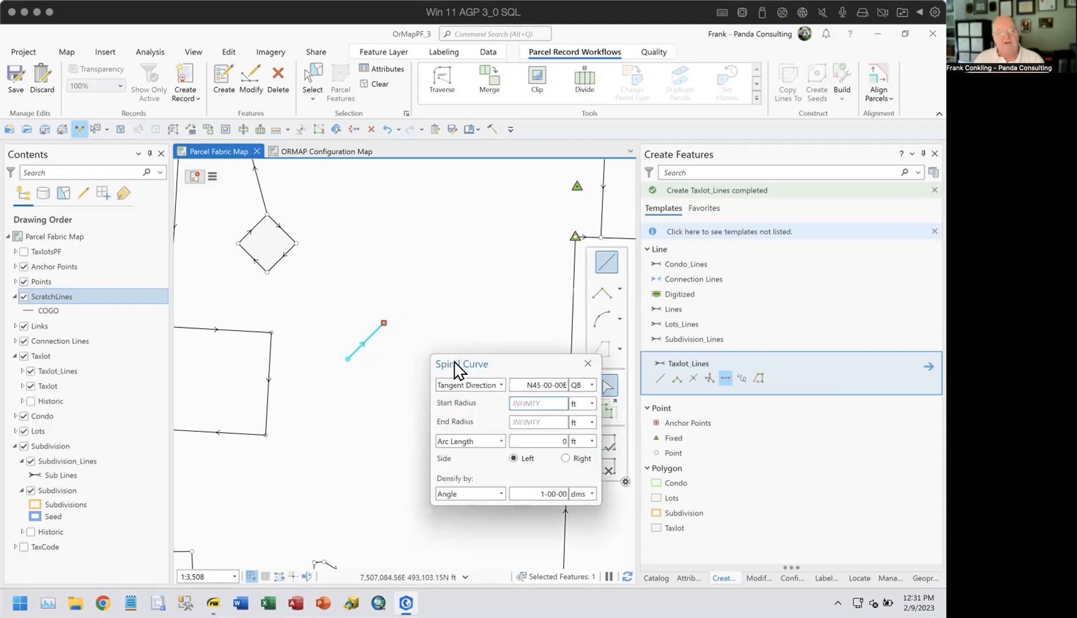
pyautogui.moveTo(514, 358); pyautogui.dragTo(496, 141)
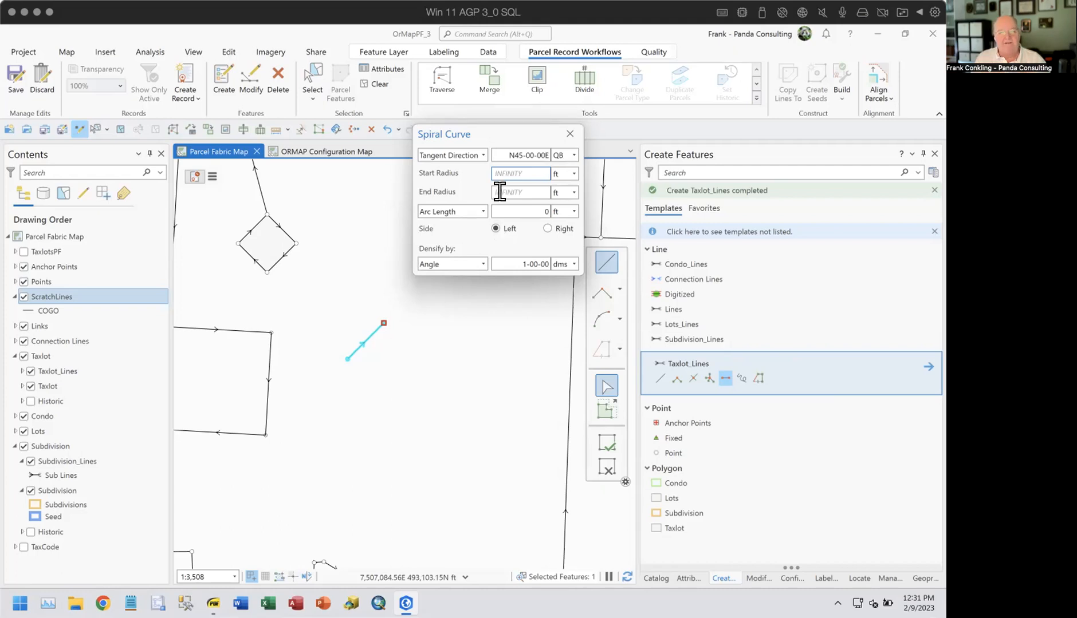
pyautogui.click(510, 193)
pyautogui.write('450')
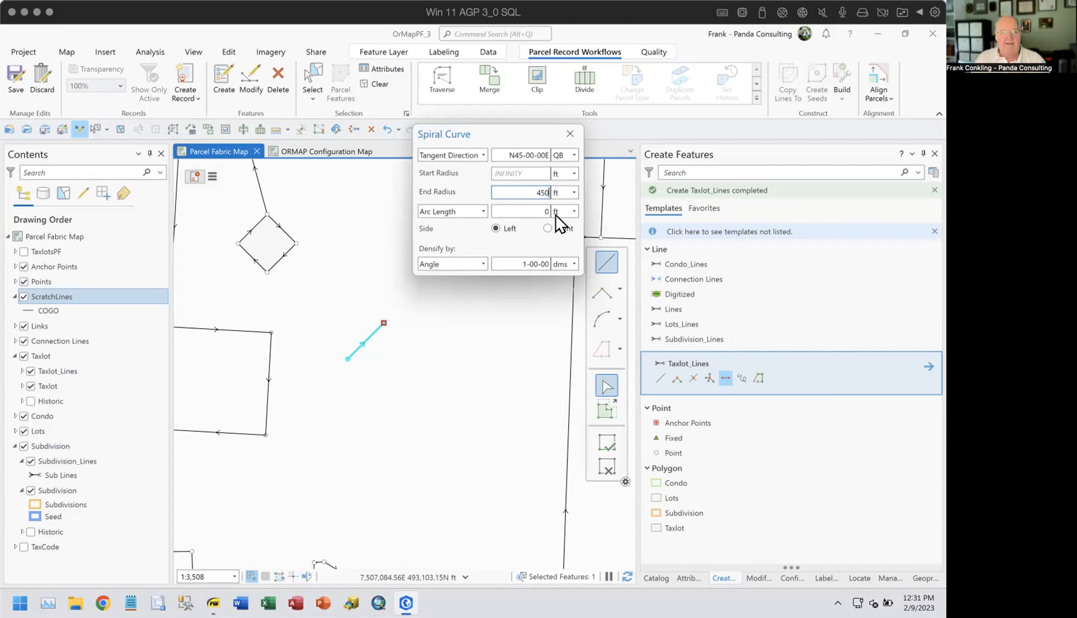
pyautogui.click(534, 210)
pyautogui.write('500')
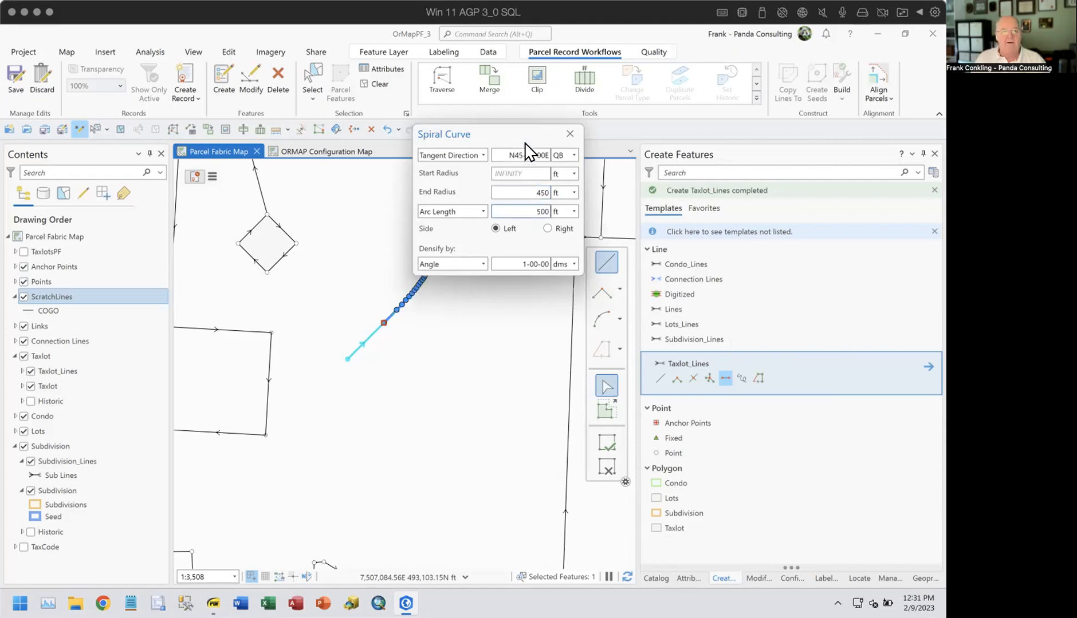
pyautogui.moveTo(524, 141); pyautogui.dragTo(647, 137)
pyautogui.click(670, 224)
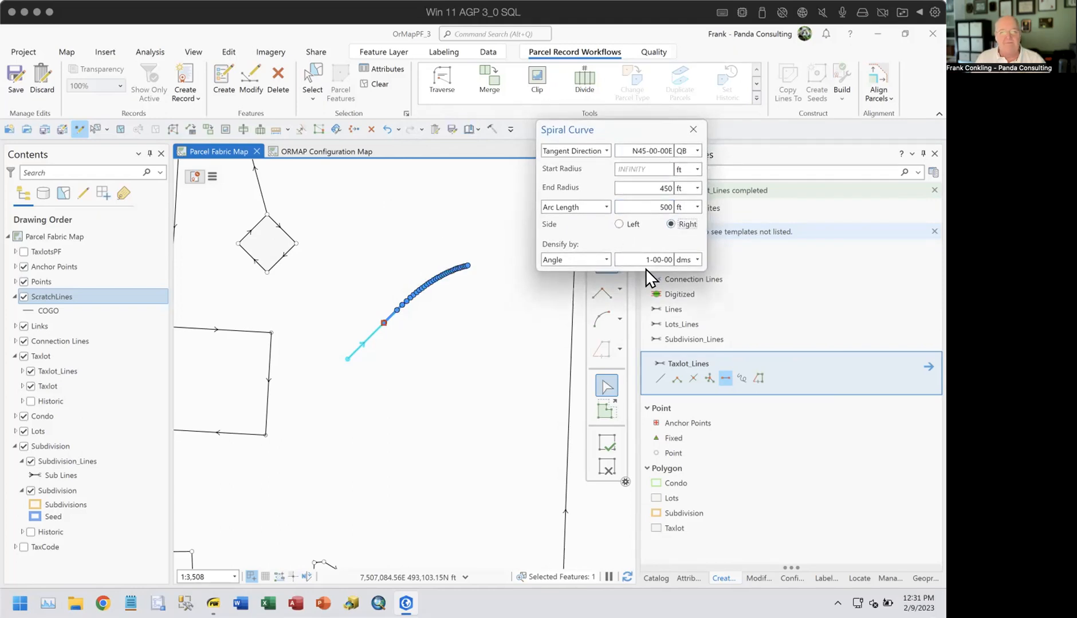
# Step: Try an arc length of 1500 ft for the spiral curve
pyautogui.doubleClick(657, 206)
pyautogui.write('1500')
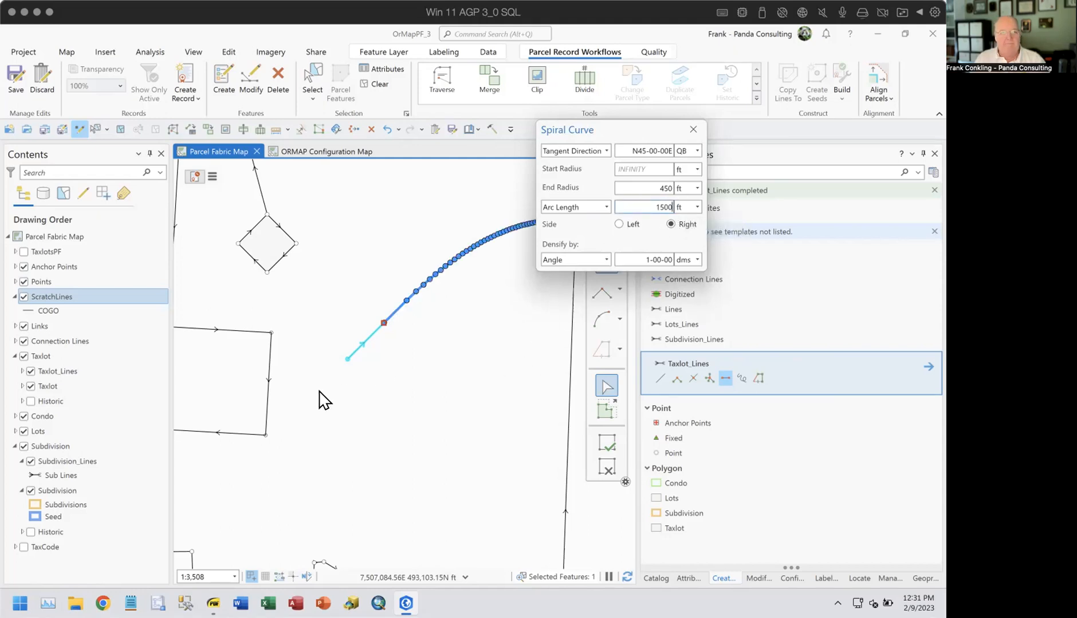
pyautogui.moveTo(642, 123); pyautogui.dragTo(773, 198)
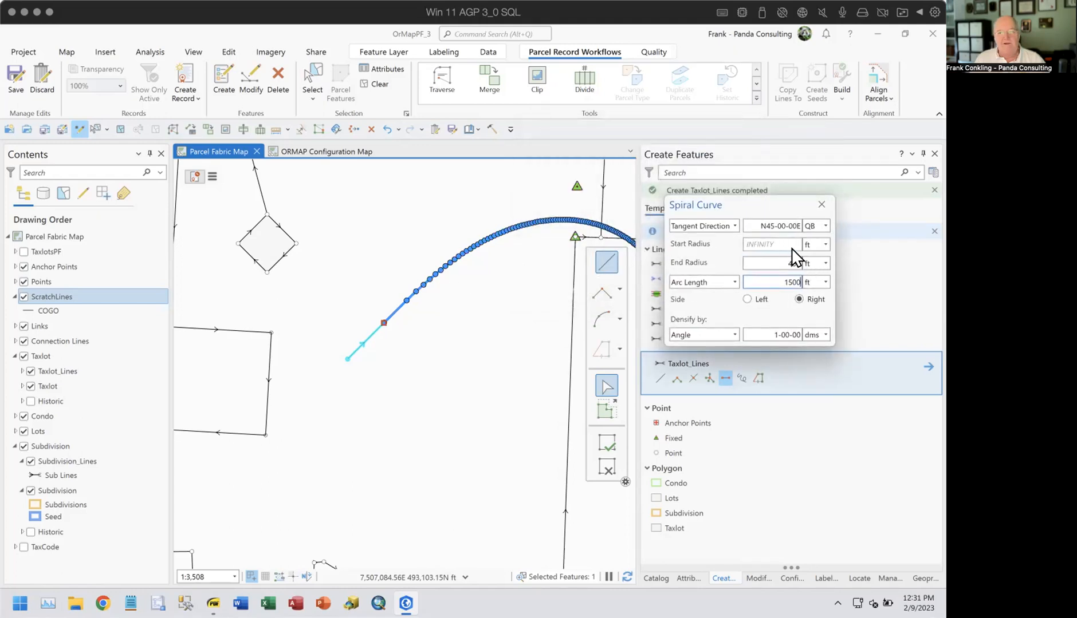
# Step: Set the spiral curve's arc length to 500 ft and create the curve
pyautogui.doubleClick(765, 275)
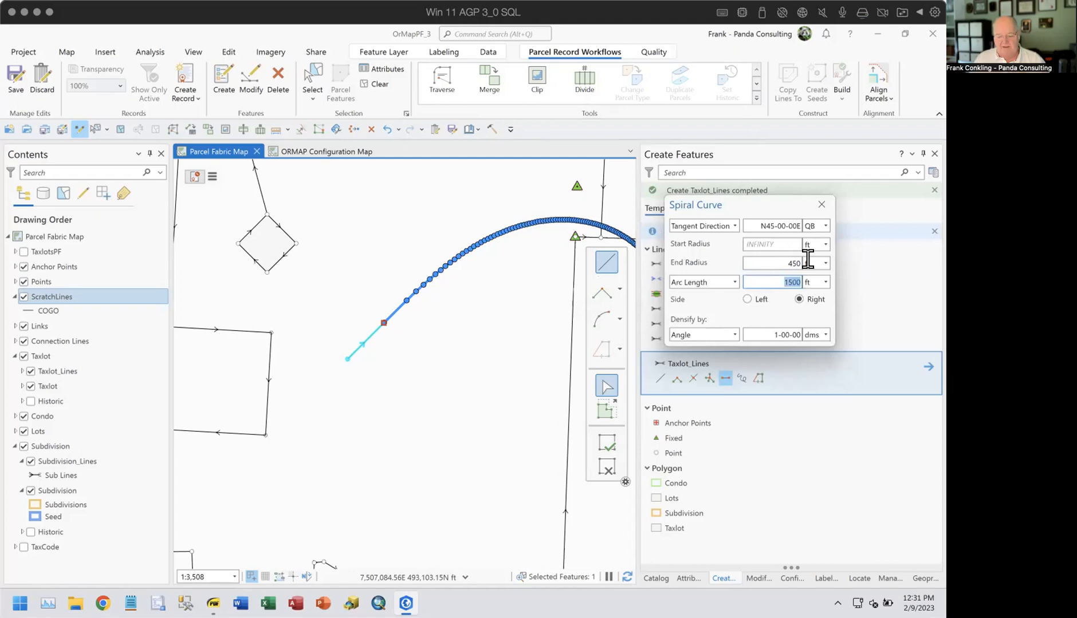
pyautogui.write('500')
pyautogui.press('Return')
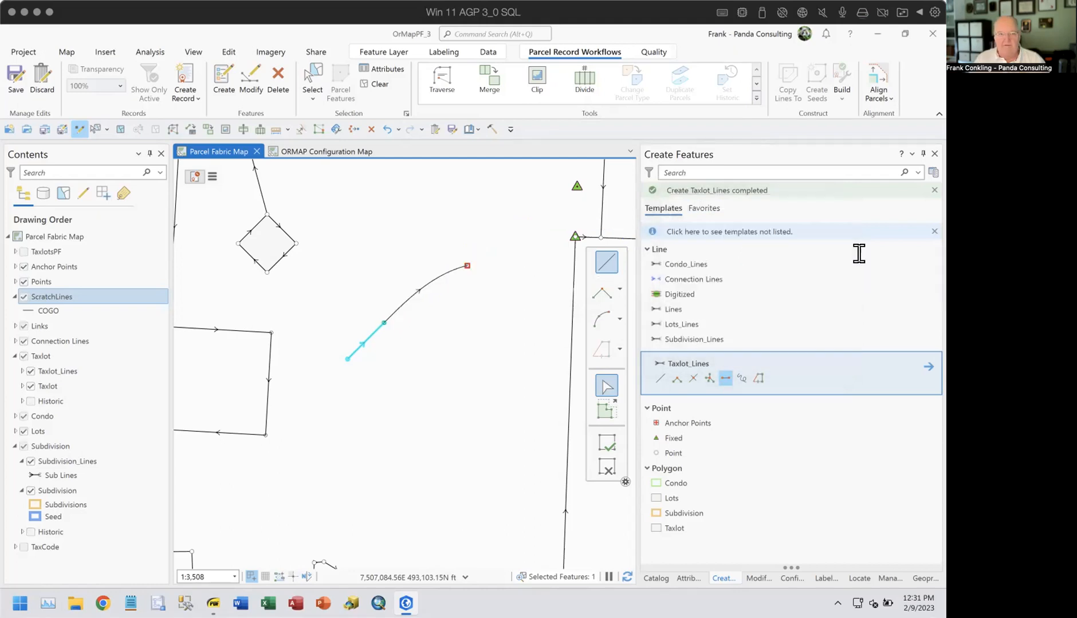
# Step: Cancel the pending next segment at the end of the spiral curve
pyautogui.moveTo(469, 198); pyautogui.dragTo(361, 212)
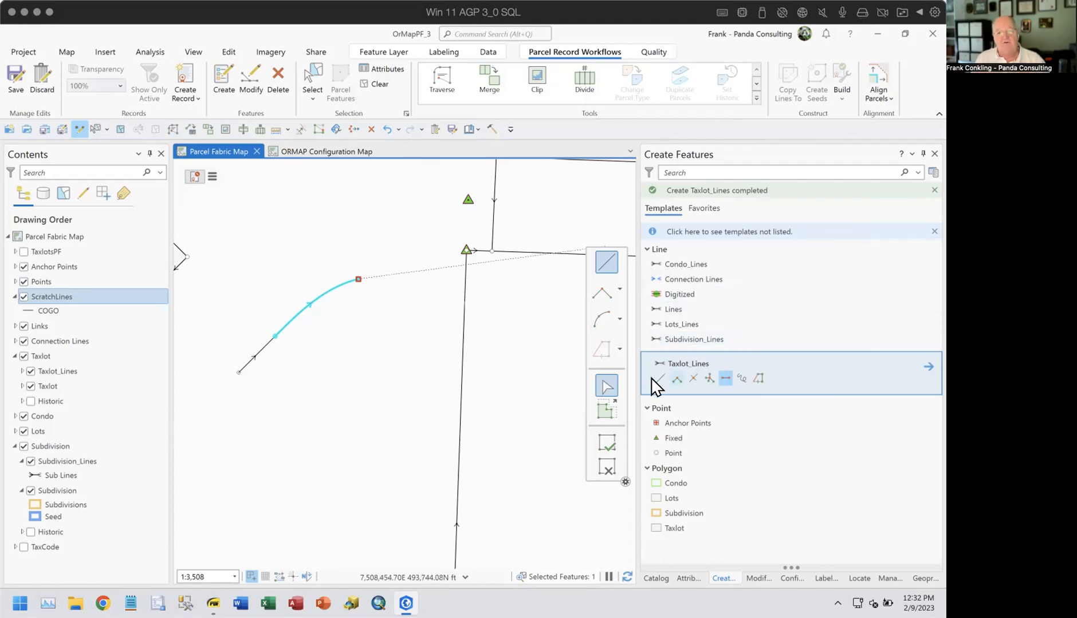
pyautogui.rightClick(375, 289)
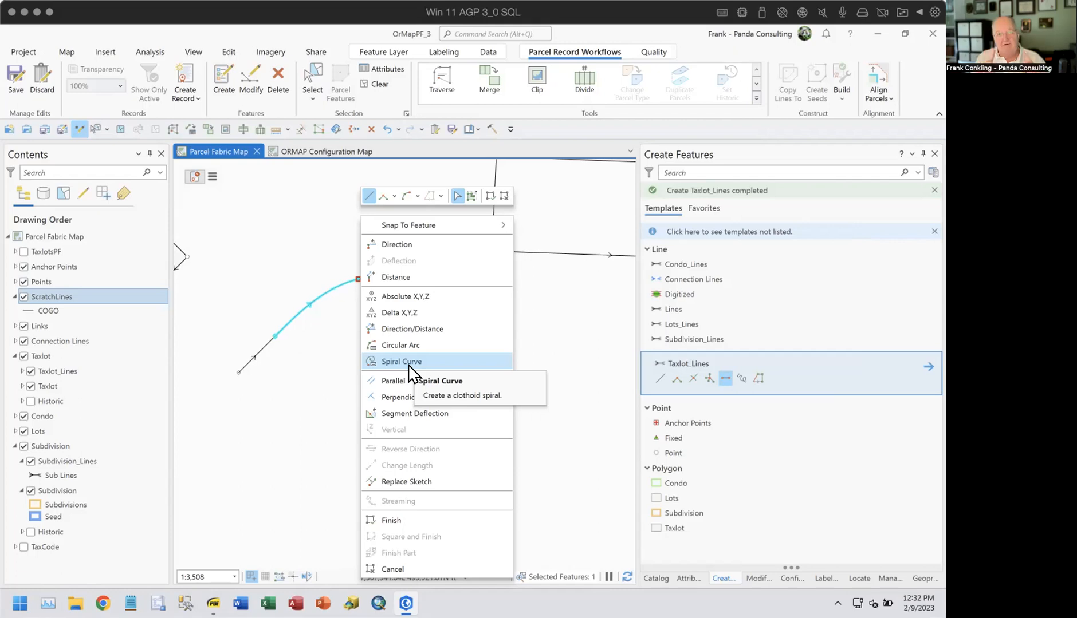
pyautogui.click(617, 26)
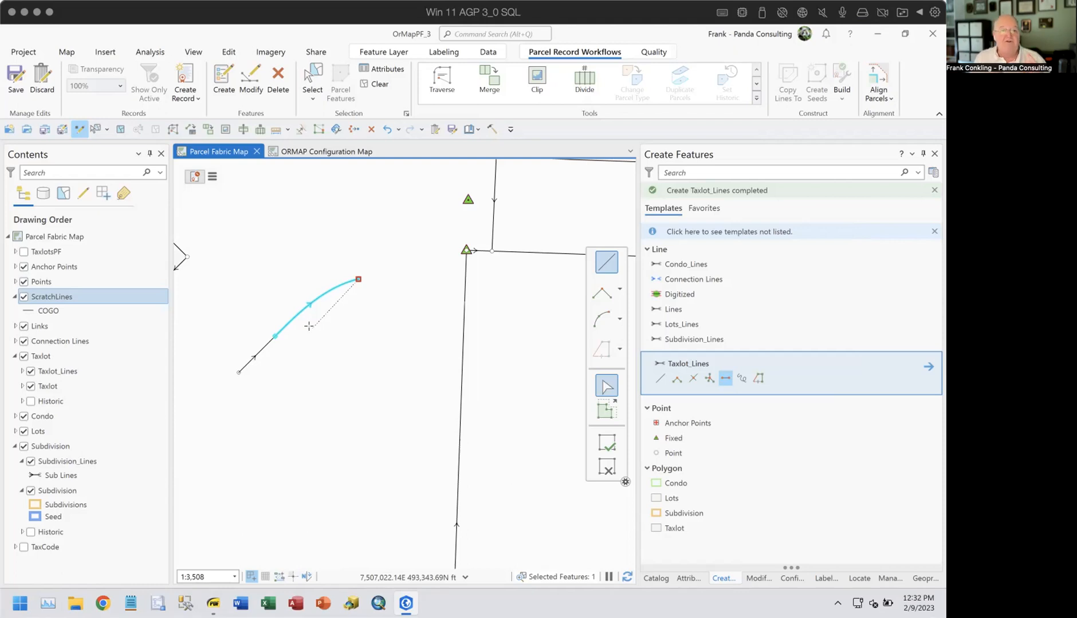
pyautogui.scroll(3, 301, 313)
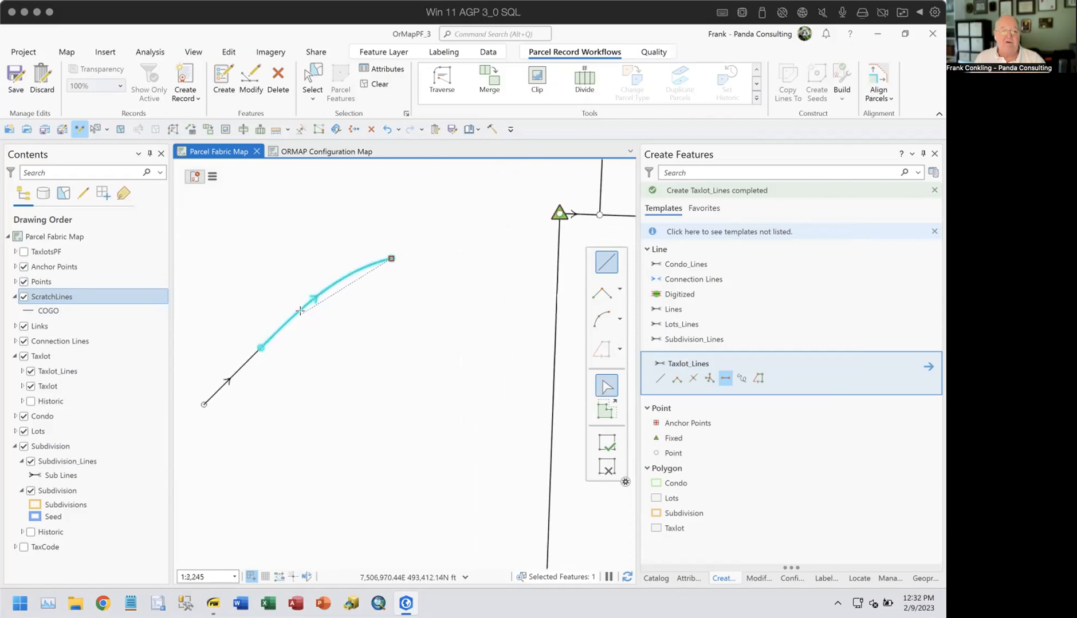
pyautogui.rightClick(350, 316)
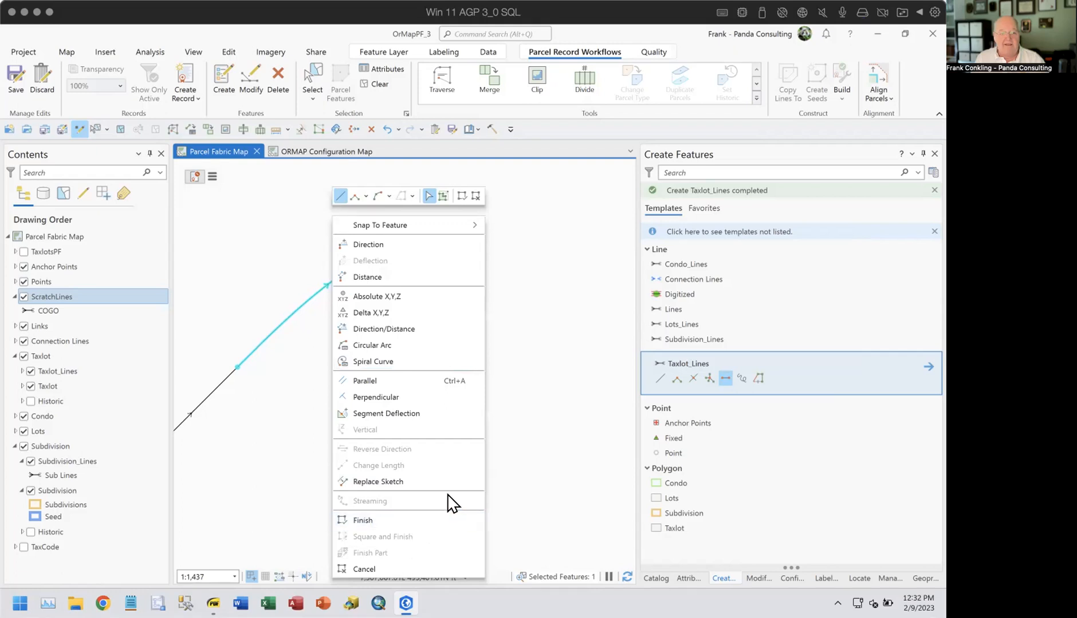
pyautogui.click(634, 29)
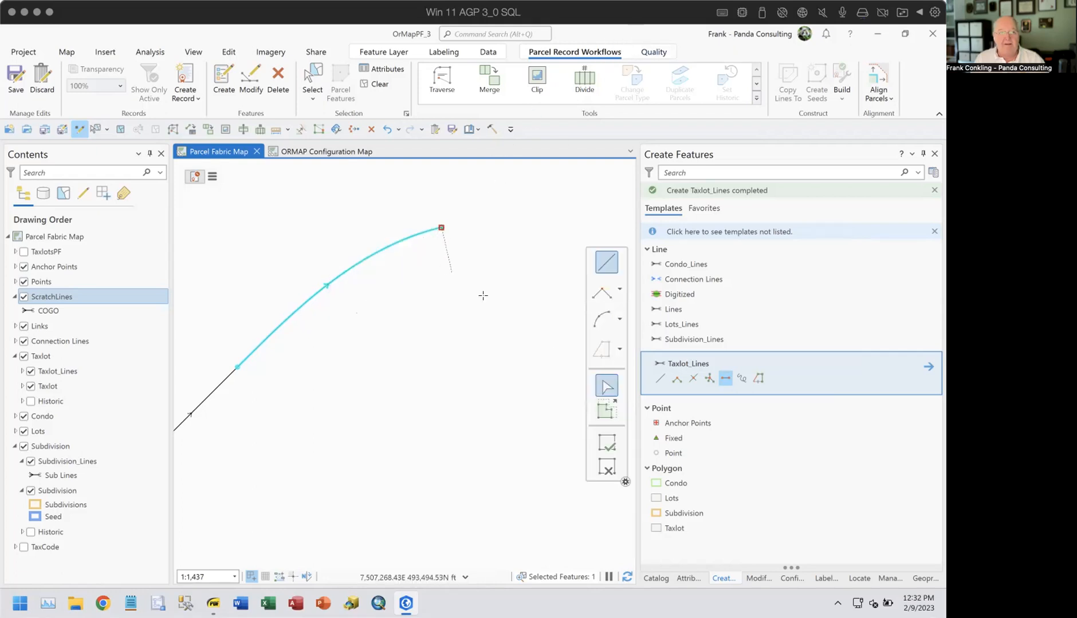
pyautogui.click(606, 464)
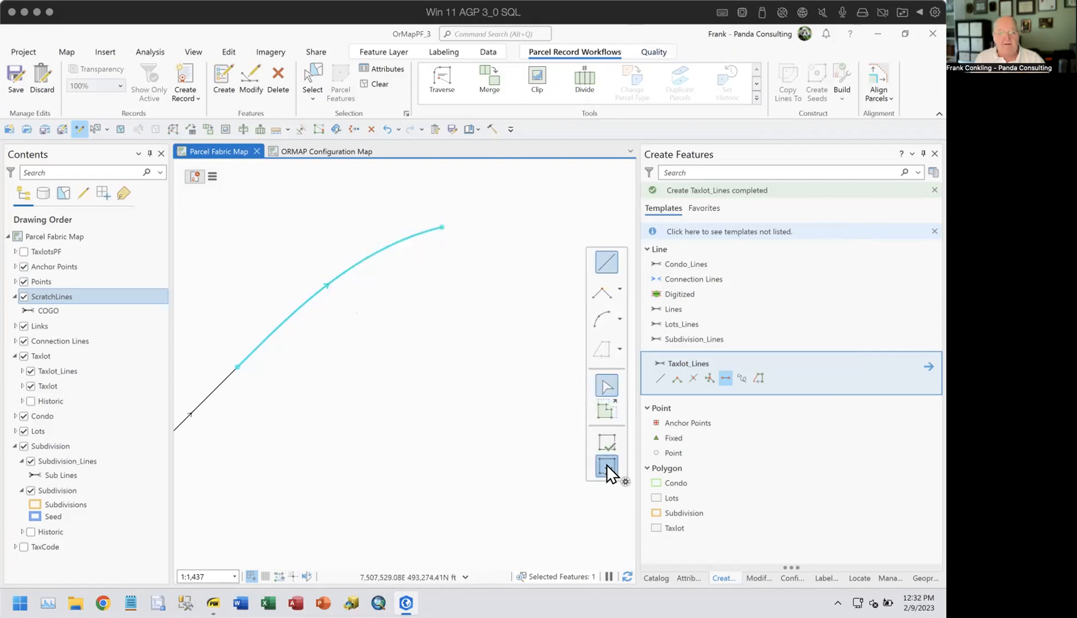
# Step: Open the spiral curve for vertex editing
pyautogui.rightClick(356, 279)
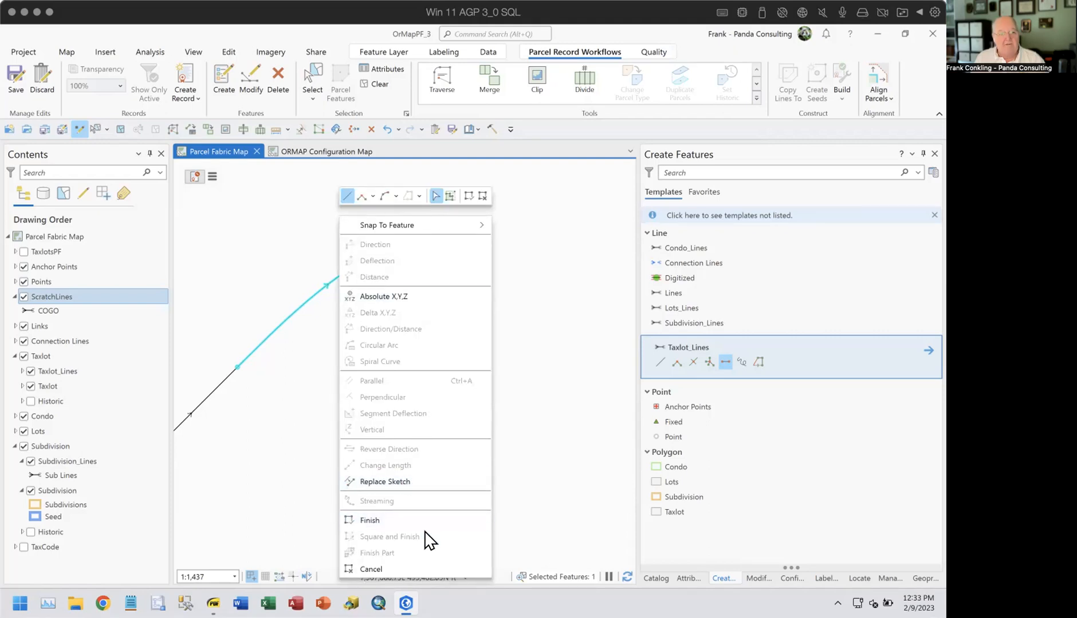
pyautogui.click(686, 39)
pyautogui.click(314, 86)
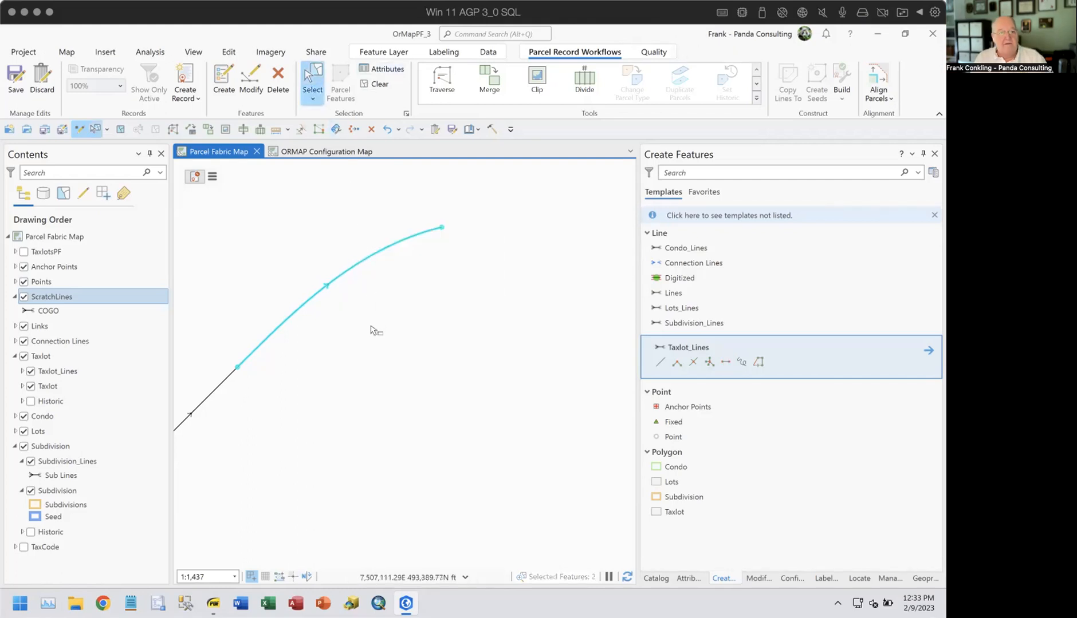
pyautogui.scroll(-1, 369, 304)
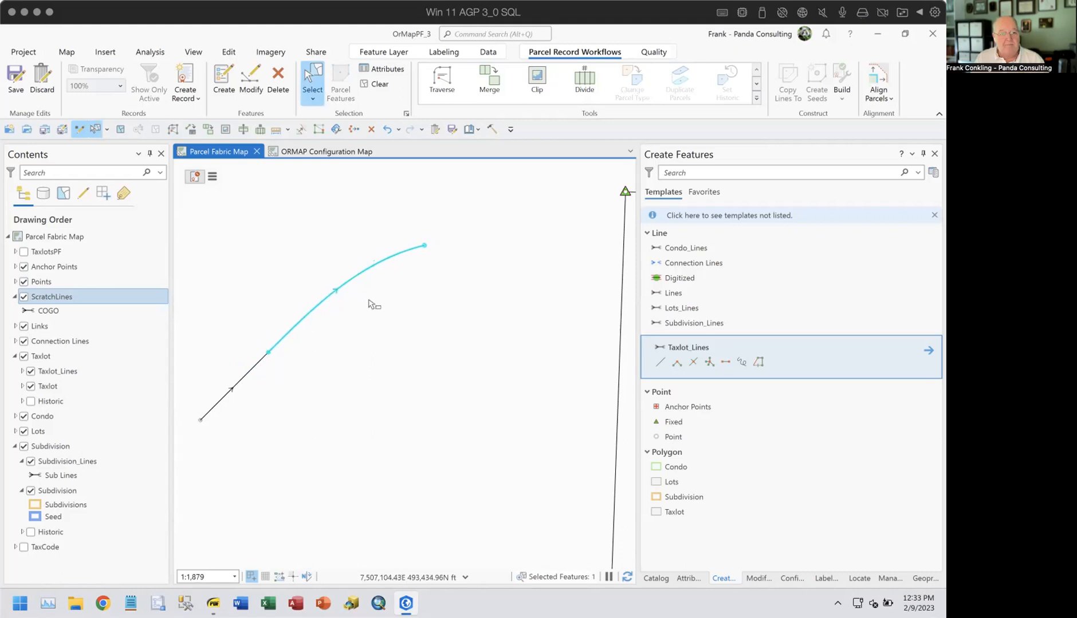
pyautogui.rightClick(366, 295)
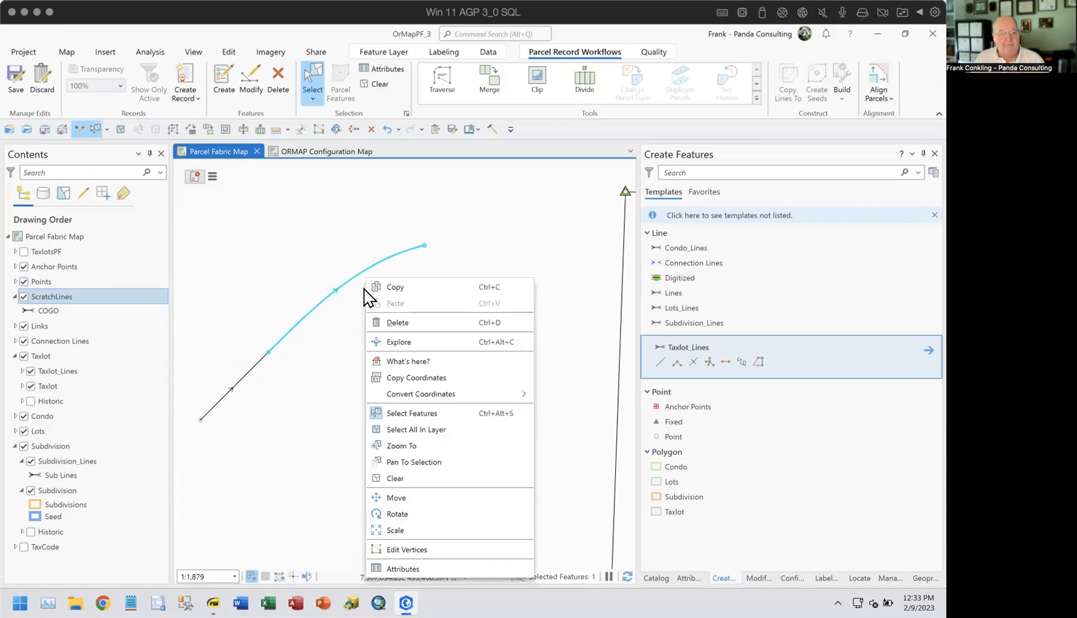
pyautogui.click(398, 550)
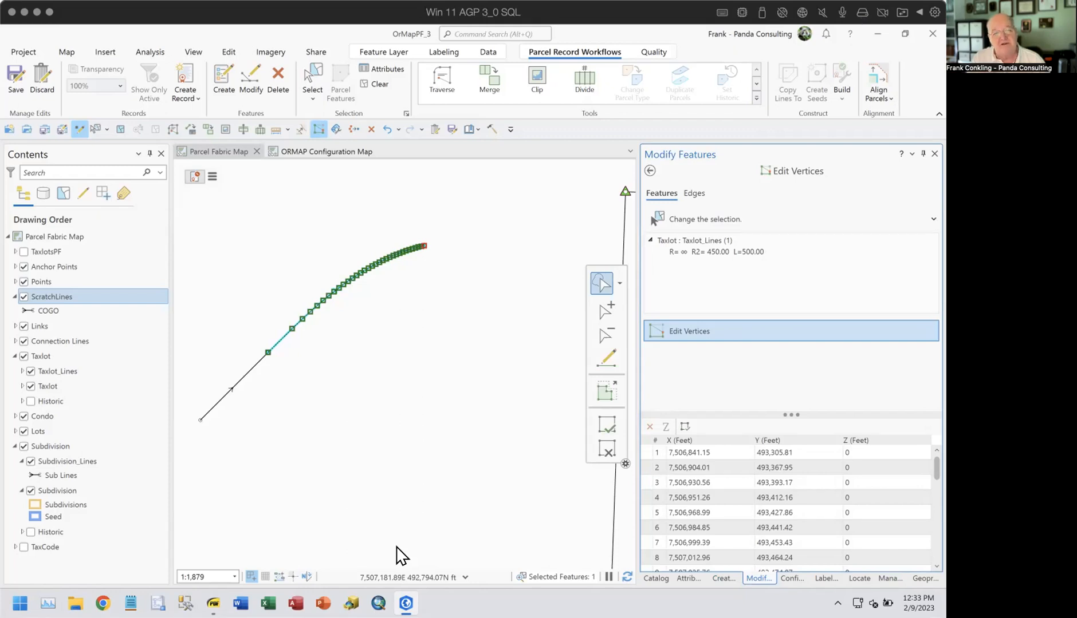
# Step: Examine the vertex spacing along the spiral curve, leave vertex editing without changes and show the curve's attributes
pyautogui.scroll(2, 323, 295)
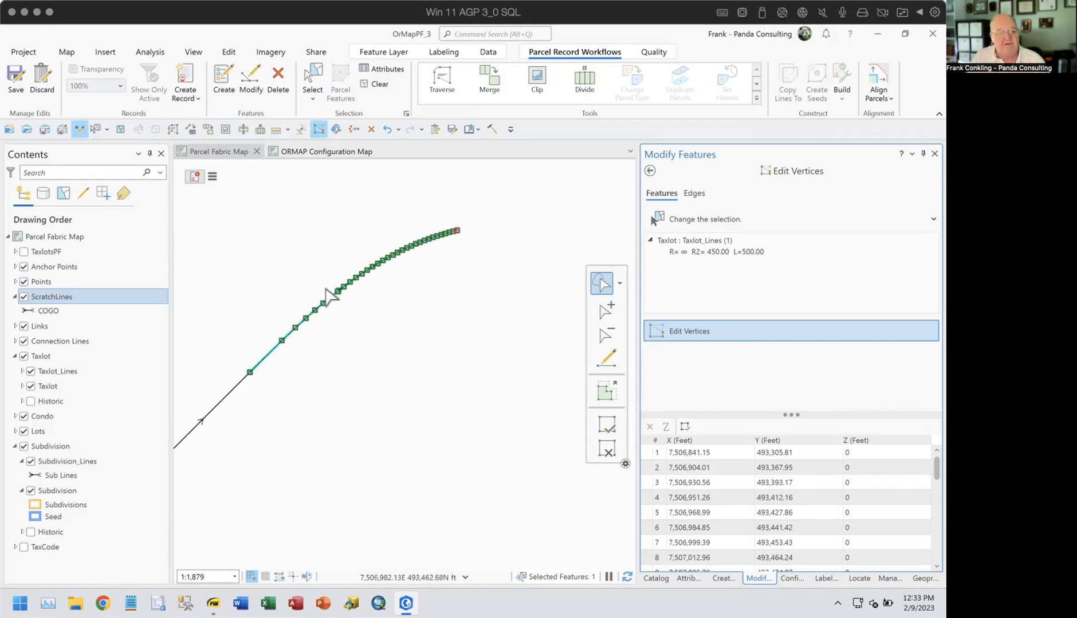
pyautogui.scroll(3, 347, 307)
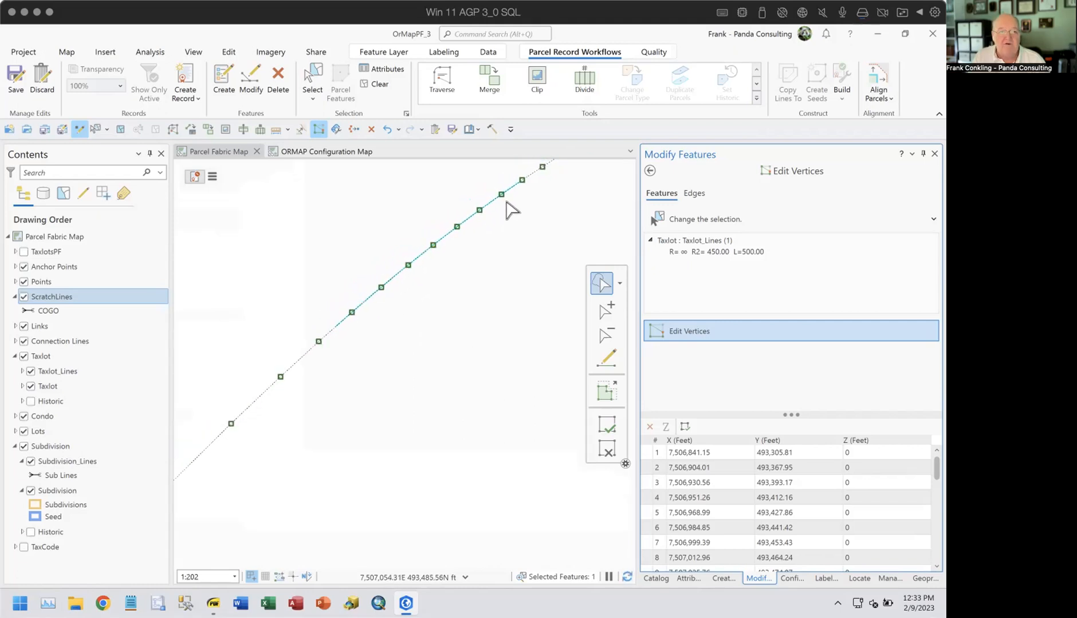
pyautogui.scroll(-5, 509, 209)
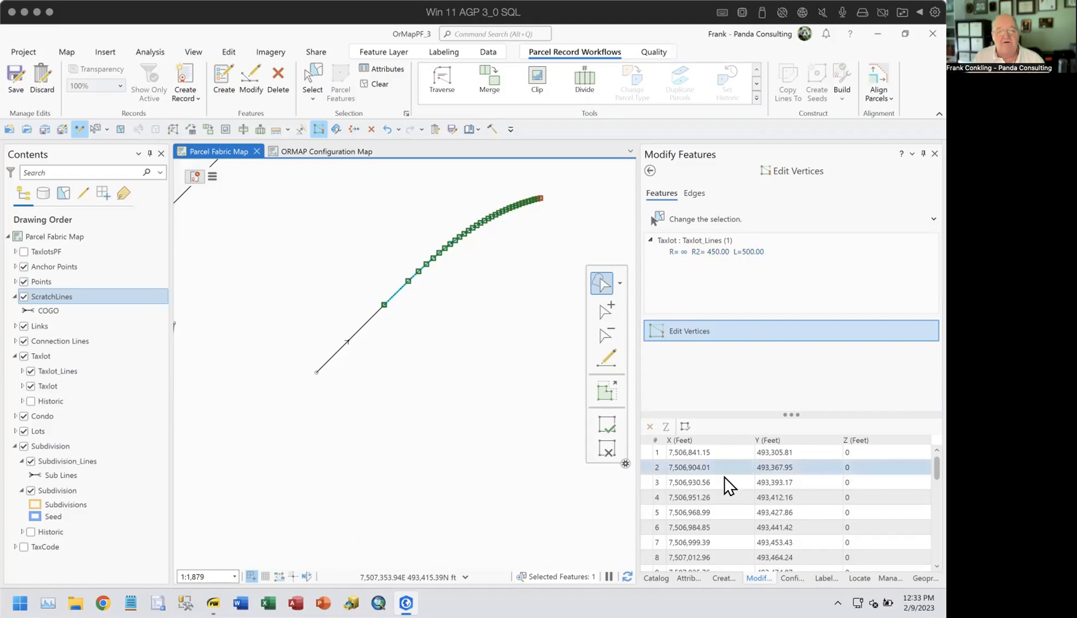
pyautogui.click(607, 446)
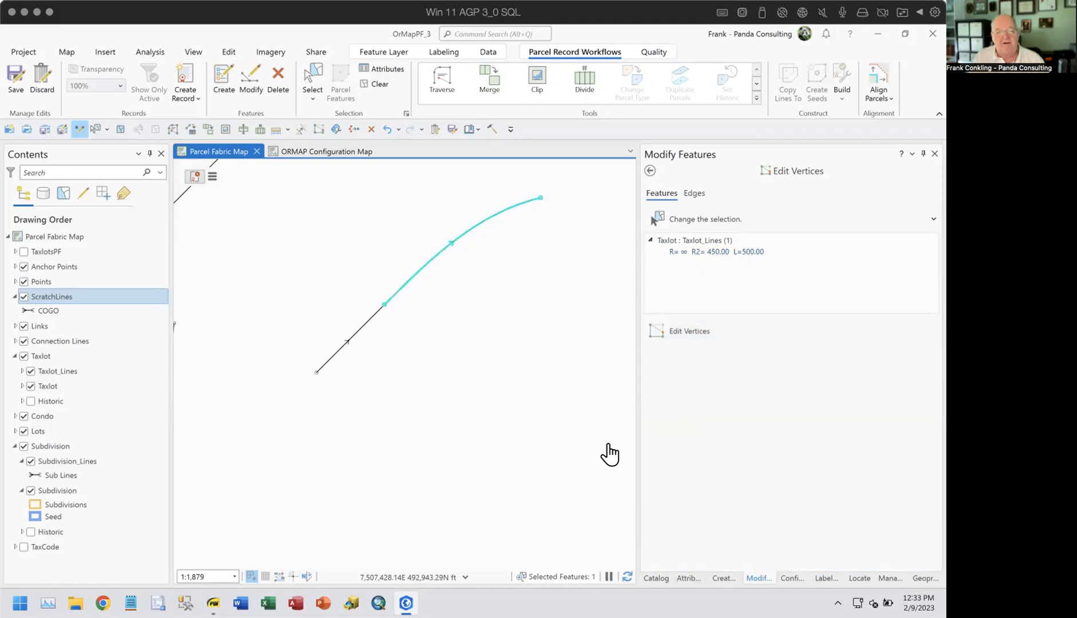
pyautogui.click(686, 578)
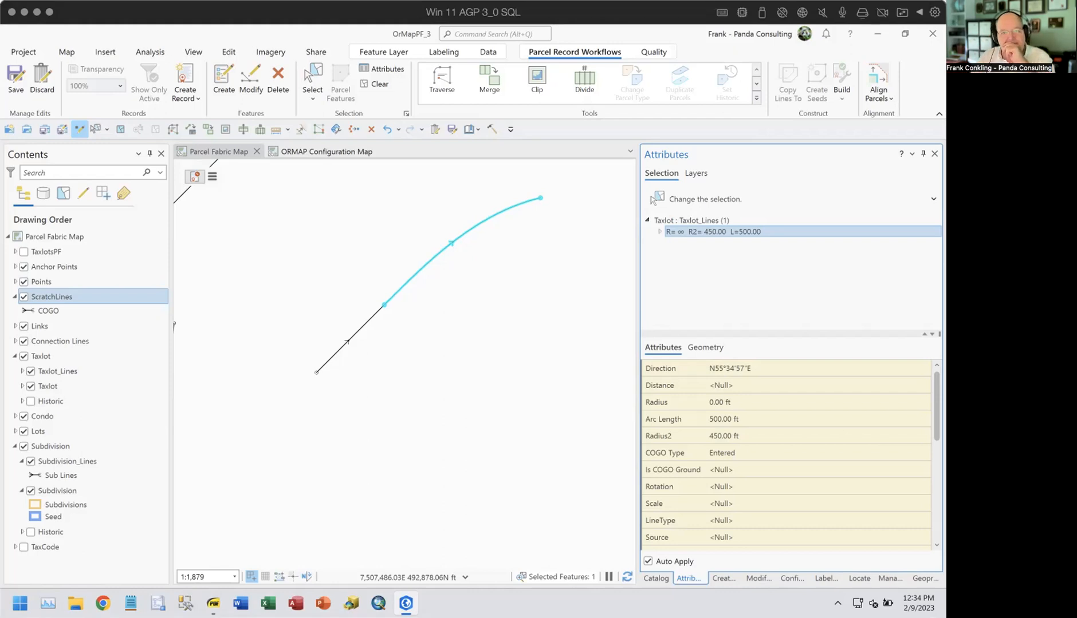
# Step: Switch to the ORMAP Parcel Fabric Training PDF and go to the Copy Lines To page
pyautogui.press('XF86AudioRaiseVolume')
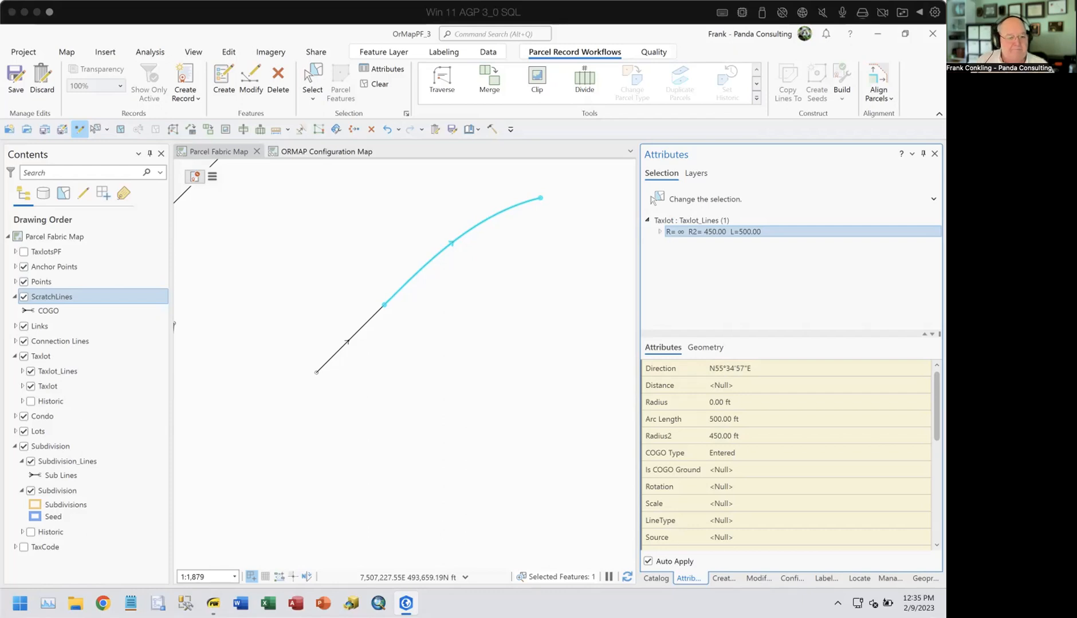
pyautogui.click(213, 604)
pyautogui.scroll(-1, 801, 379)
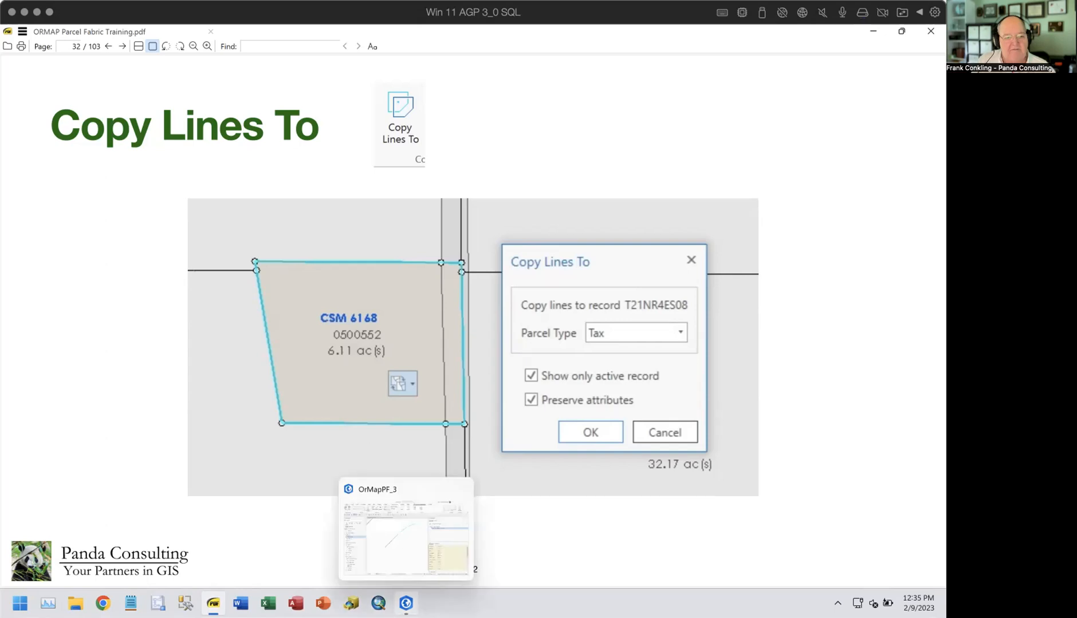
# Step: Switch back to ArcGIS Pro and create a new parcel record with its default name
pyautogui.click(405, 603)
pyautogui.scroll(-4, 442, 426)
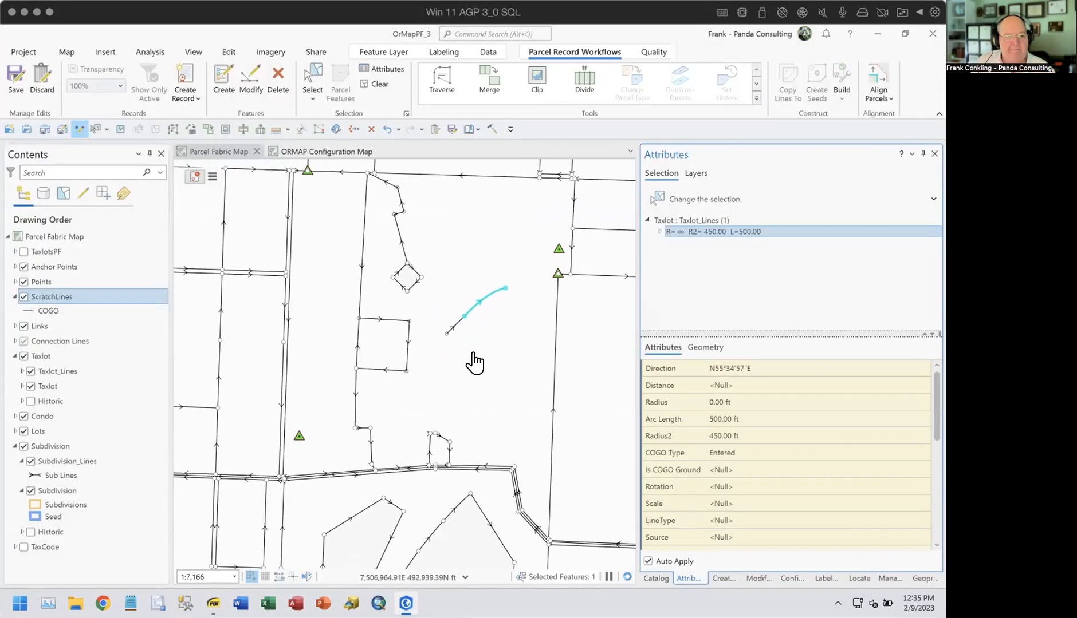
pyautogui.moveTo(488, 433); pyautogui.dragTo(519, 373)
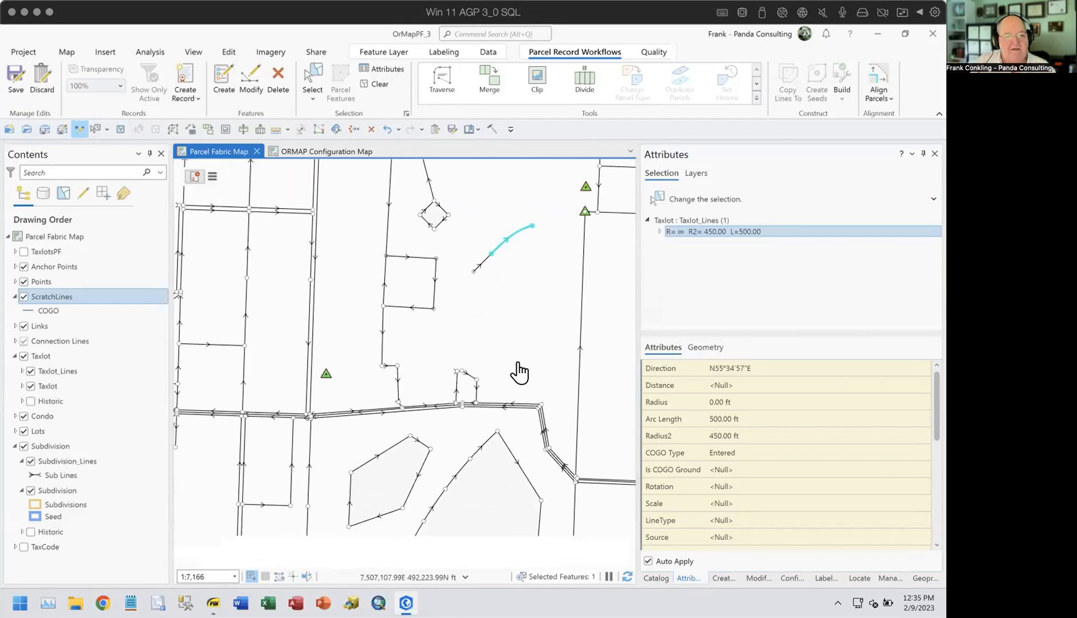
pyautogui.moveTo(448, 402)
pyautogui.mouseDown()
pyautogui.moveTo(469, 244)
pyautogui.moveTo(443, 387)
pyautogui.mouseUp()
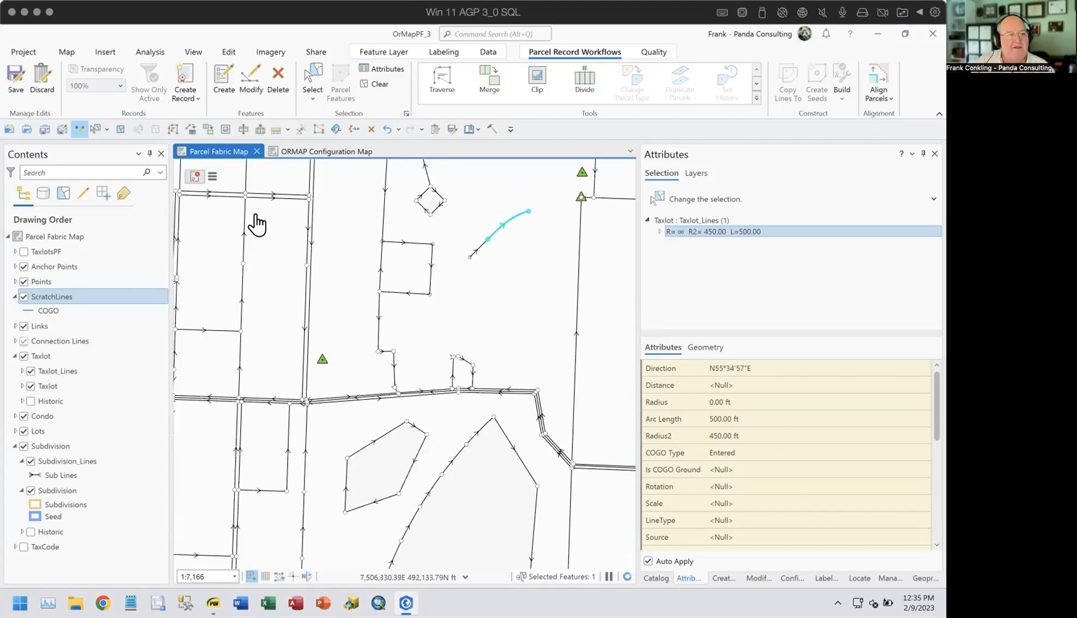
pyautogui.moveTo(277, 320); pyautogui.dragTo(550, 333)
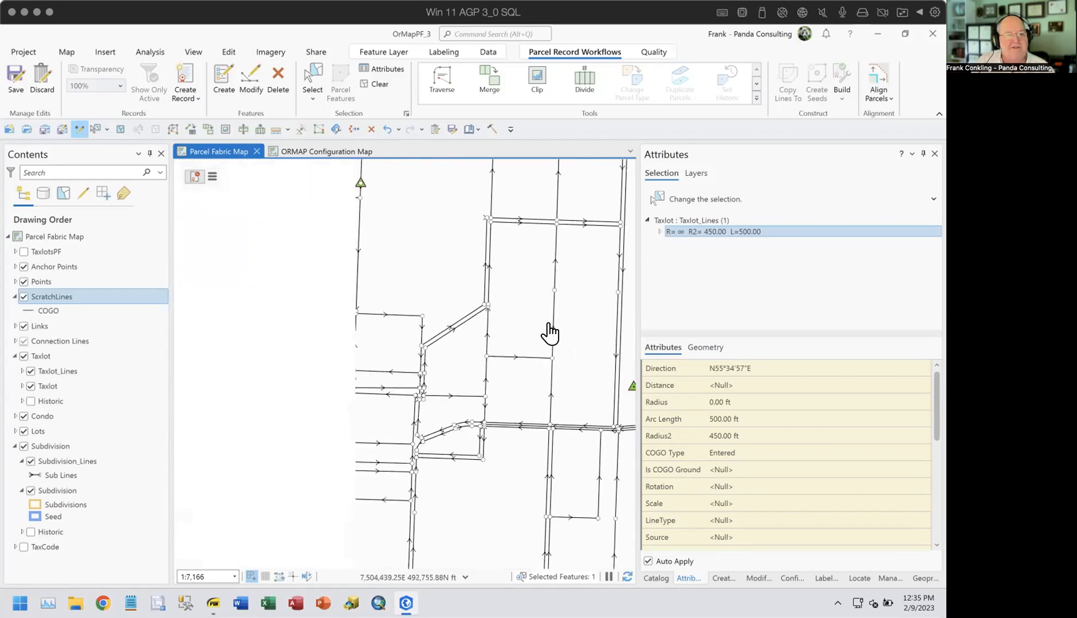
pyautogui.moveTo(409, 269); pyautogui.dragTo(439, 373)
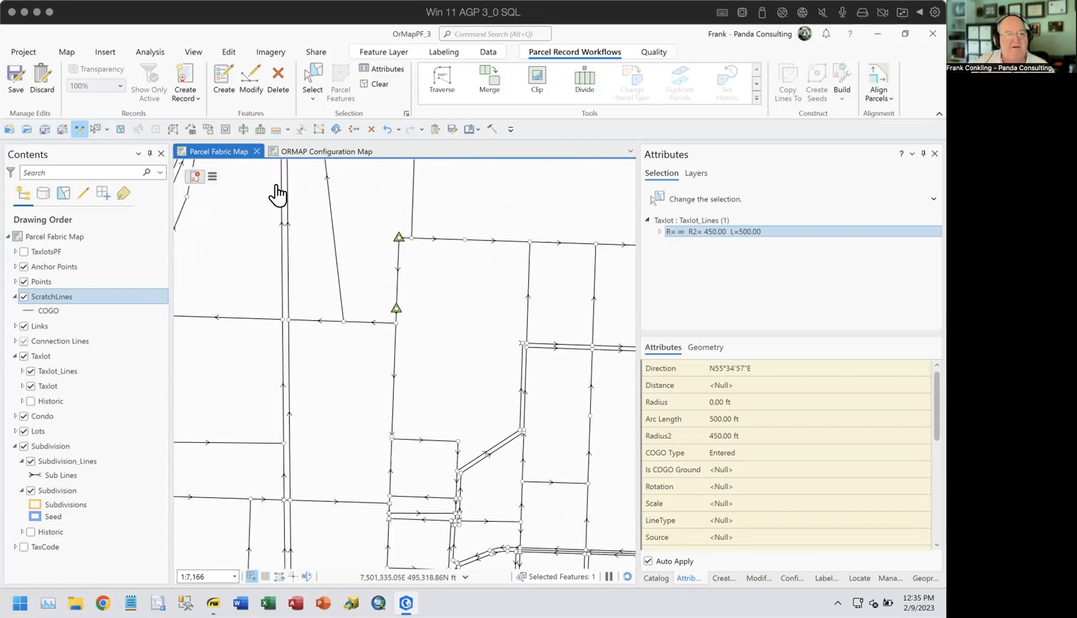
pyautogui.click(212, 176)
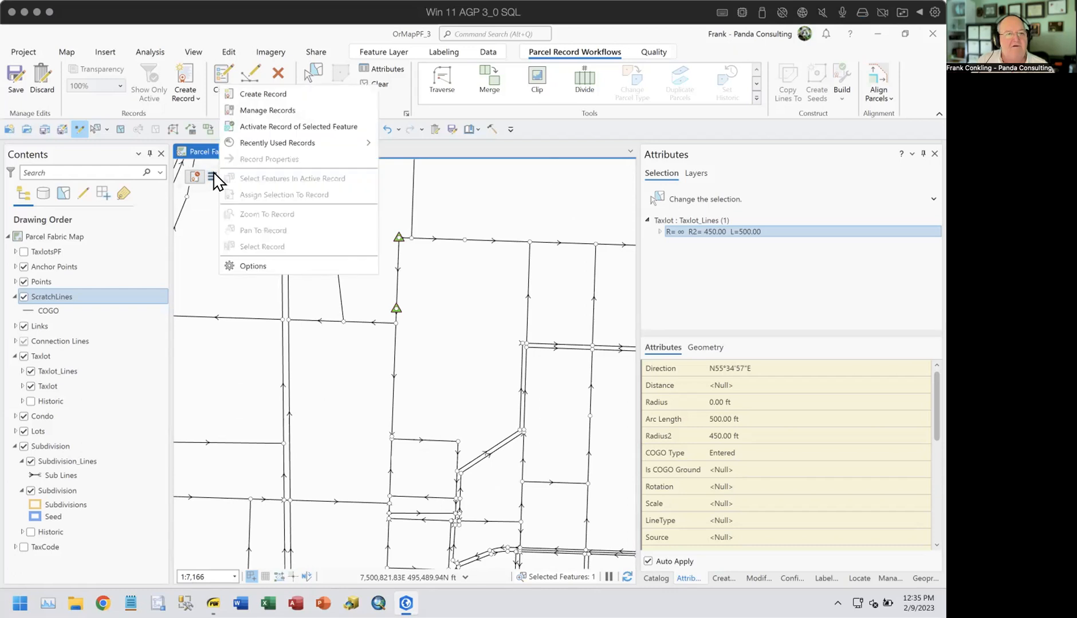
pyautogui.click(263, 94)
pyautogui.click(855, 562)
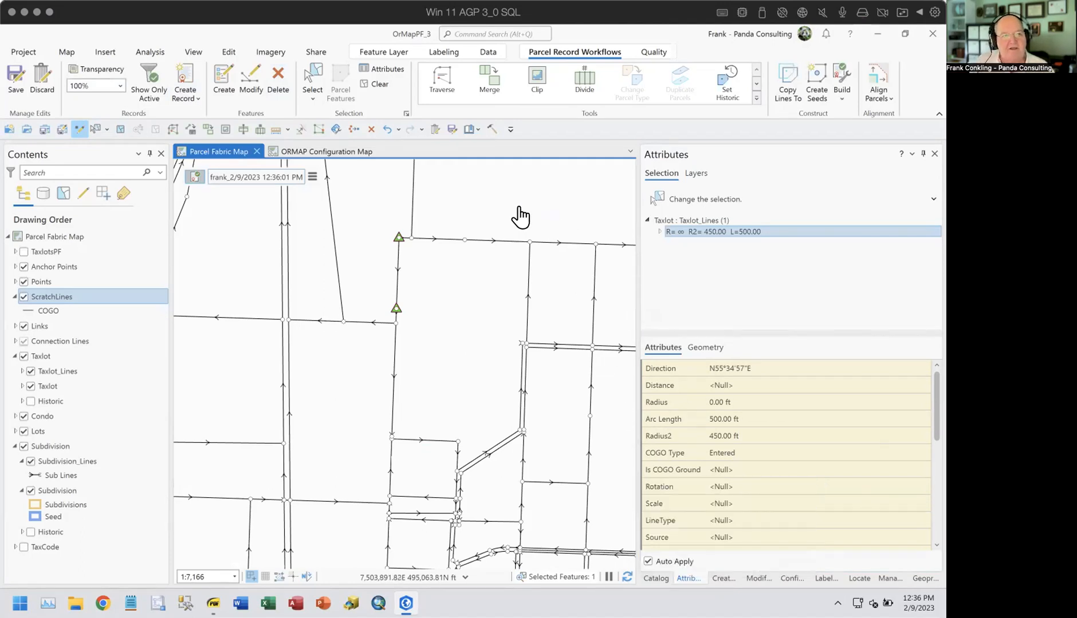
# Step: Start a Taxlot_Lines traverse at the upper of the two anchor points at the parcel corner
pyautogui.click(435, 77)
pyautogui.scroll(2, 427, 257)
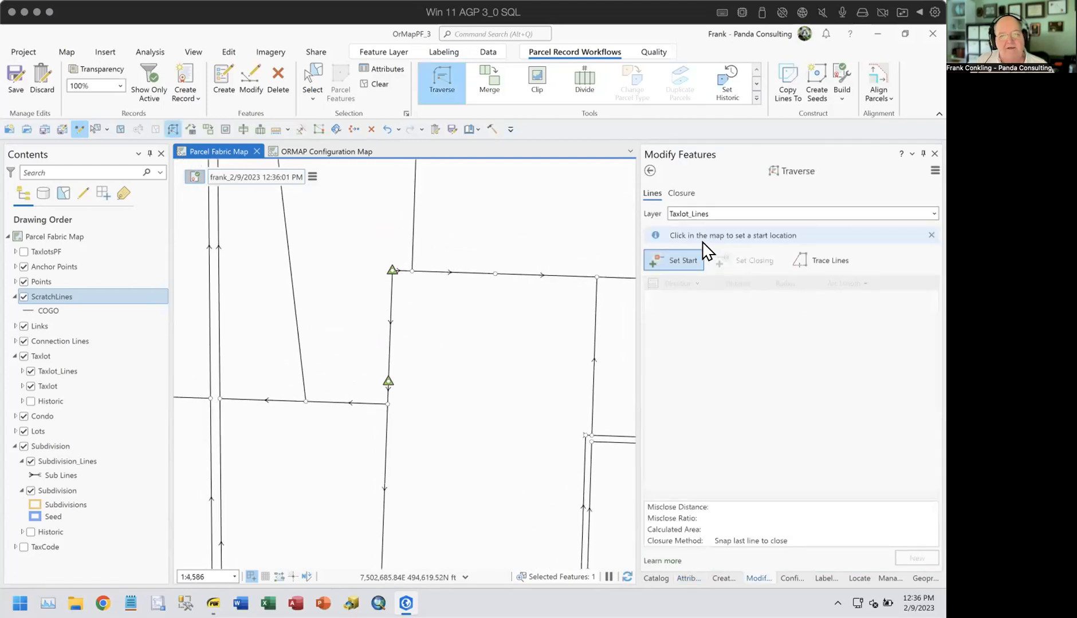
pyautogui.click(684, 262)
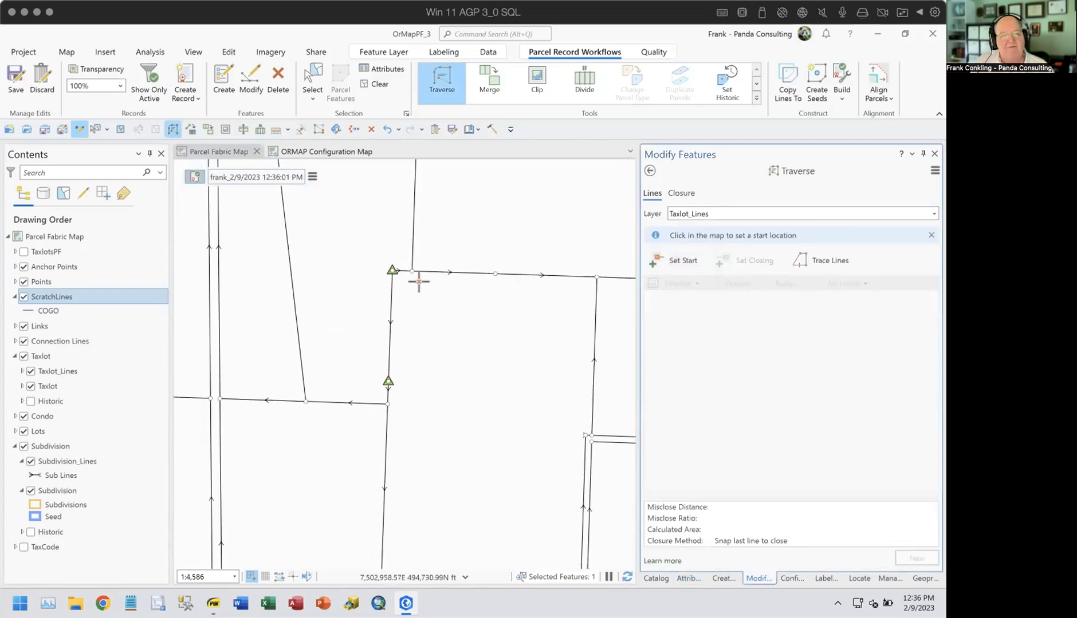
pyautogui.click(390, 269)
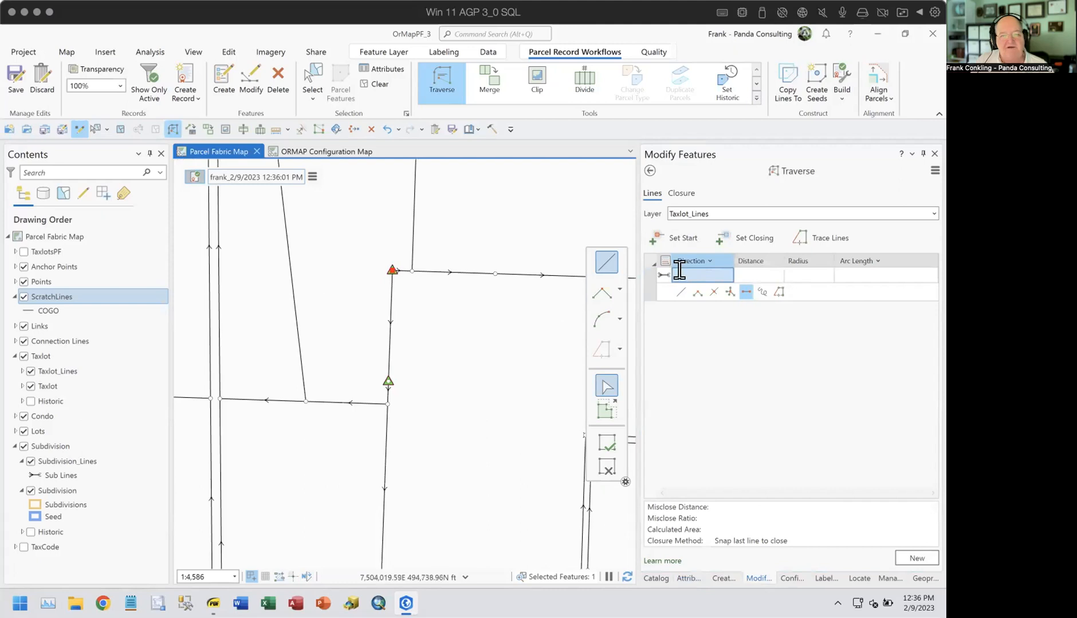
# Step: Enter the first traverse course with direction N80°E and distance 200 ft
pyautogui.click(704, 272)
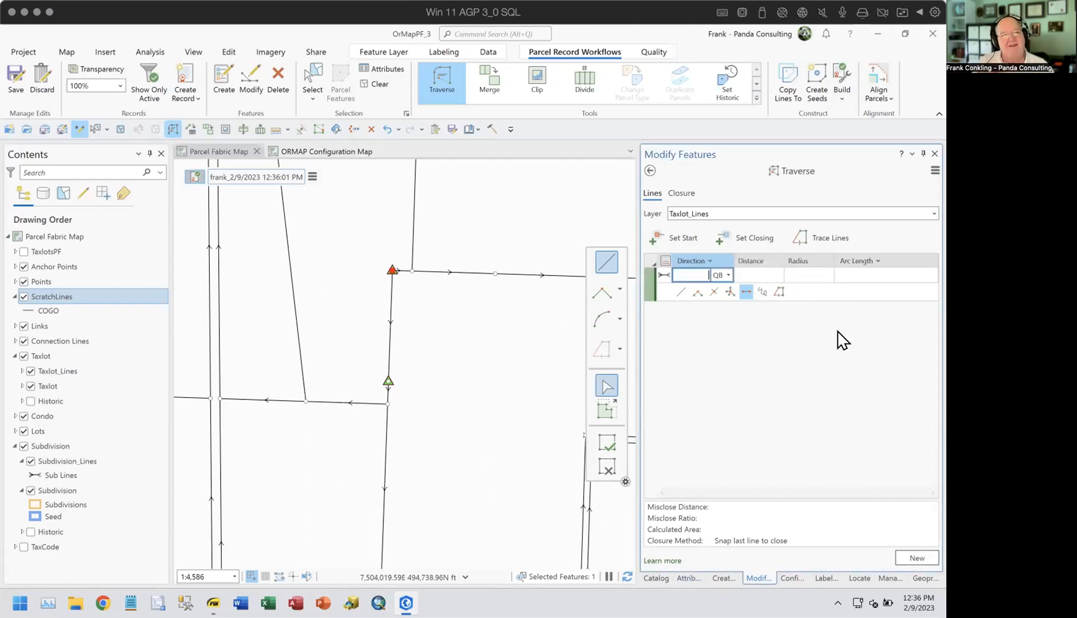
pyautogui.write('80-1')
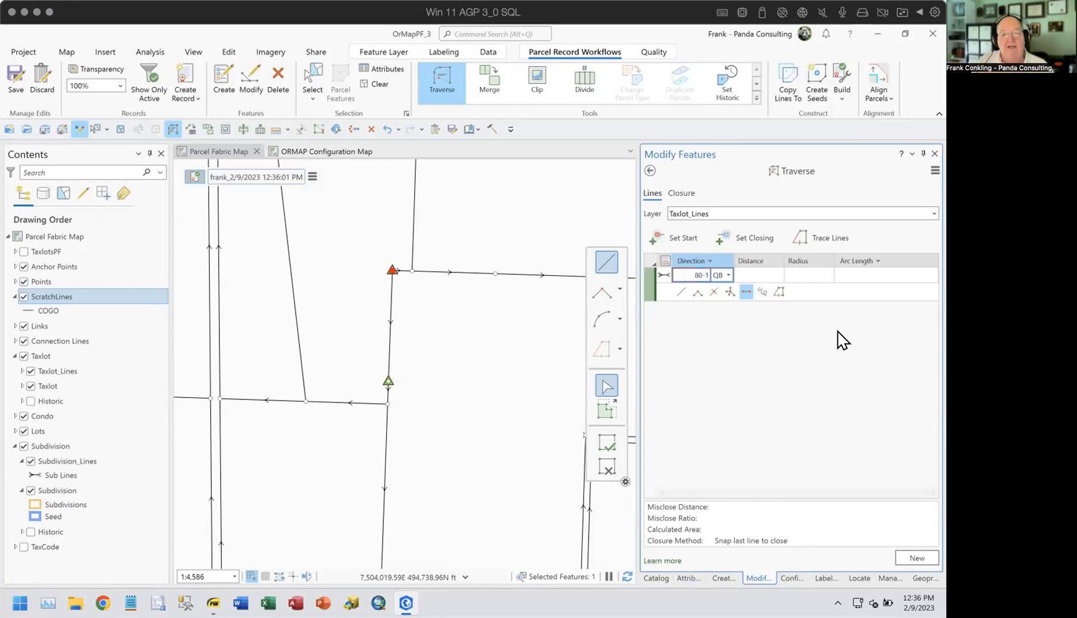
pyautogui.press('Tab')
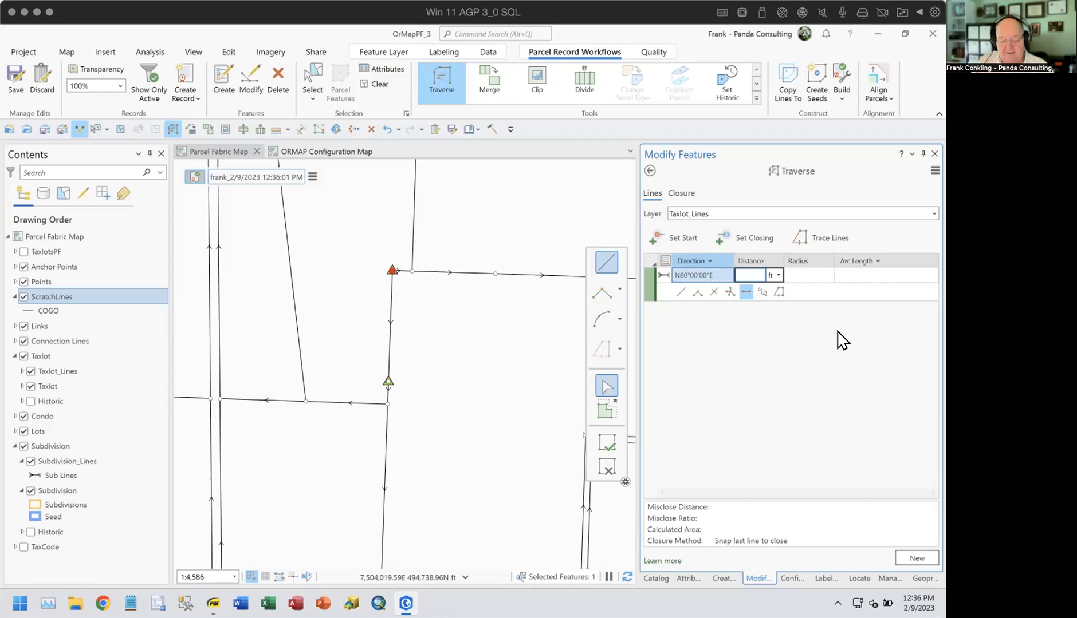
pyautogui.write('200')
pyautogui.press('Return')
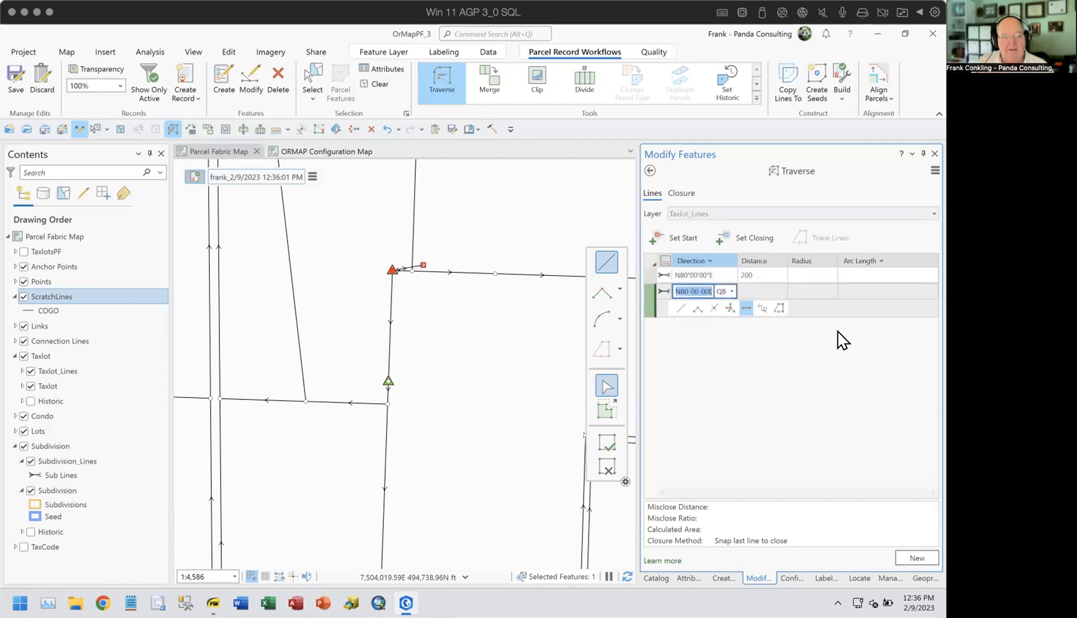
# Step: Complete the traverse square with courses S10°E, S80°W and N10°W, each 200 ft long
pyautogui.write('10-2')
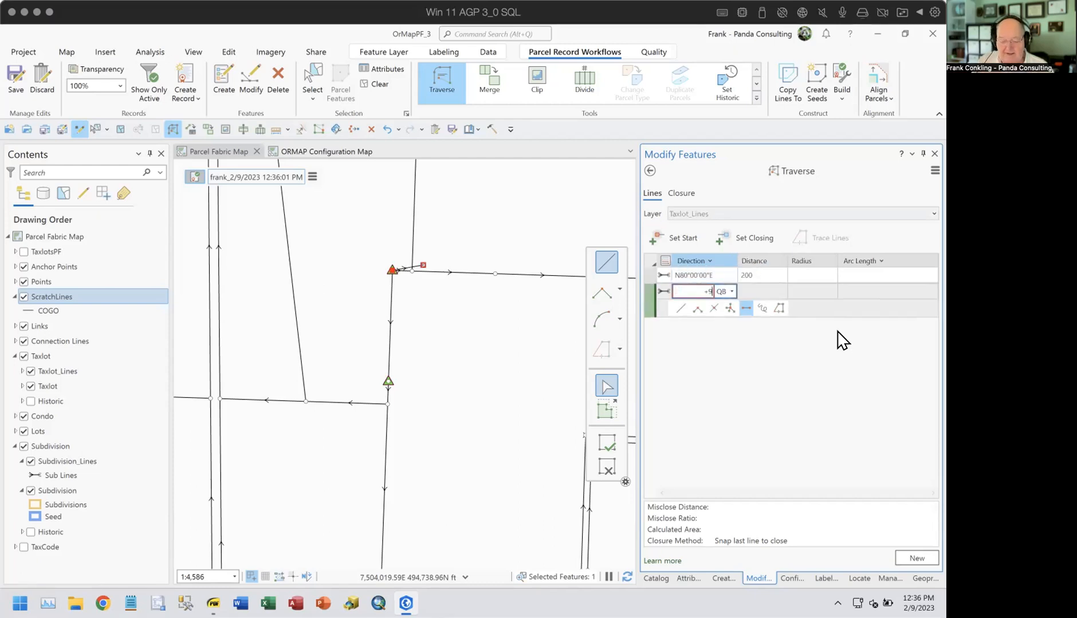
pyautogui.press('Tab')
pyautogui.press('Return')
pyautogui.write('80-3')
pyautogui.press('Tab')
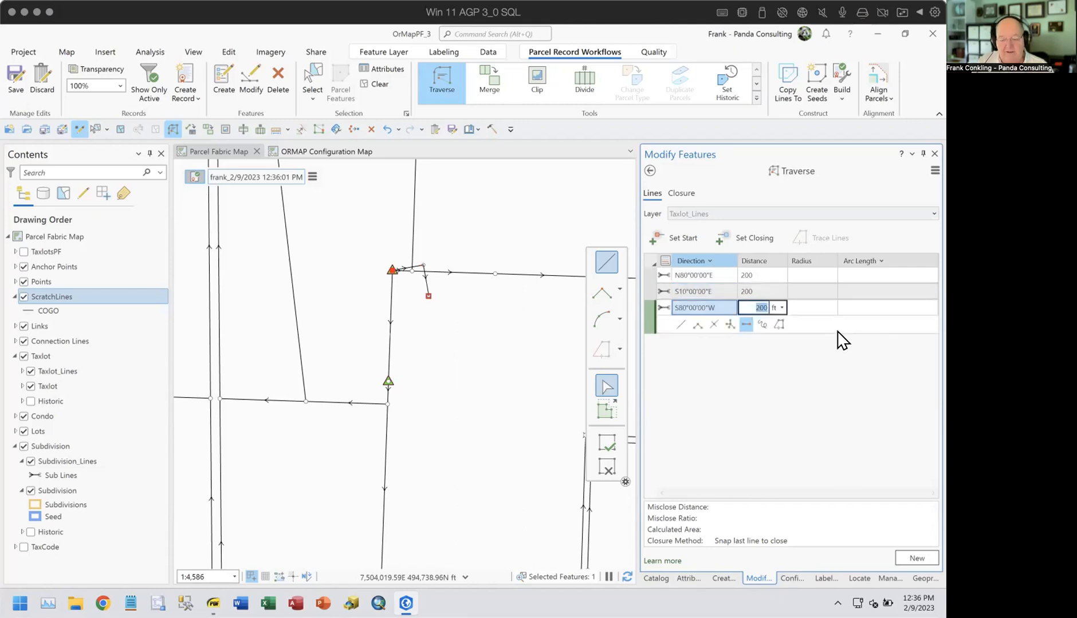
pyautogui.press('Return')
pyautogui.write('10-4')
pyautogui.press('Tab')
pyautogui.press('Return')
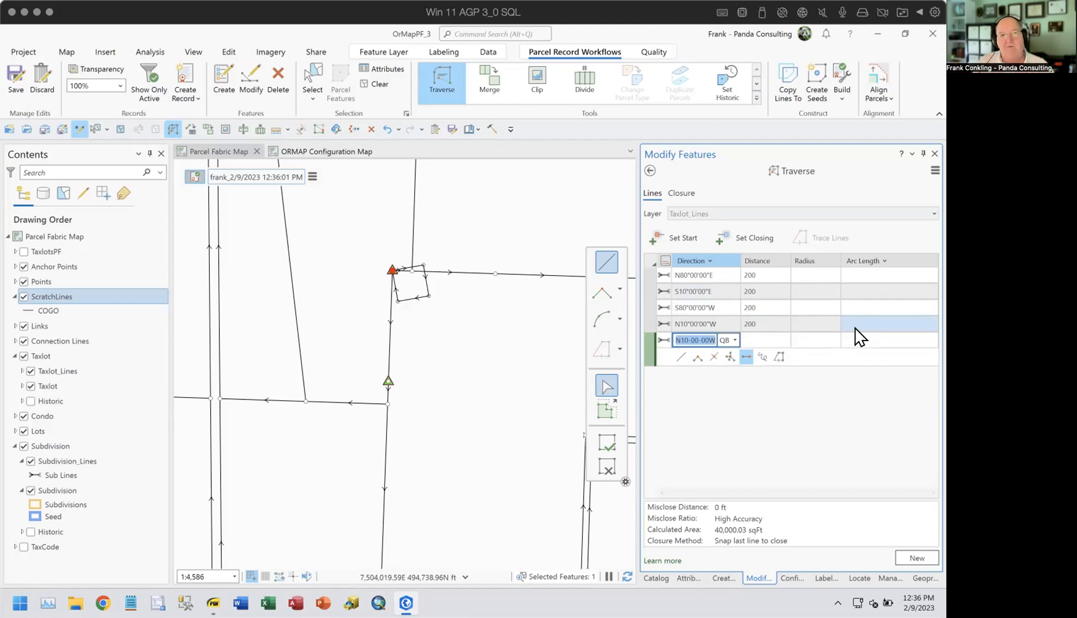
pyautogui.press('XF86AudioLowerVolume')
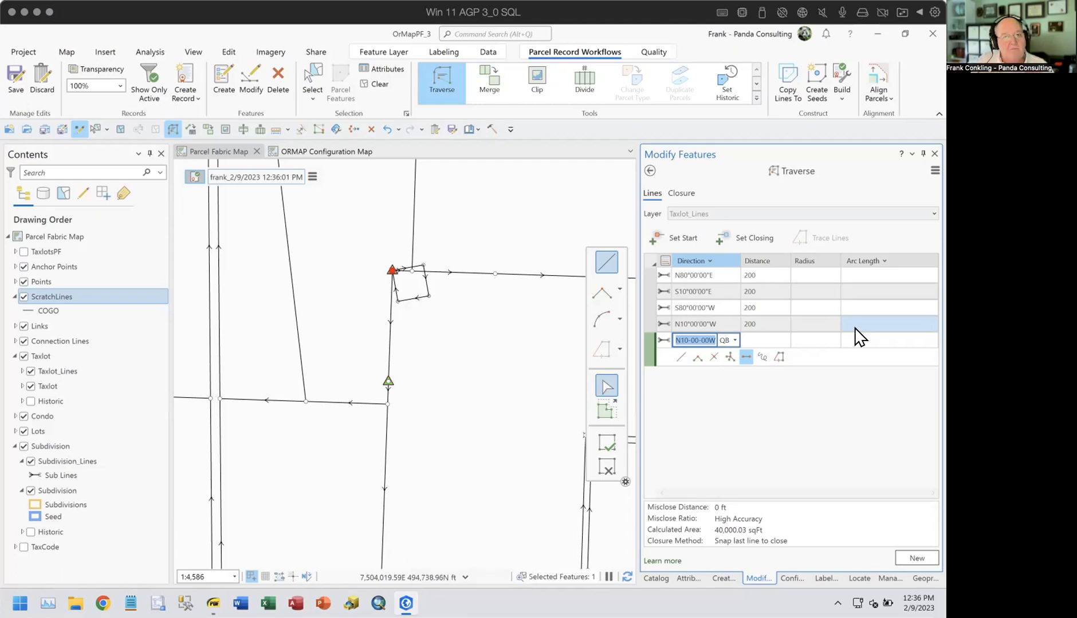
# Step: Leave the Traverse tool, create a seed in the closed square and build the taxlot parcel from it
pyautogui.click(649, 171)
pyautogui.click(817, 77)
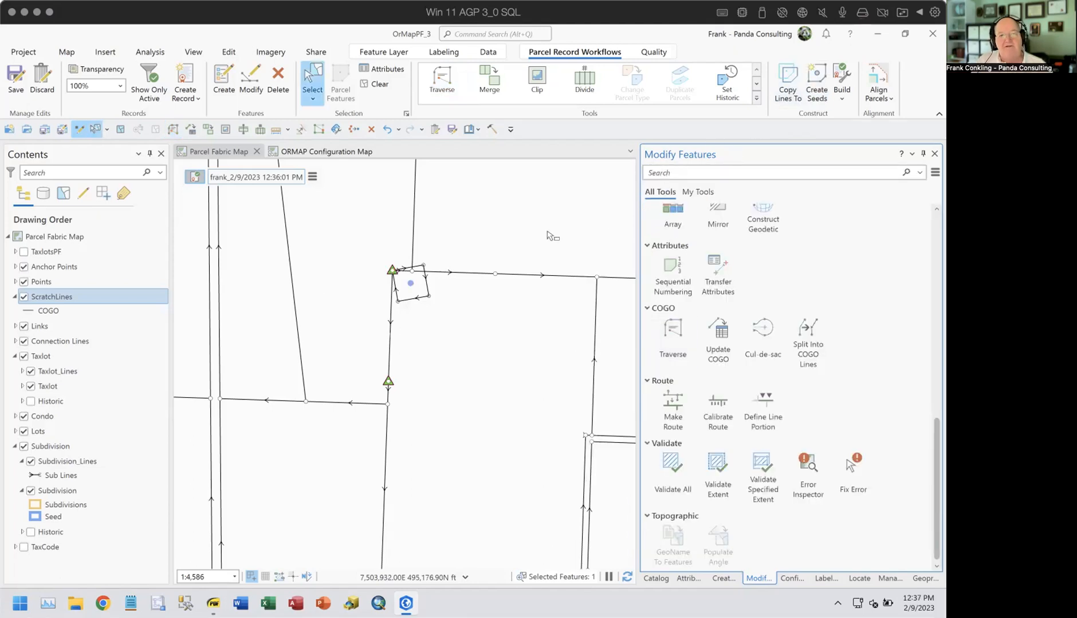
pyautogui.click(842, 77)
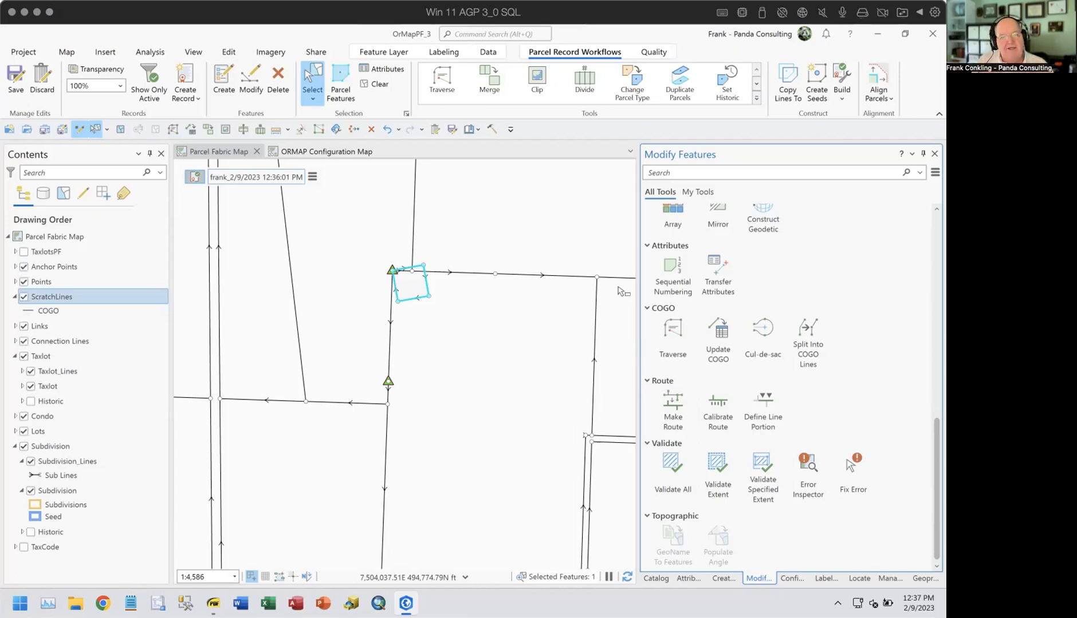
# Step: Start Align Parcels on the new taxlot, set the link and point-to-edge snapping tolerances to 40 ft, and generate links
pyautogui.scroll(4, 463, 285)
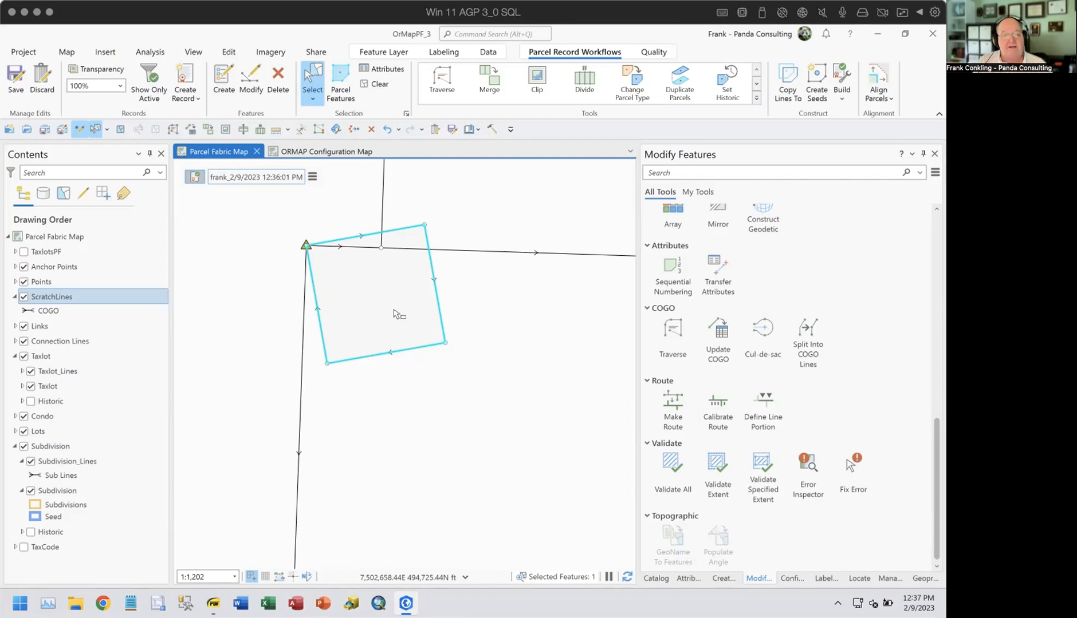
pyautogui.click(879, 81)
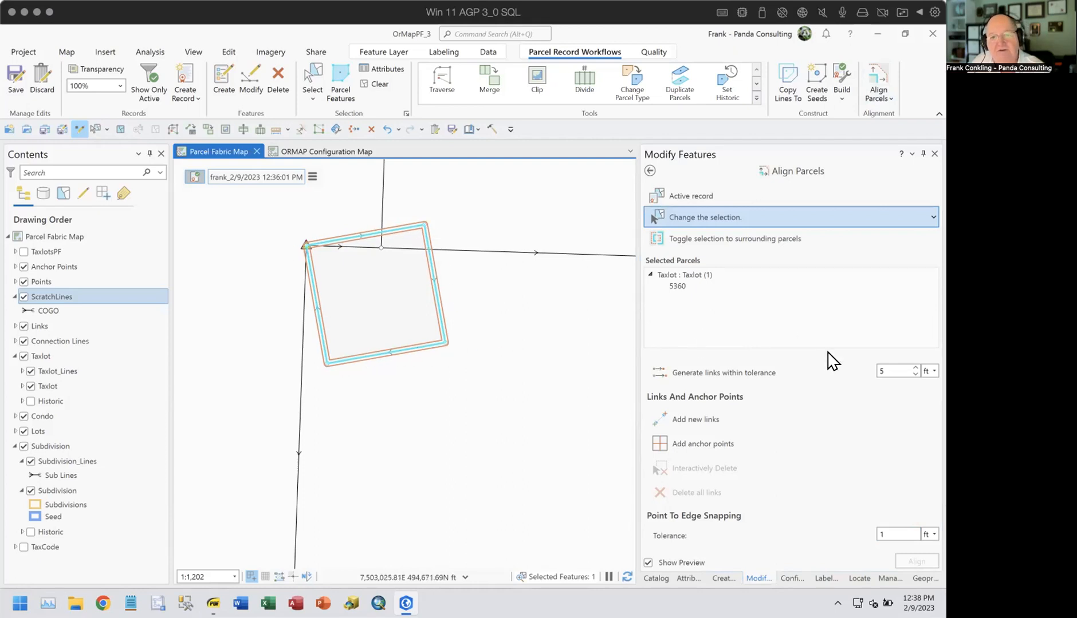
pyautogui.click(888, 370)
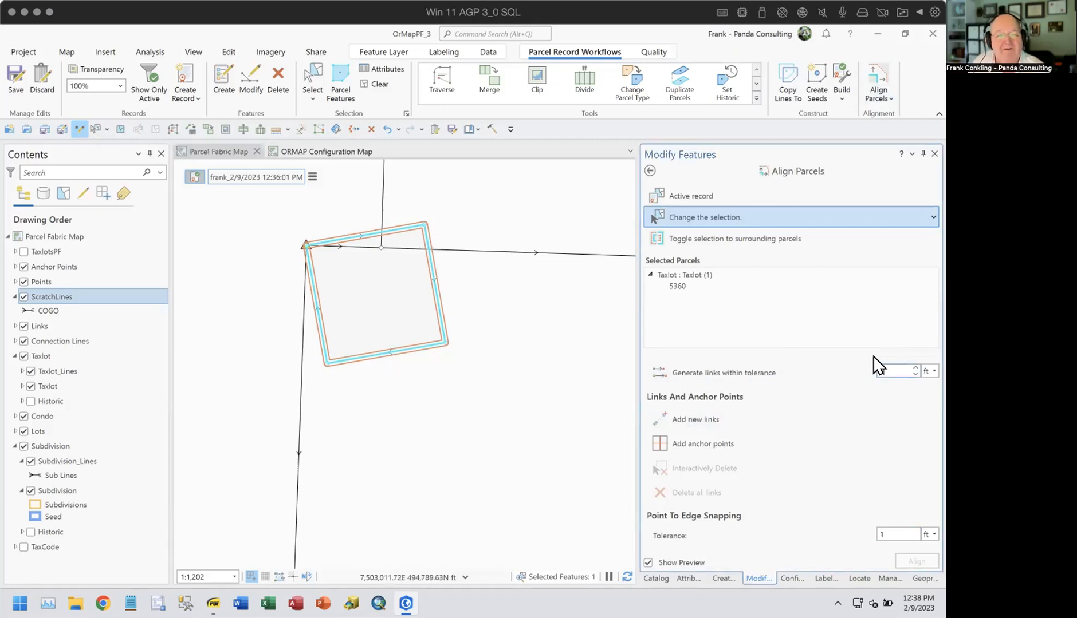
pyautogui.moveTo(888, 371); pyautogui.dragTo(862, 370)
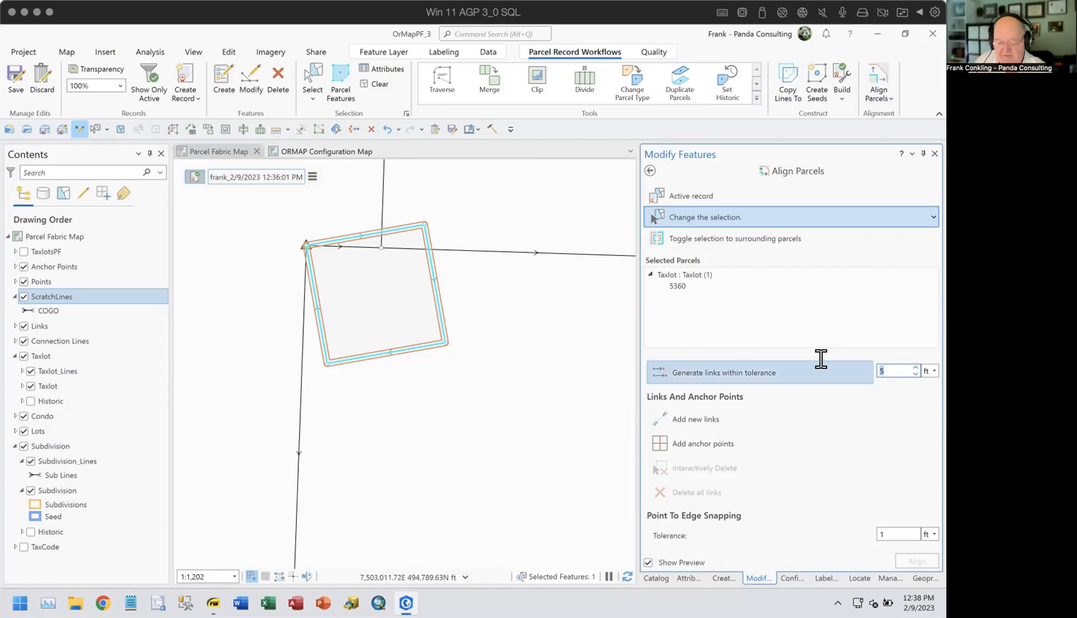
pyautogui.press('Return')
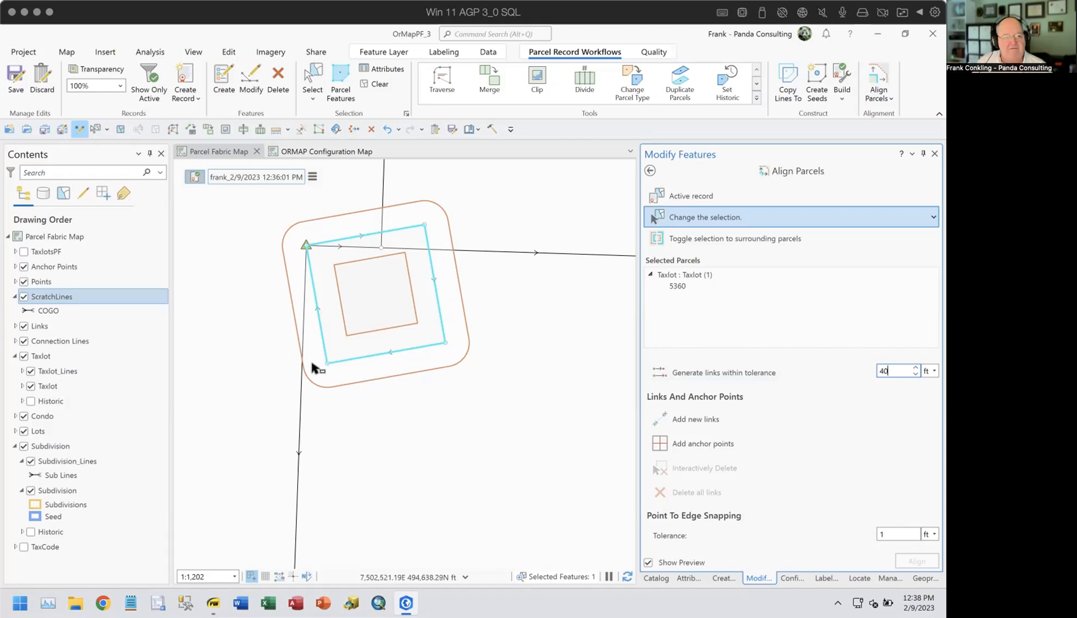
pyautogui.click(891, 530)
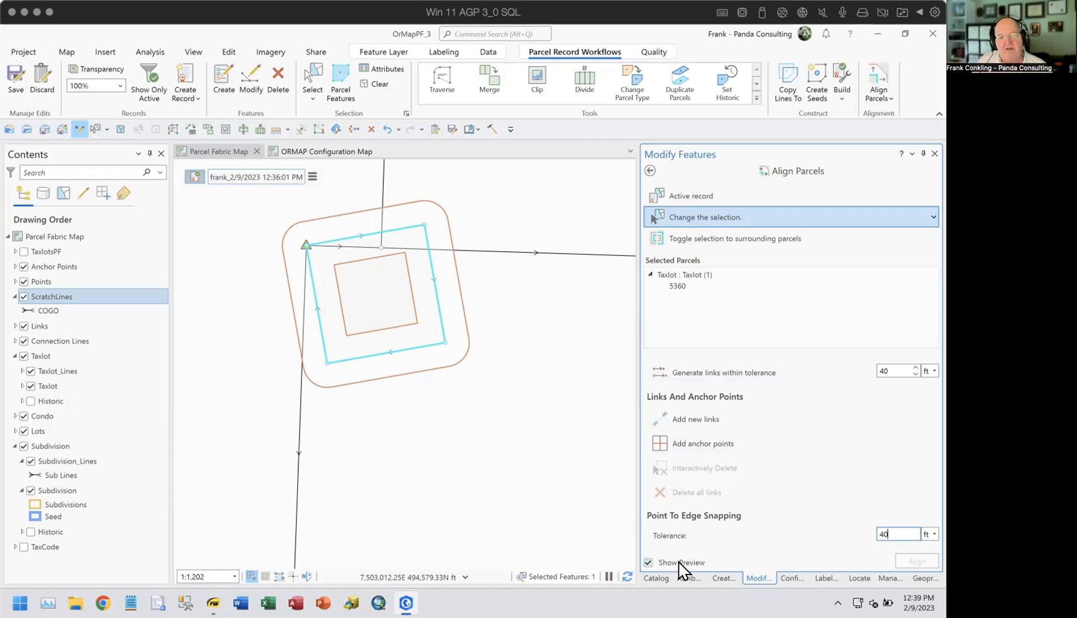
pyautogui.click(738, 374)
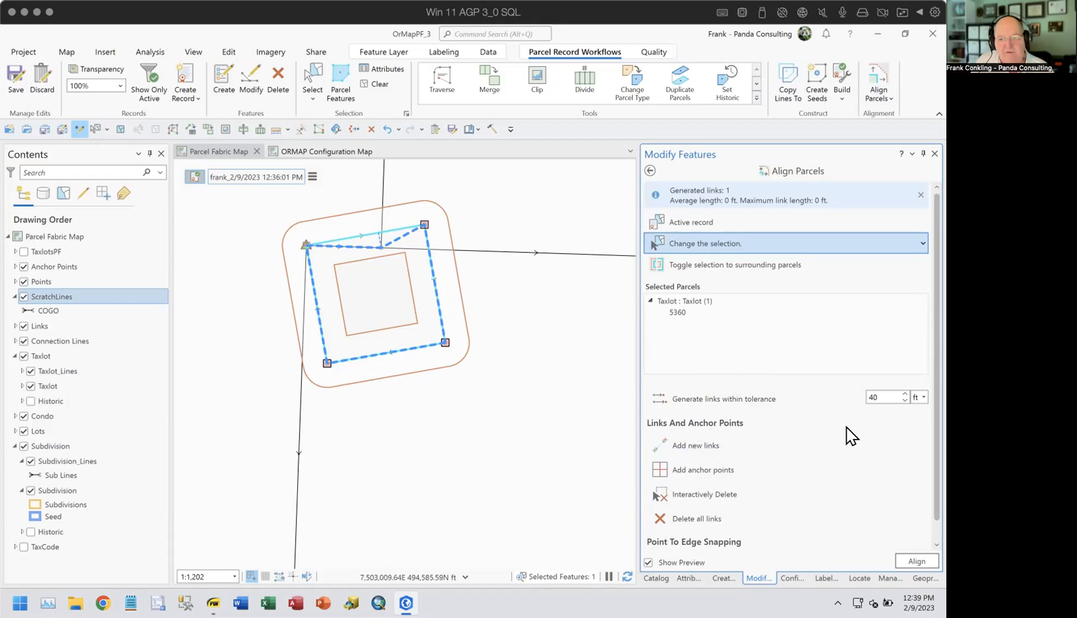
# Step: Set the link generation tolerance to 50 ft
pyautogui.doubleClick(882, 399)
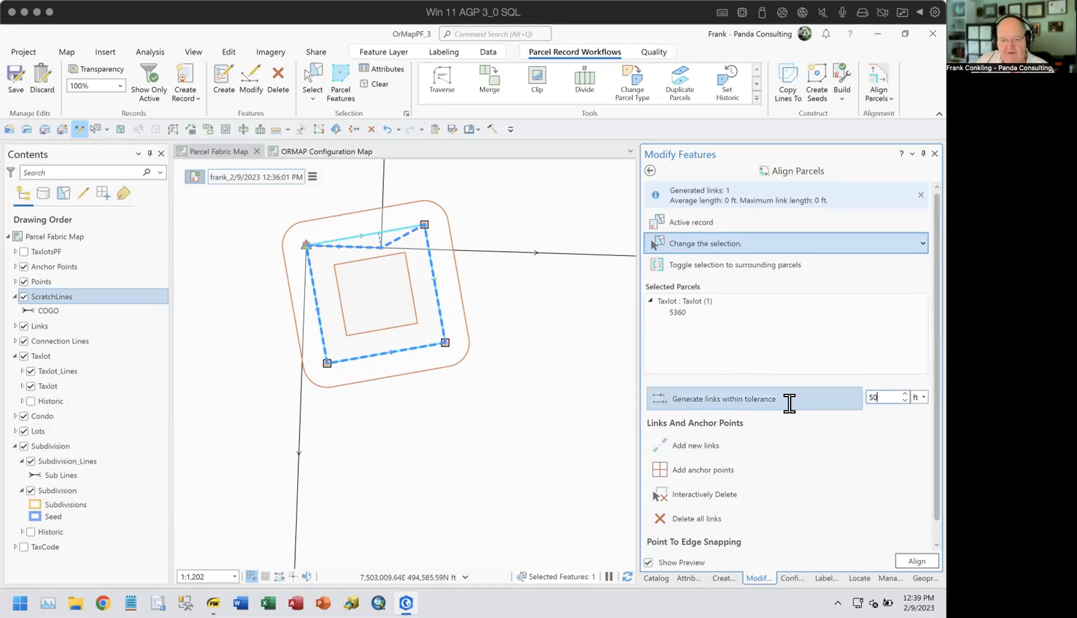
# Step: Set both the link generation tolerance and the point-to-edge snapping tolerance to 50 ft for the parcel alignment
pyautogui.press('Tab')
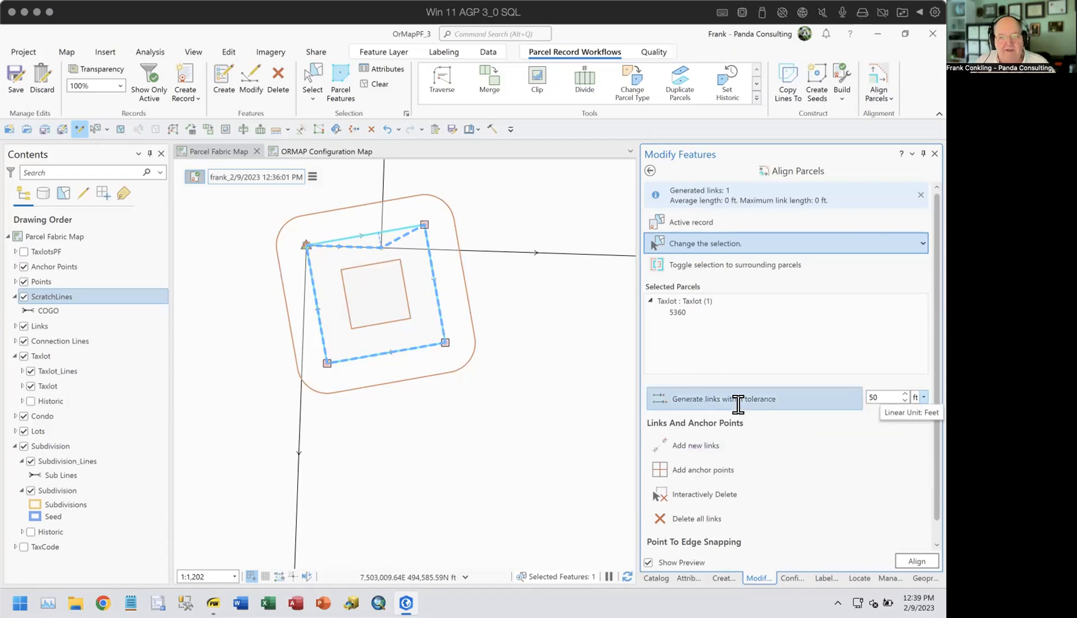
pyautogui.scroll(-1, 738, 401)
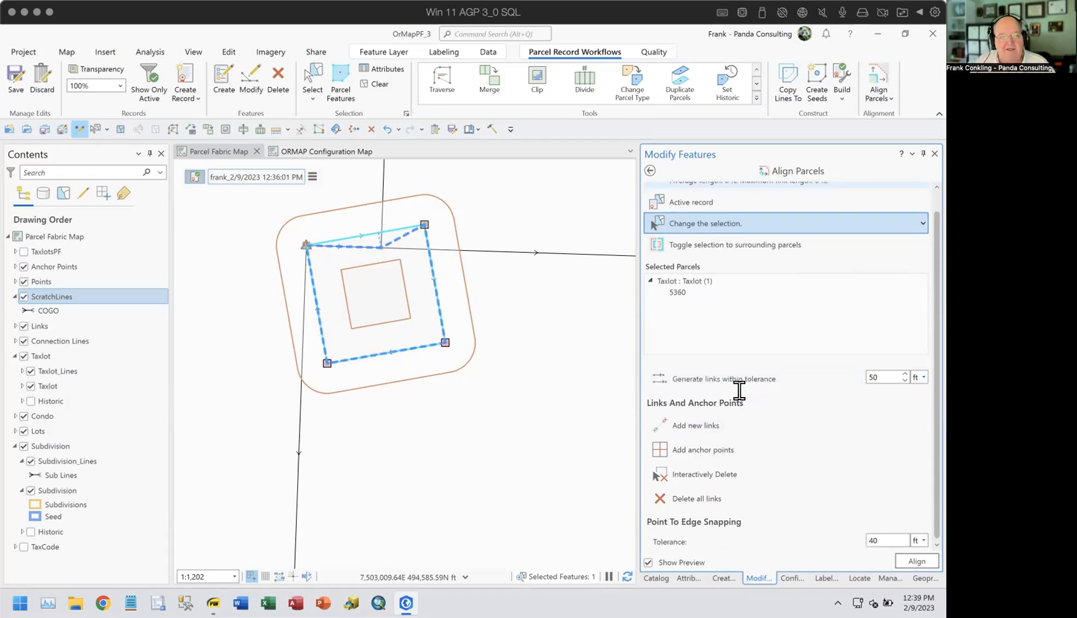
pyautogui.doubleClick(880, 541)
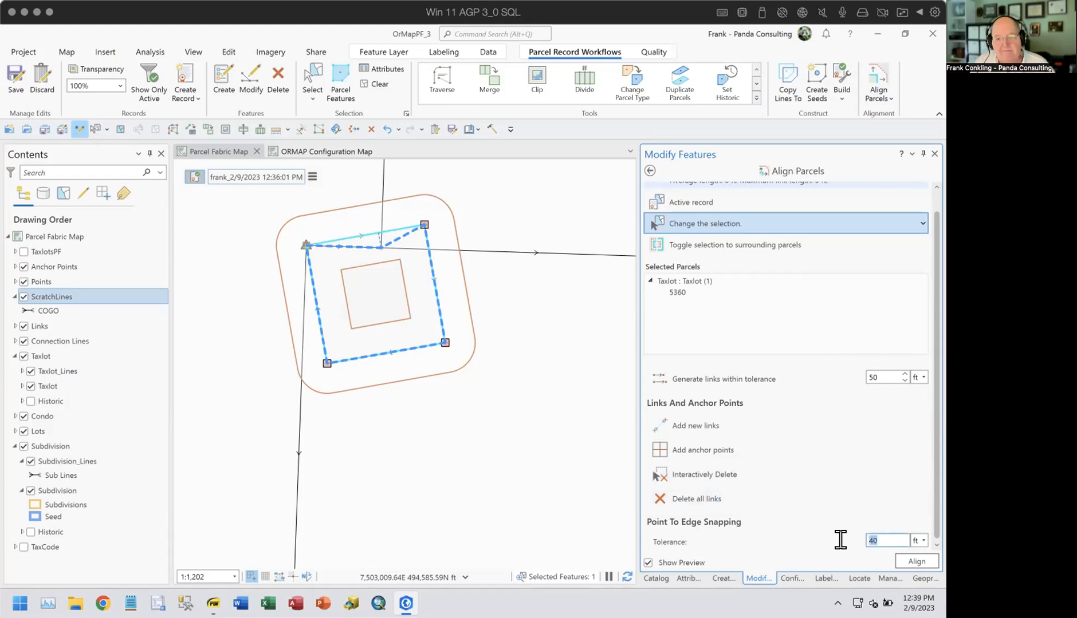
pyautogui.write('50')
pyautogui.press('Tab')
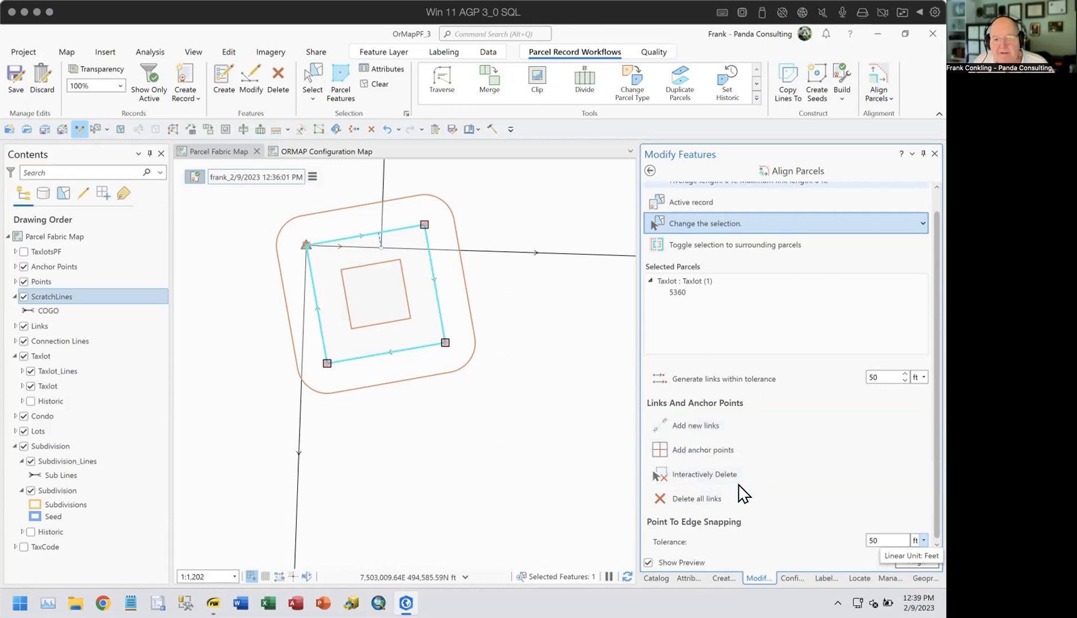
# Step: Delete all alignment links, regenerate them within the tolerance, and leave Align Parcels without applying the alignment
pyautogui.click(717, 497)
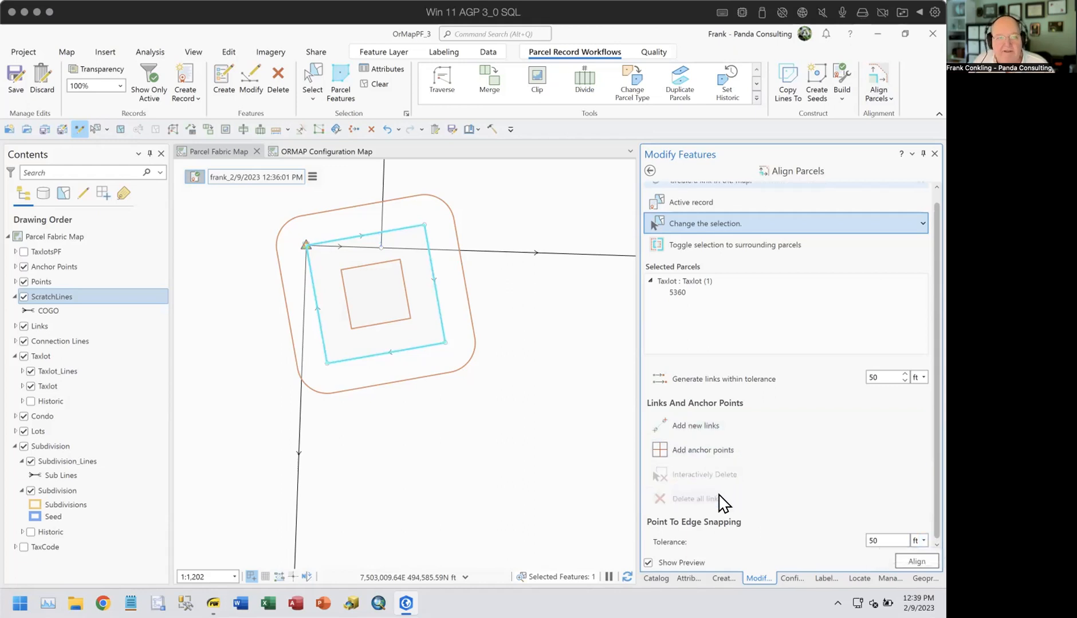
pyautogui.click(694, 376)
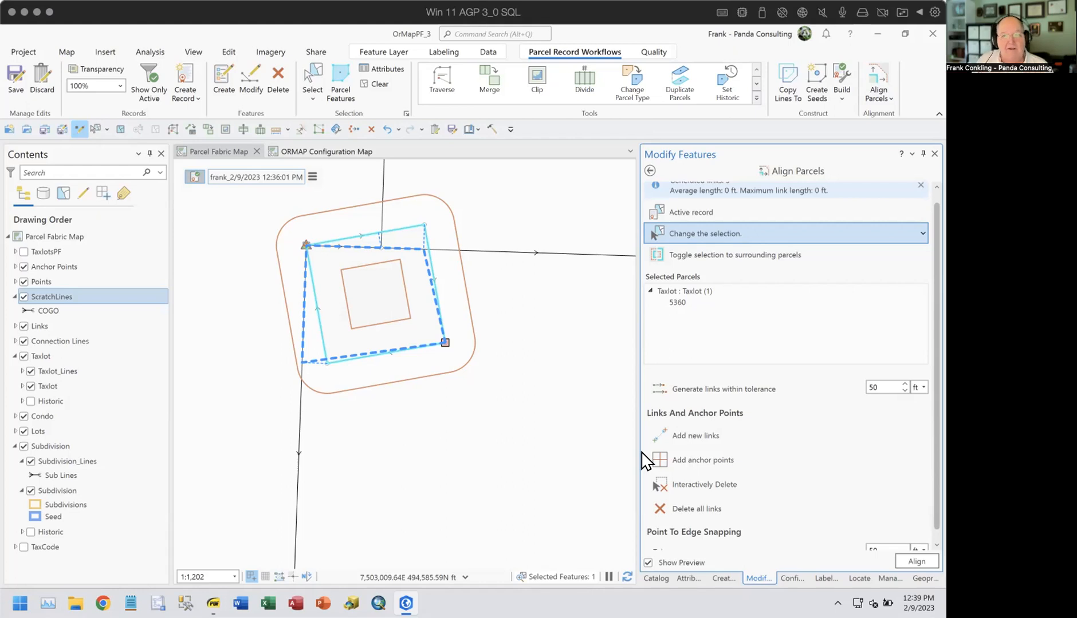
pyautogui.click(650, 171)
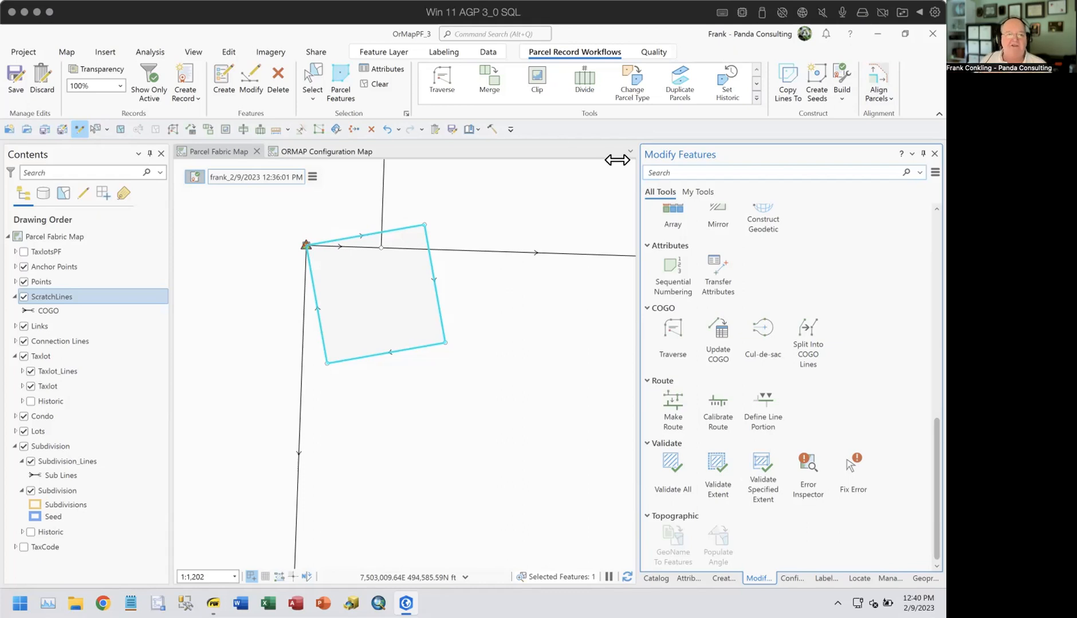
# Step: Select all features in the active record and start the Rotate tool on them
pyautogui.click(312, 178)
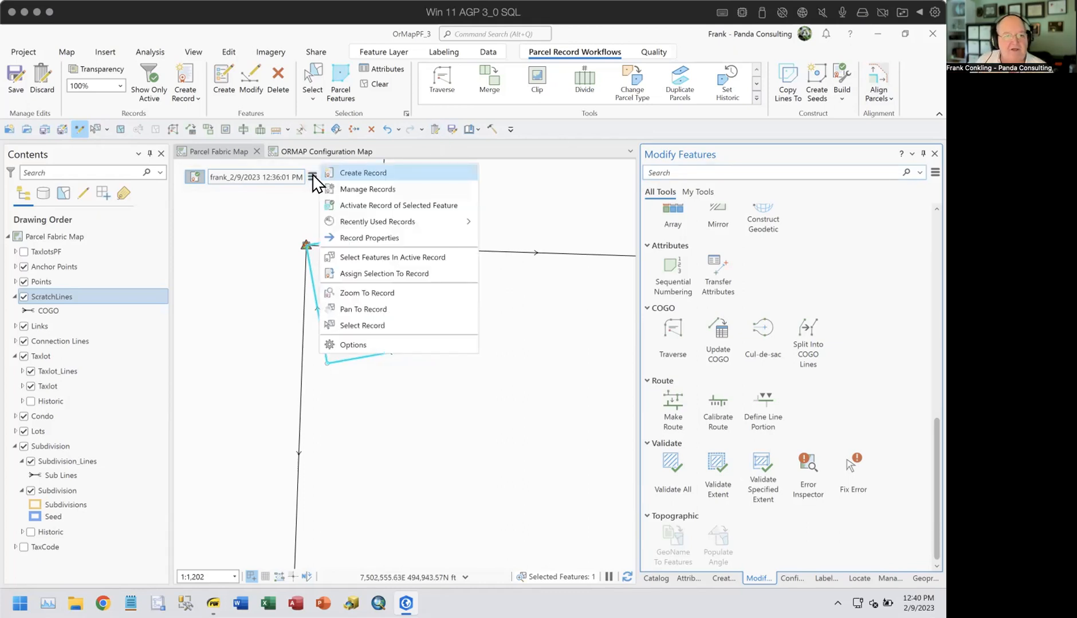
pyautogui.click(355, 257)
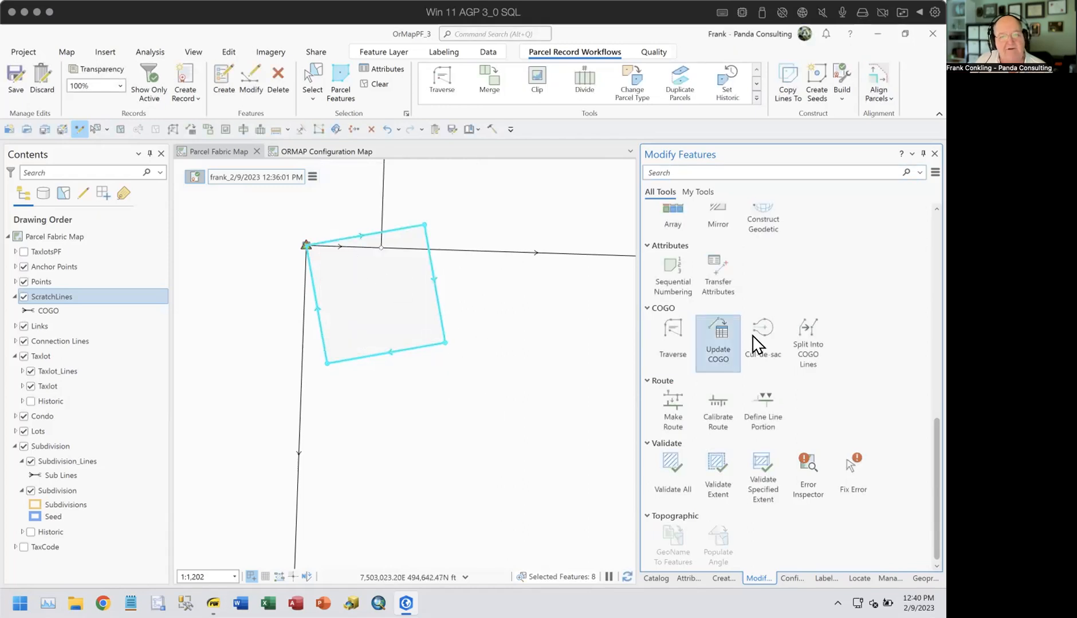
pyautogui.scroll(3, 751, 334)
pyautogui.scroll(5, 752, 342)
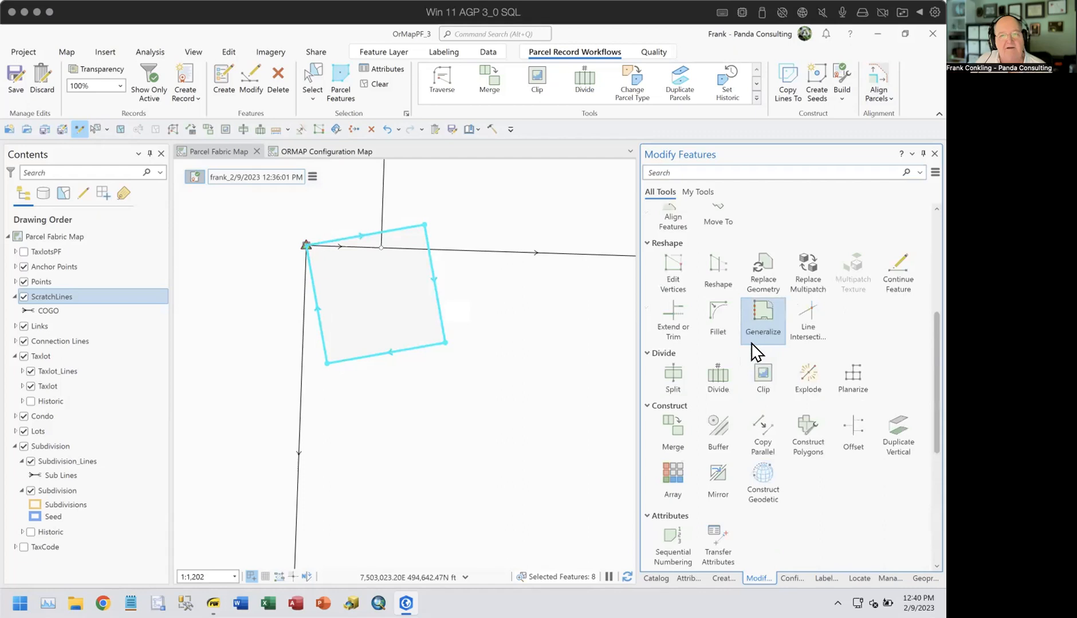
pyautogui.click(712, 252)
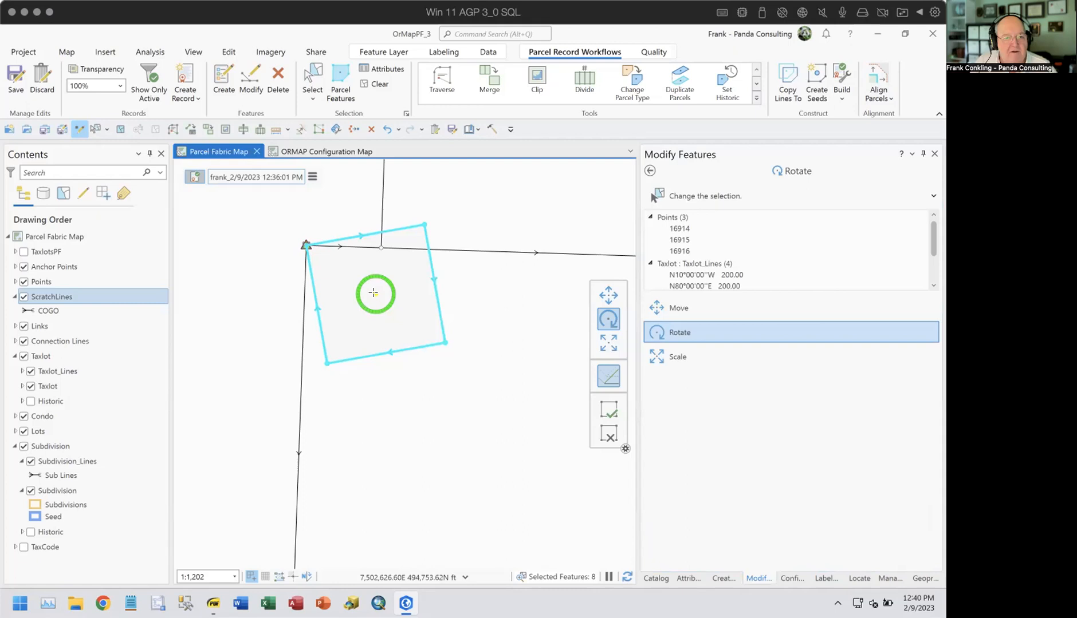
# Step: Try rotating the selected parcel clockwise about its northwest corner onto the existing boundary lines
pyautogui.moveTo(370, 293); pyautogui.dragTo(305, 245)
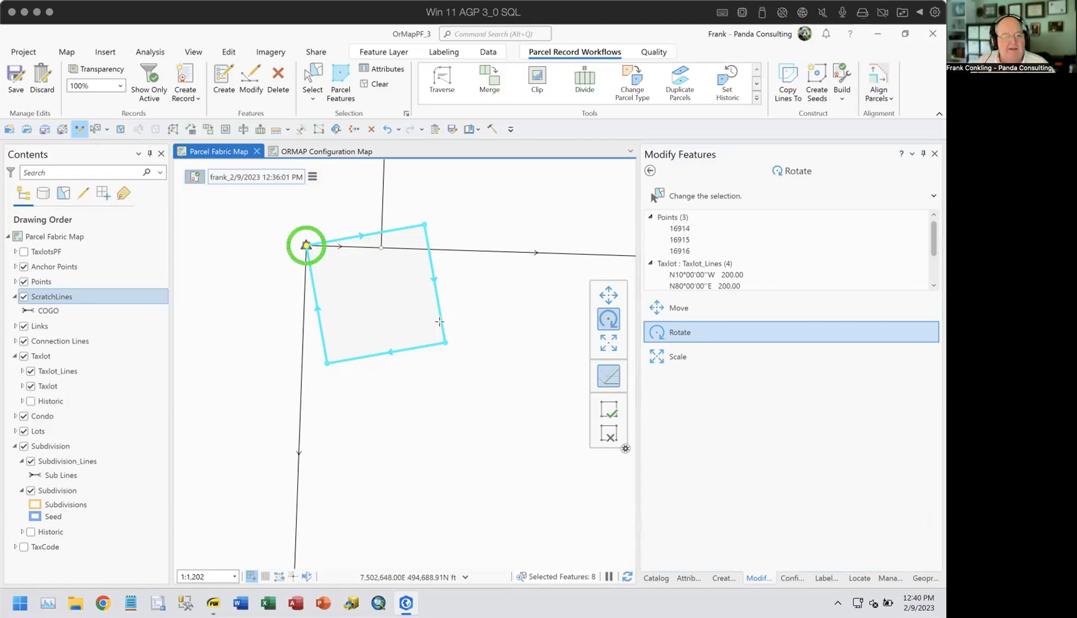
pyautogui.moveTo(432, 315); pyautogui.dragTo(453, 319)
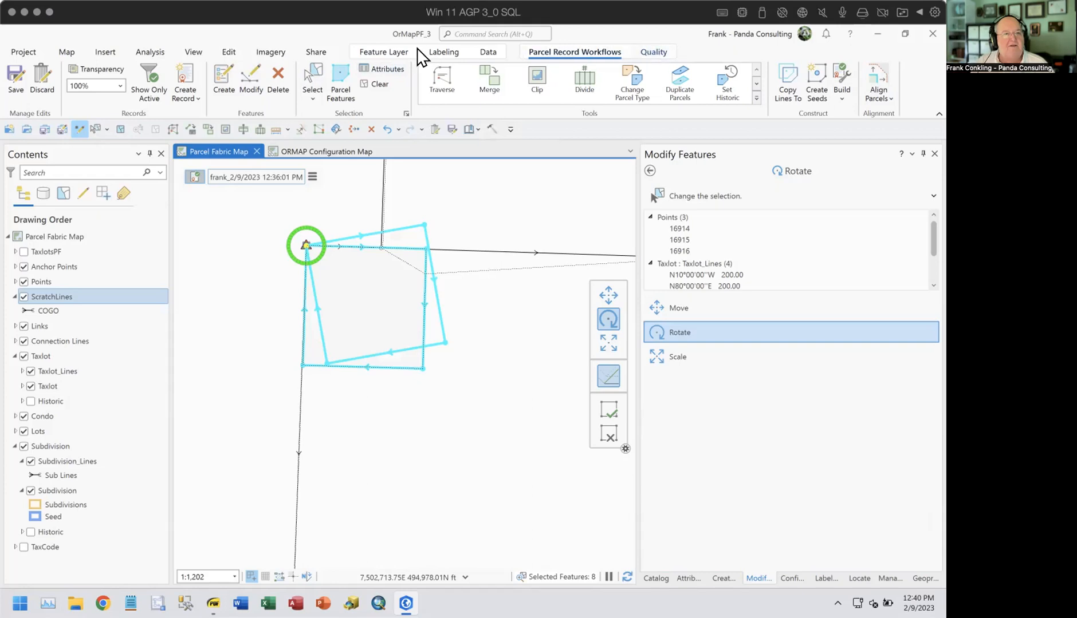
# Step: Set the map's topology to No Topology and cancel the pending rotation
pyautogui.scroll(-1, 172, 77)
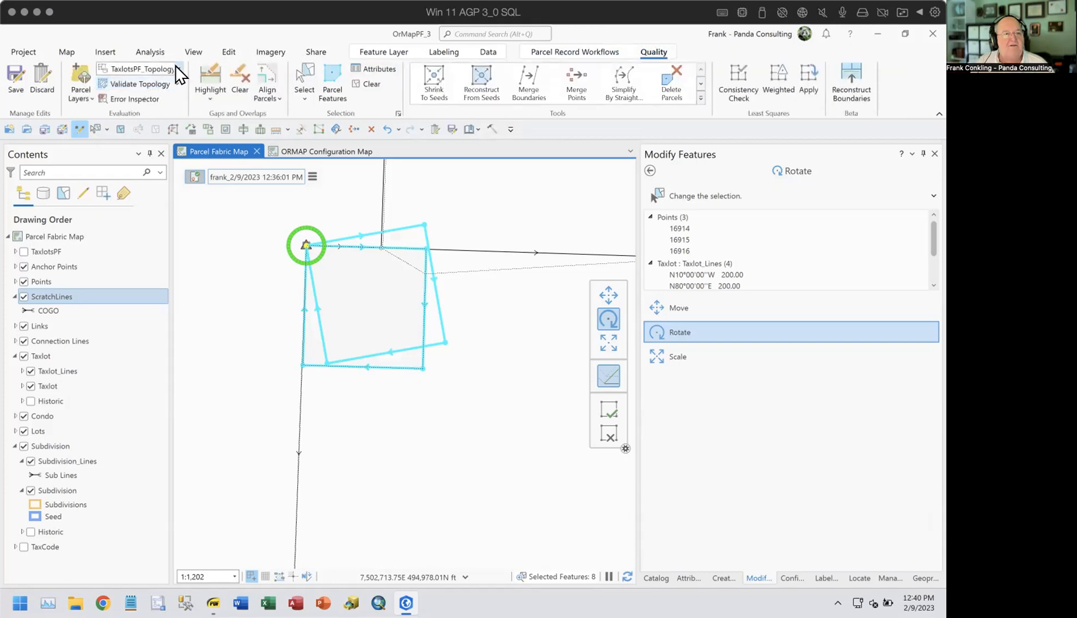
pyautogui.click(178, 69)
pyautogui.click(167, 83)
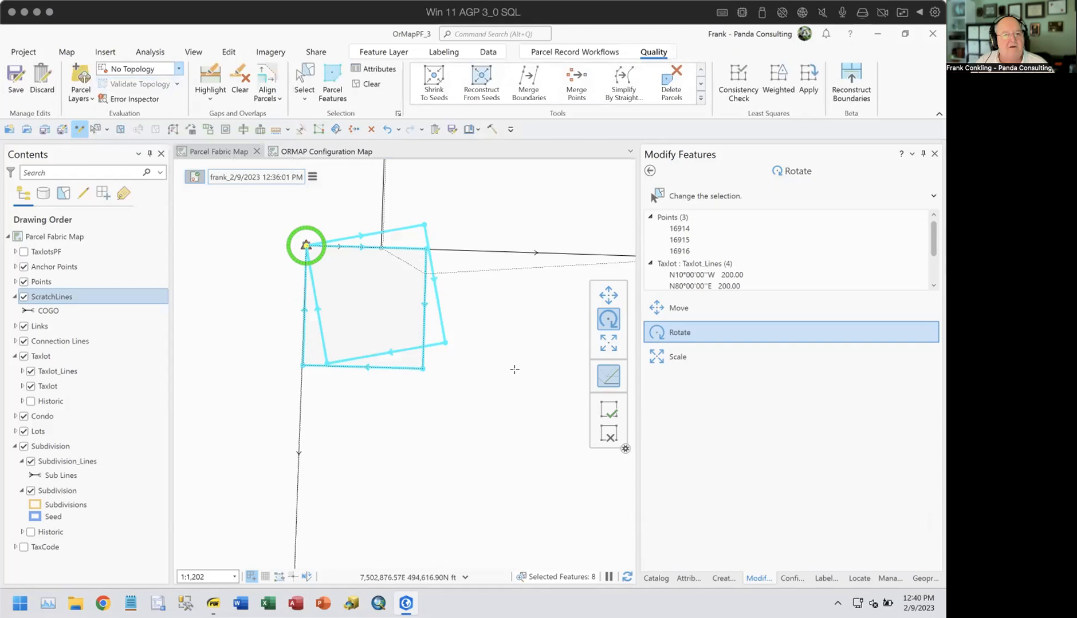
pyautogui.click(611, 434)
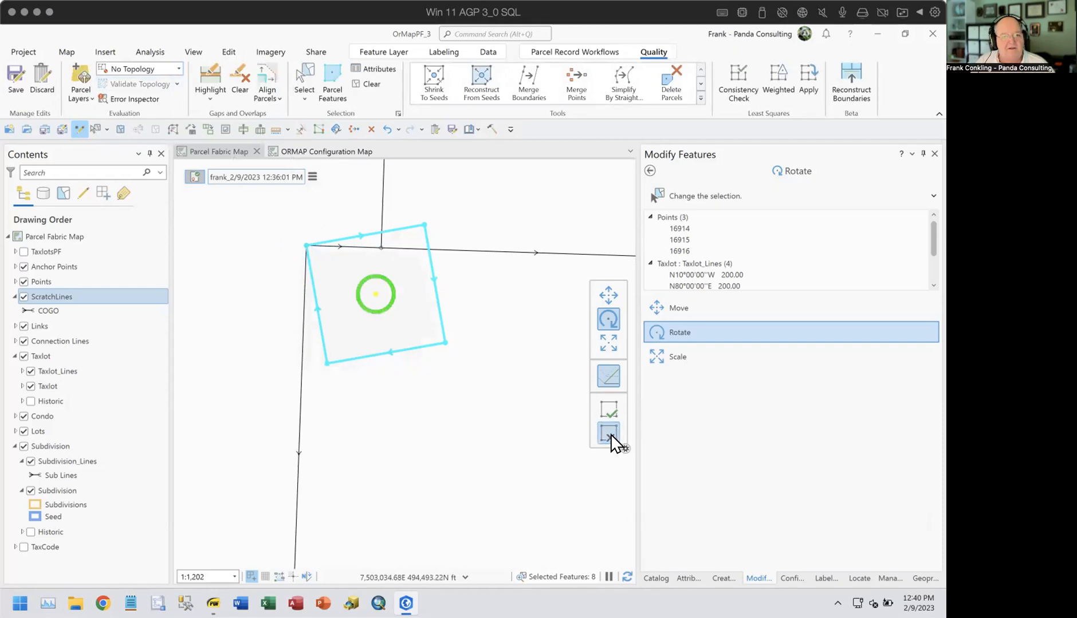
# Step: Rotate the selected features about the northwest corner onto the existing boundary lines, apply the rotation, and undo it
pyautogui.click(651, 337)
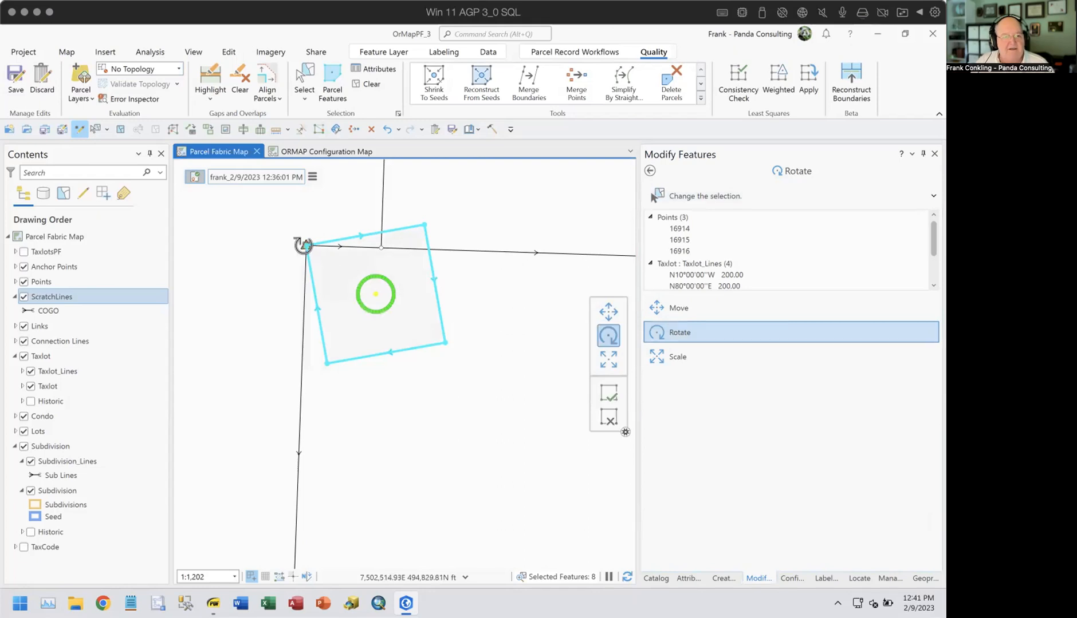
pyautogui.keyDown('ctrl'); pyautogui.click(305, 245); pyautogui.keyUp('ctrl')
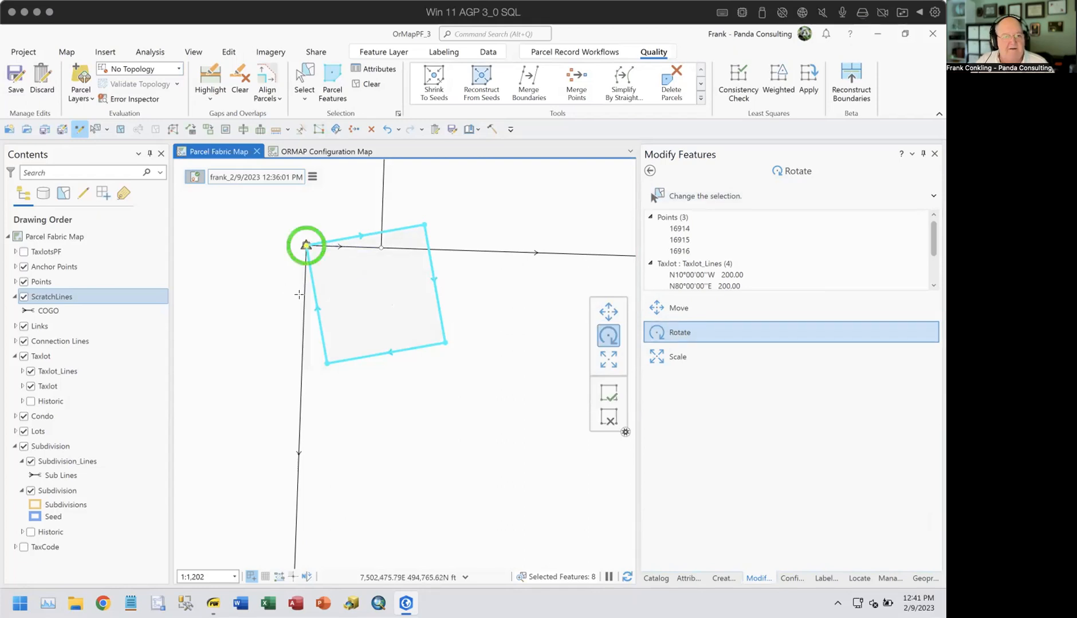
pyautogui.moveTo(433, 290); pyautogui.dragTo(435, 323)
pyautogui.click(606, 390)
pyautogui.click(606, 391)
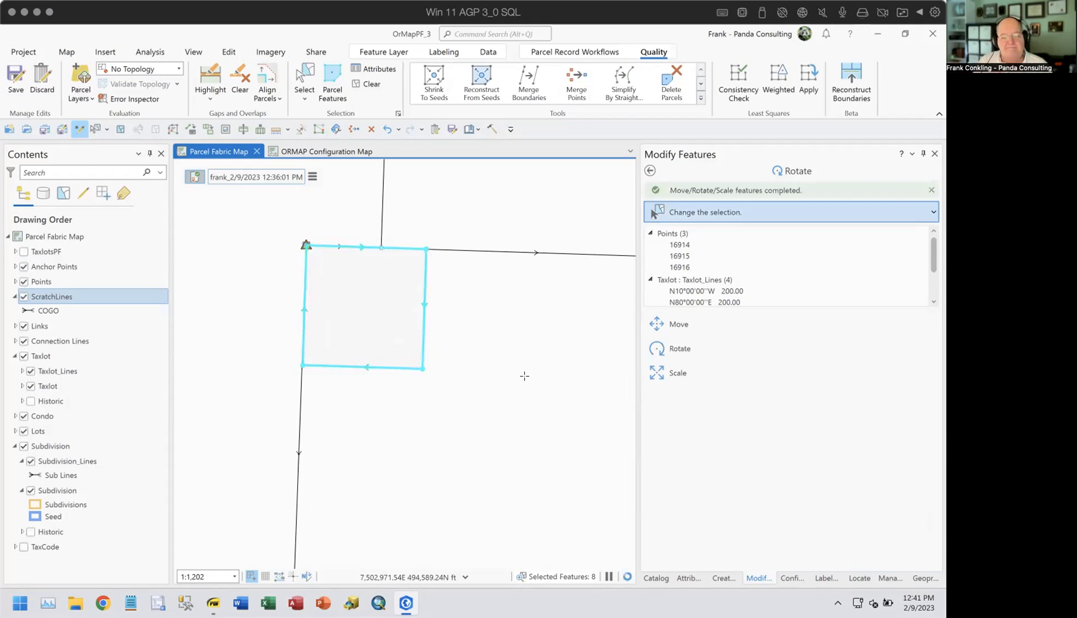
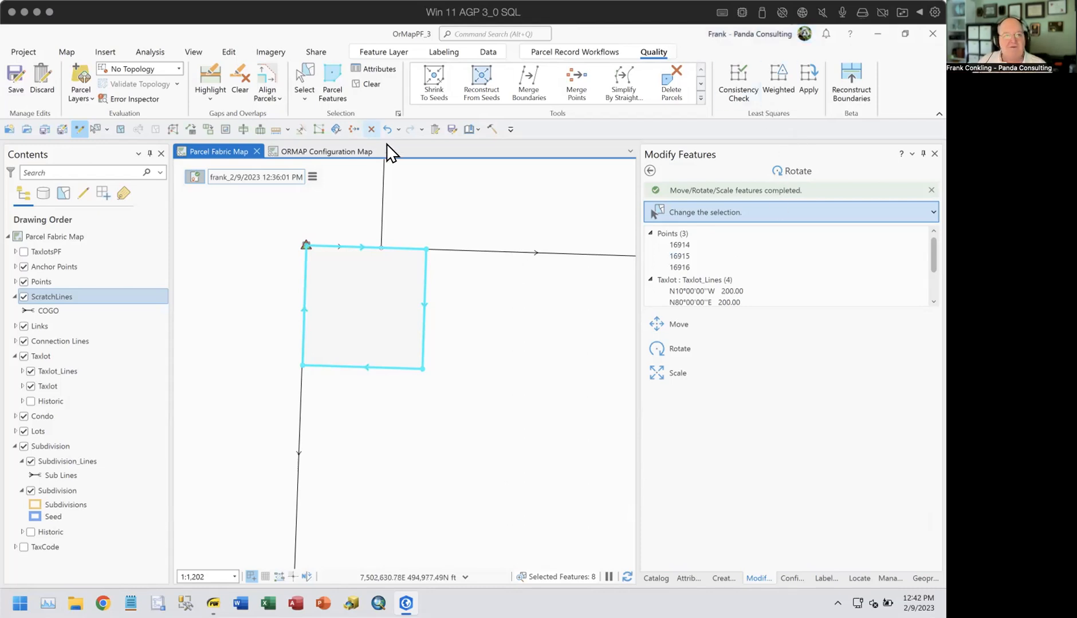
pyautogui.click(387, 129)
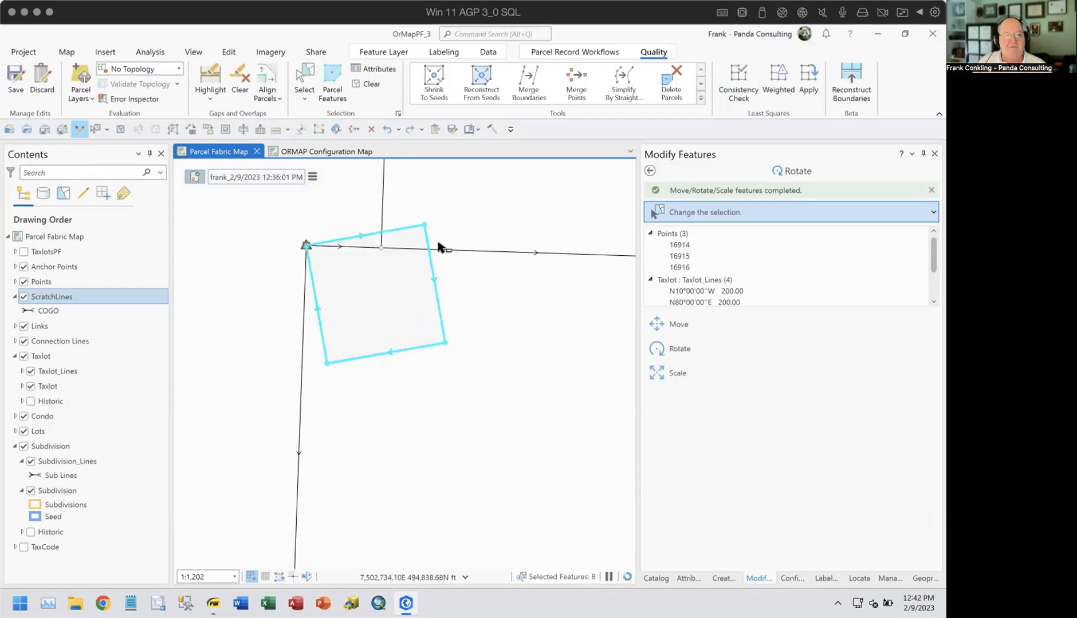
# Step: Restart Rotate, placing the anchor on the parcel's northwest corner and a supplemental anchor on its northeast corner
pyautogui.click(655, 351)
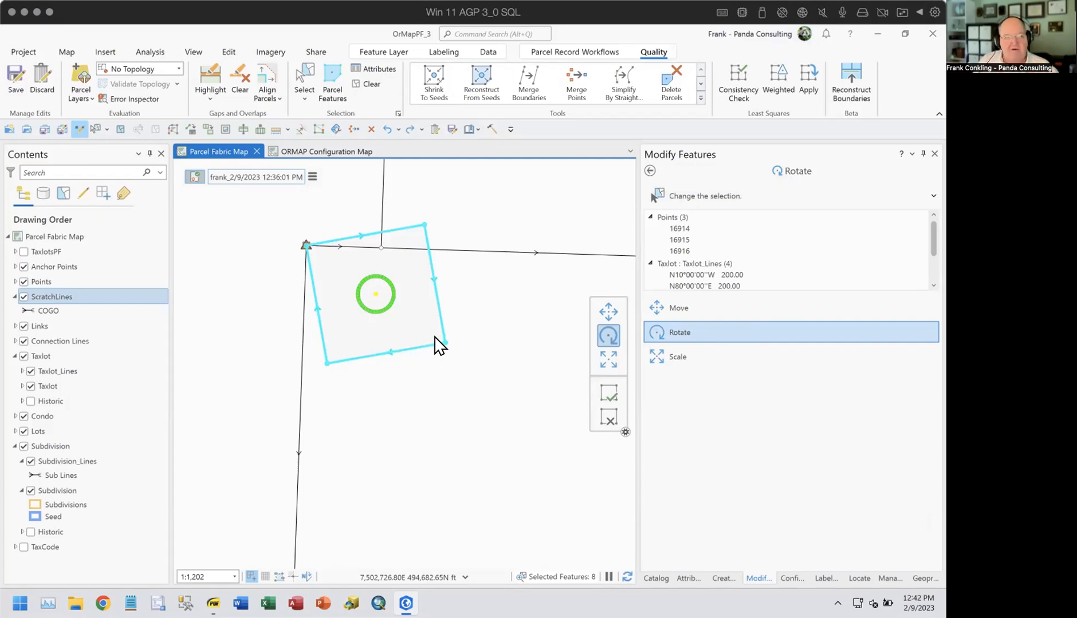
pyautogui.keyDown('ctrl'); pyautogui.click(304, 247); pyautogui.keyUp('ctrl')
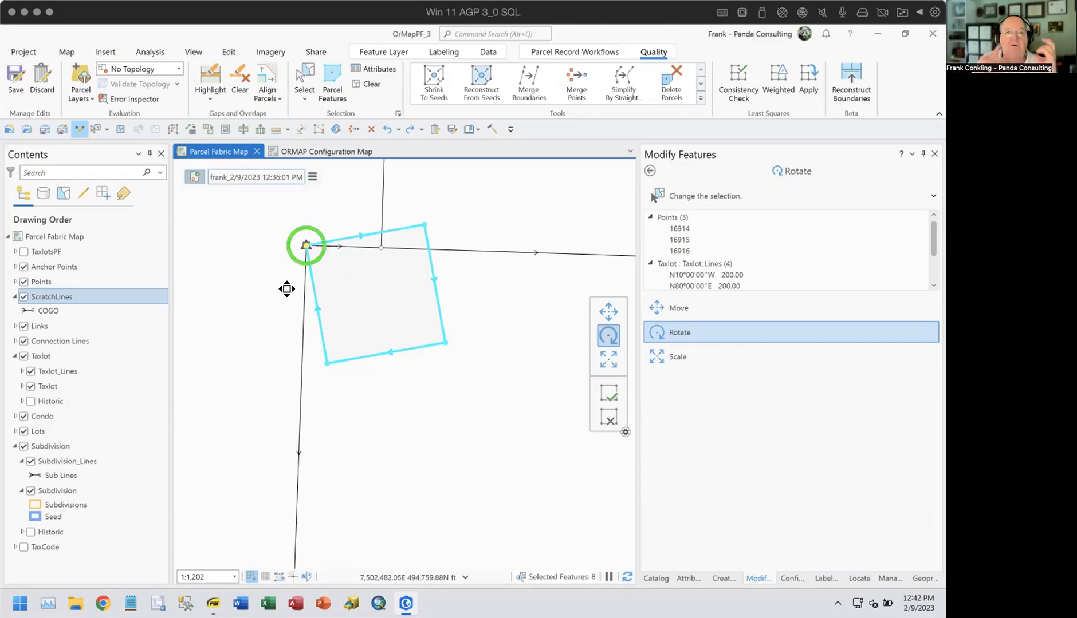
pyautogui.scroll(2, 435, 250)
pyautogui.scroll(5, 435, 250)
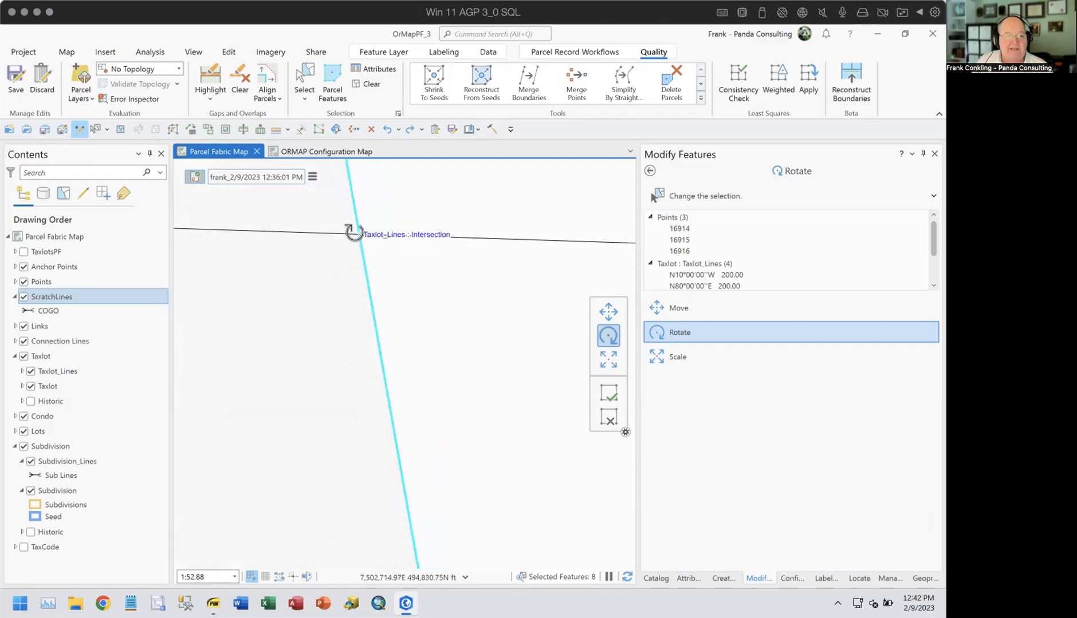
pyautogui.scroll(-3, 401, 249)
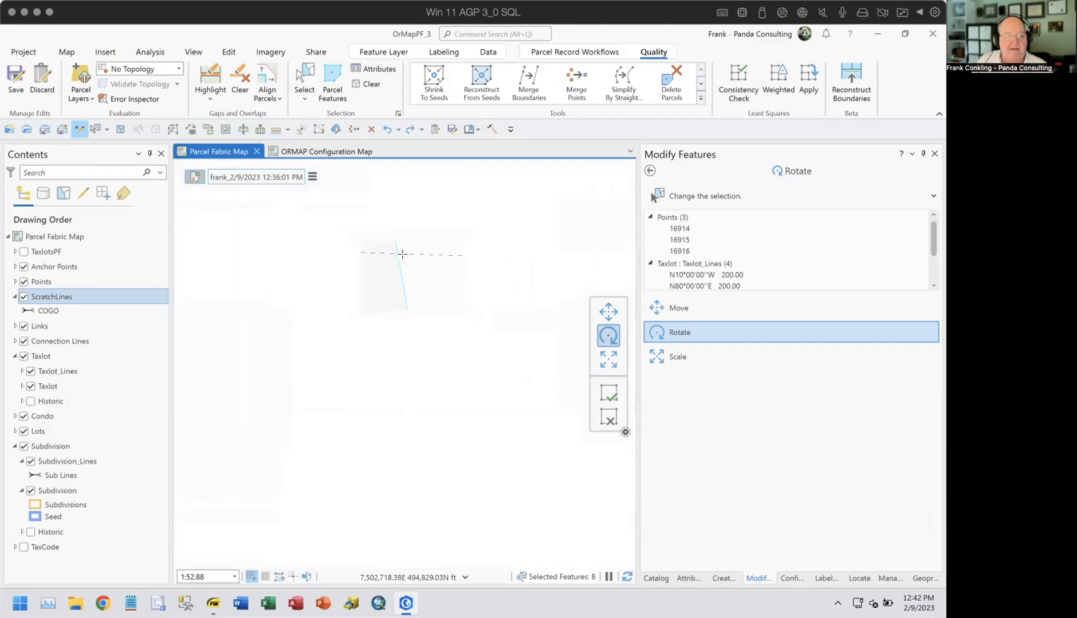
pyautogui.scroll(-4, 402, 255)
pyautogui.moveTo(405, 286); pyautogui.dragTo(474, 295)
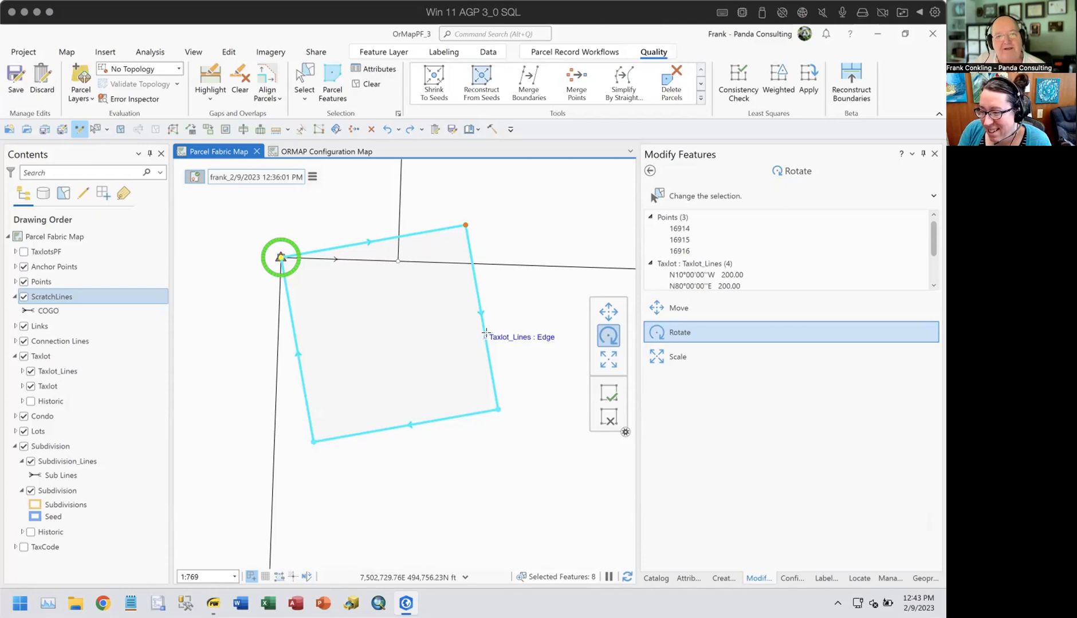
# Step: Rotate the parcel clockwise to snap its northeast corner onto the existing boundary line, apply the rotation, and undo it
pyautogui.scroll(3, 479, 258)
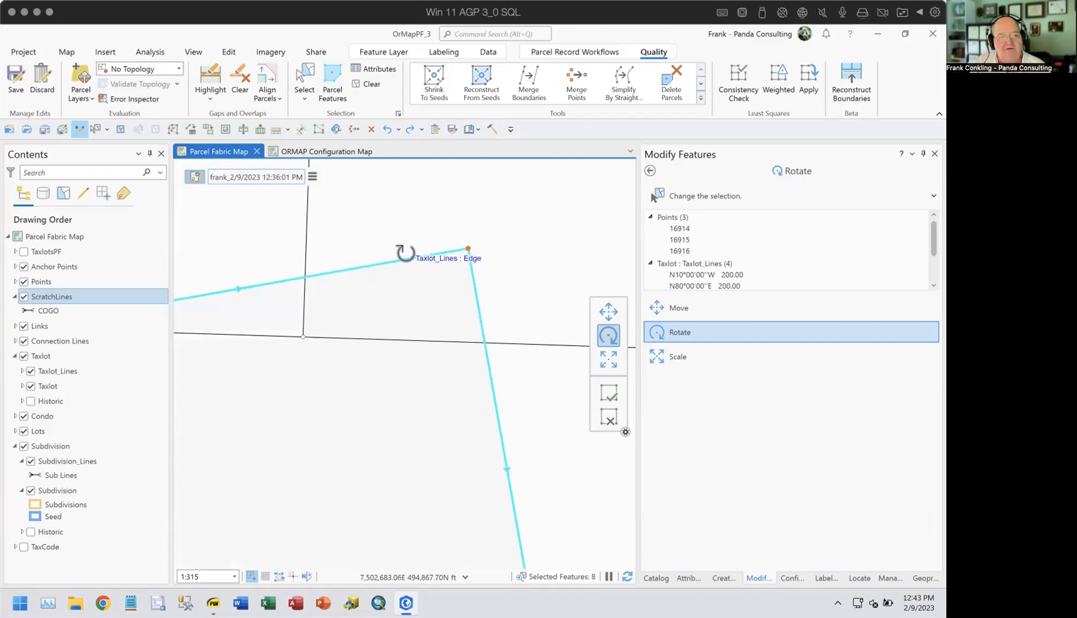
pyautogui.moveTo(405, 252); pyautogui.dragTo(413, 336)
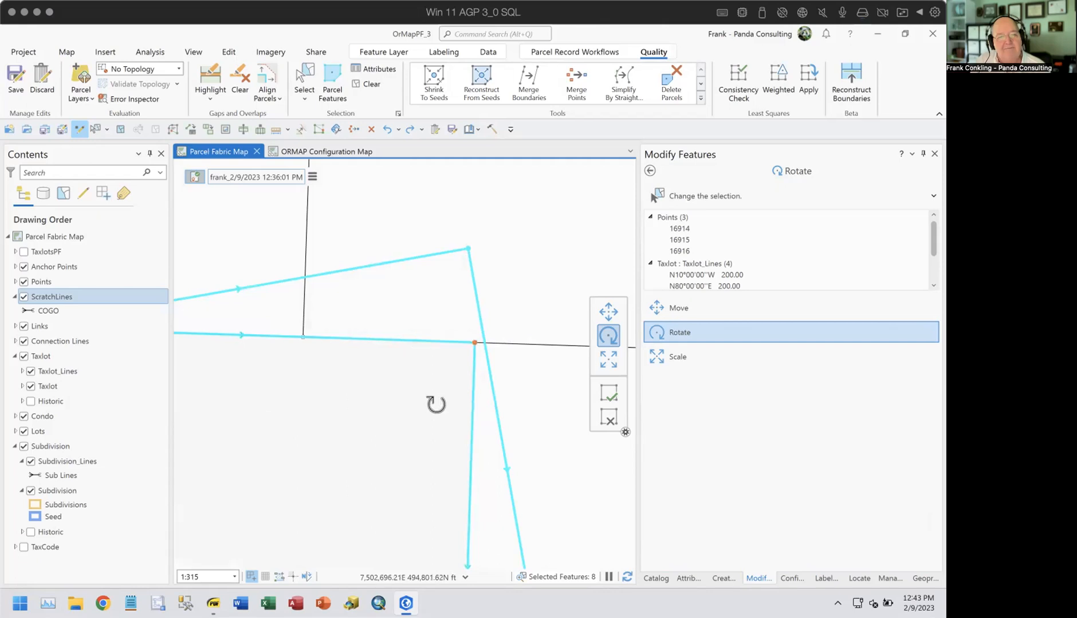
pyautogui.click(608, 395)
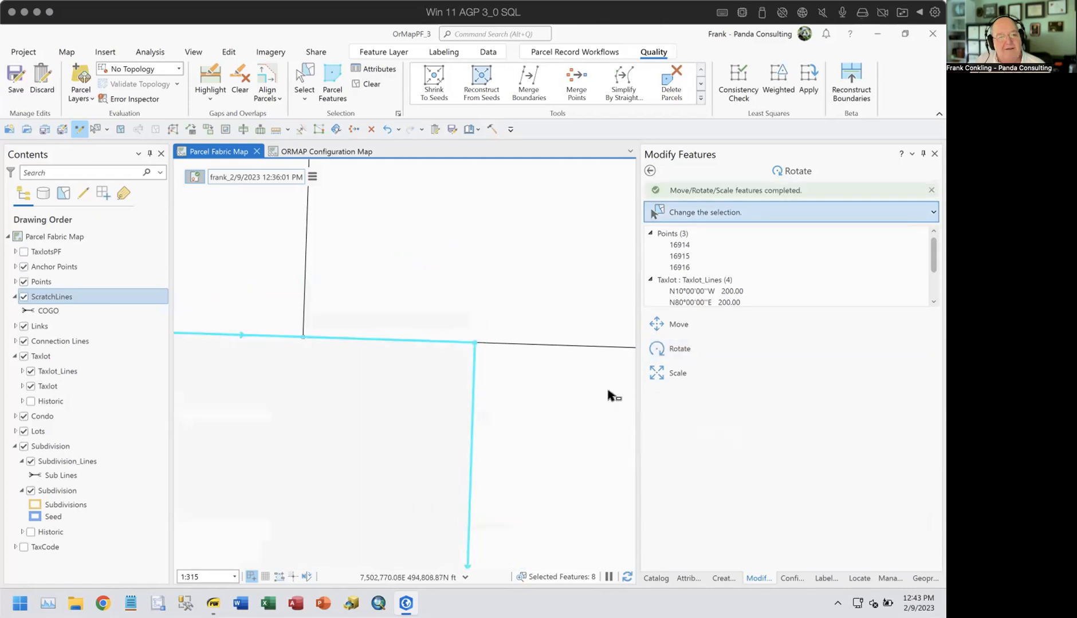
pyautogui.scroll(-3, 473, 383)
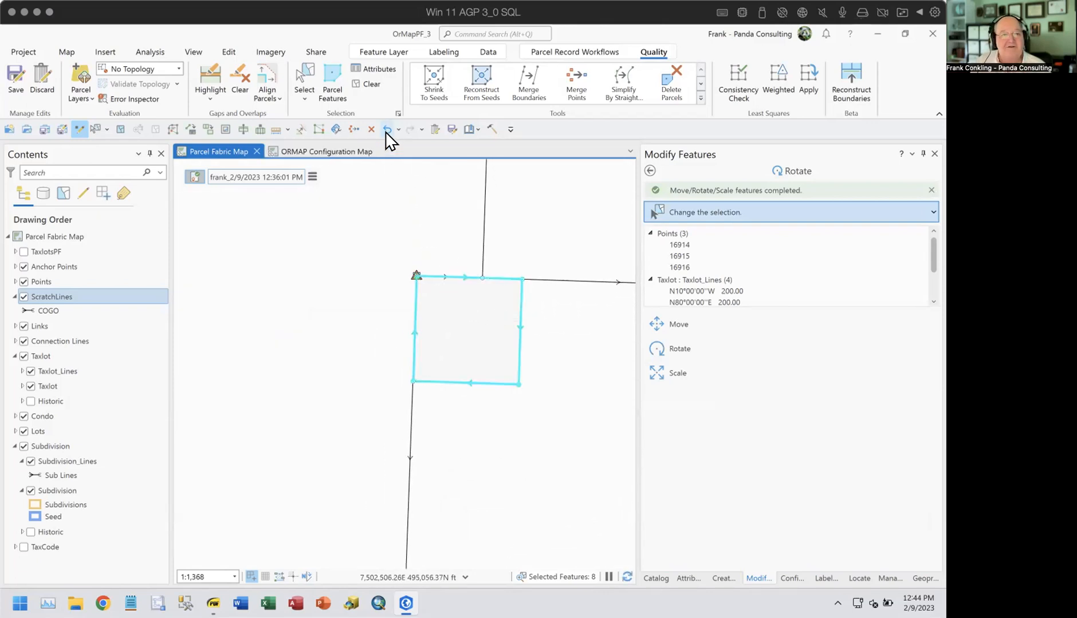
pyautogui.hotkey('ctrl', 'z')
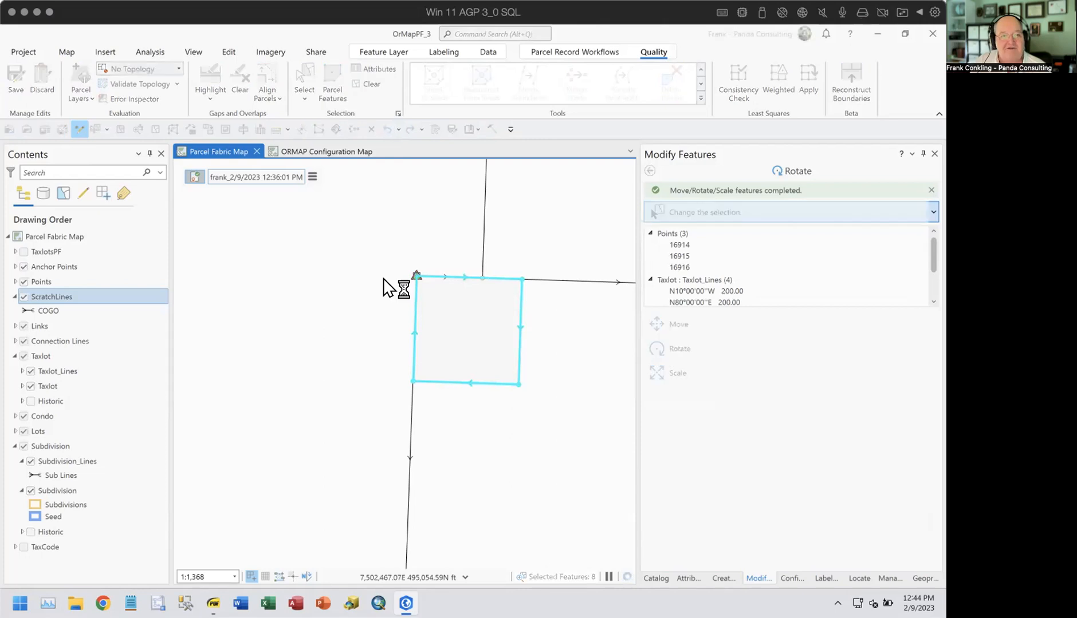
# Step: Restart the Rotate tool and reselect all features in the active record
pyautogui.scroll(3, 477, 342)
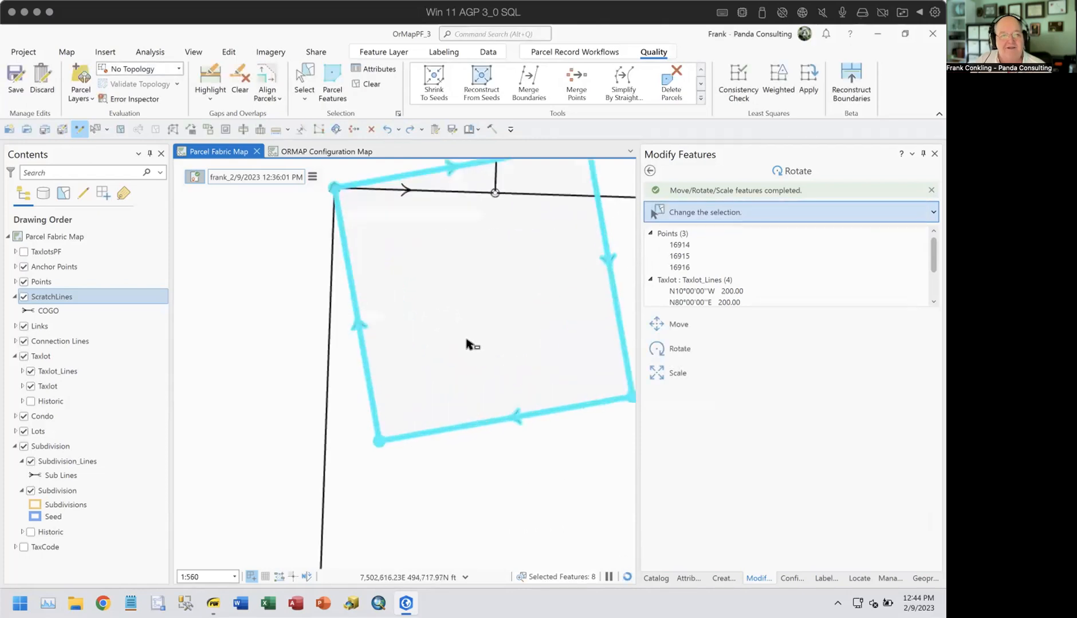
pyautogui.click(652, 346)
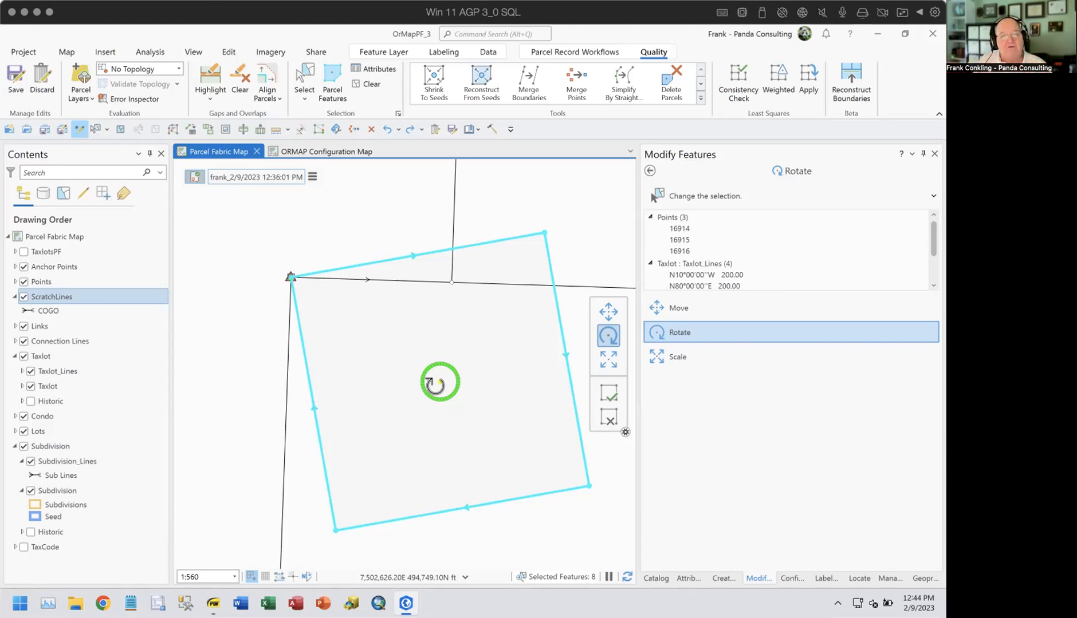
pyautogui.click(561, 226)
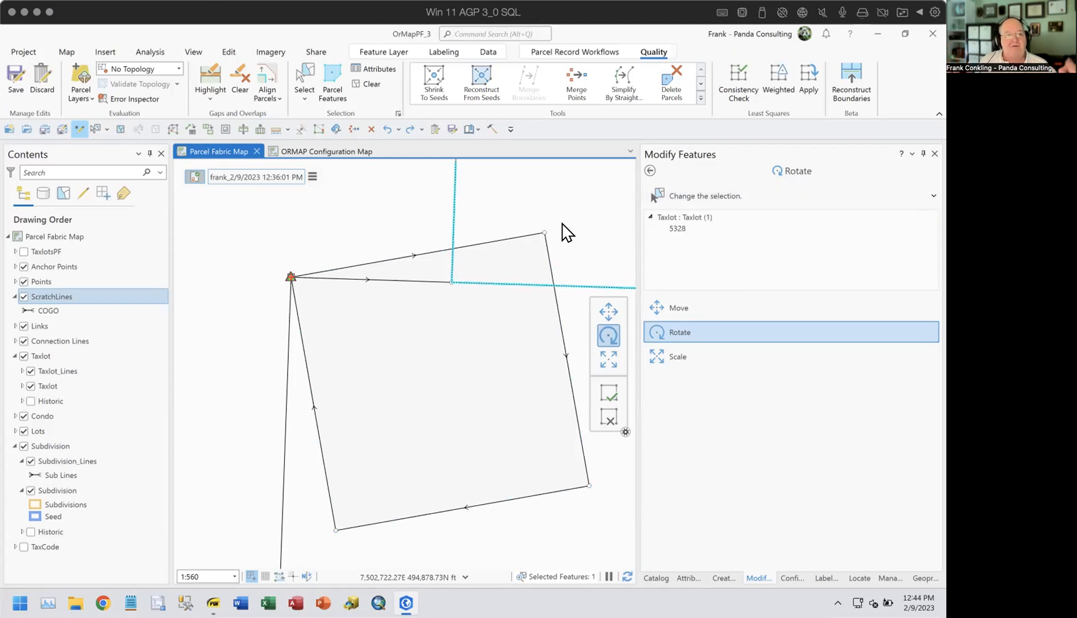
pyautogui.click(312, 177)
pyautogui.click(373, 180)
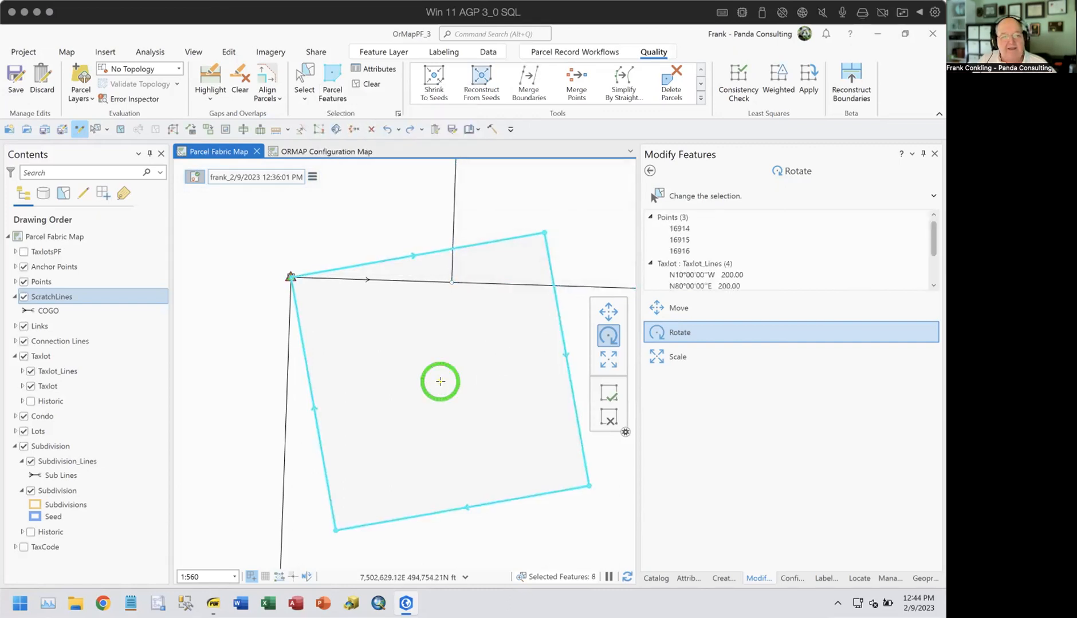
# Step: Anchor the rotation on the parcel's northwest corner, rotate its north edge clockwise onto the existing boundary line, and apply the rotation
pyautogui.keyDown('ctrl'); pyautogui.click(290, 277); pyautogui.keyUp('ctrl')
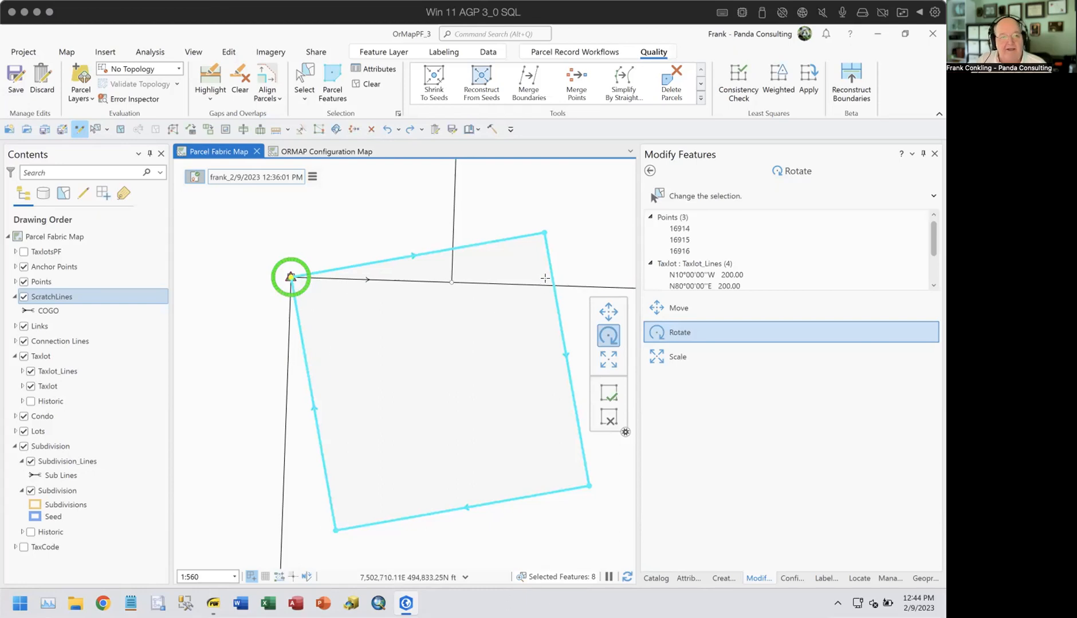
pyautogui.moveTo(539, 273); pyautogui.dragTo(515, 342)
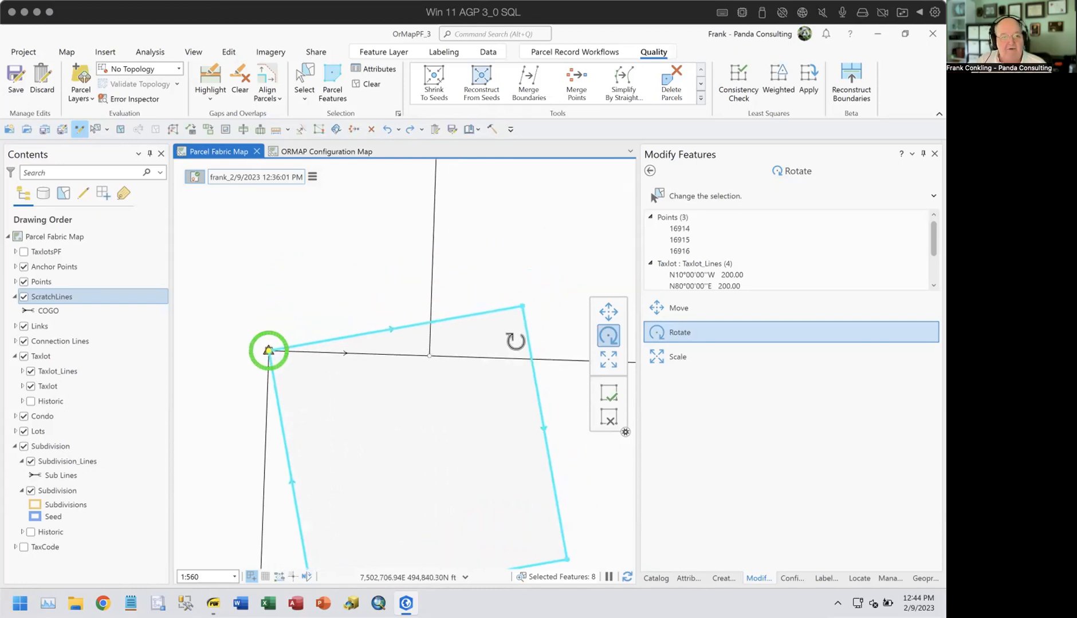
pyautogui.click(494, 311)
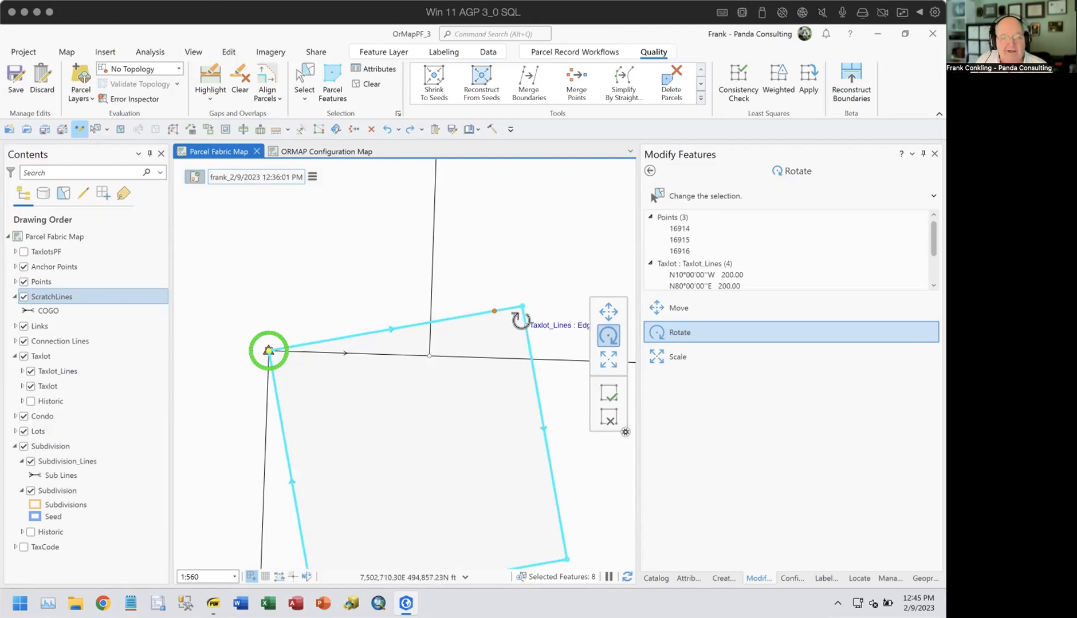
pyautogui.scroll(4, 521, 319)
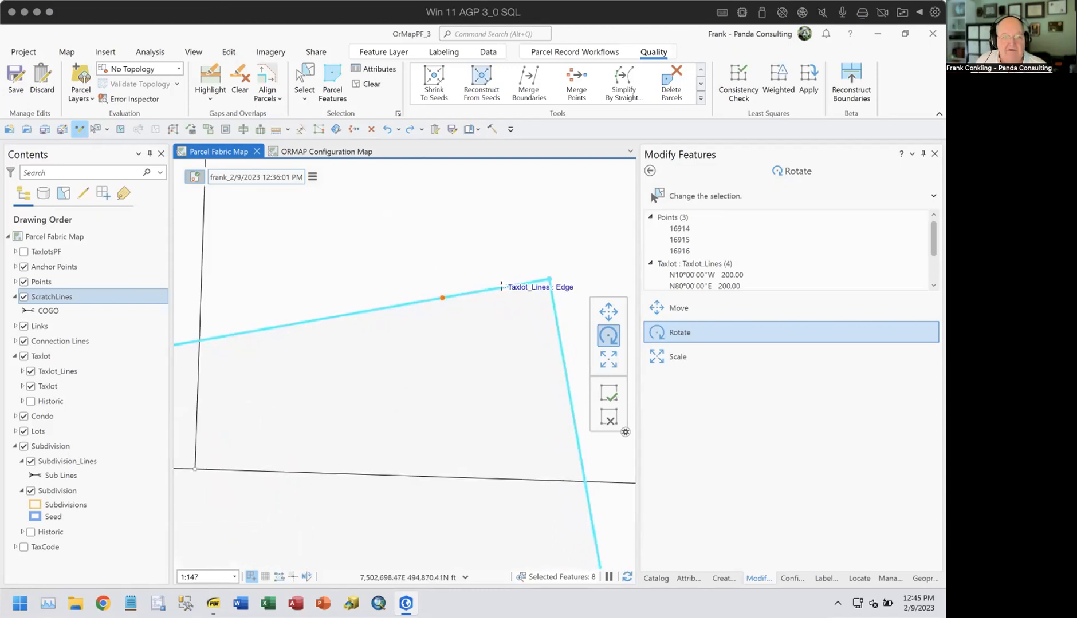
pyautogui.moveTo(499, 286); pyautogui.dragTo(522, 479)
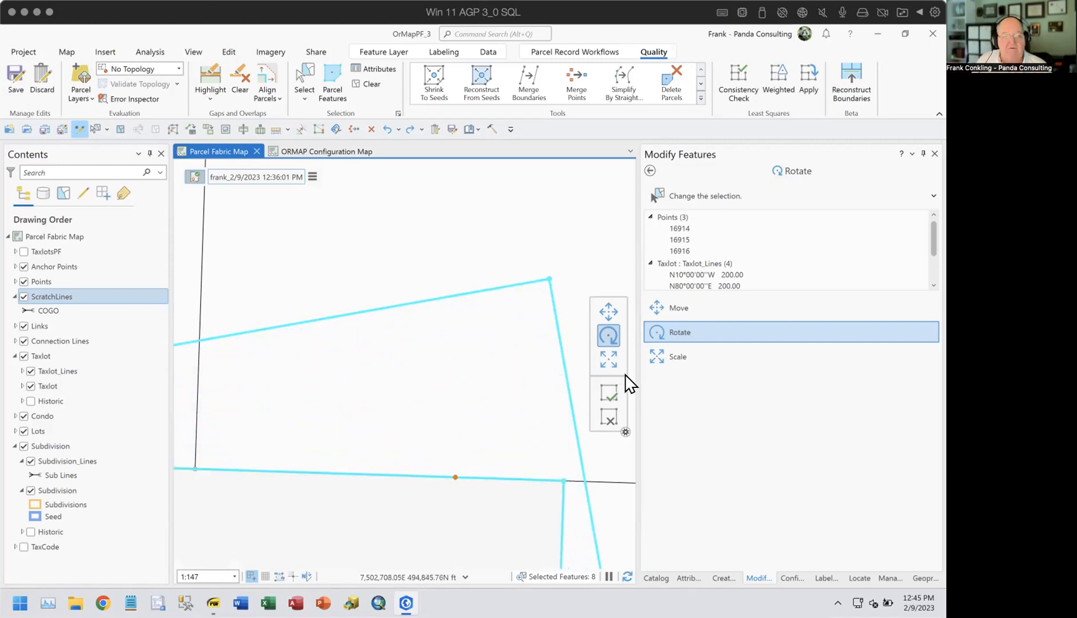
pyautogui.click(606, 388)
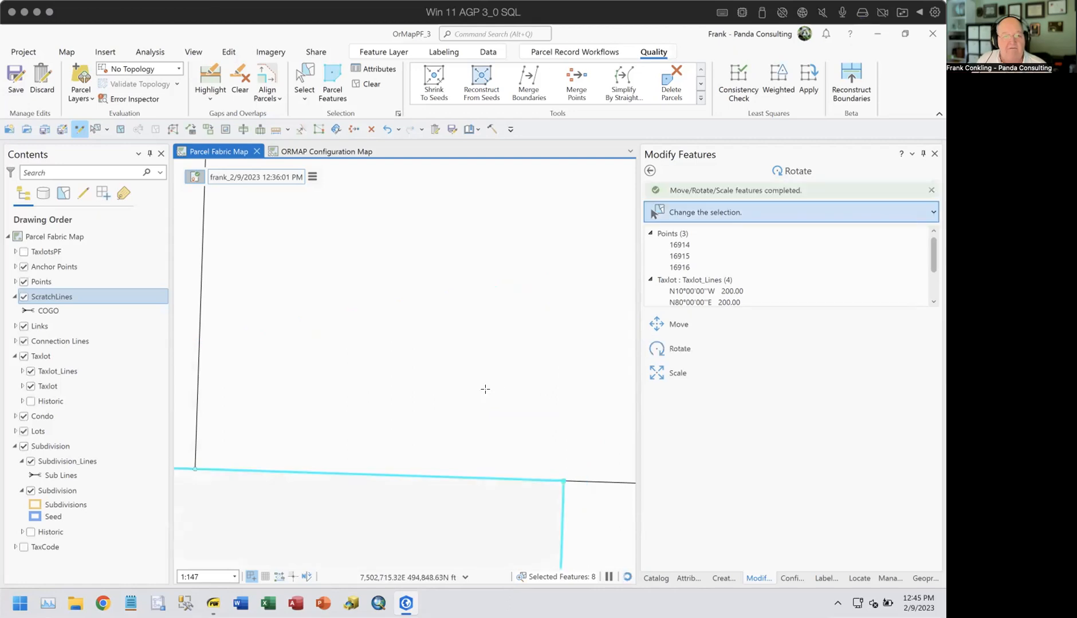
# Step: View the whole rotated parcel against the boundary lines and undo the applied rotation
pyautogui.scroll(-5, 487, 393)
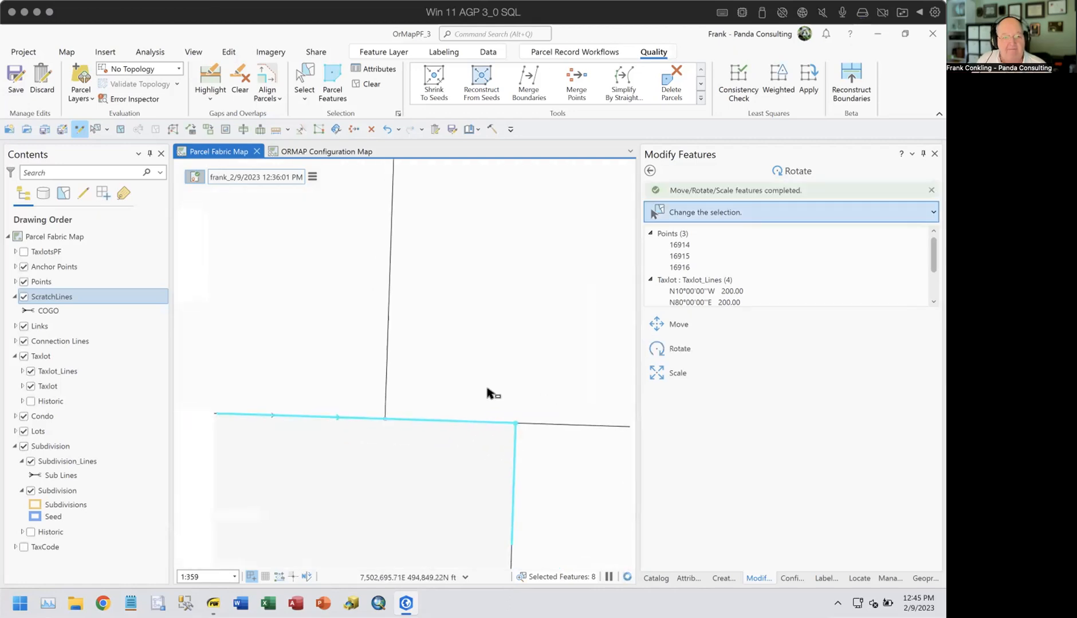
pyautogui.moveTo(514, 339); pyautogui.dragTo(528, 251)
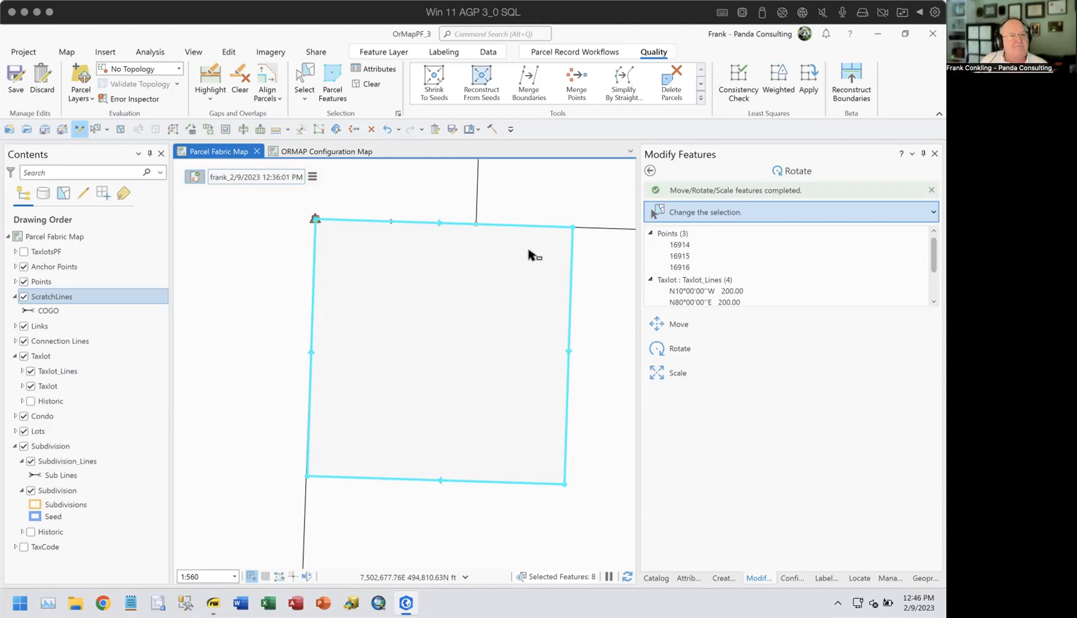
pyautogui.click(387, 131)
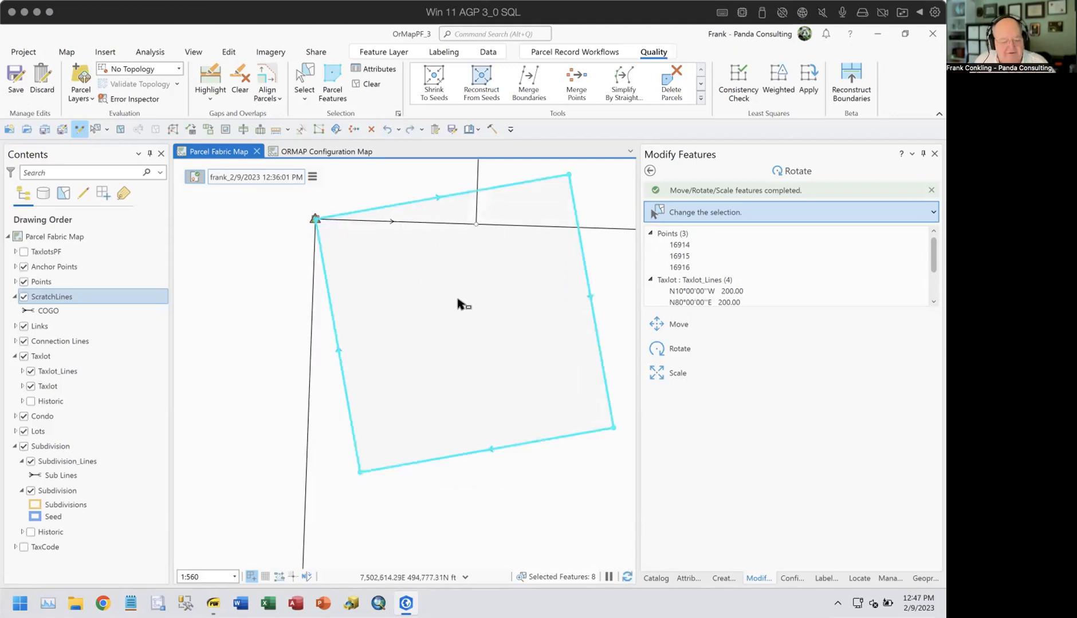
# Step: Rotate the parcel clockwise about its northwest corner partway toward the existing boundary line, and remove the points from the selection
pyautogui.click(653, 346)
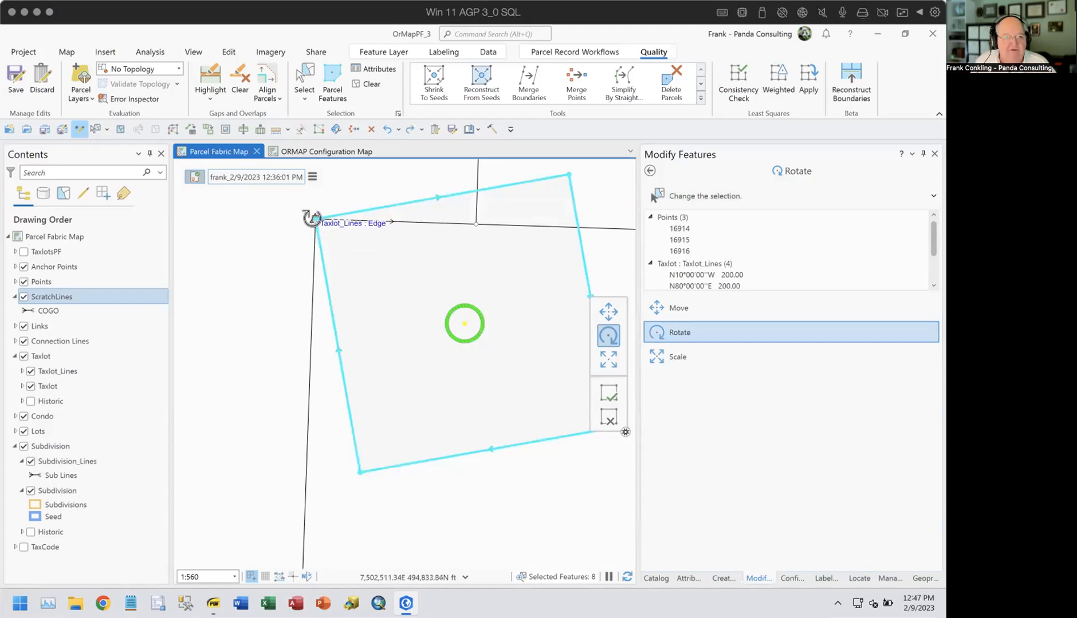
pyautogui.keyDown('ctrl'); pyautogui.click(315, 218); pyautogui.keyUp('ctrl')
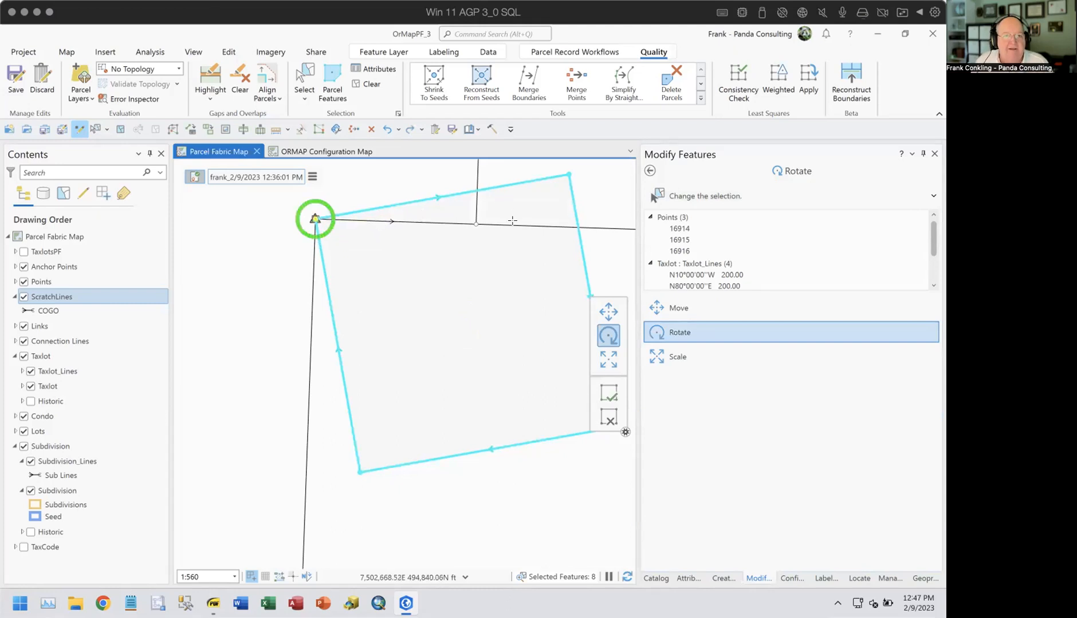
pyautogui.scroll(5, 507, 292)
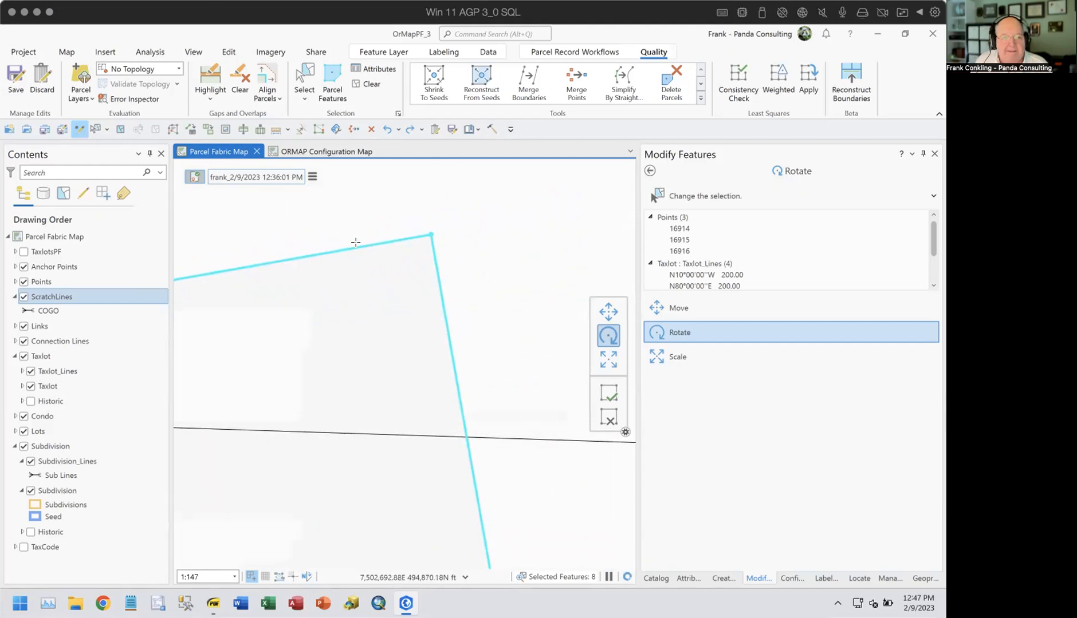
pyautogui.moveTo(357, 242); pyautogui.dragTo(442, 365)
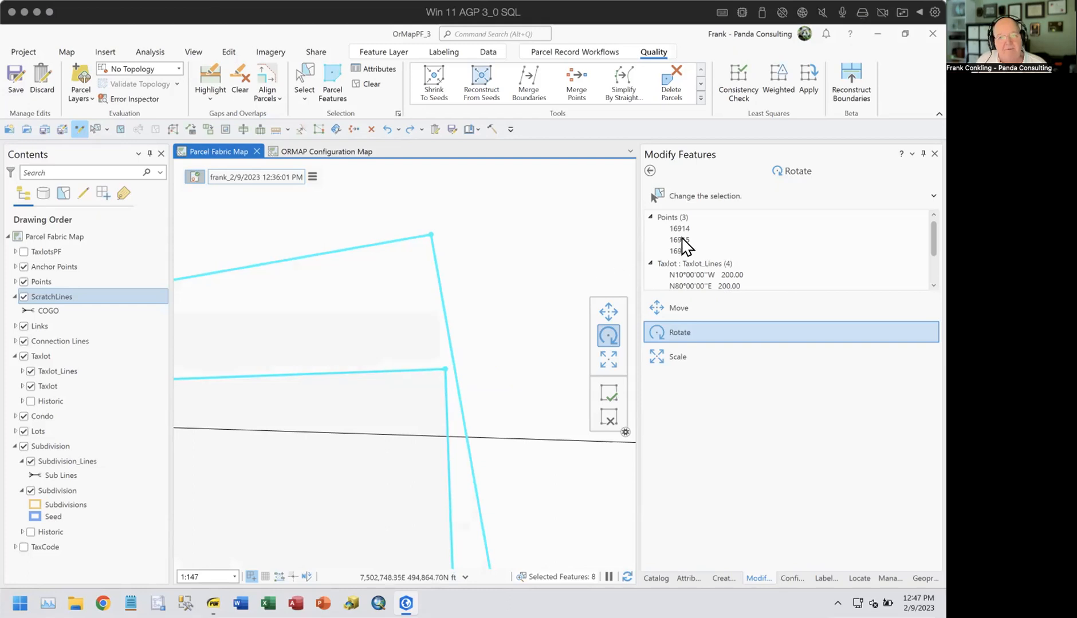
pyautogui.rightClick(669, 218)
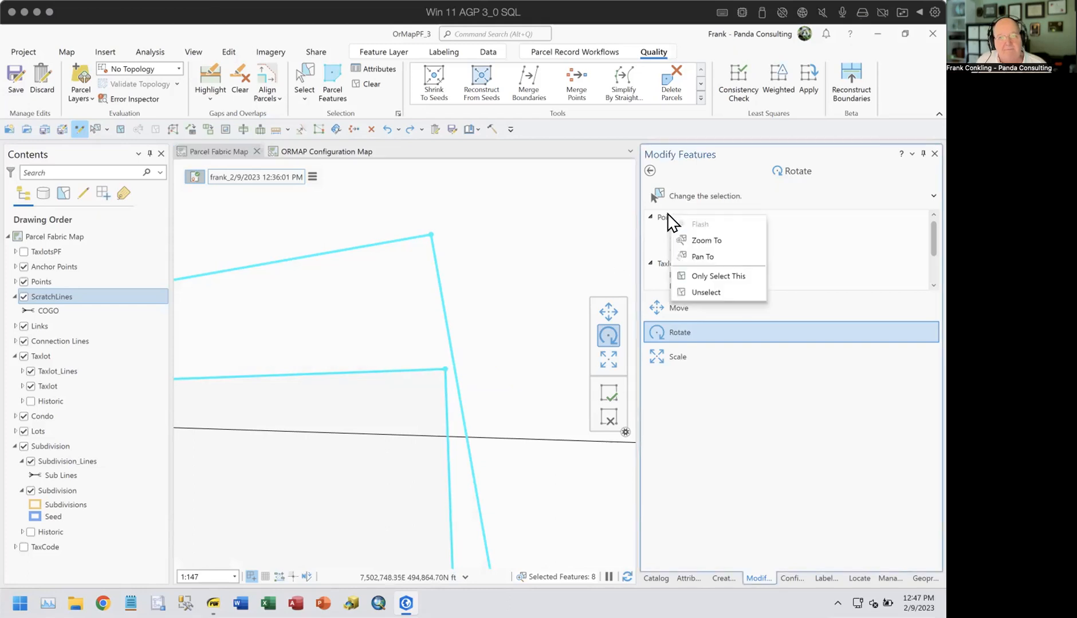
pyautogui.click(701, 292)
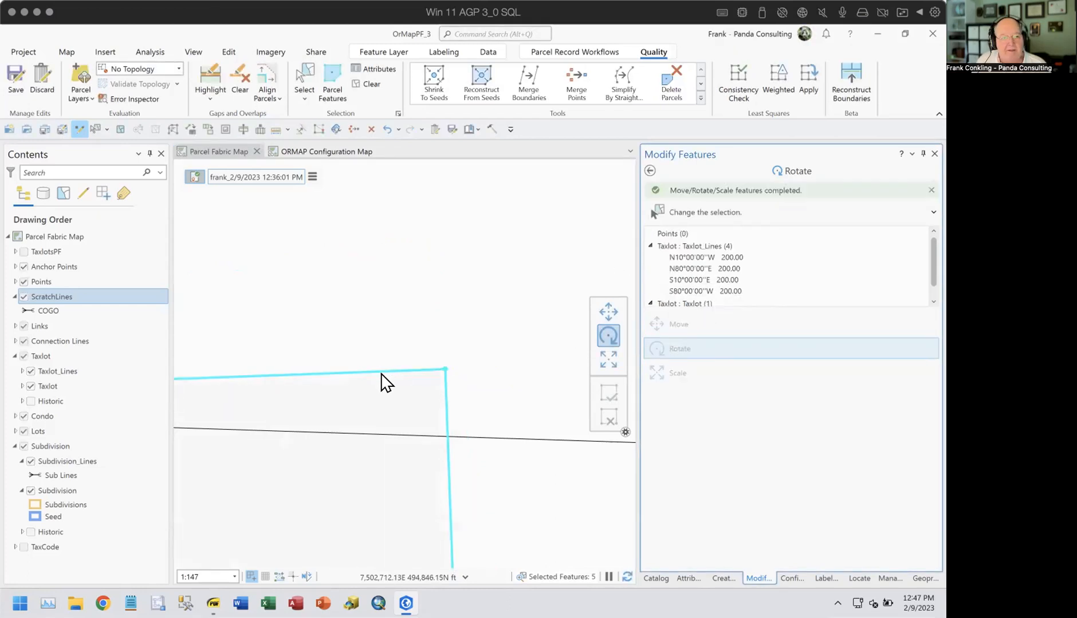
pyautogui.moveTo(380, 368); pyautogui.dragTo(353, 365)
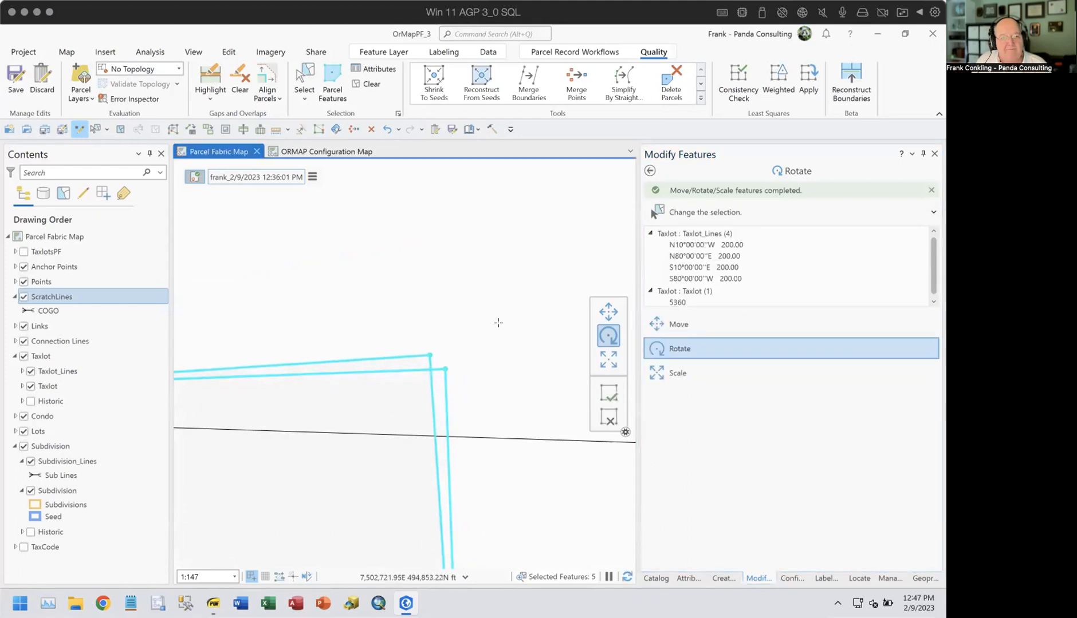
pyautogui.scroll(-5, 498, 321)
pyautogui.scroll(1, 428, 405)
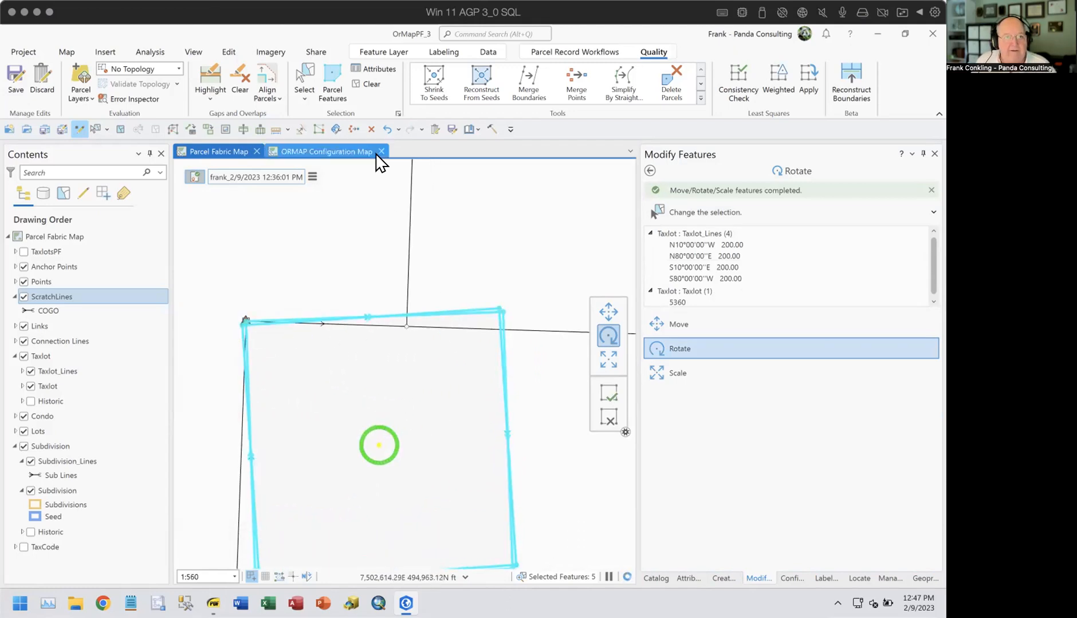
pyautogui.click(387, 131)
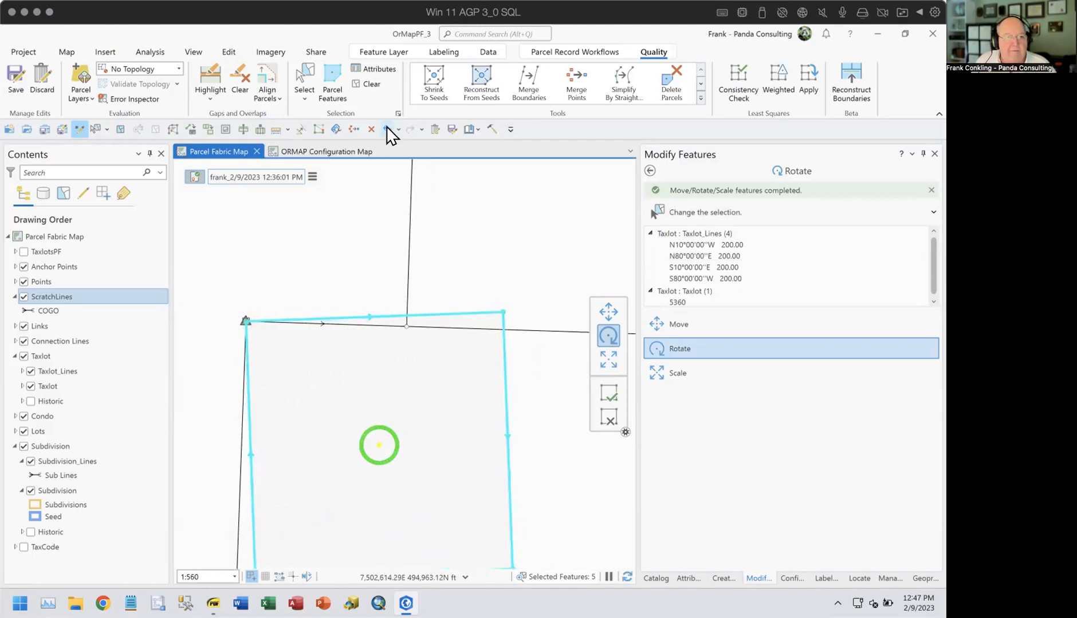
# Step: Rotate the taxlot lines and polygon without their points about the northwest corner onto the existing boundary line, apply the rotation, and undo it
pyautogui.press('ctrl')
pyautogui.keyDown('ctrl'); pyautogui.click(243, 319); pyautogui.keyUp('ctrl')
pyautogui.scroll(4, 476, 309)
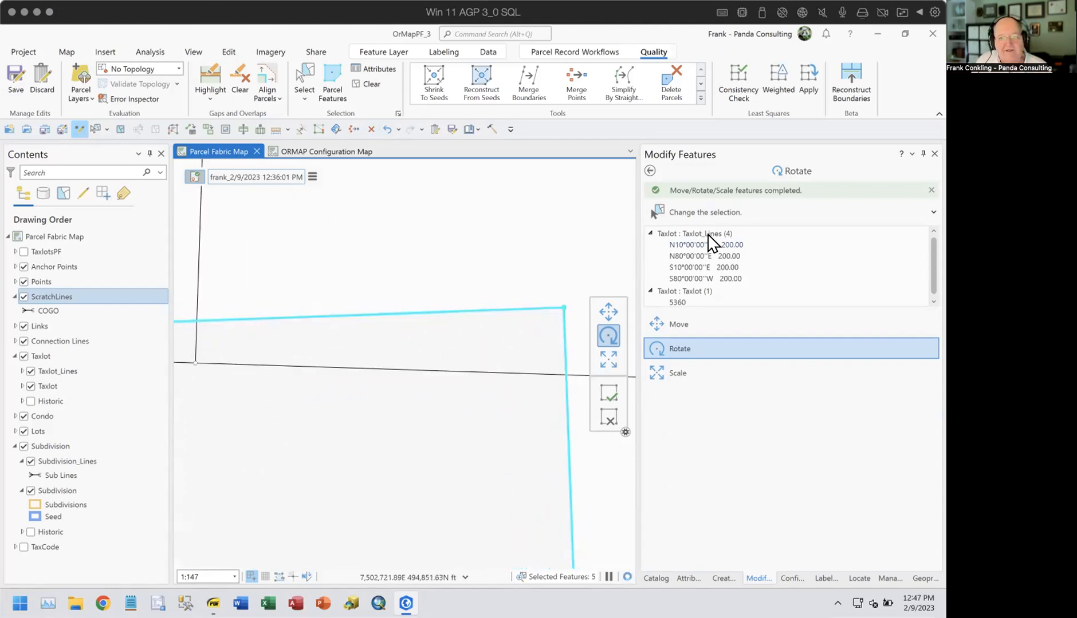
pyautogui.moveTo(518, 309); pyautogui.dragTo(517, 370)
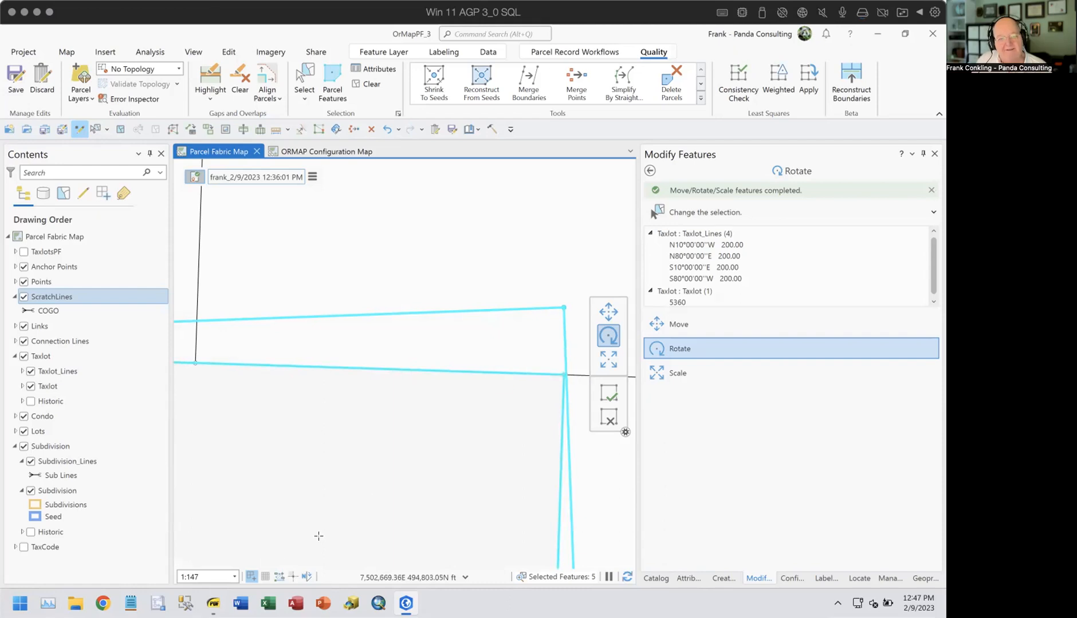
pyautogui.moveTo(248, 573)
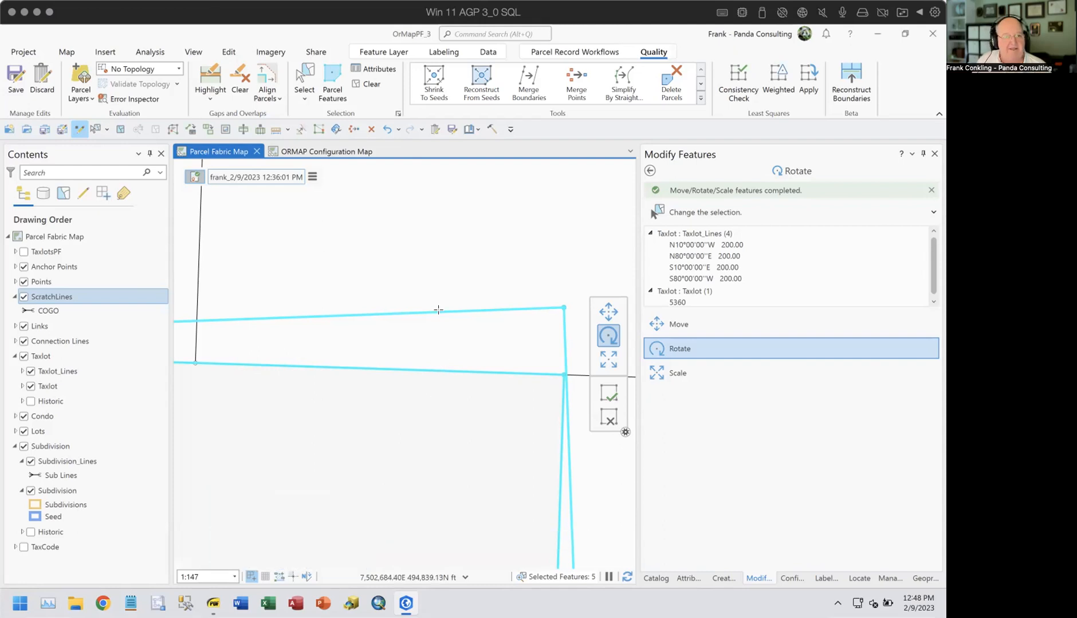
pyautogui.click(368, 83)
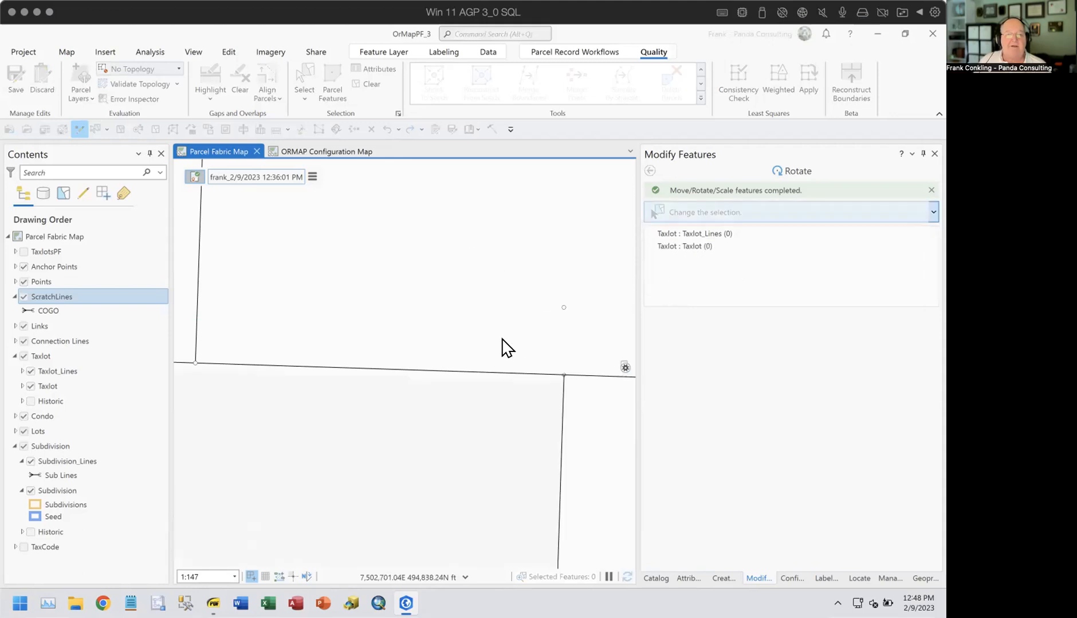
pyautogui.click(386, 129)
pyautogui.scroll(-3, 440, 275)
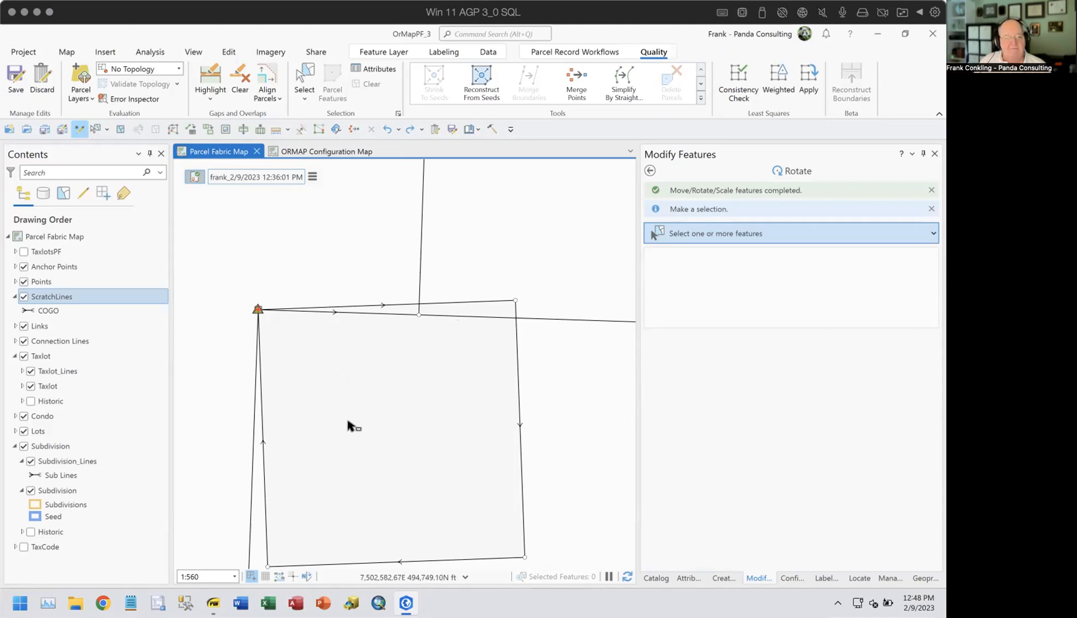
# Step: Examine the parcel's northwest corner up close and the symbol of the Anchor Points layer
pyautogui.moveTo(368, 436); pyautogui.dragTo(384, 369)
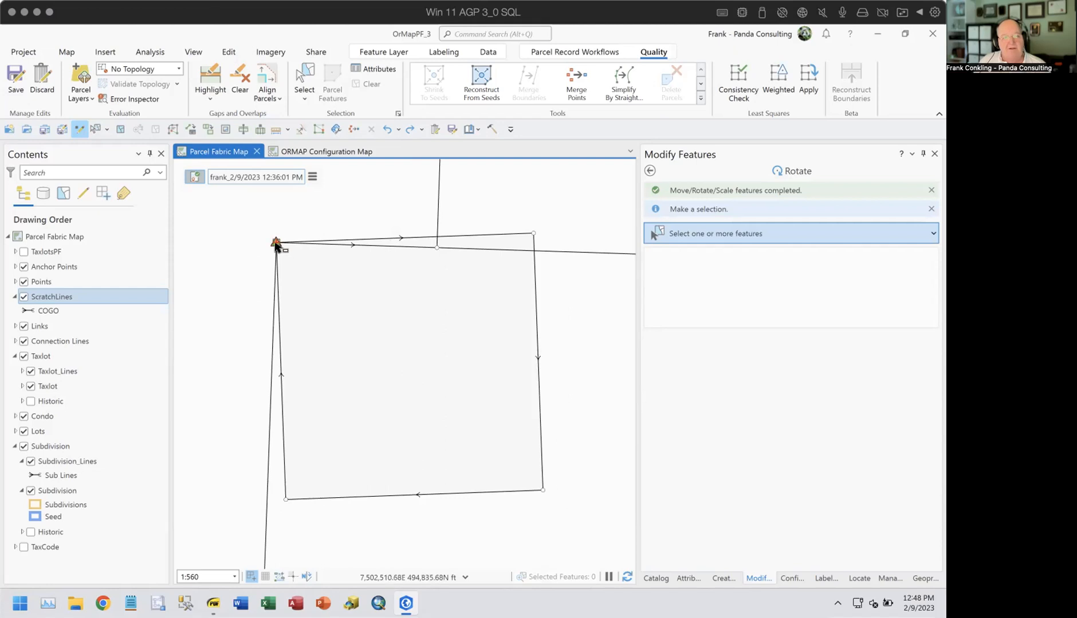
pyautogui.scroll(5, 276, 245)
pyautogui.scroll(6, 322, 241)
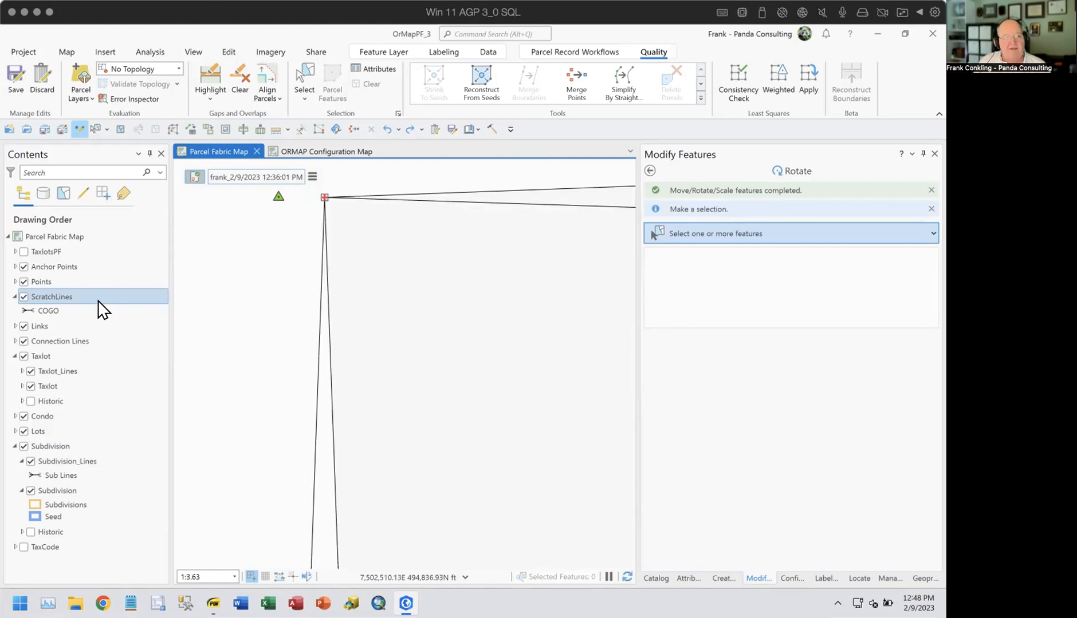
pyautogui.click(15, 267)
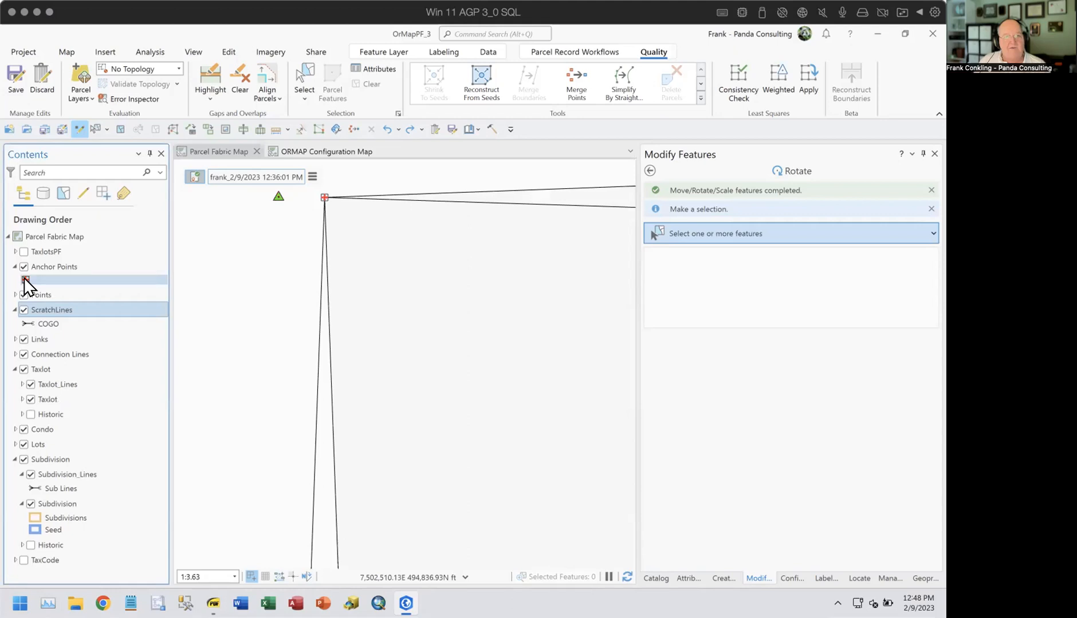
pyautogui.click(14, 267)
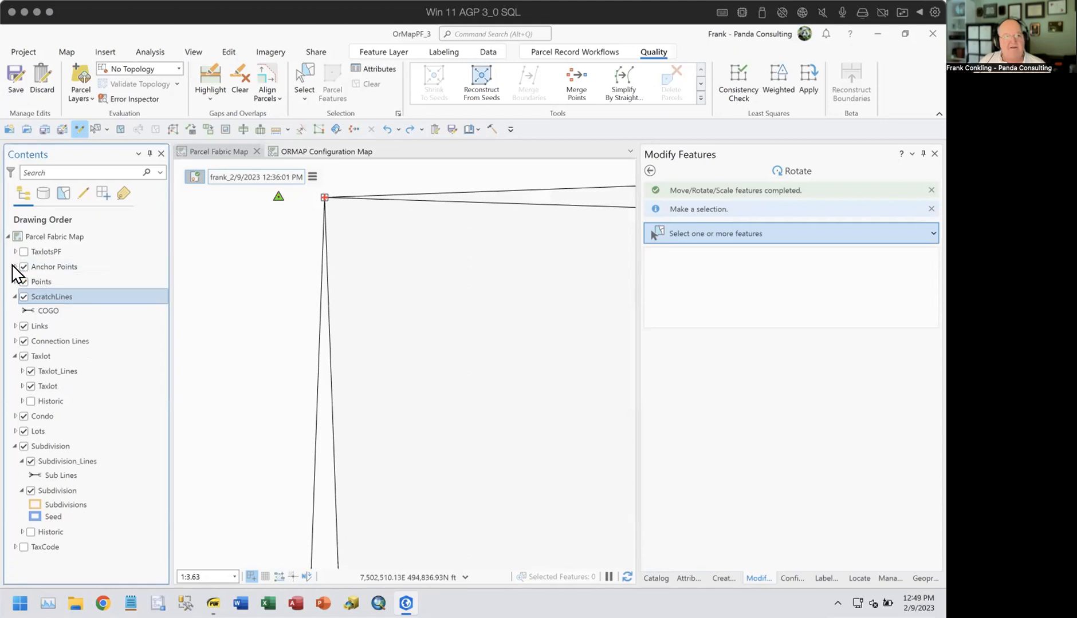
pyautogui.scroll(-5, 447, 271)
pyautogui.scroll(-3, 445, 272)
pyautogui.moveTo(497, 366); pyautogui.dragTo(291, 301)
pyautogui.scroll(-4, 392, 306)
pyautogui.moveTo(404, 330); pyautogui.dragTo(309, 287)
pyautogui.scroll(-4, 399, 309)
pyautogui.moveTo(438, 338); pyautogui.dragTo(399, 308)
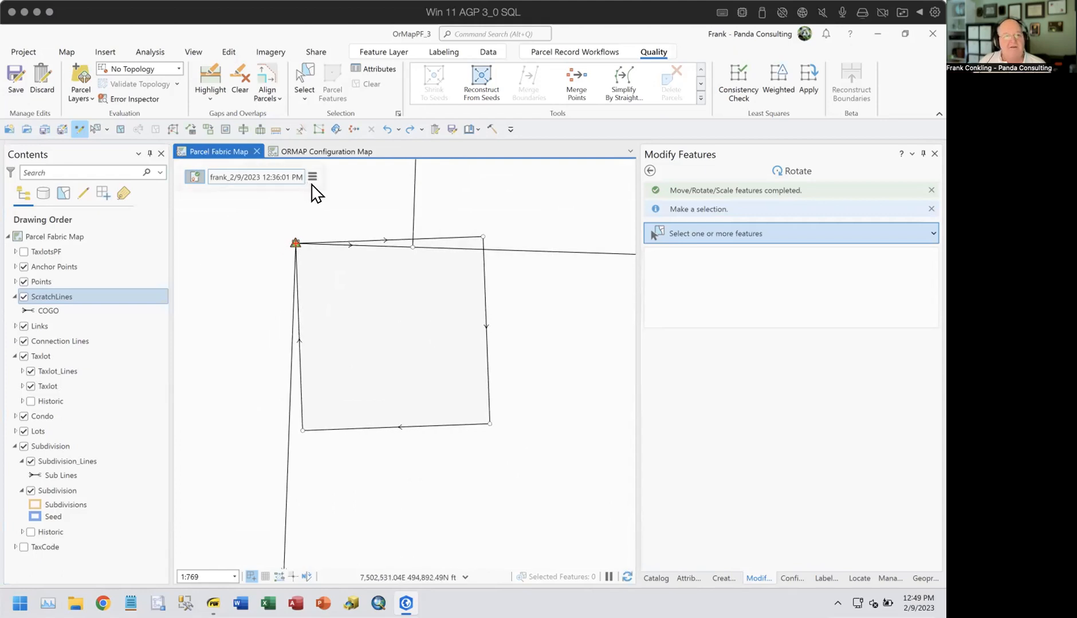
# Step: Select all features in the active record and leave the Rotate tool
pyautogui.click(312, 177)
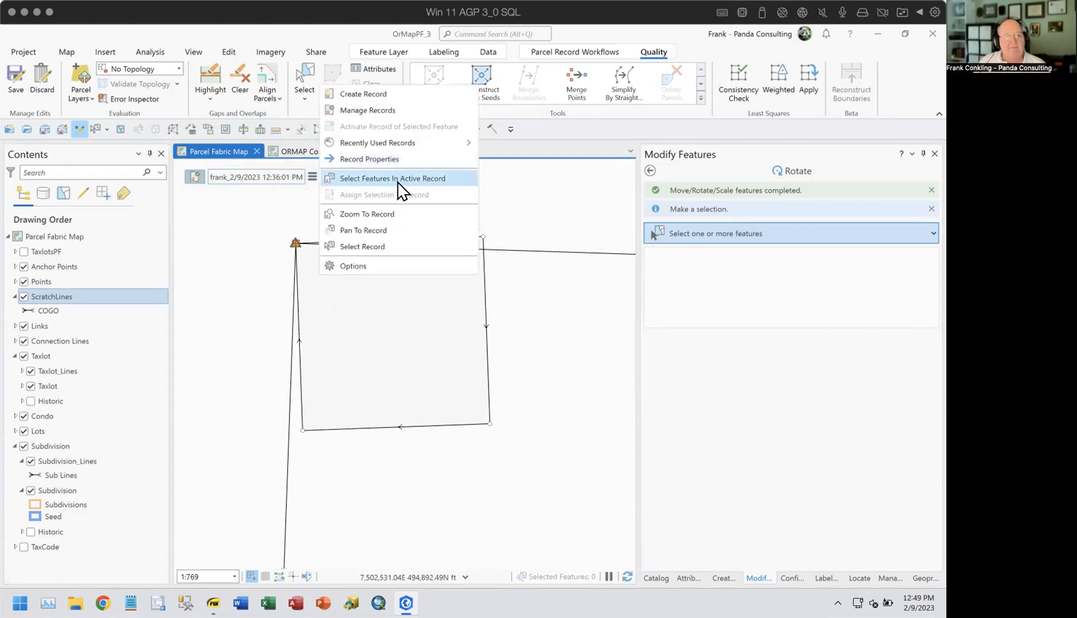
pyautogui.click(387, 179)
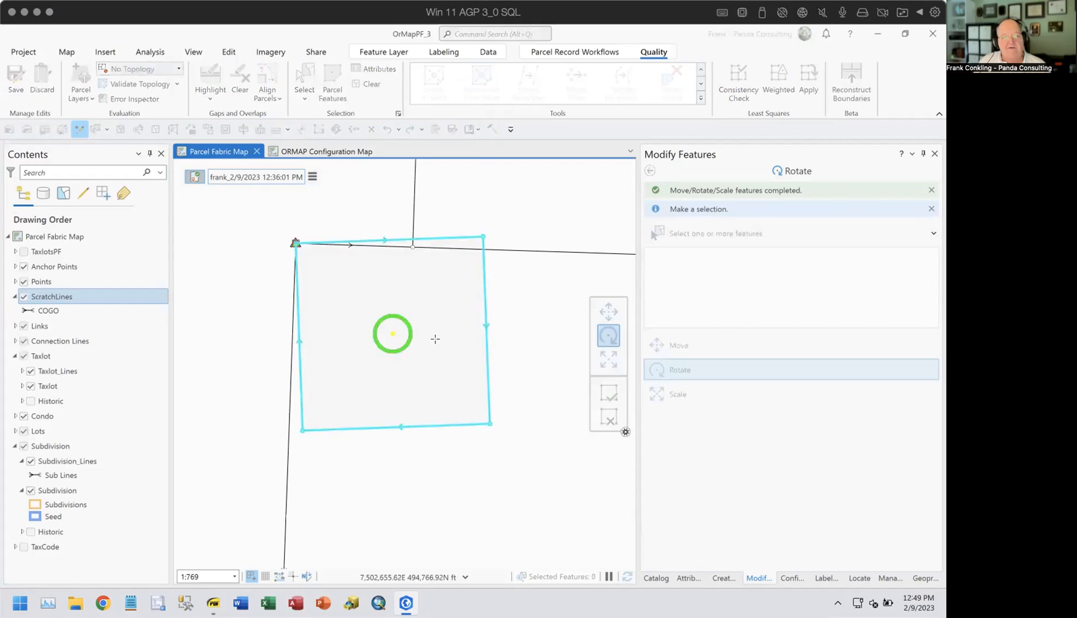
pyautogui.click(649, 171)
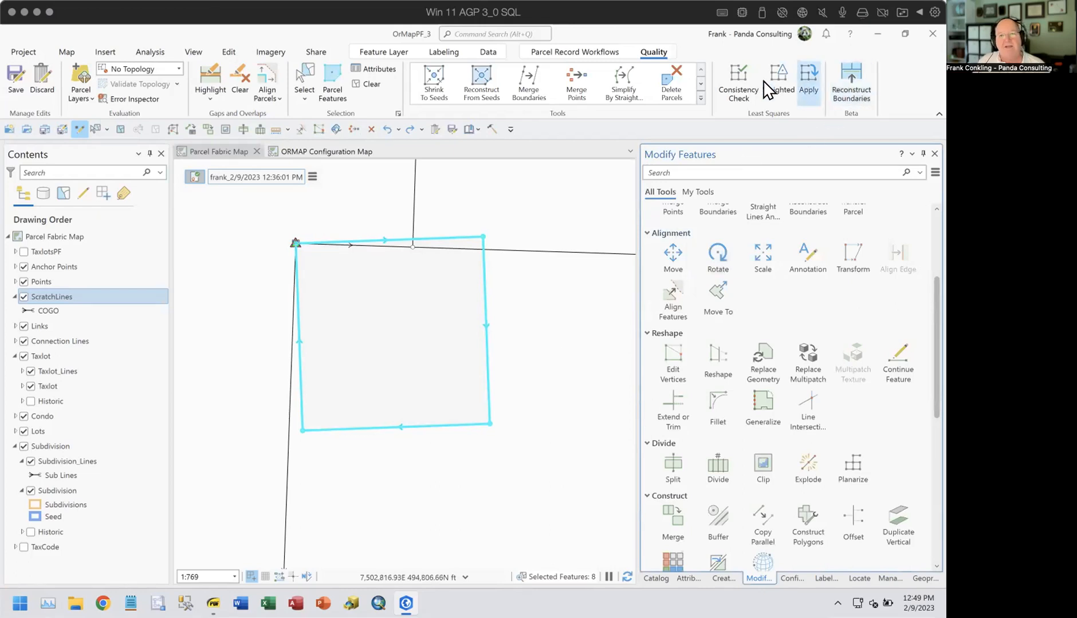
# Step: Preview an Align Parcels adjustment using a 50 ft point-to-edge snapping tolerance and links generated within 50 ft, and leave without aligning
pyautogui.click(593, 53)
pyautogui.click(874, 83)
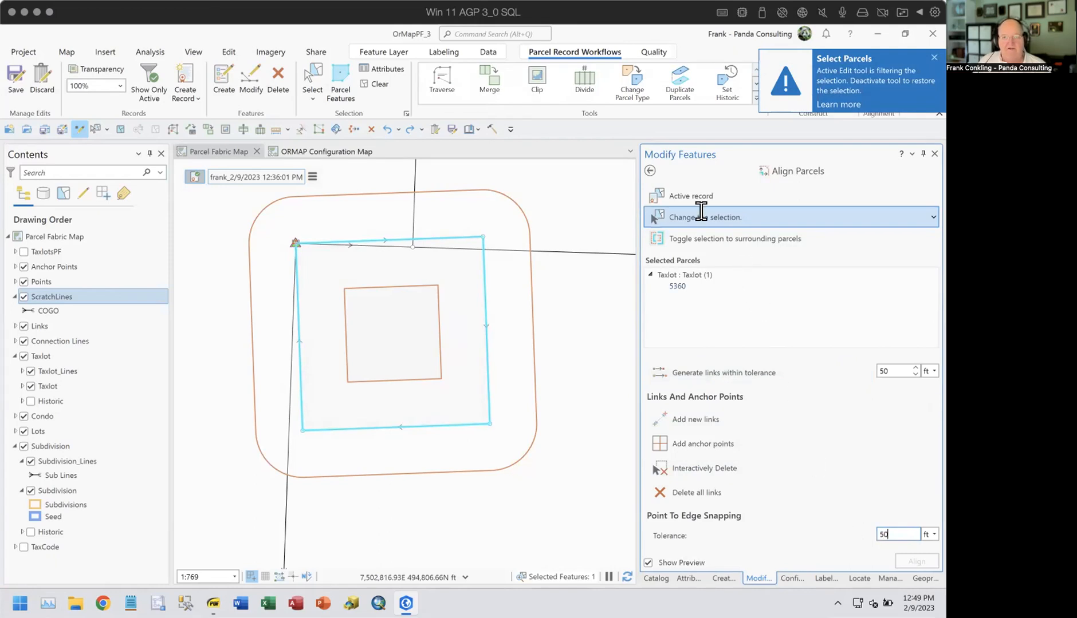
pyautogui.click(674, 364)
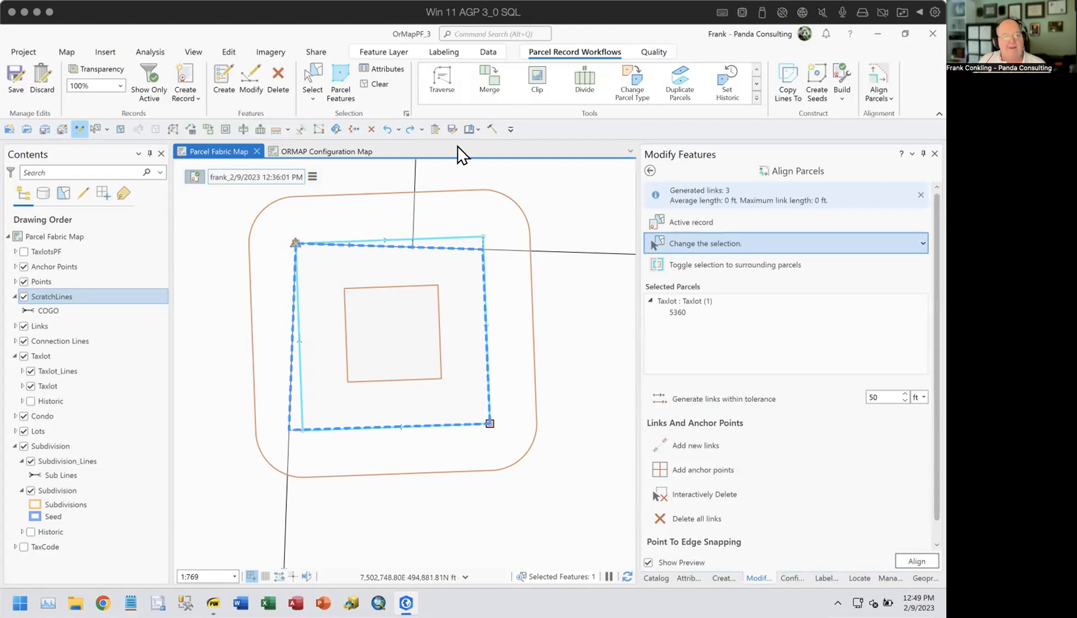
pyautogui.click(646, 170)
pyautogui.click(646, 169)
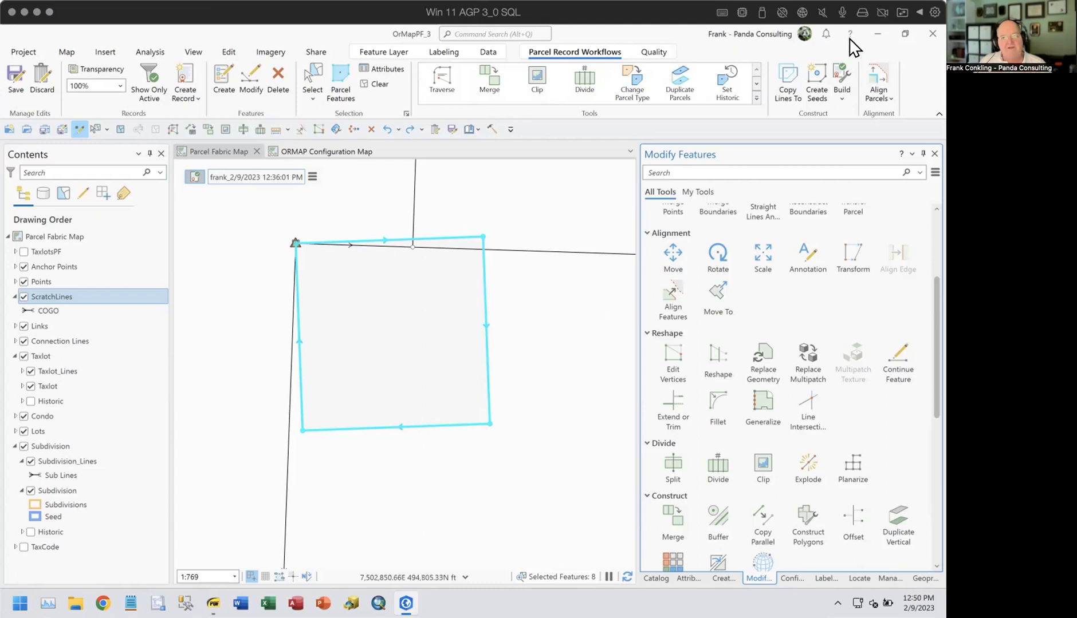
# Step: Start a Transform of the selected record features and add a link from the parcel's northeast corner to the northern boundary line
pyautogui.click(878, 83)
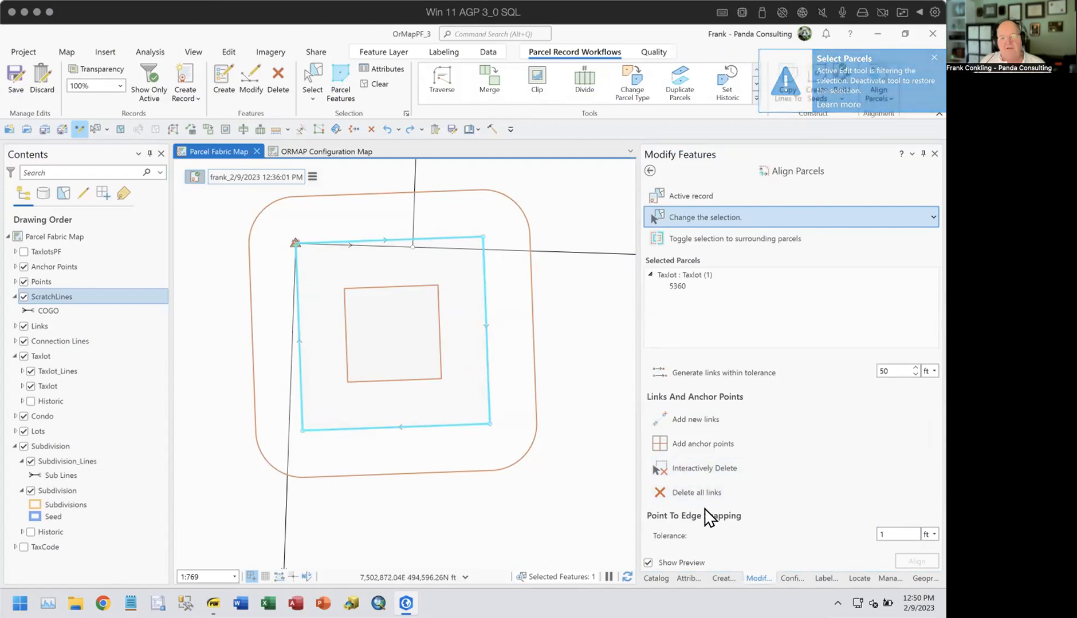
pyautogui.click(648, 169)
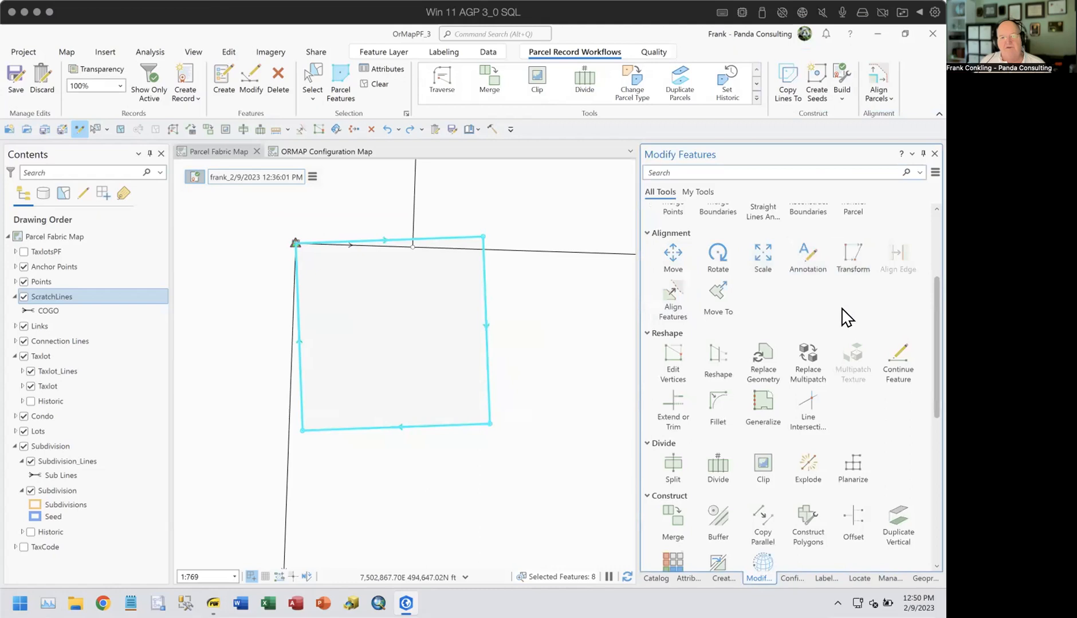
pyautogui.click(849, 248)
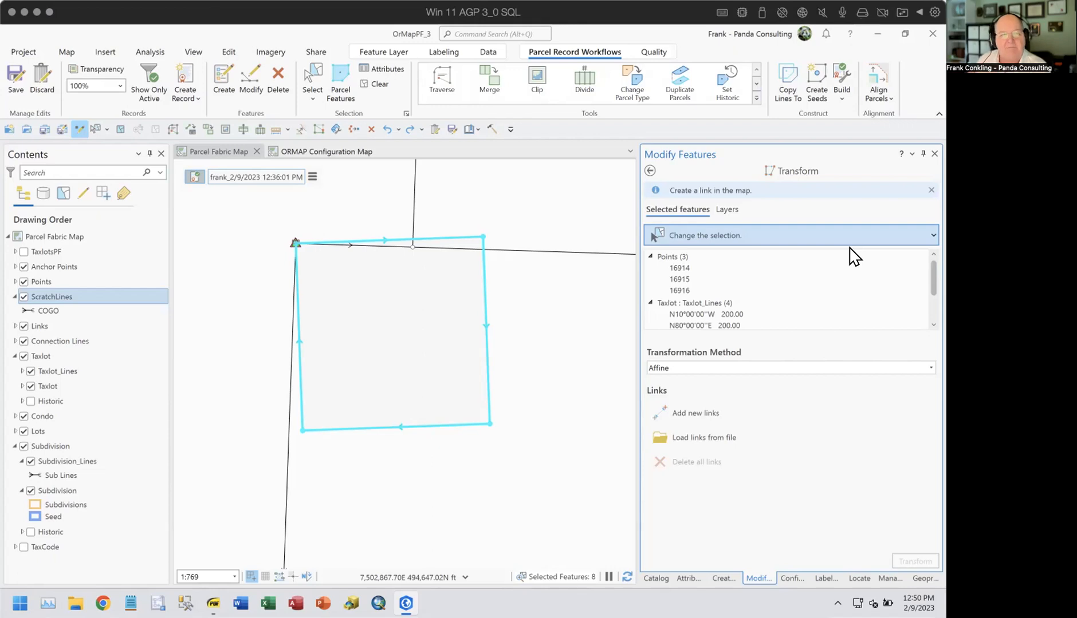
pyautogui.click(666, 414)
pyautogui.scroll(3, 491, 243)
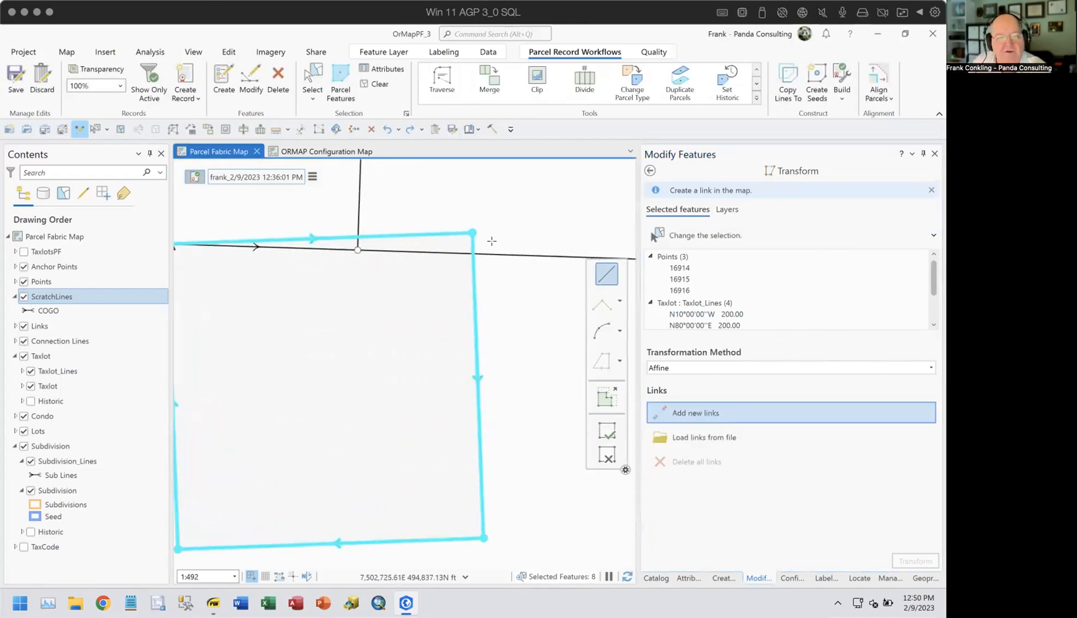
pyautogui.click(459, 226)
pyautogui.click(460, 253)
# Step: Add a transform link from the parcel's southwest corner onto the western boundary line
pyautogui.scroll(-3, 453, 331)
pyautogui.moveTo(487, 326); pyautogui.dragTo(584, 181)
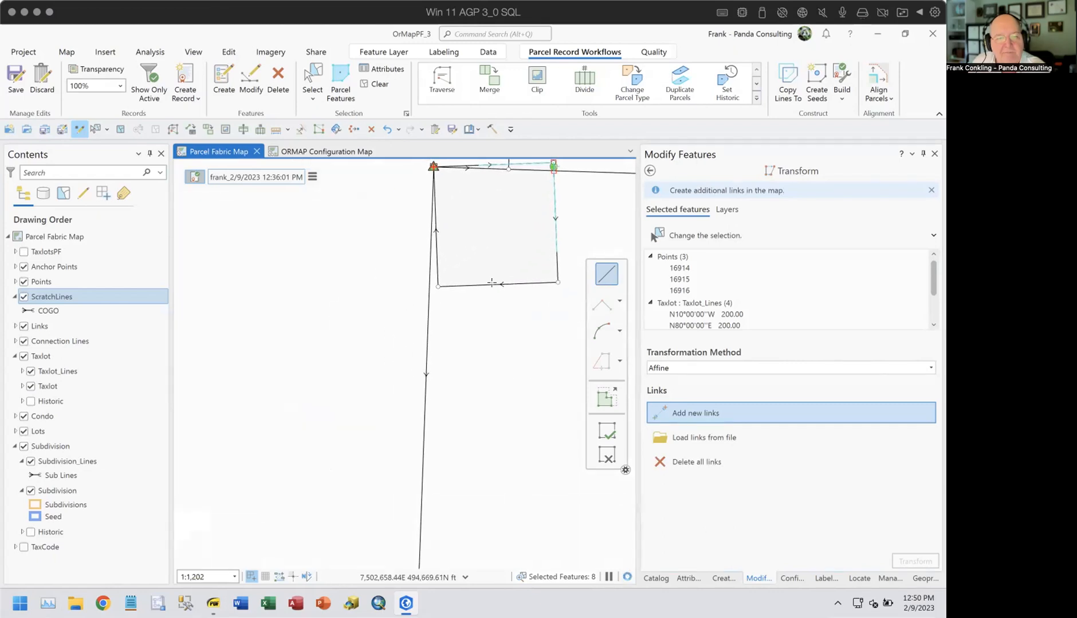
pyautogui.click(436, 285)
pyautogui.scroll(4, 435, 284)
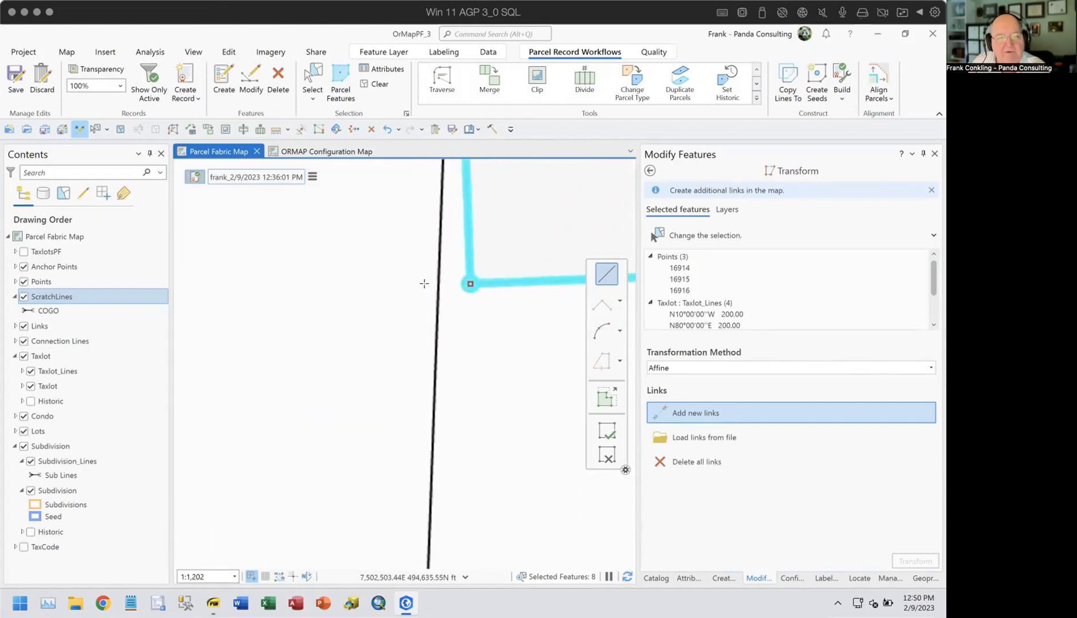
pyautogui.rightClick(438, 267)
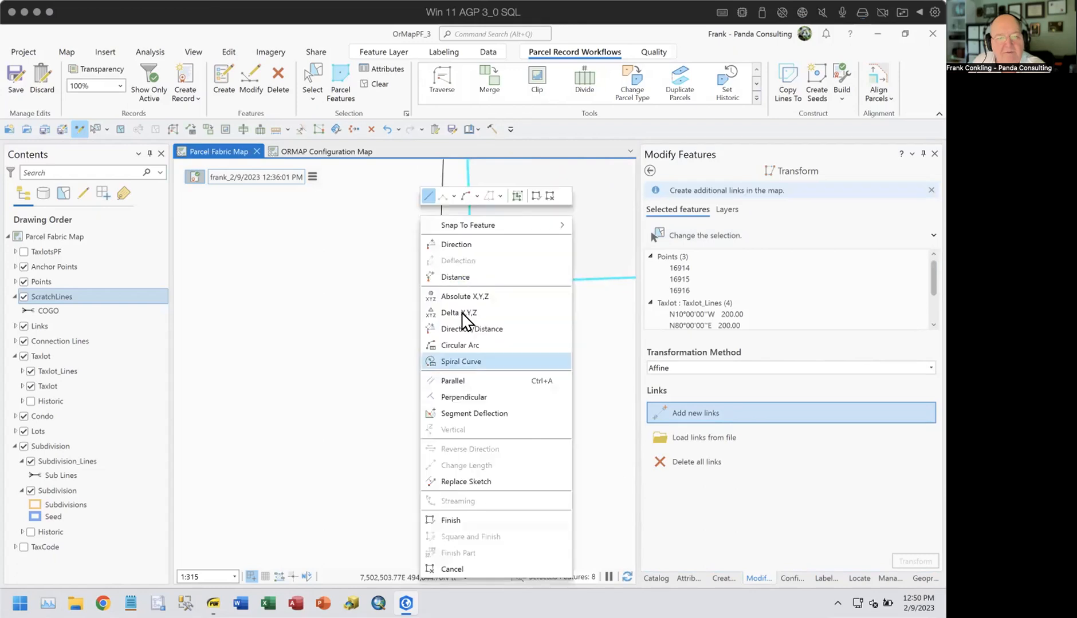
pyautogui.click(462, 397)
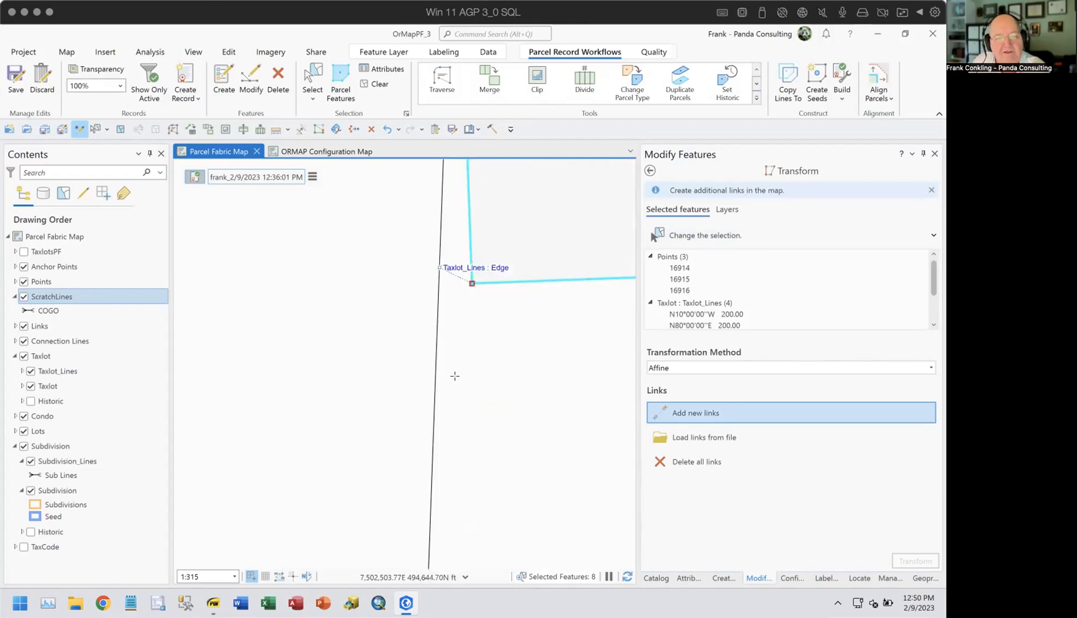
pyautogui.click(438, 282)
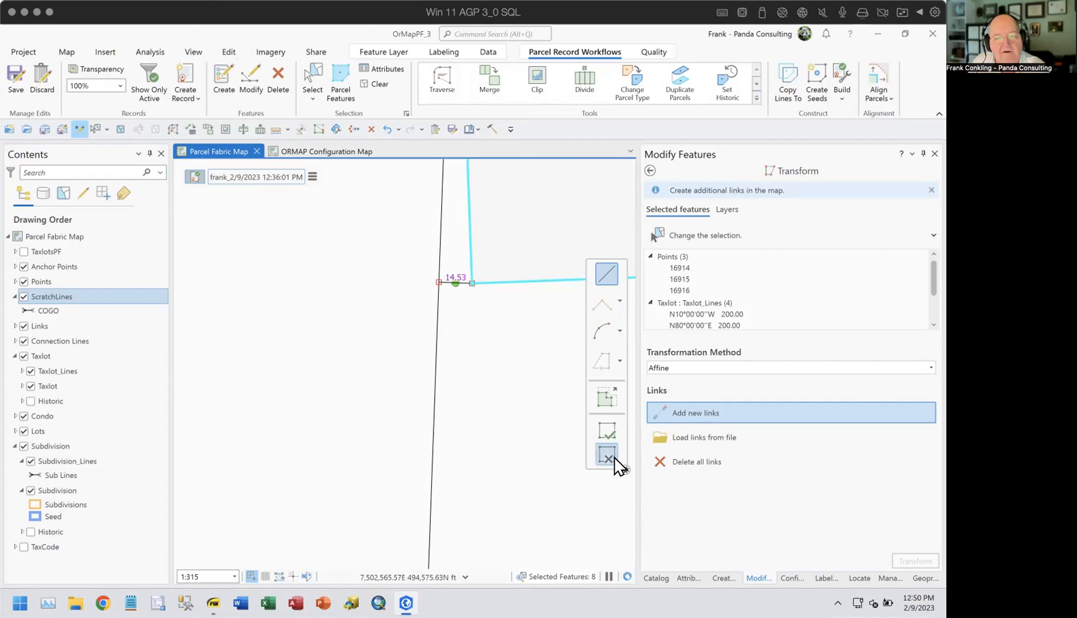
# Step: Check the northwest corner up close and add a link about 19 ft long from the parcel's southeast corner toward the west
pyautogui.scroll(-4, 453, 403)
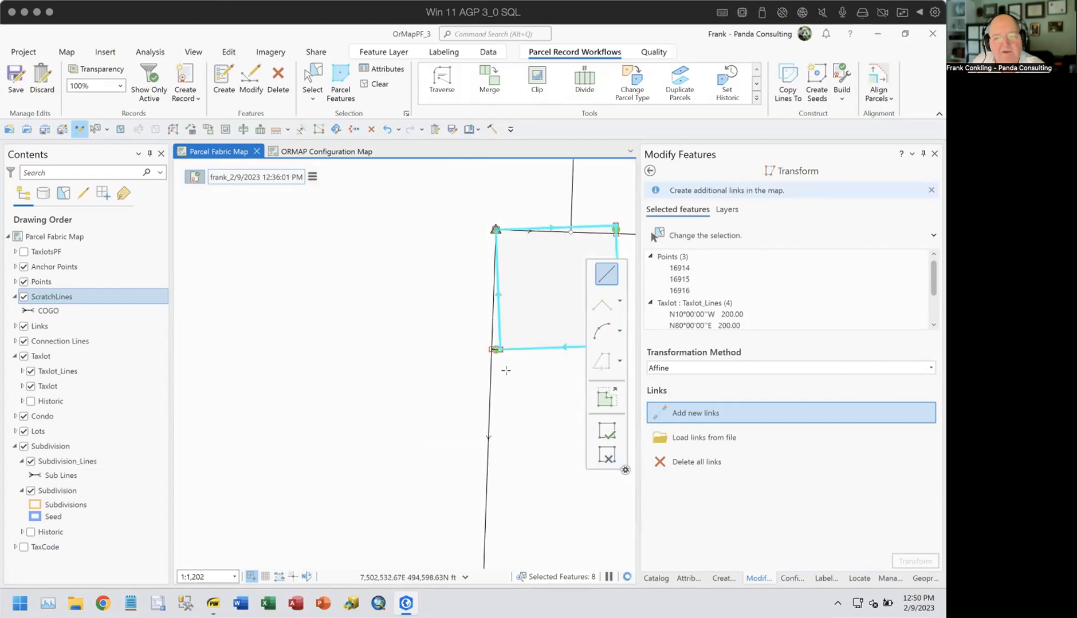
pyautogui.scroll(4, 445, 264)
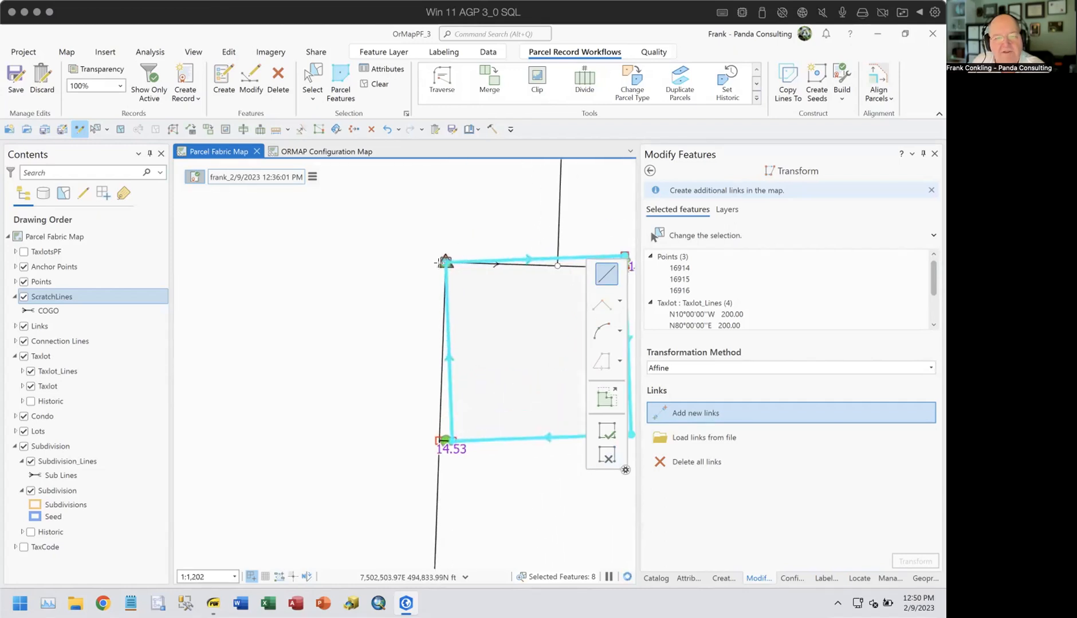
pyautogui.scroll(6, 452, 257)
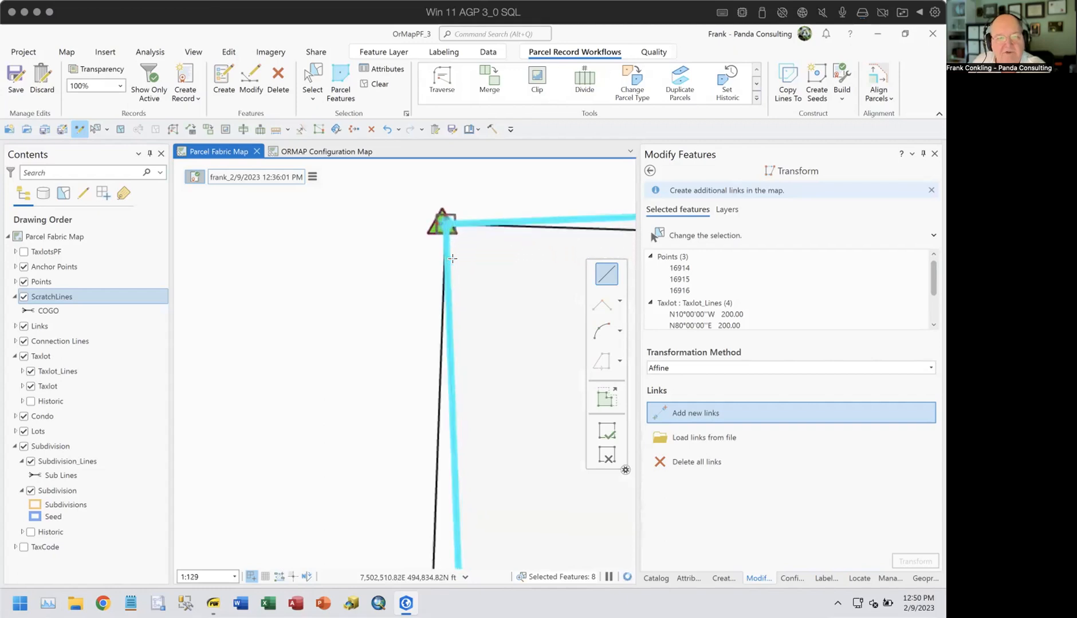
pyautogui.scroll(-2, 465, 307)
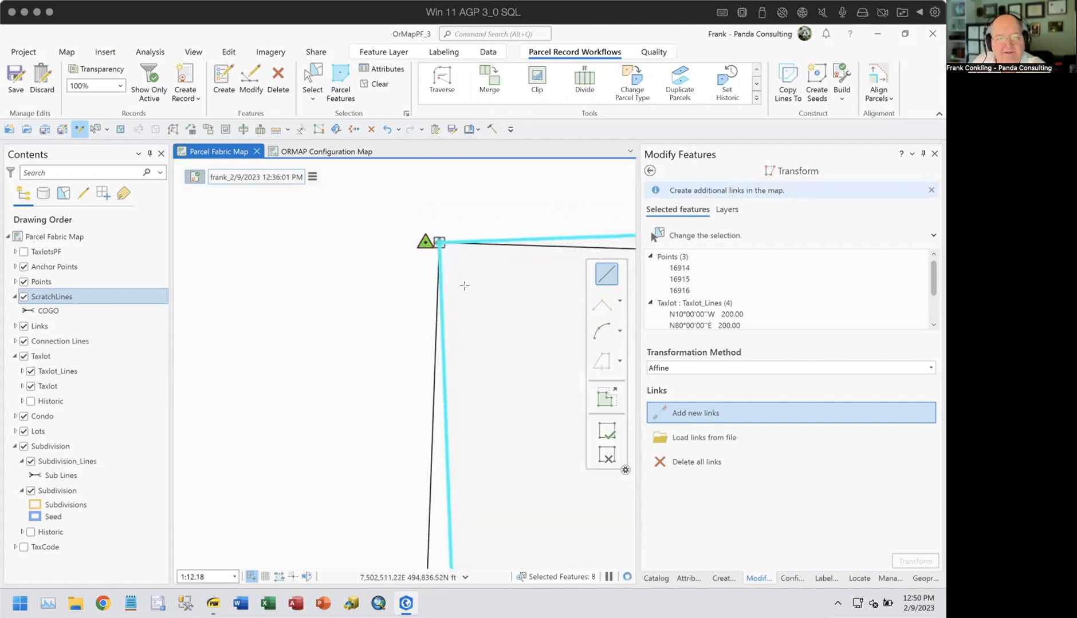
pyautogui.scroll(-6, 485, 321)
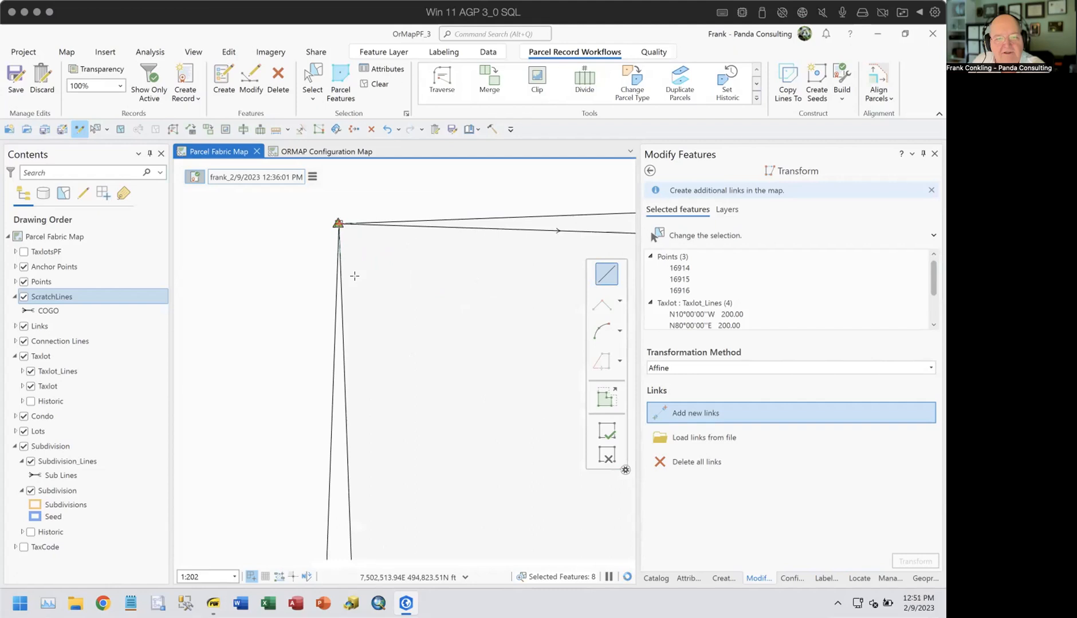
pyautogui.scroll(-3, 458, 408)
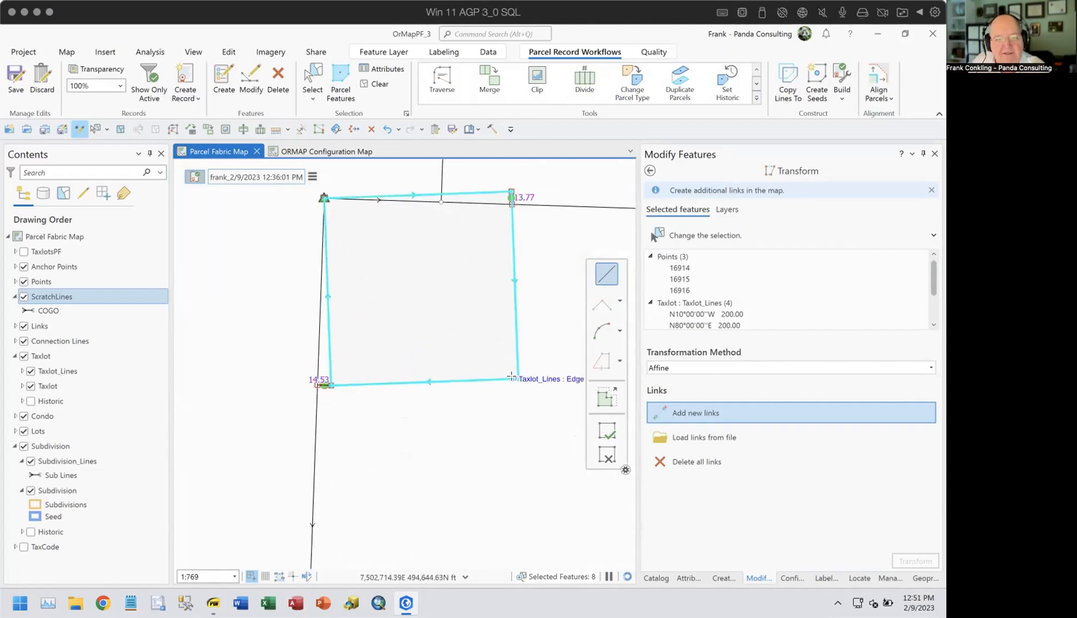
pyautogui.click(515, 376)
pyautogui.click(500, 382)
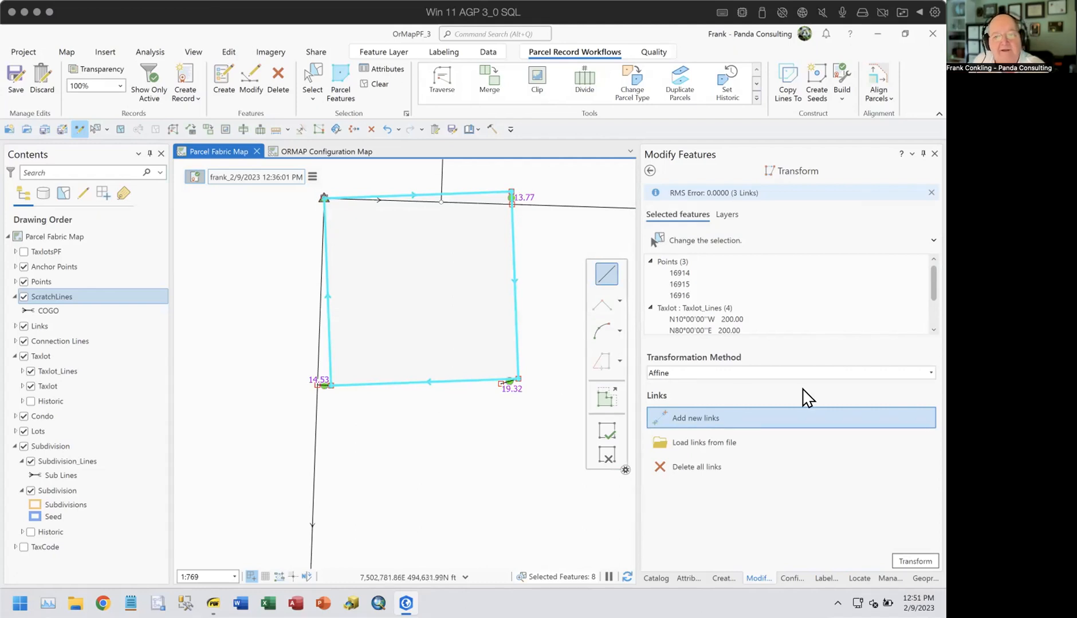
# Step: Transform the selected parcel features with the Affine method, and undo the transformation
pyautogui.click(929, 374)
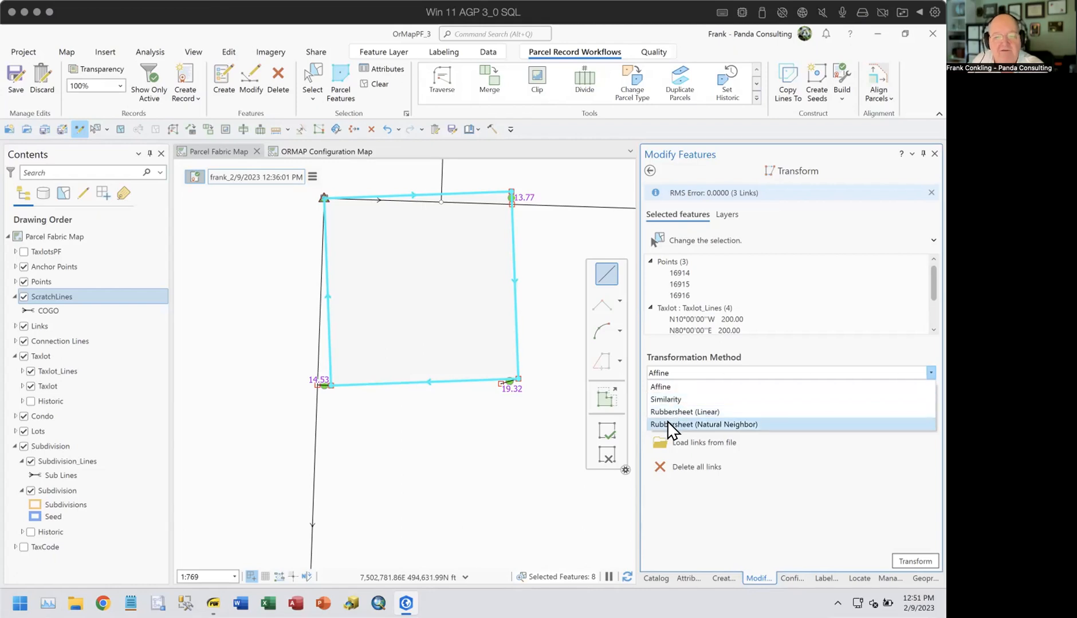
pyautogui.click(668, 393)
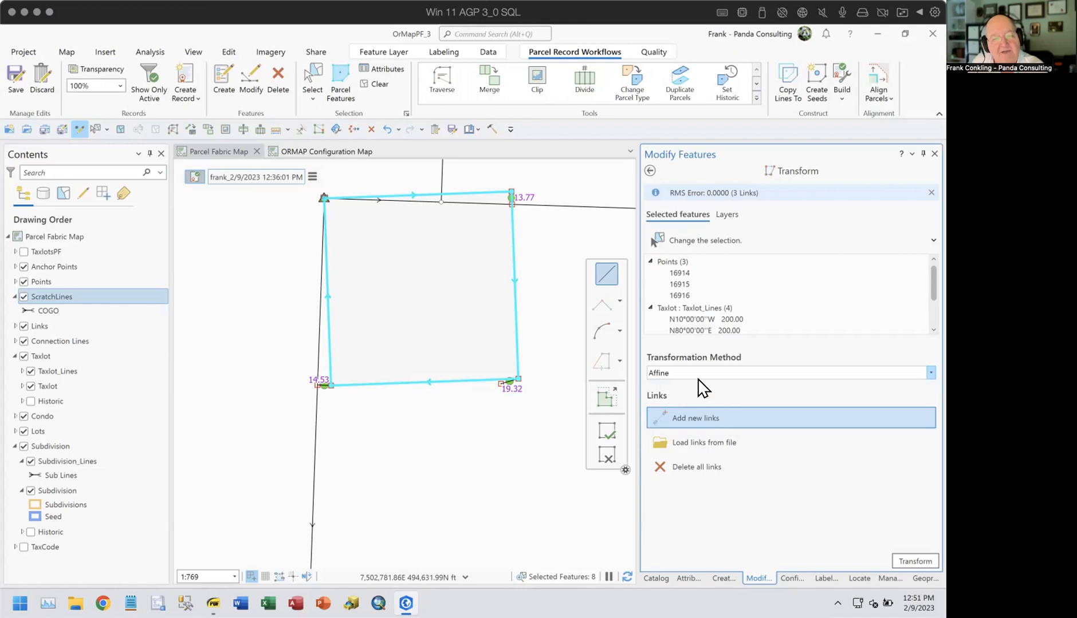
pyautogui.click(924, 560)
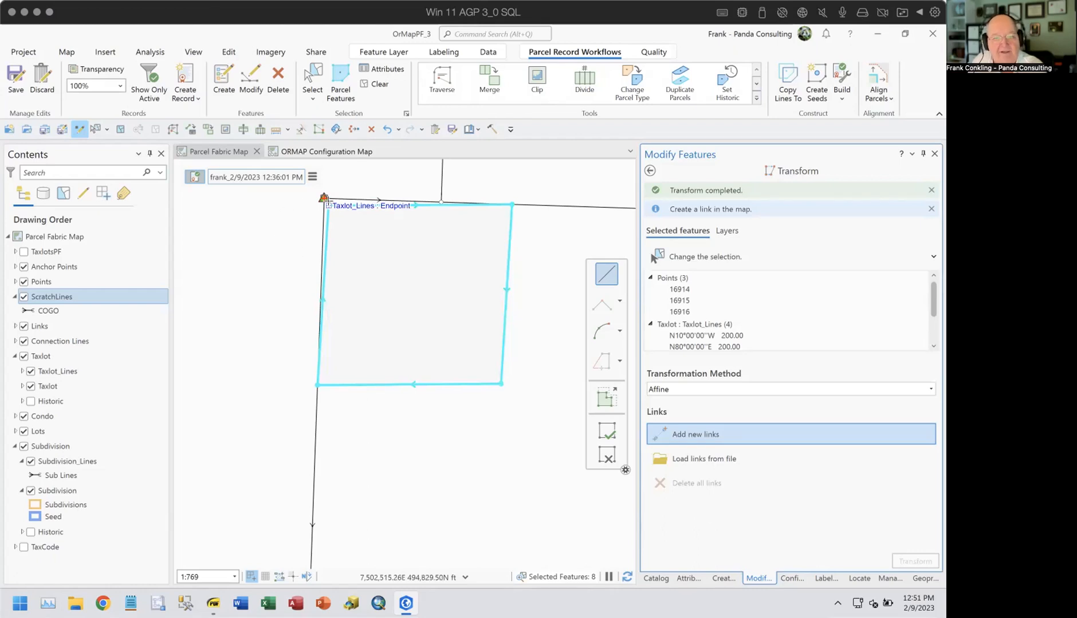
pyautogui.click(385, 127)
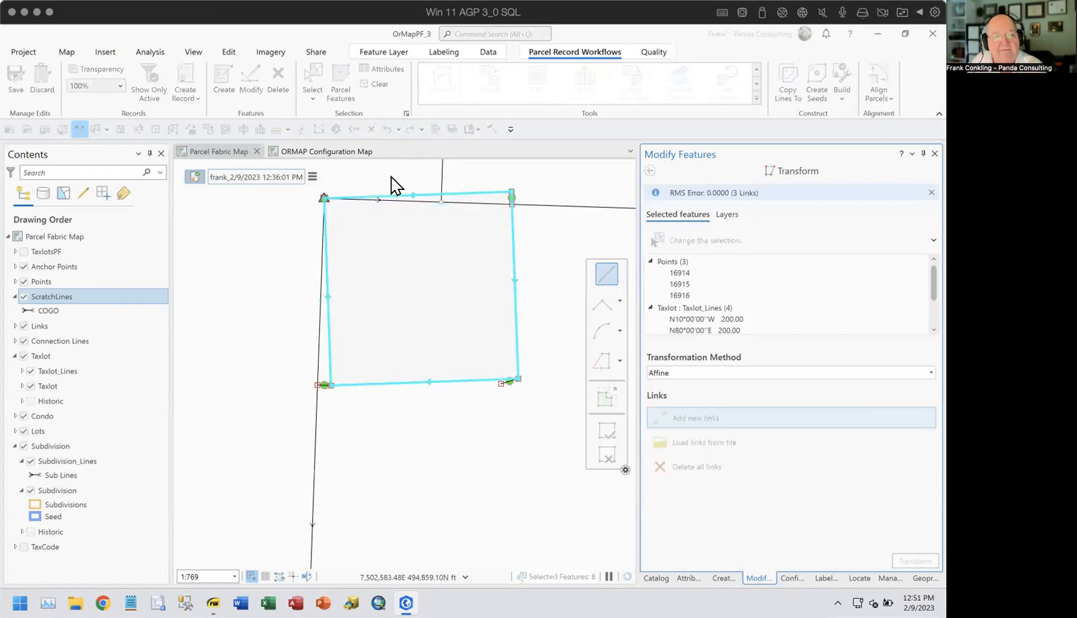
# Step: Transform the parcel features using the Similarity method with the same three links, and undo it
pyautogui.click(713, 373)
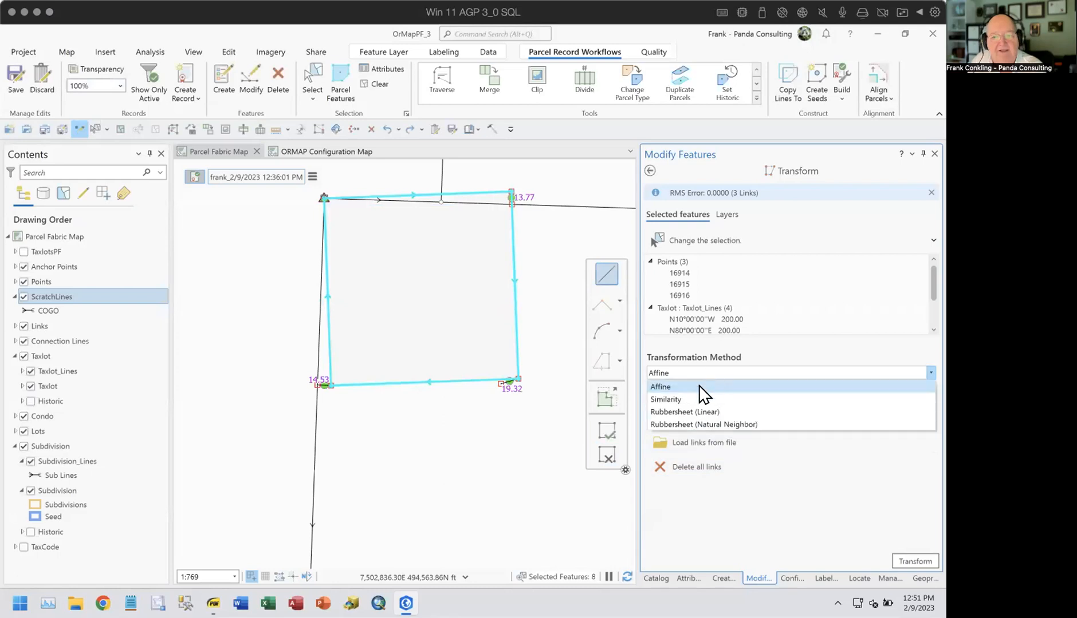
pyautogui.click(696, 404)
pyautogui.click(913, 561)
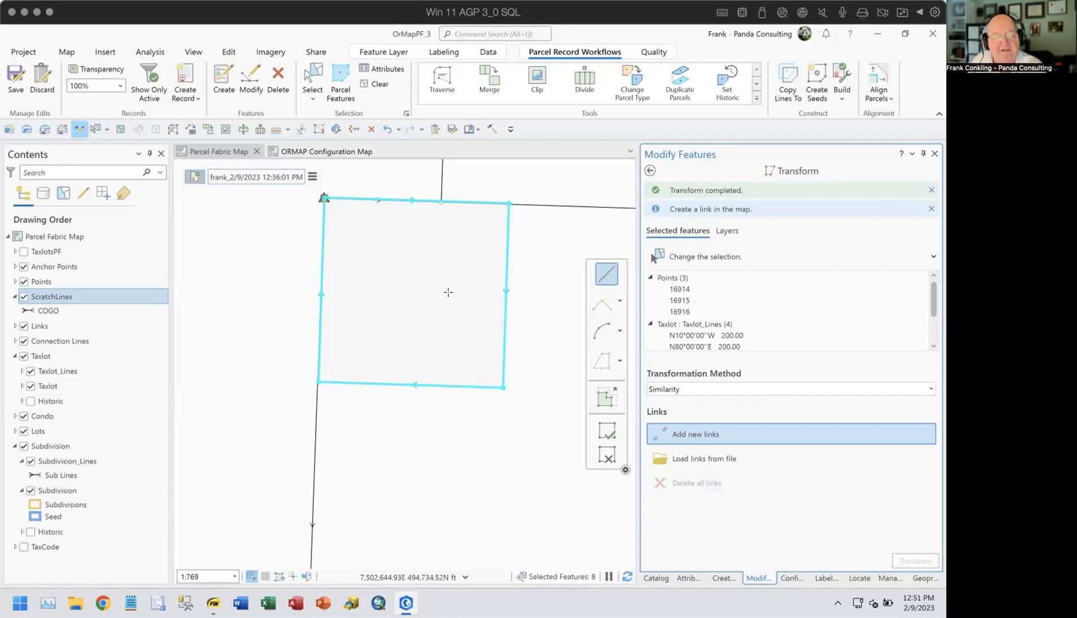
pyautogui.click(388, 130)
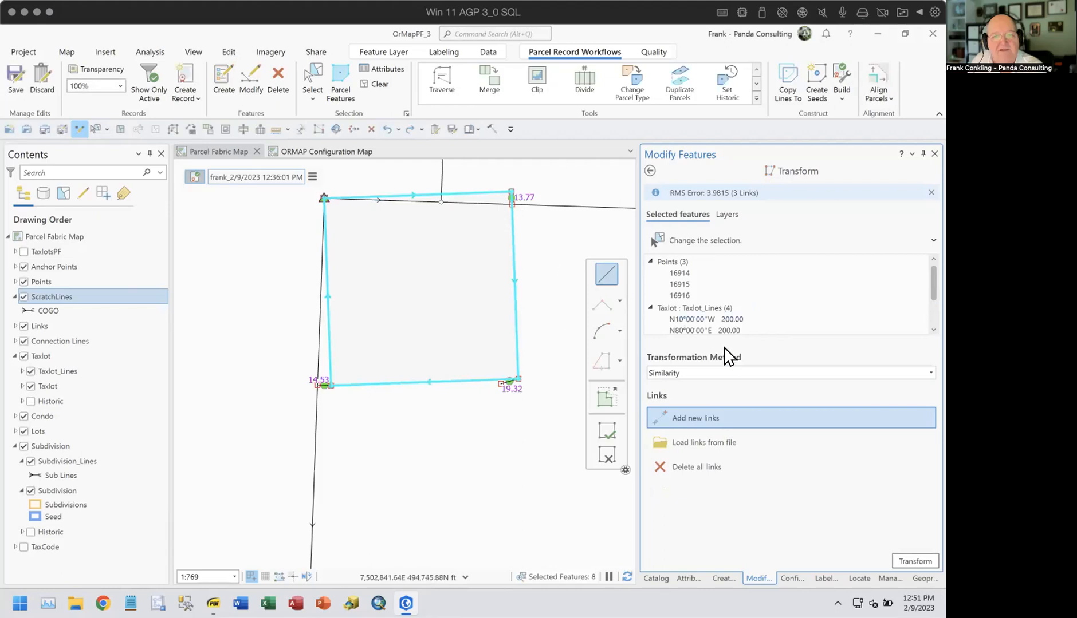
# Step: Transform the parcel features using the Rubbersheet (Linear) method, and undo it
pyautogui.click(692, 375)
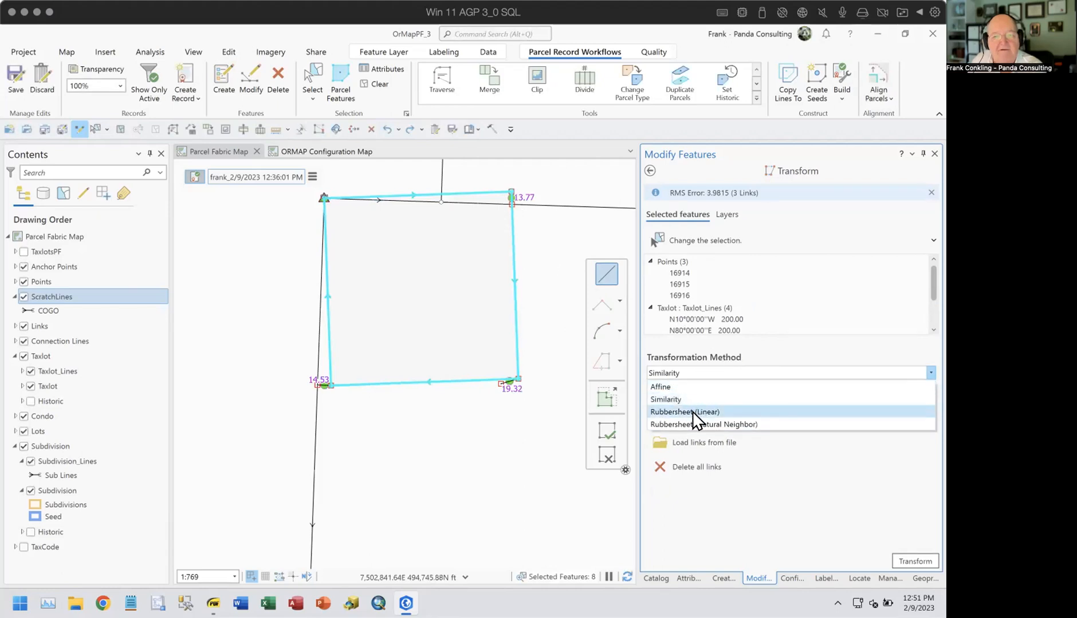
pyautogui.click(692, 413)
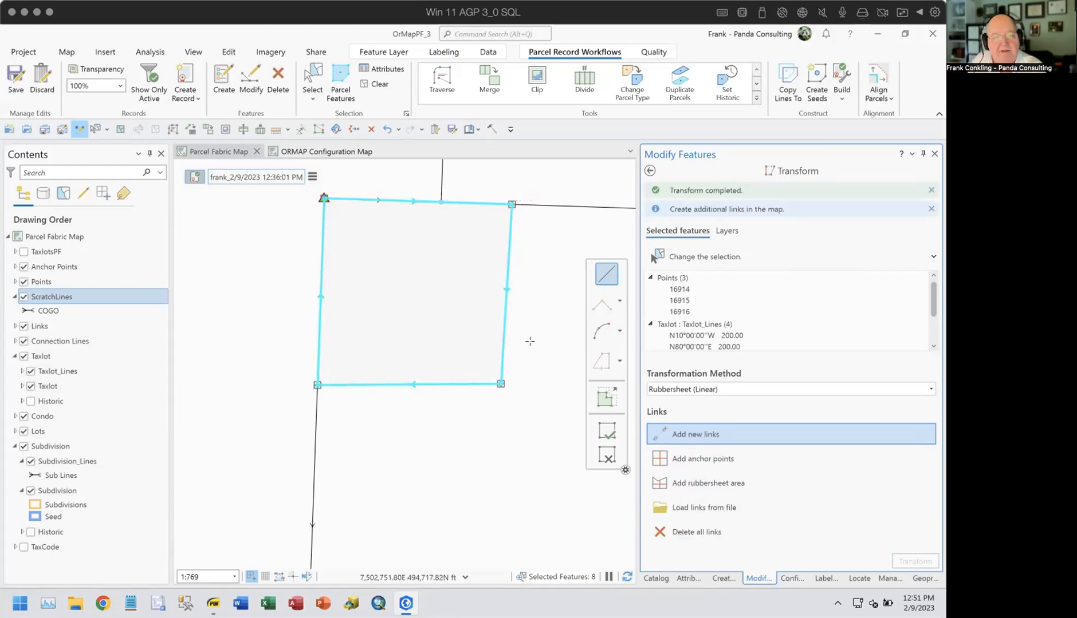
pyautogui.click(385, 127)
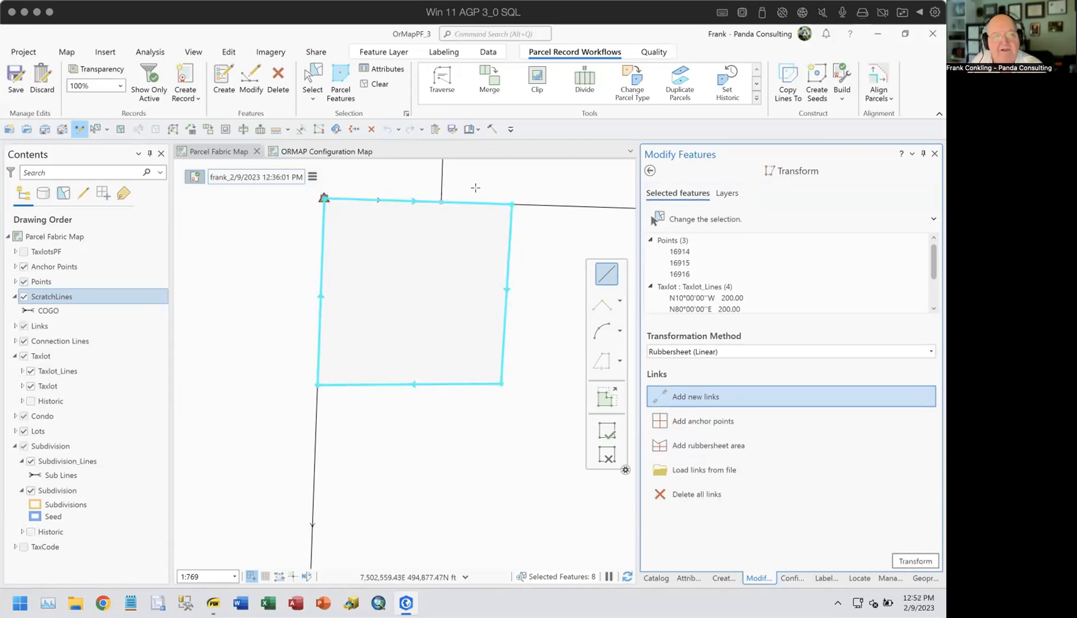
# Step: Transform the parcel features using the Rubbersheet (Natural Neighbor) method, and undo it
pyautogui.click(693, 350)
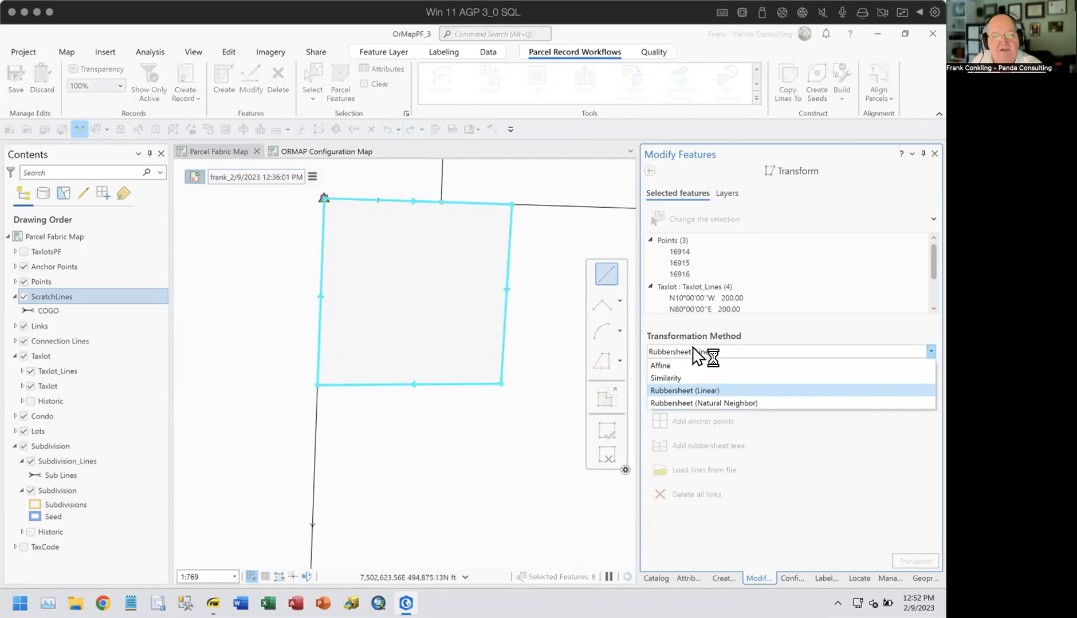
pyautogui.click(688, 398)
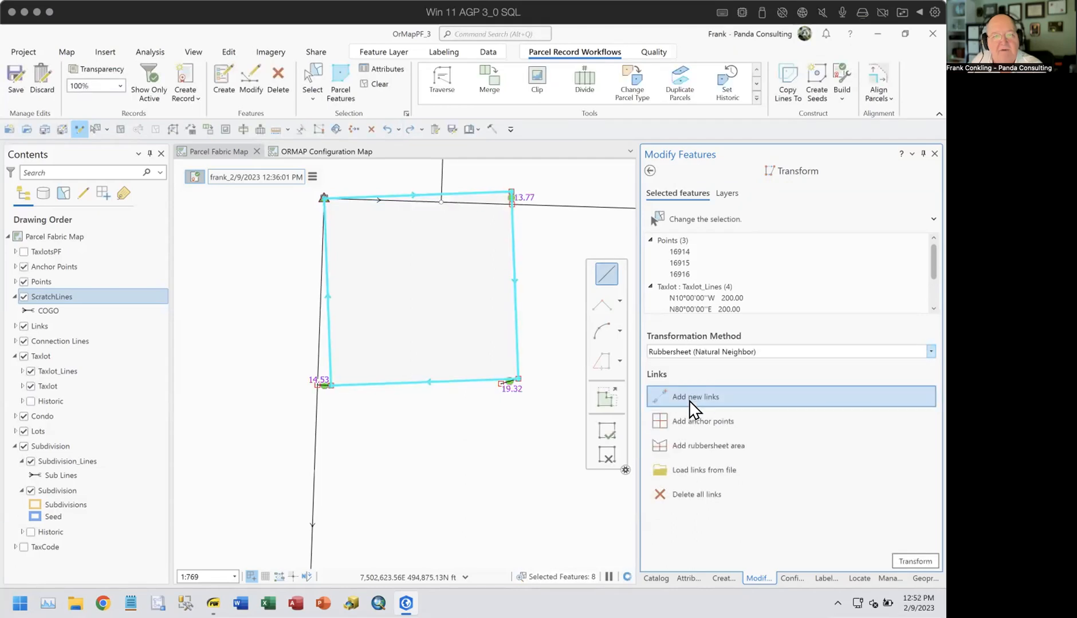
pyautogui.click(900, 563)
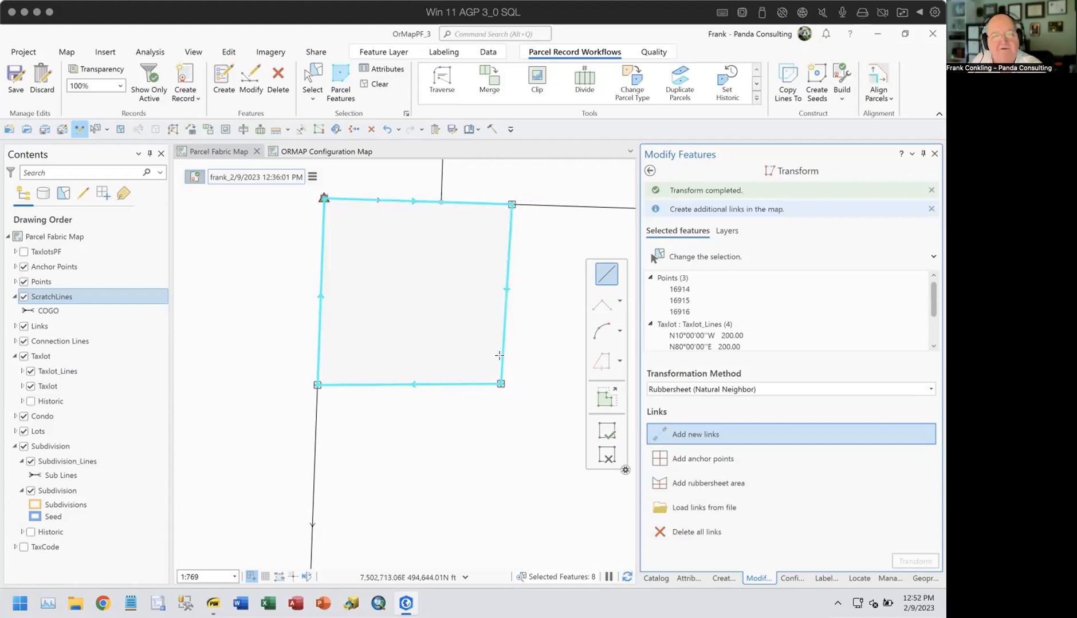
pyautogui.click(387, 129)
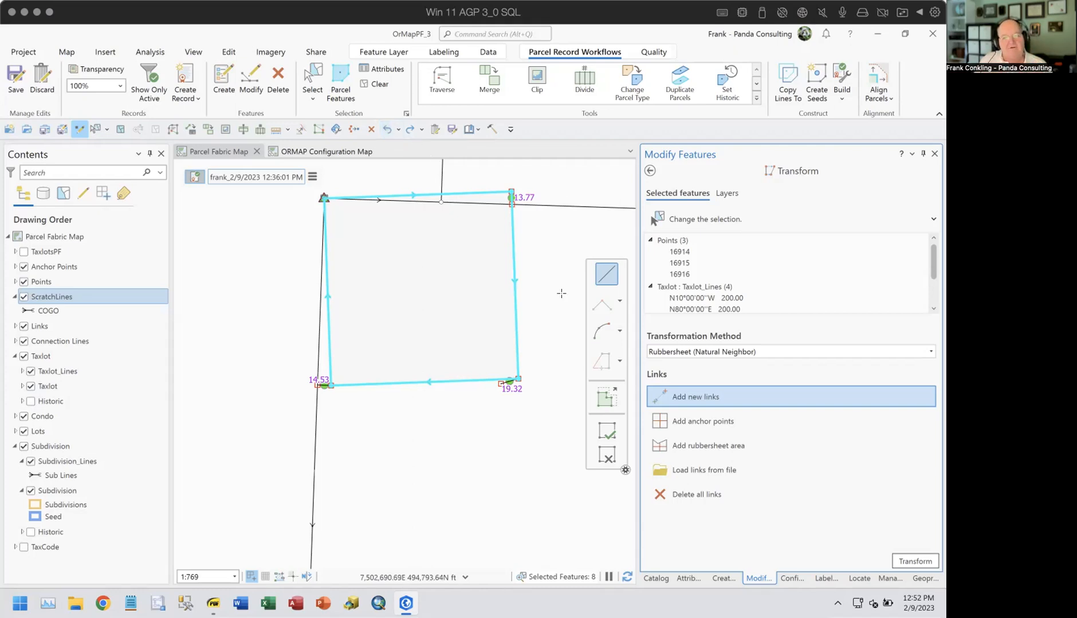
# Step: Delete all transformation links and switch to the Align Features tool for the selected parcel features
pyautogui.click(689, 496)
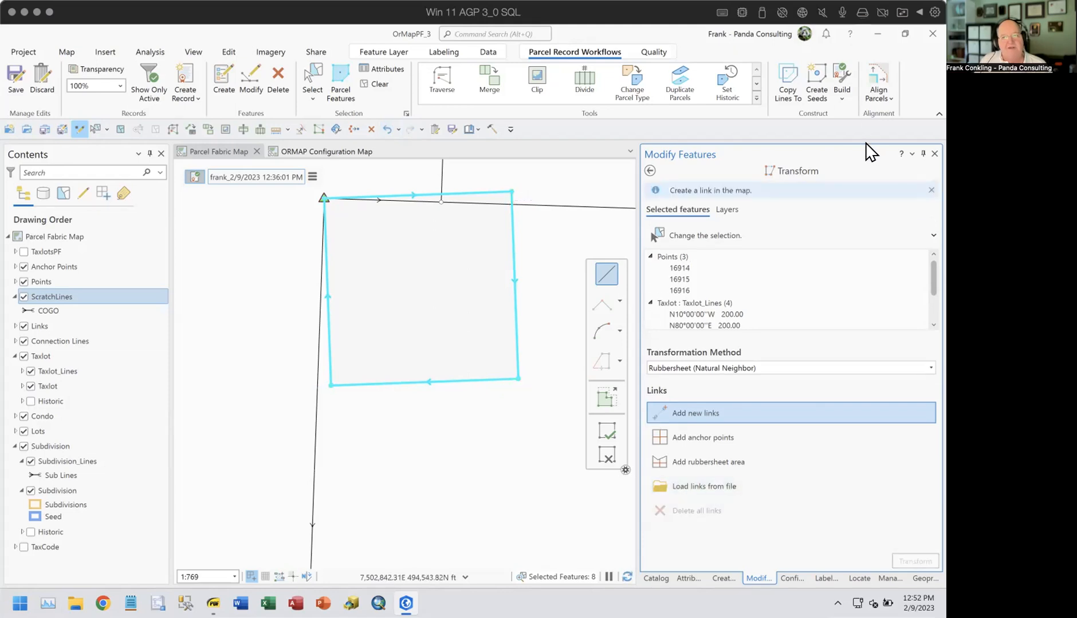
pyautogui.click(878, 80)
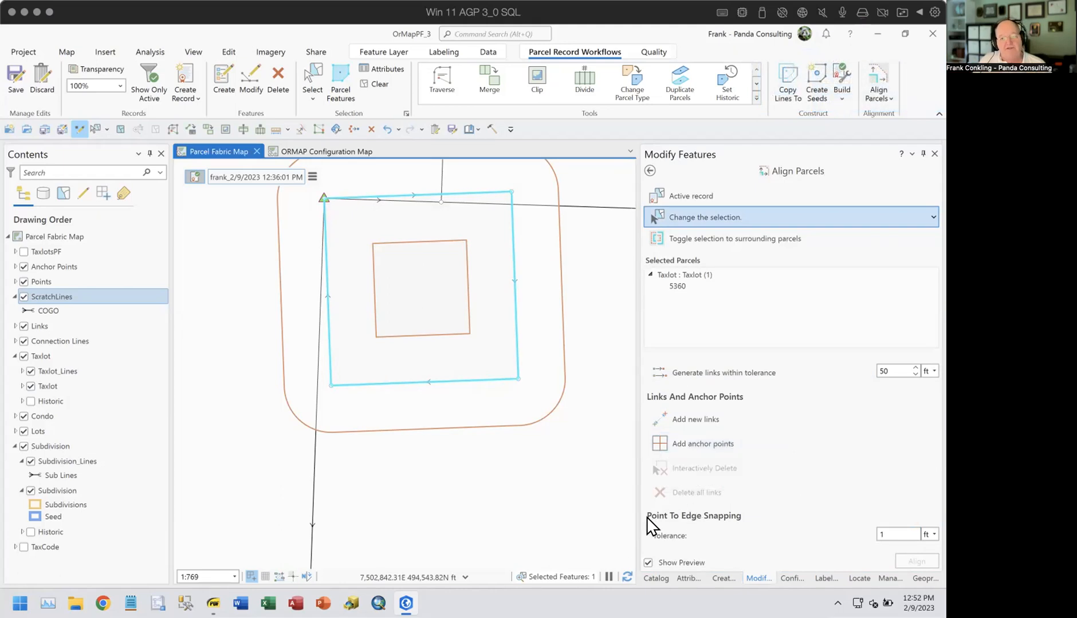
pyautogui.click(645, 170)
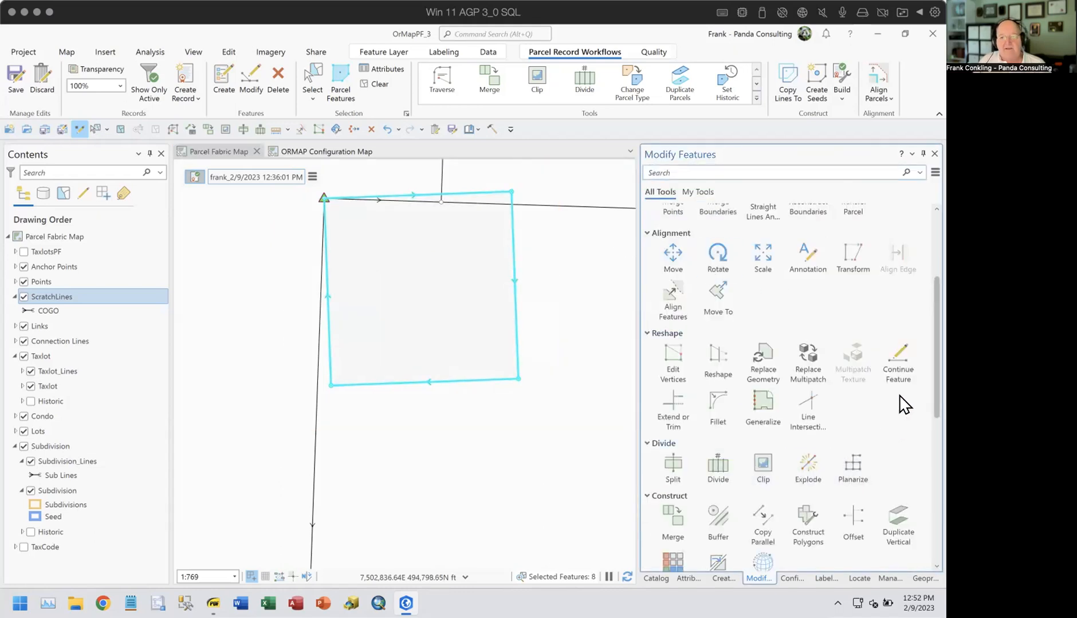
pyautogui.click(672, 294)
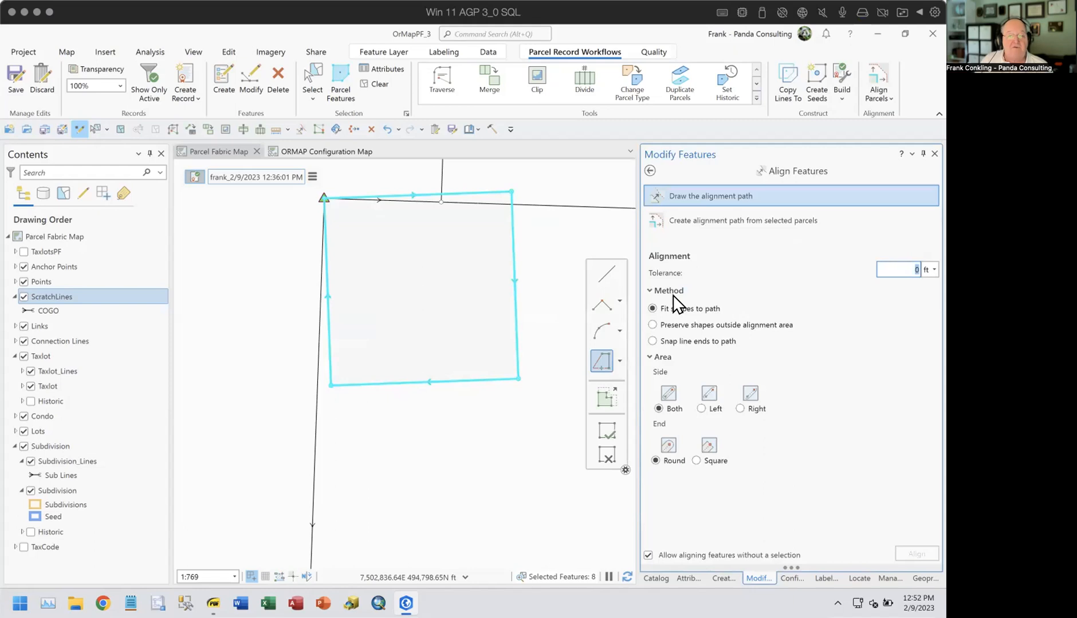
# Step: Draw a straight alignment path along the existing boundary line, from the parcel's northwest corner to its intersection with the parcel's east line
pyautogui.moveTo(490, 355); pyautogui.dragTo(497, 404)
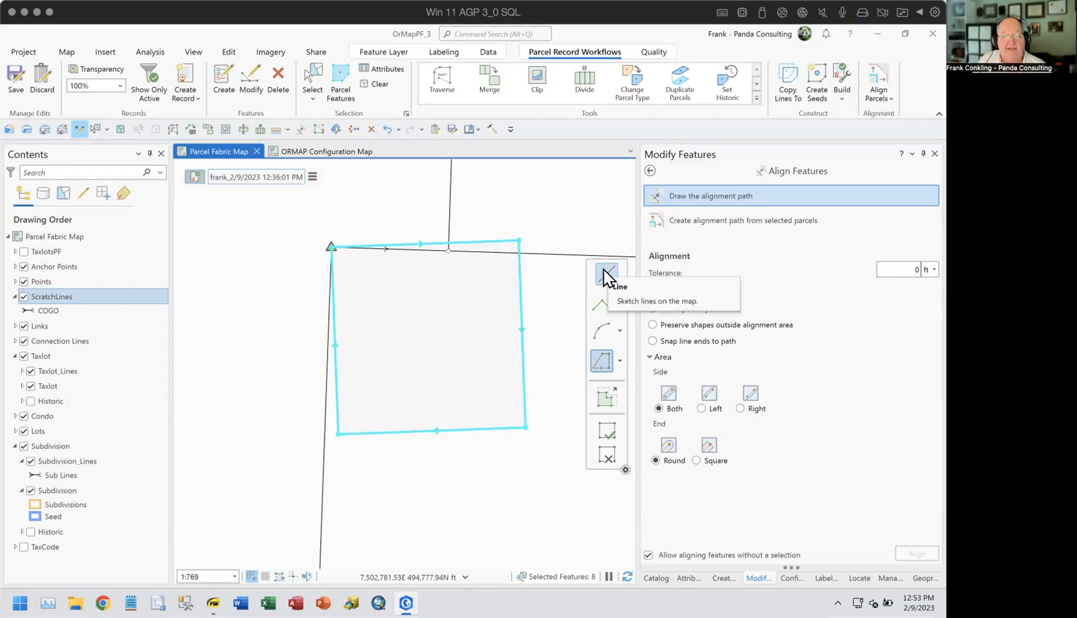
pyautogui.click(330, 247)
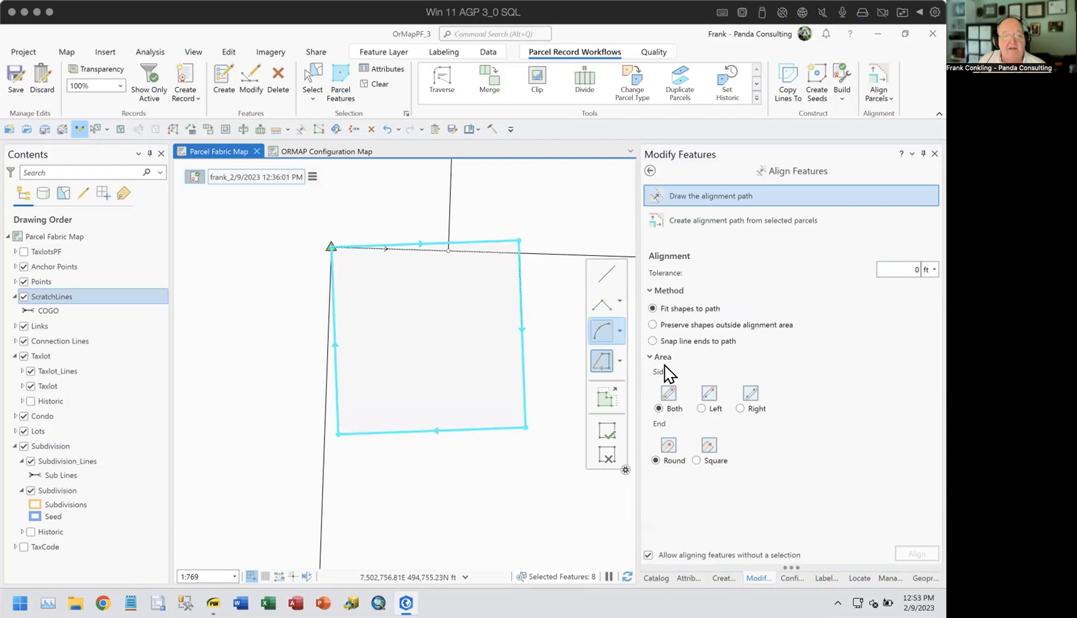
pyautogui.click(608, 272)
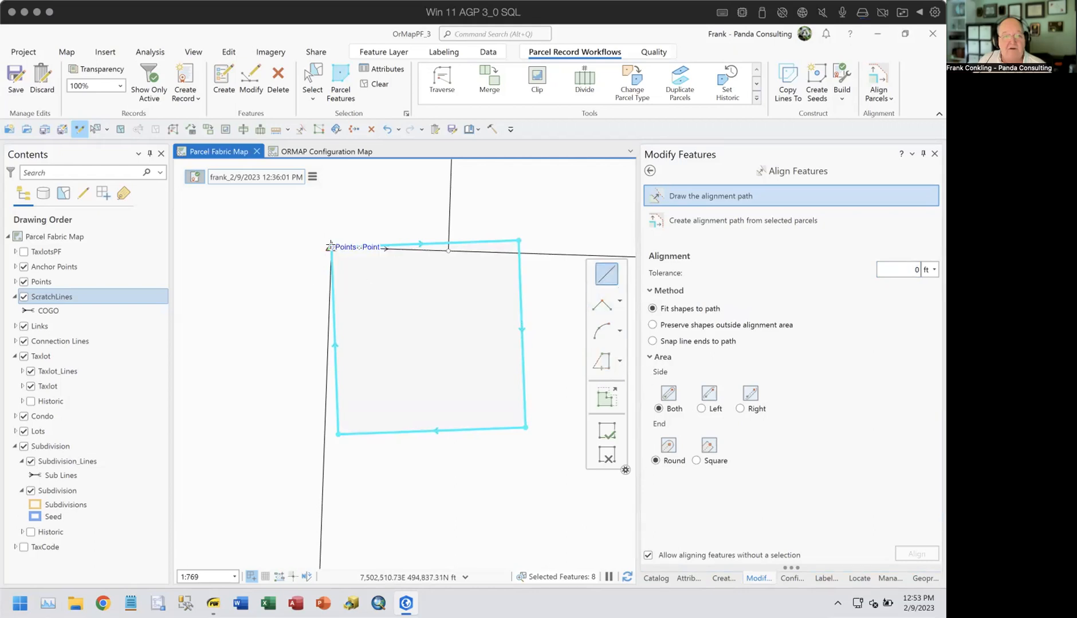
pyautogui.click(346, 247)
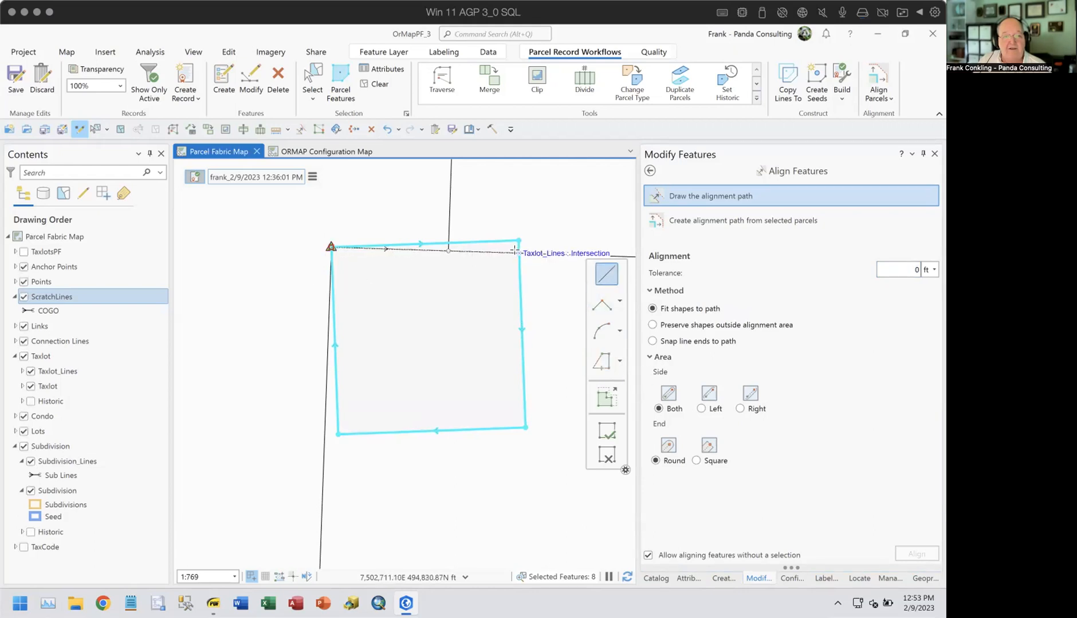
pyautogui.click(517, 252)
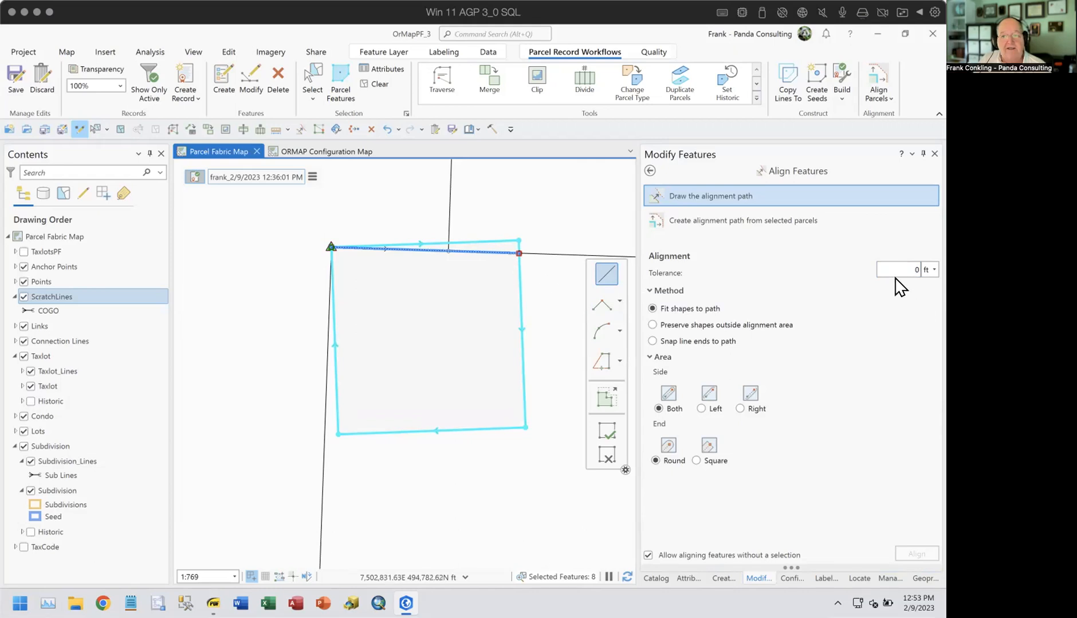
# Step: Set the alignment tolerance to 30 ft and try to align the parcel features to the path
pyautogui.moveTo(900, 265); pyautogui.dragTo(930, 258)
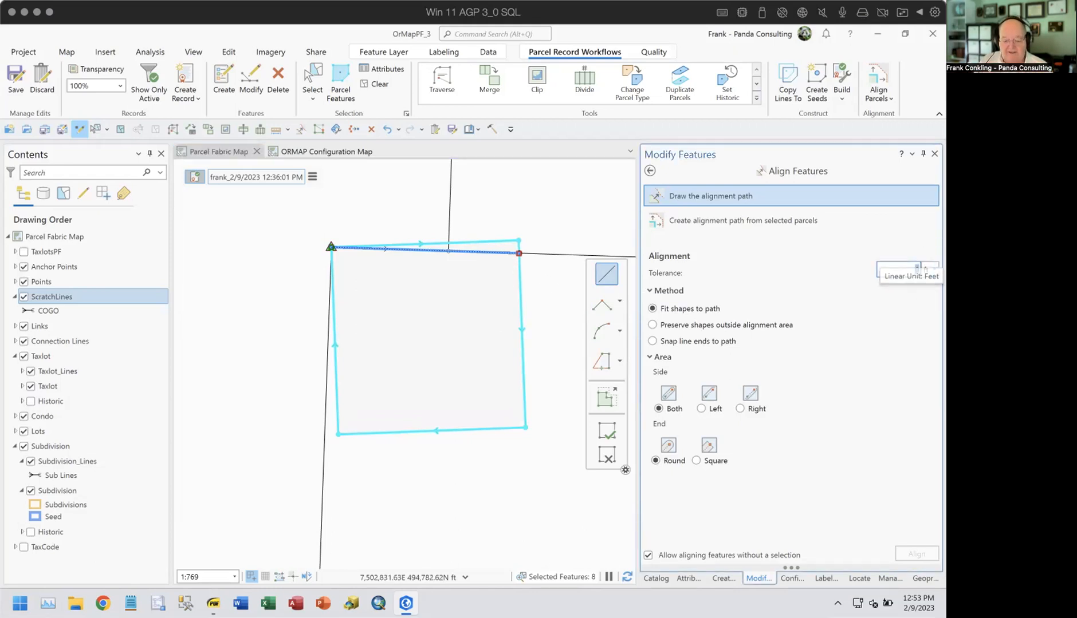
pyautogui.write('30')
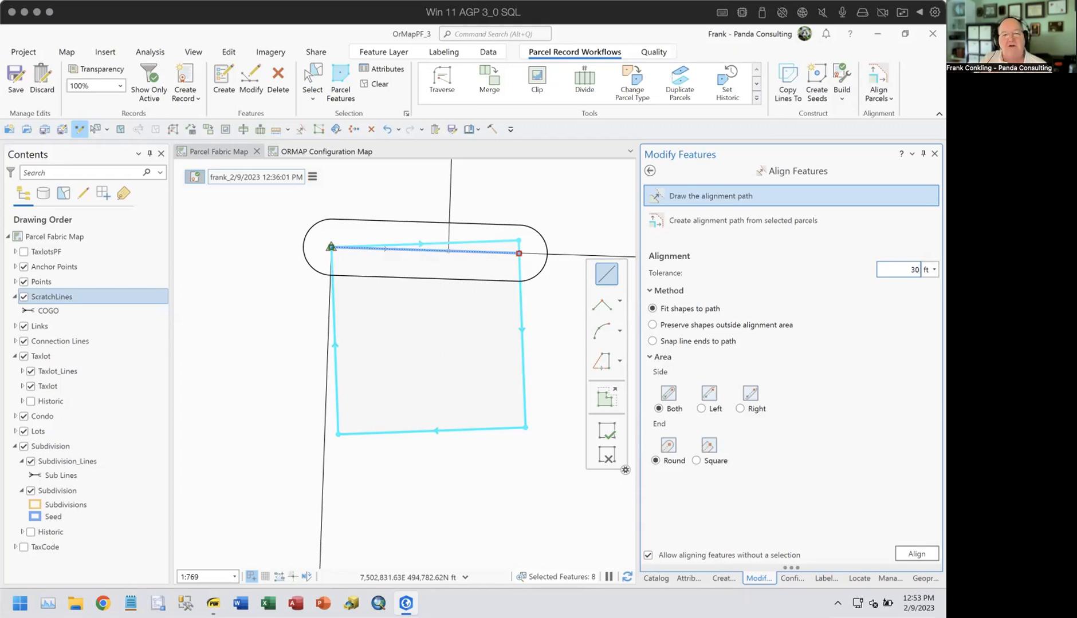
pyautogui.click(916, 553)
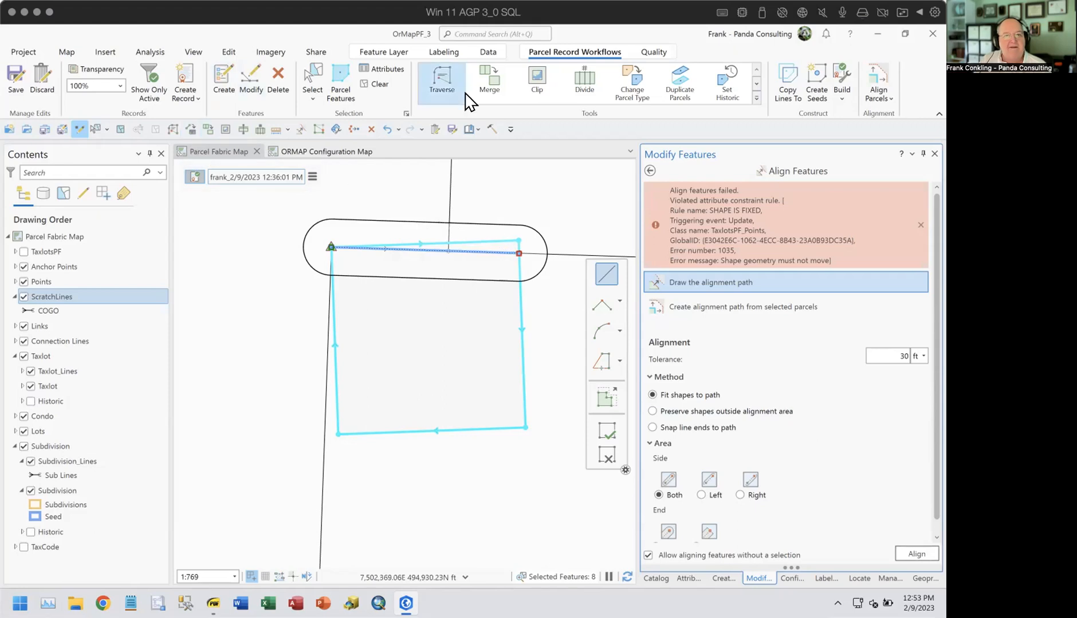
# Step: Enable the geodatabase topology TaxlotsPF_Topology for editing and try the alignment again
pyautogui.click(652, 51)
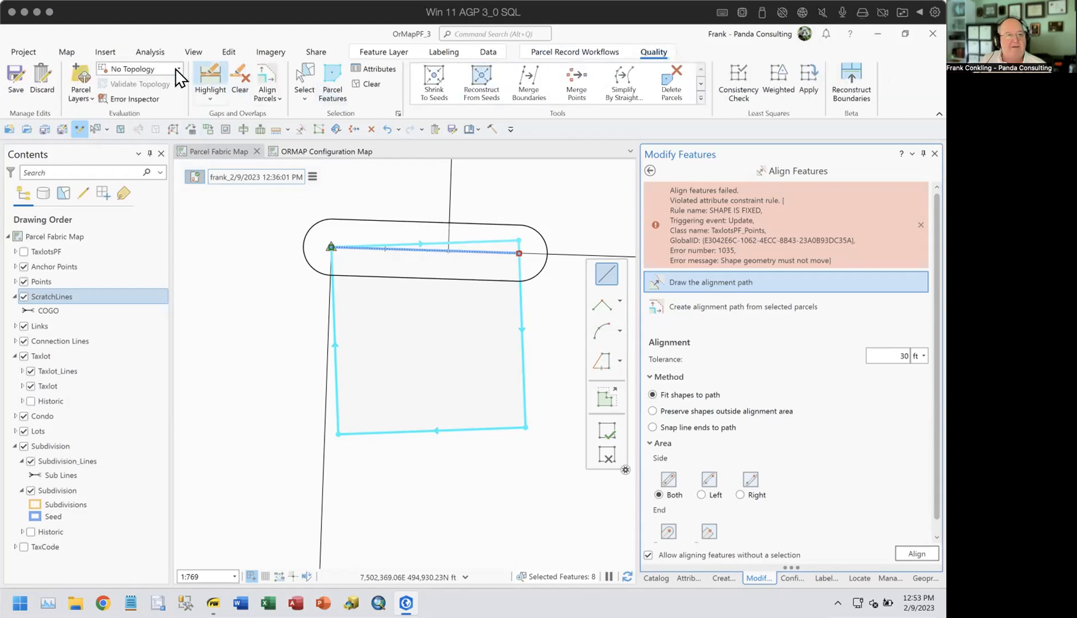
pyautogui.click(156, 67)
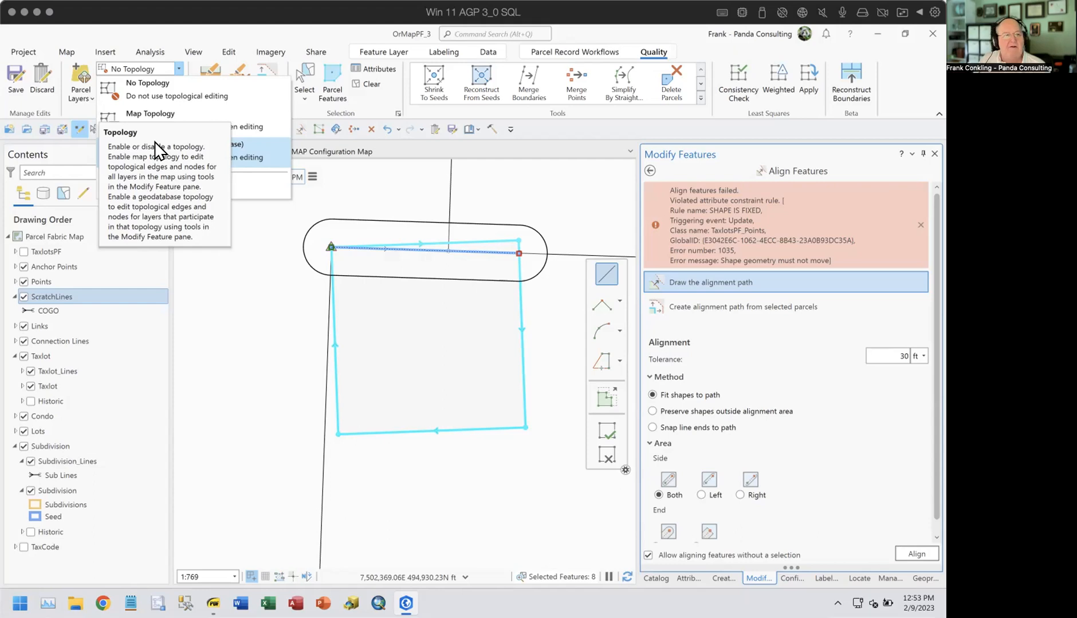
pyautogui.click(231, 146)
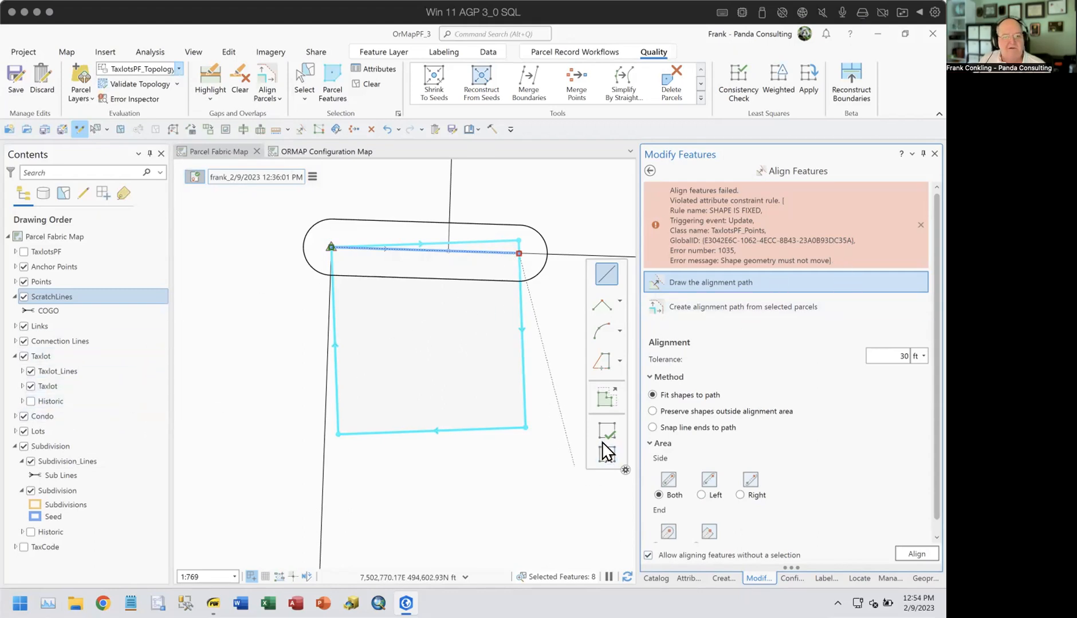
pyautogui.click(914, 555)
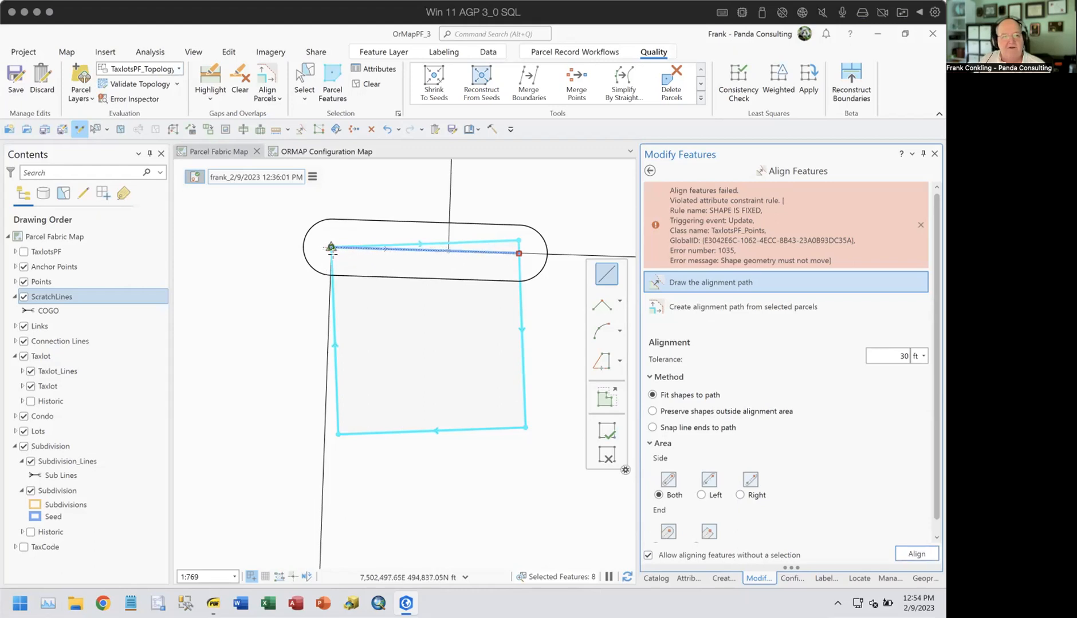
# Step: Set the alignment area's end style to Square and try to align the features again
pyautogui.scroll(5, 327, 251)
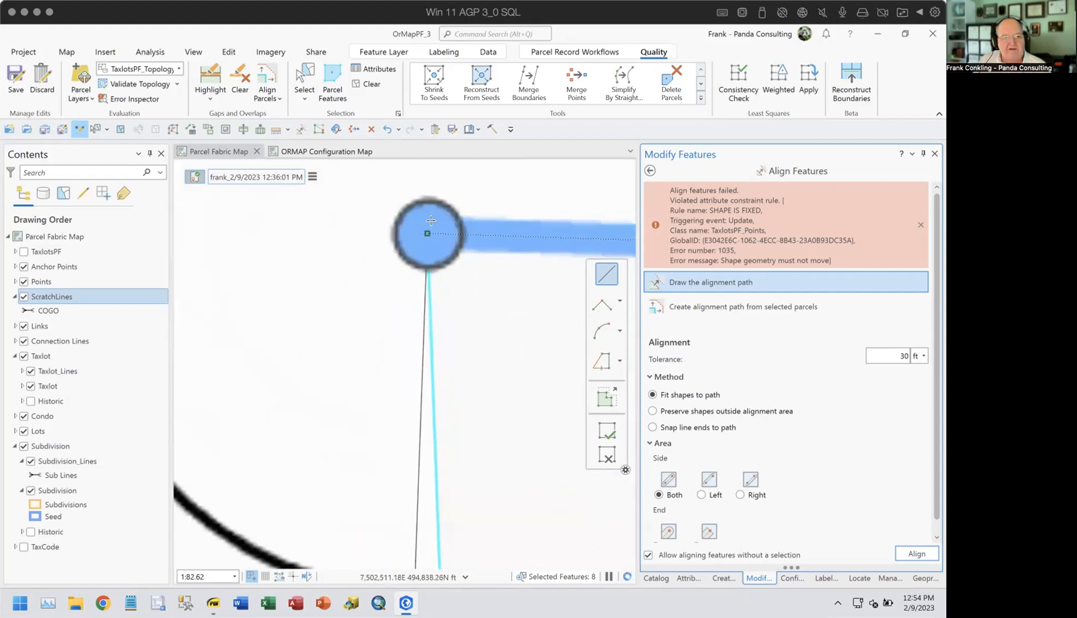
pyautogui.scroll(3, 434, 222)
pyautogui.scroll(3, 423, 260)
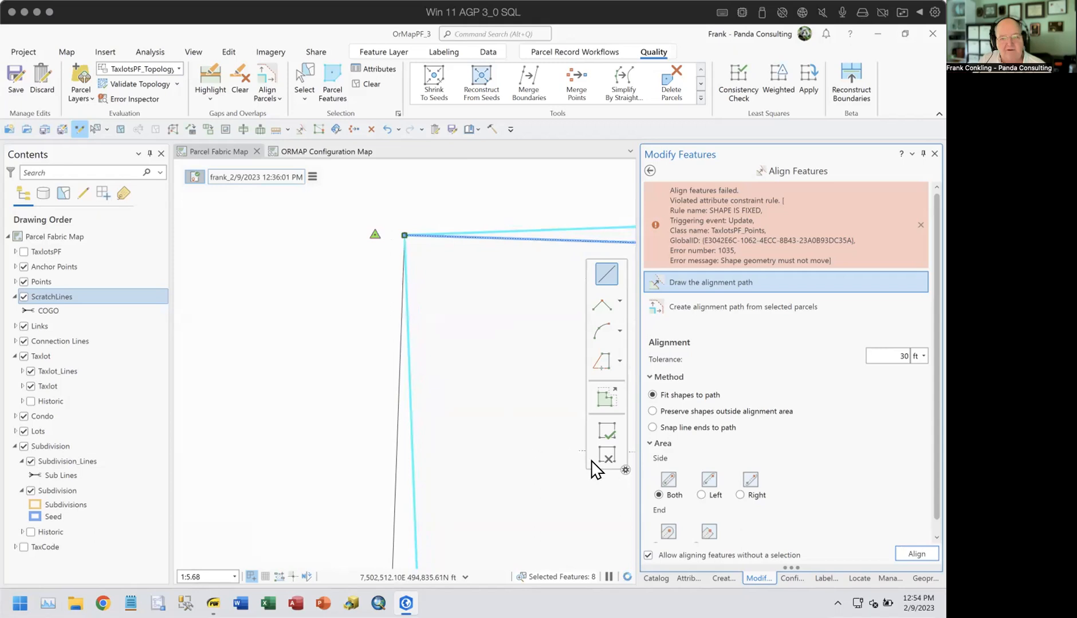
pyautogui.scroll(-1, 777, 491)
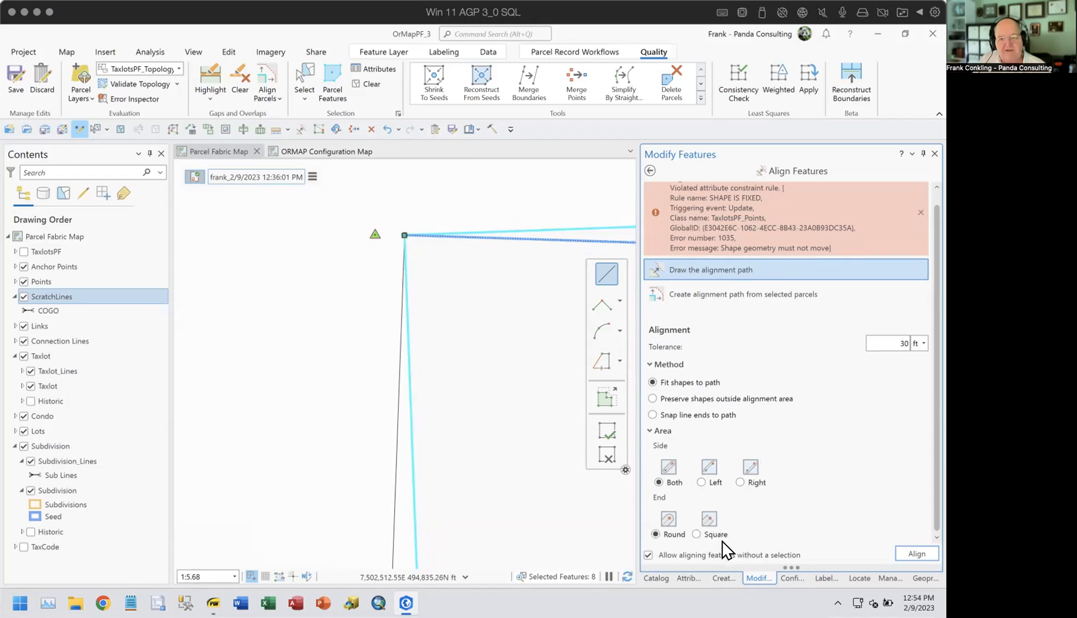
pyautogui.click(696, 534)
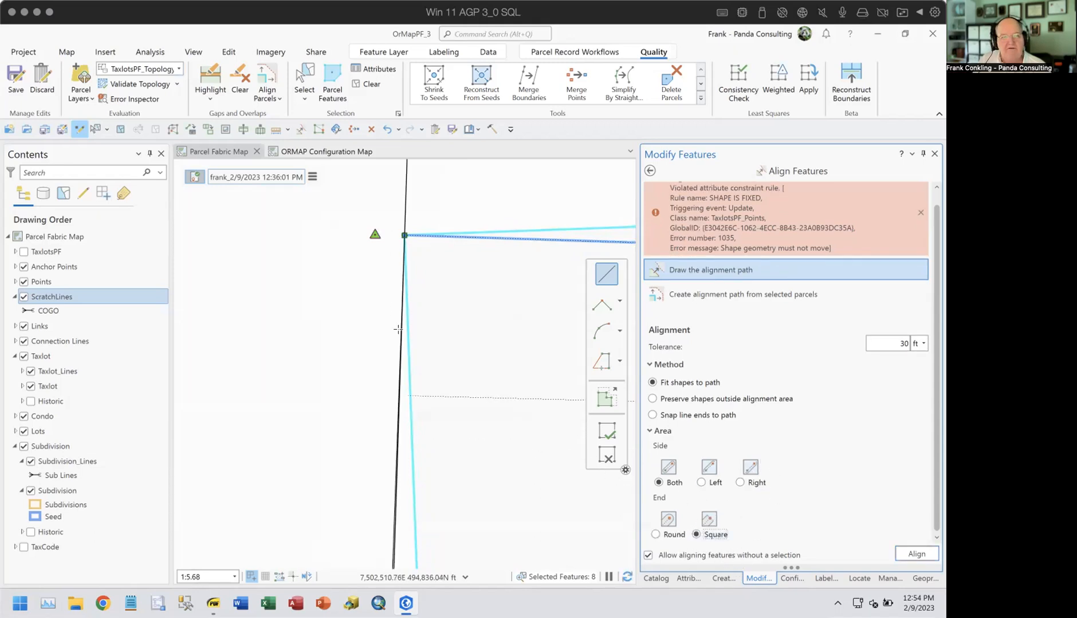
pyautogui.scroll(-3, 458, 307)
pyautogui.scroll(-4, 466, 324)
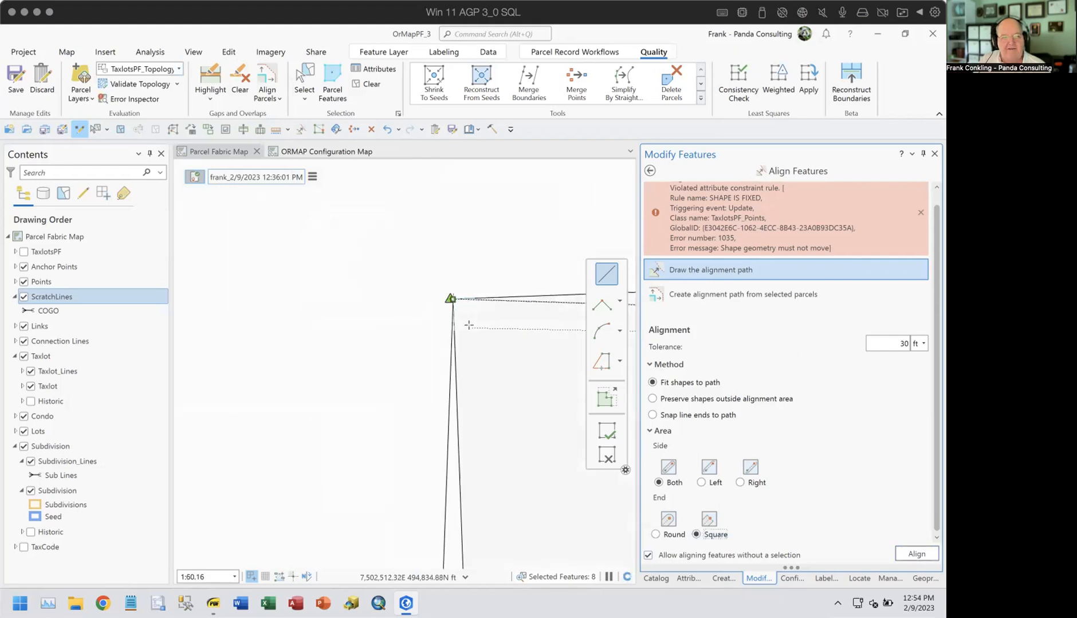
pyautogui.moveTo(482, 350); pyautogui.dragTo(315, 312)
pyautogui.scroll(-4, 410, 329)
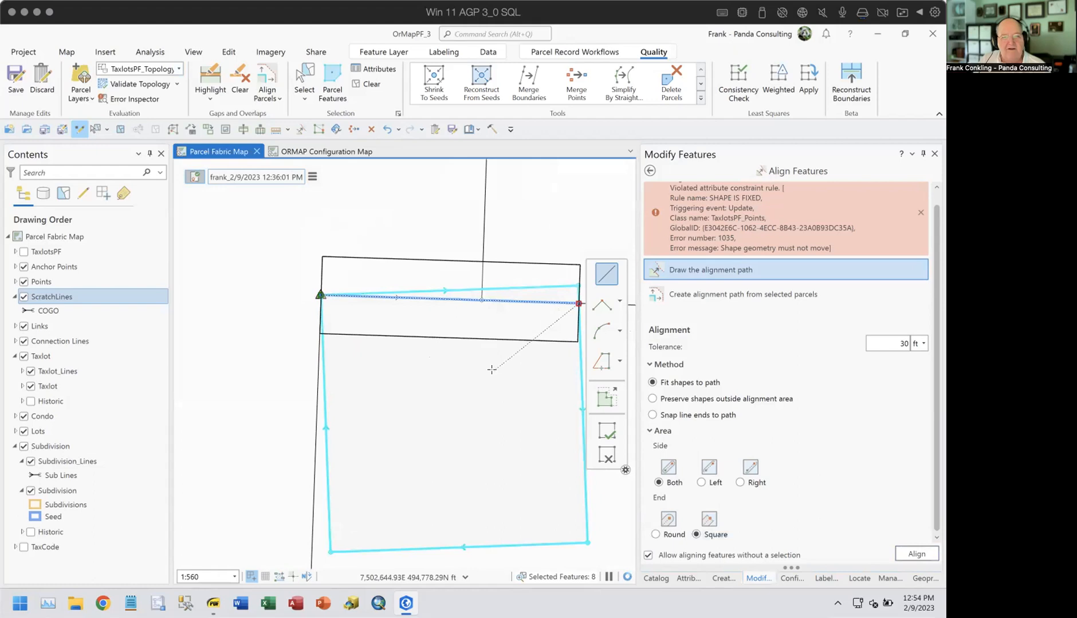
pyautogui.click(915, 553)
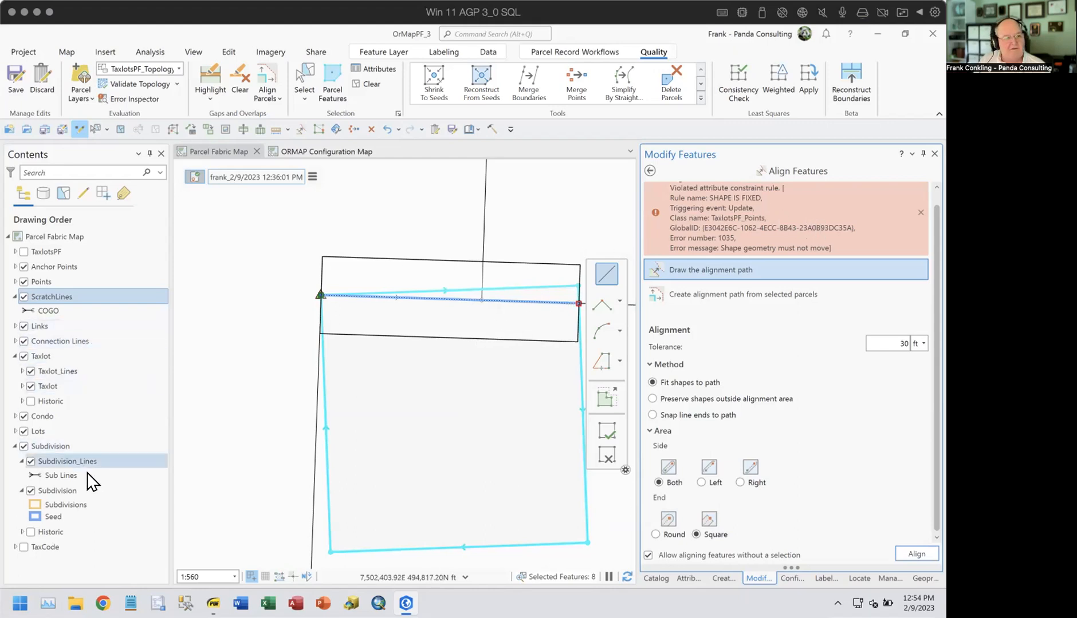
# Step: Examine the constraint attribute rule of the Points layer, and close the attribute rules view
pyautogui.rightClick(48, 283)
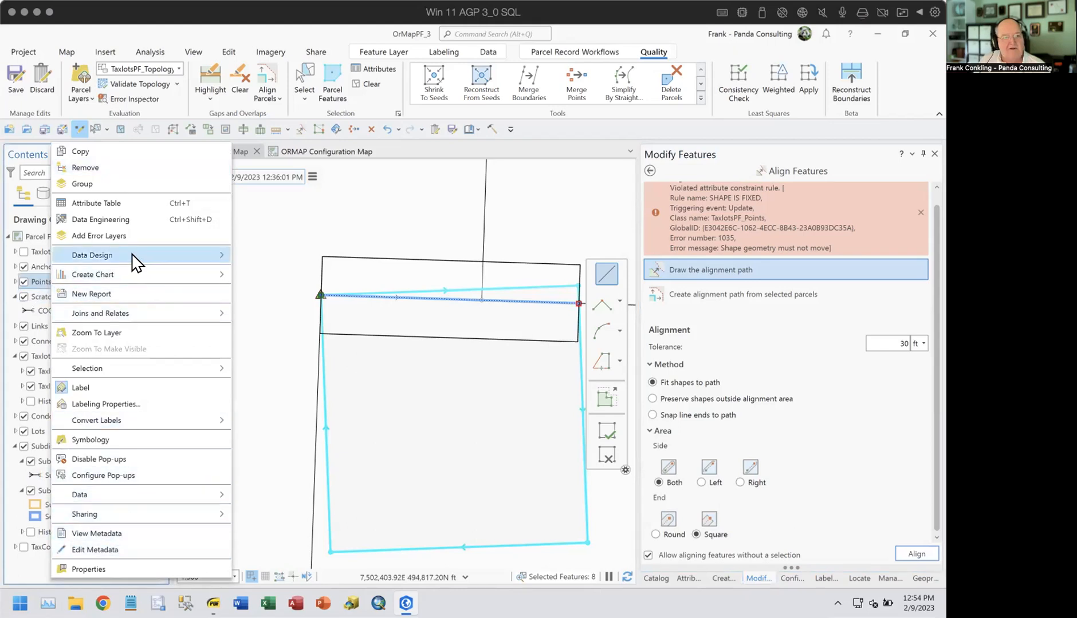
pyautogui.moveTo(133, 256)
pyautogui.click(285, 307)
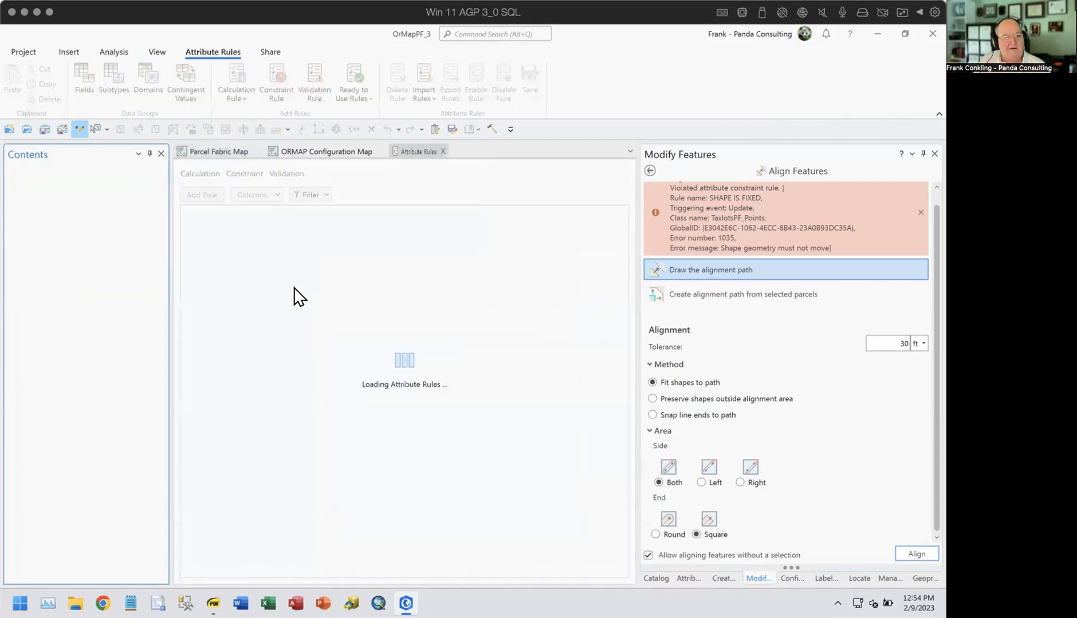
pyautogui.click(246, 175)
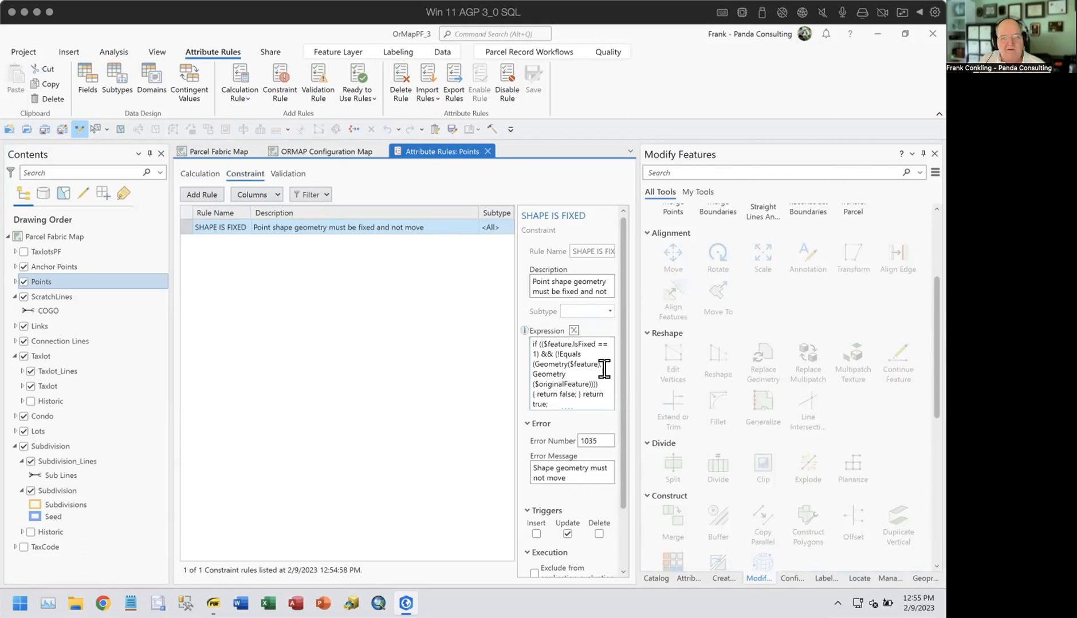
pyautogui.click(487, 150)
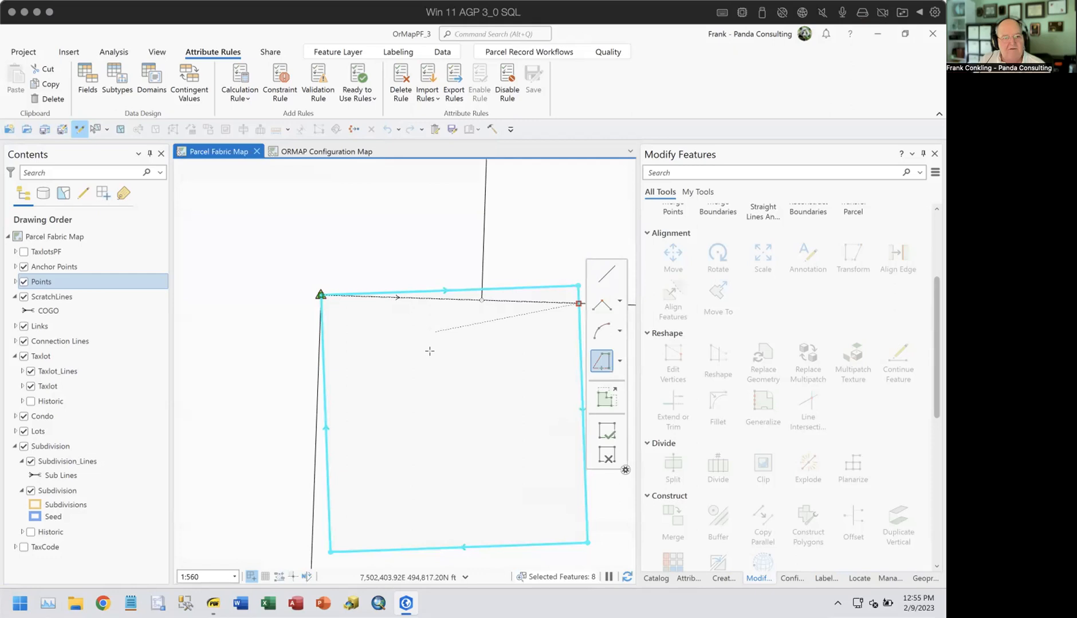
# Step: Review the attributes of the three selected parcel points, checking each one's Fixed Shape setting
pyautogui.scroll(2, 355, 355)
pyautogui.moveTo(356, 354); pyautogui.dragTo(291, 377)
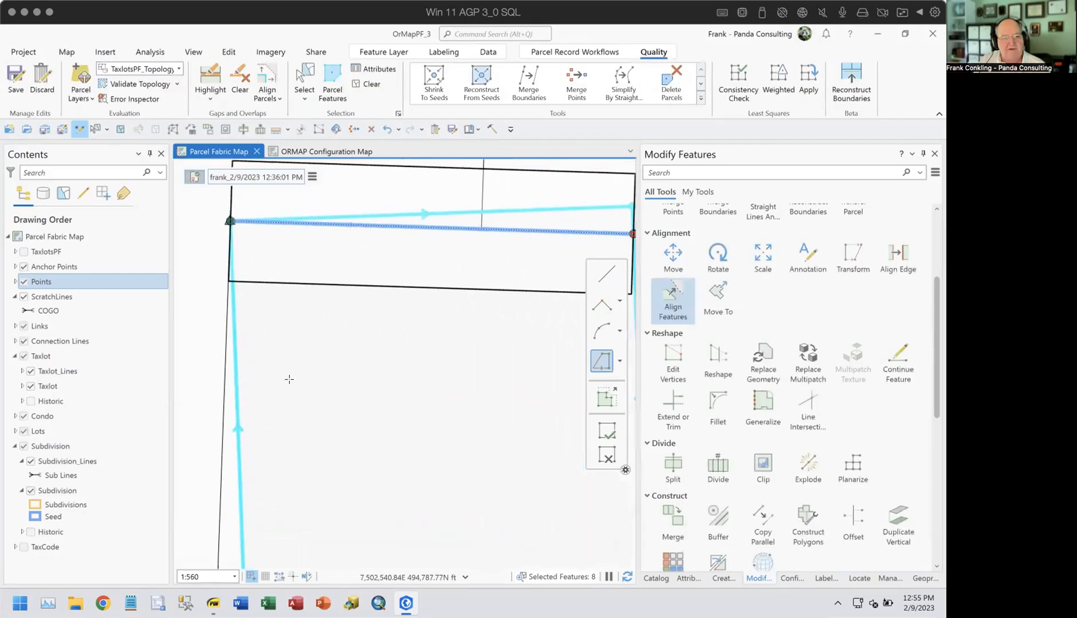
pyautogui.scroll(-2, 405, 356)
pyautogui.scroll(-1, 404, 355)
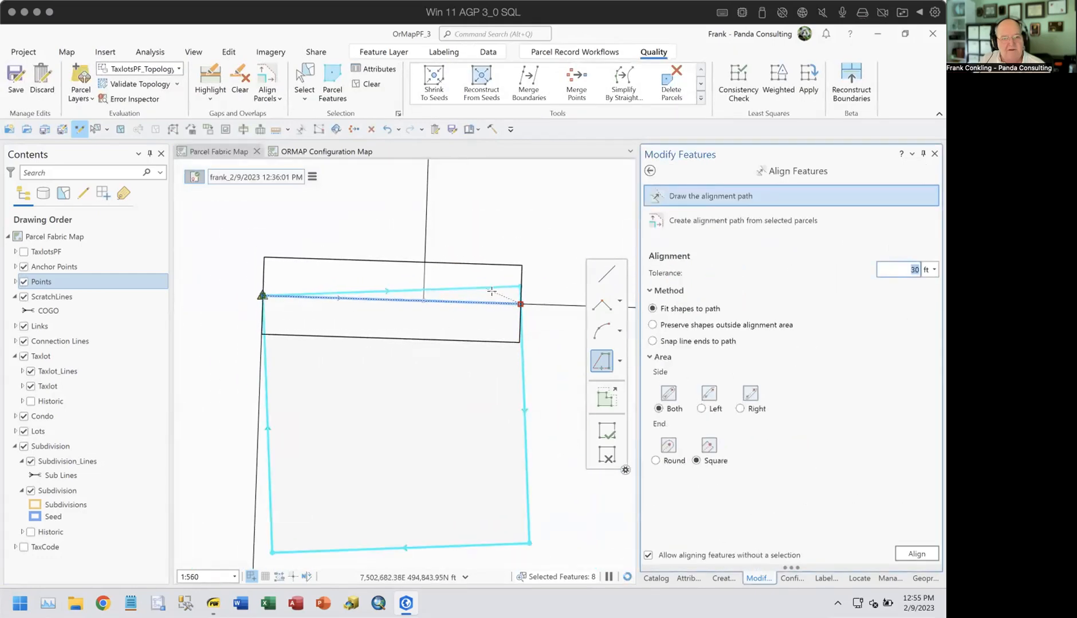
pyautogui.click(688, 579)
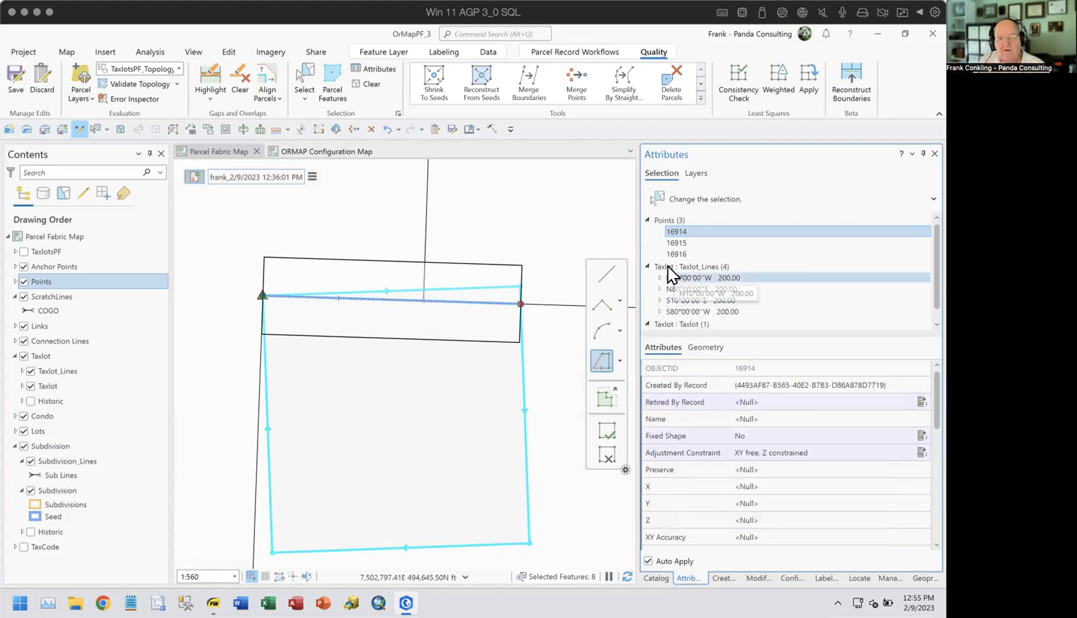
pyautogui.click(671, 243)
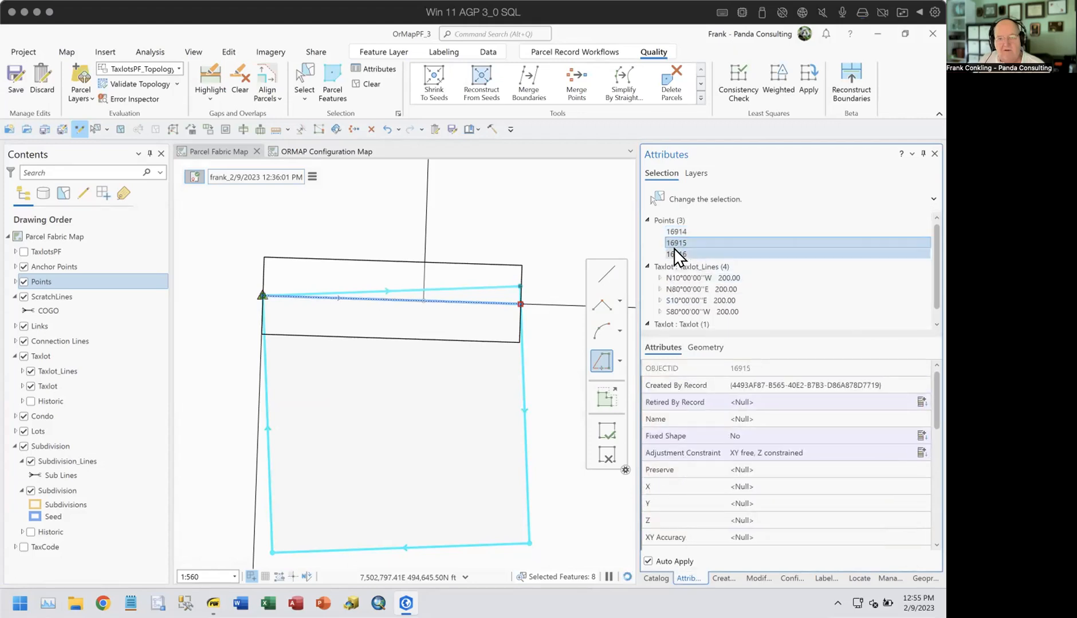
pyautogui.click(673, 252)
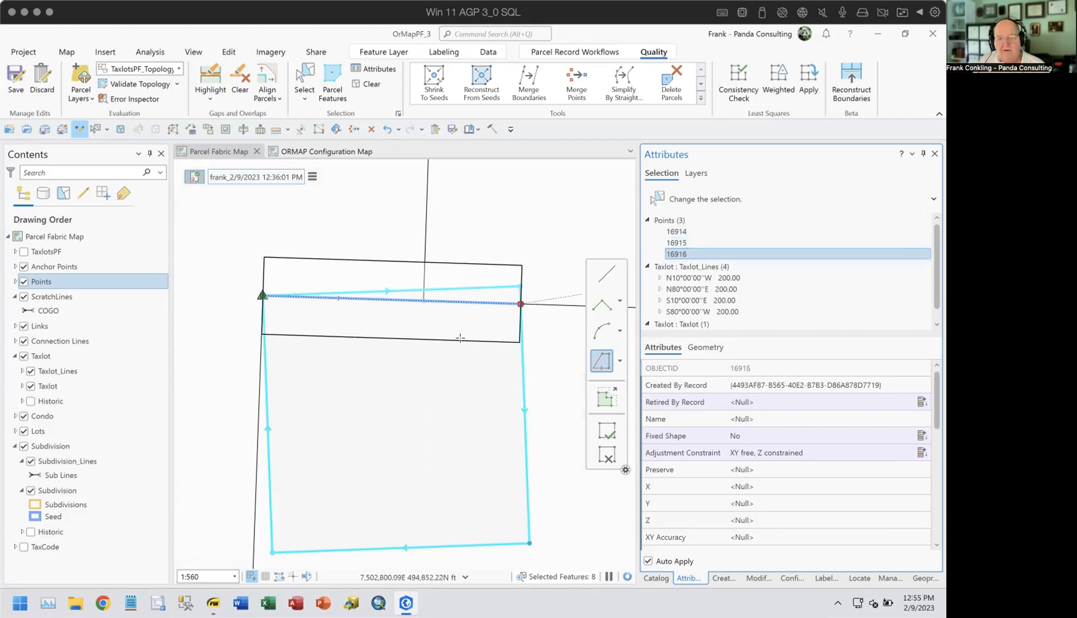
# Step: Select all features at the parcel's northwest corner to examine the attributes of the points there
pyautogui.scroll(-3, 444, 383)
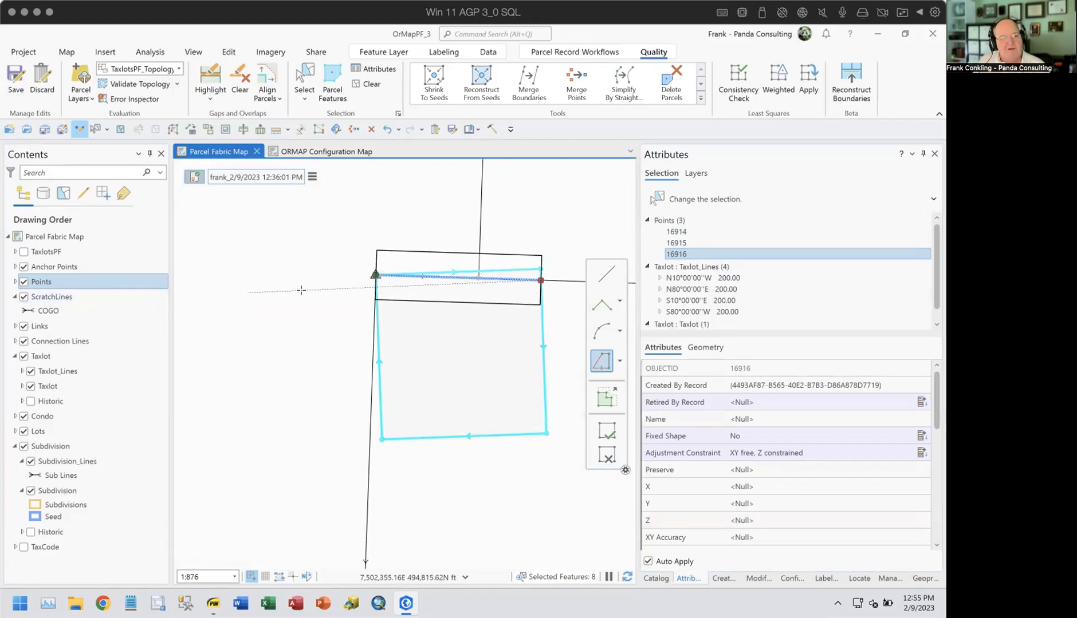
pyautogui.scroll(3, 373, 276)
pyautogui.scroll(3, 374, 276)
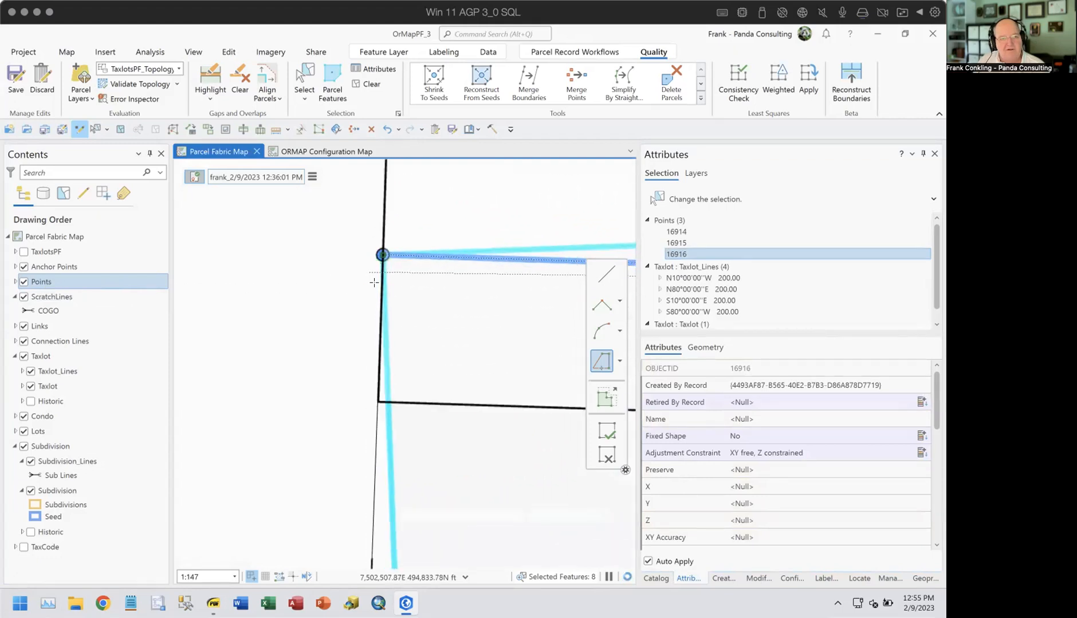
pyautogui.click(308, 74)
pyautogui.moveTo(370, 245); pyautogui.dragTo(398, 264)
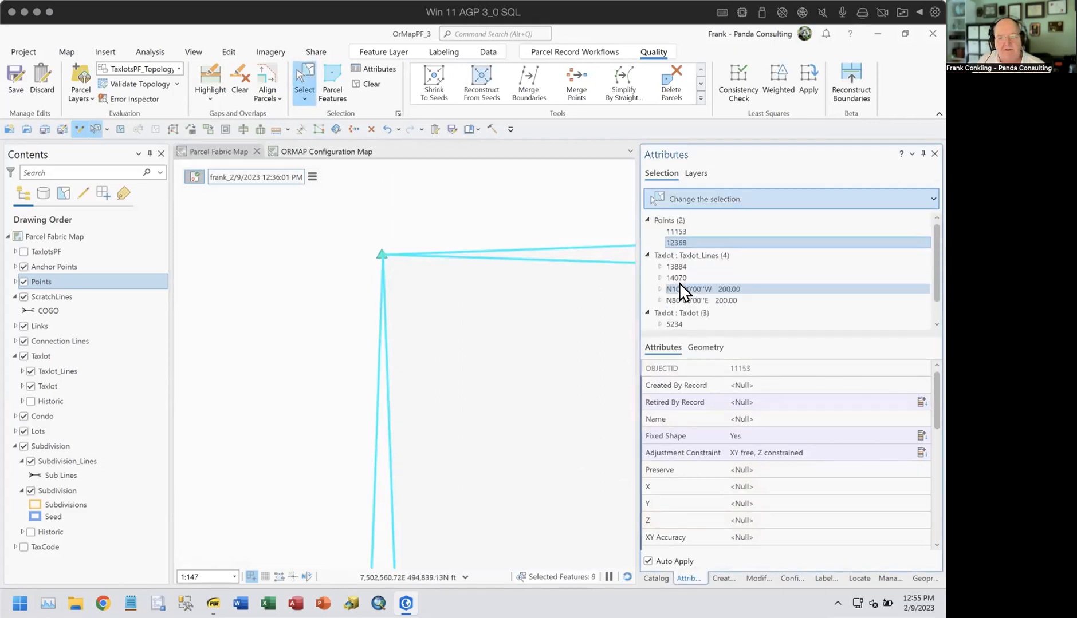
# Step: Compare the two selected corner points and set Fixed Shape to No for point 11153
pyautogui.click(672, 237)
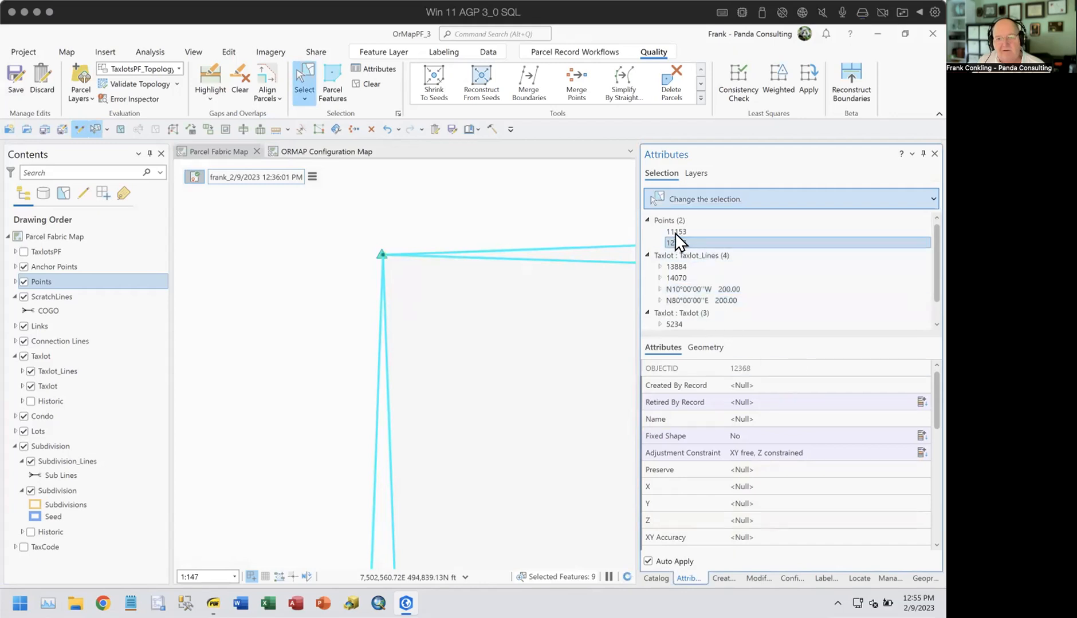
pyautogui.click(674, 232)
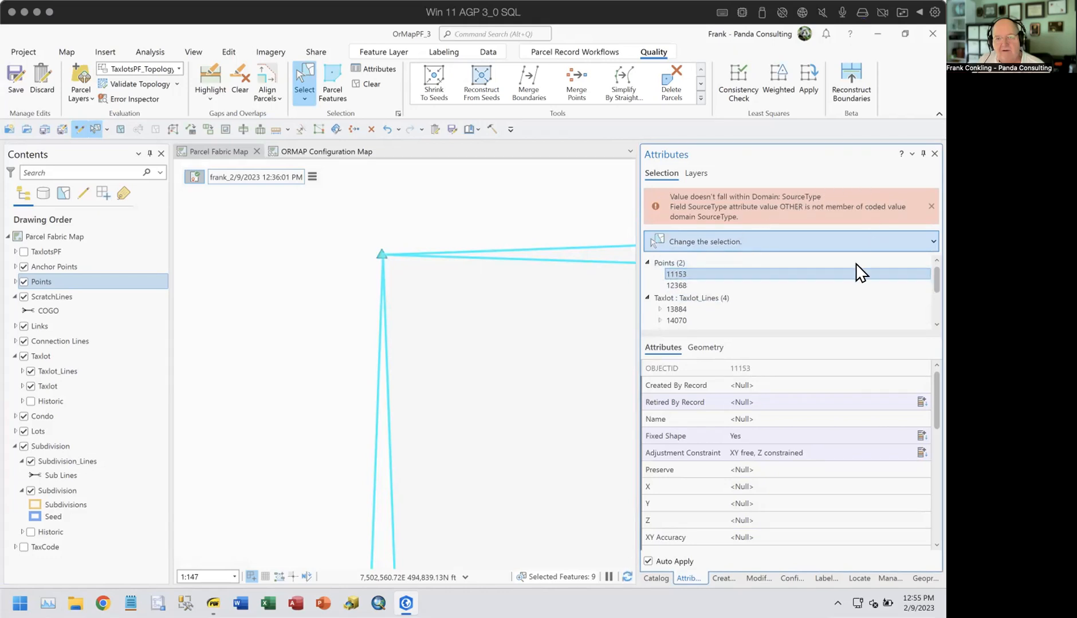
pyautogui.click(827, 434)
pyautogui.click(793, 462)
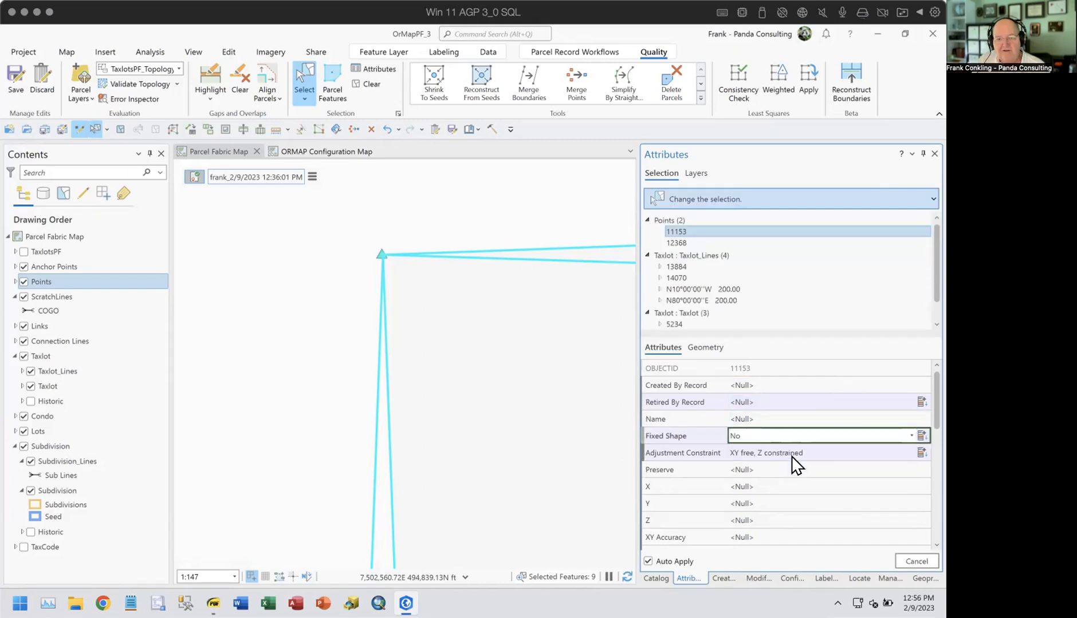
# Step: Trace an alignment path along the boundary at the parcel's north edge, set the end style to Round, and try to align the features
pyautogui.scroll(-2, 524, 272)
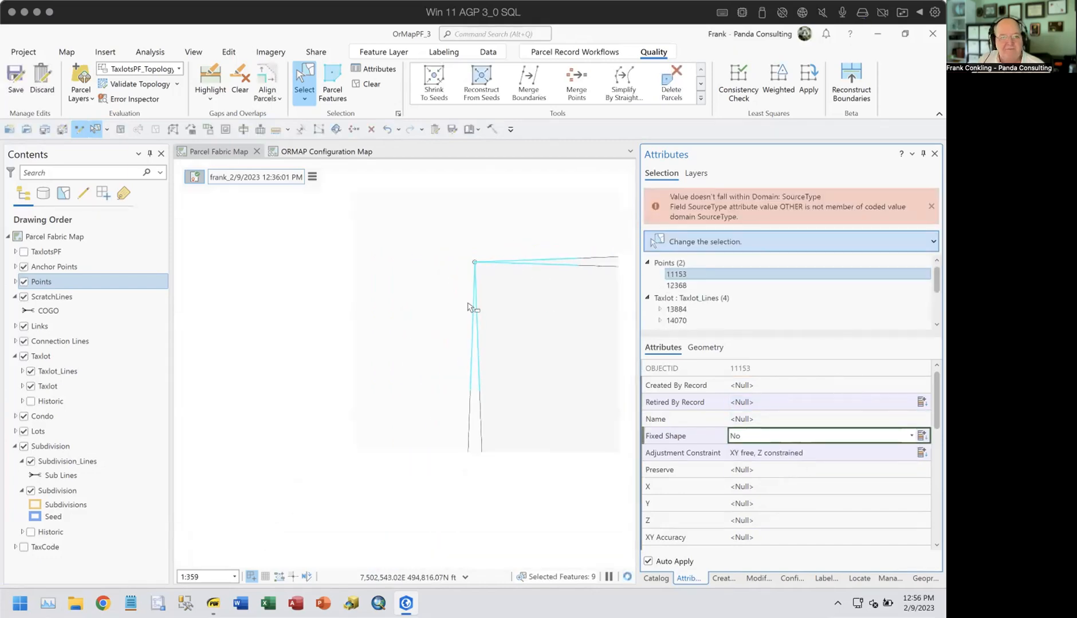
pyautogui.scroll(-2, 435, 318)
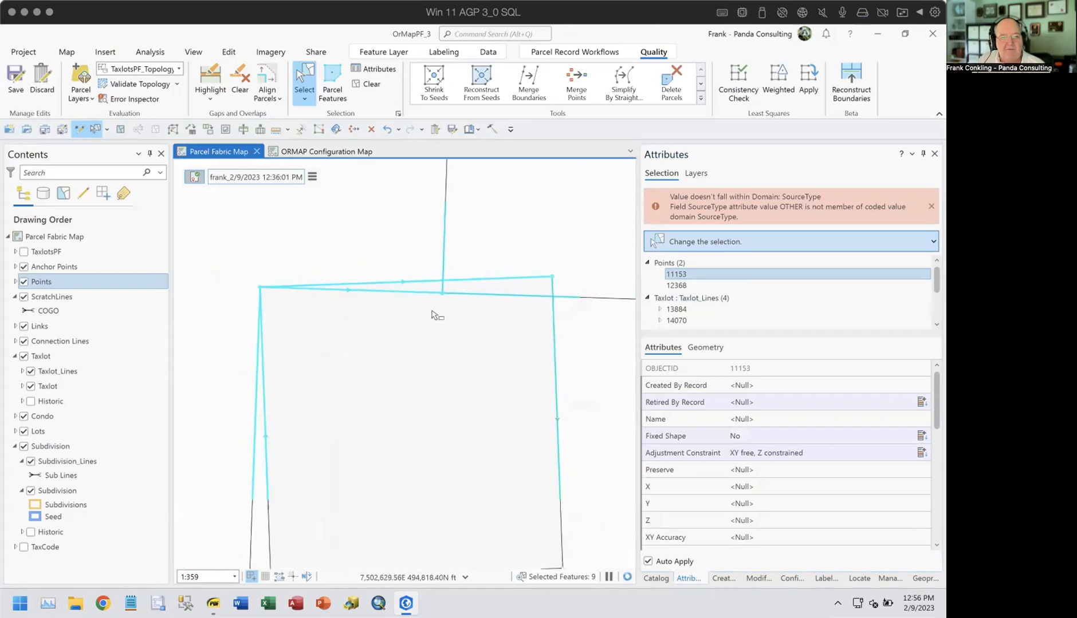
pyautogui.moveTo(431, 317); pyautogui.dragTo(476, 306)
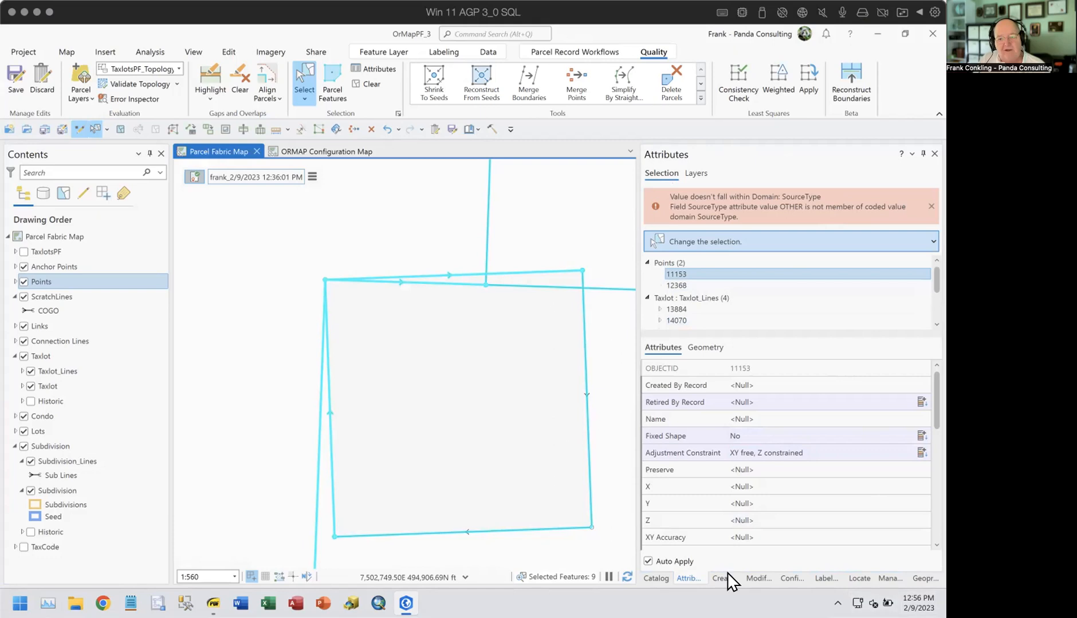
pyautogui.click(758, 577)
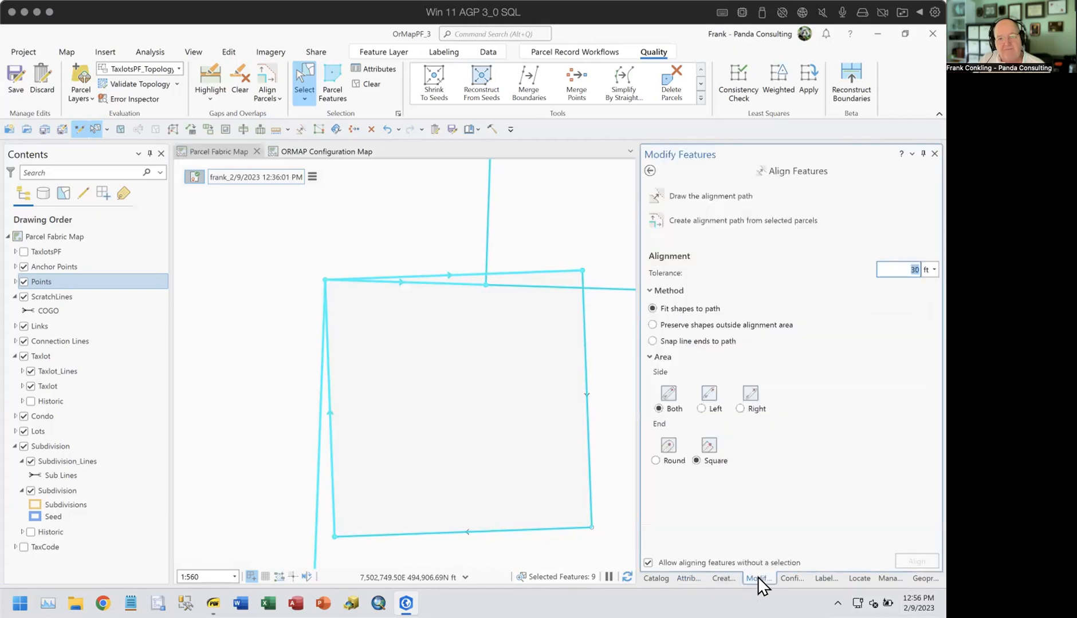
pyautogui.click(693, 197)
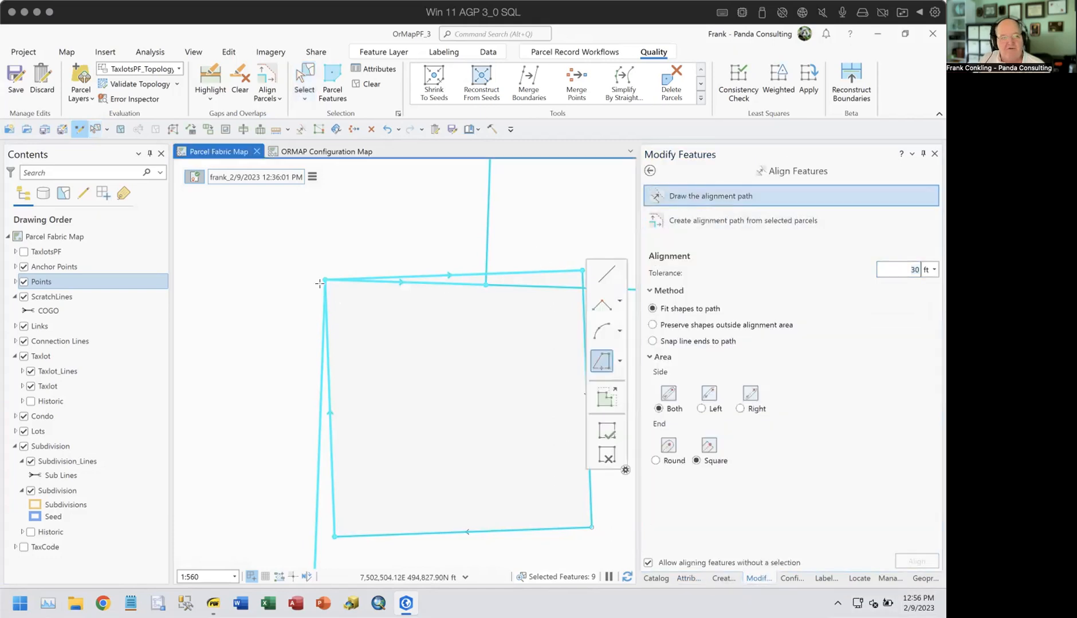
pyautogui.moveTo(491, 302); pyautogui.dragTo(449, 301)
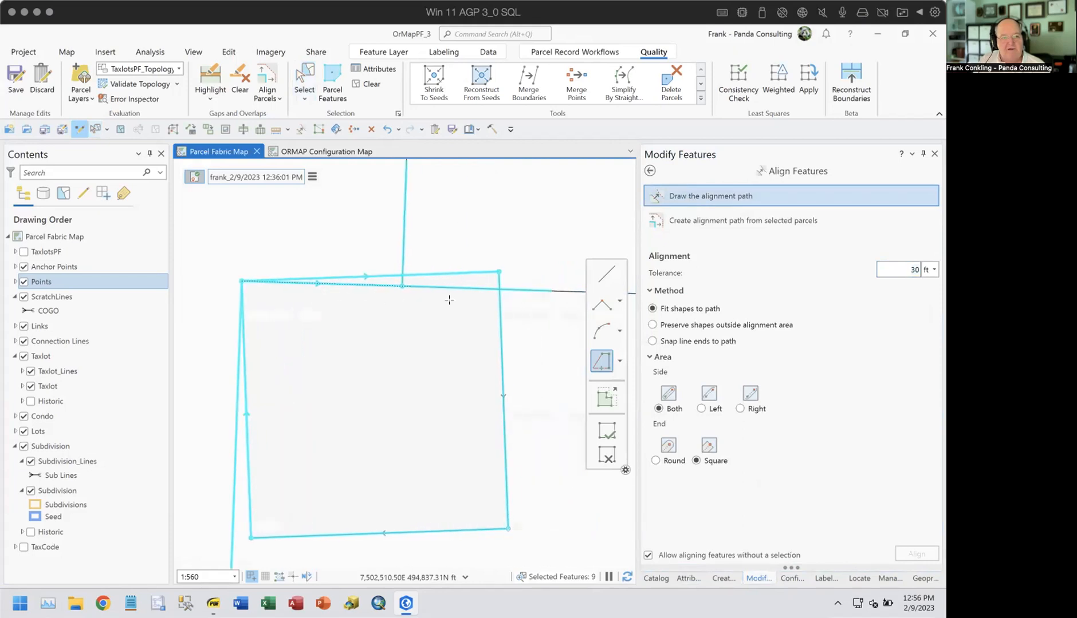
pyautogui.doubleClick(498, 288)
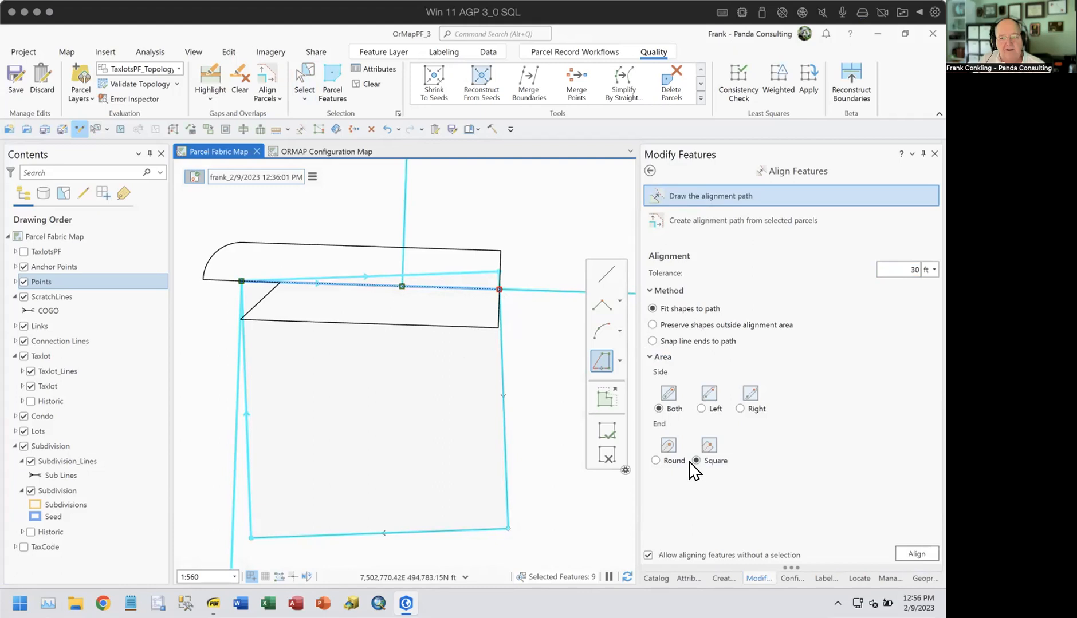
pyautogui.click(654, 461)
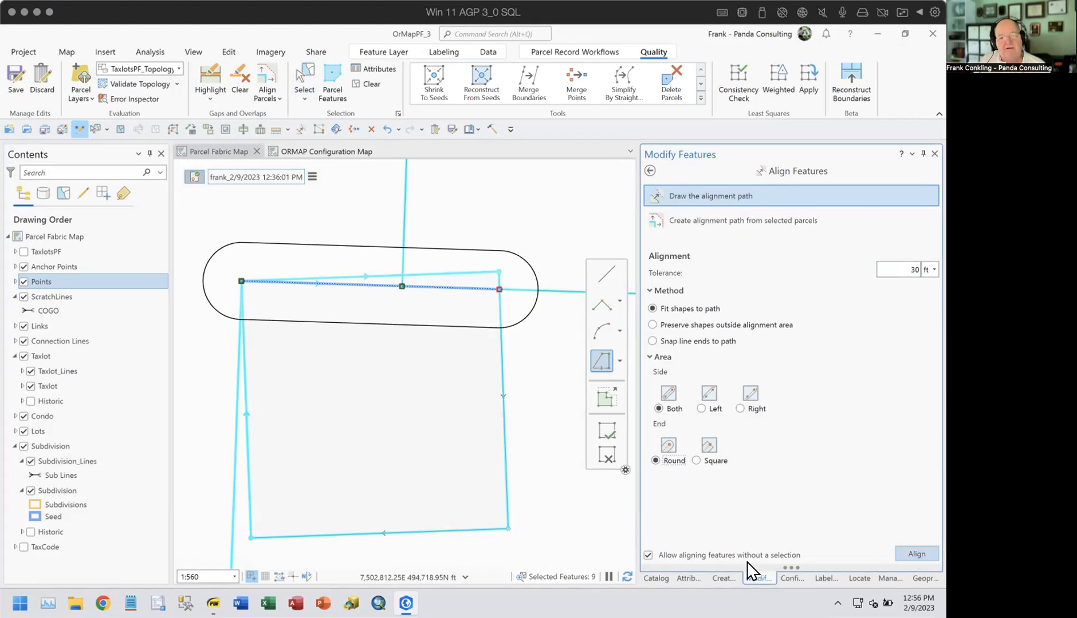
pyautogui.click(911, 554)
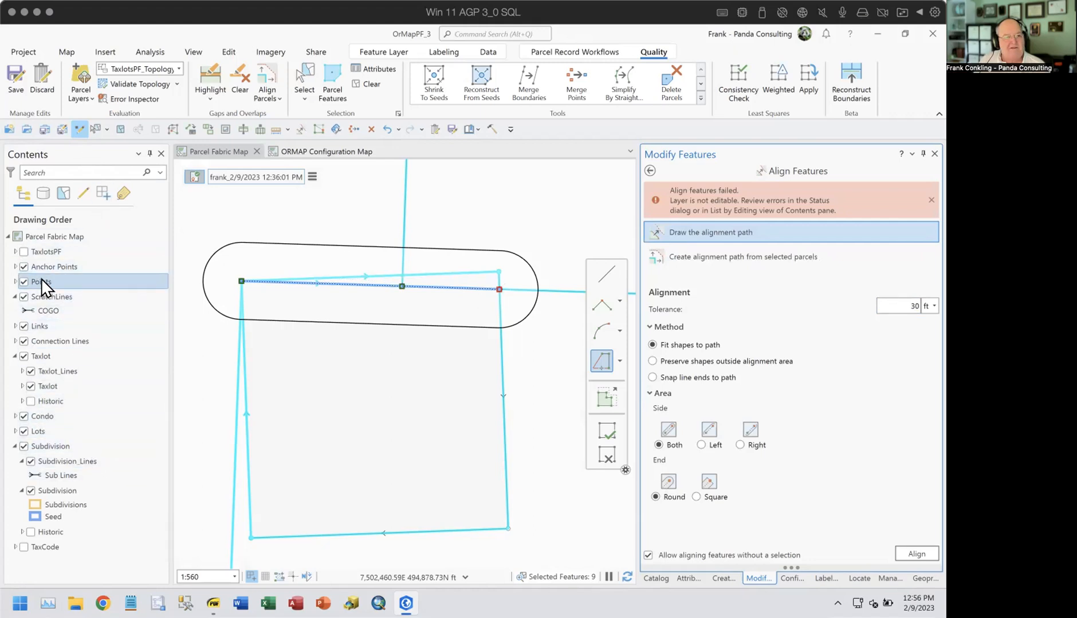
# Step: Check which layers are editable, and review the Fixed Shape setting of both selected corner points
pyautogui.click(83, 193)
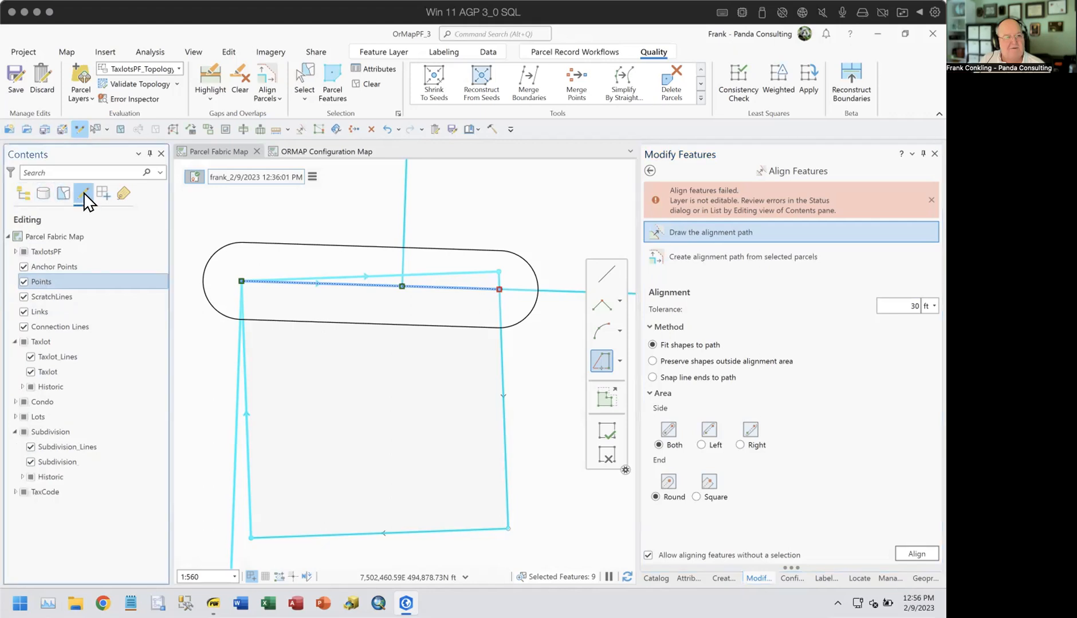
pyautogui.click(23, 194)
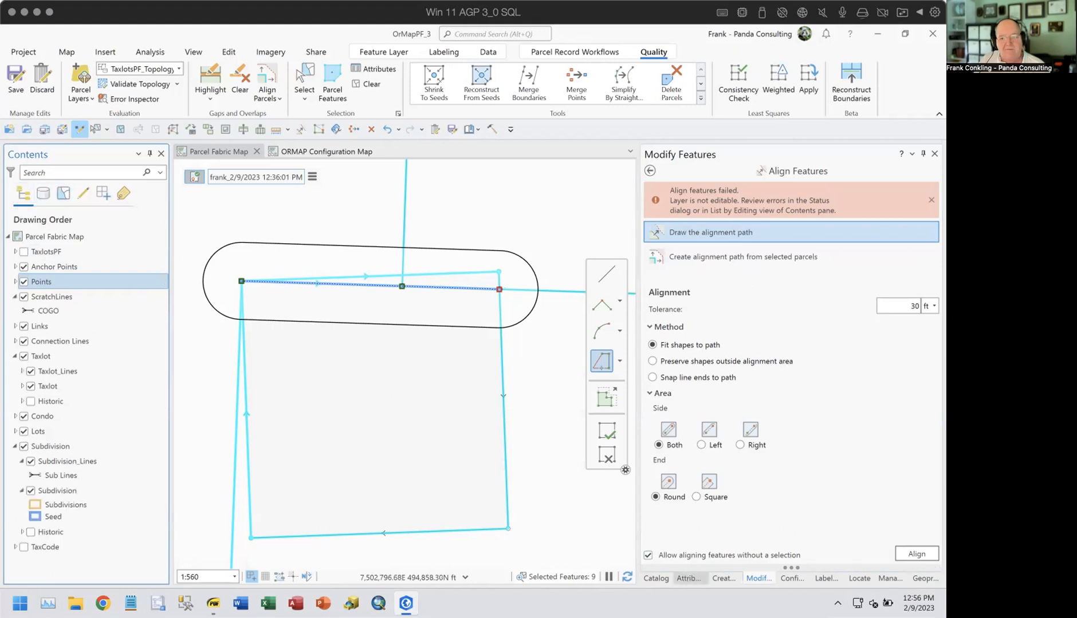
pyautogui.click(689, 578)
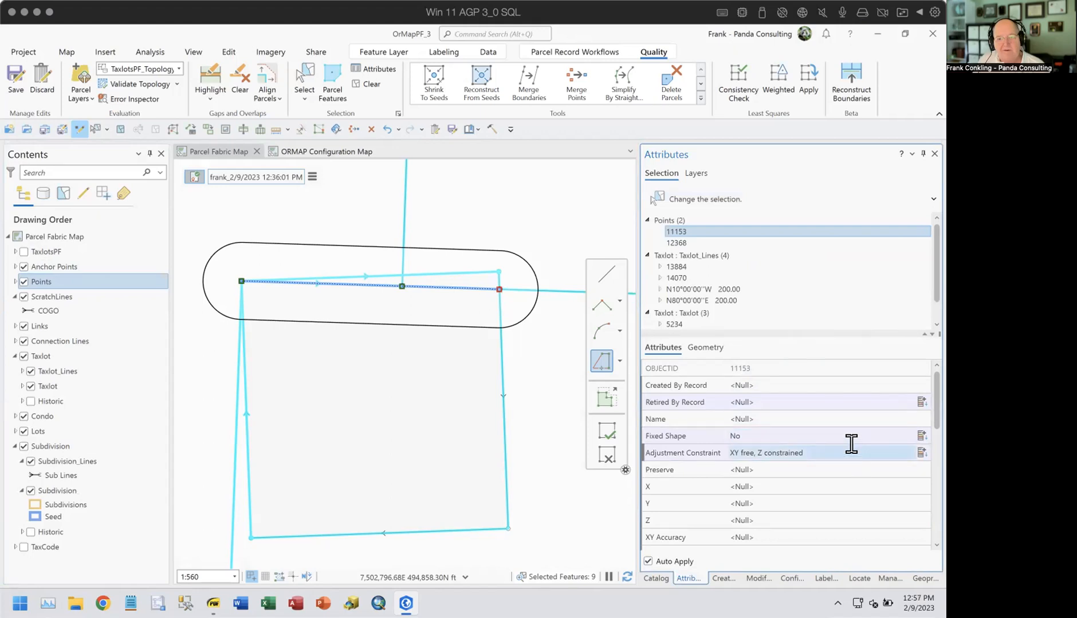
pyautogui.click(680, 243)
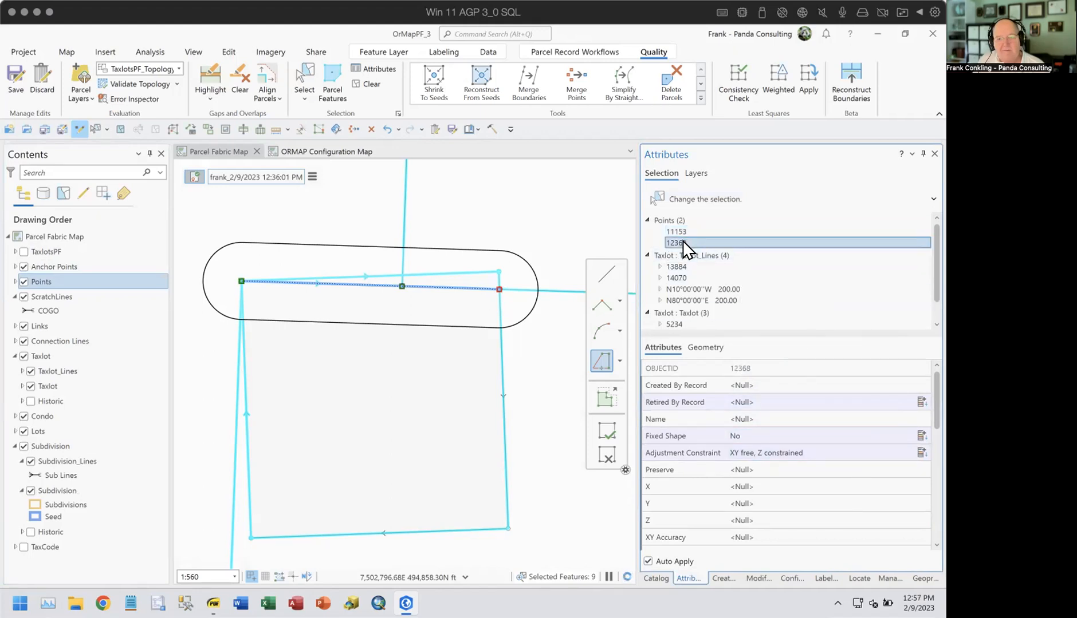
pyautogui.click(683, 232)
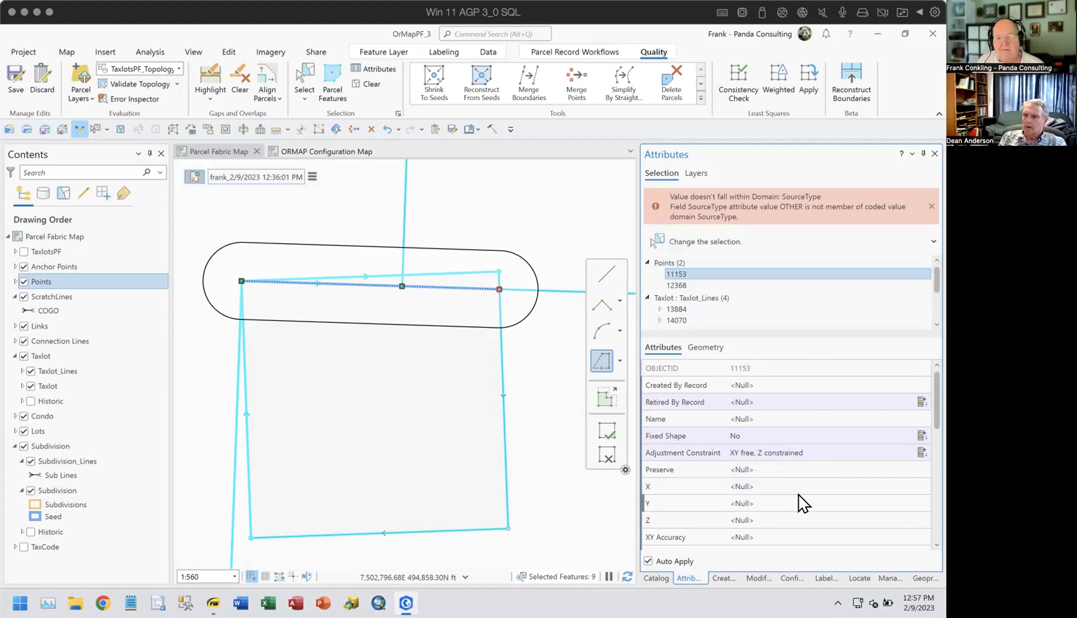
# Step: Discard the alignment path sketch and clear the feature selection
pyautogui.click(605, 453)
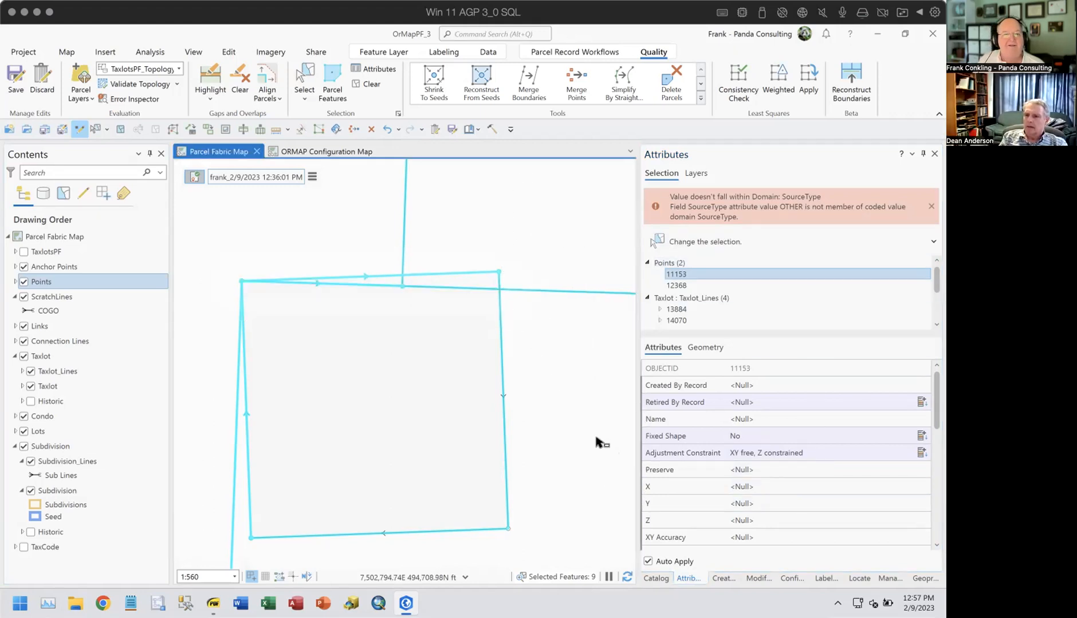
pyautogui.click(371, 83)
pyautogui.scroll(-2, 496, 287)
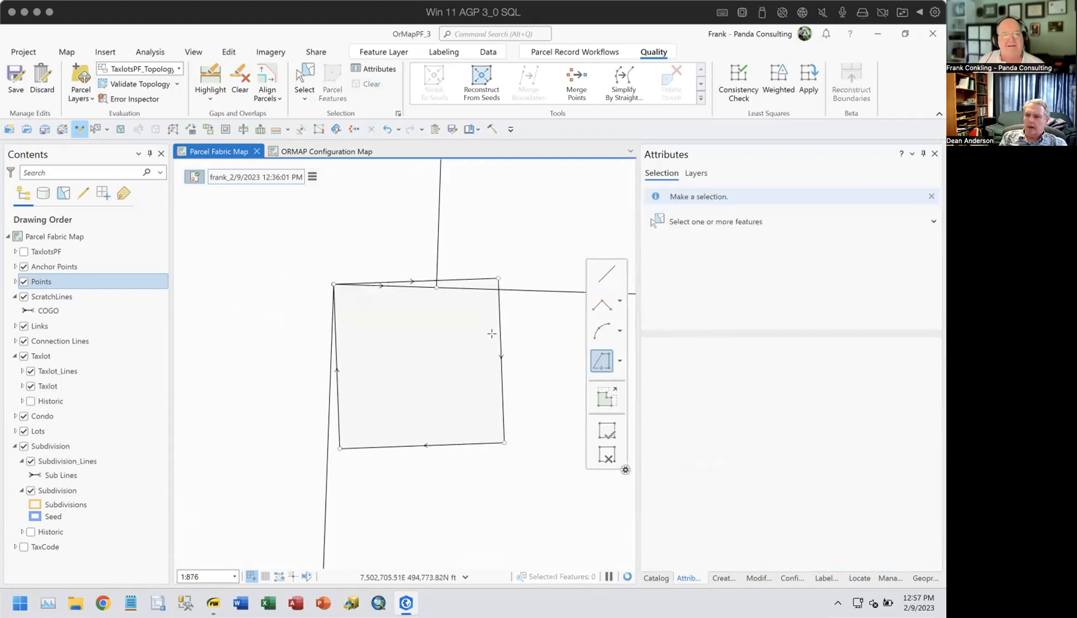
pyautogui.moveTo(489, 333); pyautogui.dragTo(471, 308)
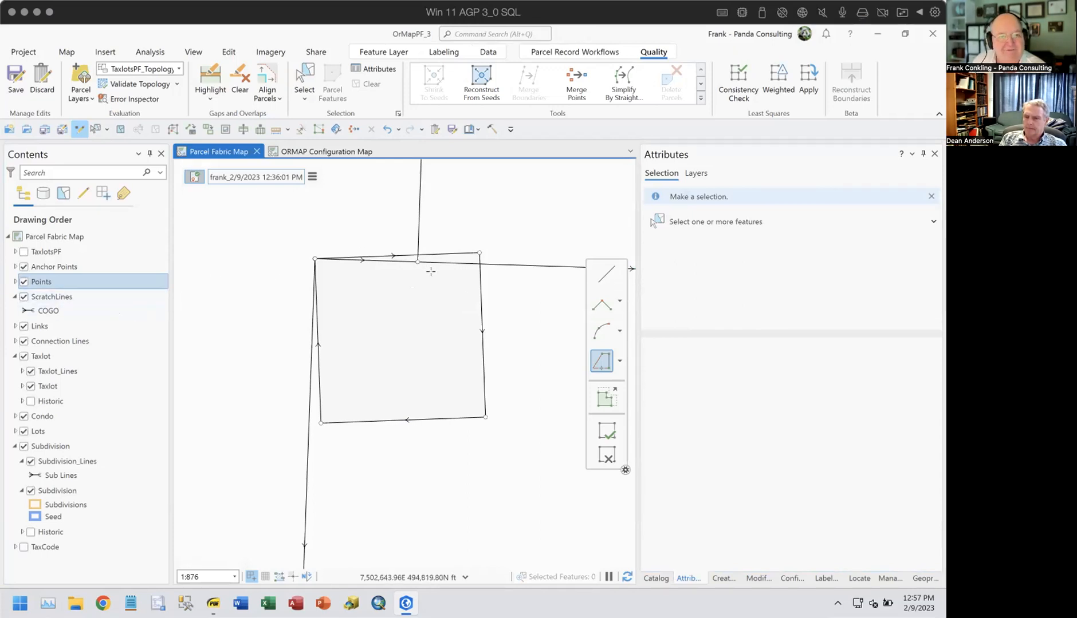
pyautogui.scroll(2, 430, 271)
pyautogui.scroll(-2, 430, 269)
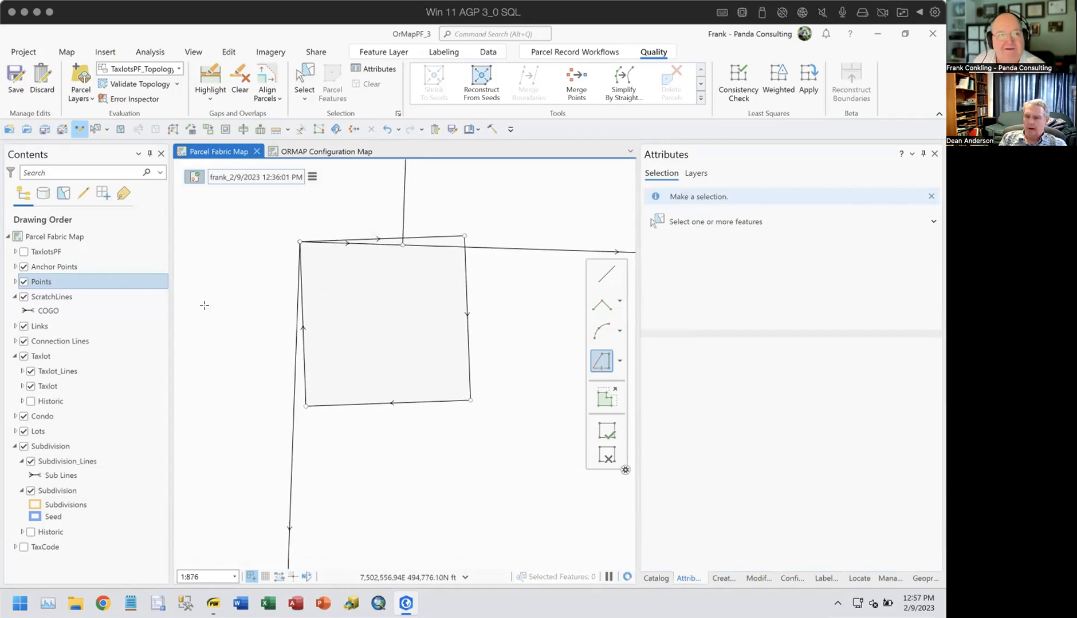
# Step: Disable the SHAPE IS FIXED constraint attribute rule of the Points layer
pyautogui.rightClick(43, 277)
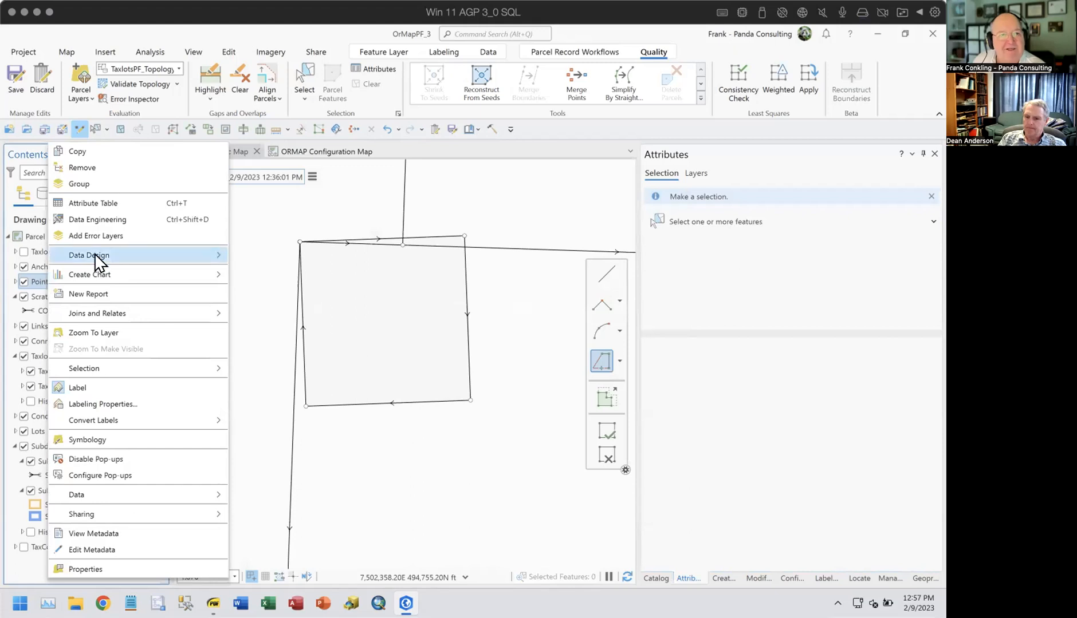
pyautogui.moveTo(94, 254)
pyautogui.click(268, 306)
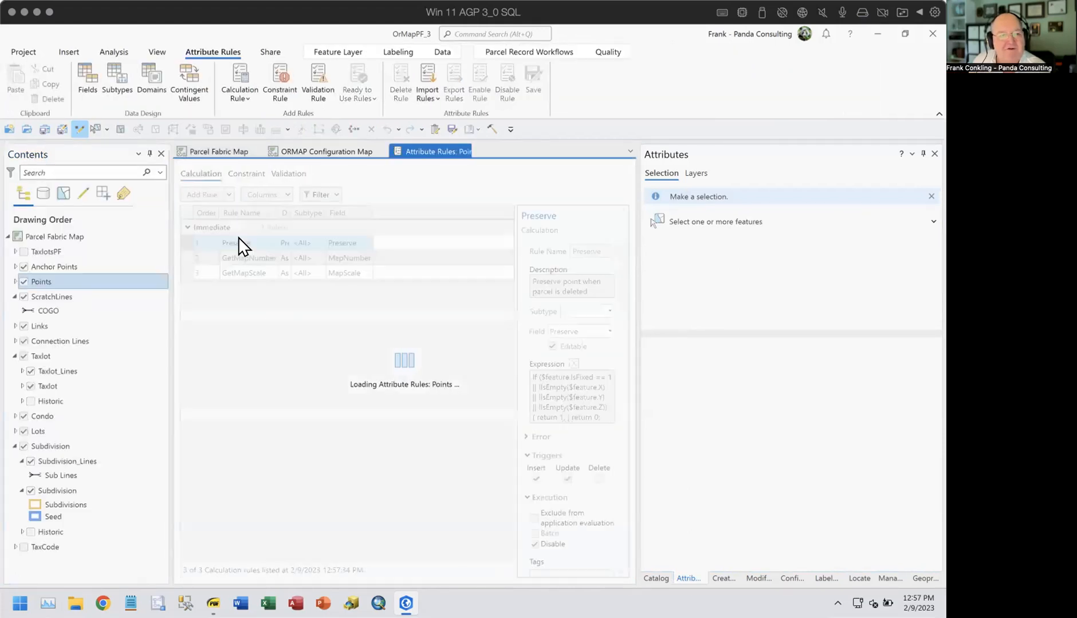
pyautogui.click(242, 177)
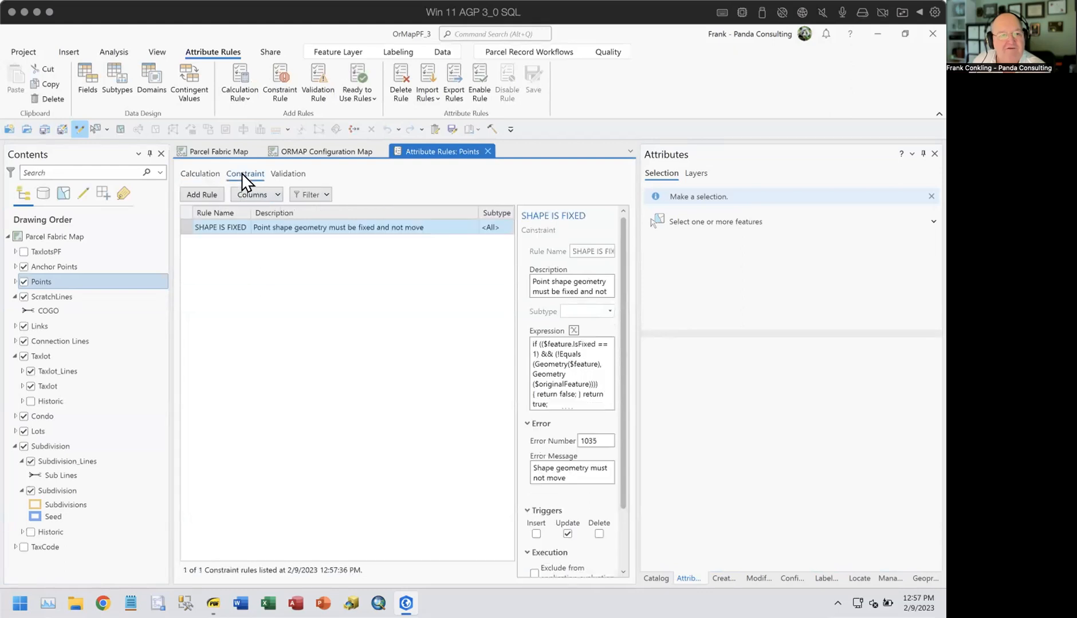
pyautogui.rightClick(187, 234)
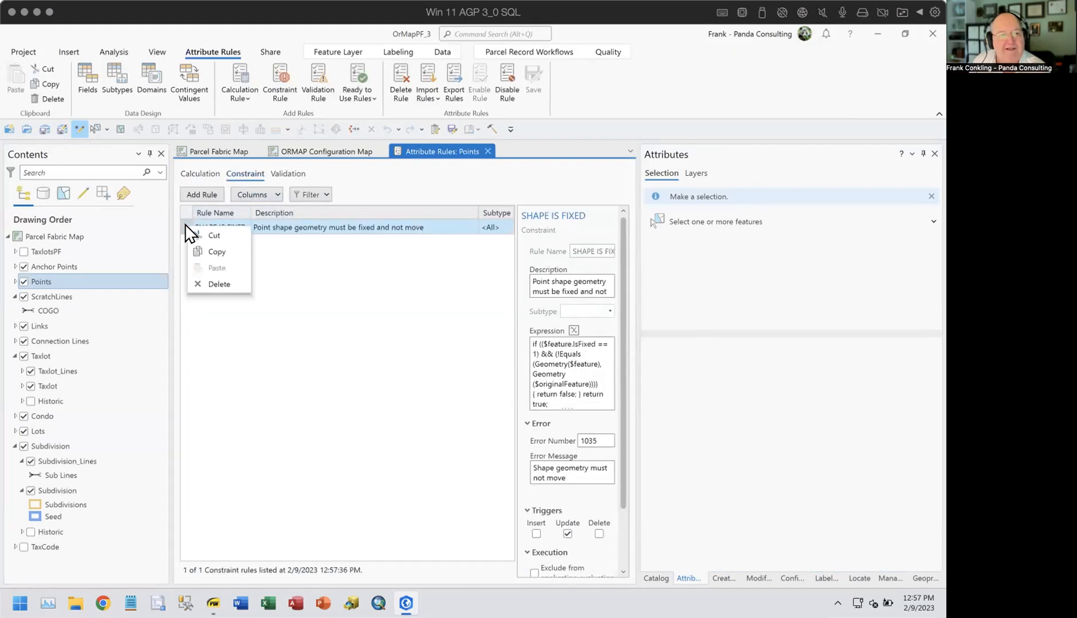
pyautogui.click(325, 283)
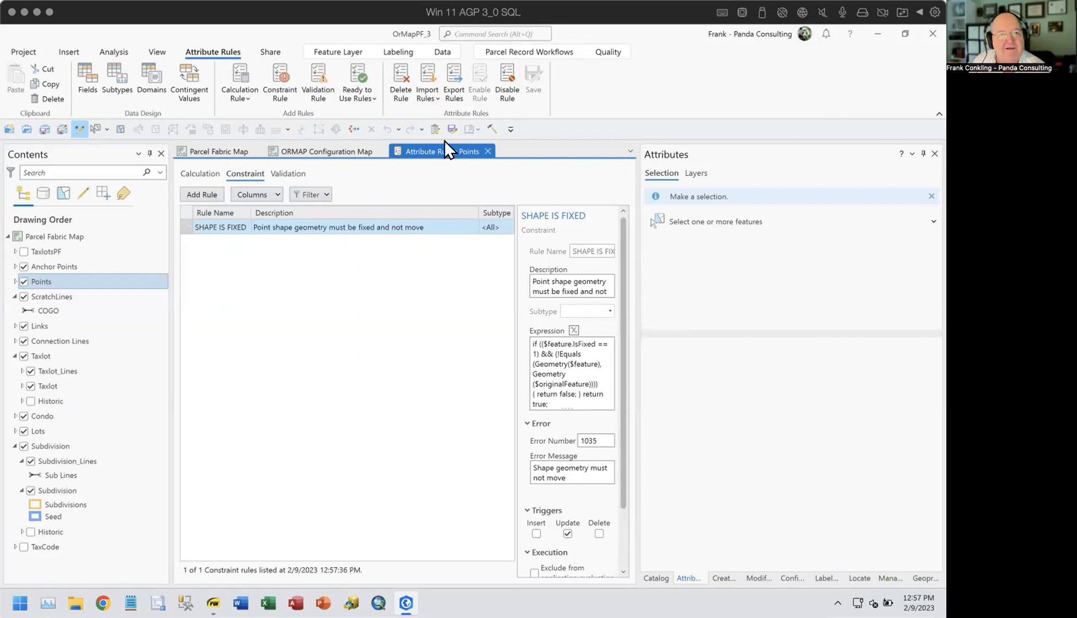
pyautogui.click(509, 80)
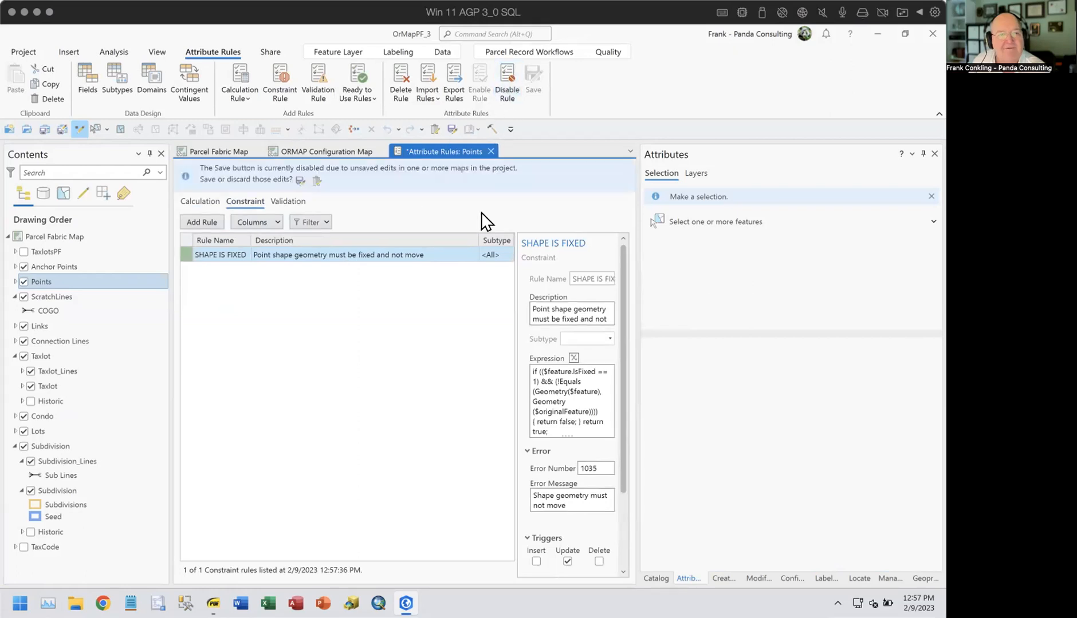
# Step: Save the pending map edits and the attribute rule change, and close the attribute rules view
pyautogui.click(300, 180)
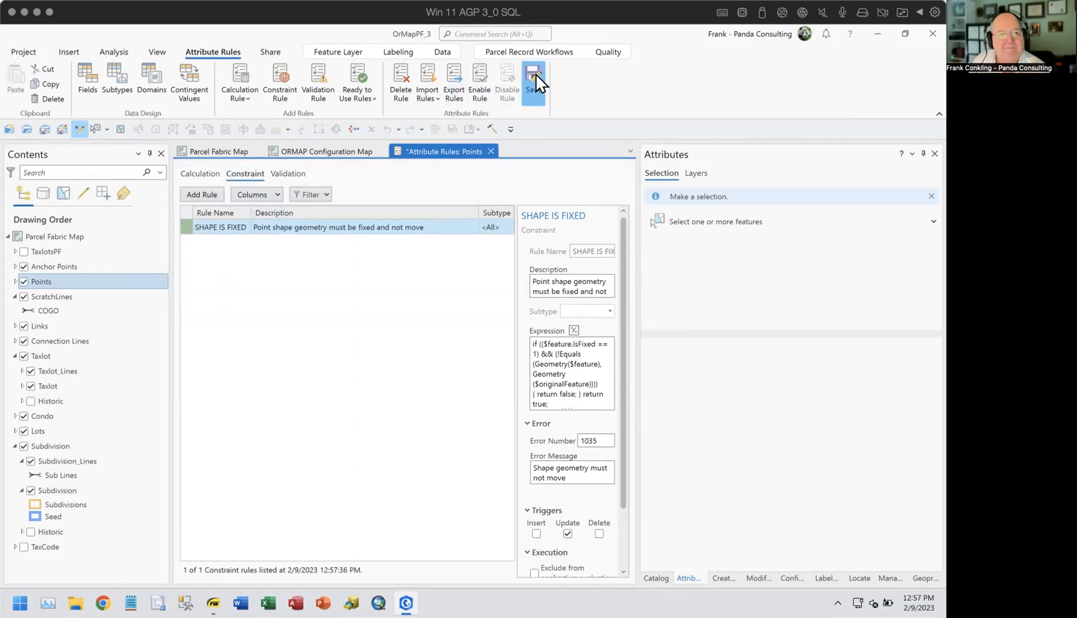
pyautogui.click(536, 75)
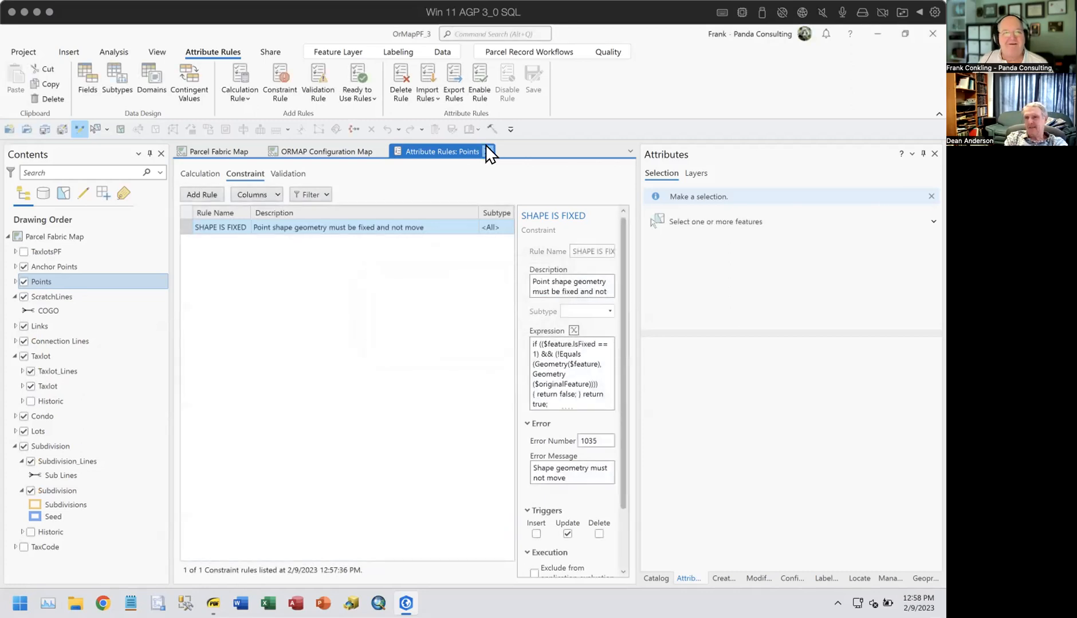
pyautogui.click(487, 149)
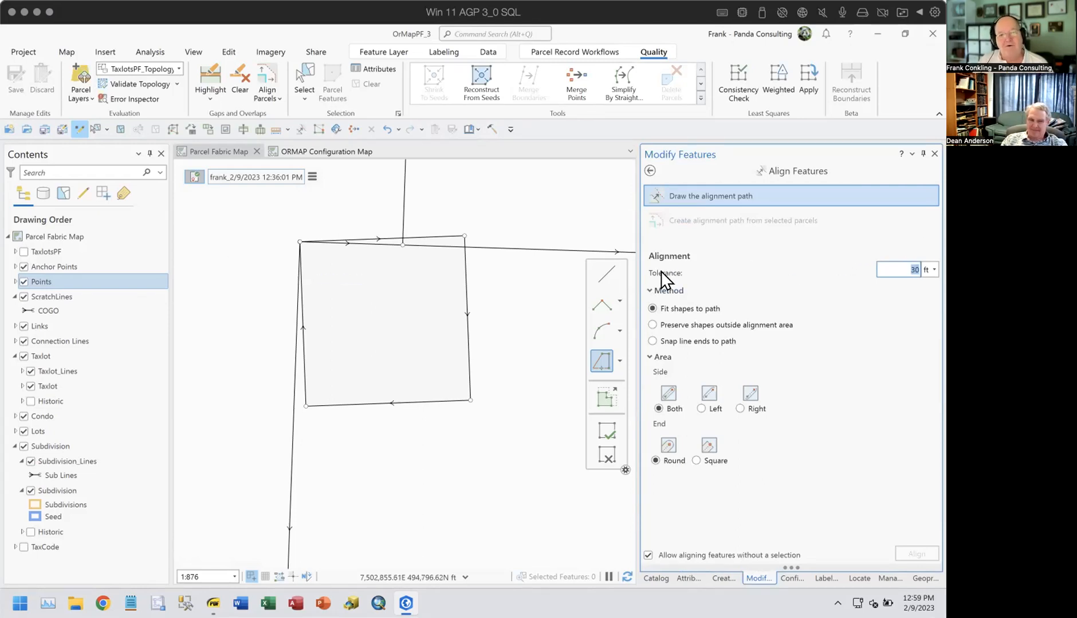
# Step: Draw a straight alignment path from the parcel's northwest corner along the existing boundary to its east line, and try to align the features
pyautogui.click(602, 275)
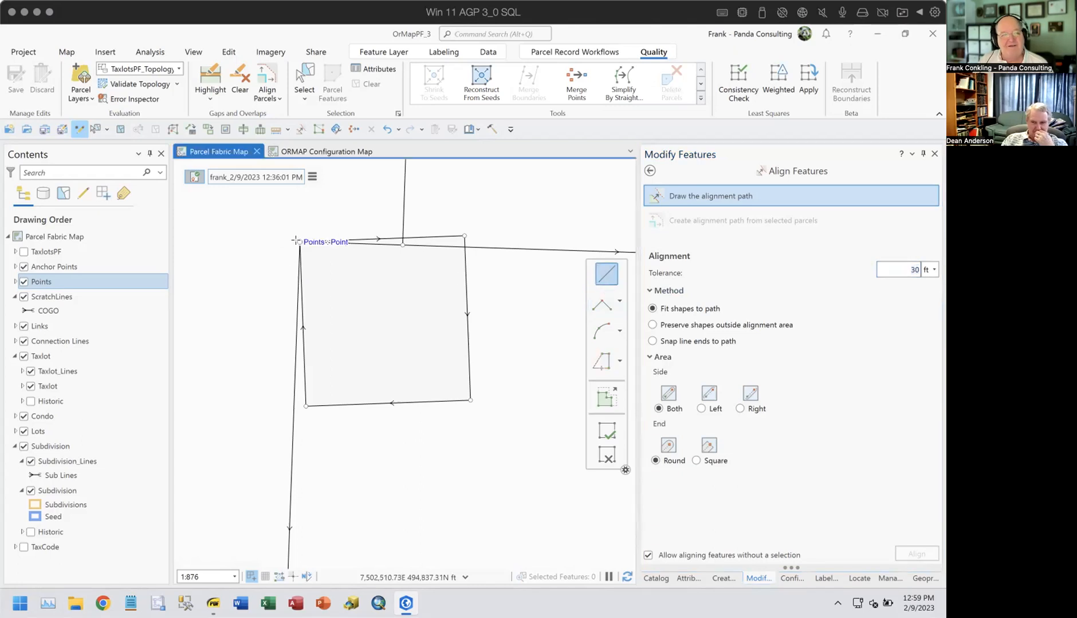
pyautogui.click(298, 242)
pyautogui.click(462, 246)
pyautogui.click(916, 555)
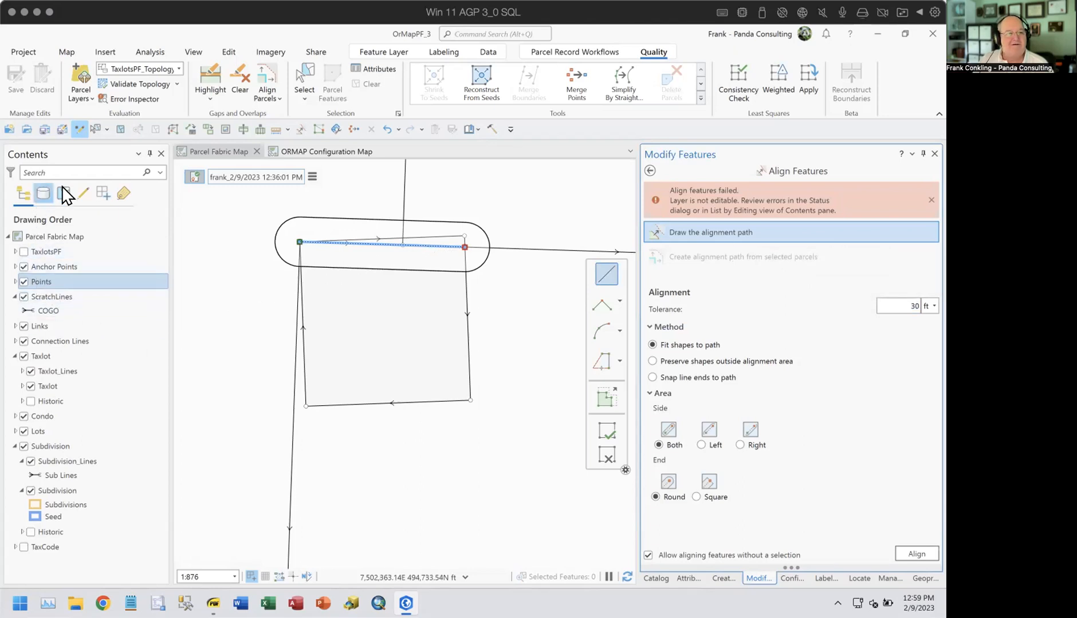
# Step: Check which layers are editable, and cancel the alignment path sketch
pyautogui.click(83, 195)
pyautogui.click(80, 191)
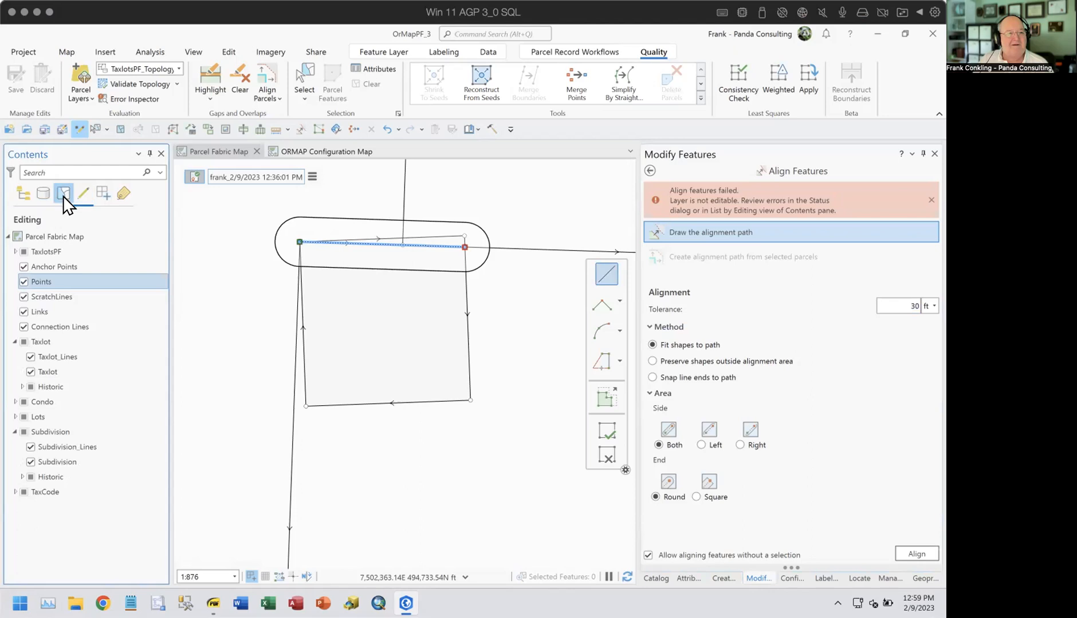
pyautogui.click(24, 195)
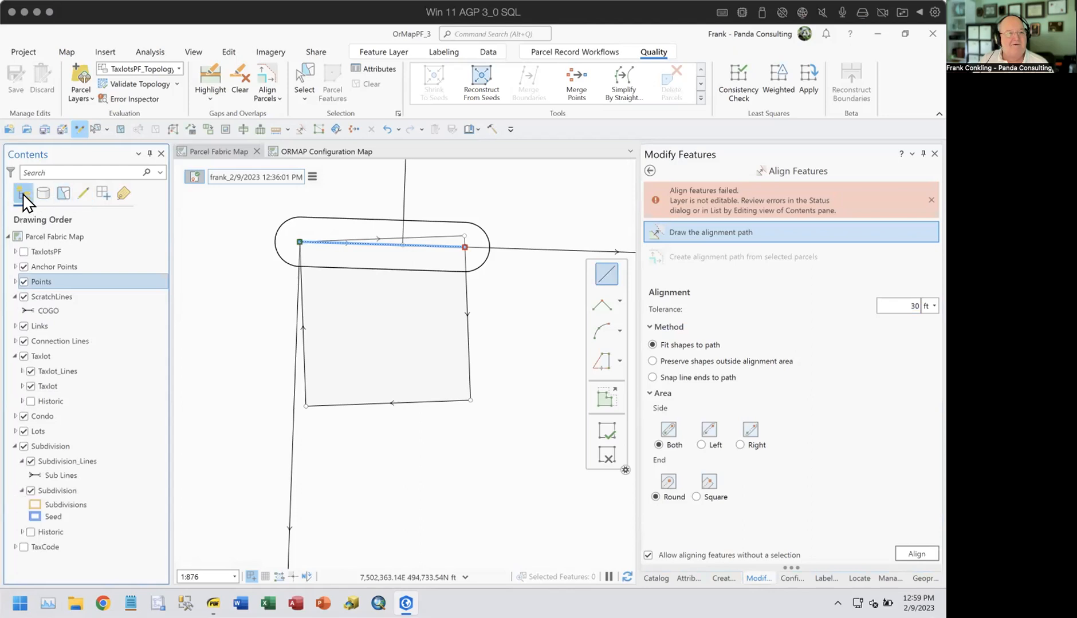
pyautogui.click(75, 127)
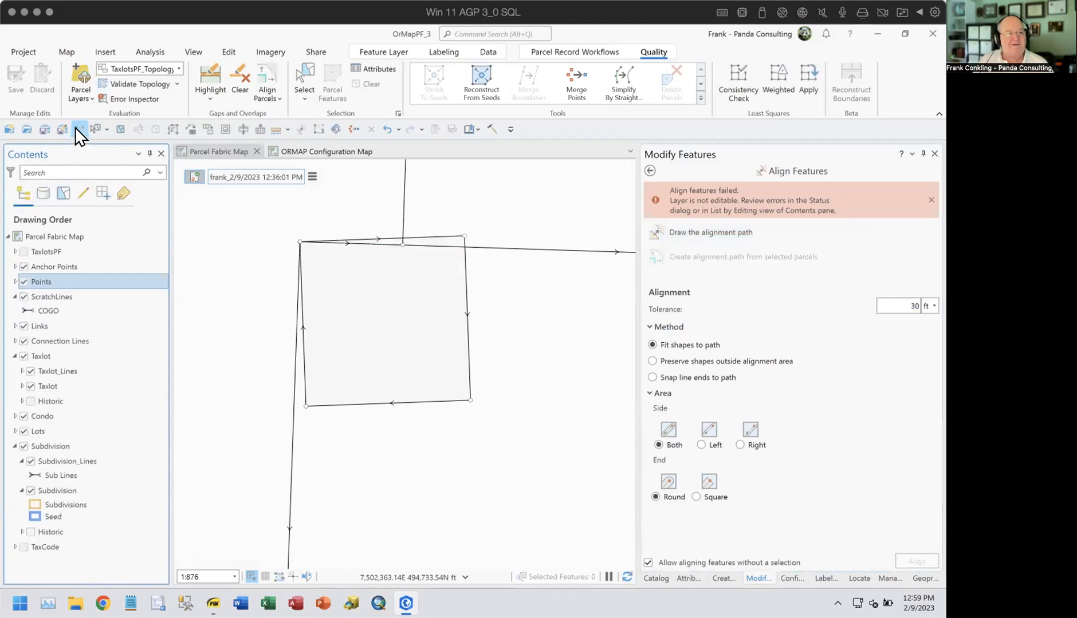
# Step: Redraw the alignment path from the parcel's northwest corner along the existing boundary to its east line, and retry aligning the features
pyautogui.click(665, 230)
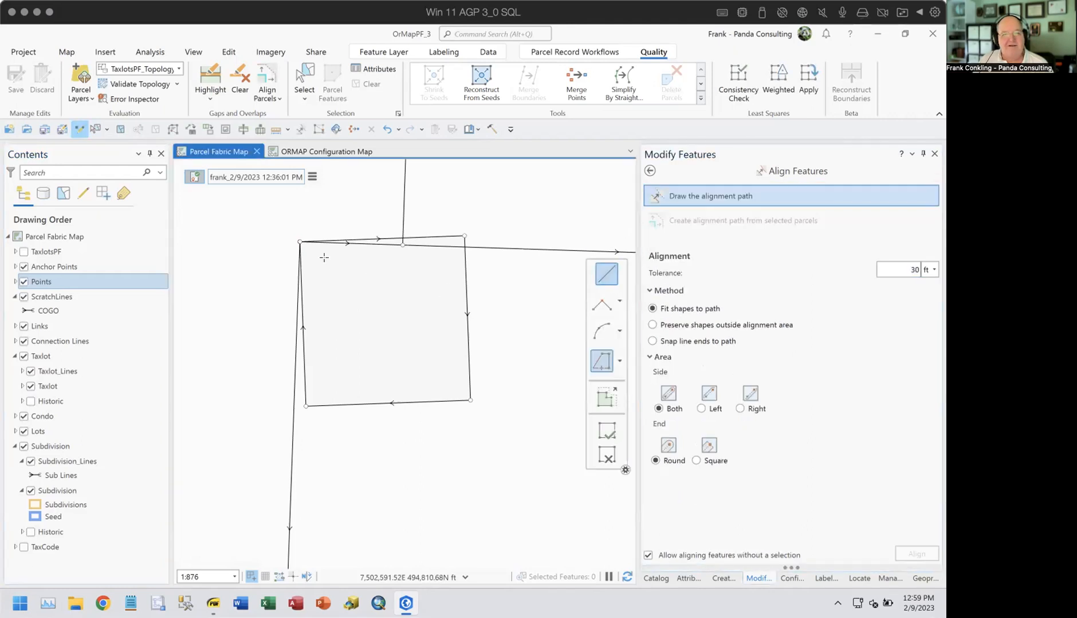
pyautogui.click(295, 239)
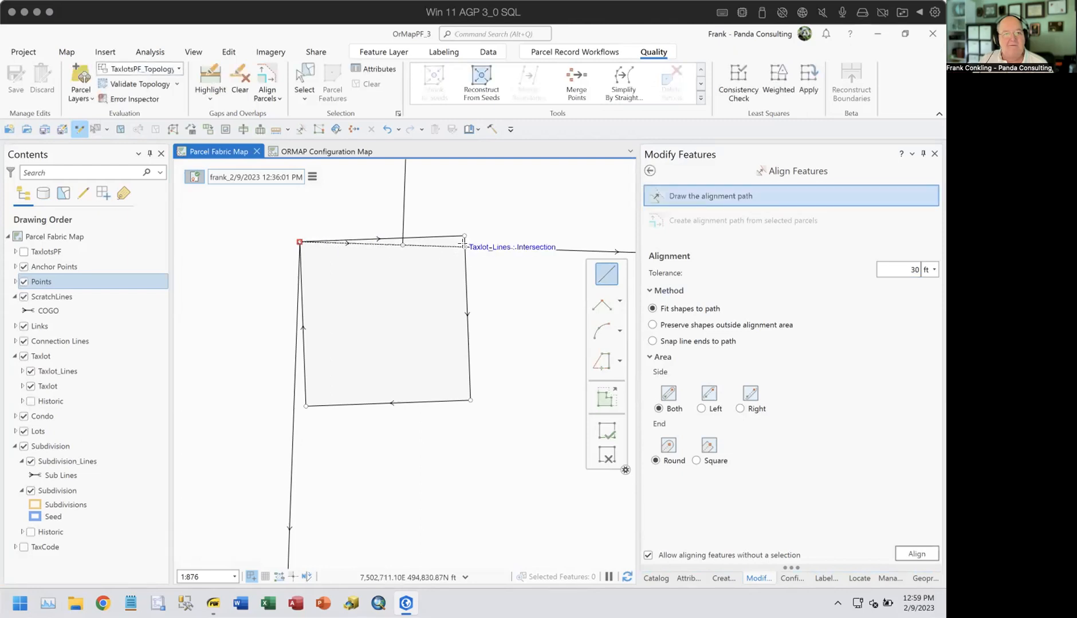
pyautogui.doubleClick(464, 246)
pyautogui.click(916, 554)
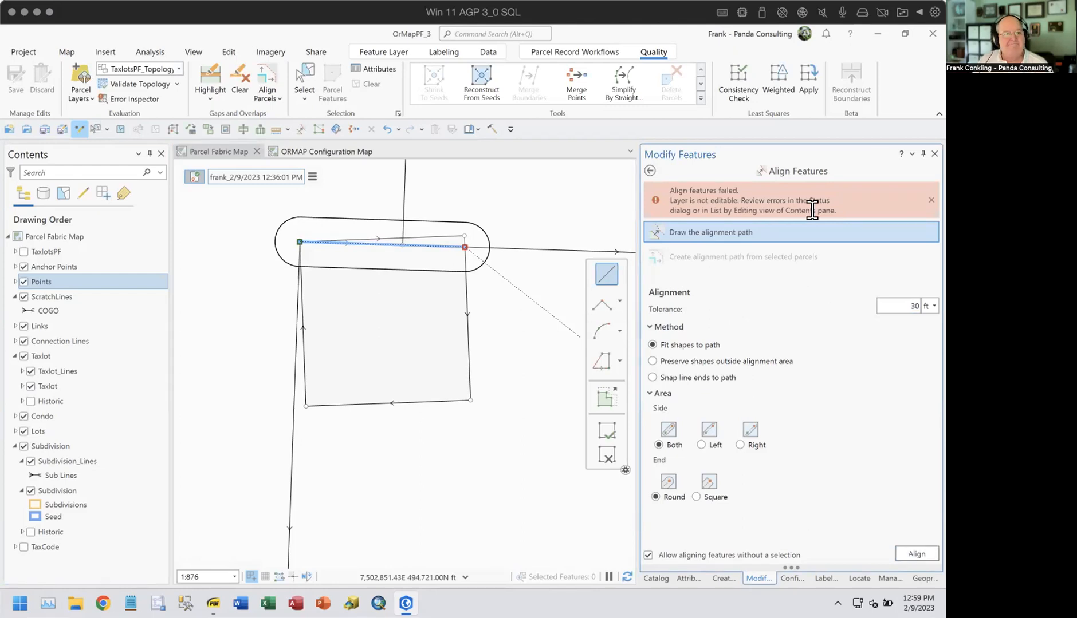
# Step: Turn on and expand the Taxlot group's Historic layers, retry the alignment, and discard the alignment path sketch
pyautogui.click(52, 356)
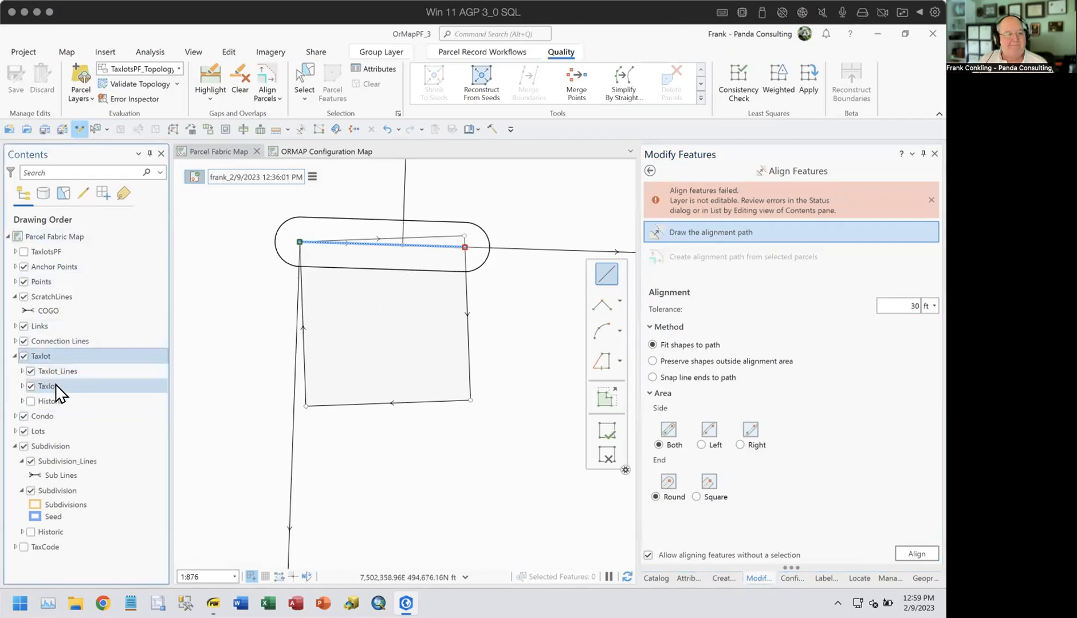
pyautogui.click(23, 401)
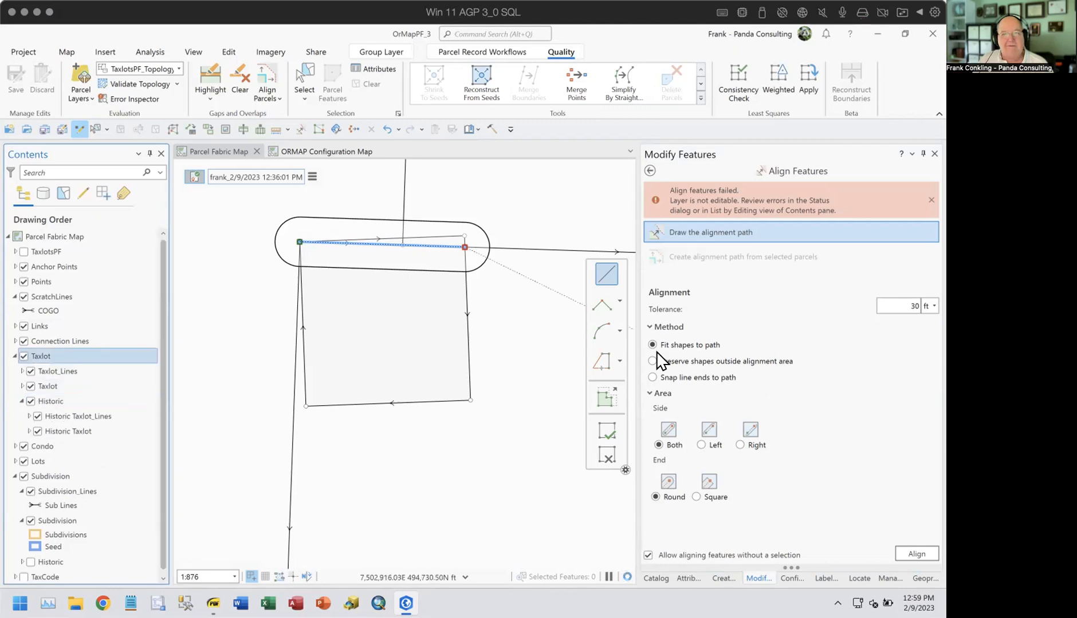
pyautogui.click(915, 552)
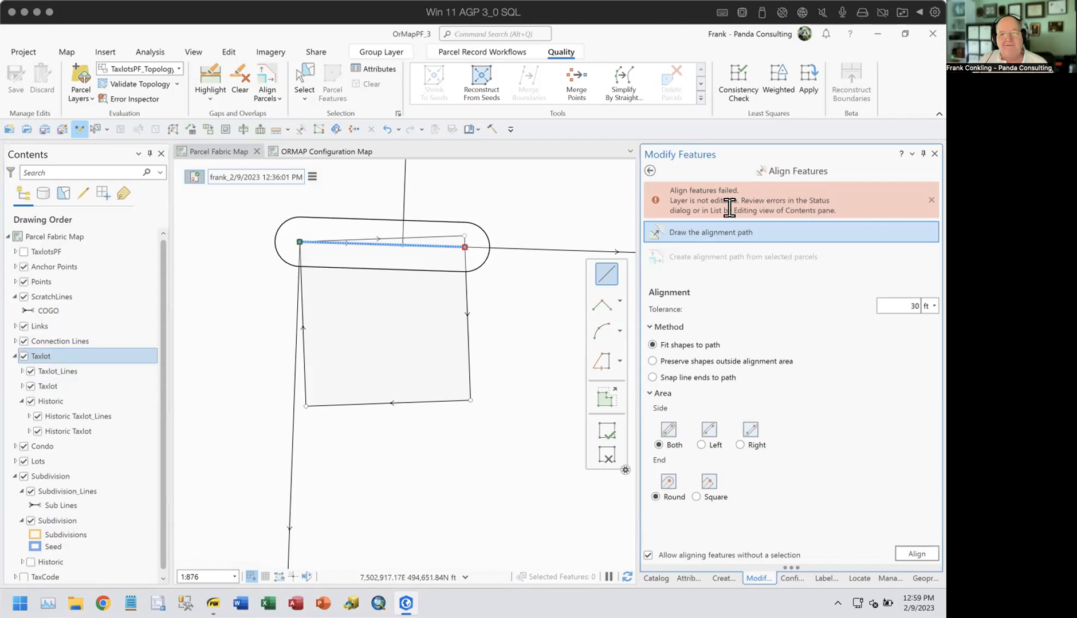
pyautogui.click(928, 197)
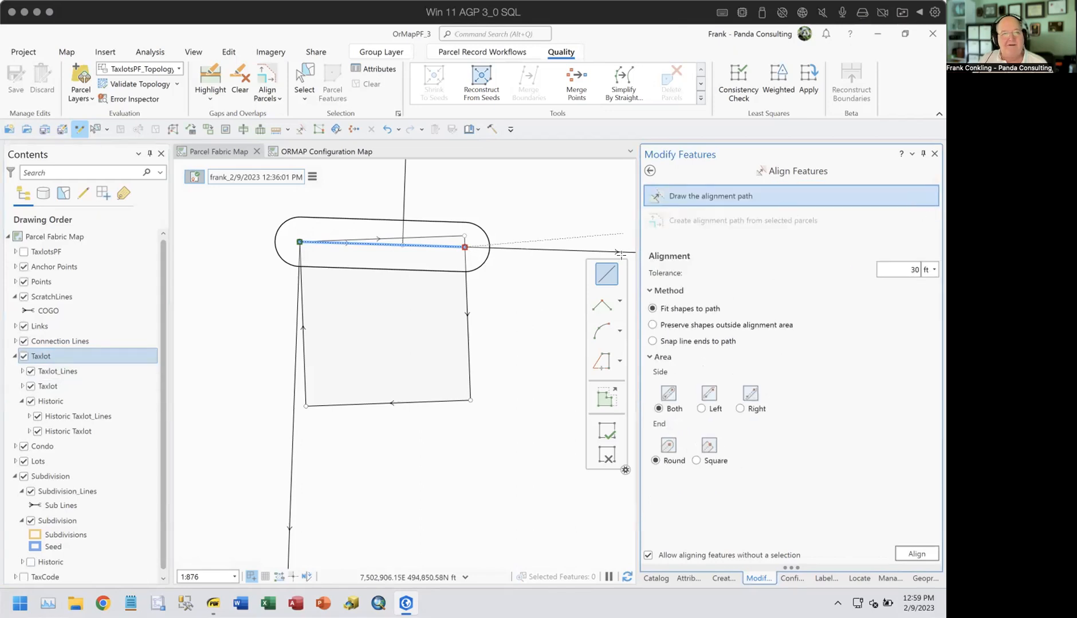
pyautogui.click(607, 455)
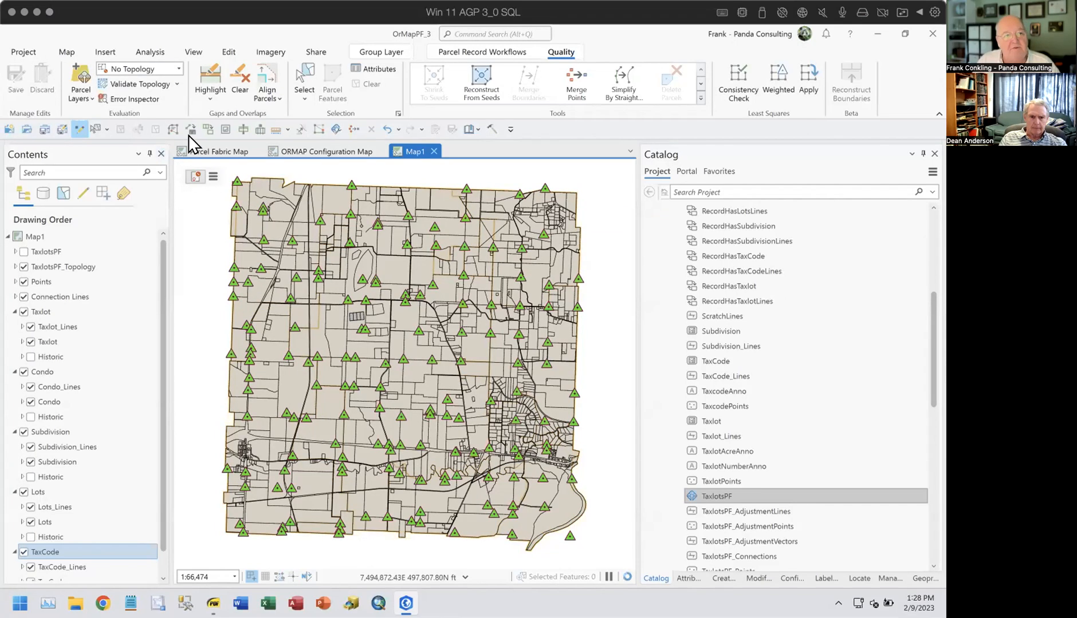
# Step: Switch to the Parcel Fabric Map and turn off the Center And Scale linking of the map views
pyautogui.click(223, 155)
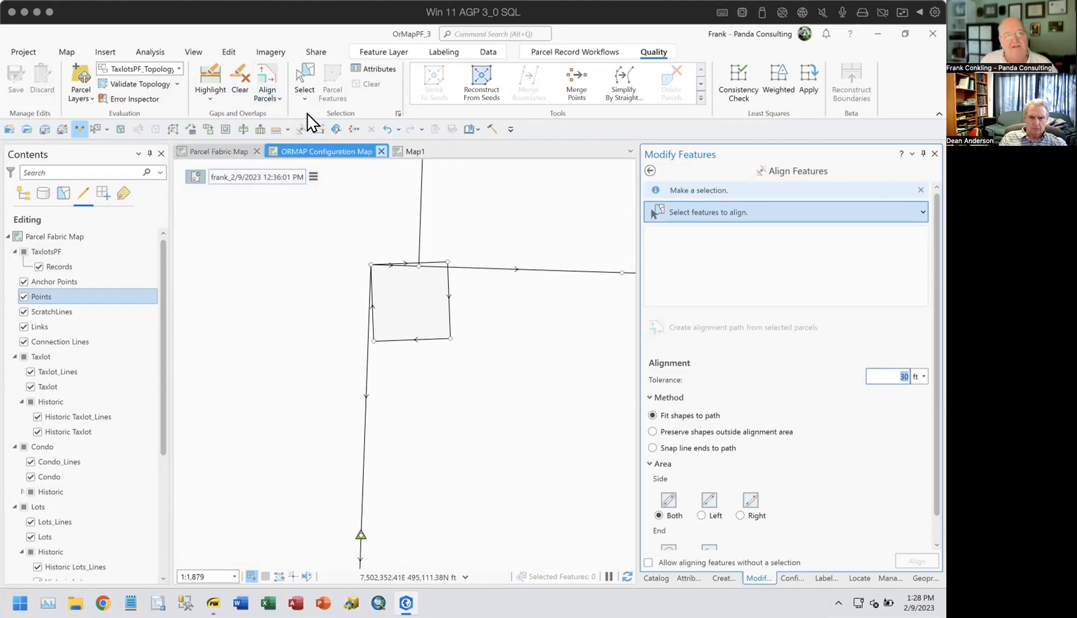
pyautogui.click(194, 49)
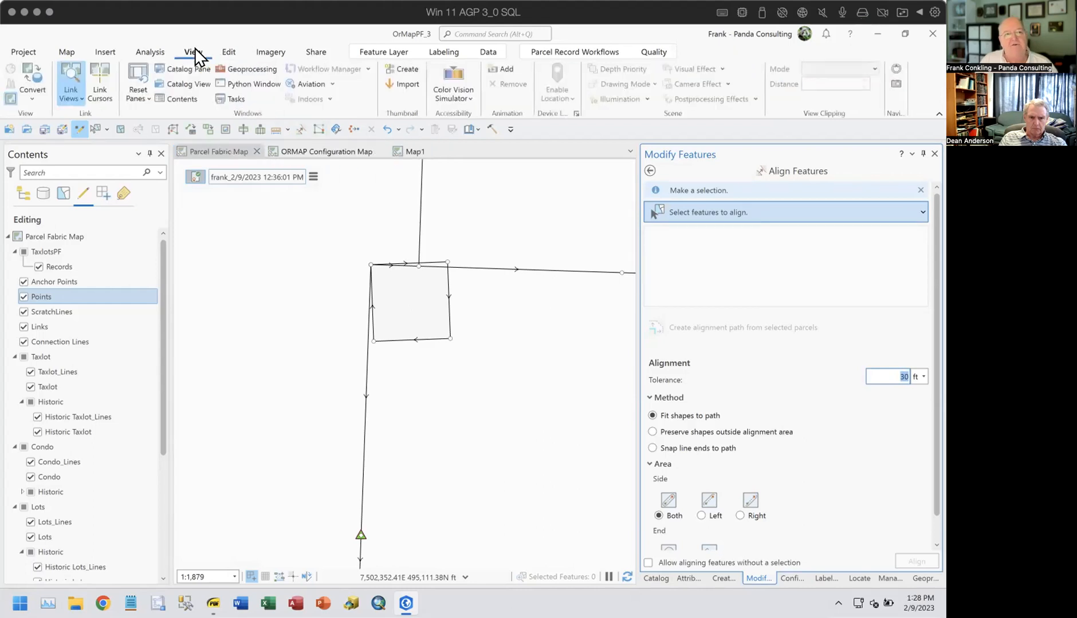
pyautogui.click(80, 97)
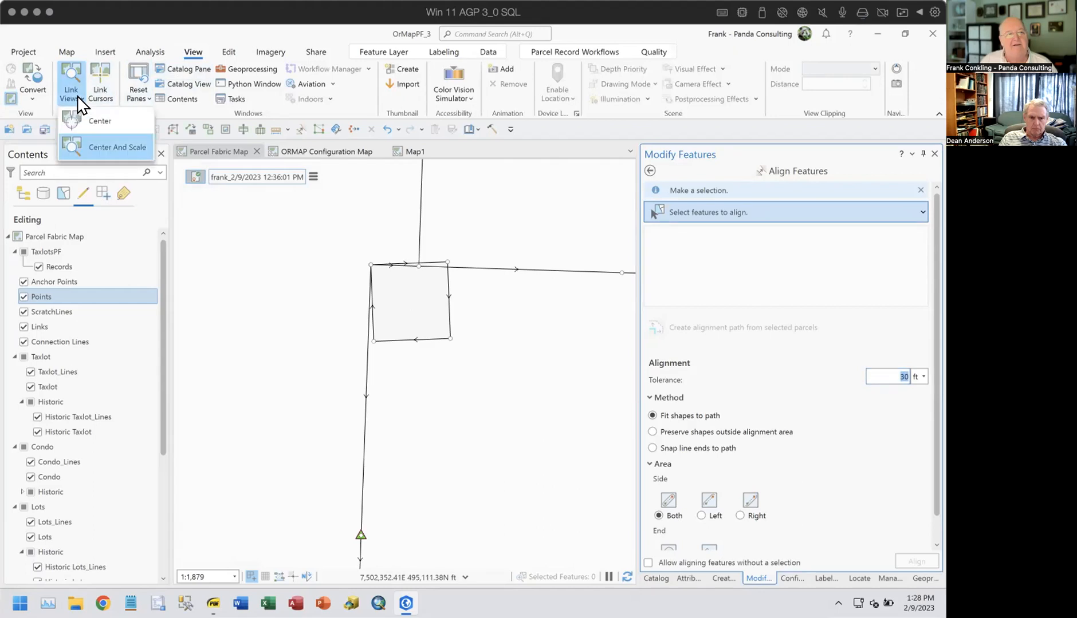
pyautogui.click(90, 145)
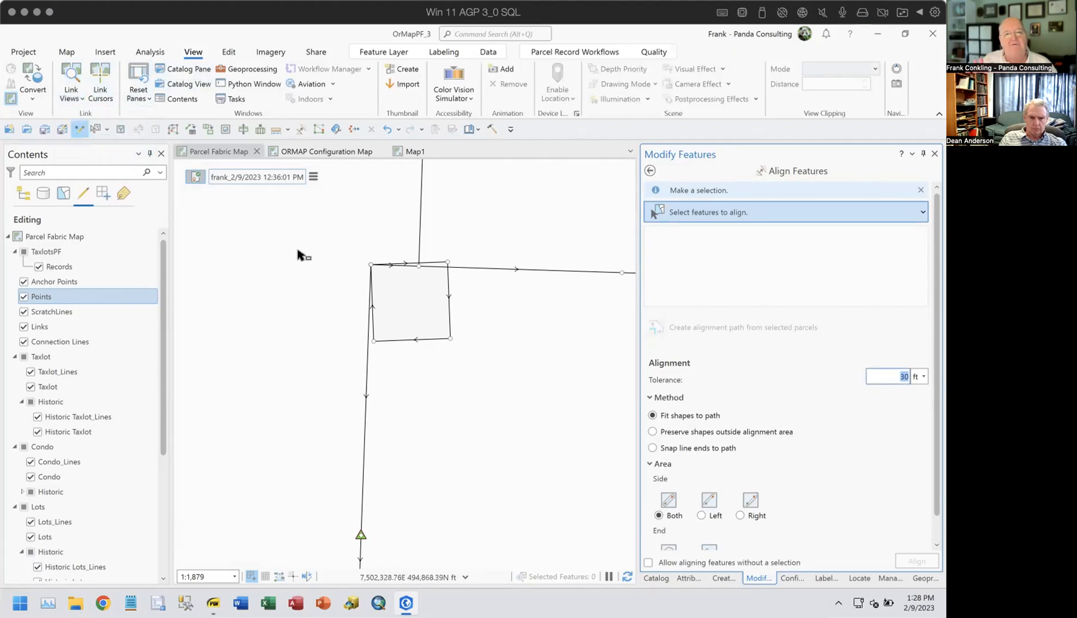
# Step: Return to Map1 and turn off the labels of the Taxlot_Lines layer
pyautogui.click(408, 152)
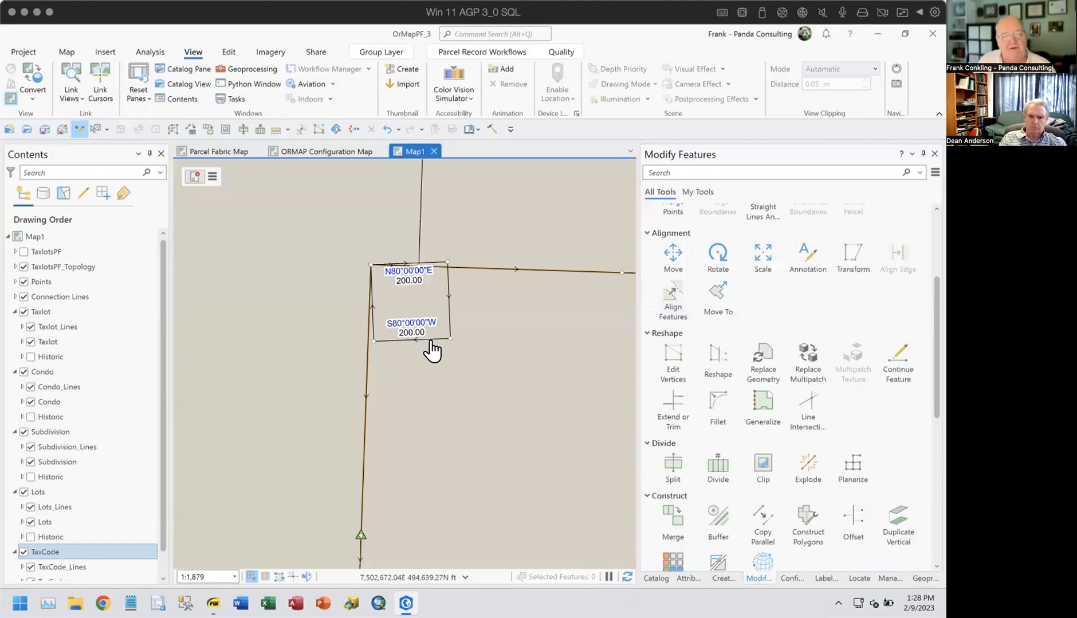
pyautogui.moveTo(467, 365); pyautogui.dragTo(383, 351)
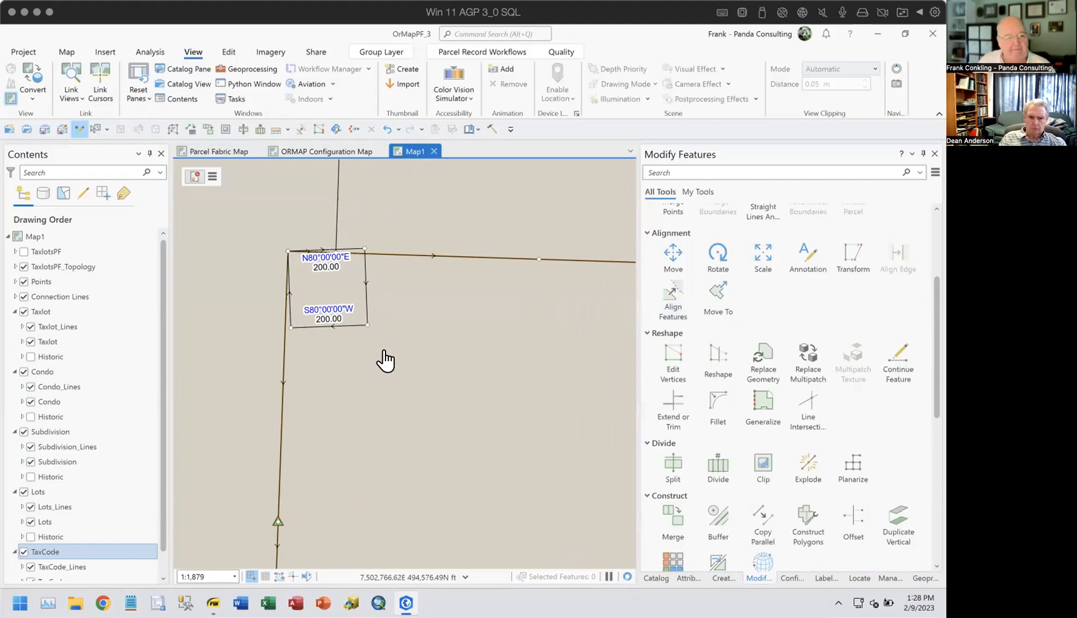
pyautogui.scroll(-2, 384, 361)
pyautogui.scroll(2, 392, 383)
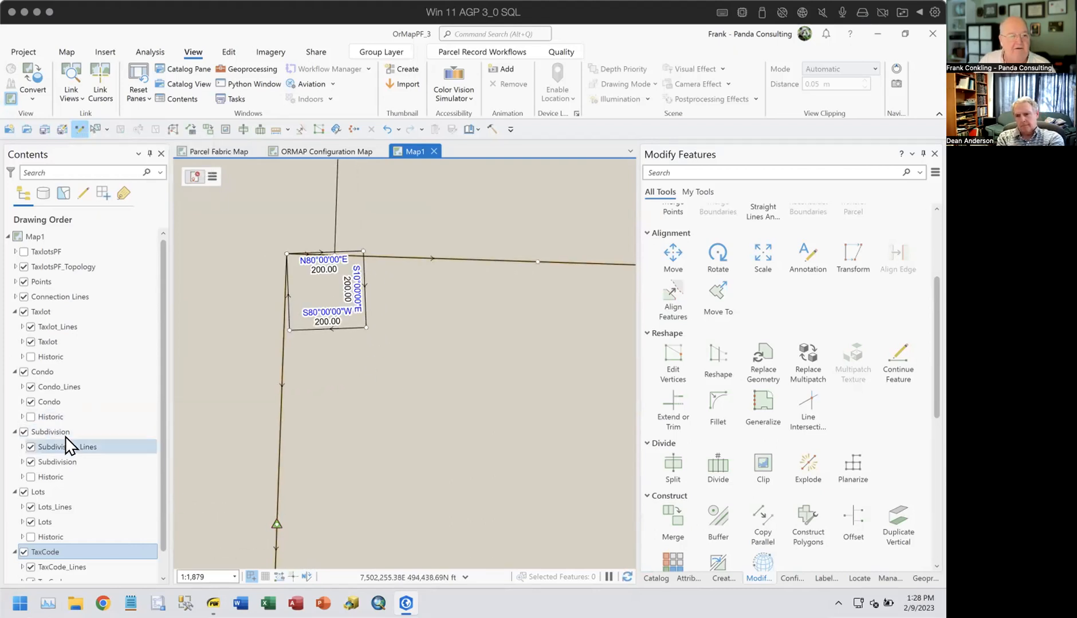
pyautogui.rightClick(52, 326)
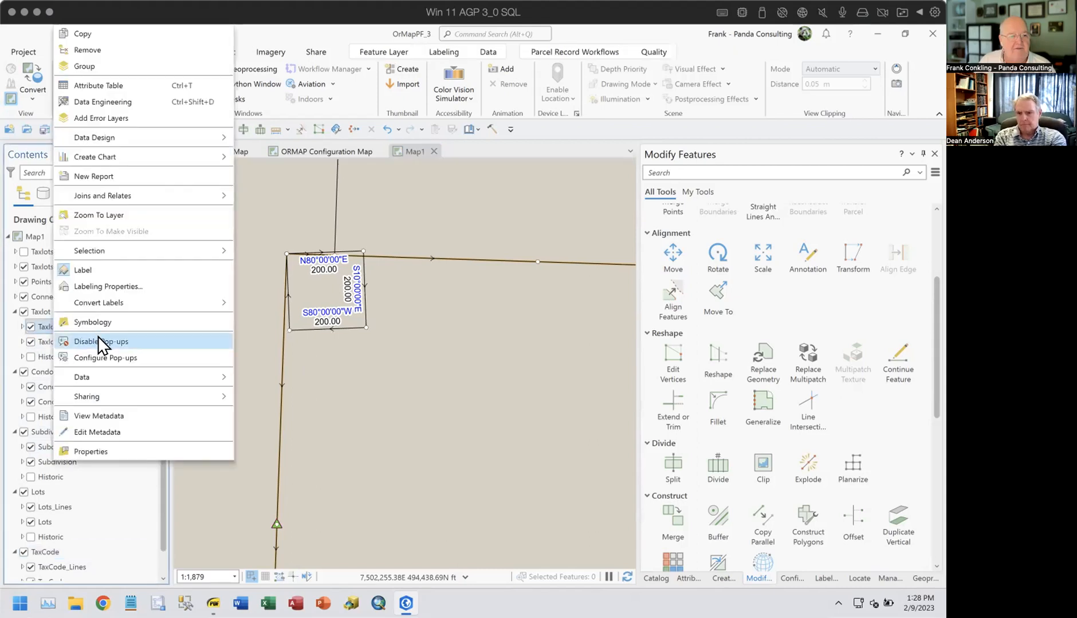
pyautogui.click(86, 269)
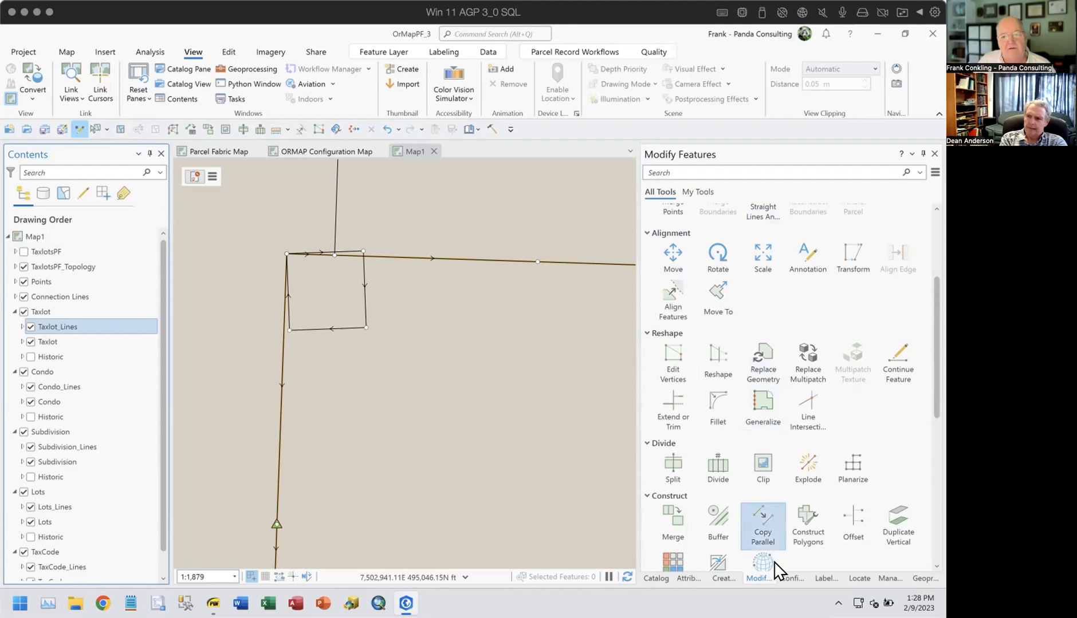
# Step: In Map1, allow Align Features without a selection, draw a path from the parcel's northwest corner to the next boundary point east, and try aligning
pyautogui.click(675, 294)
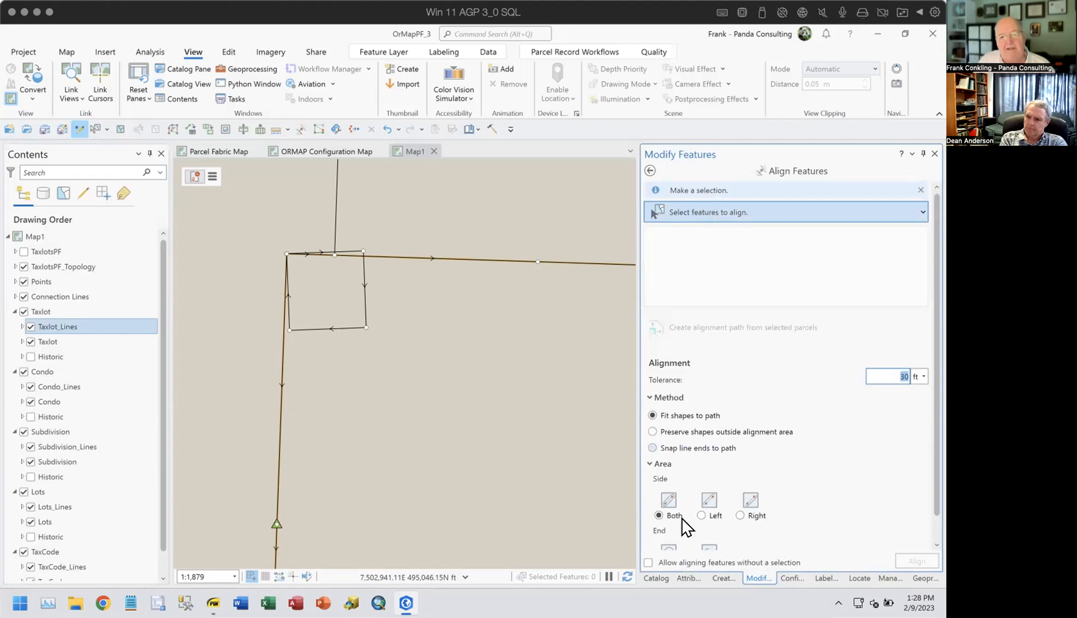
pyautogui.click(653, 563)
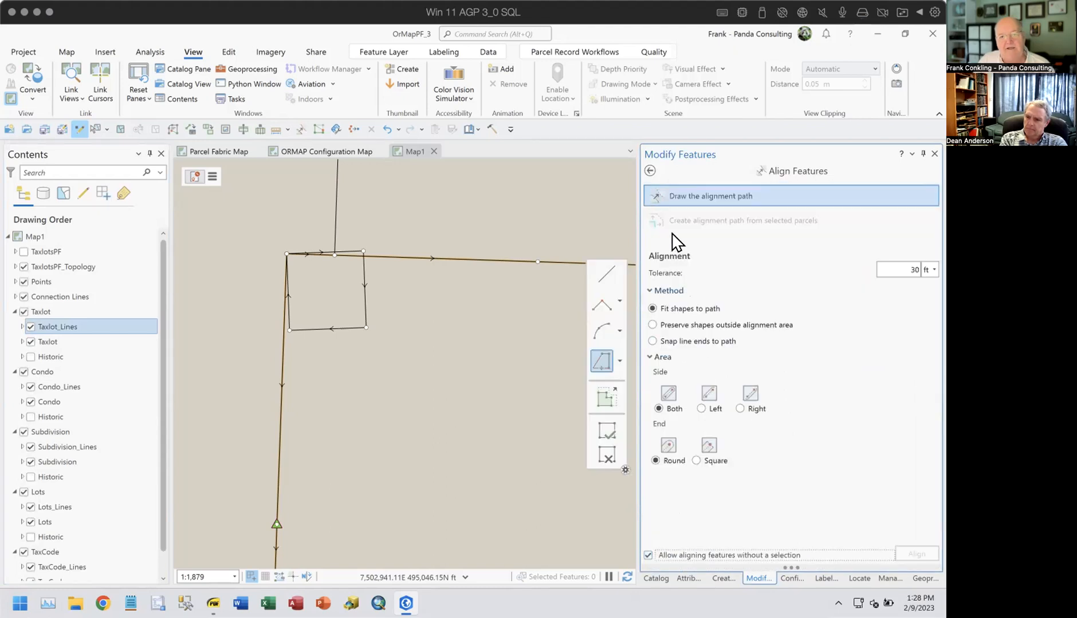
pyautogui.click(602, 276)
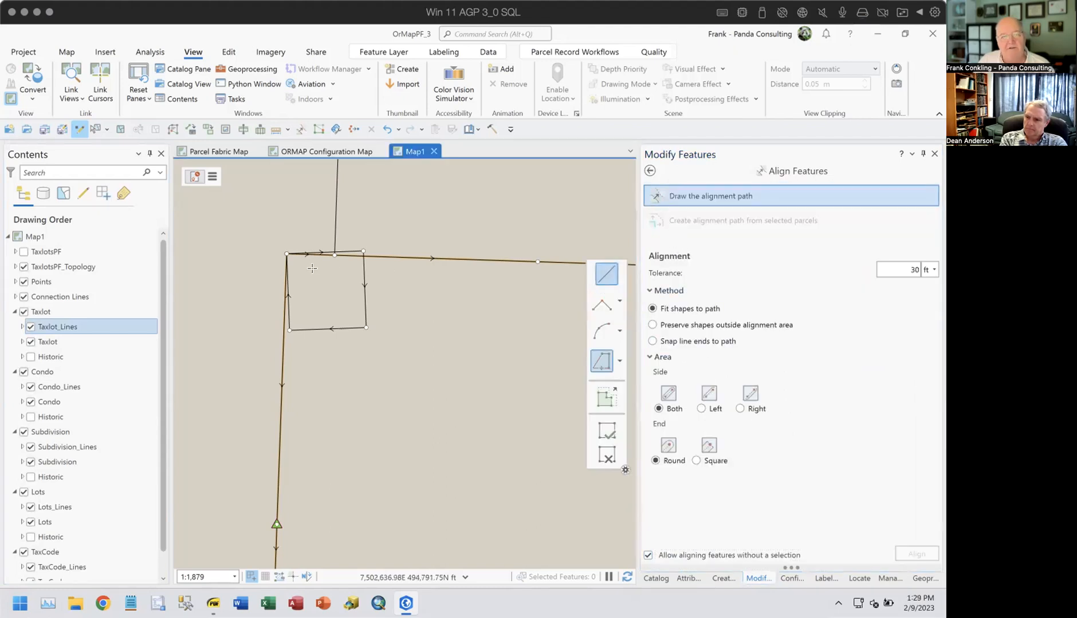
pyautogui.click(284, 253)
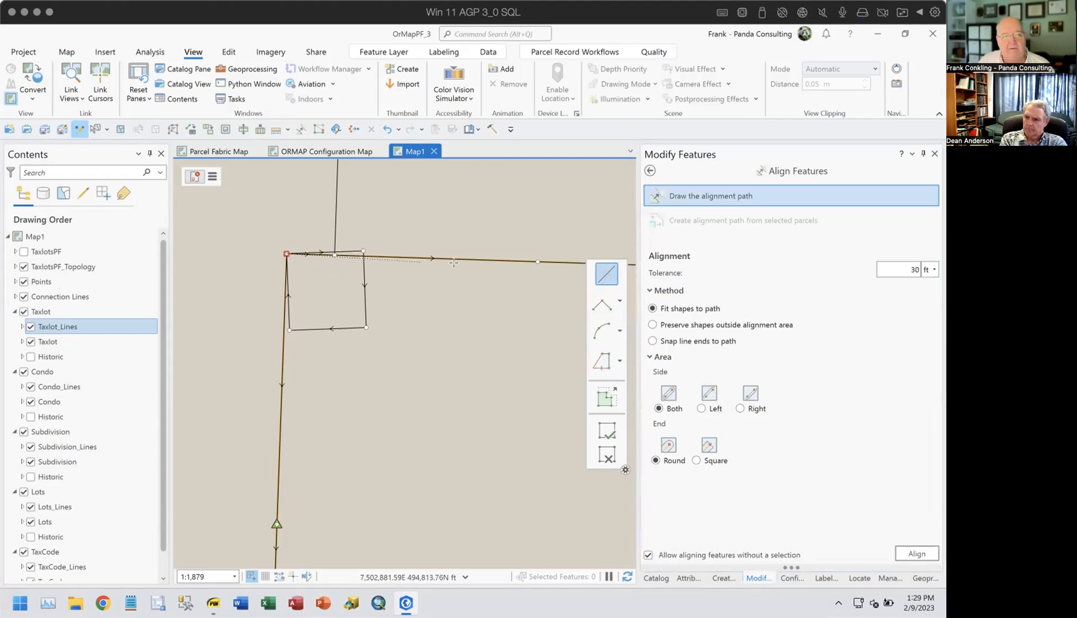
pyautogui.doubleClick(538, 261)
pyautogui.click(918, 554)
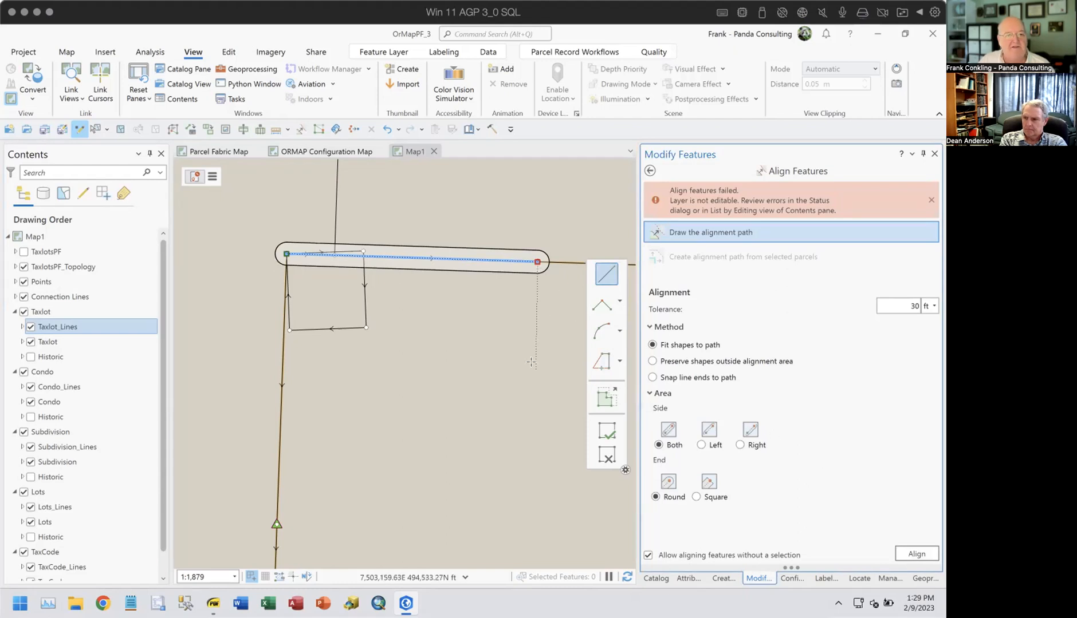
# Step: Cancel the alignment path sketch and clear the selection of the large taxlot
pyautogui.click(232, 53)
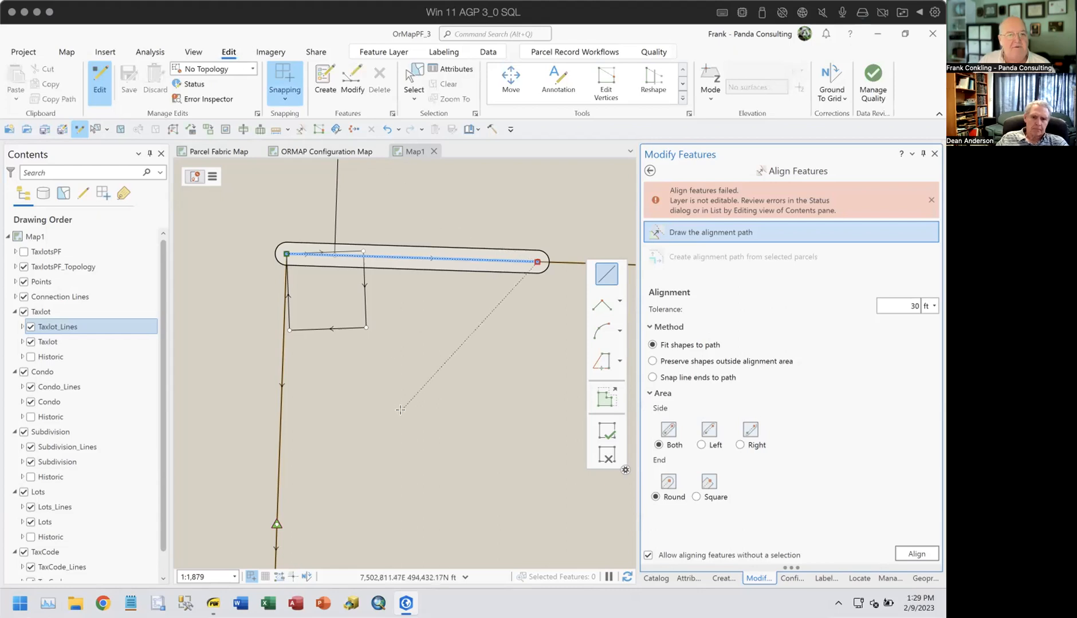
pyautogui.scroll(-2, 401, 417)
pyautogui.moveTo(399, 433); pyautogui.dragTo(335, 336)
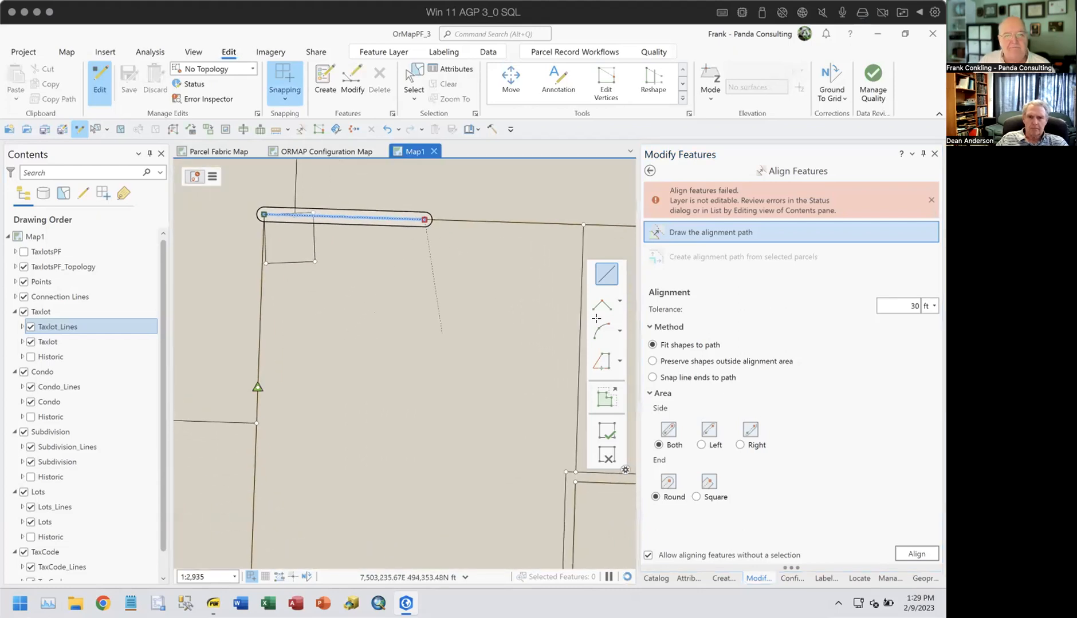
pyautogui.click(606, 453)
pyautogui.moveTo(483, 392); pyautogui.dragTo(415, 385)
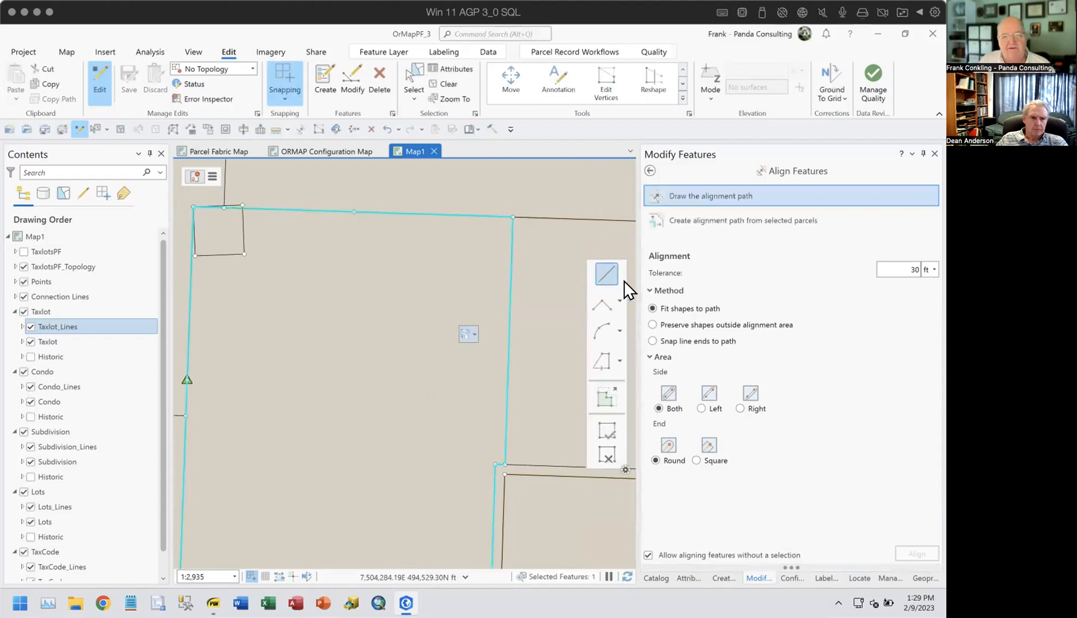
pyautogui.click(447, 85)
# Step: Draw a diagonal test alignment path across the large taxlot's east boundary and align the features
pyautogui.click(664, 201)
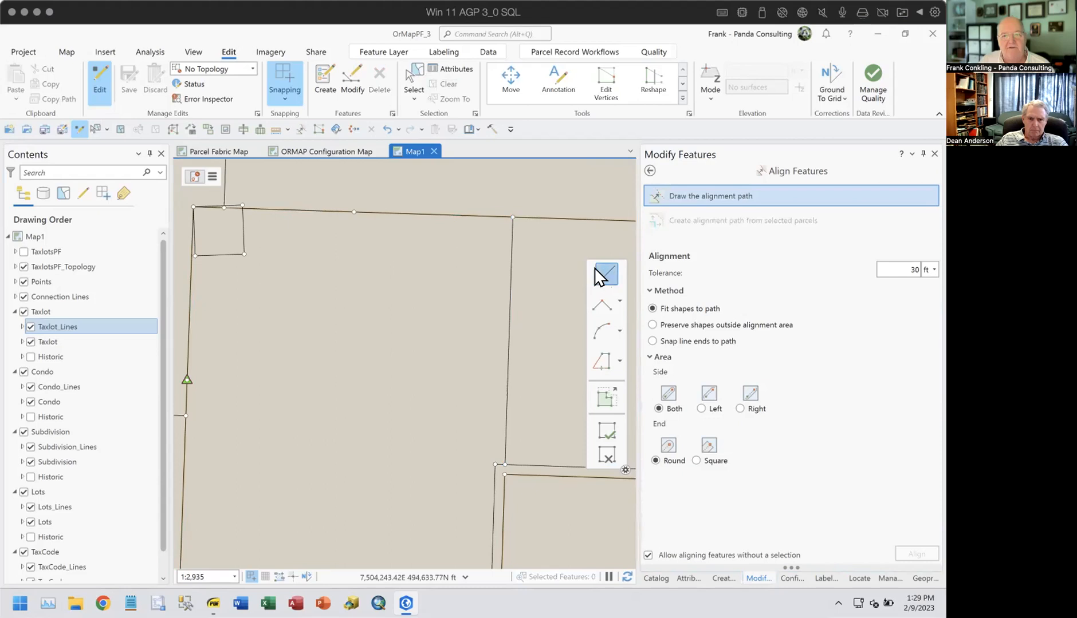
pyautogui.doubleClick(554, 235)
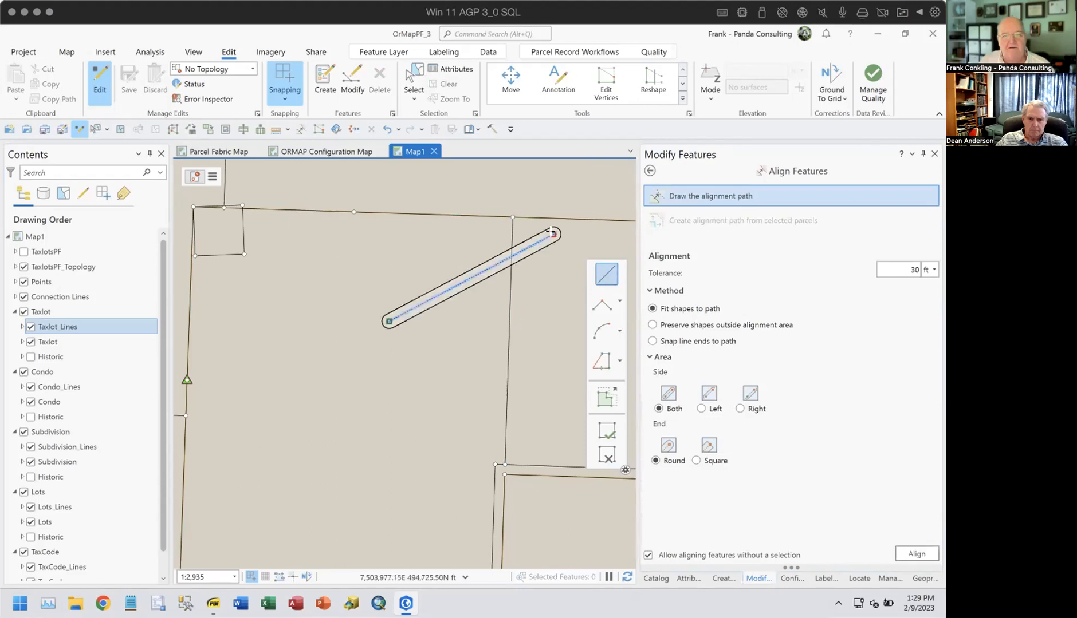
pyautogui.click(914, 554)
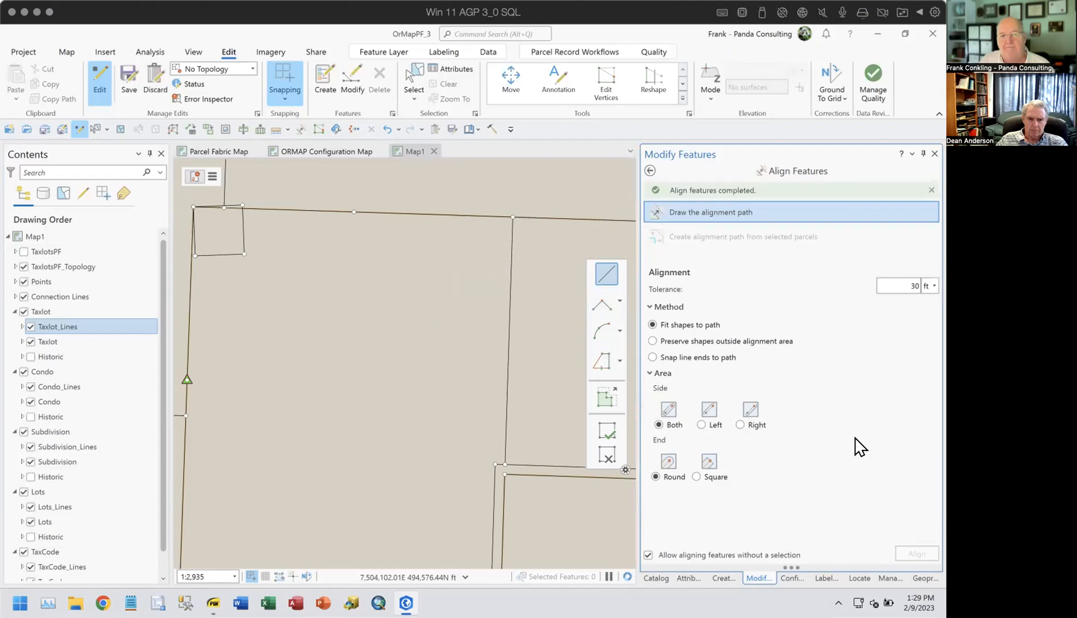
# Step: Try aligning features to a short north-south path drawn across the narrow strip near the large taxlot's corner, and discard the path
pyautogui.moveTo(304, 418)
pyautogui.mouseDown()
pyautogui.moveTo(371, 498)
pyautogui.moveTo(356, 497)
pyautogui.moveTo(309, 429)
pyautogui.mouseUp()
pyautogui.moveTo(372, 504); pyautogui.dragTo(312, 414)
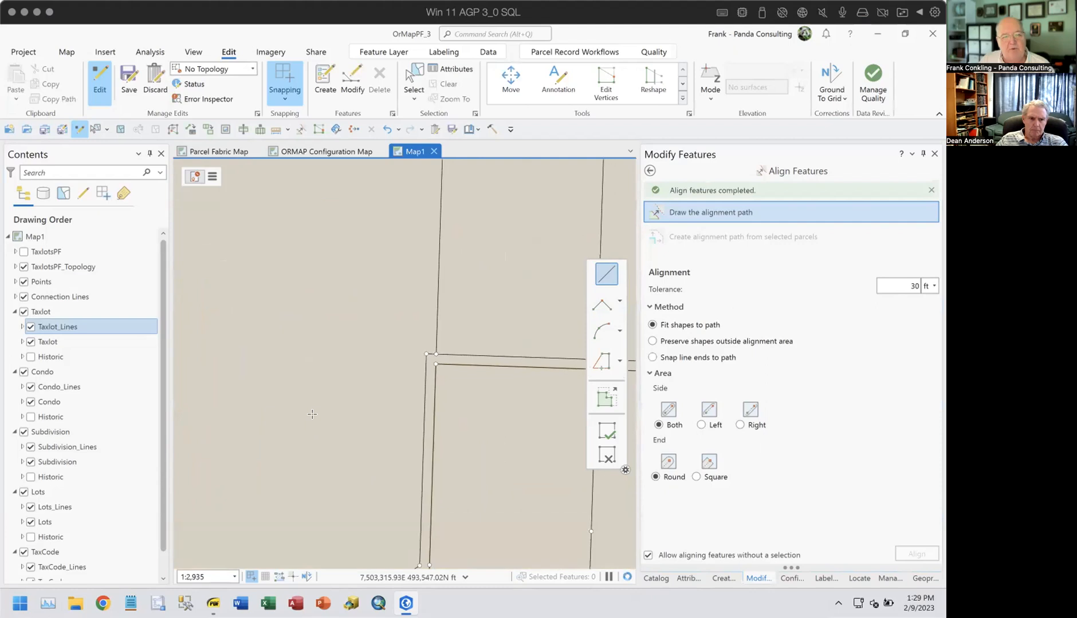
pyautogui.scroll(3, 438, 547)
pyautogui.scroll(-3, 440, 544)
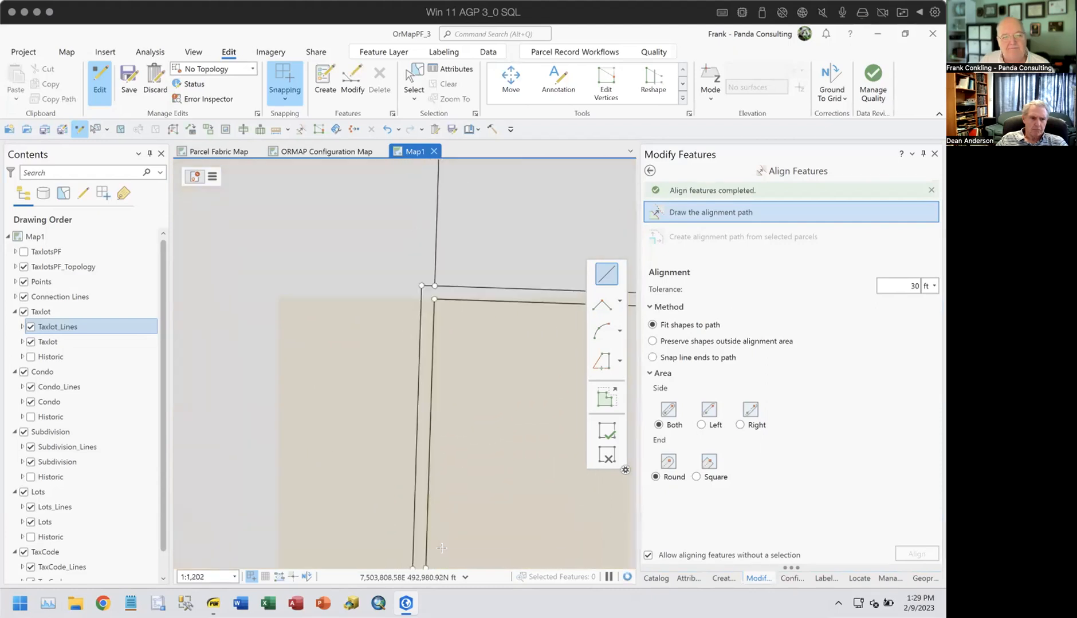
pyautogui.click(435, 414)
pyautogui.doubleClick(437, 307)
pyautogui.click(901, 554)
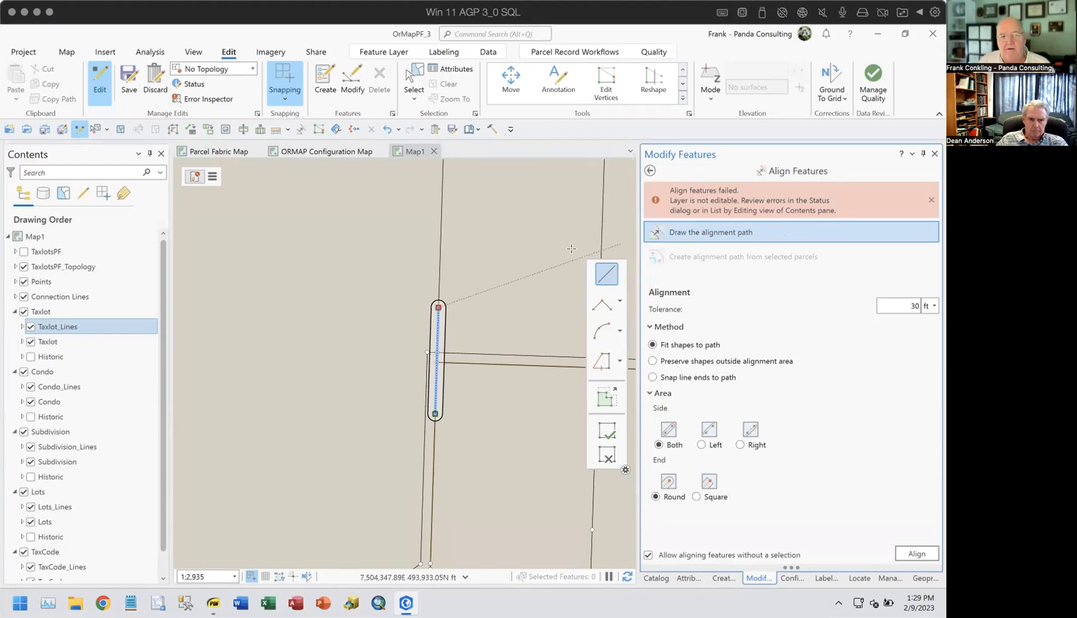
pyautogui.click(607, 456)
# Step: Draw an alignment path westward along the narrow horizontal strip's north boundary, from its east end to its west end, and align the features
pyautogui.moveTo(512, 450); pyautogui.dragTo(337, 423)
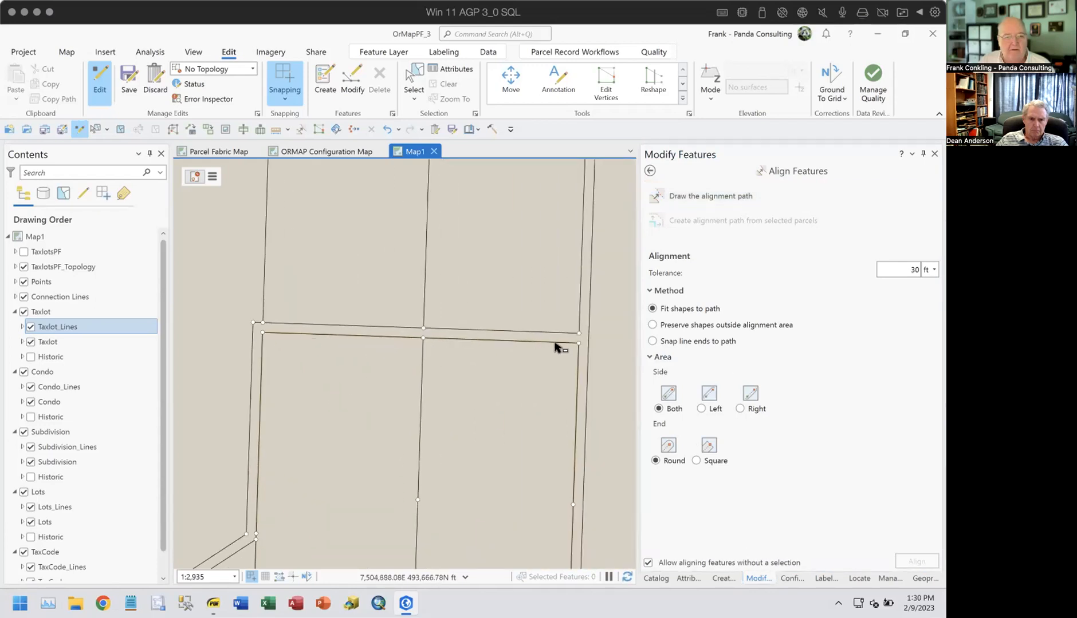
pyautogui.click(697, 199)
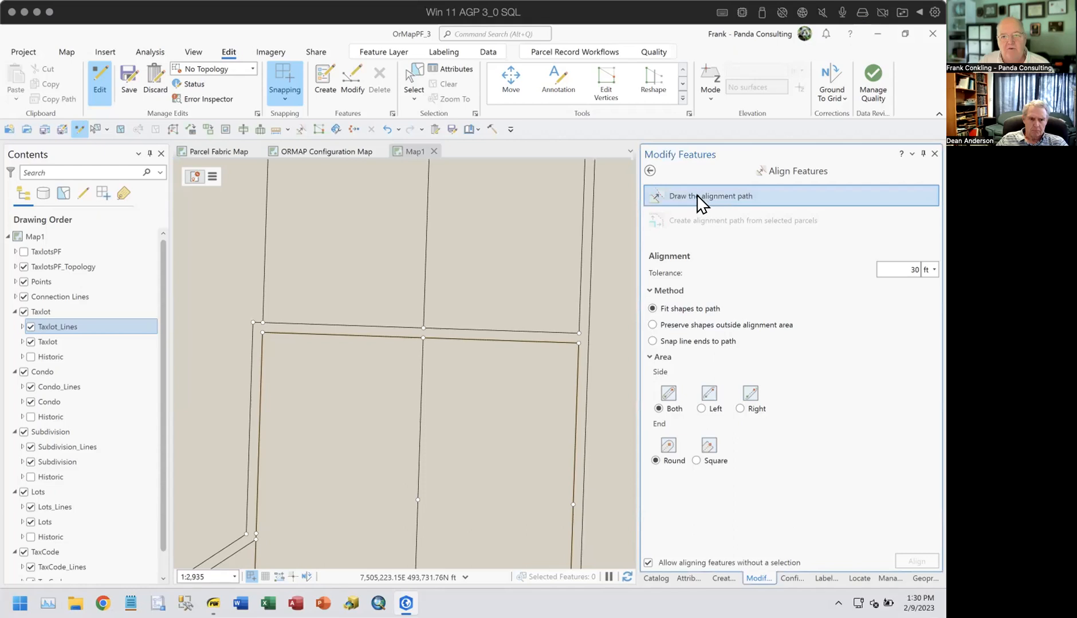
pyautogui.click(577, 331)
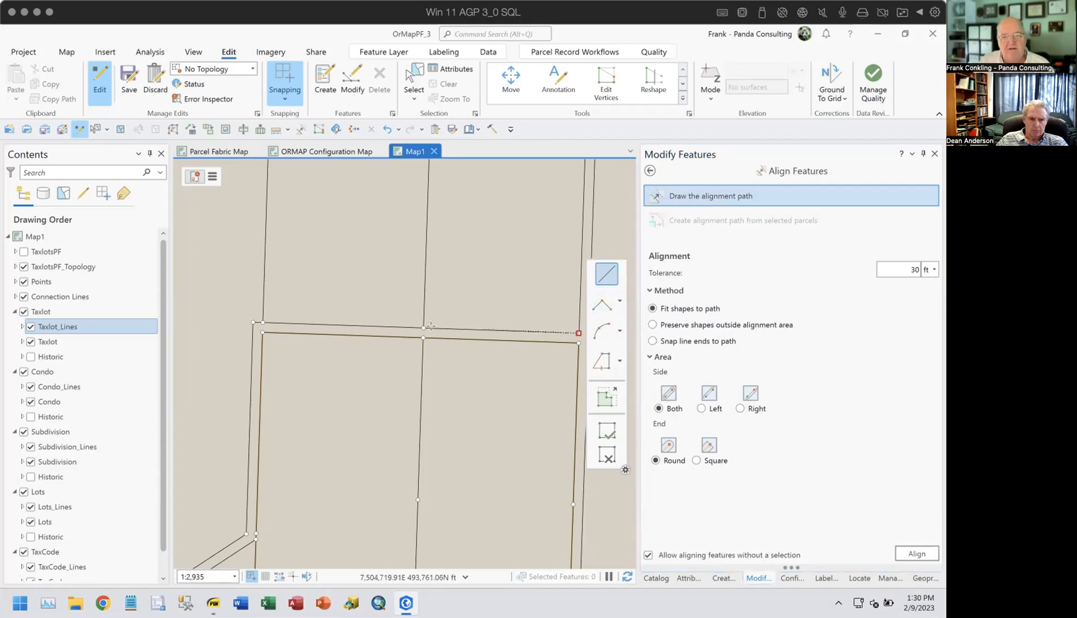
pyautogui.click(260, 322)
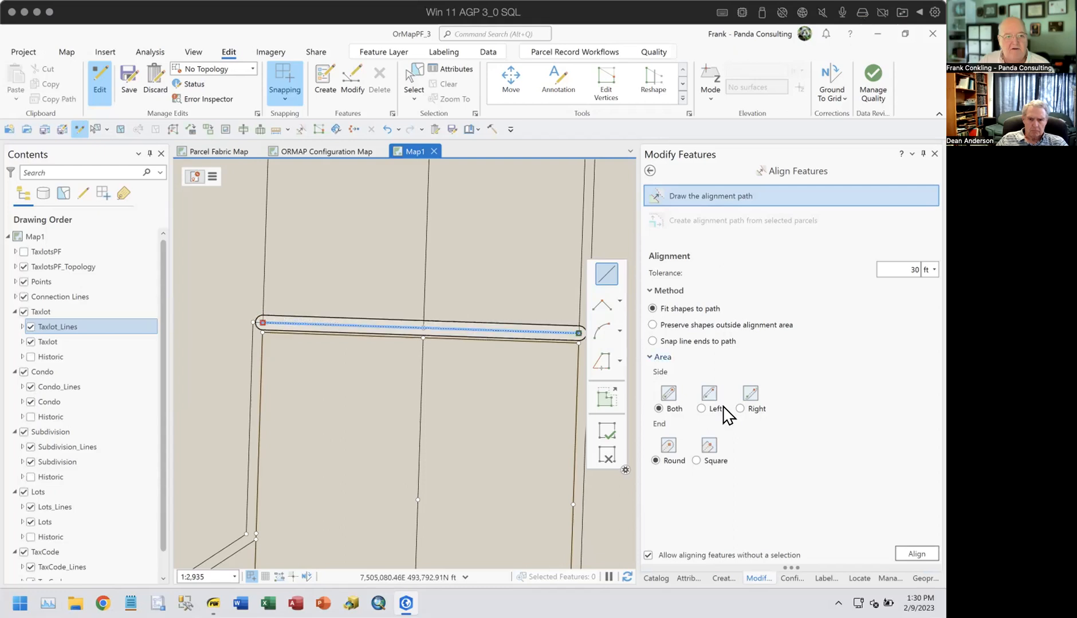
pyautogui.click(911, 554)
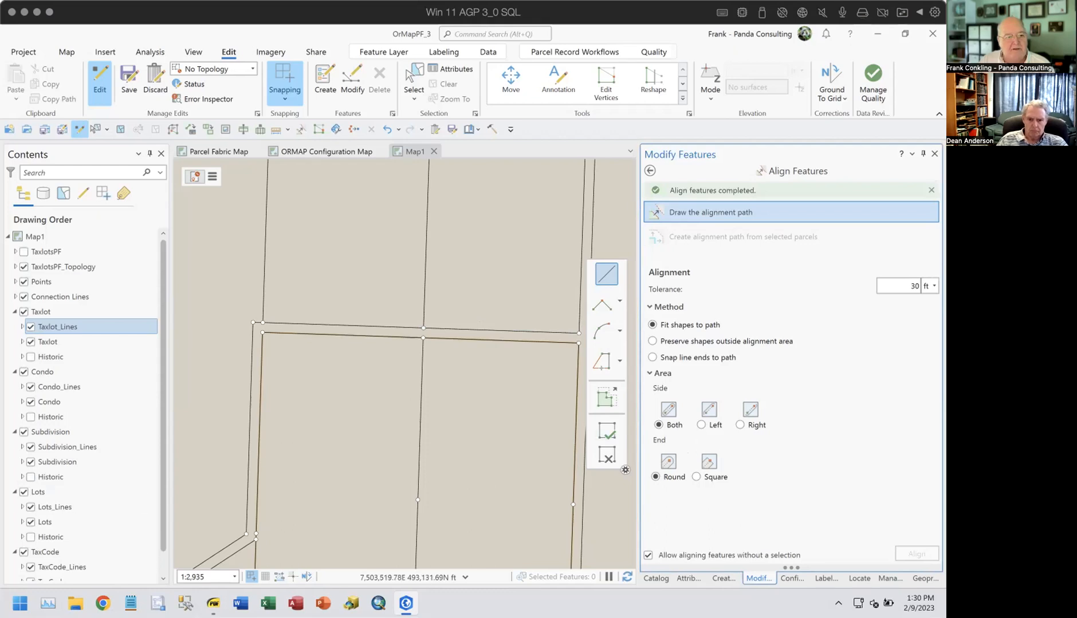
# Step: Turn off the Subdivision, Condo, Lots and TaxCode group layers in Map1, leaving the Taxlot group visible
pyautogui.click(24, 431)
pyautogui.click(24, 372)
pyautogui.click(24, 492)
pyautogui.click(24, 552)
# Step: Align features to a path from the small square parcel's northwest corner to the next boundary point east of the parcel
pyautogui.moveTo(358, 323); pyautogui.dragTo(423, 468)
pyautogui.moveTo(311, 341); pyautogui.dragTo(483, 388)
pyautogui.moveTo(384, 389); pyautogui.dragTo(473, 407)
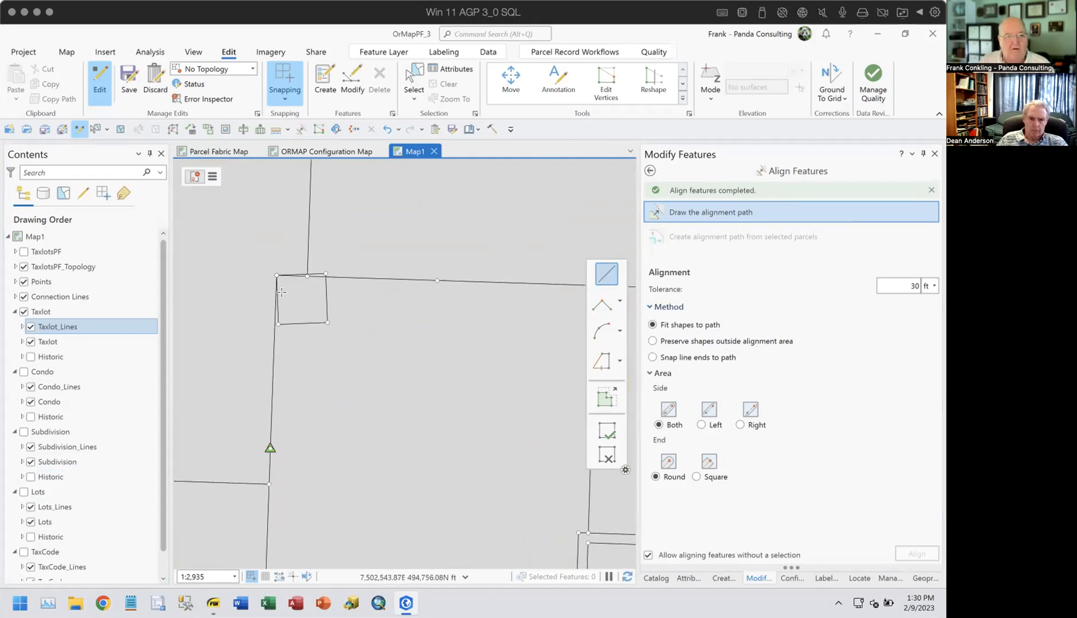
pyautogui.click(276, 275)
pyautogui.click(436, 279)
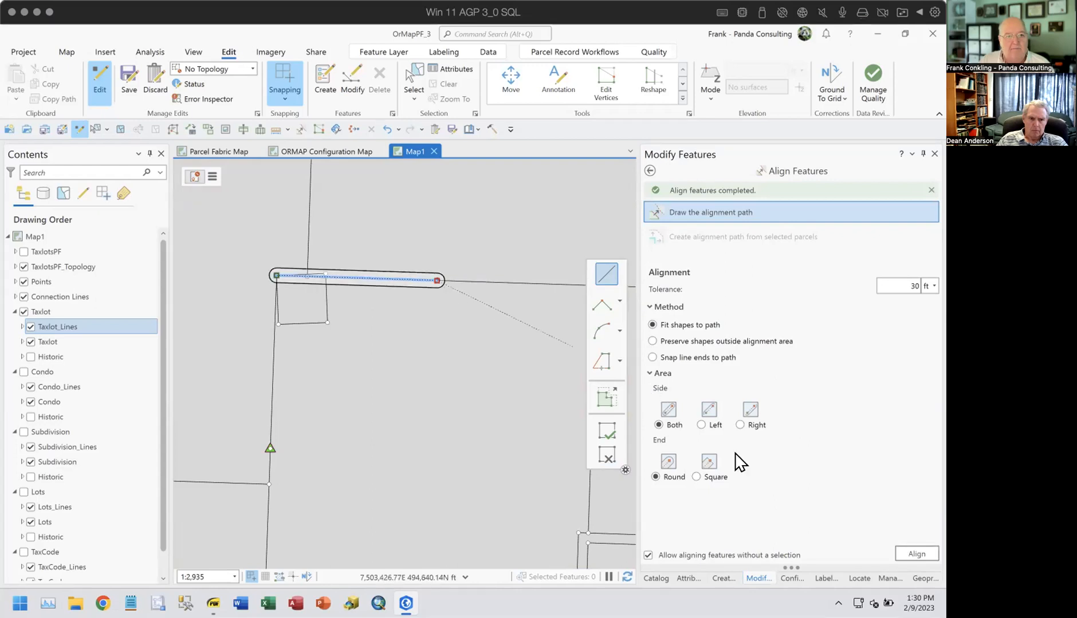
pyautogui.click(915, 554)
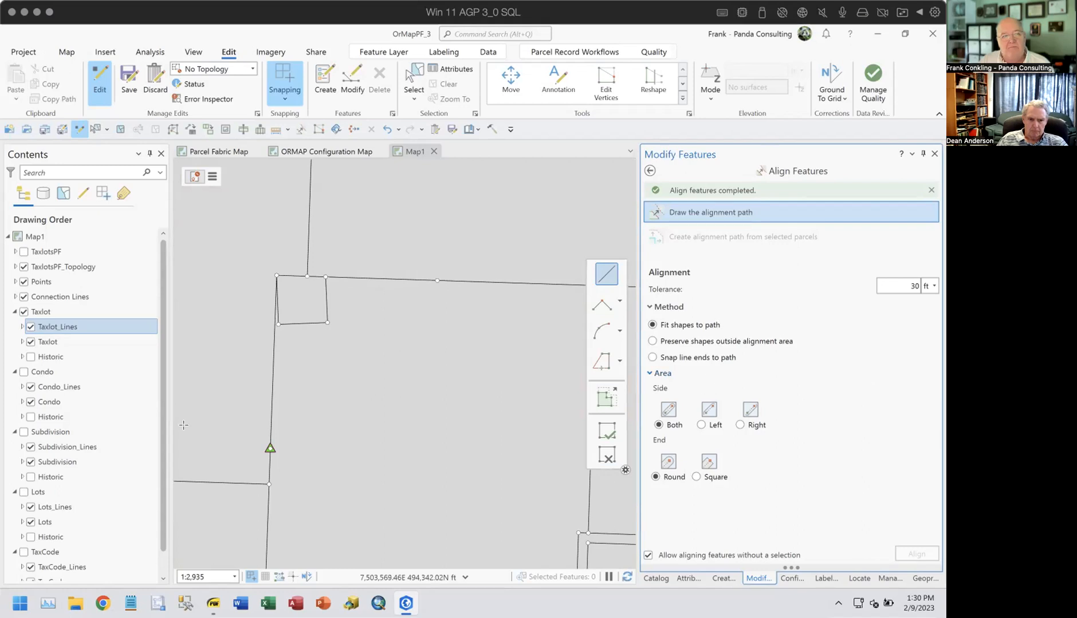
# Step: Undo the alignment of the small square parcel's north boundary
pyautogui.click(34, 370)
pyautogui.click(47, 431)
pyautogui.click(36, 491)
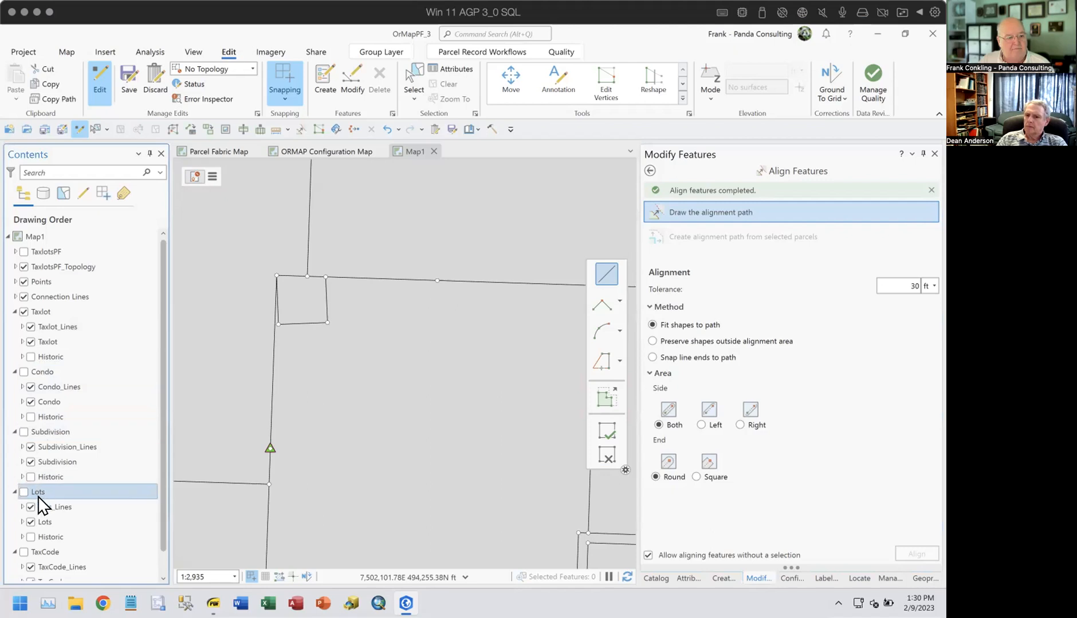
pyautogui.click(35, 553)
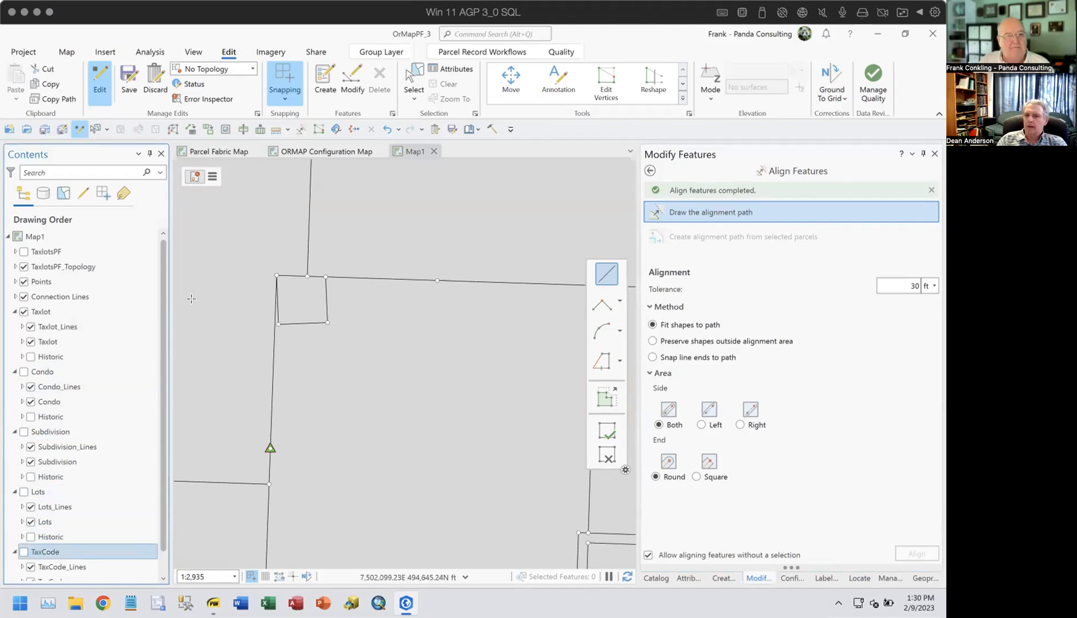
pyautogui.click(387, 130)
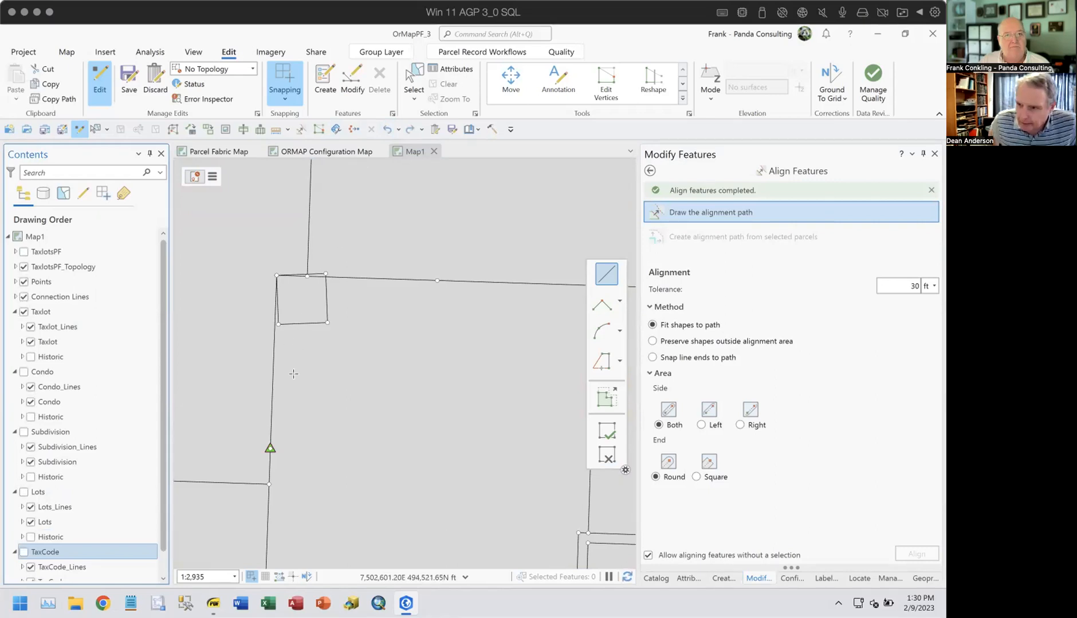
# Step: Turn on the Condo group and align features to a line from the small parcel's northwest corner to just east of the parcel
pyautogui.scroll(3, 304, 396)
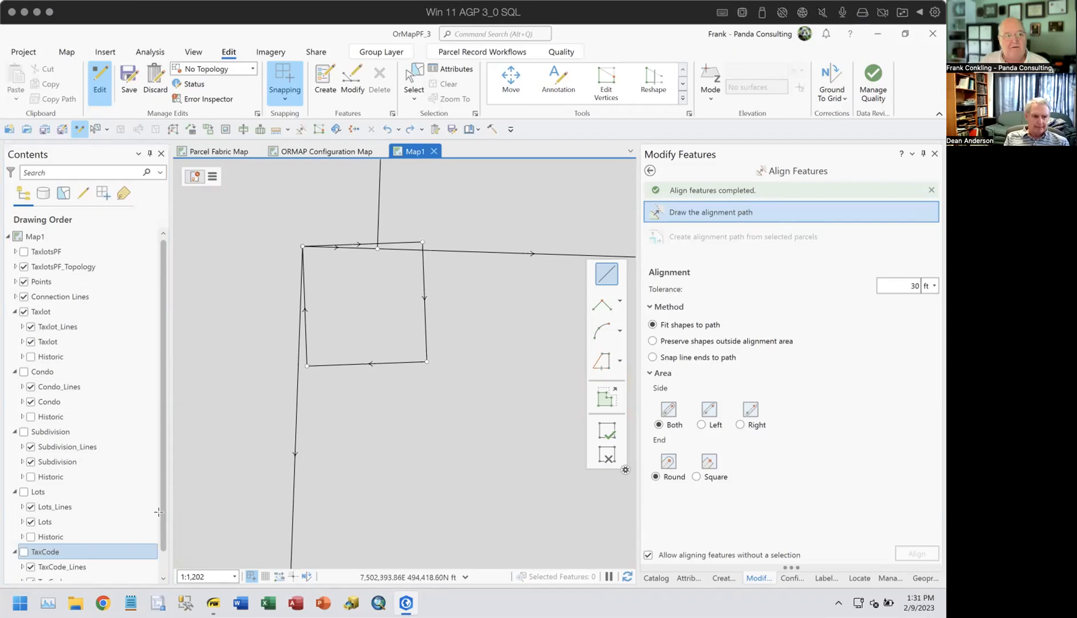
pyautogui.click(24, 372)
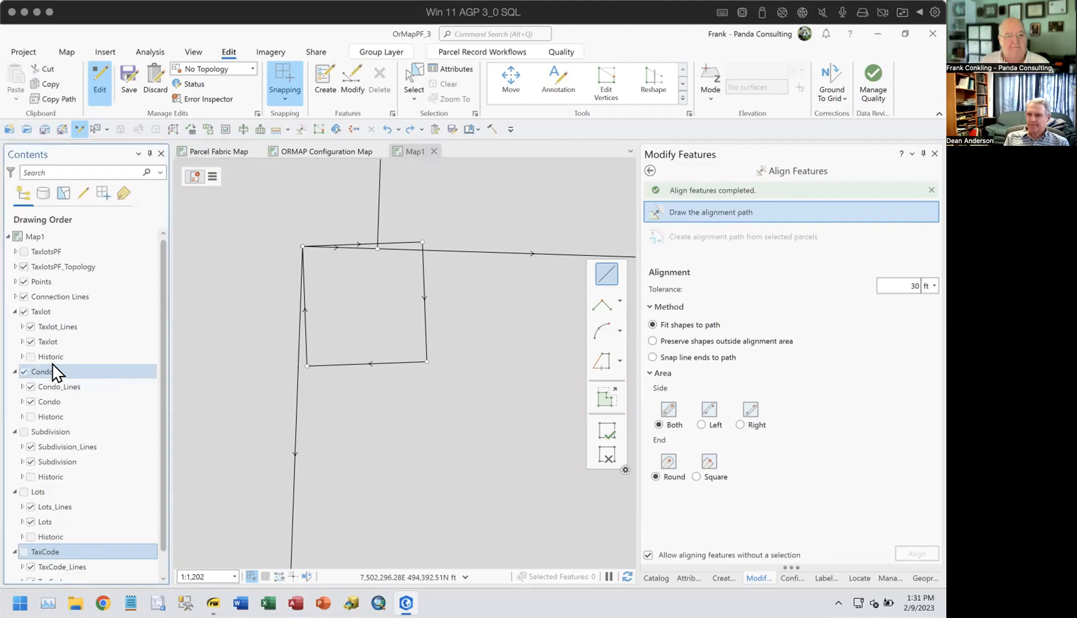
pyautogui.click(606, 277)
pyautogui.click(299, 245)
pyautogui.click(446, 250)
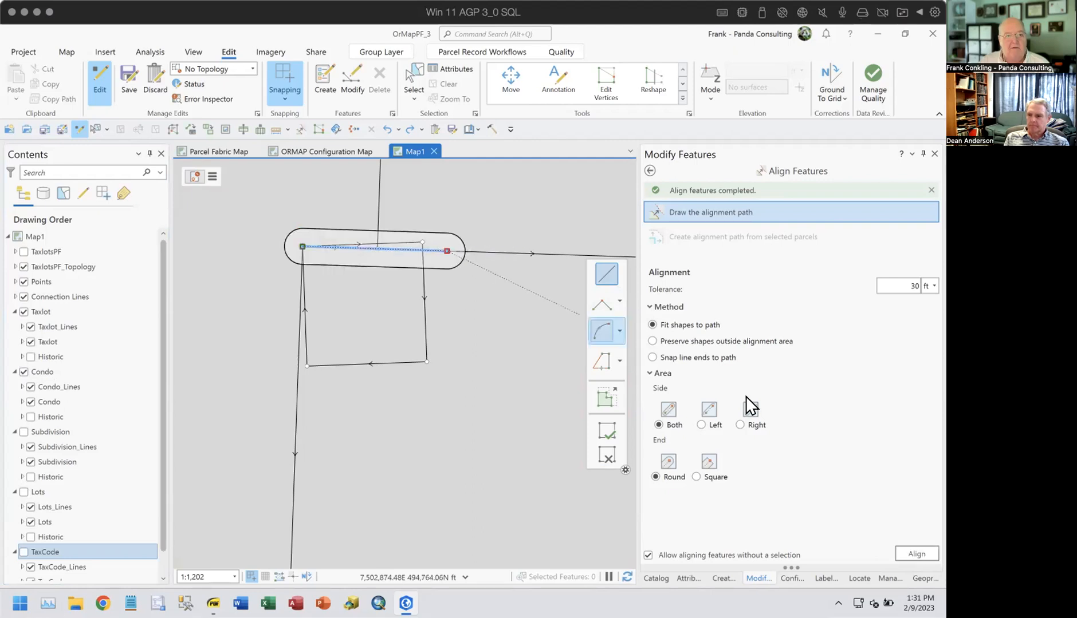
pyautogui.click(916, 551)
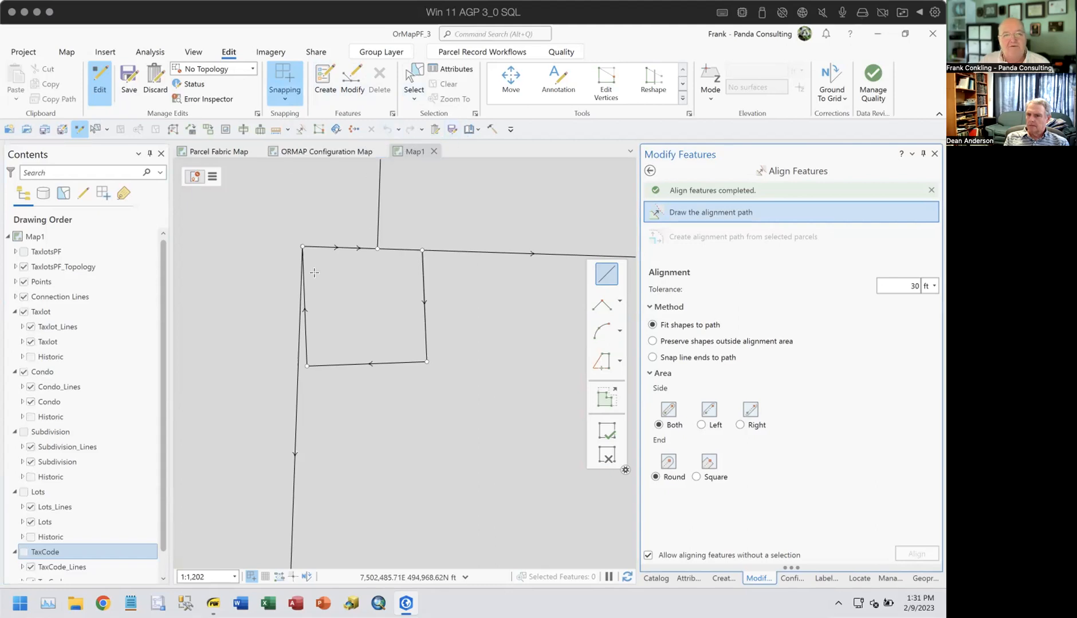
# Step: Turn on the Subdivision group, test the alignment along the small parcel's north boundary again, and undo it
pyautogui.click(23, 433)
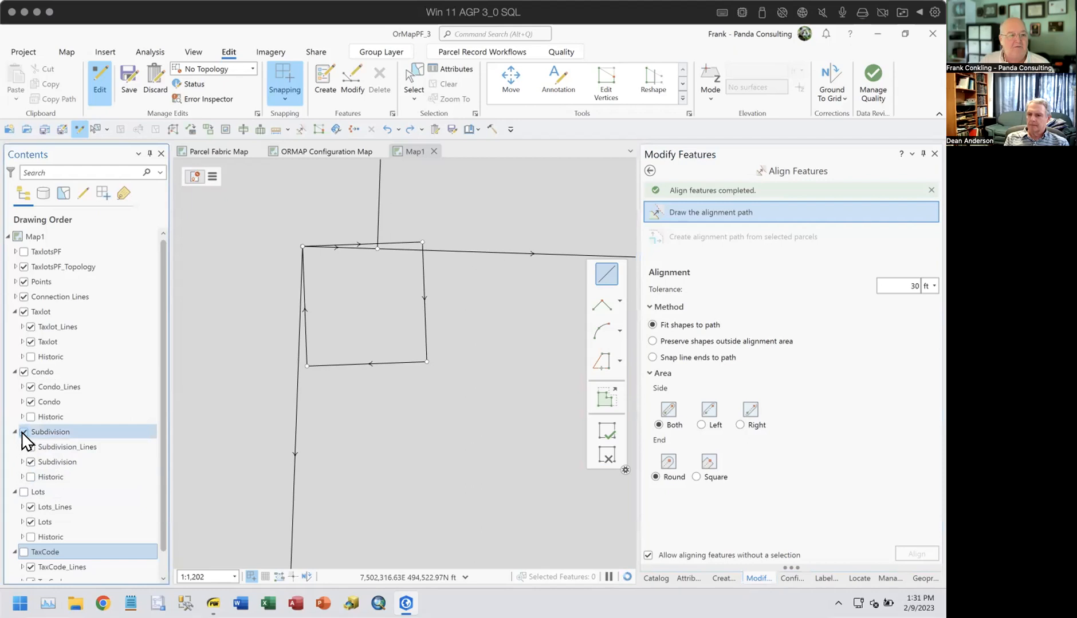
pyautogui.click(298, 245)
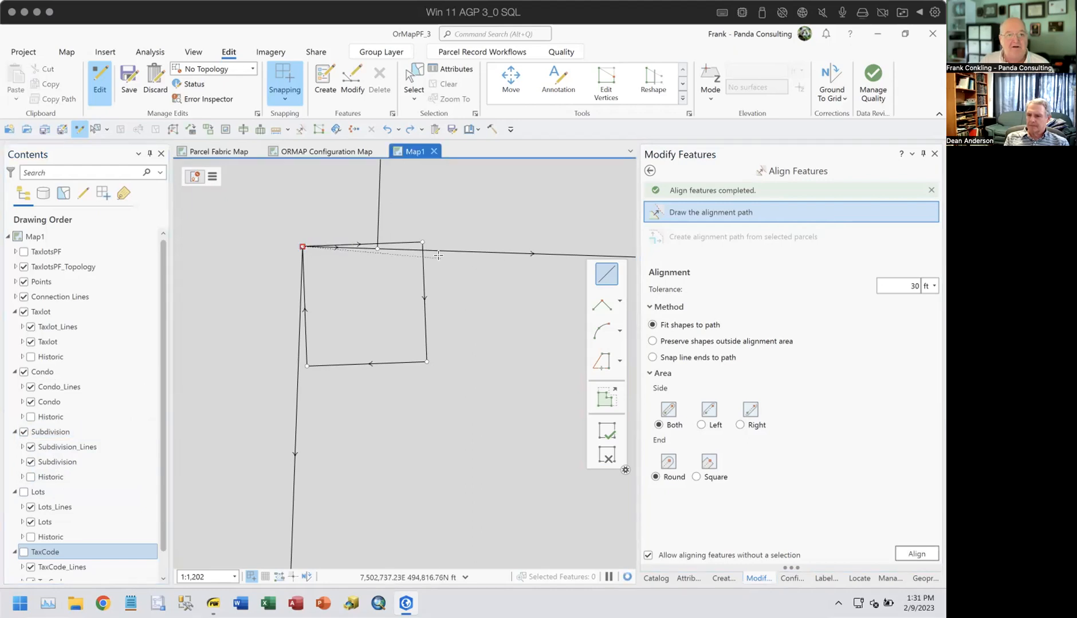
pyautogui.click(435, 251)
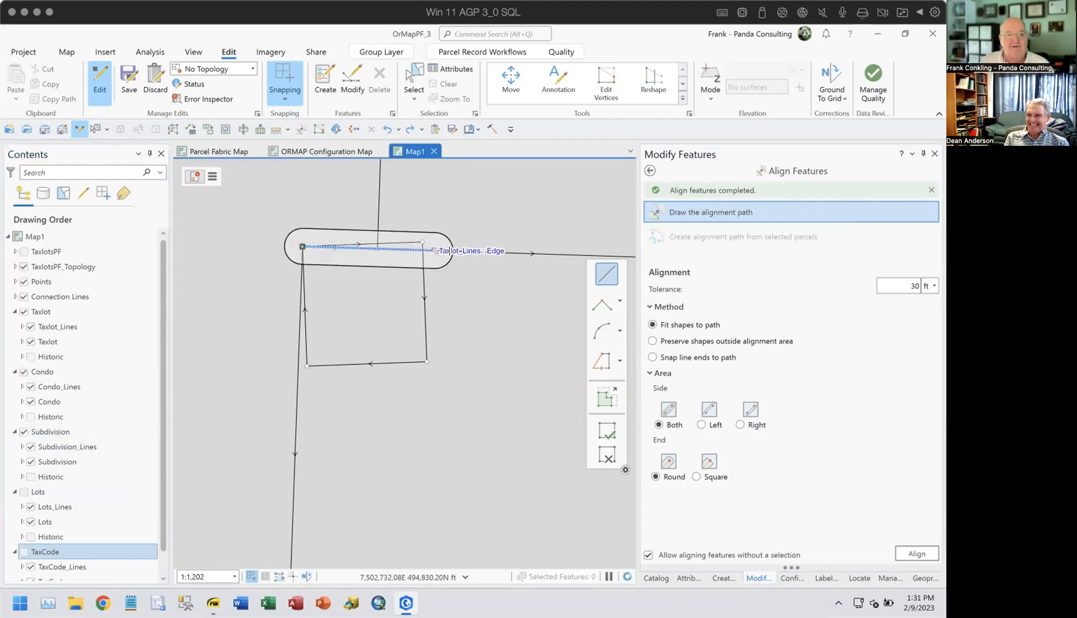
pyautogui.click(909, 553)
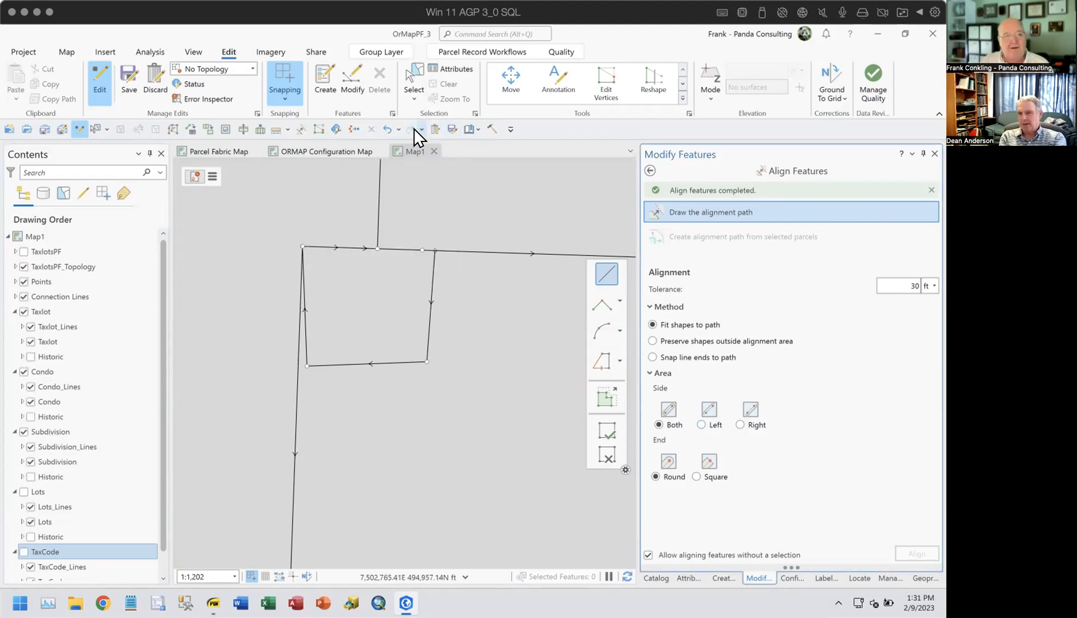
pyautogui.click(383, 132)
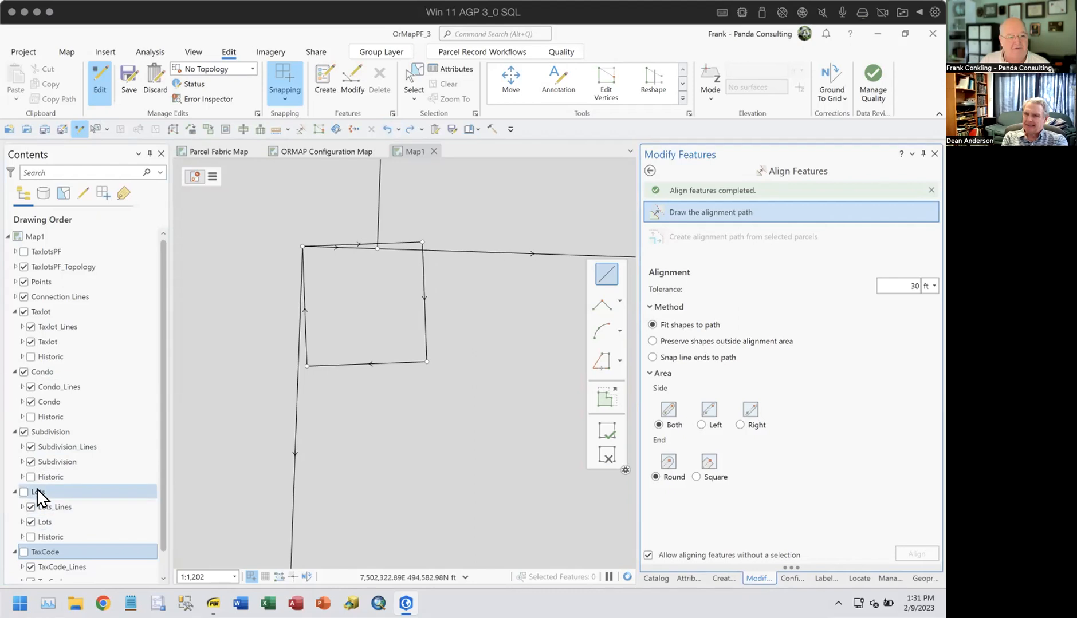
# Step: With the Lots group turned on, align features to a path from the small parcel's northwest corner to just past its northeast corner
pyautogui.click(302, 246)
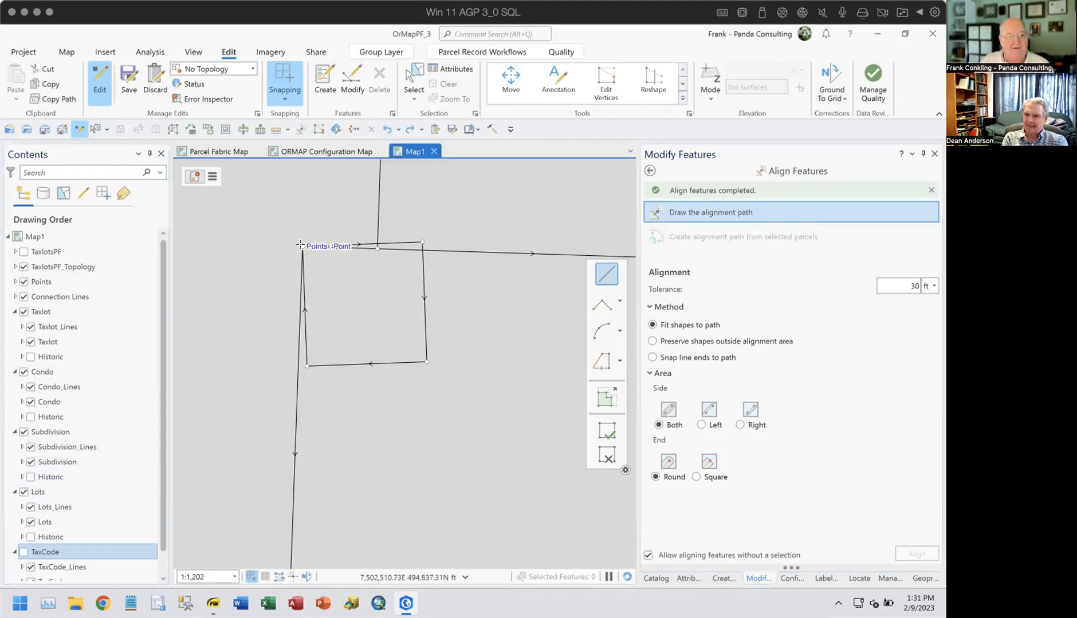
pyautogui.doubleClick(445, 247)
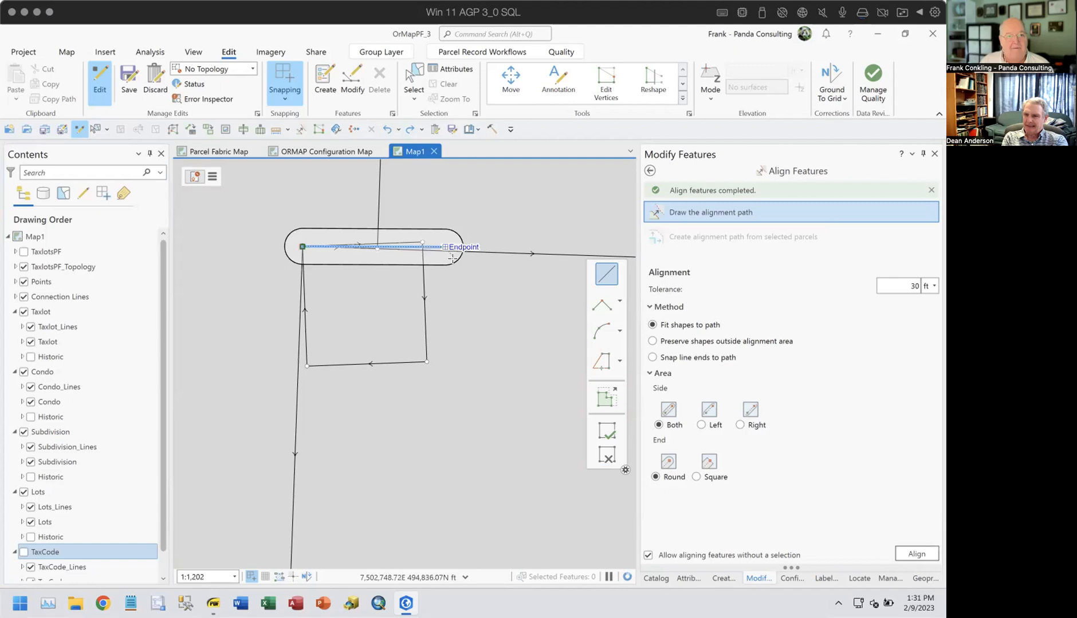
pyautogui.click(911, 554)
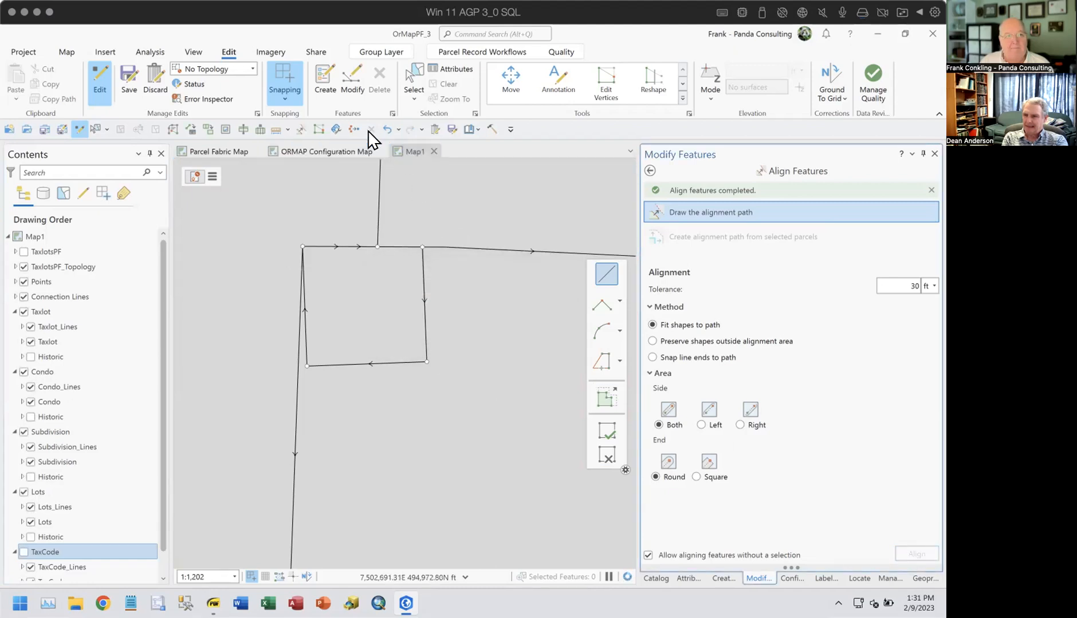
# Step: Turn on the TaxCode group and try aligning features to a path drawn along the small parcel's north boundary
pyautogui.scroll(-1, 57, 504)
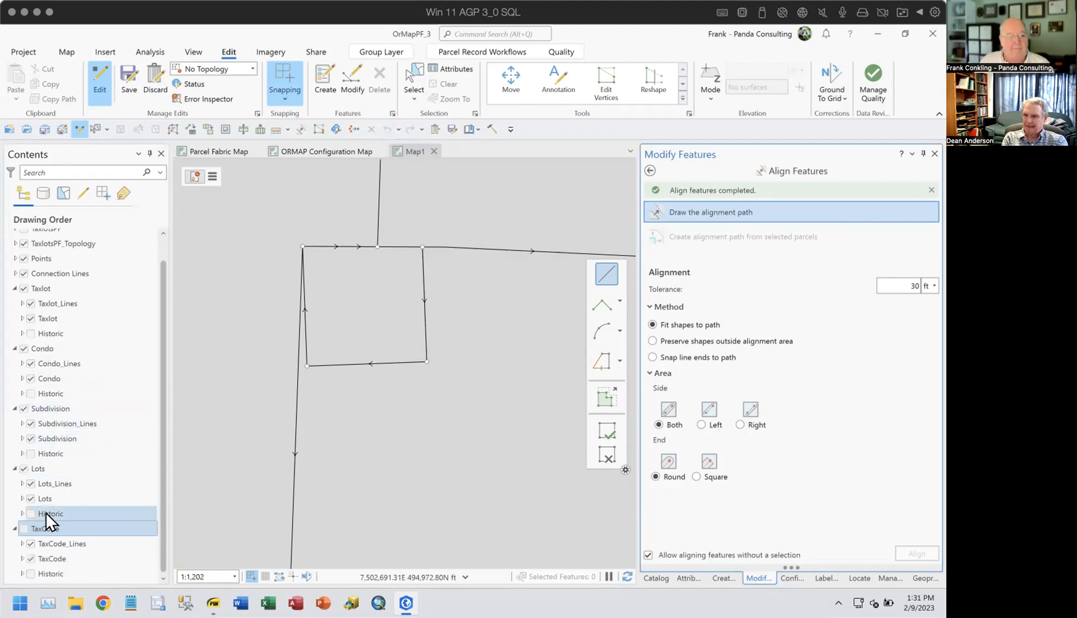
pyautogui.click(23, 529)
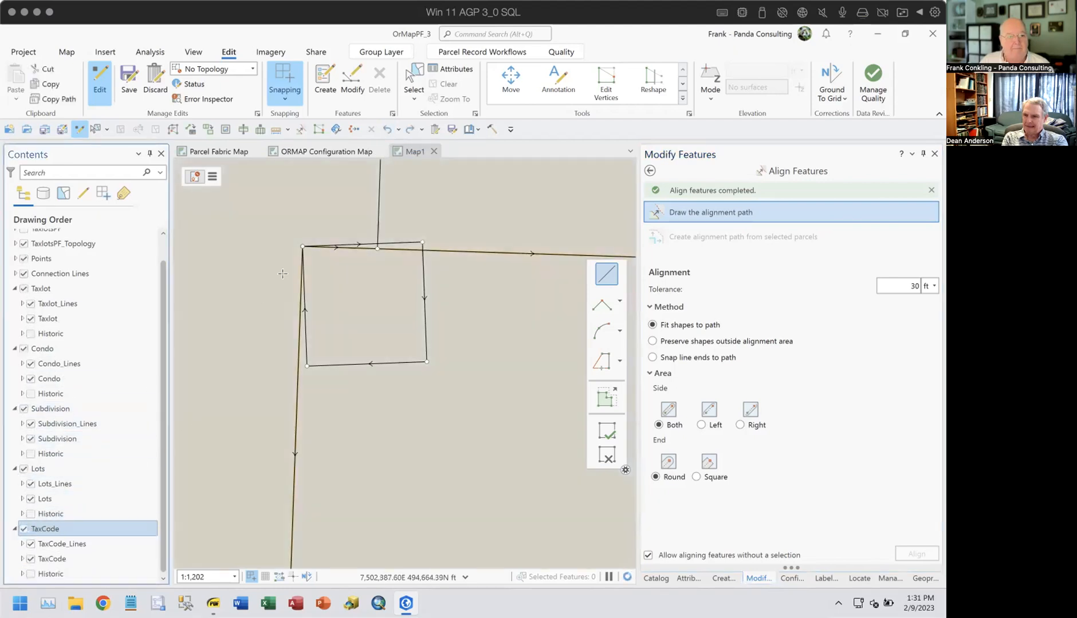
pyautogui.click(300, 245)
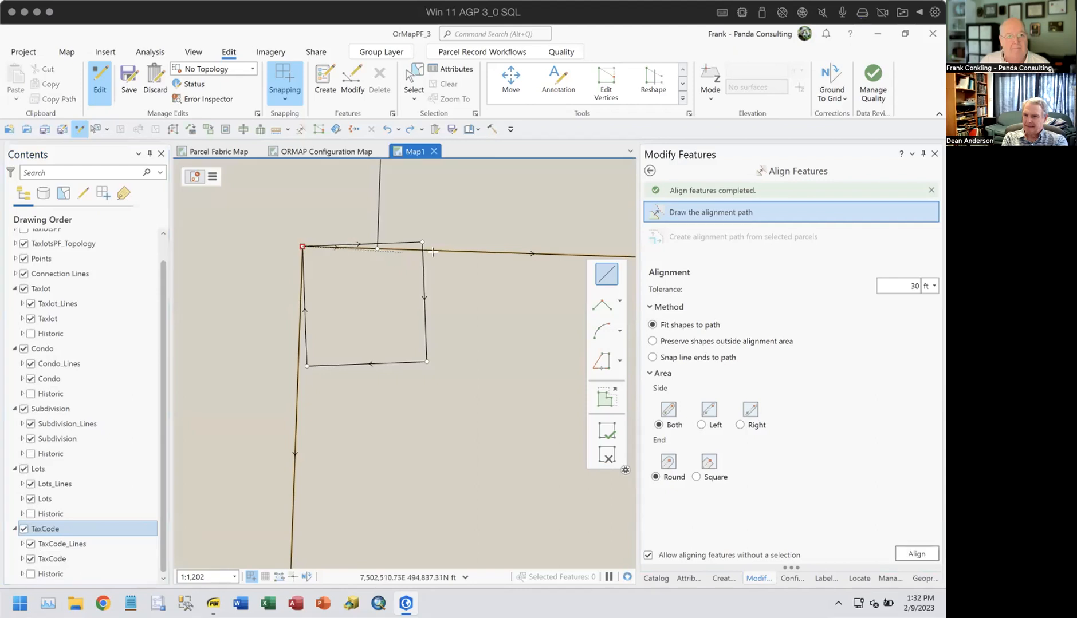
pyautogui.click(447, 250)
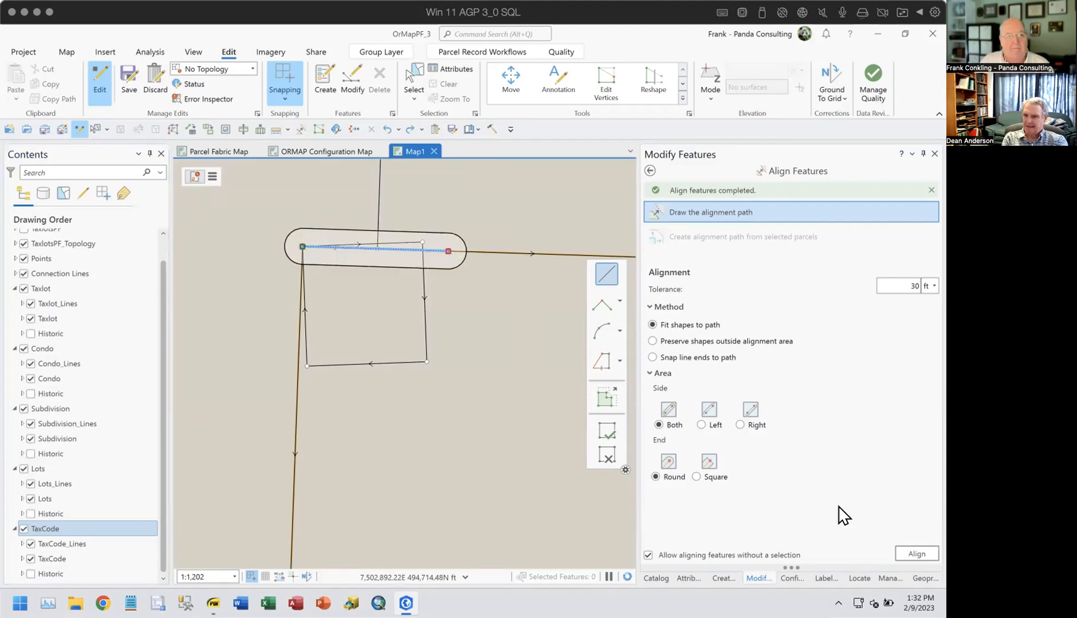
pyautogui.click(911, 555)
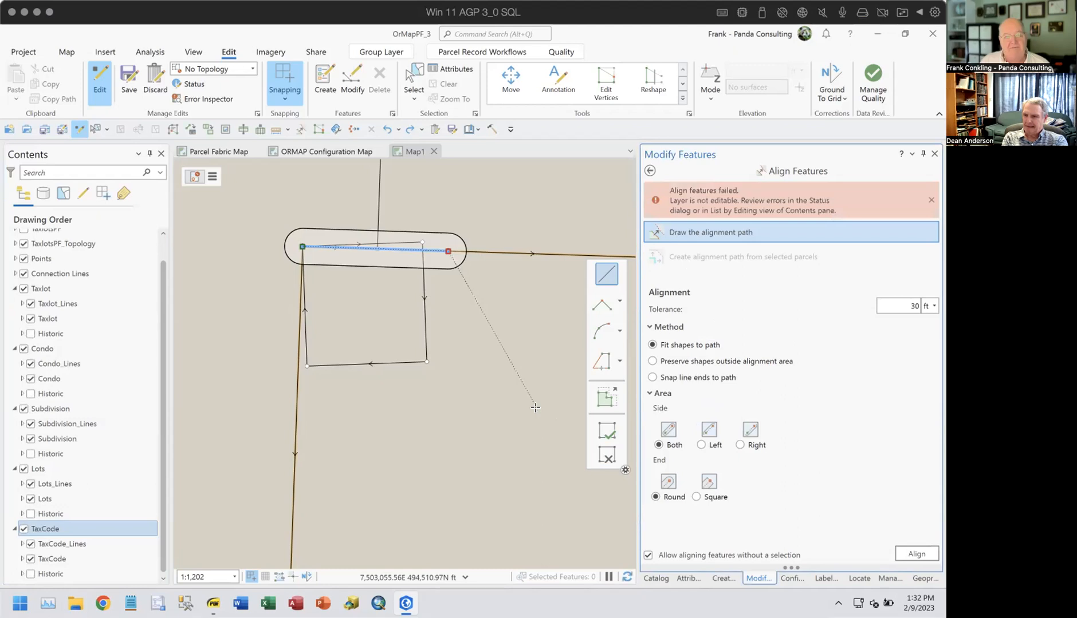
# Step: Undo the path's last point, turn off the TaxCode group, and try the alignment again
pyautogui.click(382, 126)
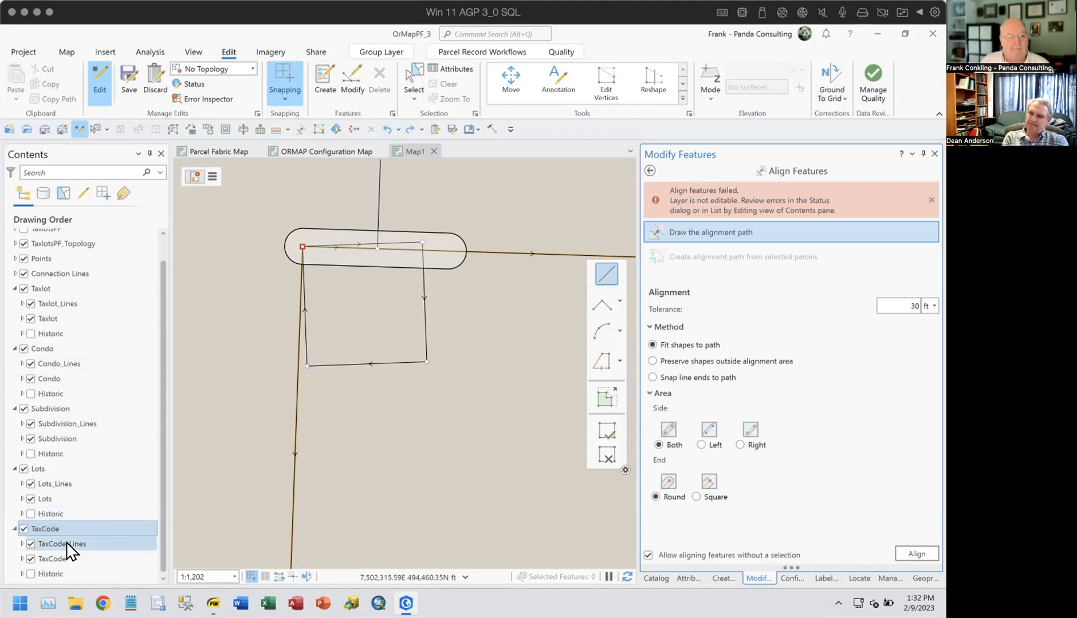
pyautogui.click(24, 528)
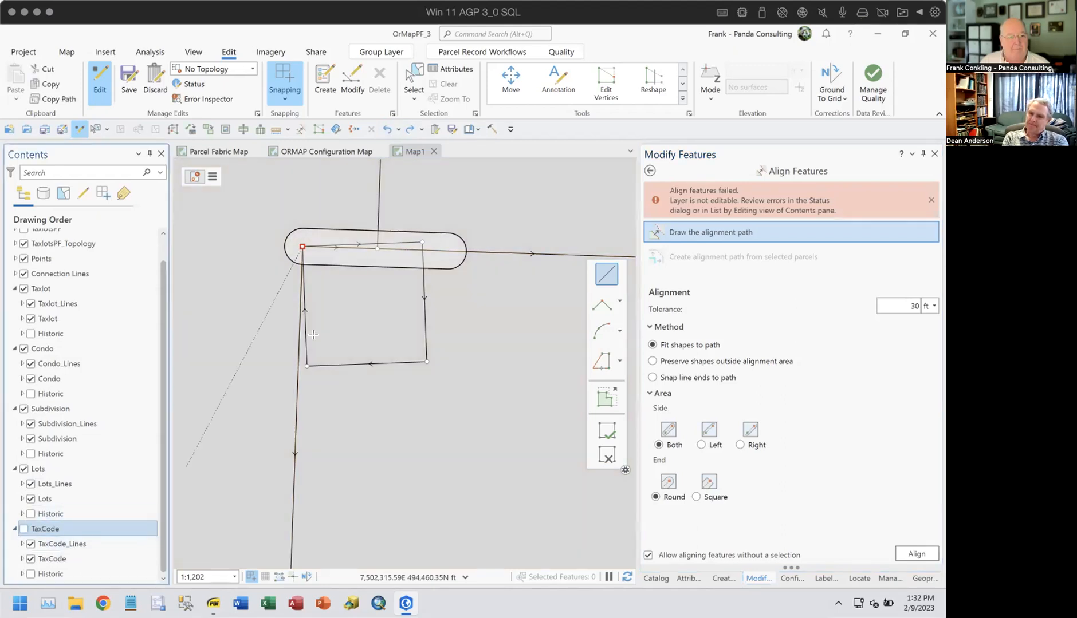
pyautogui.click(917, 554)
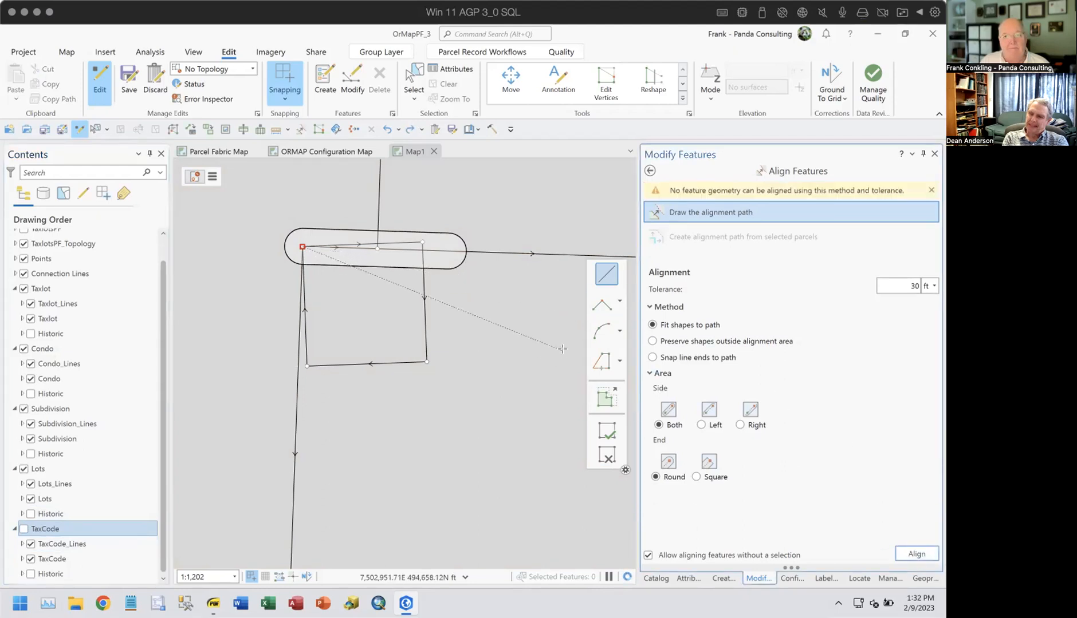
# Step: With TaxCode off, restart Align Features and align to a straight path from the small parcel's northwest corner to just past its northeast corner
pyautogui.click(649, 170)
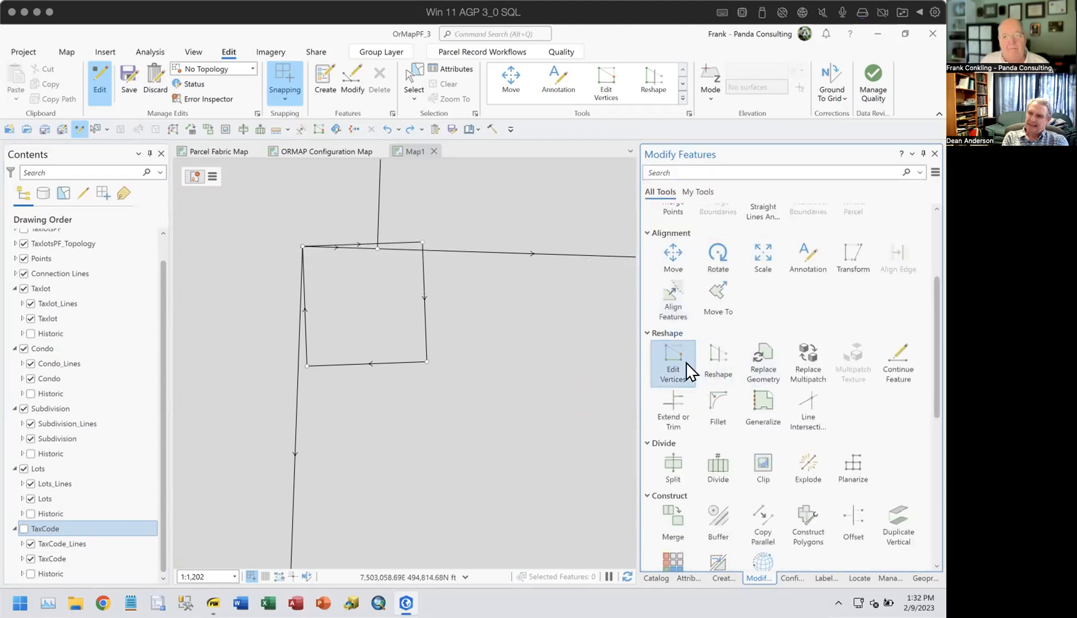
pyautogui.click(673, 296)
pyautogui.click(656, 199)
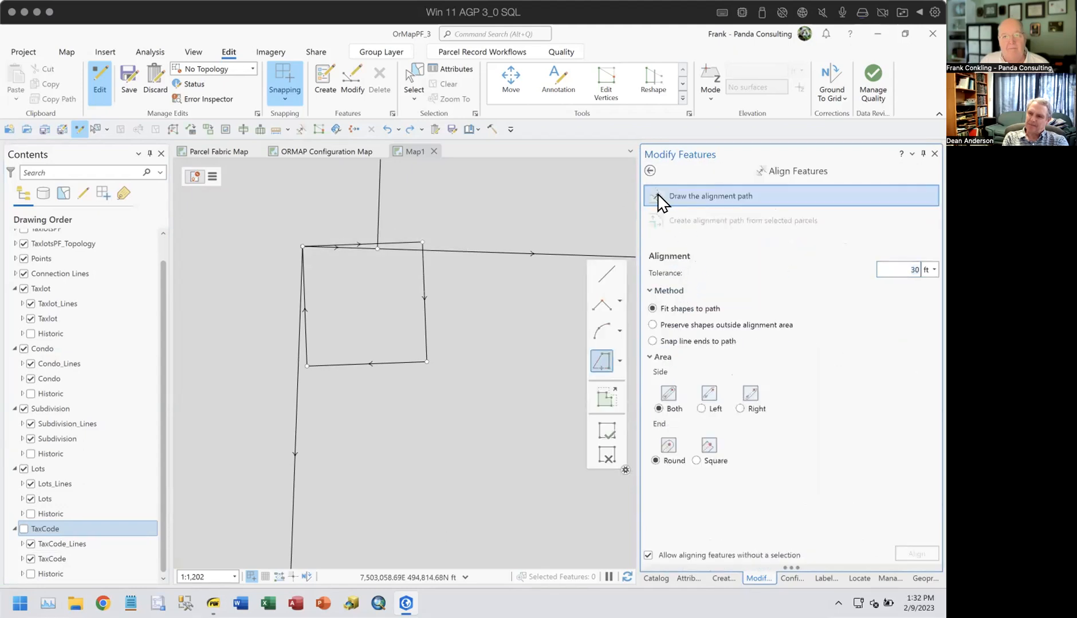
pyautogui.click(303, 246)
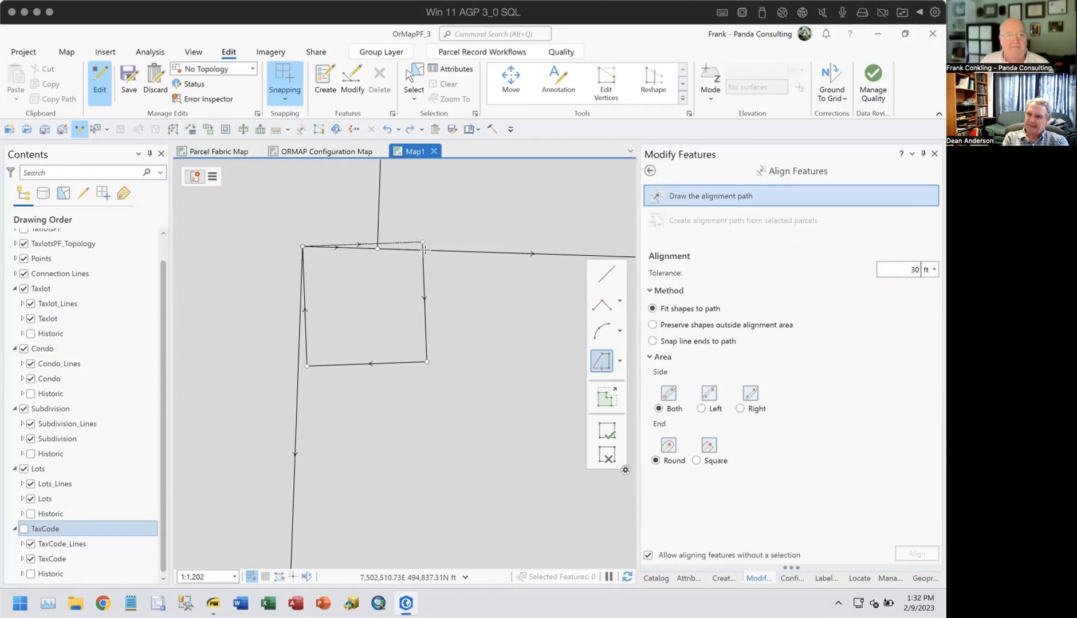
pyautogui.click(606, 273)
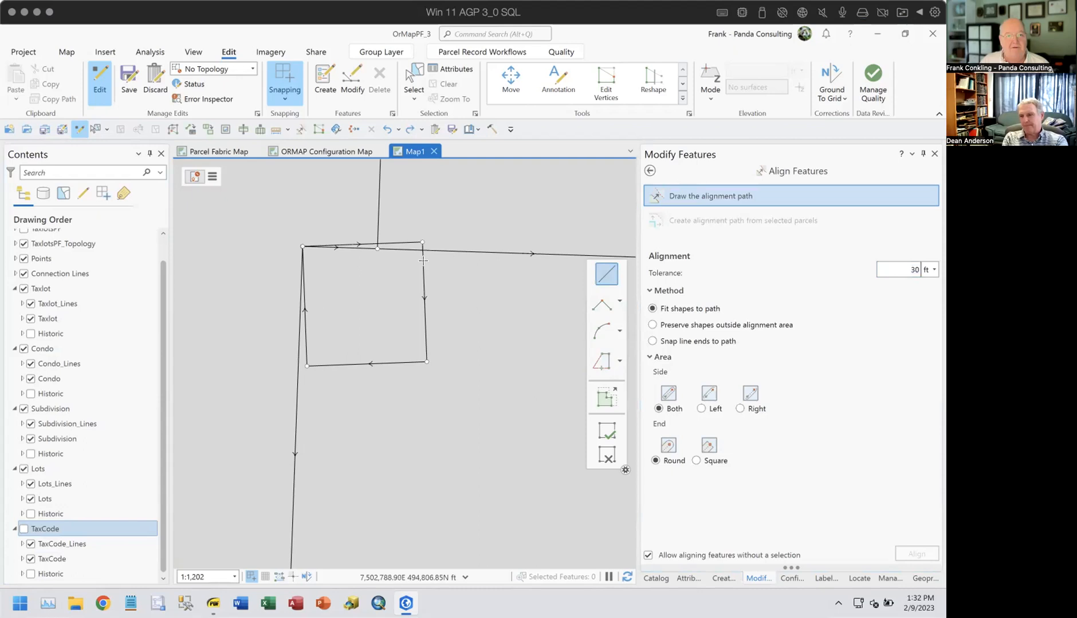
pyautogui.click(303, 247)
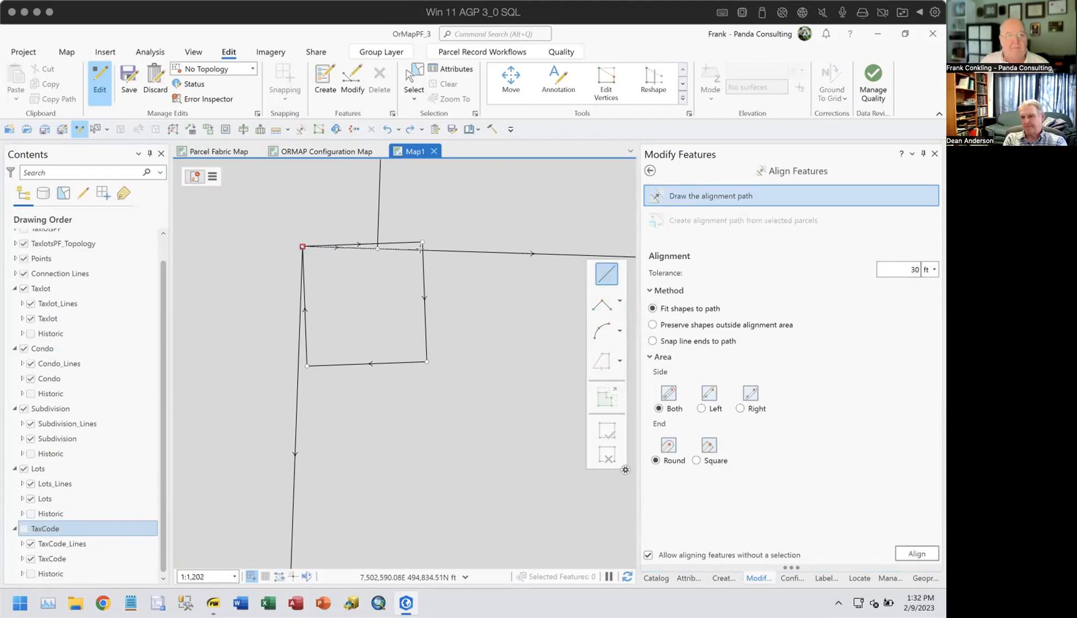
pyautogui.doubleClick(428, 251)
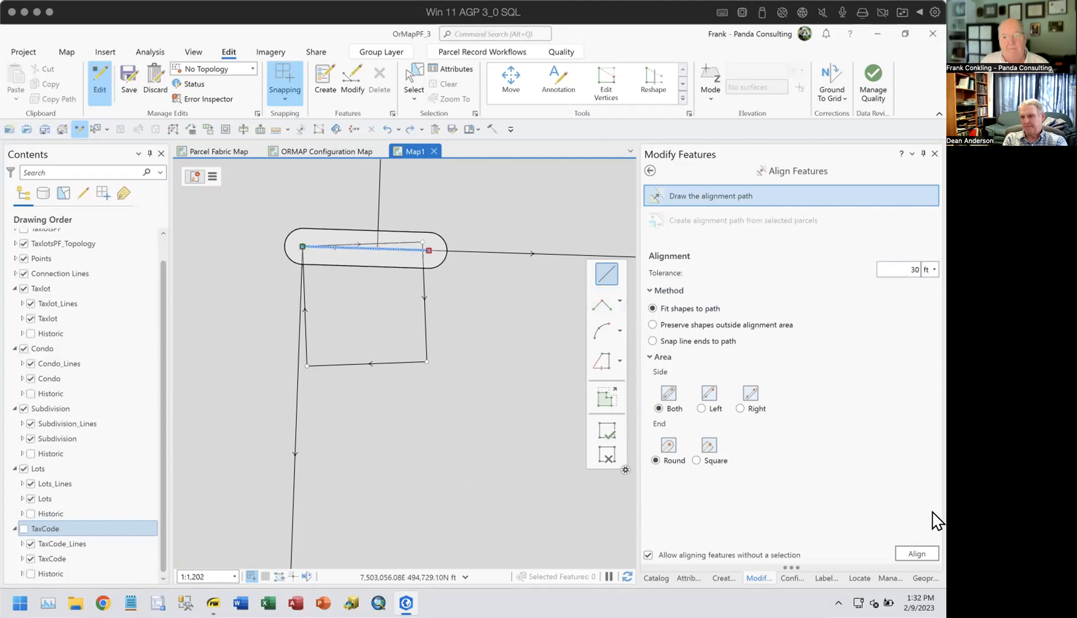
pyautogui.click(916, 553)
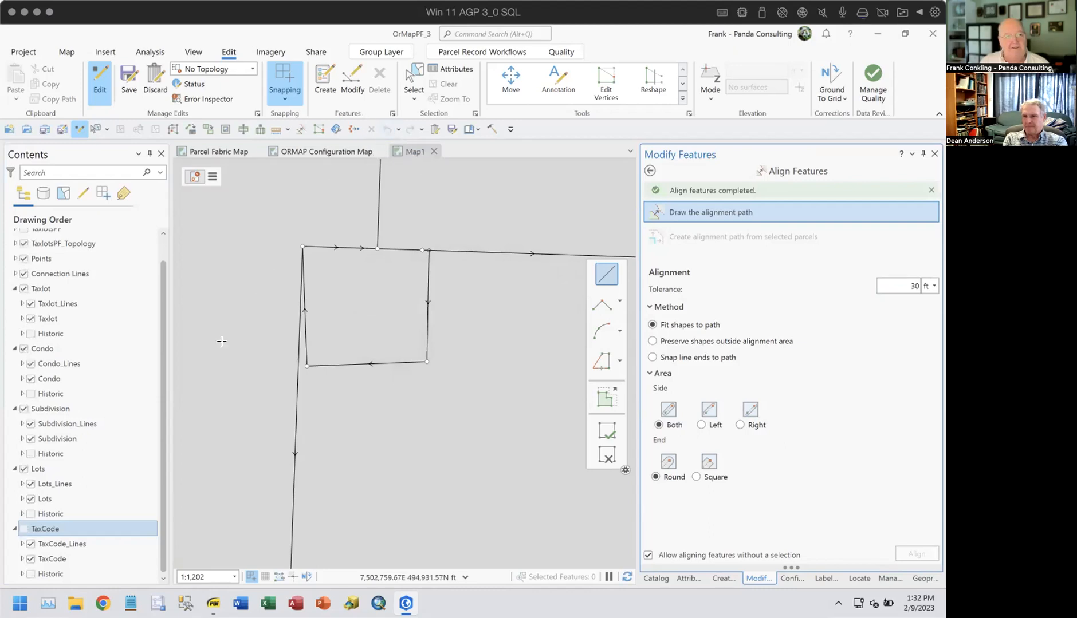
# Step: Collapse the TaxCode group in Map1, and check the TaxCode group's visibility in the Parcel Fabric Map's drawing order
pyautogui.click(15, 530)
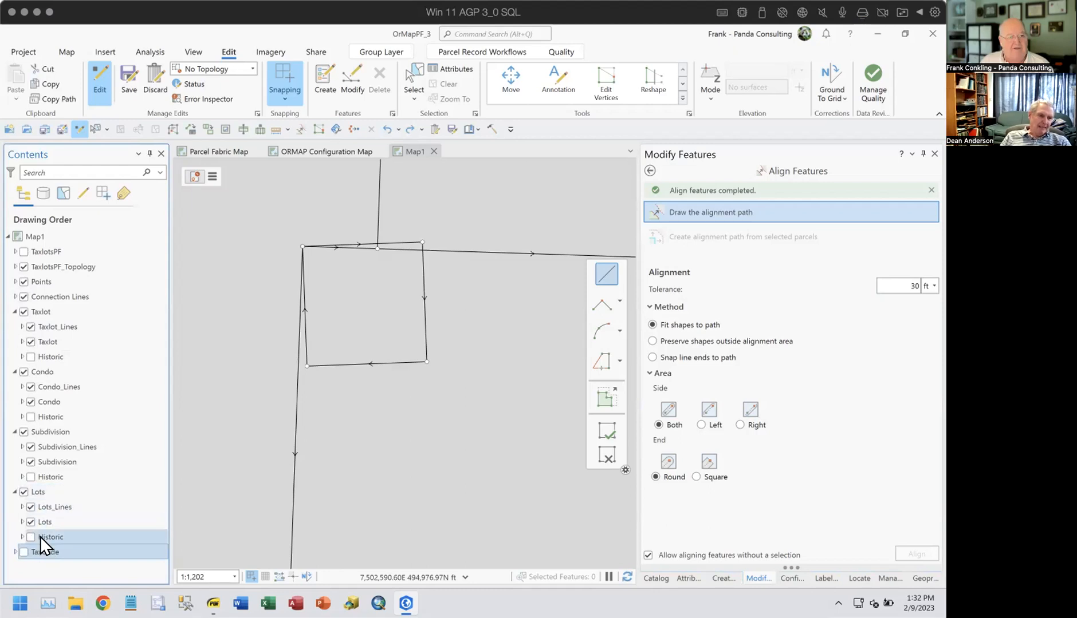
pyautogui.click(203, 154)
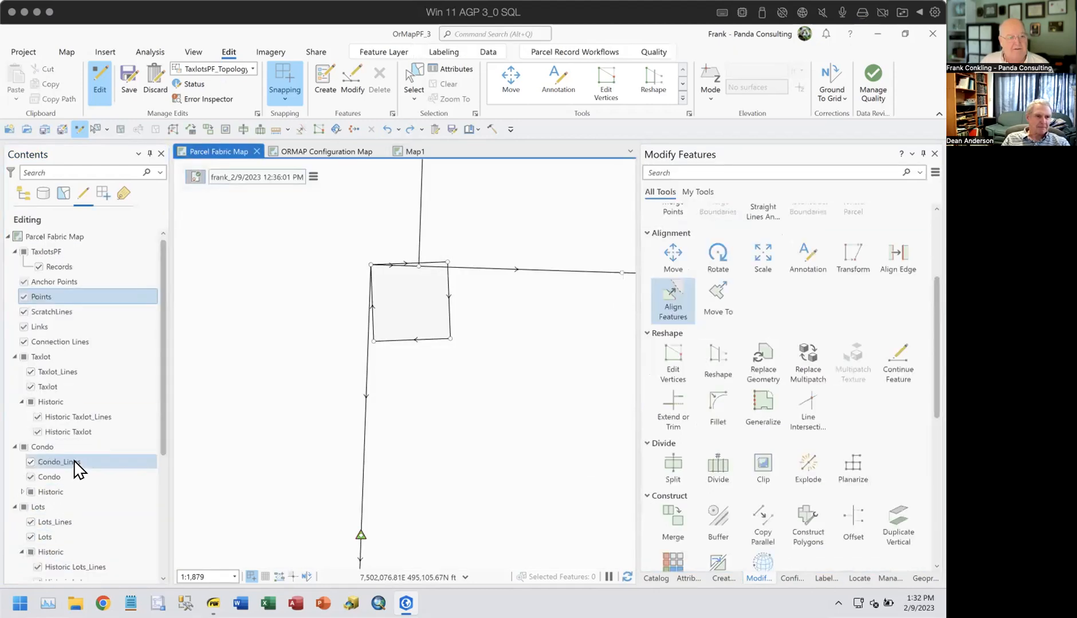
pyautogui.scroll(-1, 73, 461)
pyautogui.click(23, 194)
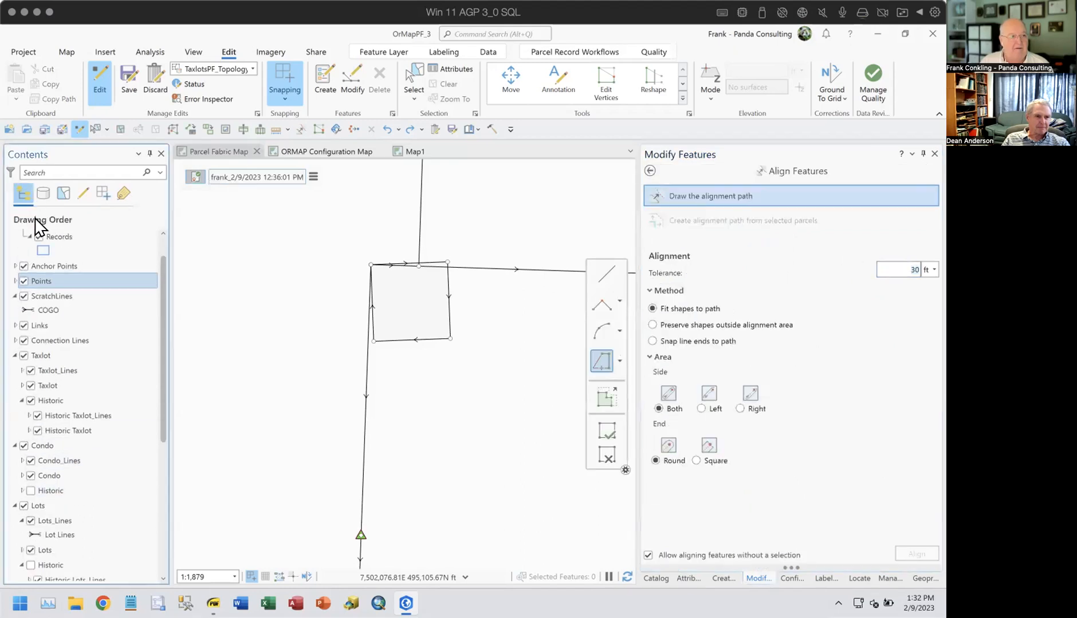
pyautogui.scroll(-5, 71, 456)
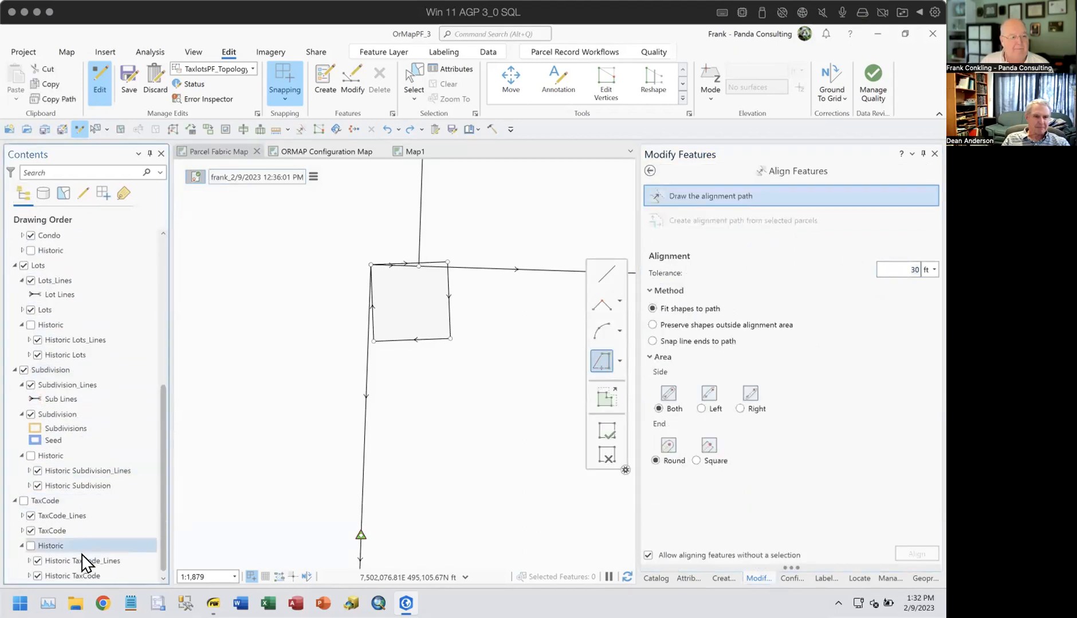
pyautogui.scroll(-1, 82, 553)
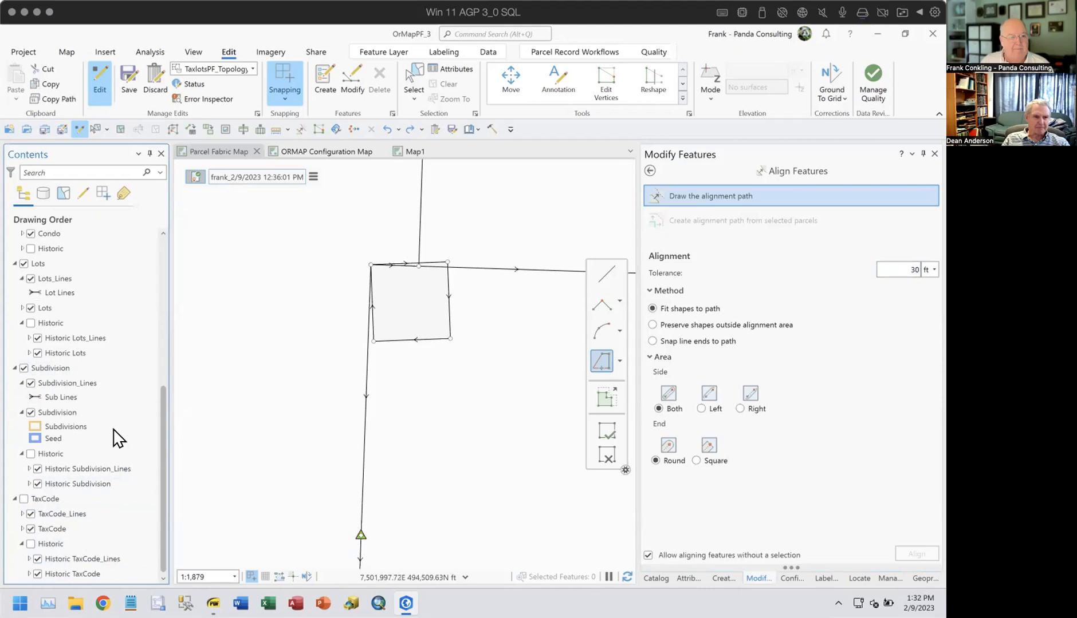
# Step: Try aligning features to a path along the small parcel's north boundary in the Parcel Fabric Map, discard the sketch, and return to Map1
pyautogui.click(371, 264)
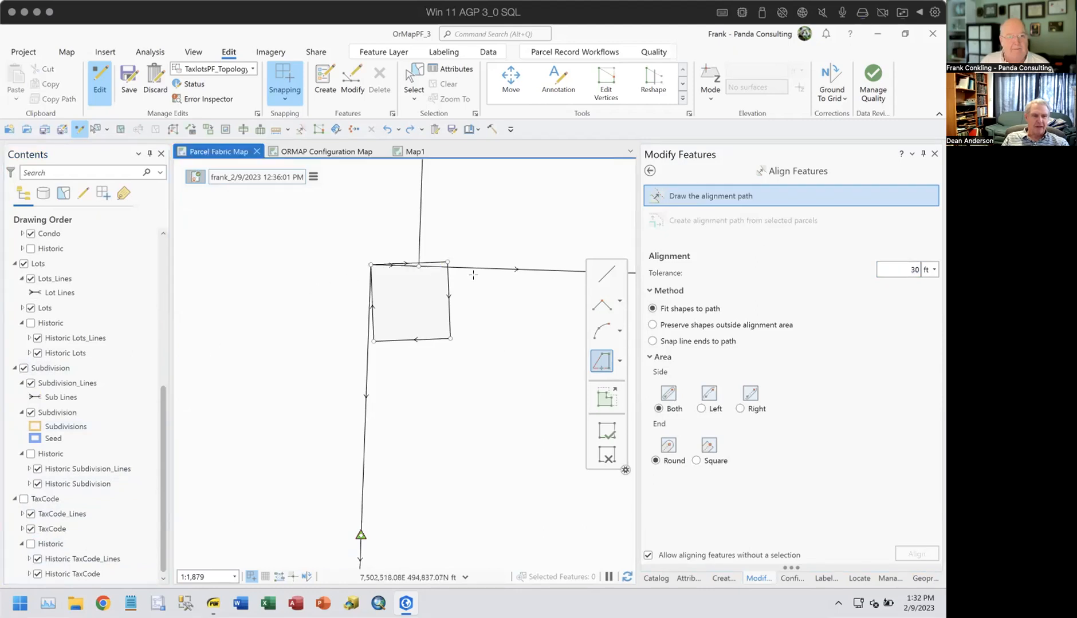
pyautogui.click(606, 274)
pyautogui.click(365, 262)
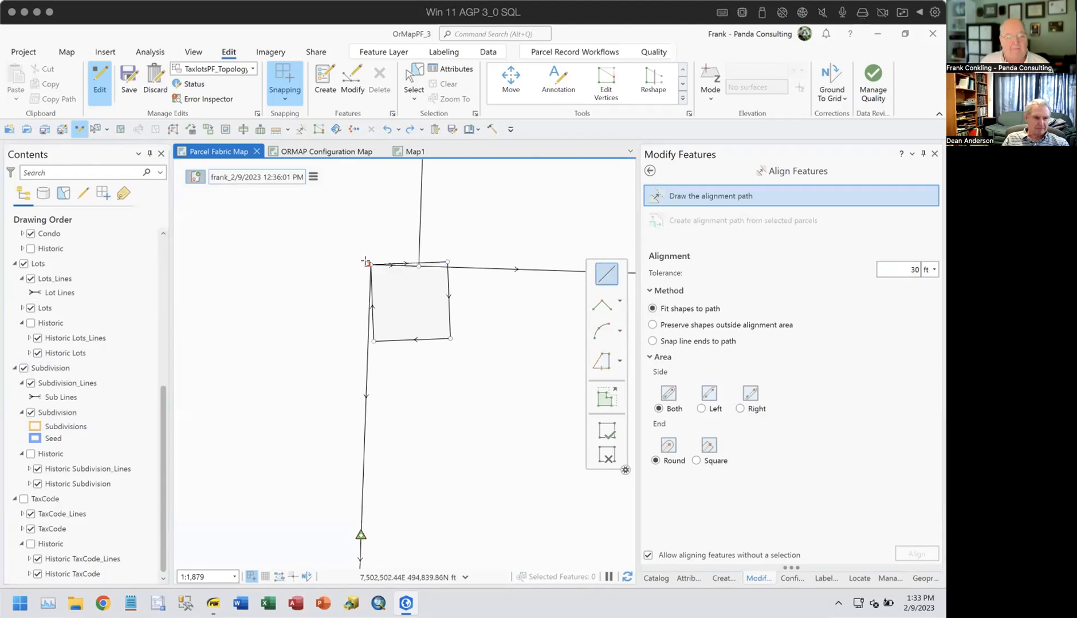
pyautogui.doubleClick(469, 268)
pyautogui.click(911, 553)
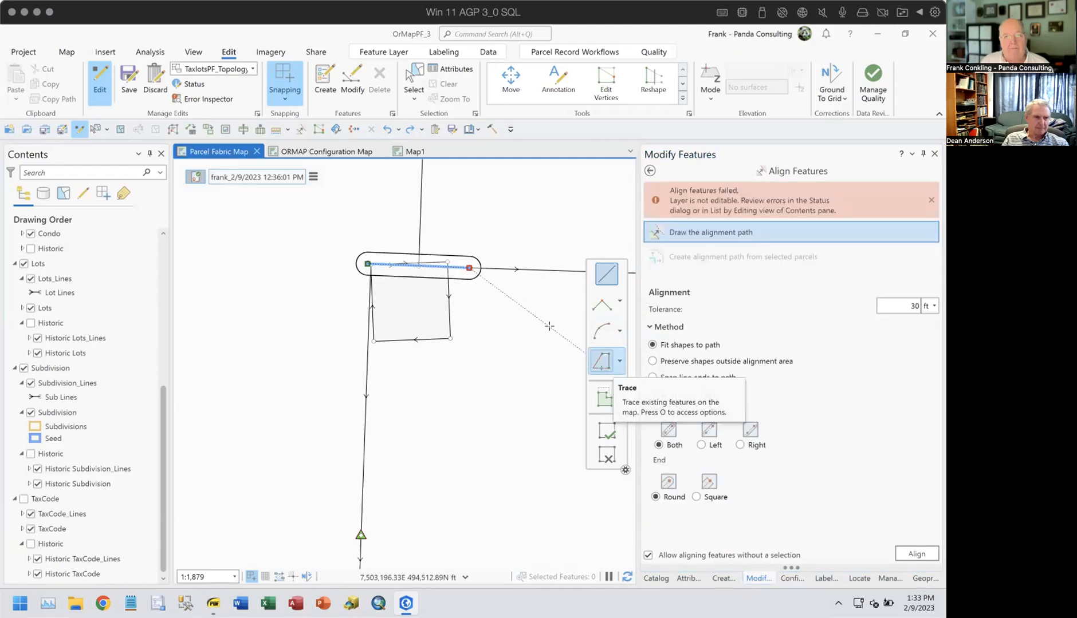
pyautogui.click(608, 452)
pyautogui.click(403, 153)
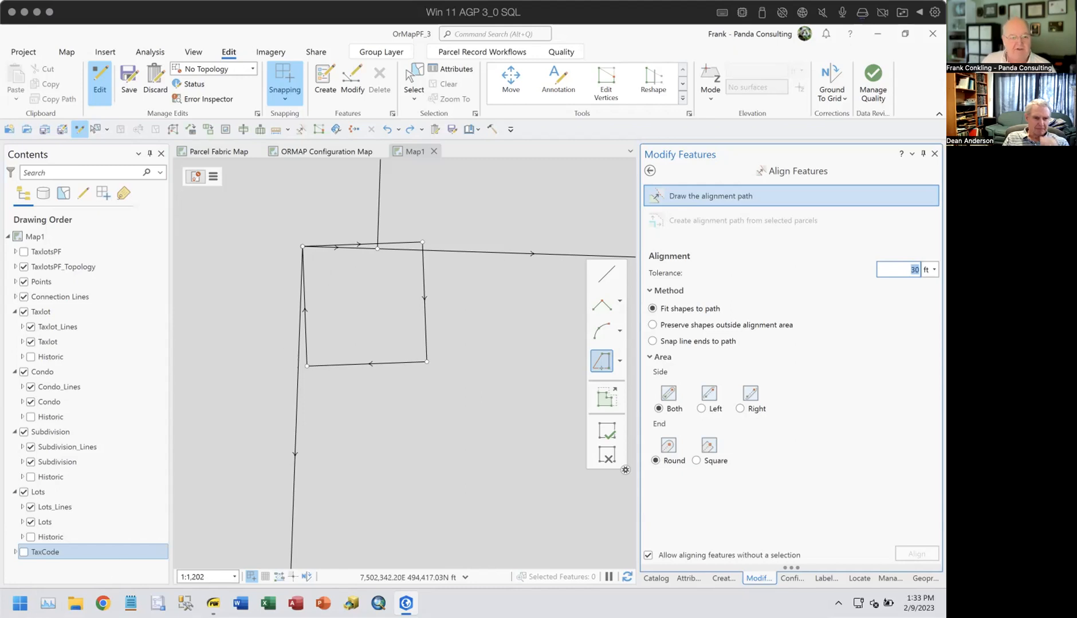
# Step: Check the Copy Lines To page in the training PDF, and examine the taxlot parcels along the north edge in Map1
pyautogui.click(213, 603)
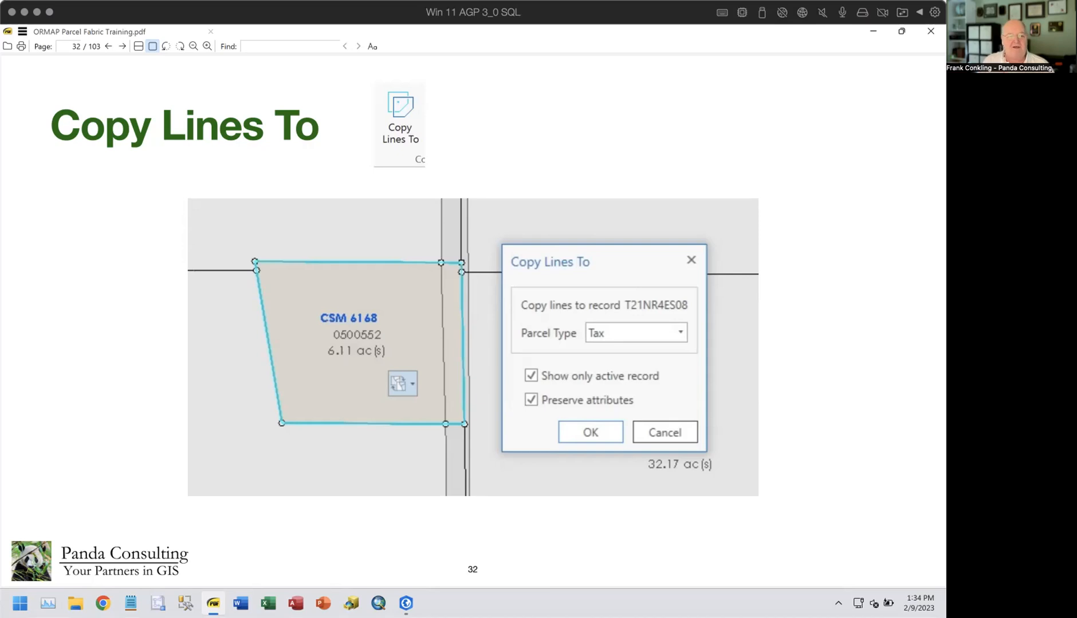
pyautogui.click(406, 602)
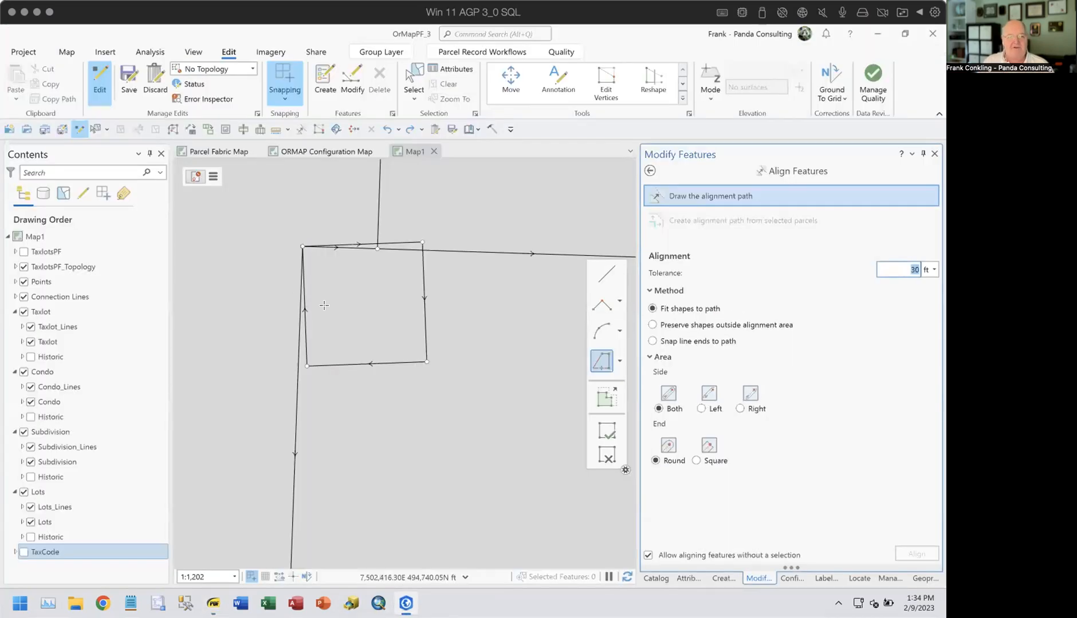
pyautogui.scroll(-3, 433, 298)
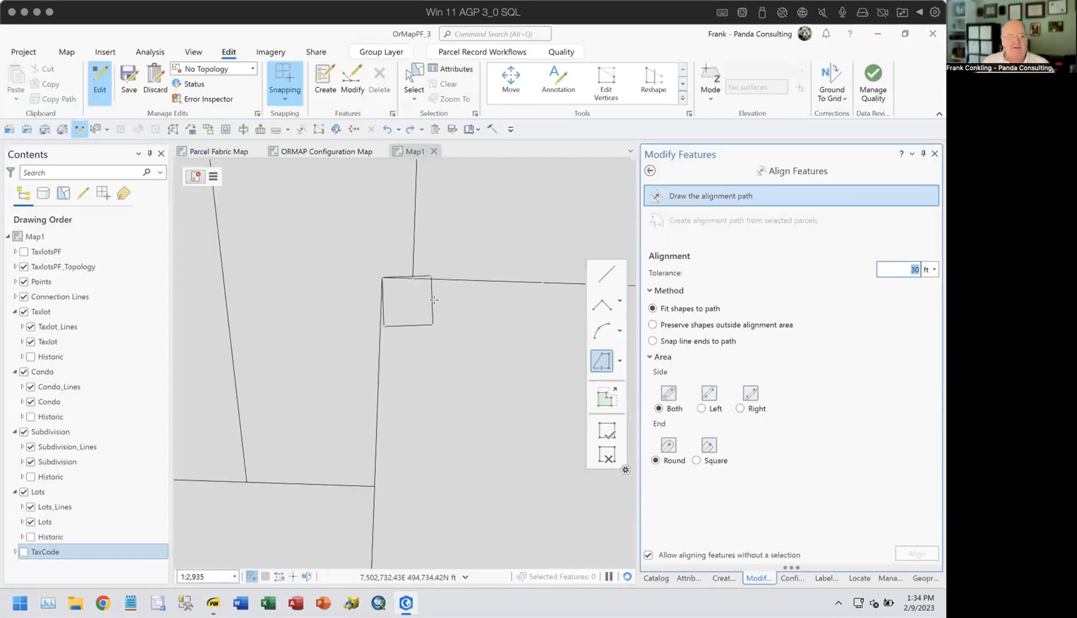
pyautogui.scroll(-3, 320, 246)
pyautogui.moveTo(422, 352); pyautogui.dragTo(445, 395)
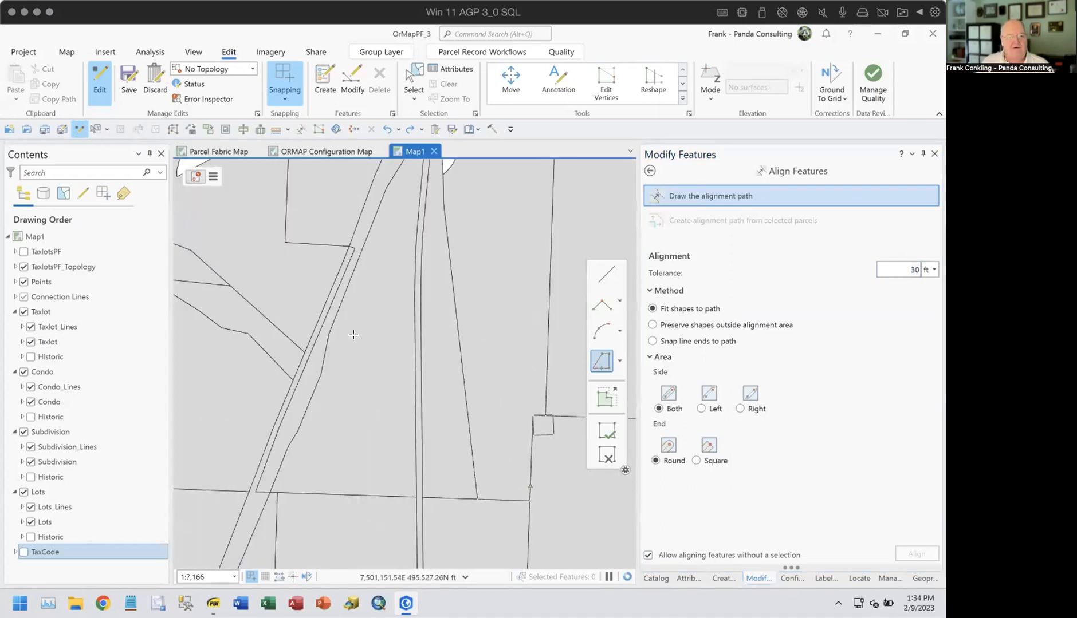
pyautogui.moveTo(315, 223); pyautogui.dragTo(279, 361)
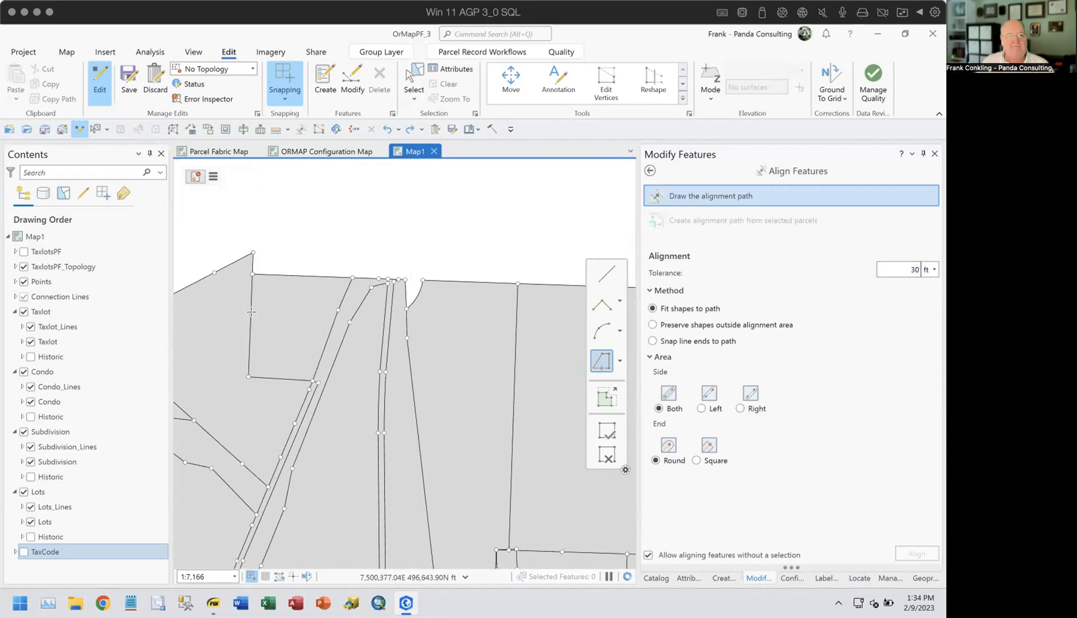
pyautogui.scroll(4, 274, 299)
pyautogui.scroll(-2, 273, 299)
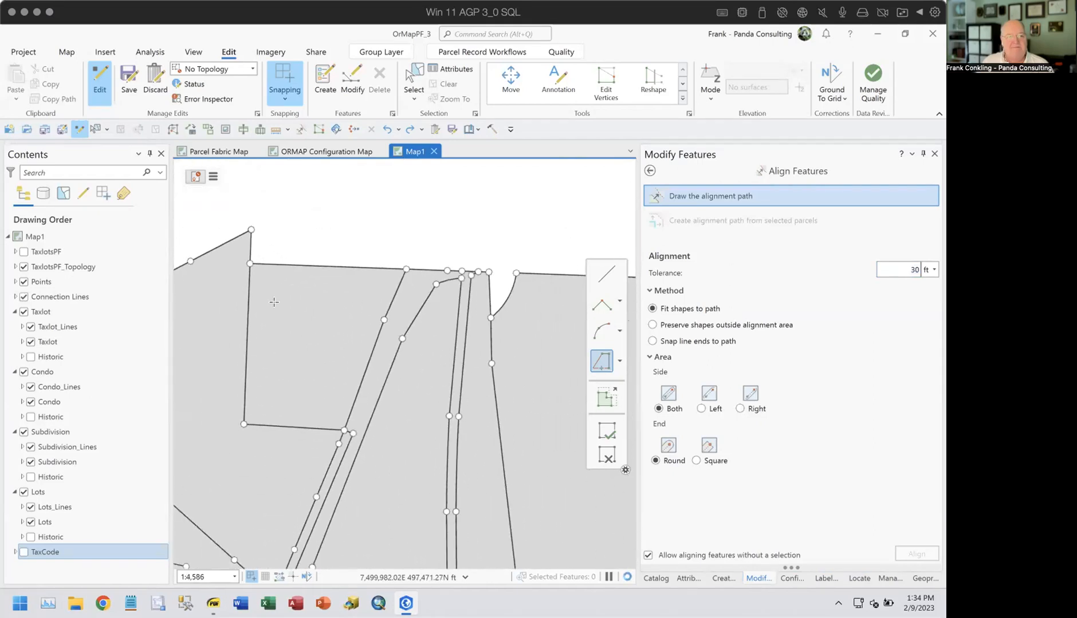
pyautogui.moveTo(315, 359); pyautogui.dragTo(356, 335)
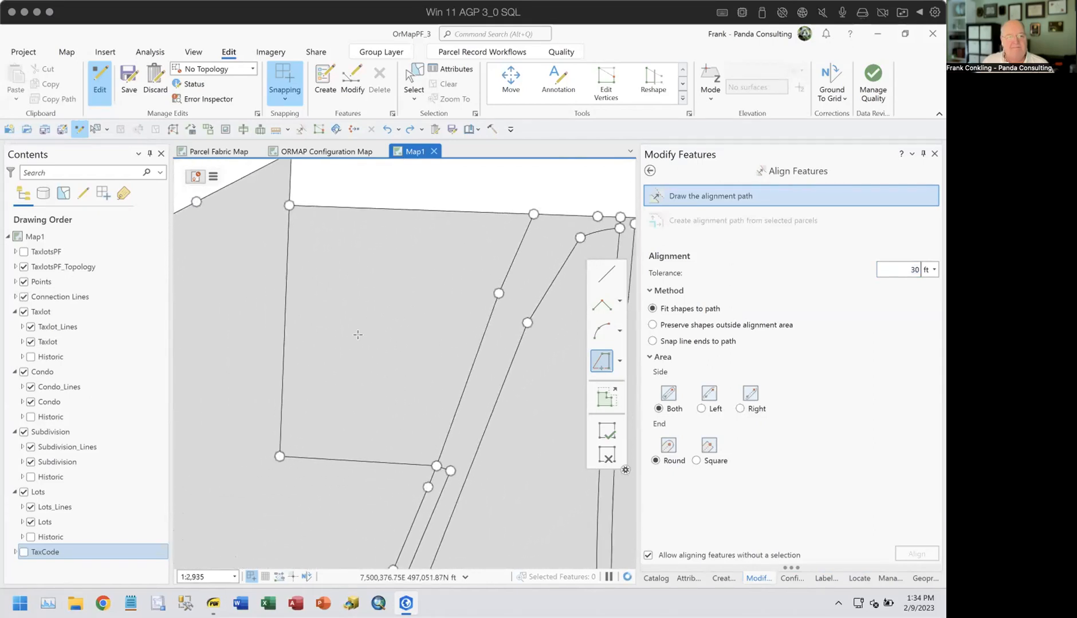
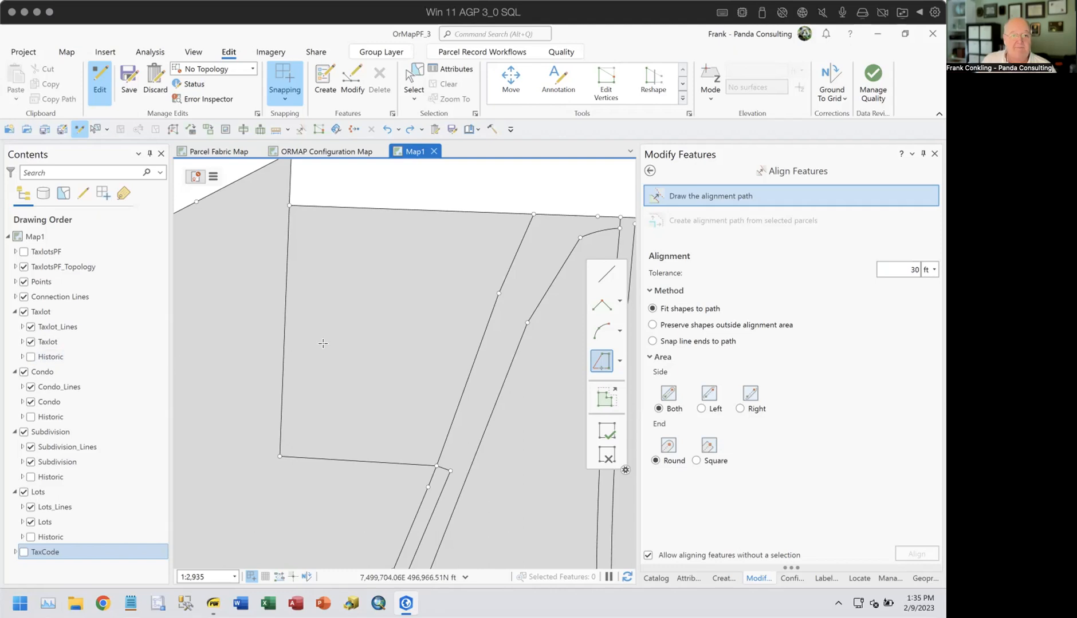
pyautogui.moveTo(359, 323); pyautogui.dragTo(328, 462)
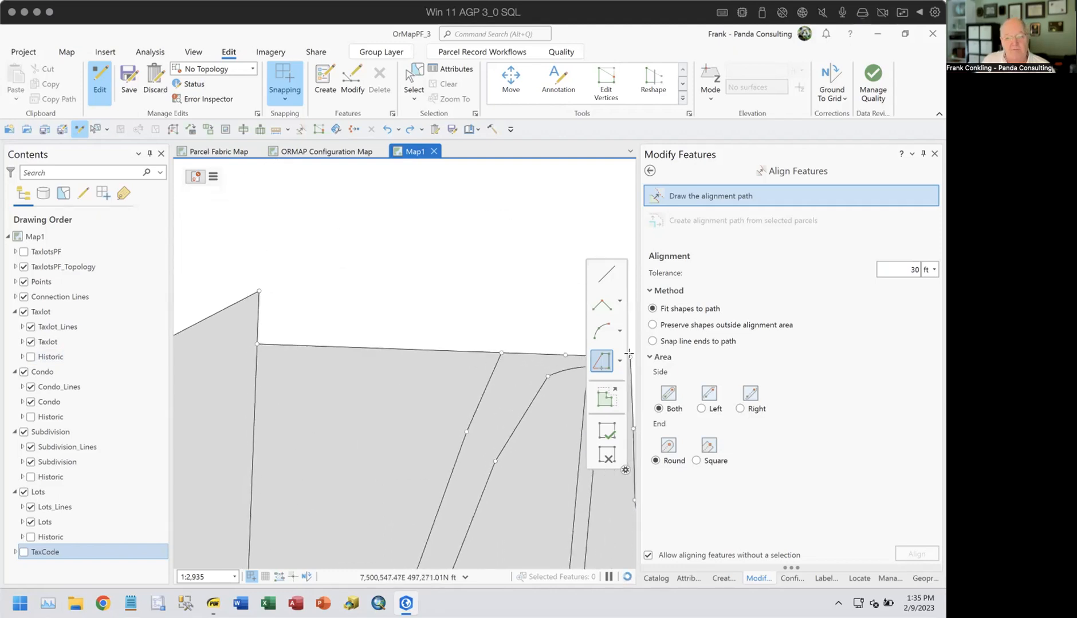
# Step: Try to create a four-sided Taxlot parcel just outside the north boundary, starting from the existing parcel corner, and discard the sketch
pyautogui.click(722, 578)
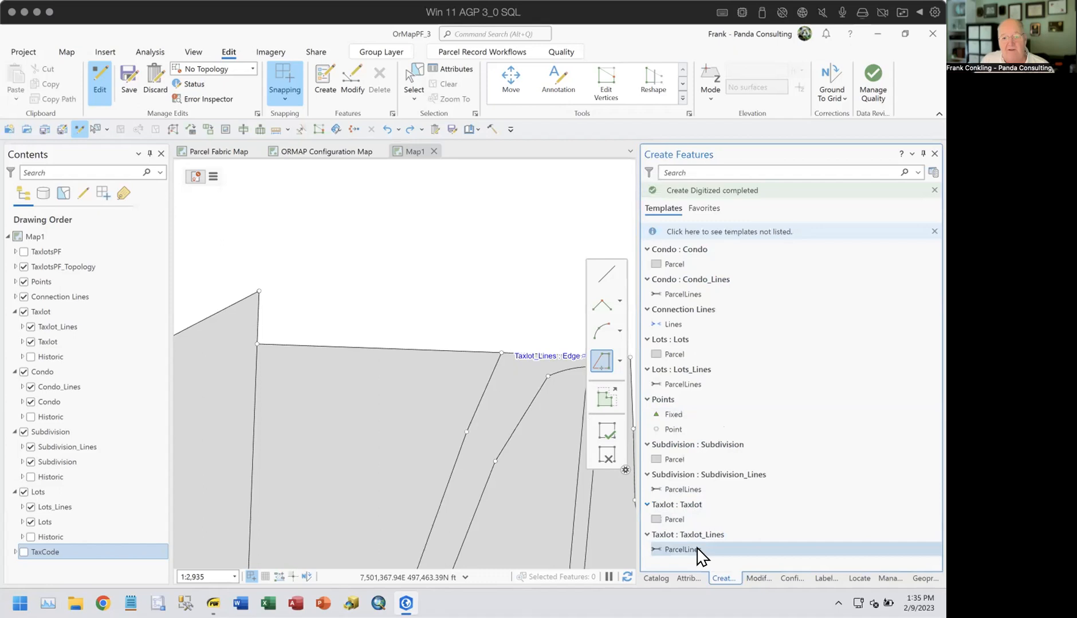
pyautogui.click(661, 516)
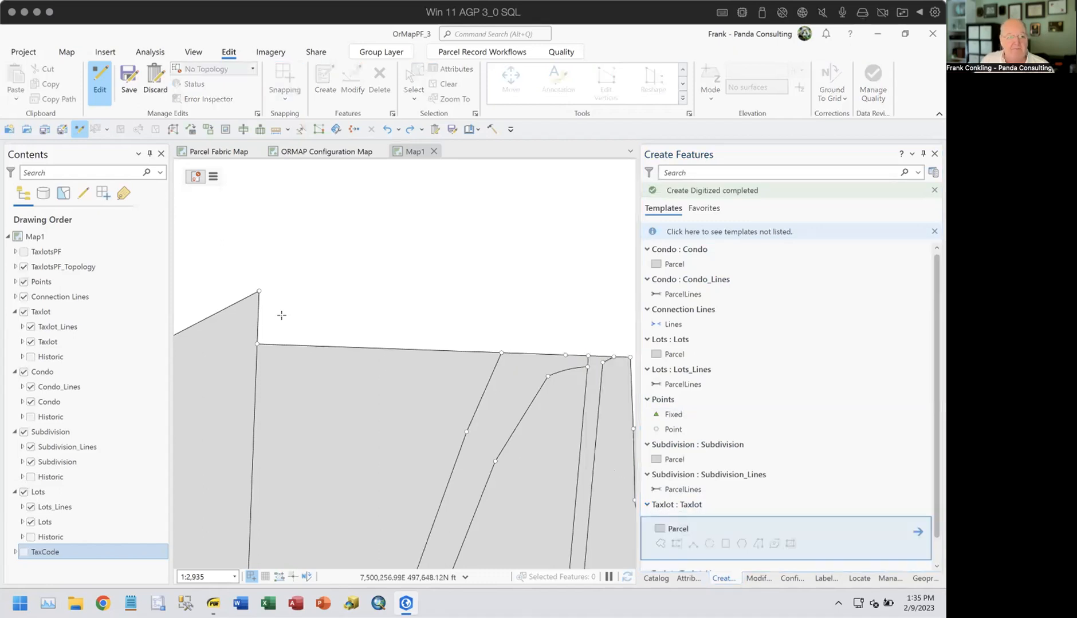
pyautogui.click(257, 344)
pyautogui.click(272, 281)
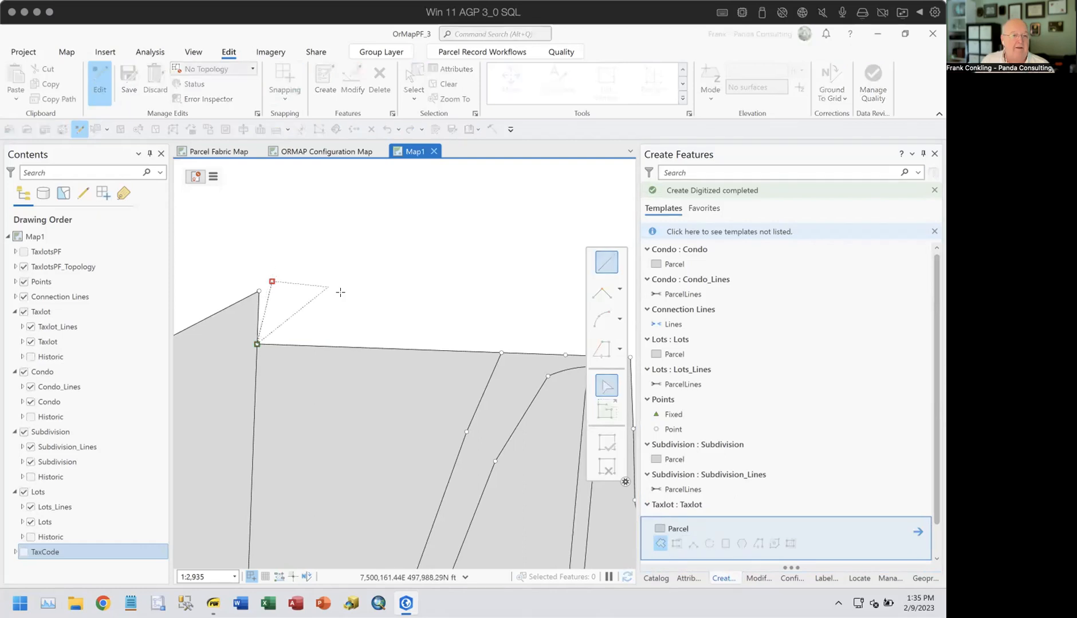
pyautogui.click(369, 291)
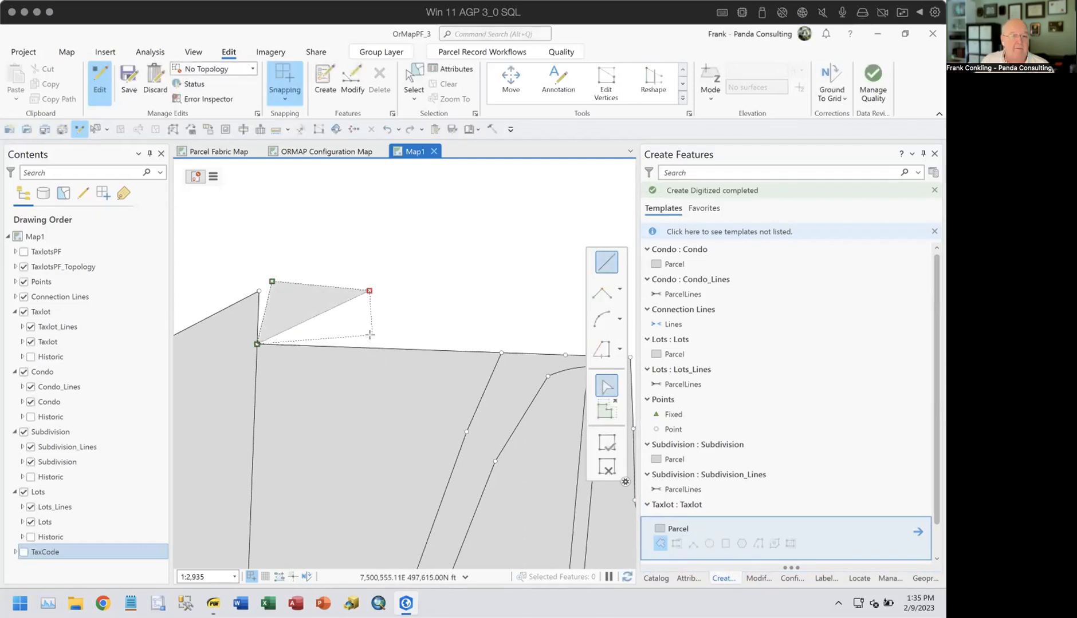
pyautogui.click(372, 340)
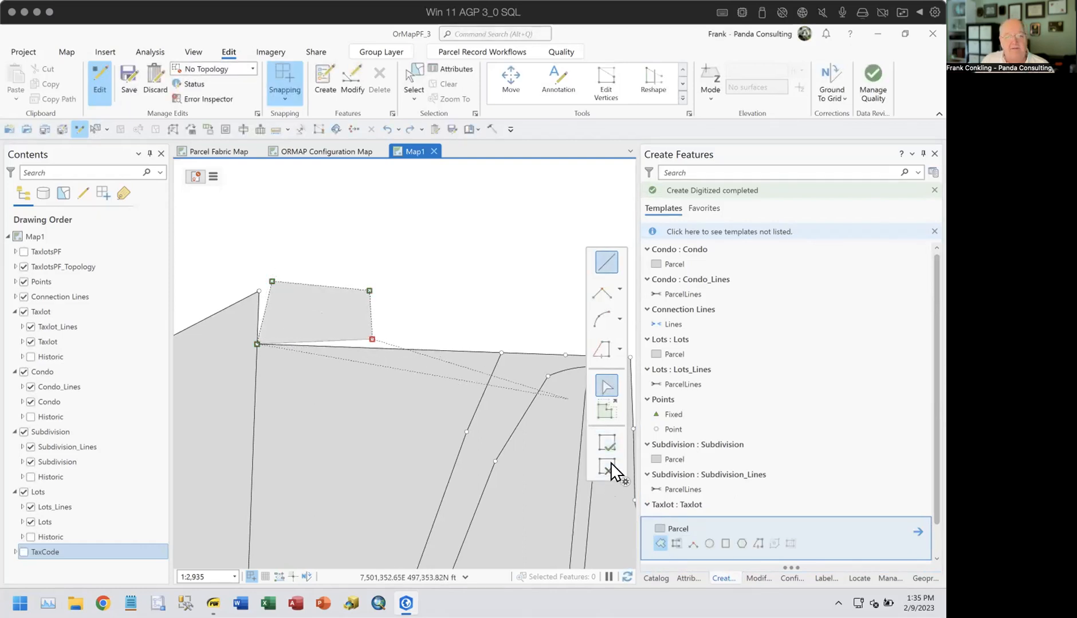
pyautogui.click(607, 442)
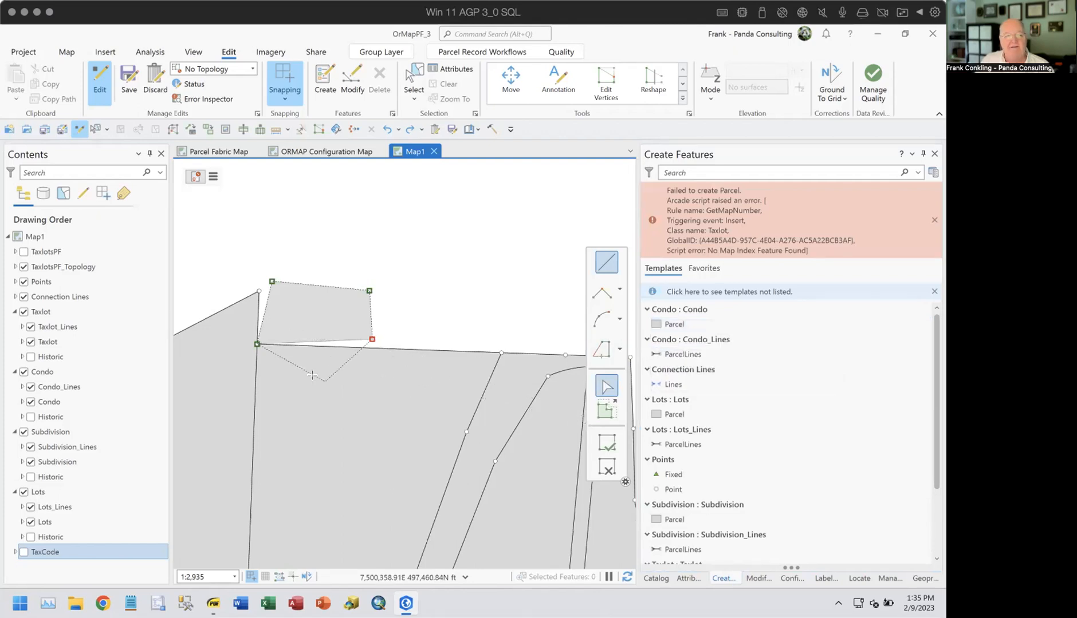
pyautogui.click(605, 466)
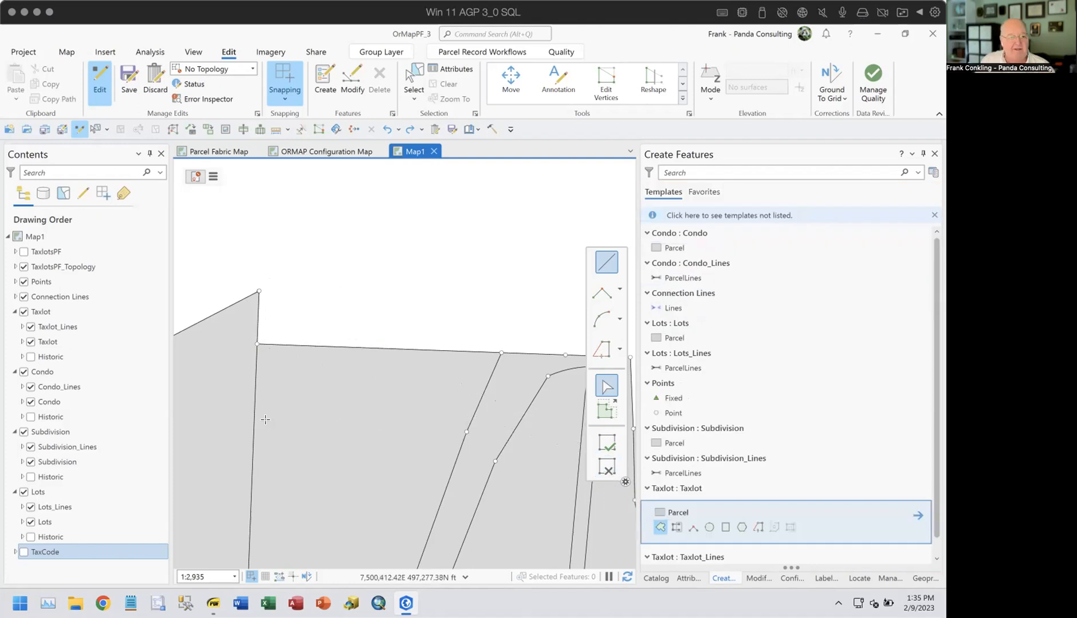
# Step: Create a four-sided Taxlot parcel inside the existing parcel, just south of its north boundary near the northwest corner
pyautogui.click(264, 358)
pyautogui.click(390, 380)
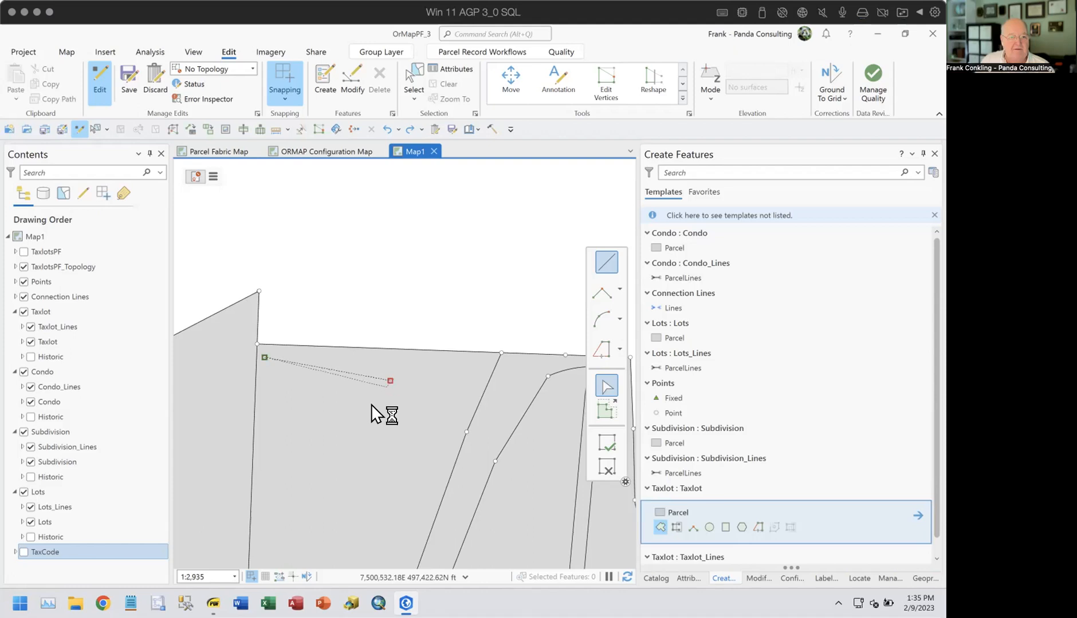
pyautogui.click(330, 477)
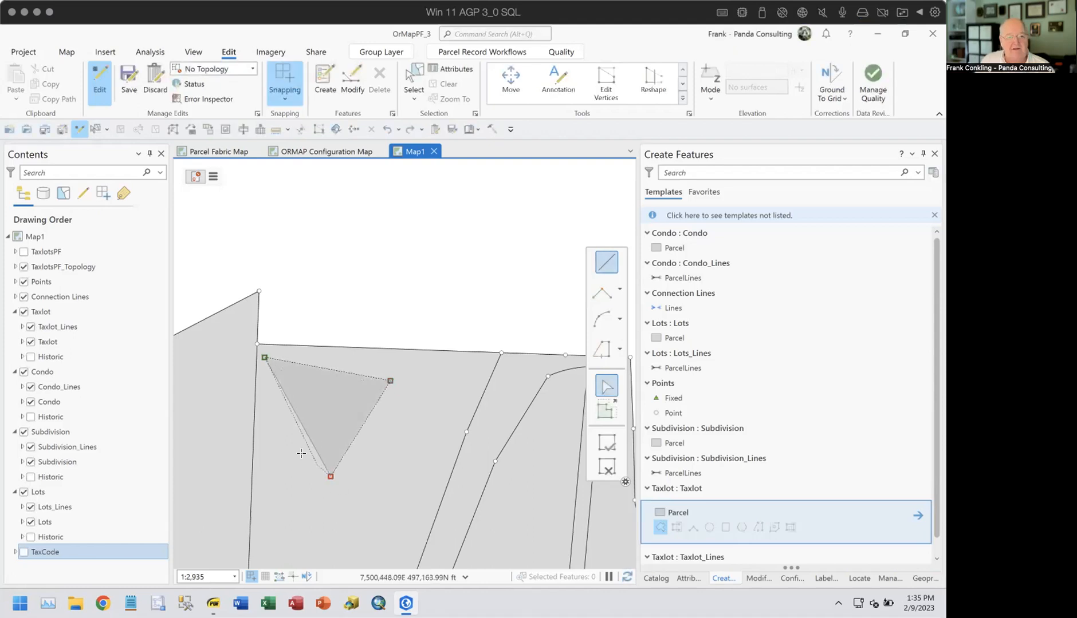
pyautogui.click(261, 450)
pyautogui.click(606, 443)
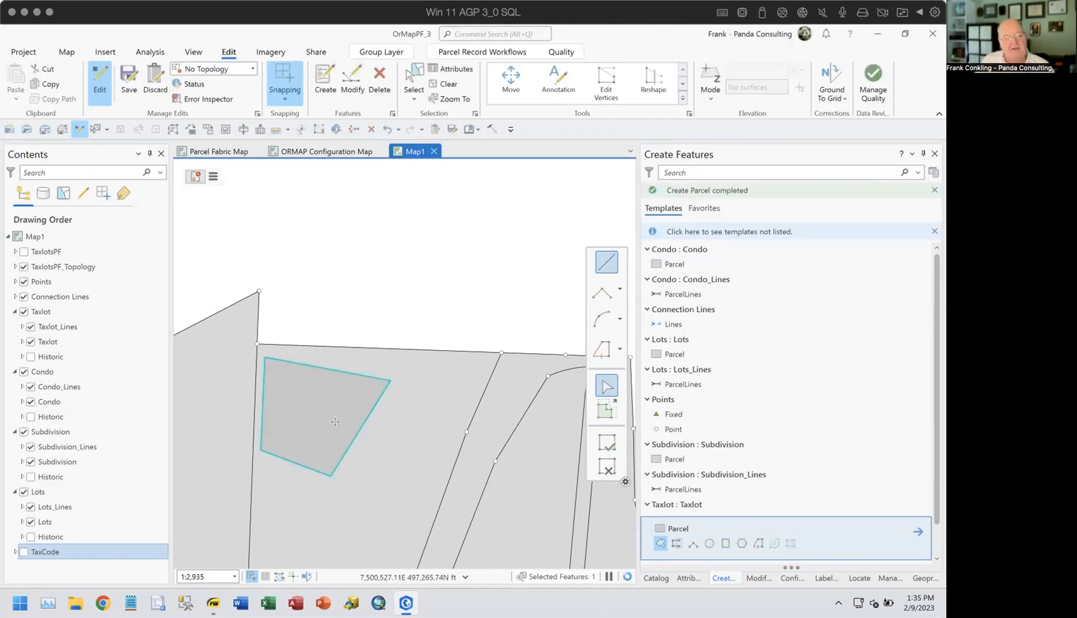
# Step: Align features to a straight path along the existing parcel's west boundary beside the new taxlot, with a 50 ft tolerance
pyautogui.moveTo(335, 426); pyautogui.dragTo(423, 341)
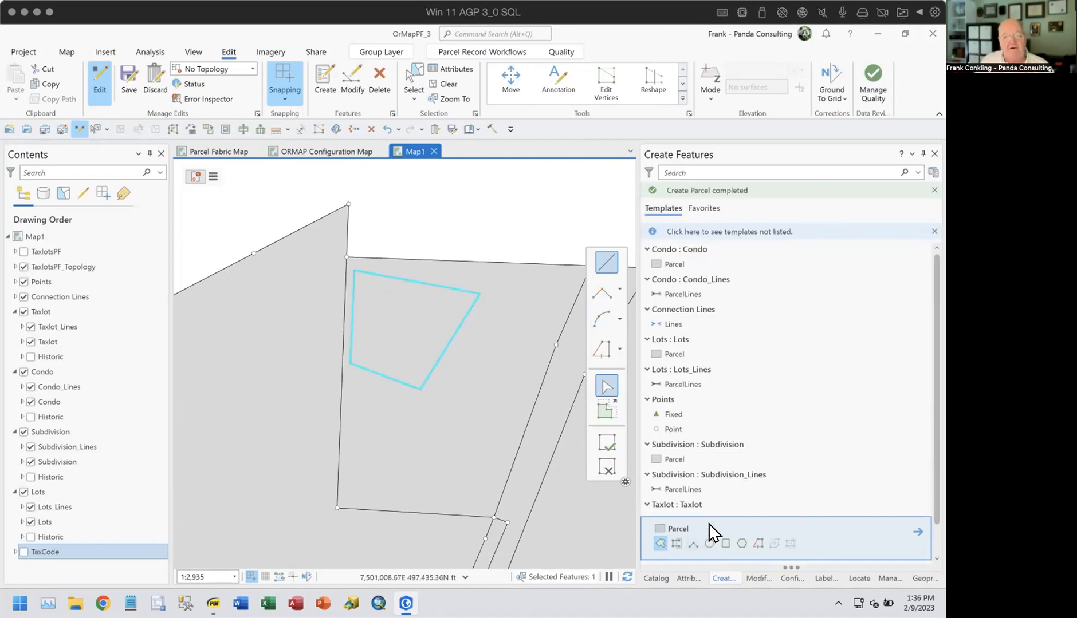
pyautogui.click(759, 579)
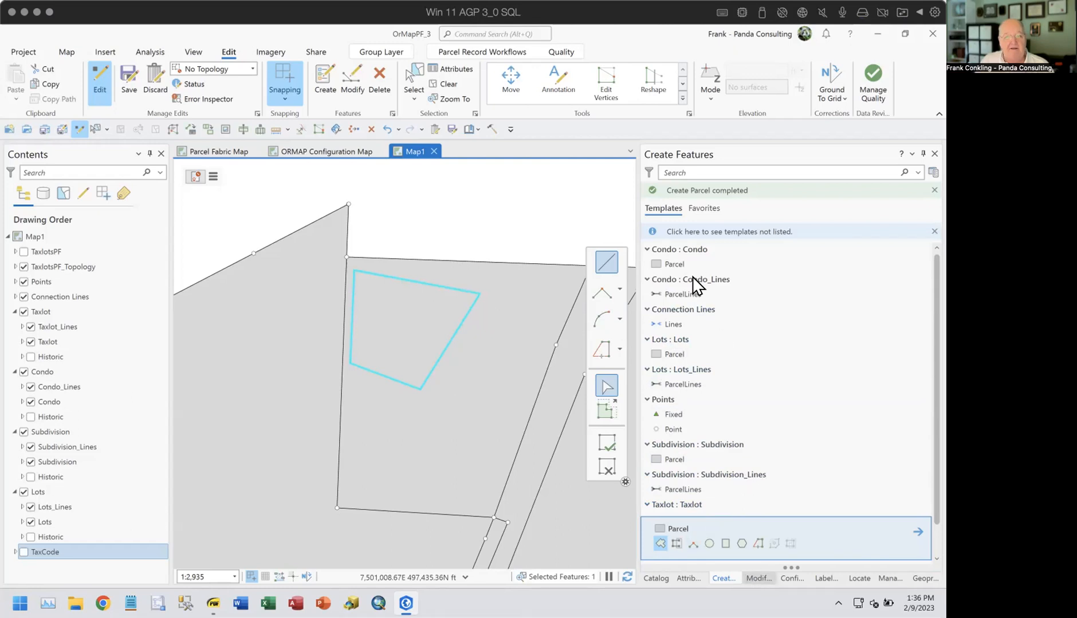
pyautogui.click(653, 197)
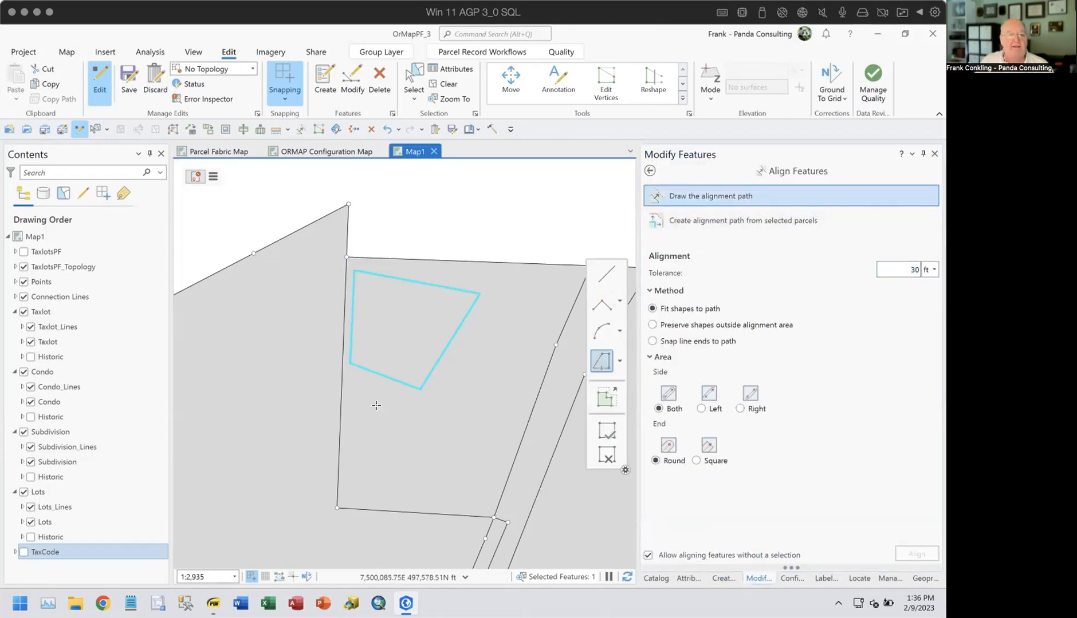
pyautogui.doubleClick(340, 457)
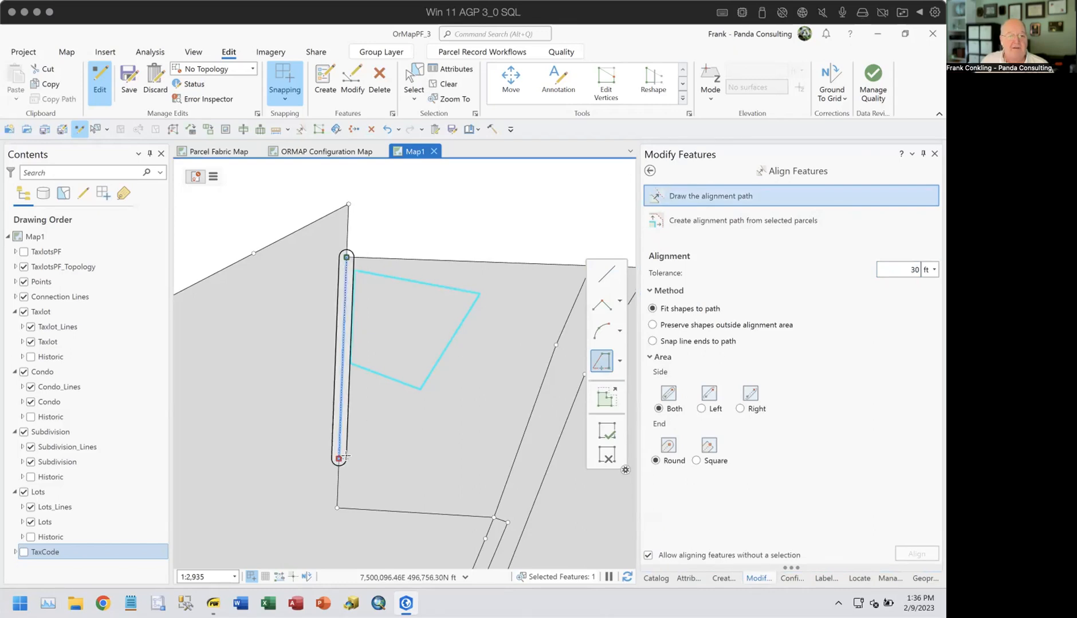
pyautogui.click(889, 269)
pyautogui.write('20')
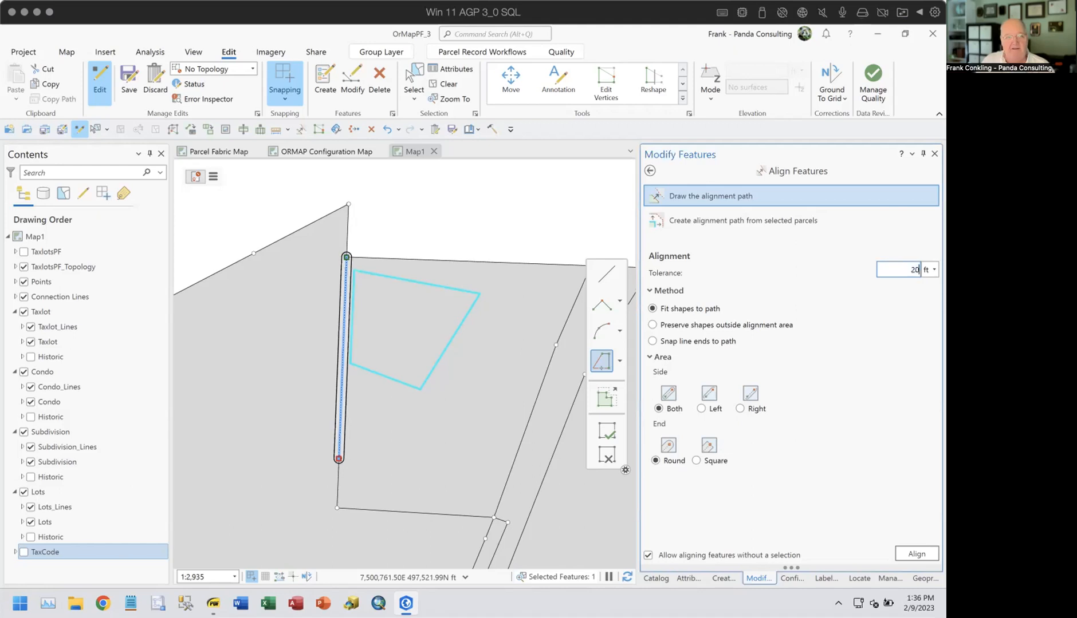
pyautogui.moveTo(893, 265); pyautogui.dragTo(920, 244)
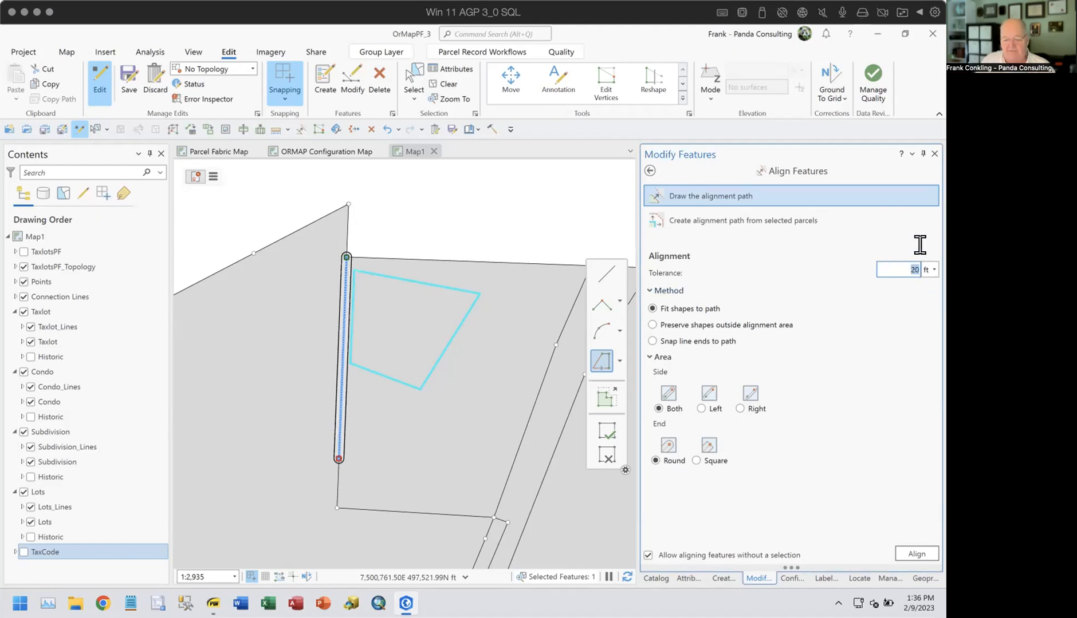
pyautogui.write('50')
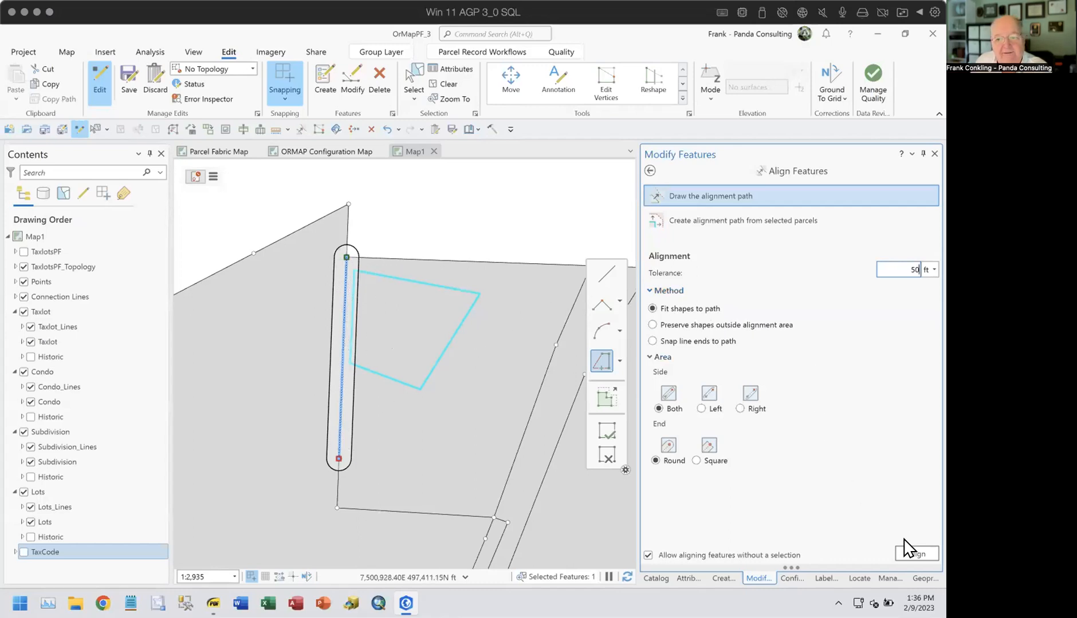
pyautogui.click(912, 554)
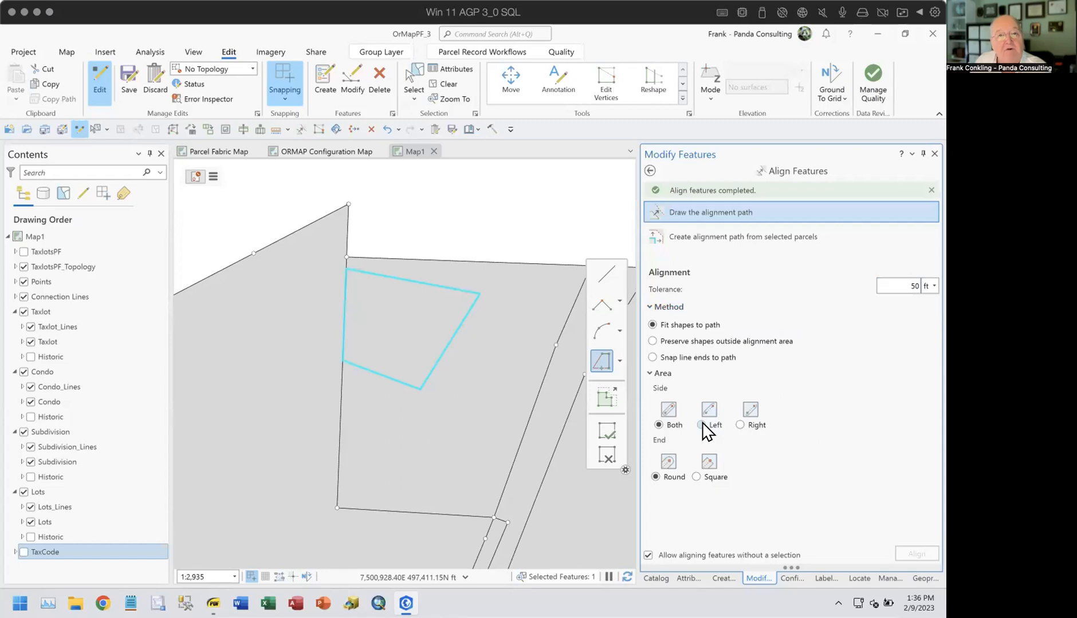
# Step: Align features to an eastward-bulging arc between the ends of the parcel's west boundary, with a 60 ft tolerance
pyautogui.click(621, 329)
pyautogui.click(544, 330)
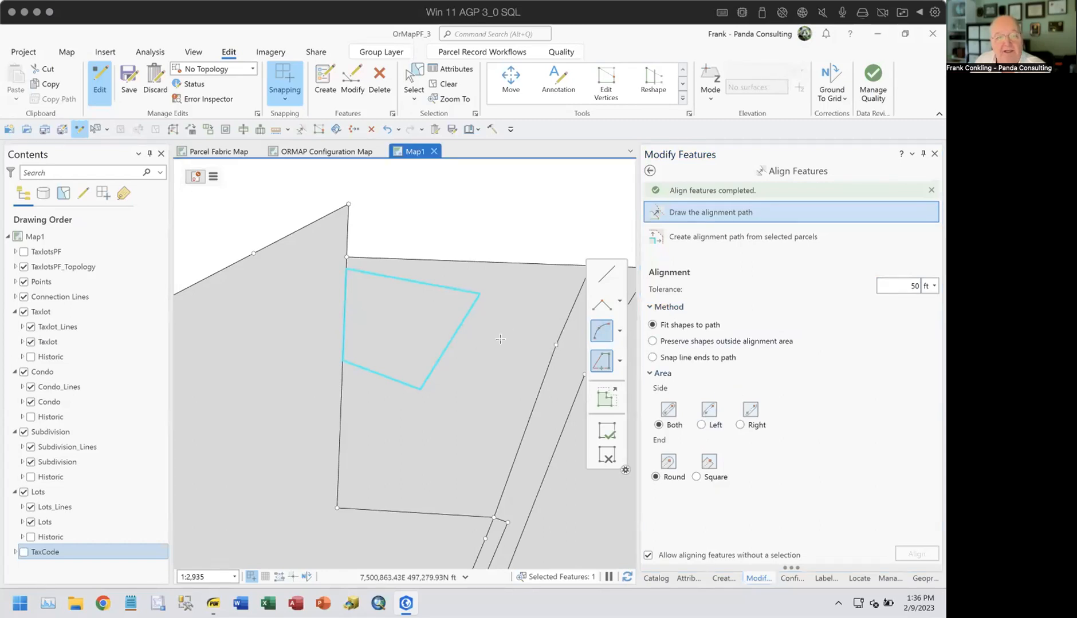
pyautogui.click(341, 253)
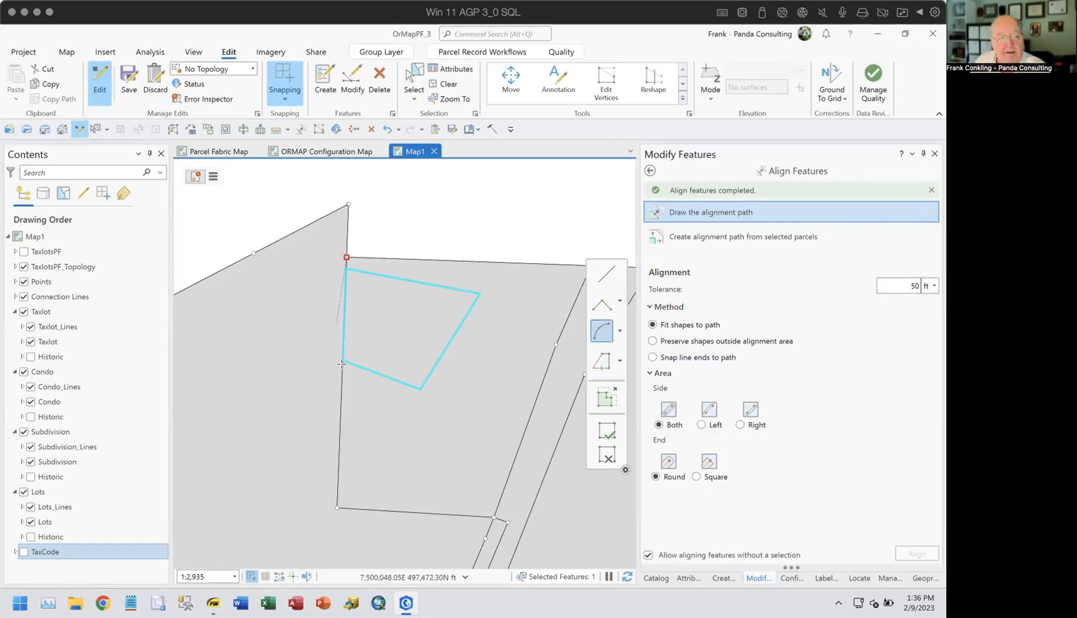
pyautogui.click(337, 508)
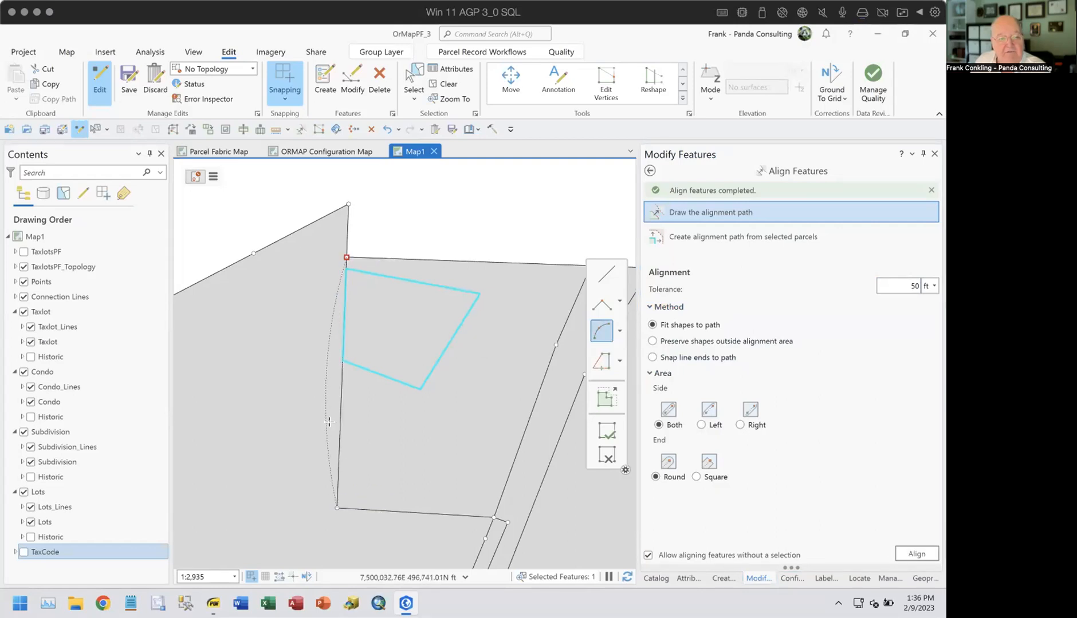
pyautogui.click(353, 390)
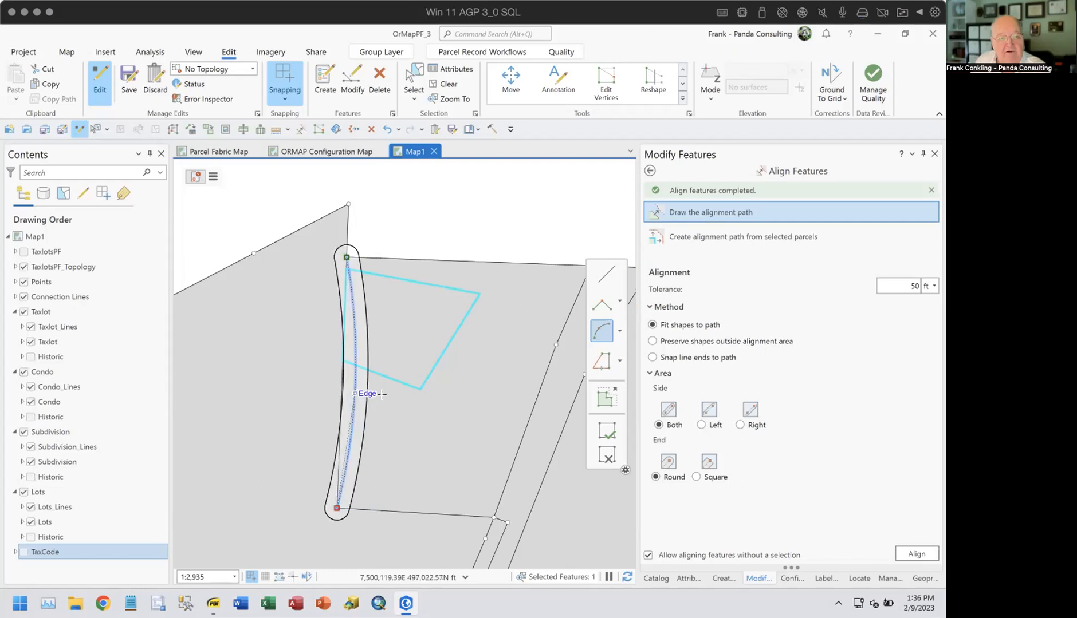
pyautogui.doubleClick(914, 286)
pyautogui.write('60')
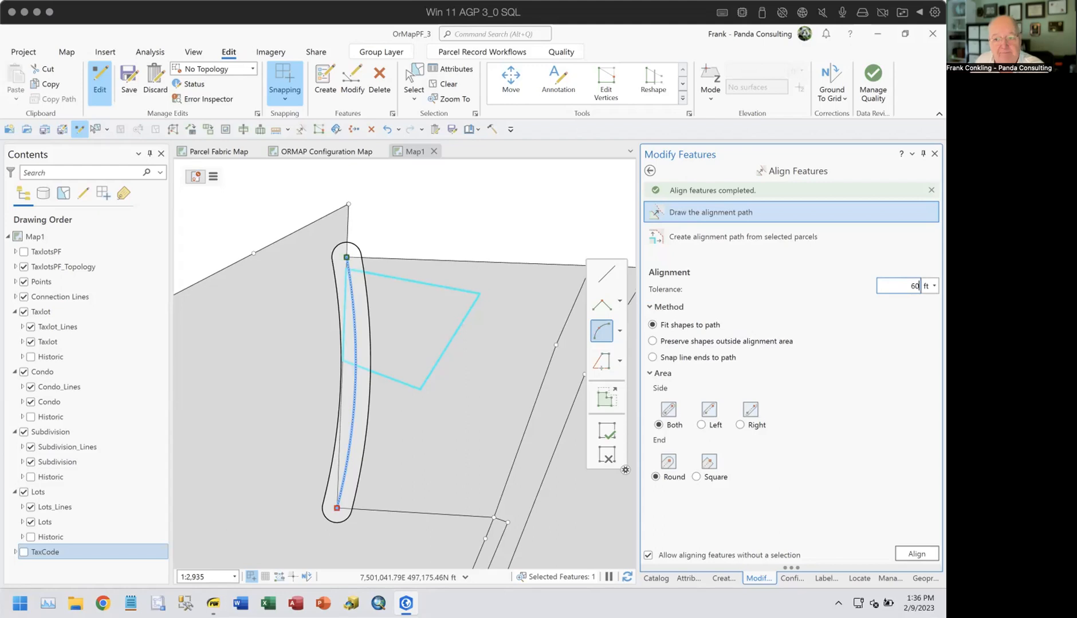
pyautogui.click(912, 555)
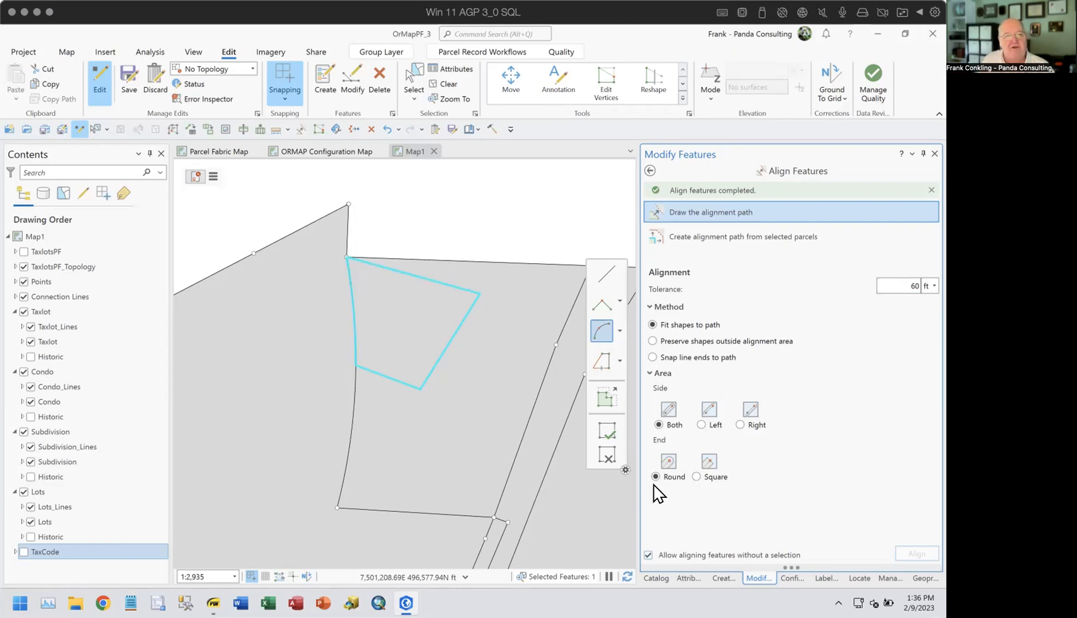
# Step: Clear the selection and align features to a straight path between the ends of the parcel's slanted east boundary, with a 50 ft tolerance
pyautogui.click(449, 89)
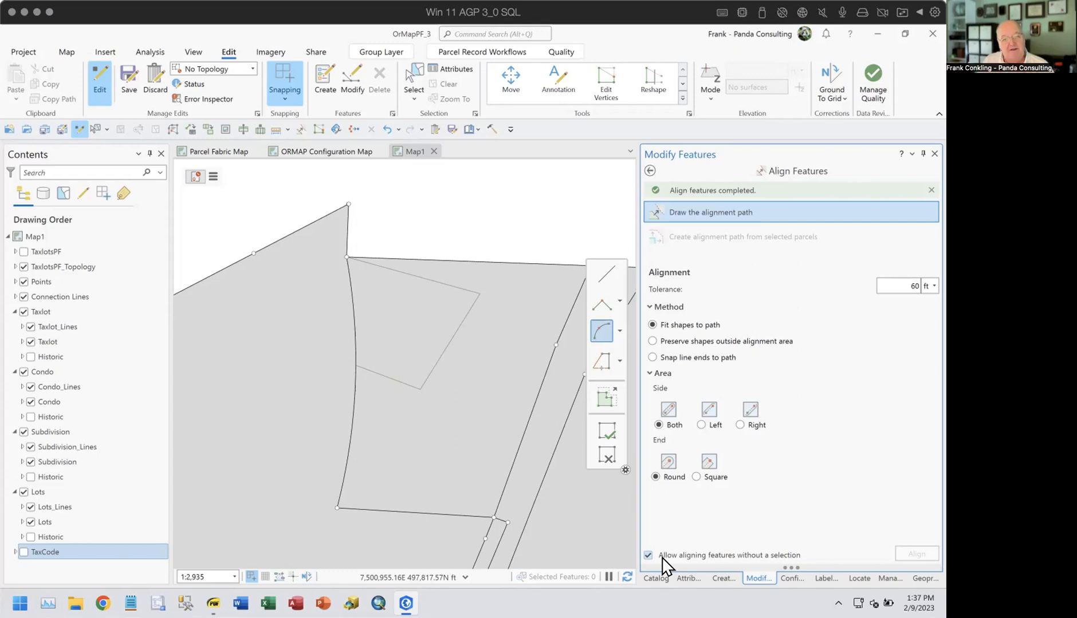
pyautogui.moveTo(420, 457); pyautogui.dragTo(289, 431)
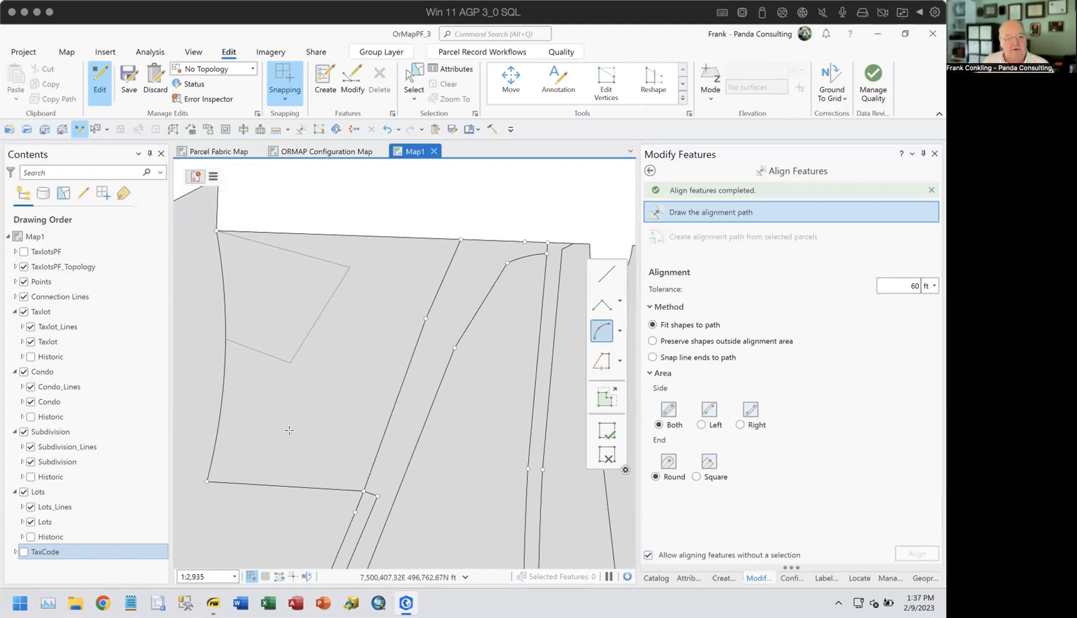
pyautogui.click(363, 491)
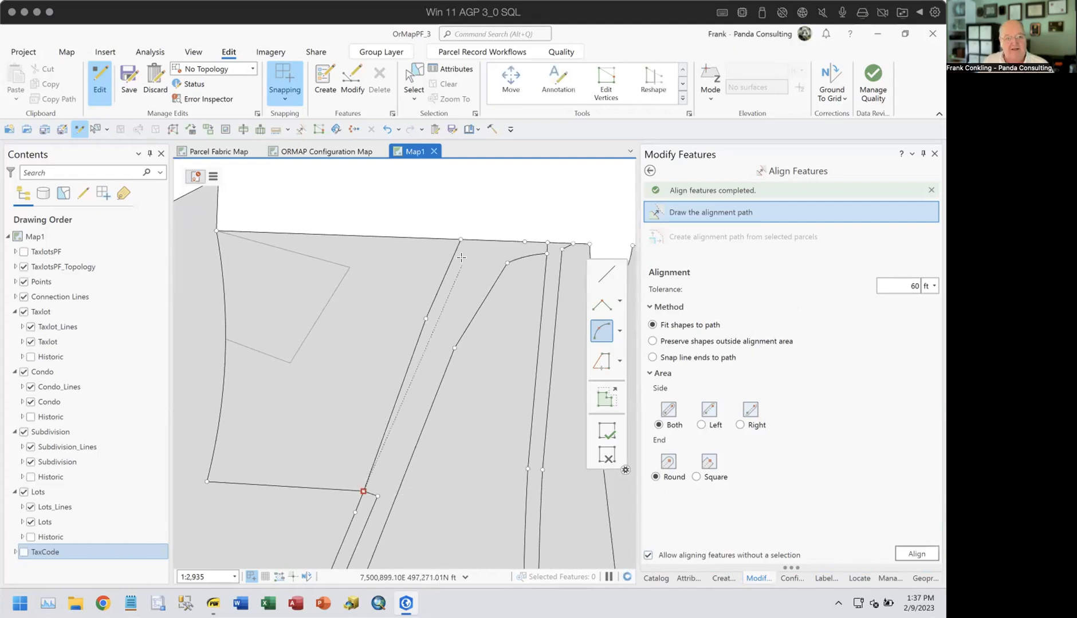
pyautogui.click(458, 239)
pyautogui.click(593, 269)
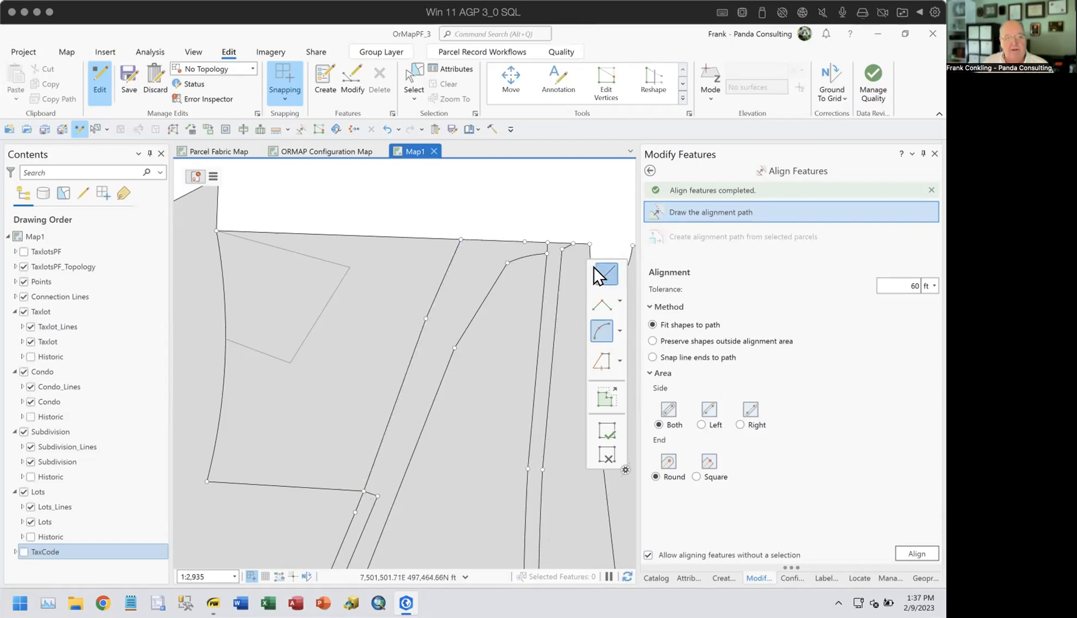
pyautogui.click(458, 239)
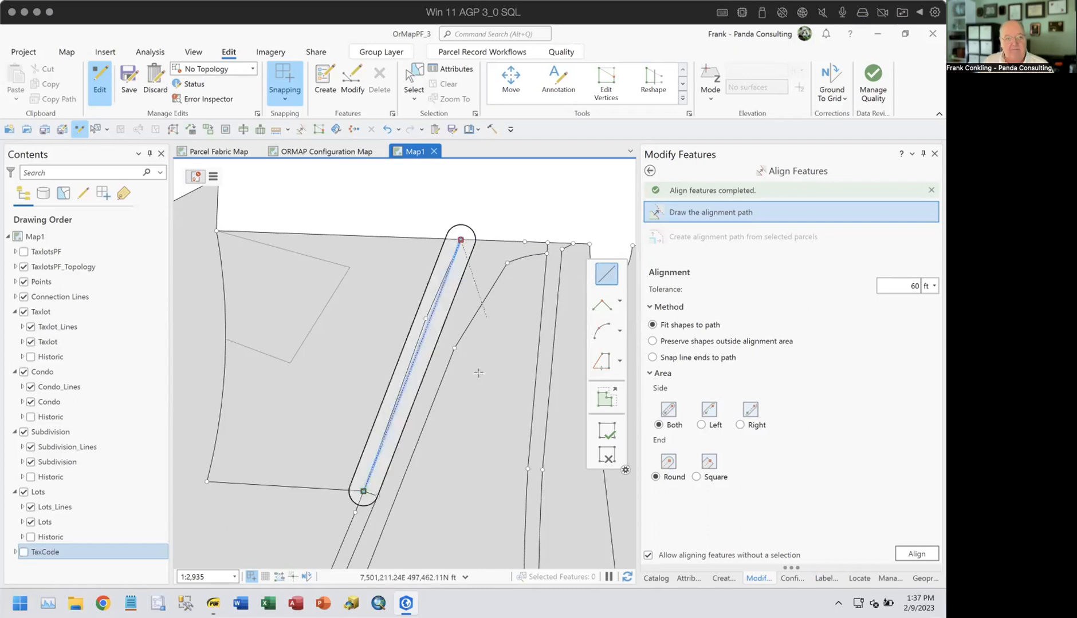
pyautogui.doubleClick(907, 280)
pyautogui.write('50')
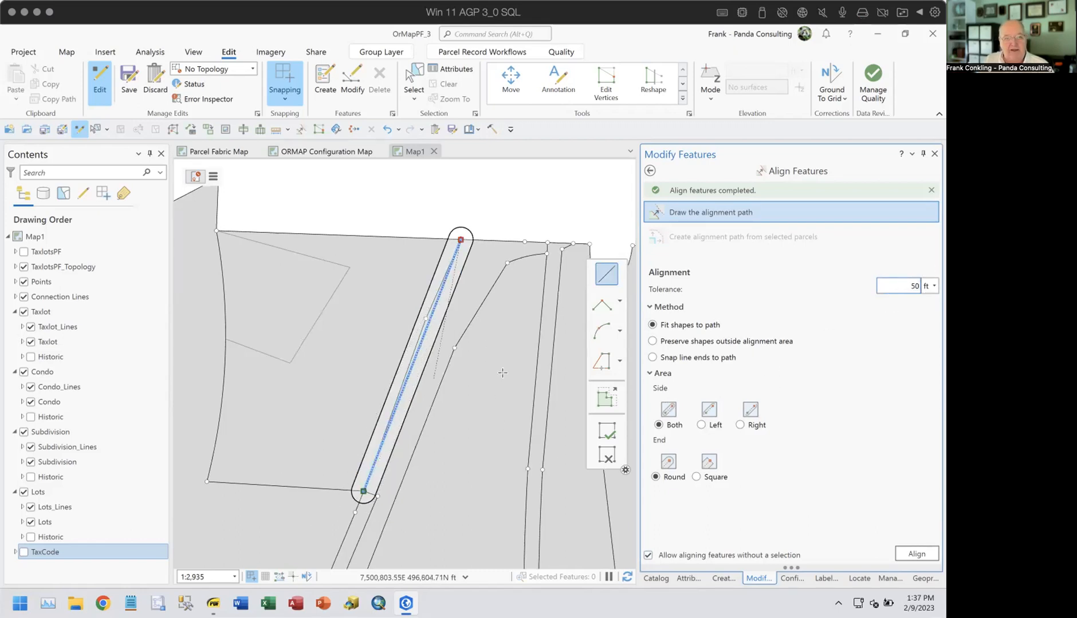
pyautogui.click(910, 554)
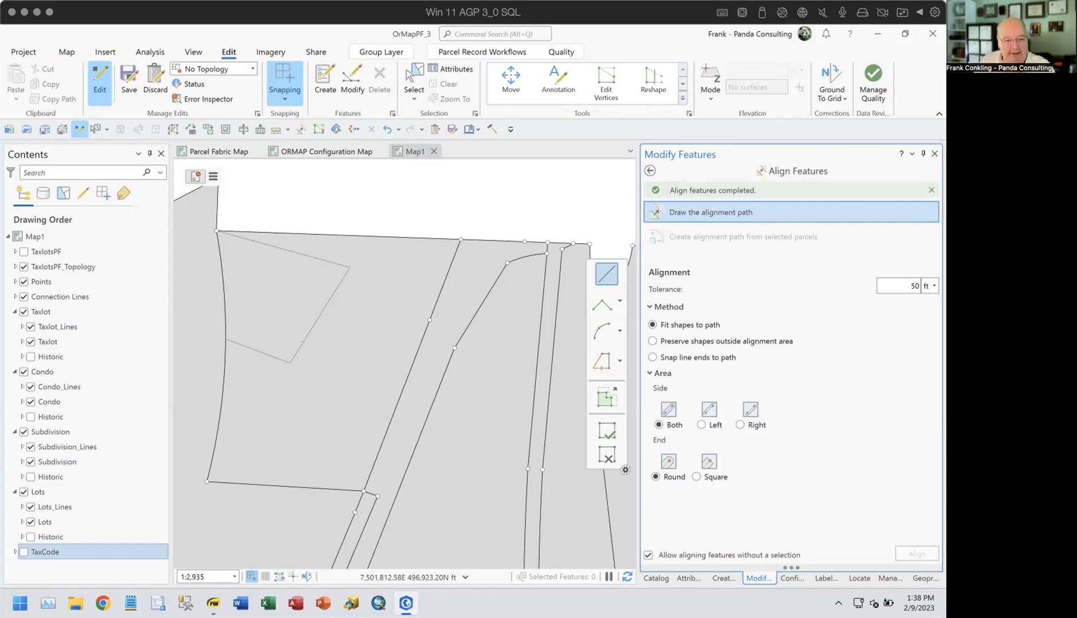
# Step: Create a new parcel record with the default name and attributes for the parcels near the map's west edge
pyautogui.moveTo(405, 603)
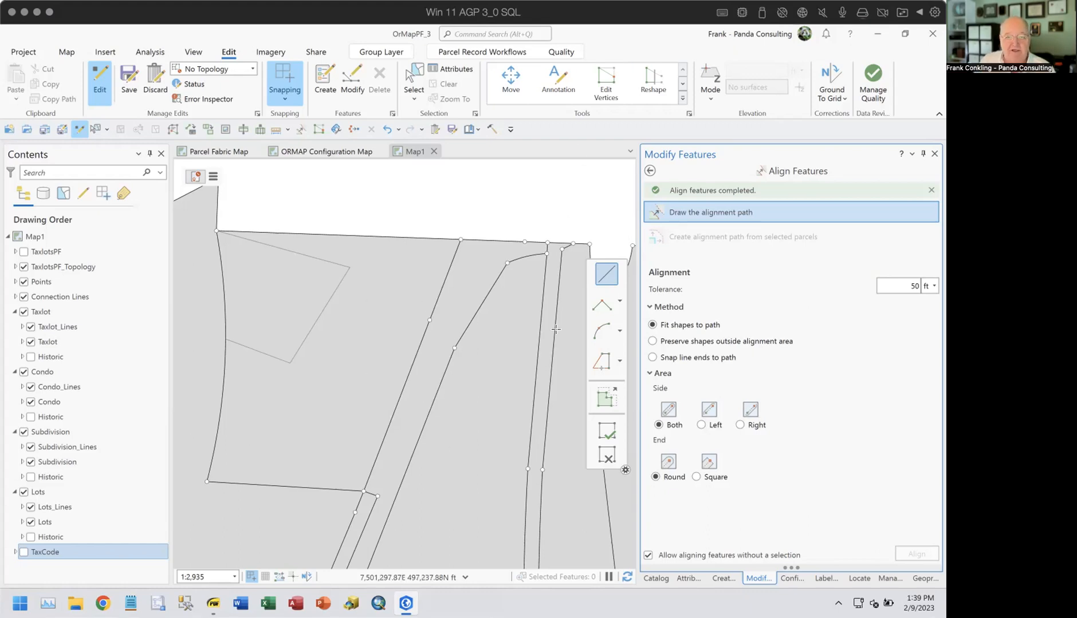
pyautogui.scroll(-2, 362, 376)
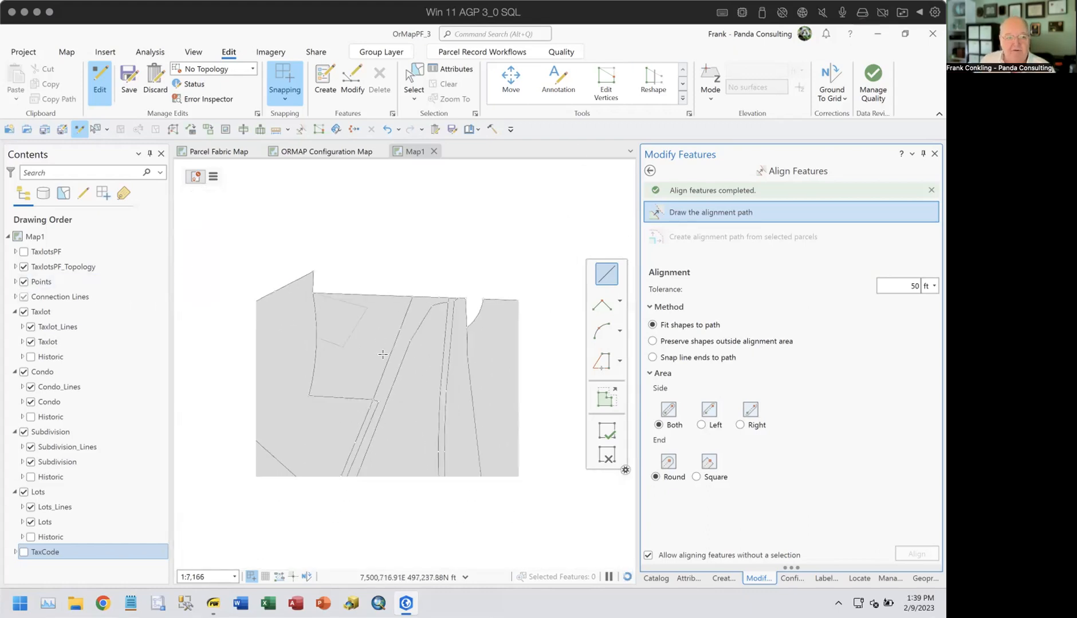
pyautogui.moveTo(362, 376); pyautogui.dragTo(465, 314)
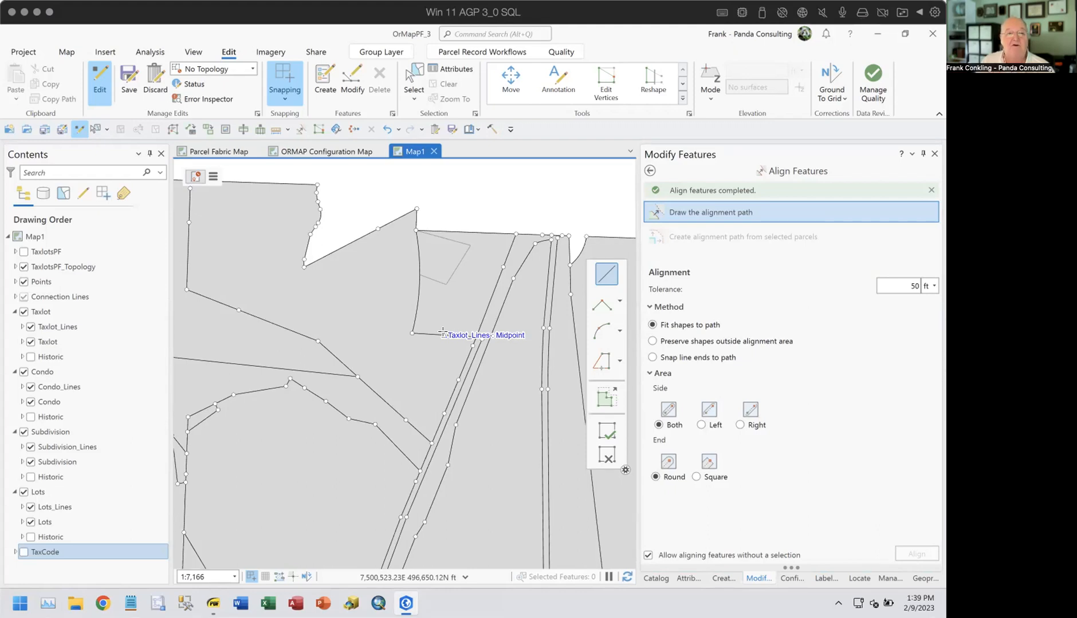
pyautogui.moveTo(286, 347); pyautogui.dragTo(491, 314)
pyautogui.moveTo(226, 431); pyautogui.dragTo(397, 229)
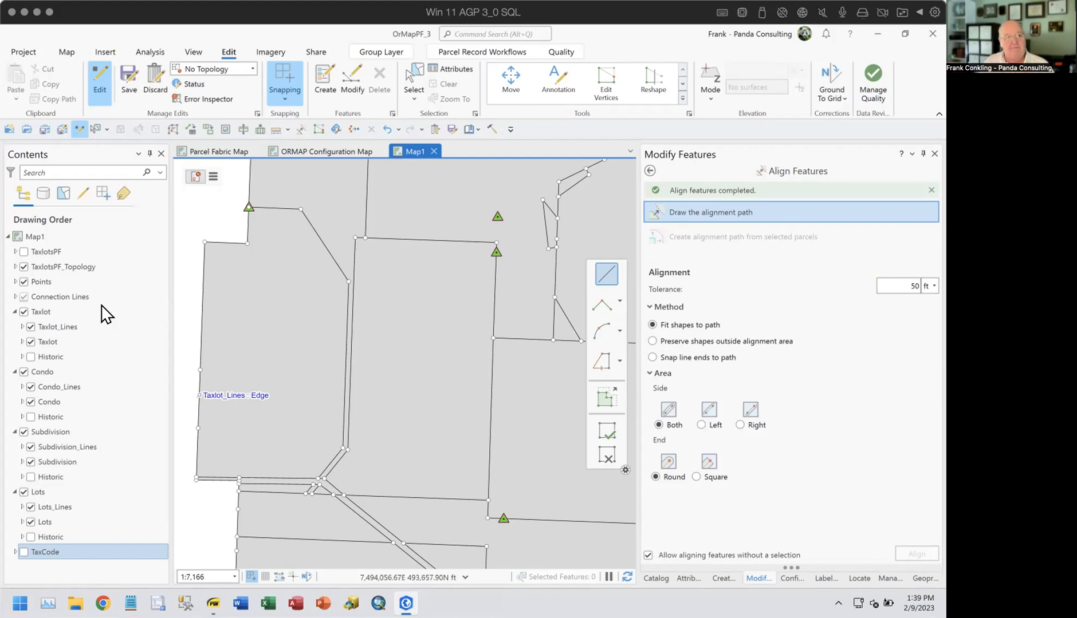
pyautogui.click(213, 178)
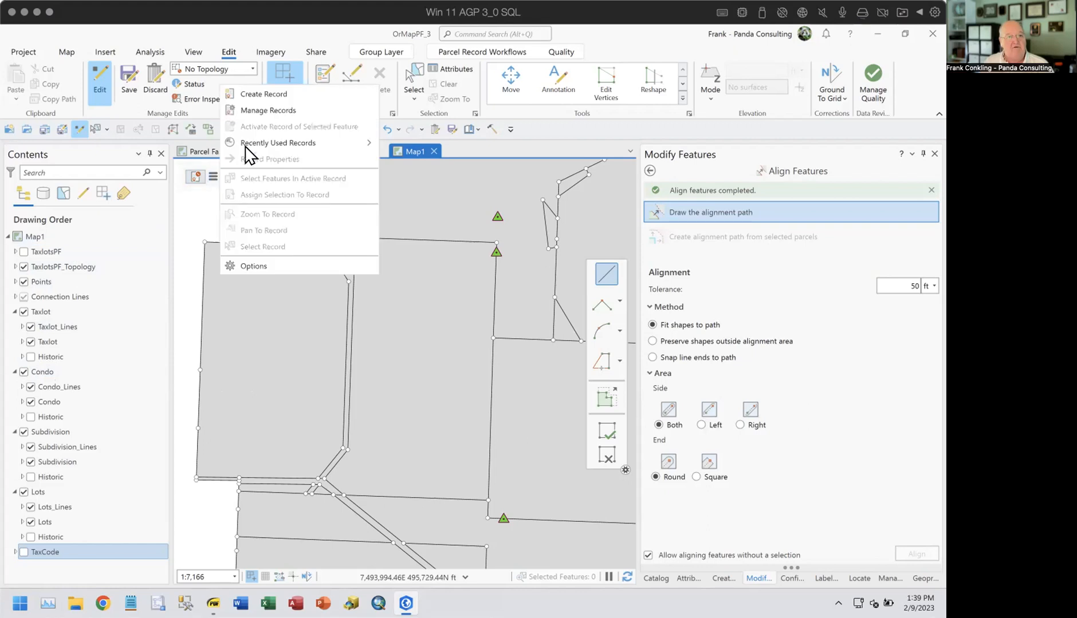
pyautogui.click(253, 93)
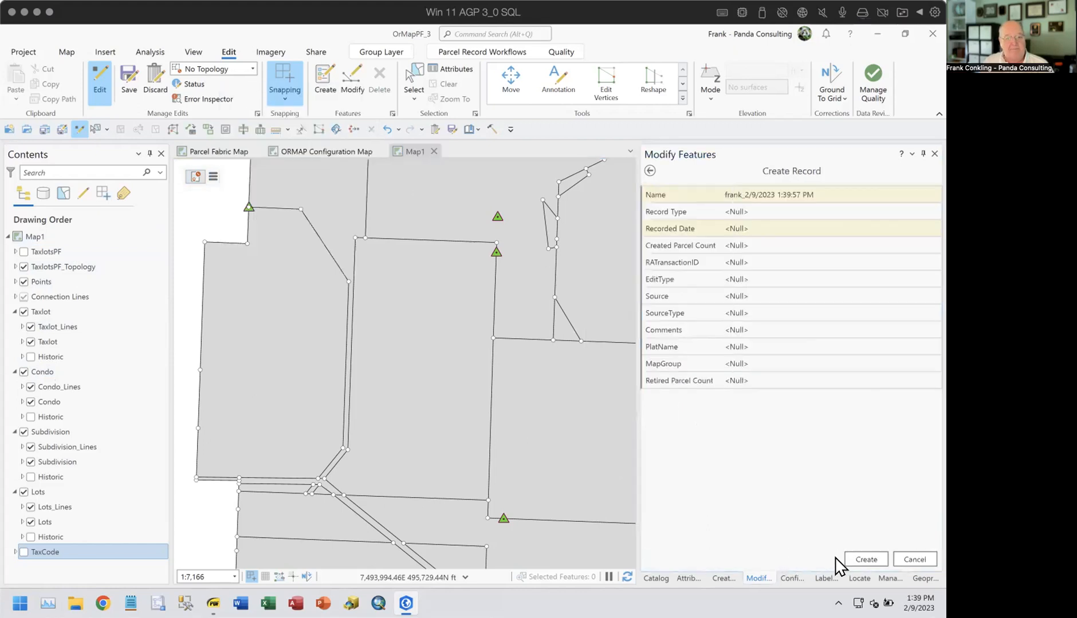
pyautogui.click(866, 559)
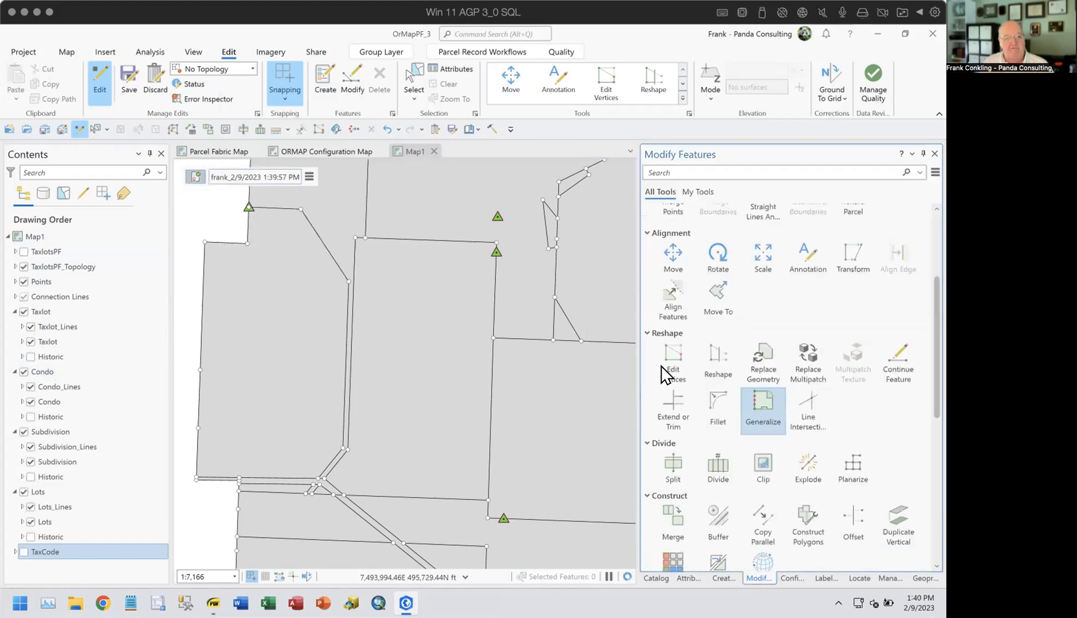
# Step: Copy the large central taxlot's lines to the active record as Taxlot, preserving attributes and showing only the active record
pyautogui.click(410, 74)
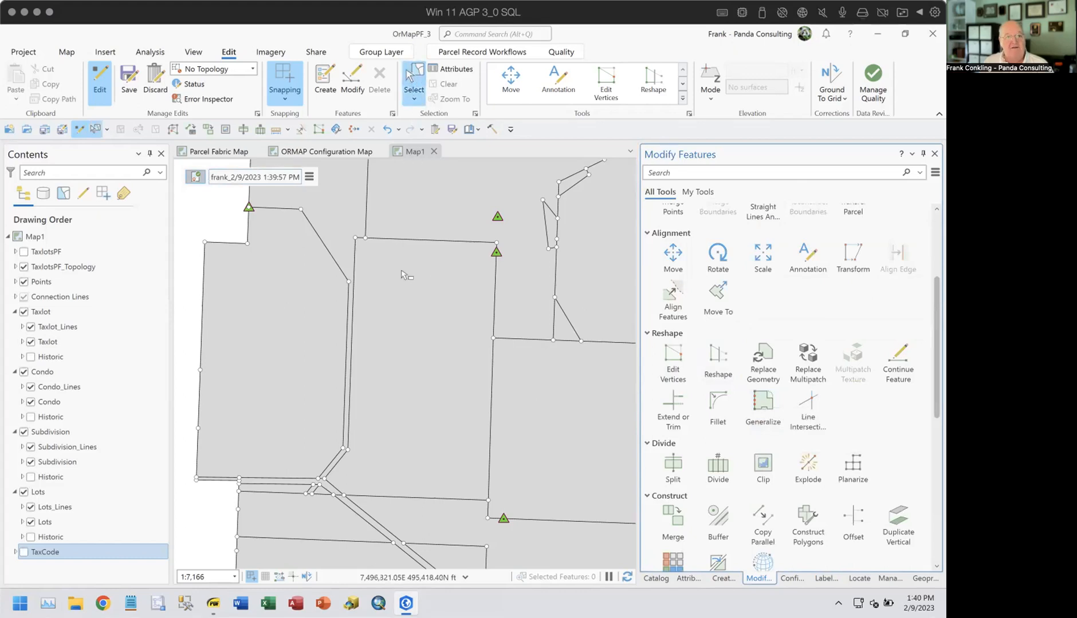
pyautogui.click(408, 295)
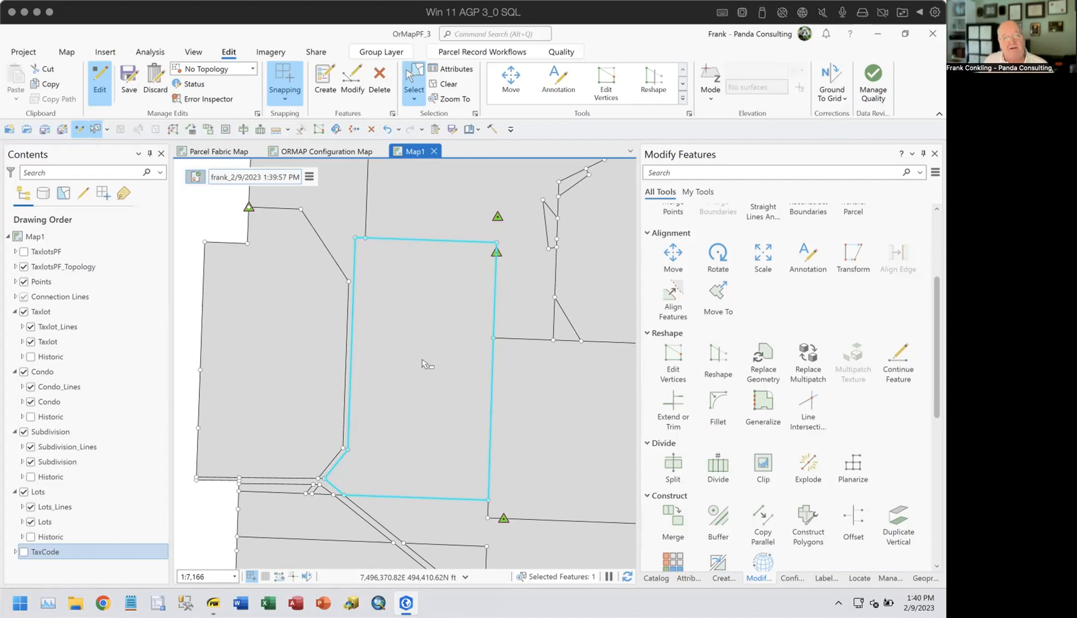
pyautogui.click(482, 51)
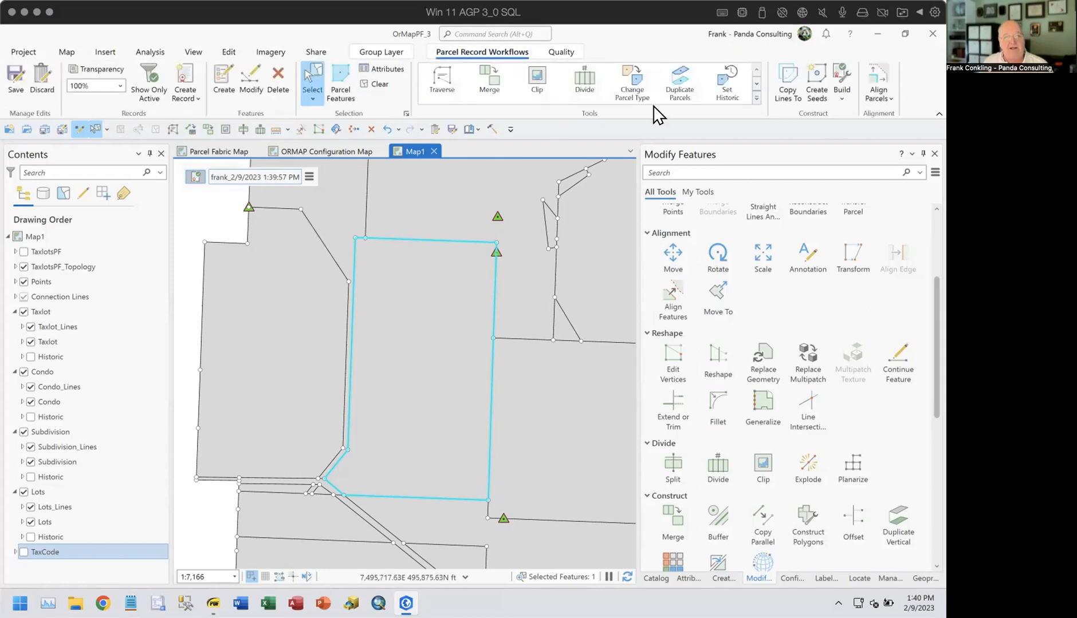
pyautogui.click(788, 86)
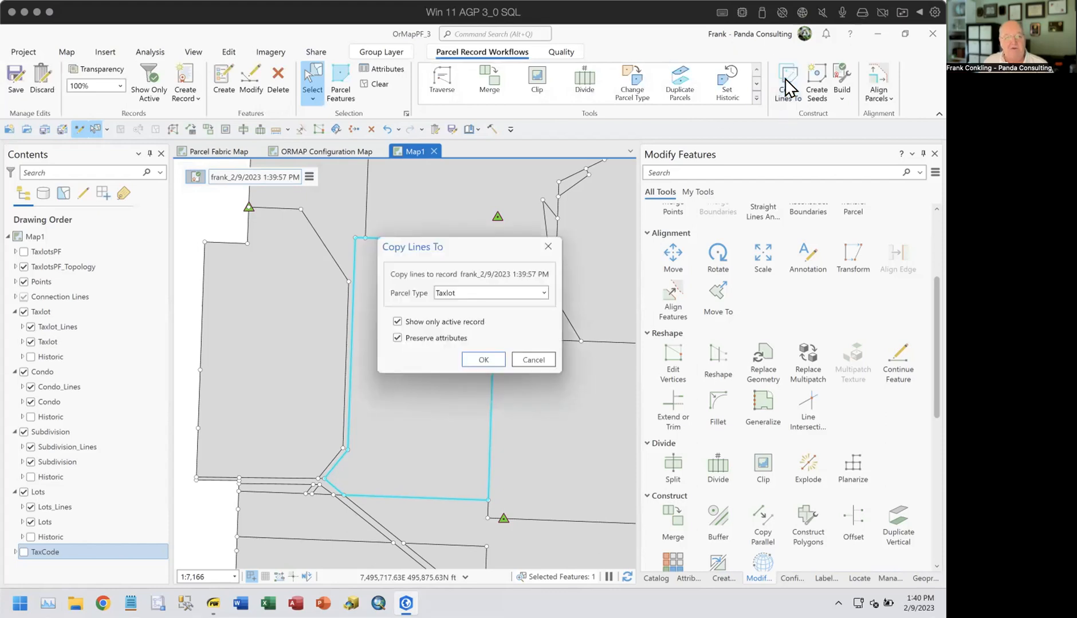
pyautogui.click(483, 360)
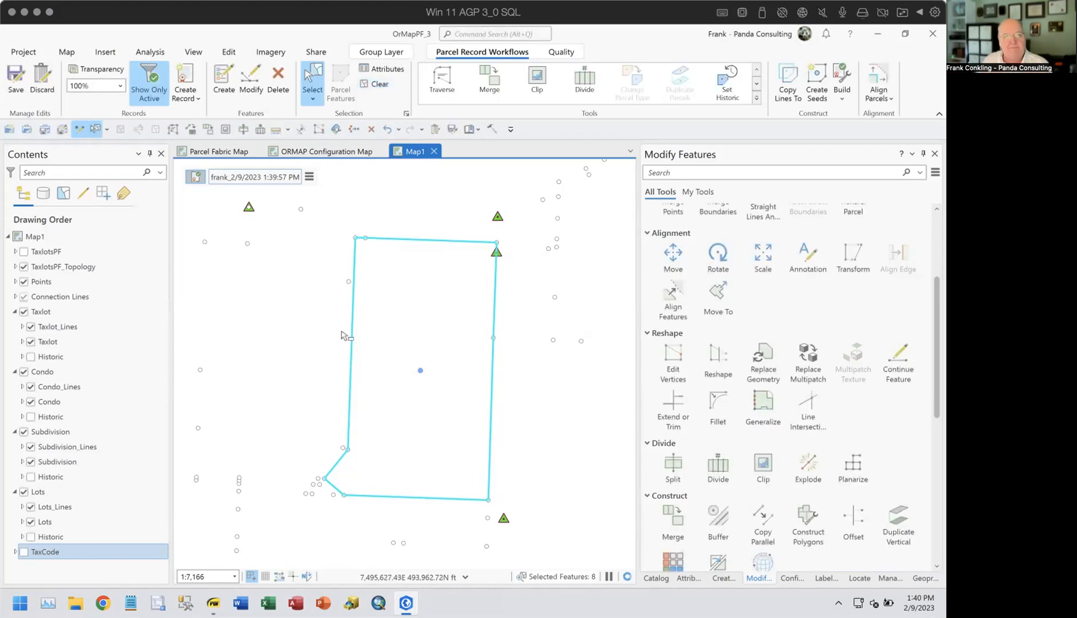
# Step: Clear the selection, select the parcel's long west boundary line, and divide it at 500 ft from its start
pyautogui.click(375, 84)
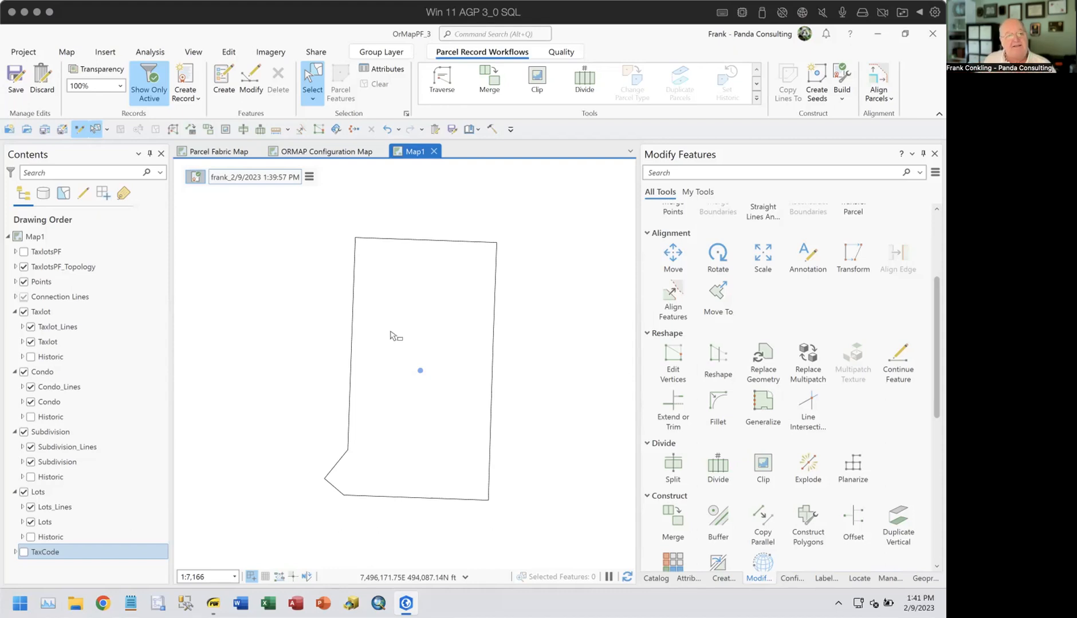
pyautogui.click(353, 319)
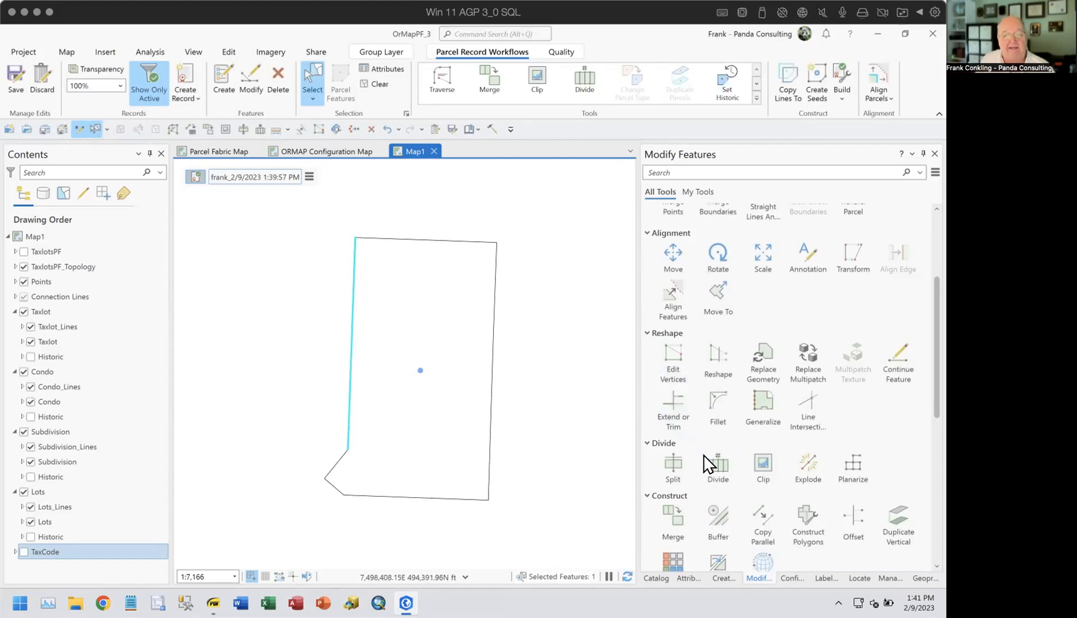
pyautogui.click(716, 467)
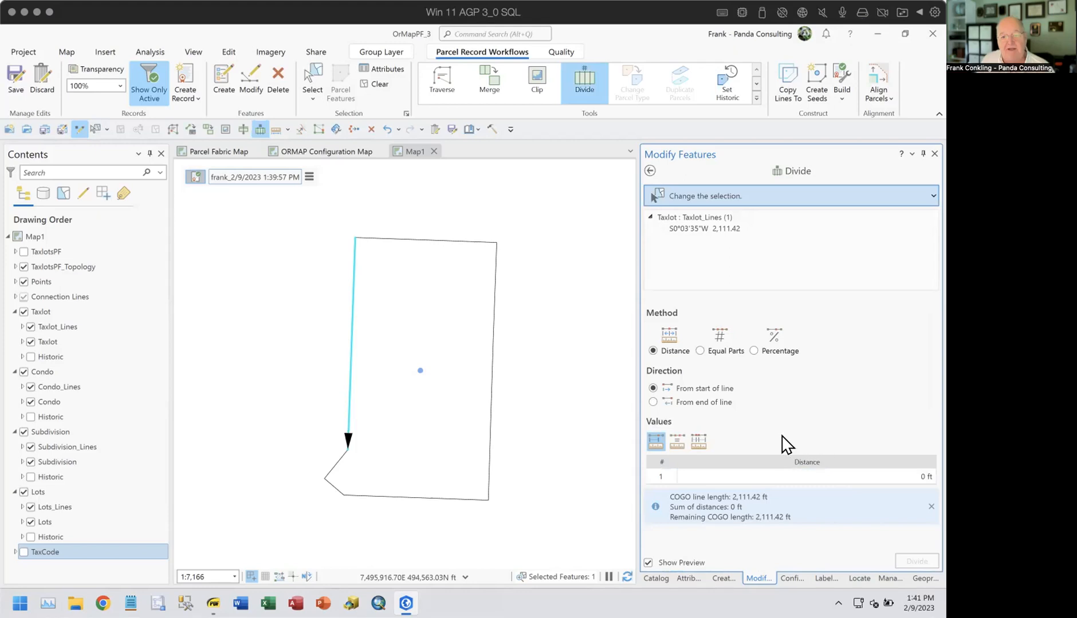
pyautogui.click(894, 476)
pyautogui.write('100')
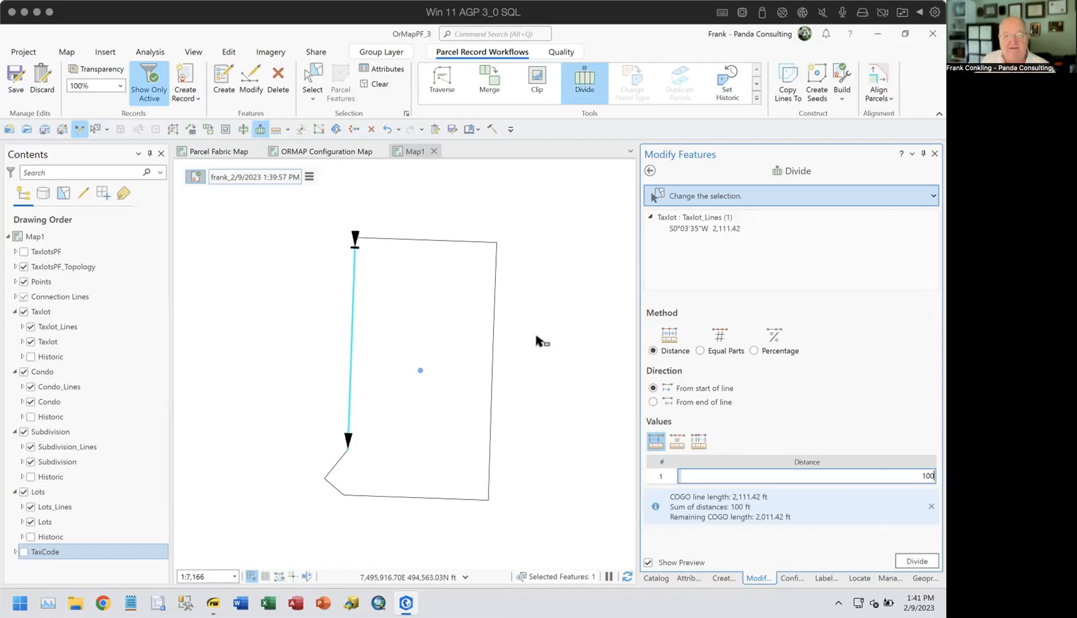
pyautogui.click(908, 481)
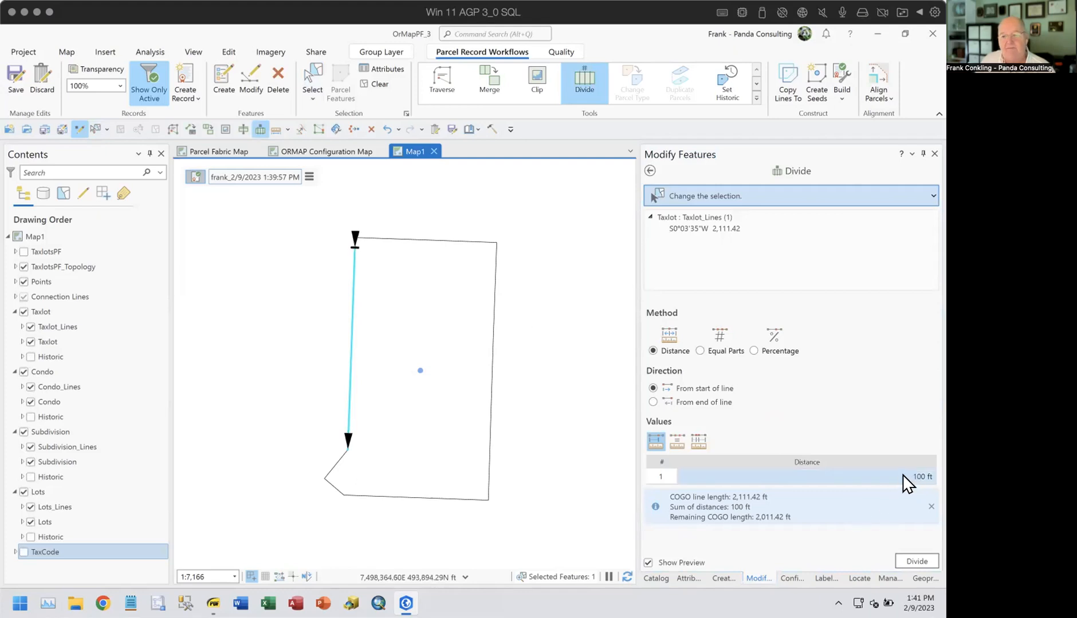
pyautogui.write('500')
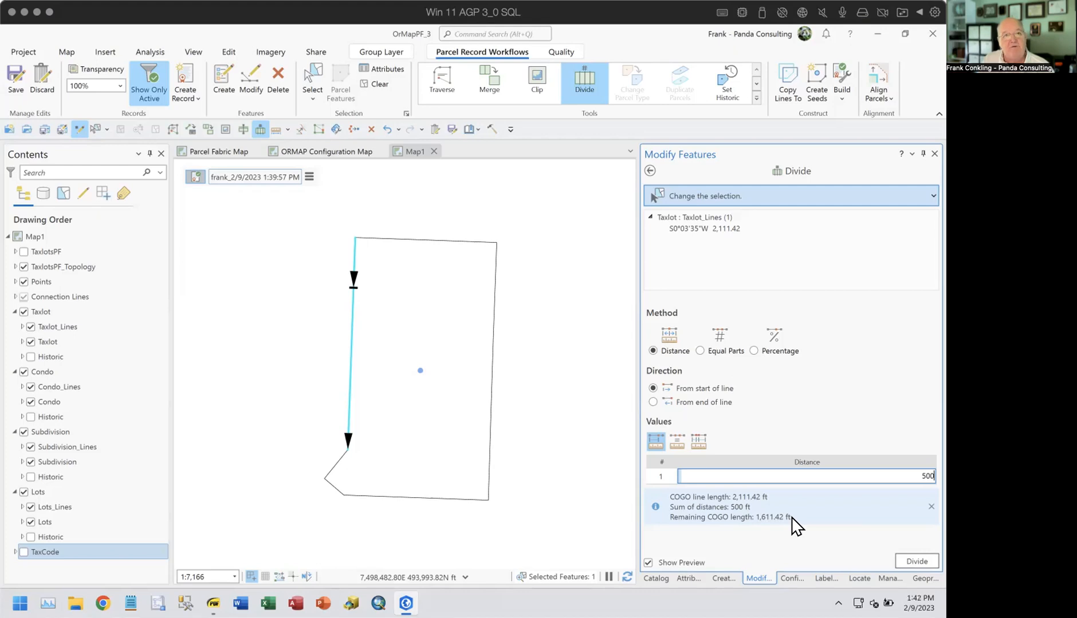
pyautogui.click(916, 562)
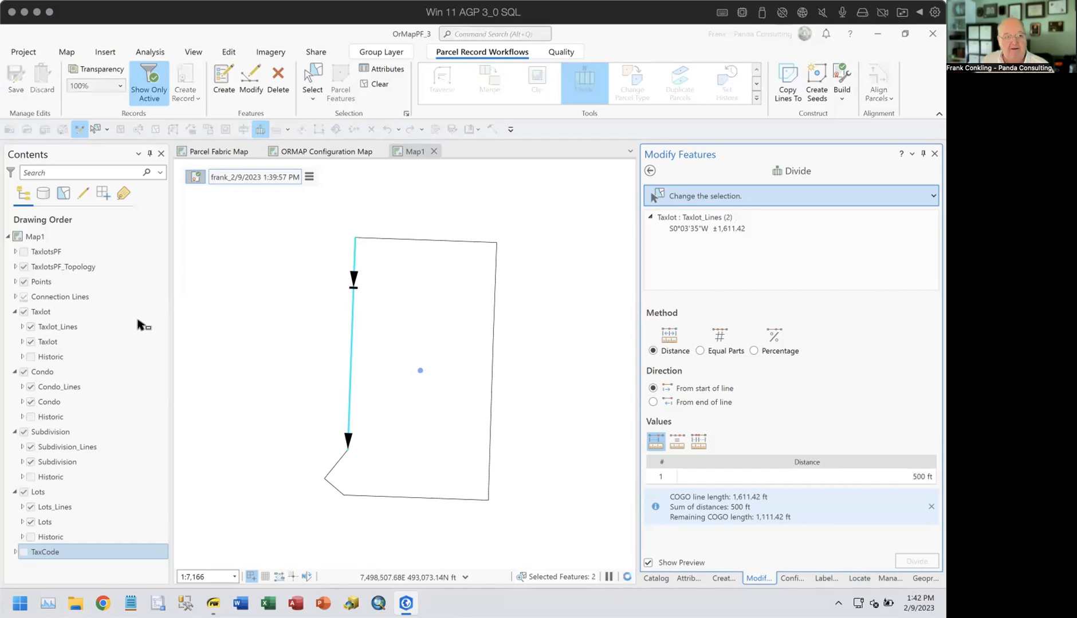
# Step: Turn on labels for Taxlot_Lines and set the COGO Right label class's Out Beyond scale to 1:10,000
pyautogui.rightClick(64, 326)
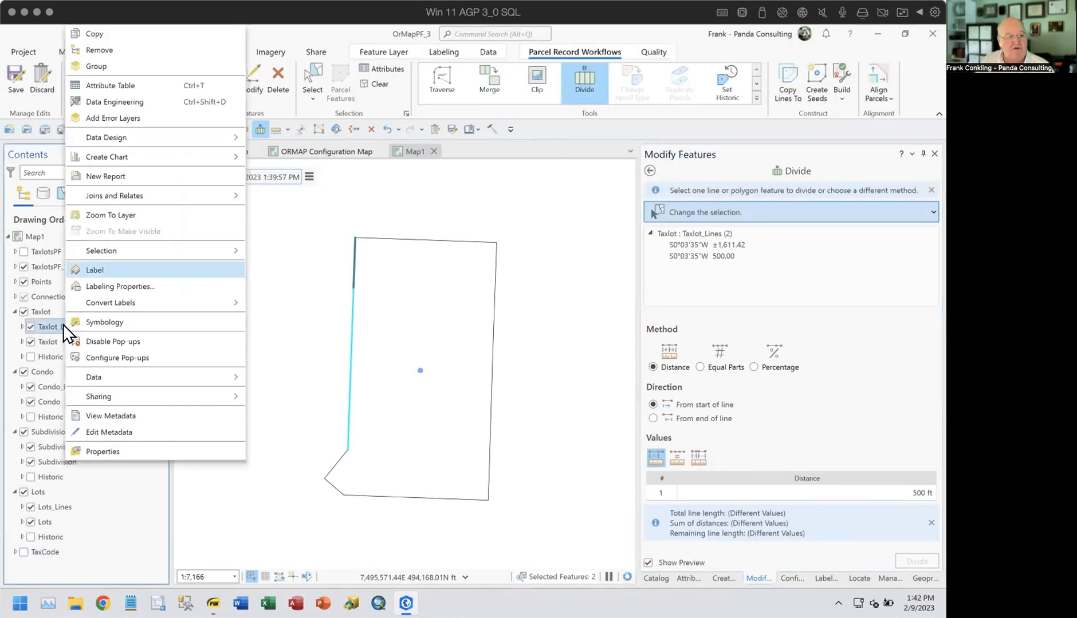
pyautogui.click(89, 270)
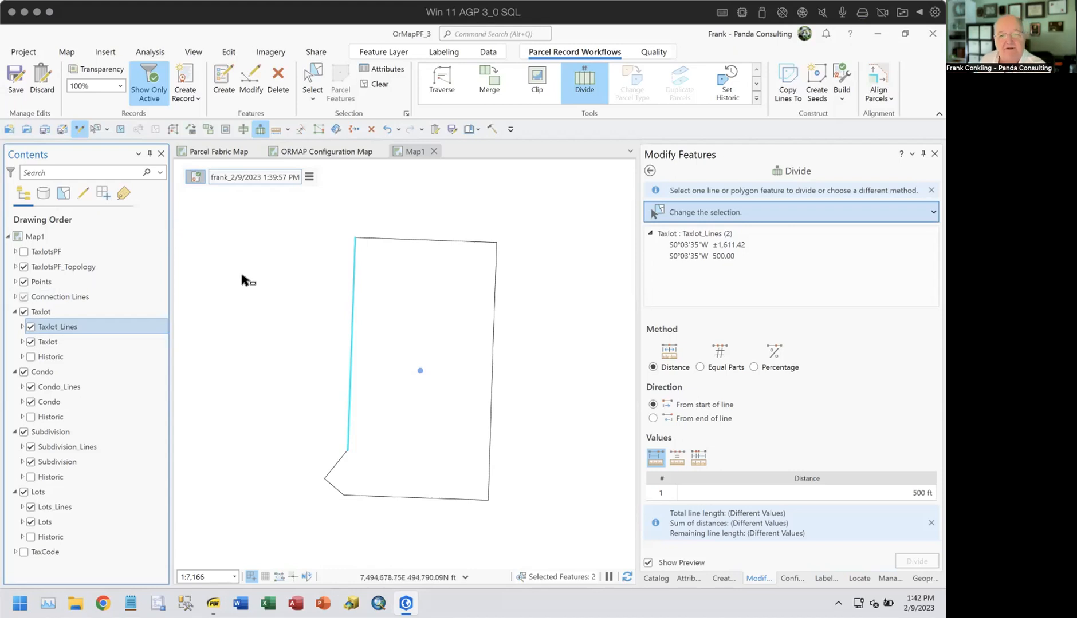
pyautogui.scroll(1, 355, 292)
pyautogui.scroll(4, 355, 292)
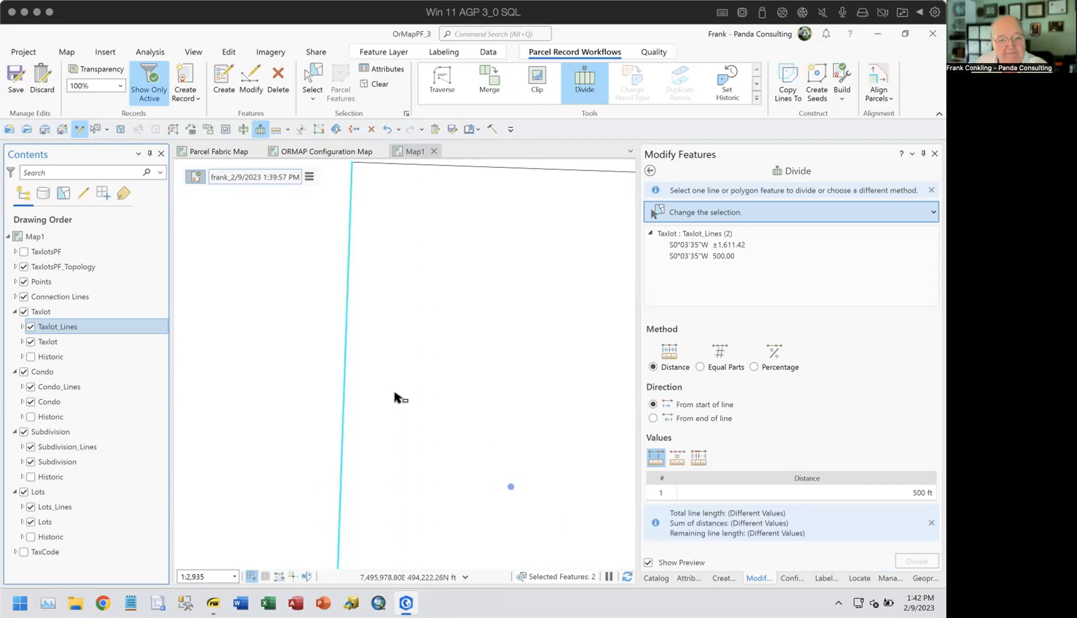
pyautogui.click(445, 52)
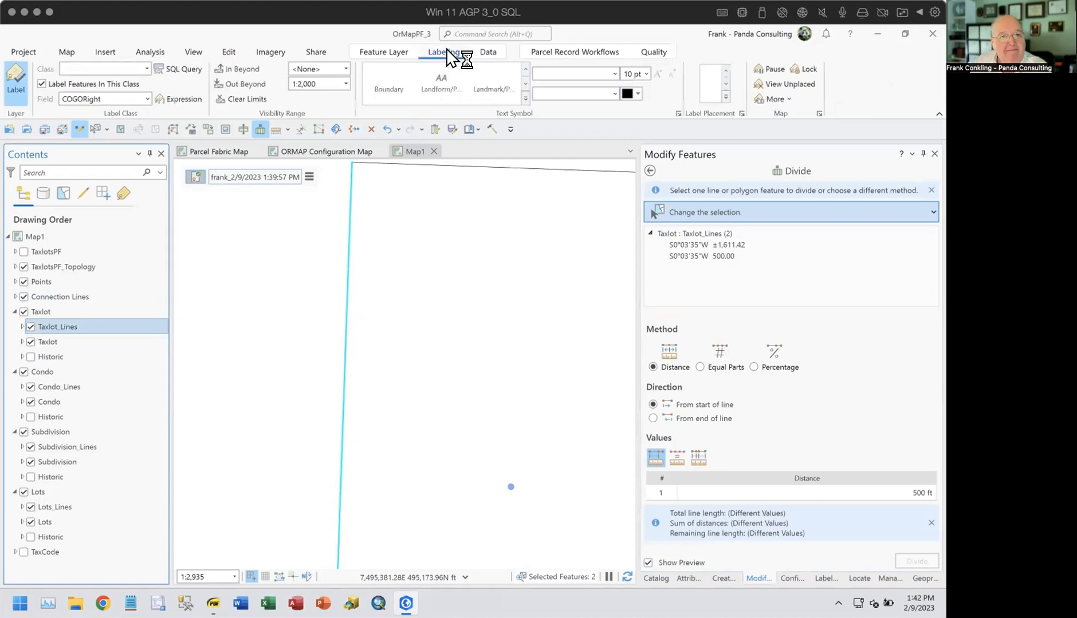
pyautogui.click(345, 84)
pyautogui.click(314, 140)
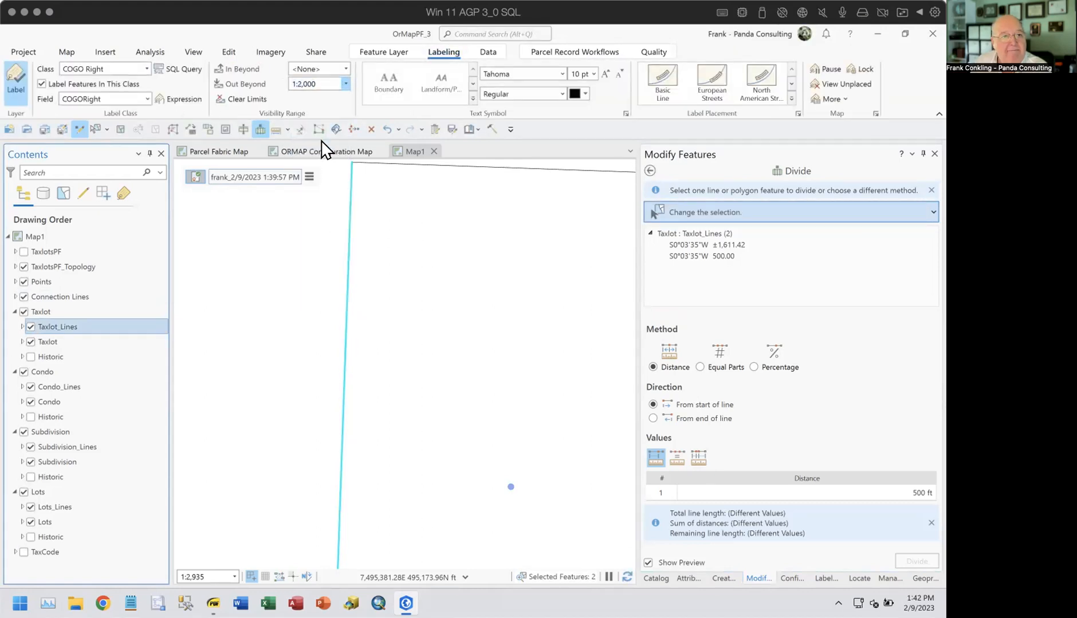
# Step: Set the Out Beyond scale of the COGO Left and COGO Shared label classes to 1:10,000
pyautogui.click(147, 69)
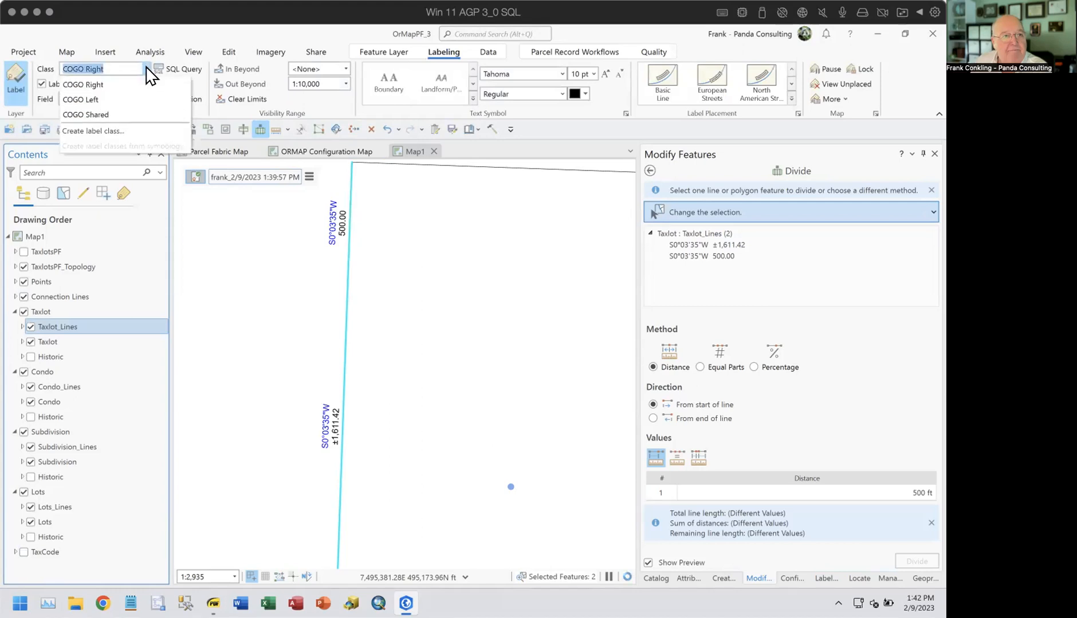
pyautogui.click(137, 100)
pyautogui.click(344, 85)
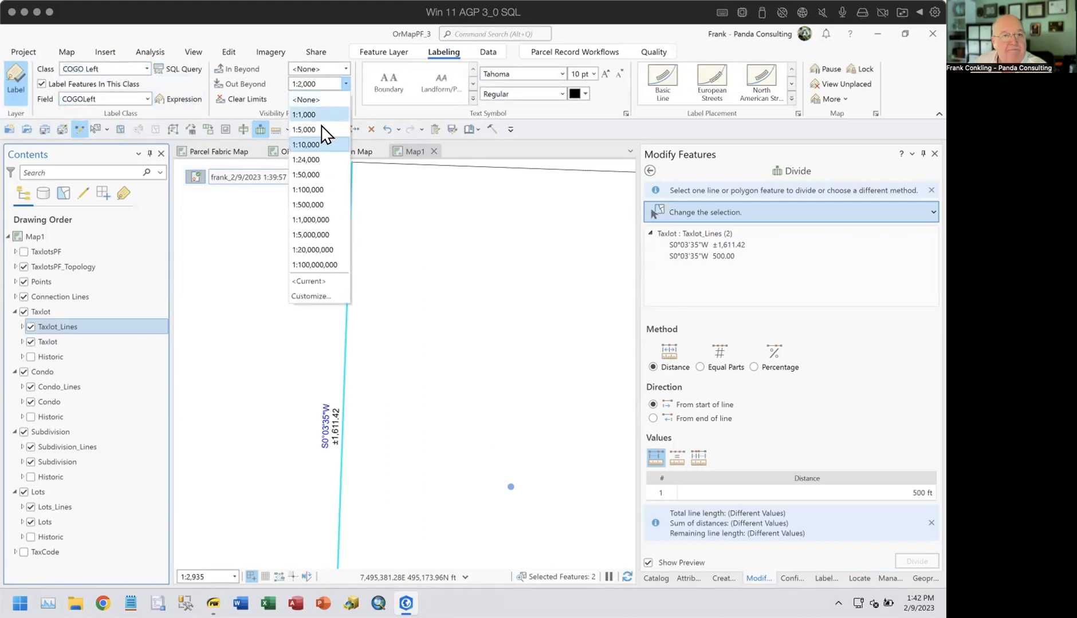
pyautogui.click(320, 140)
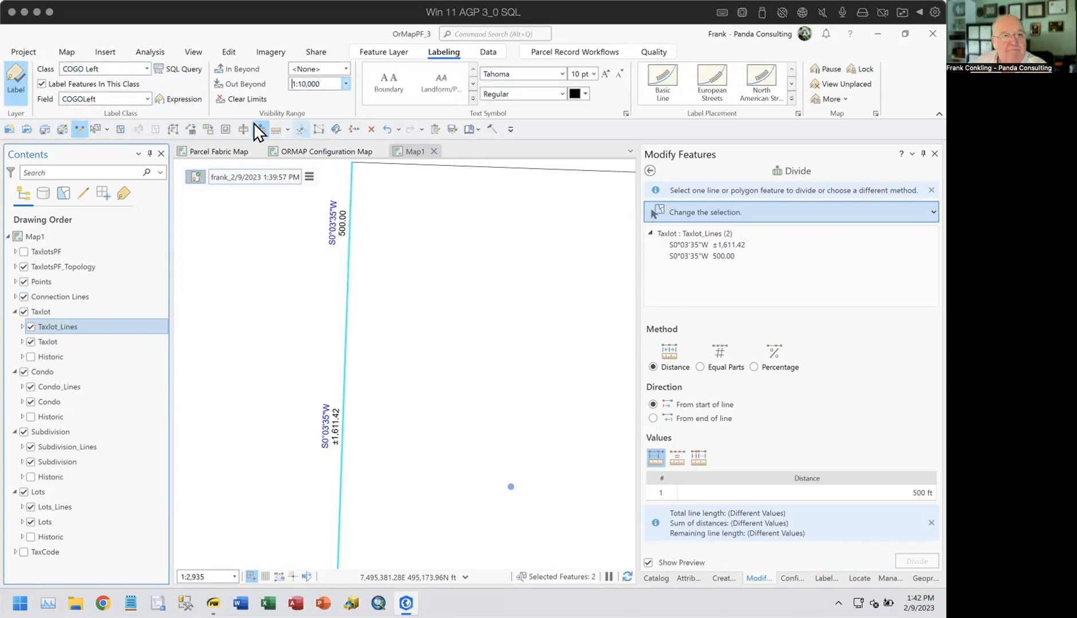
pyautogui.click(148, 69)
pyautogui.click(135, 111)
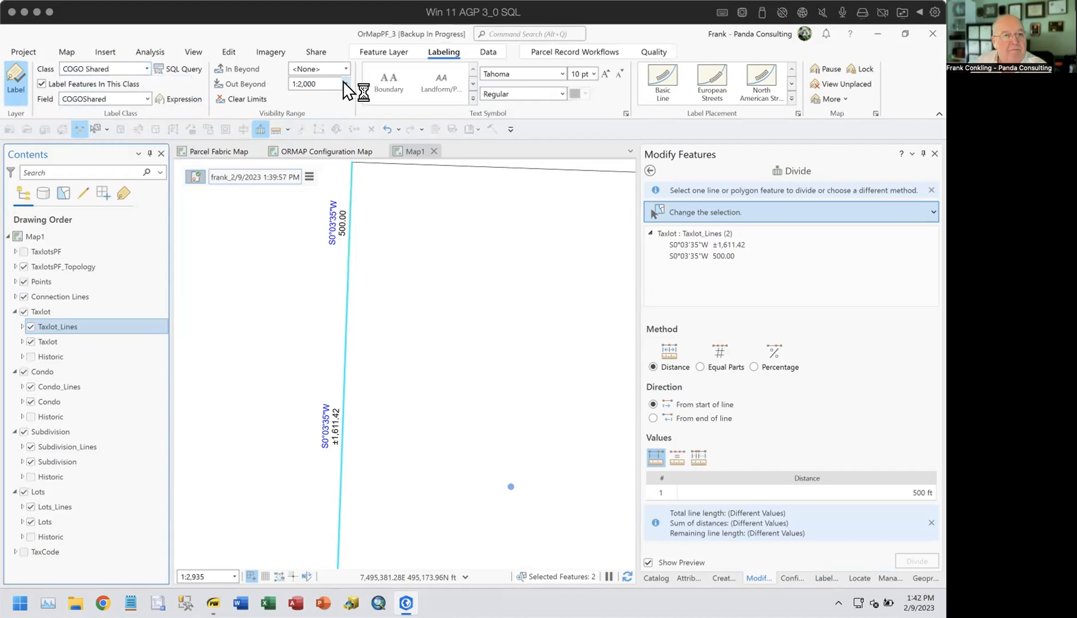
pyautogui.click(344, 84)
pyautogui.click(316, 140)
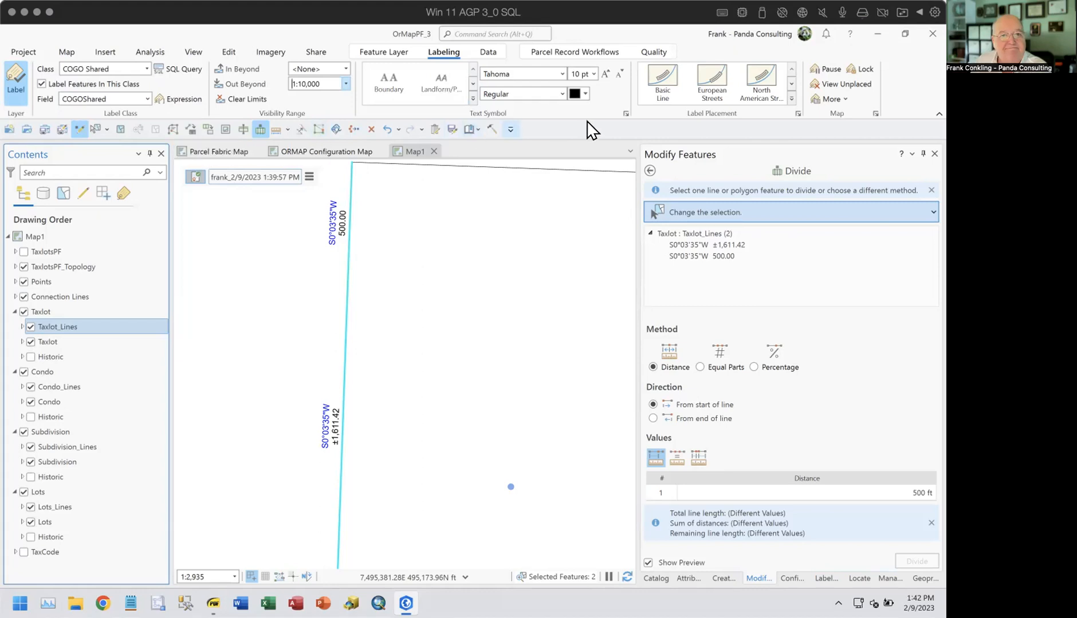
pyautogui.click(567, 55)
# Step: Divide the upper segment of the parcel's east boundary from its start at successive distances of 100 ft and 250 ft
pyautogui.scroll(-2, 495, 261)
pyautogui.scroll(-2, 496, 261)
pyautogui.moveTo(495, 308)
pyautogui.mouseDown()
pyautogui.moveTo(423, 303)
pyautogui.moveTo(422, 334)
pyautogui.mouseUp()
pyautogui.scroll(1, 422, 293)
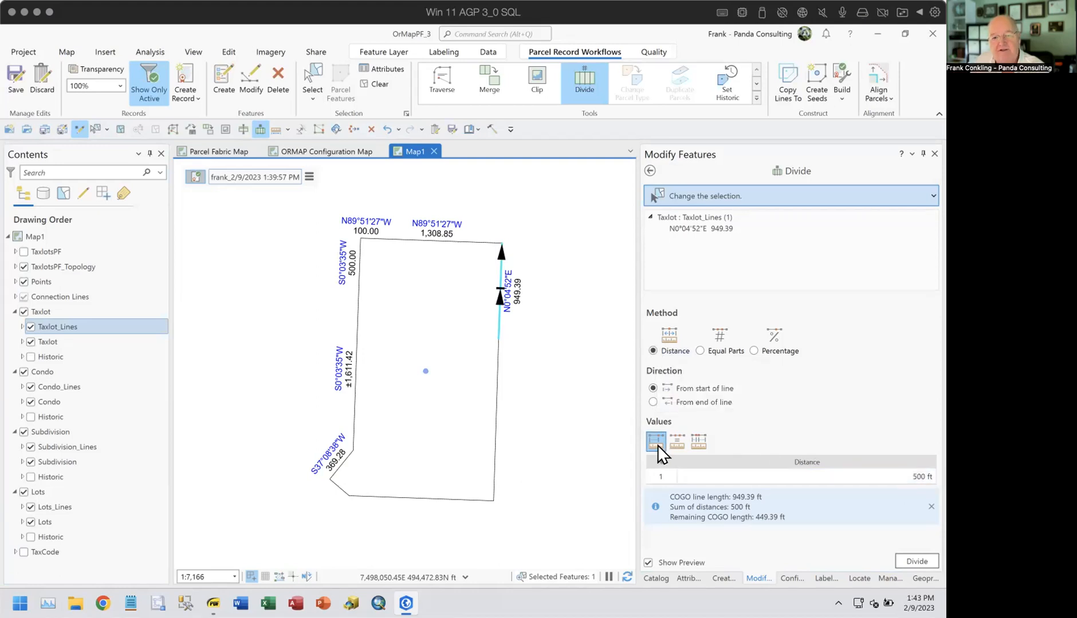
pyautogui.click(678, 441)
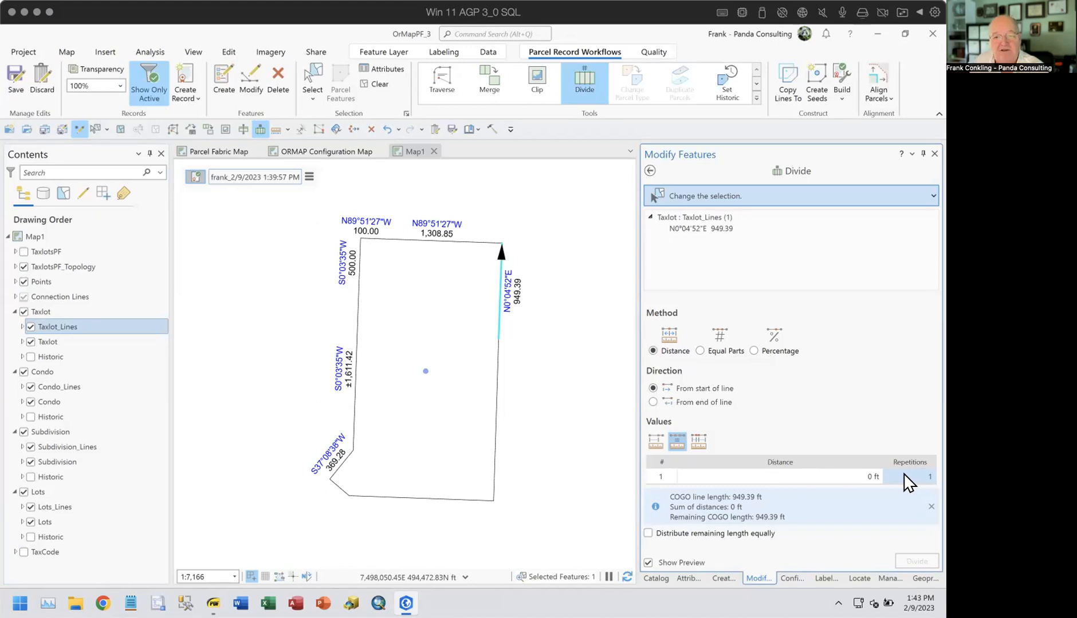
pyautogui.click(698, 442)
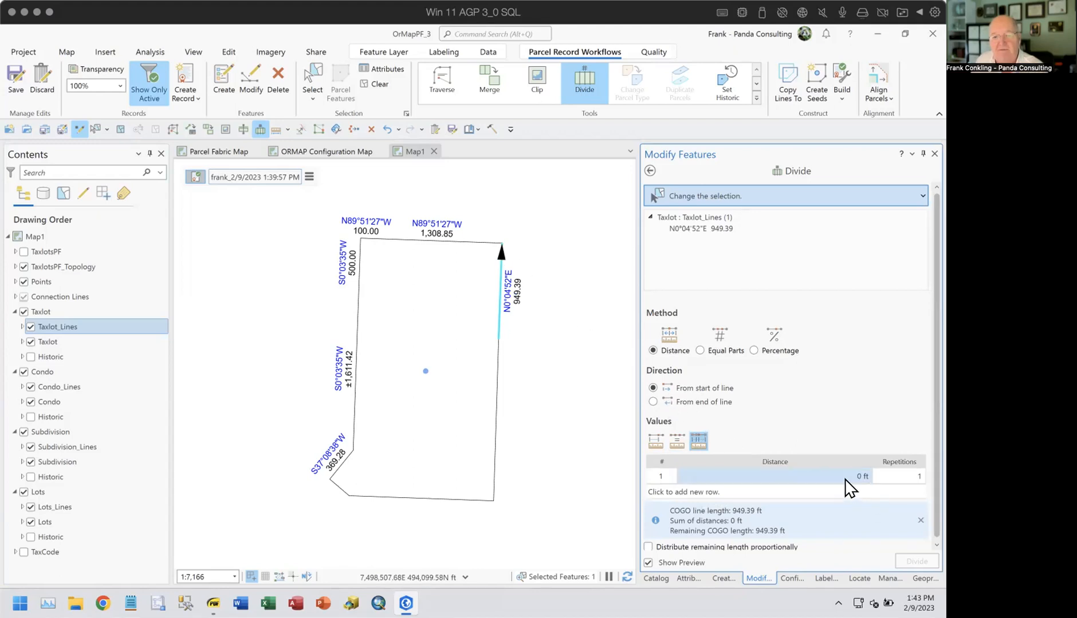
pyautogui.click(825, 476)
pyautogui.write('100')
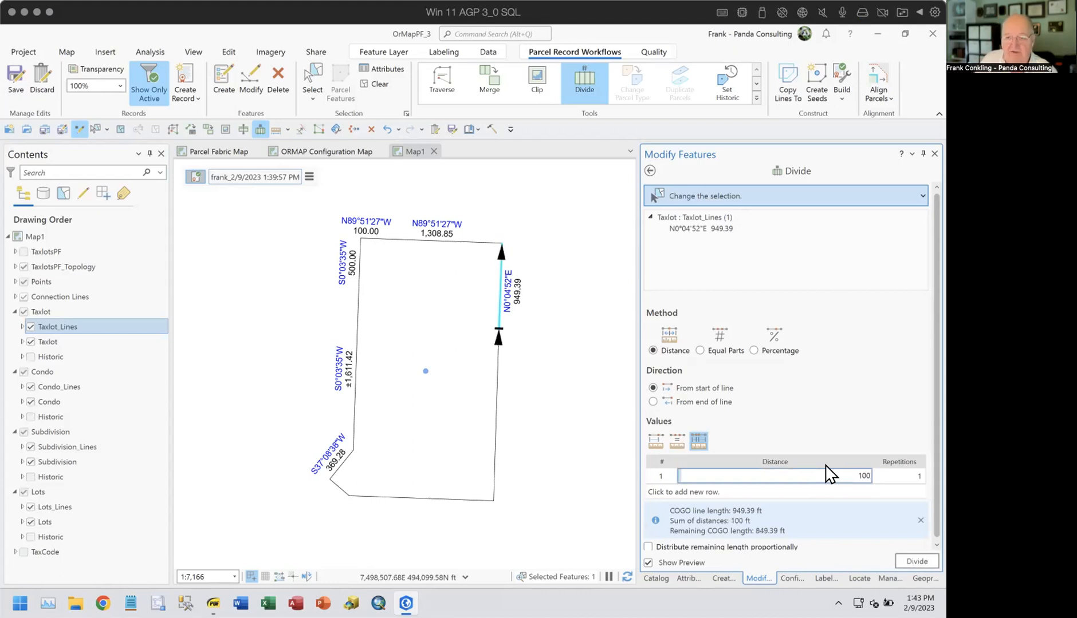
pyautogui.press('Return')
pyautogui.press('Return')
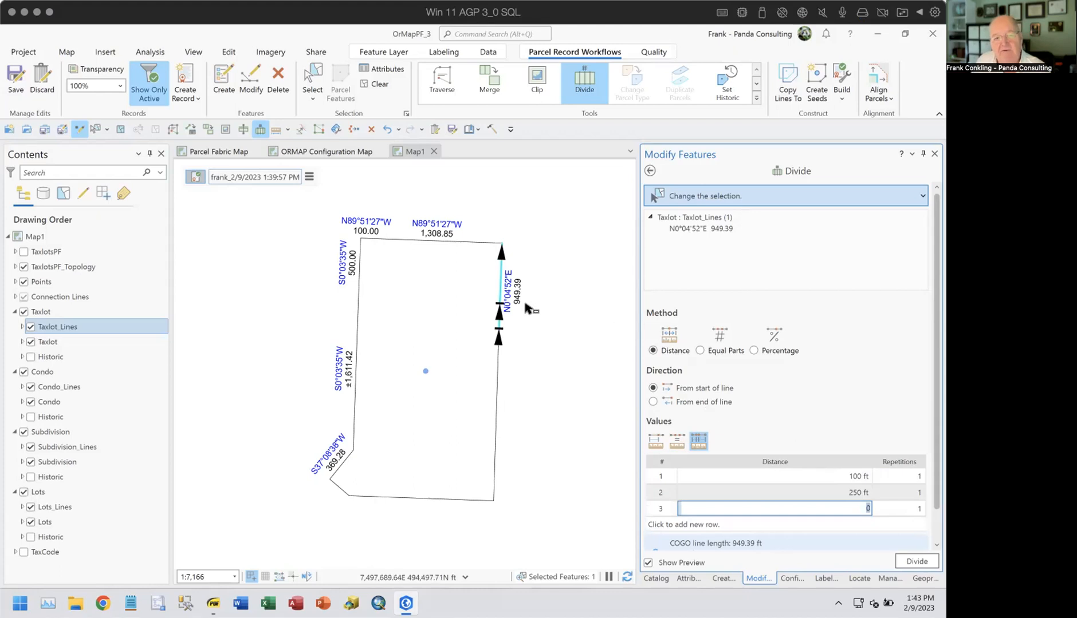
pyautogui.click(915, 560)
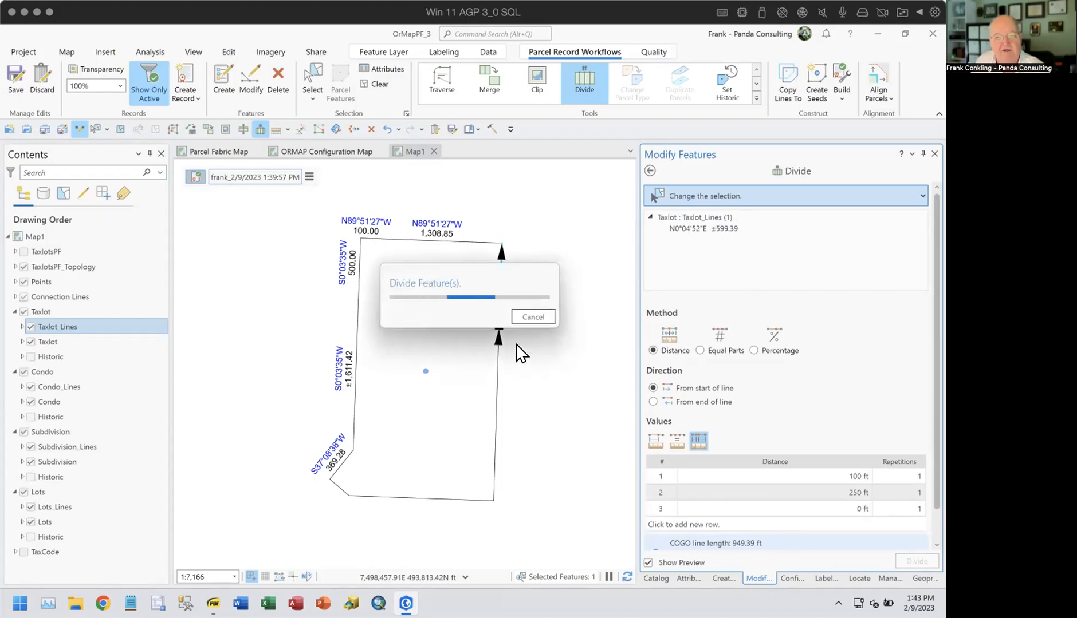
pyautogui.click(651, 171)
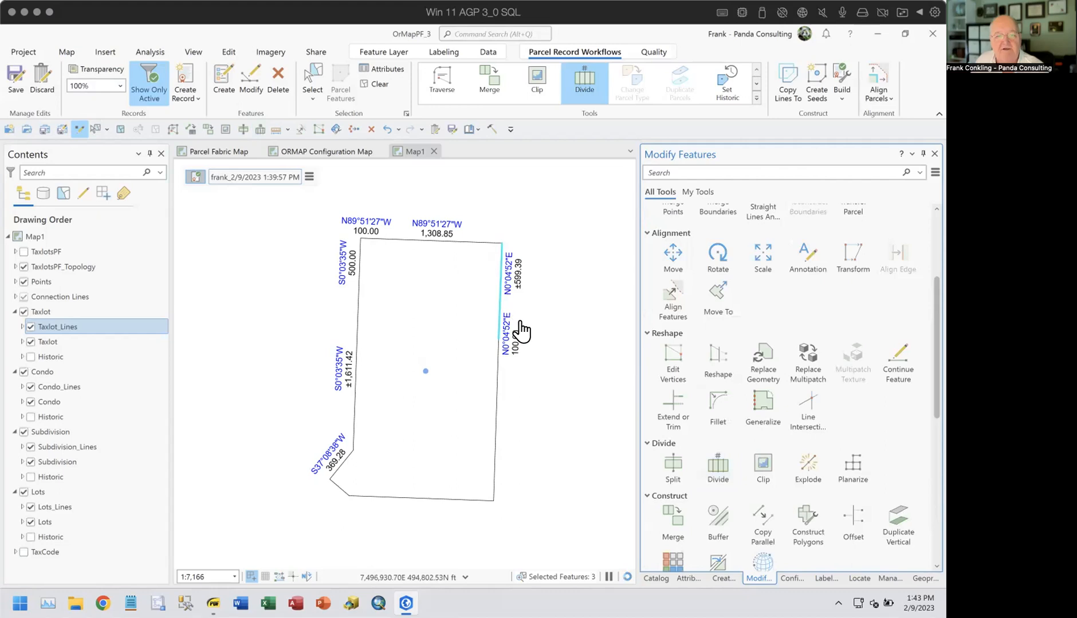
# Step: Extend the scale range of the COGO arrow symbol in the Taxlot_Lines symbology to cover the current map scale, and clear the selection
pyautogui.scroll(2, 509, 312)
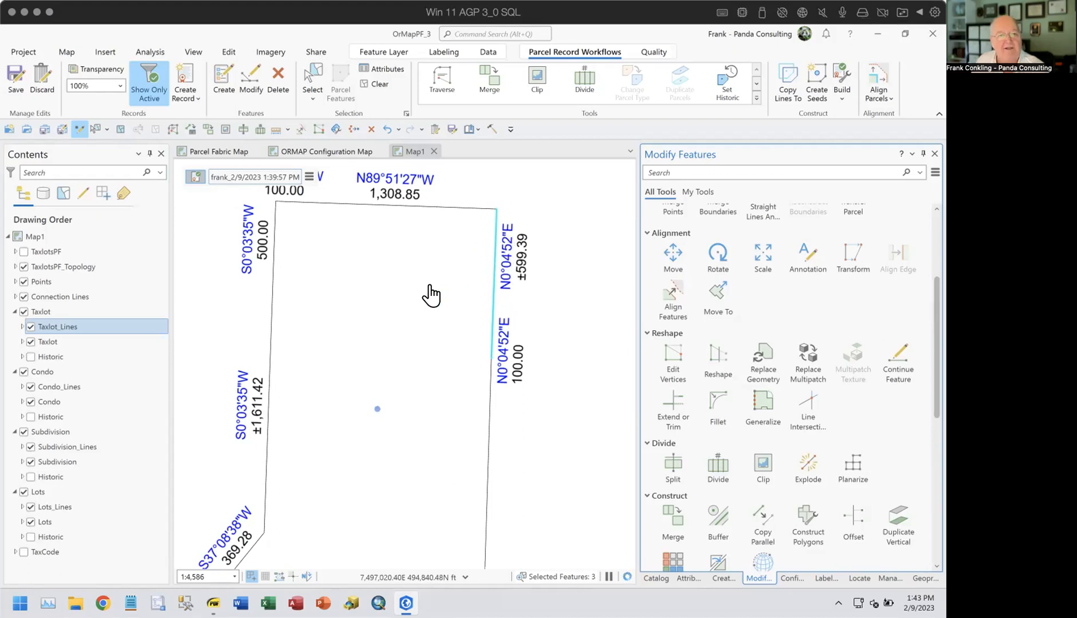
pyautogui.moveTo(428, 293); pyautogui.dragTo(511, 334)
pyautogui.scroll(-2, 509, 334)
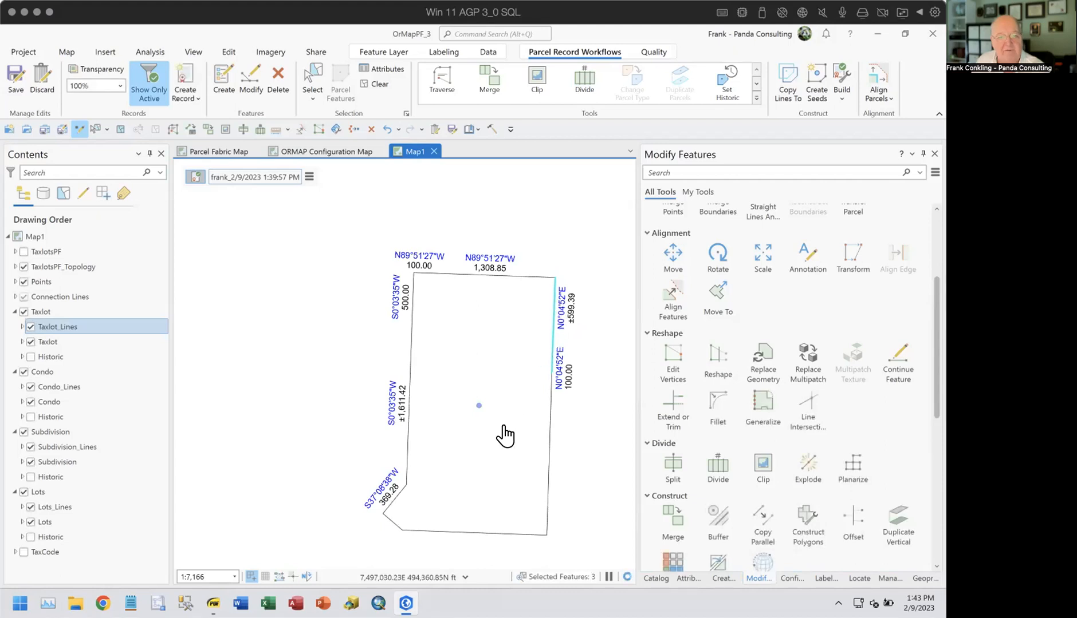
pyautogui.scroll(2, 460, 368)
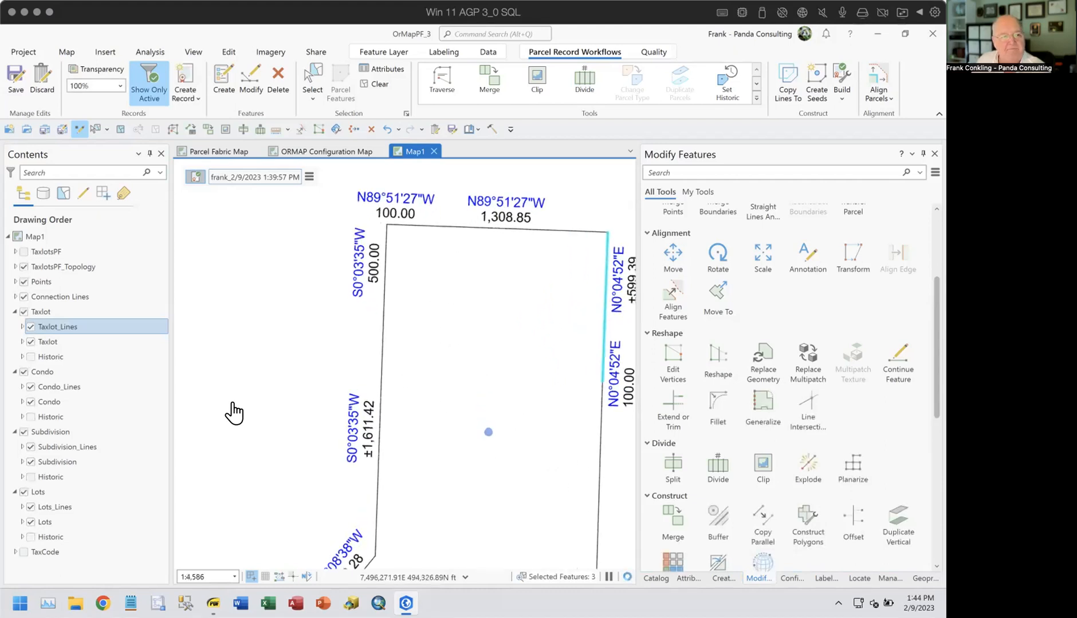
pyautogui.click(47, 328)
pyautogui.rightClick(48, 325)
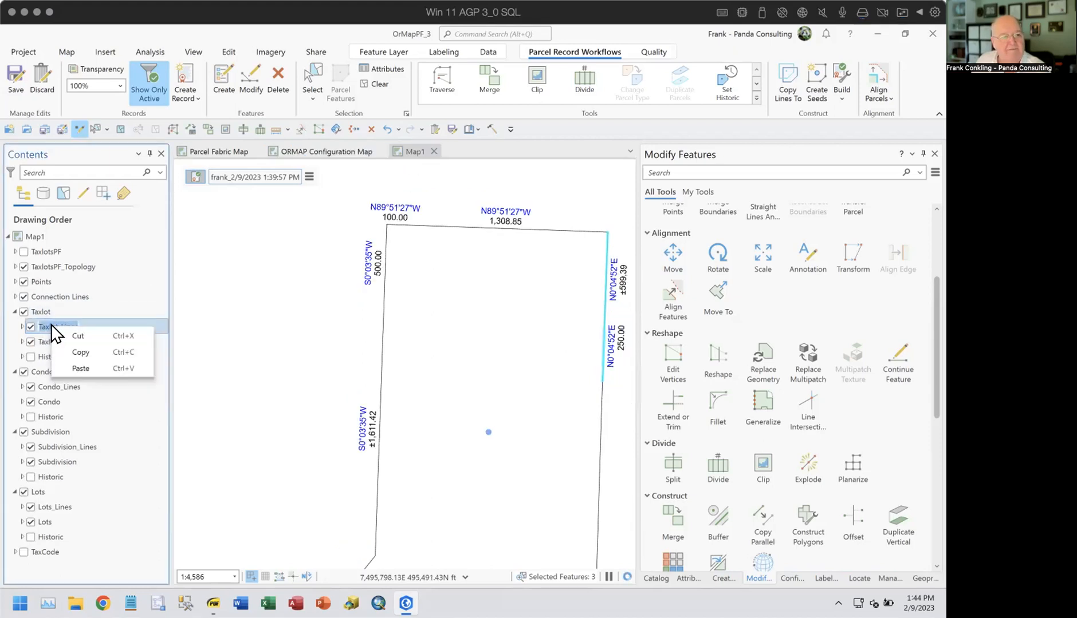
pyautogui.click(79, 315)
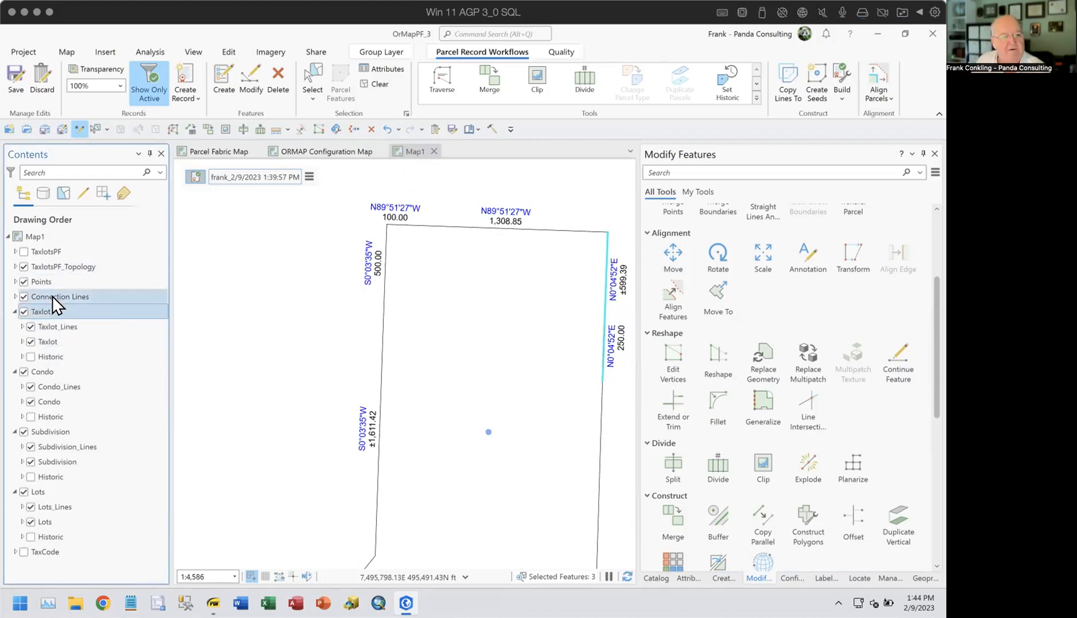
pyautogui.rightClick(57, 325)
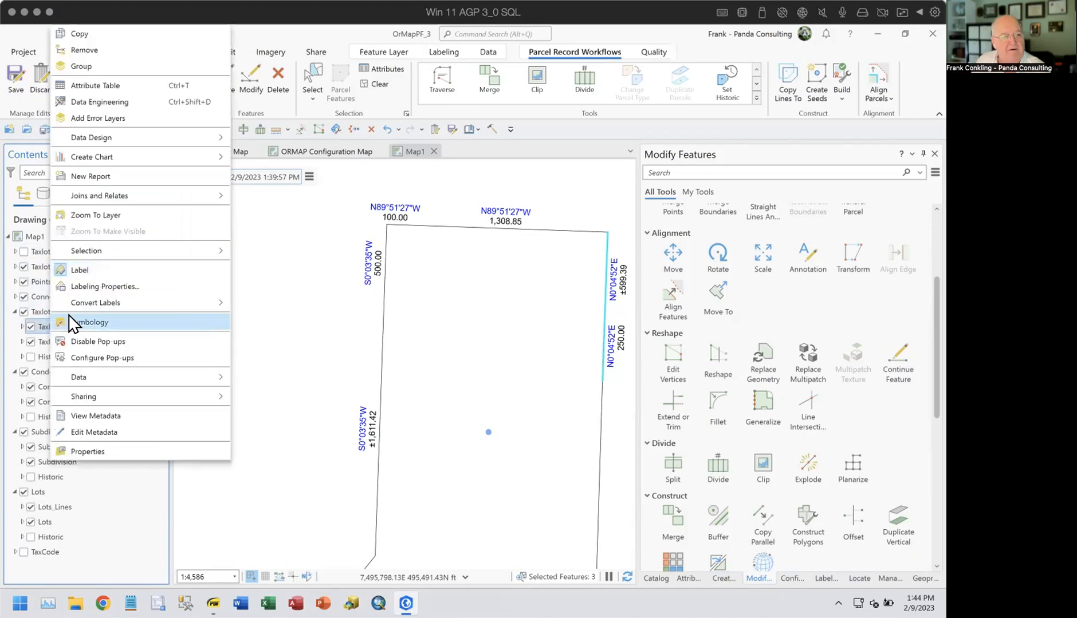
pyautogui.click(87, 321)
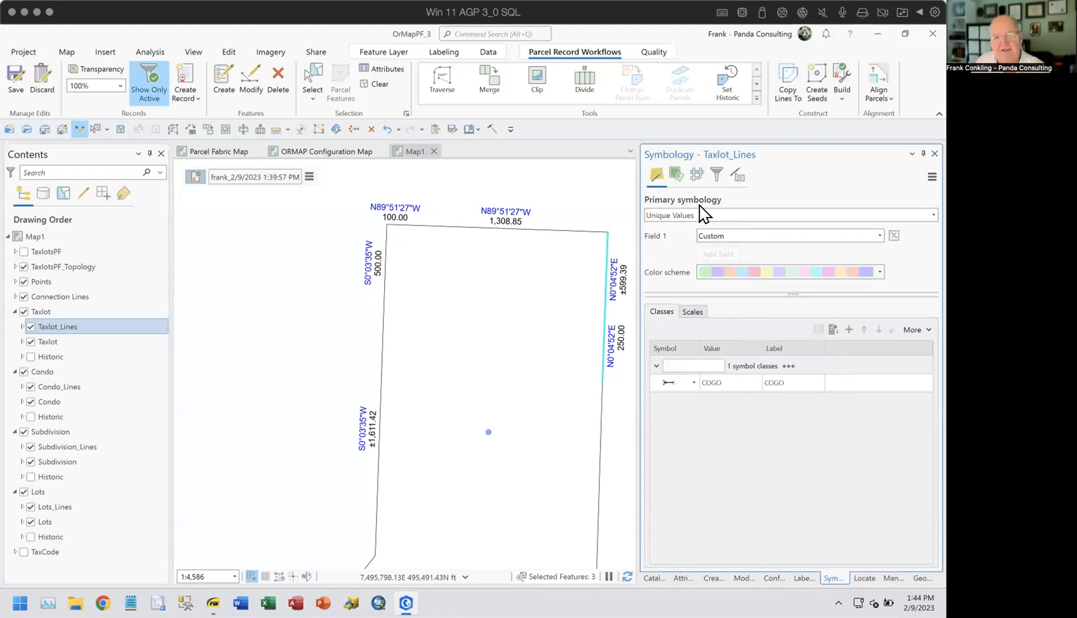
pyautogui.click(690, 315)
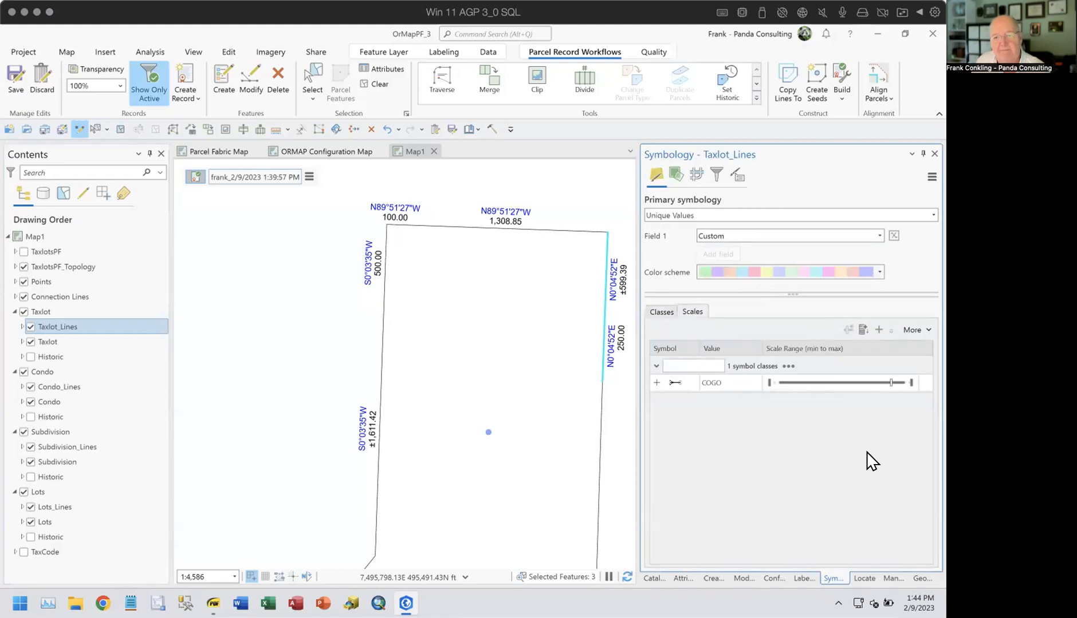
pyautogui.moveTo(891, 390); pyautogui.dragTo(852, 394)
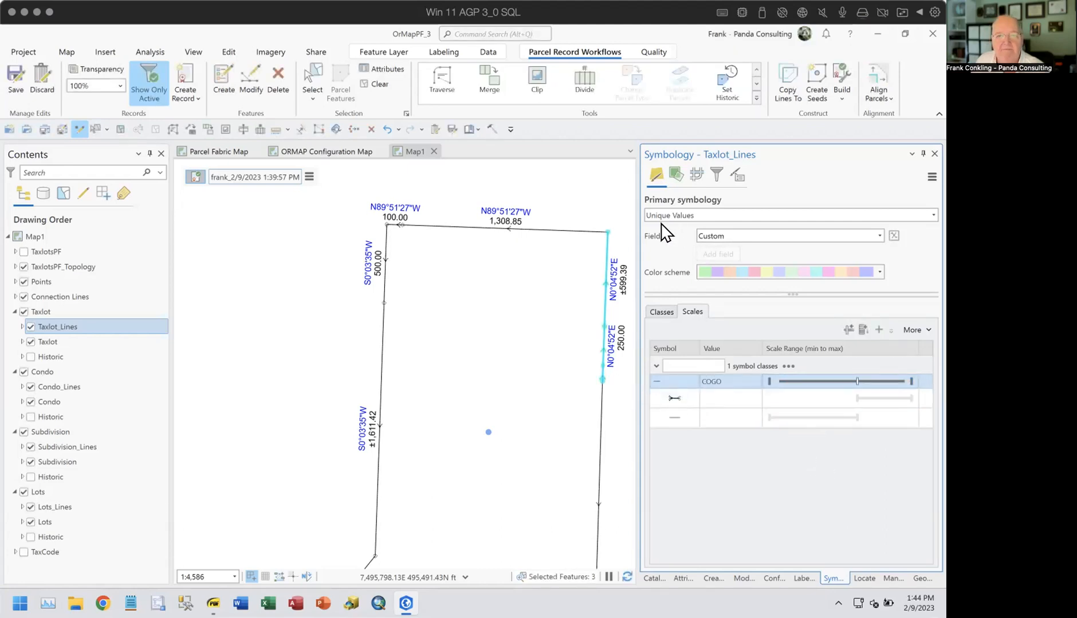
pyautogui.click(378, 84)
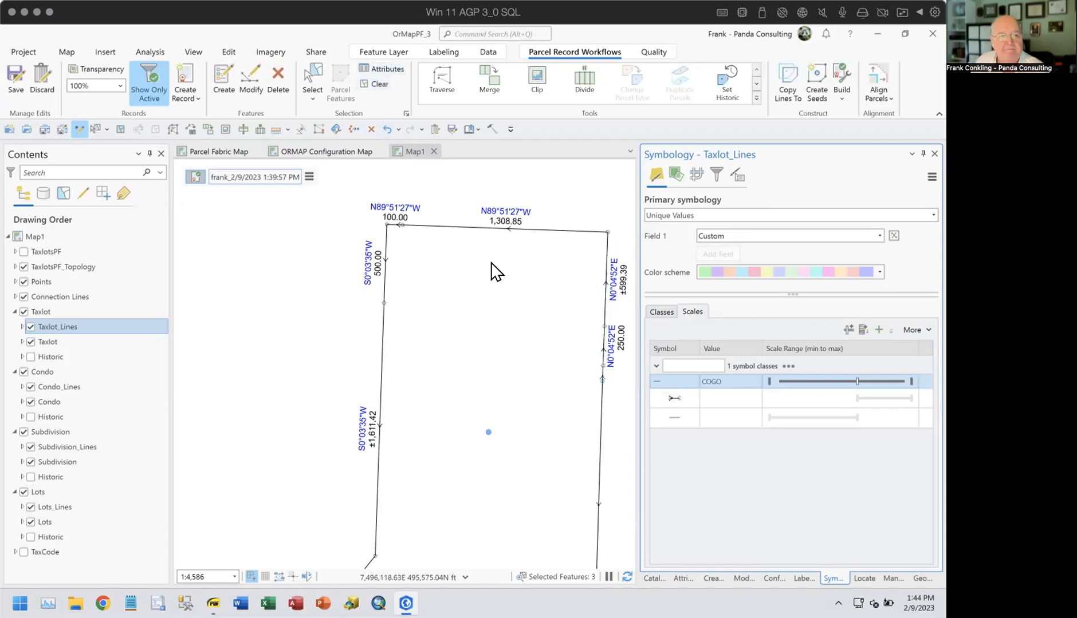
pyautogui.moveTo(510, 379); pyautogui.dragTo(463, 375)
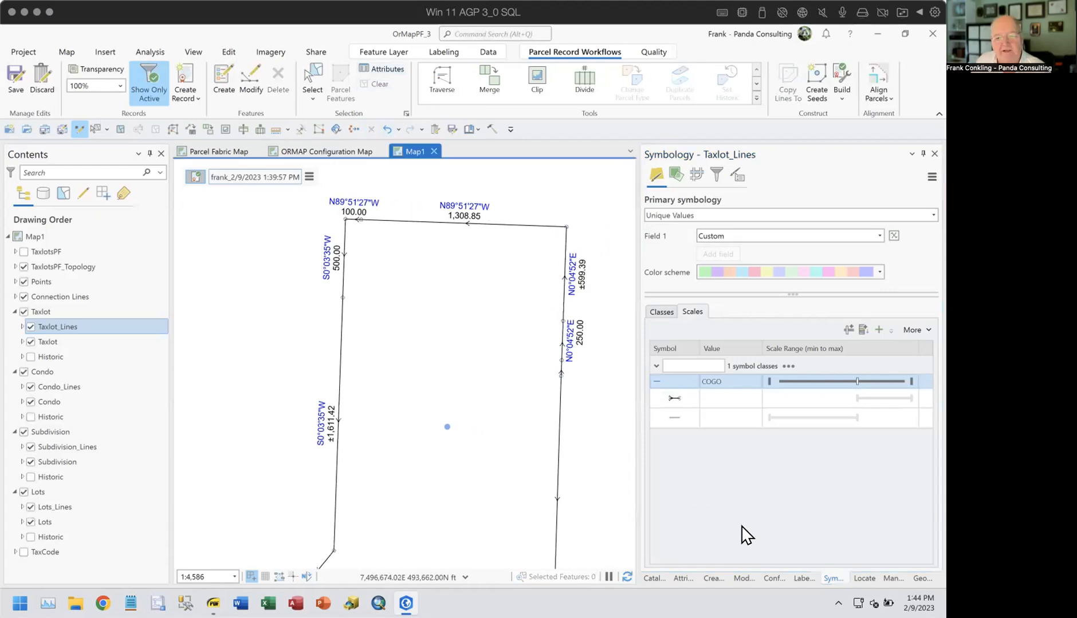
# Step: Group the feature creation templates by geometry type, into line, point and polygon
pyautogui.click(711, 578)
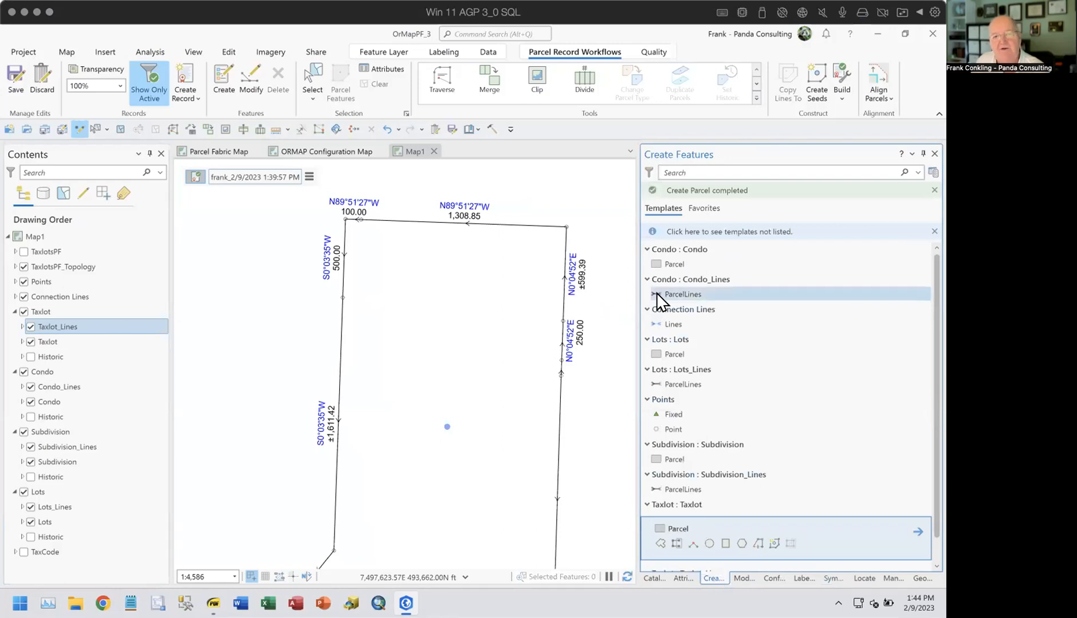
pyautogui.click(648, 172)
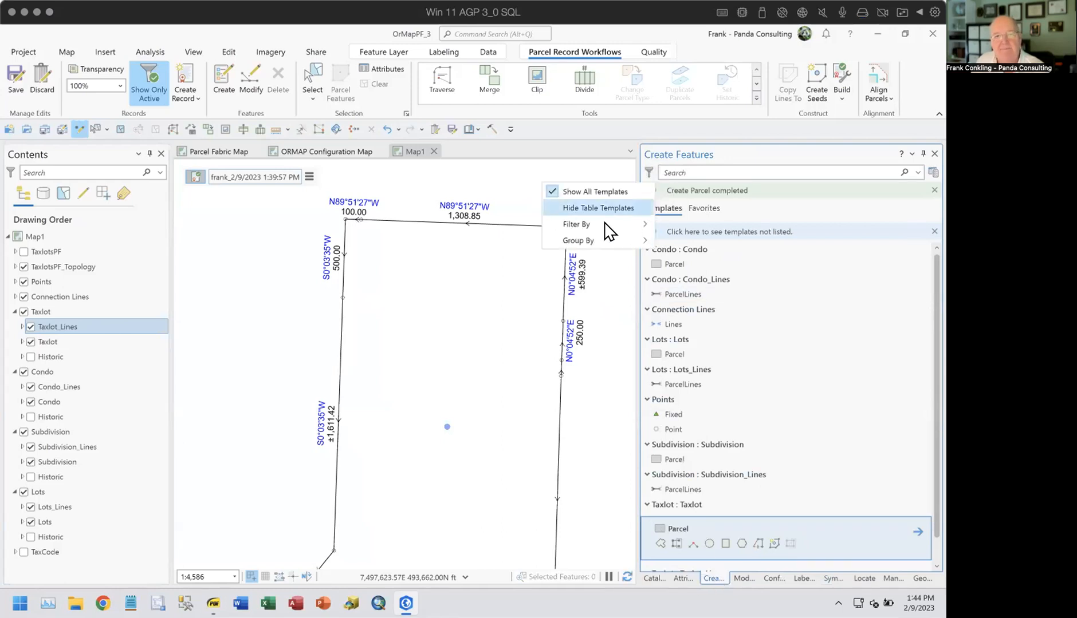
pyautogui.moveTo(616, 241)
pyautogui.click(690, 242)
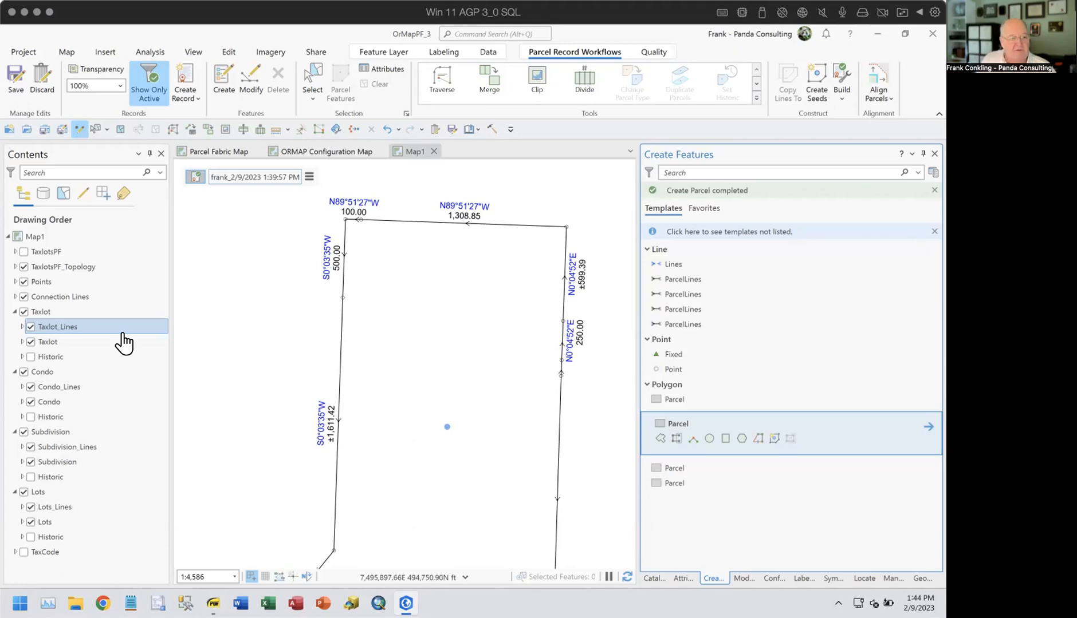
# Step: Turn off the Condo, Subdivision, Connection Lines and Lots layers to shorten the template list, and pick the remaining ParcelLines template
pyautogui.click(23, 371)
pyautogui.click(23, 432)
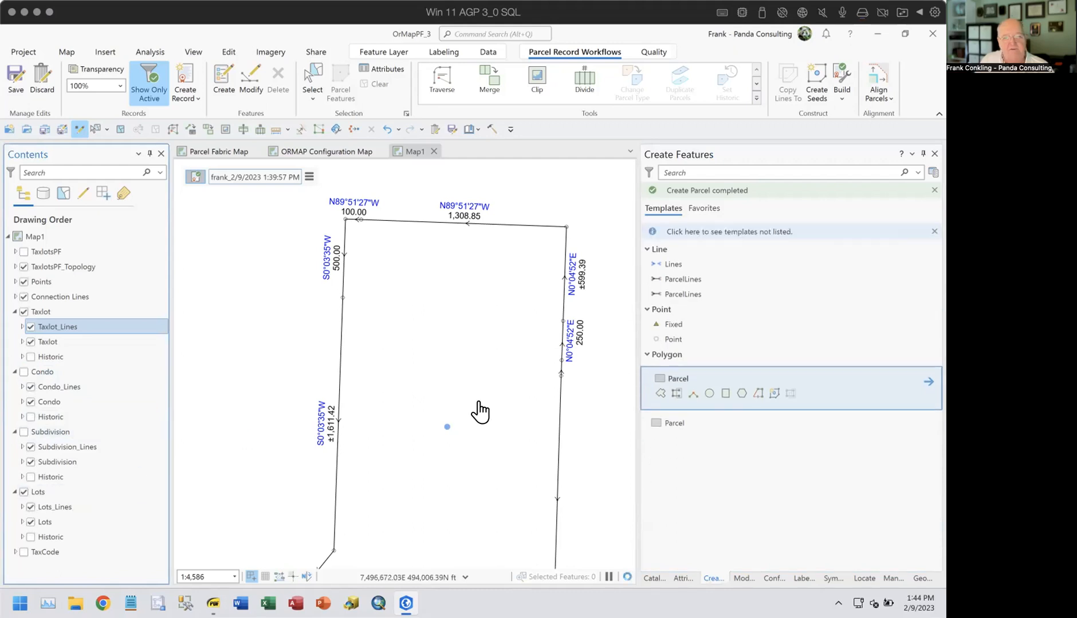
pyautogui.click(24, 296)
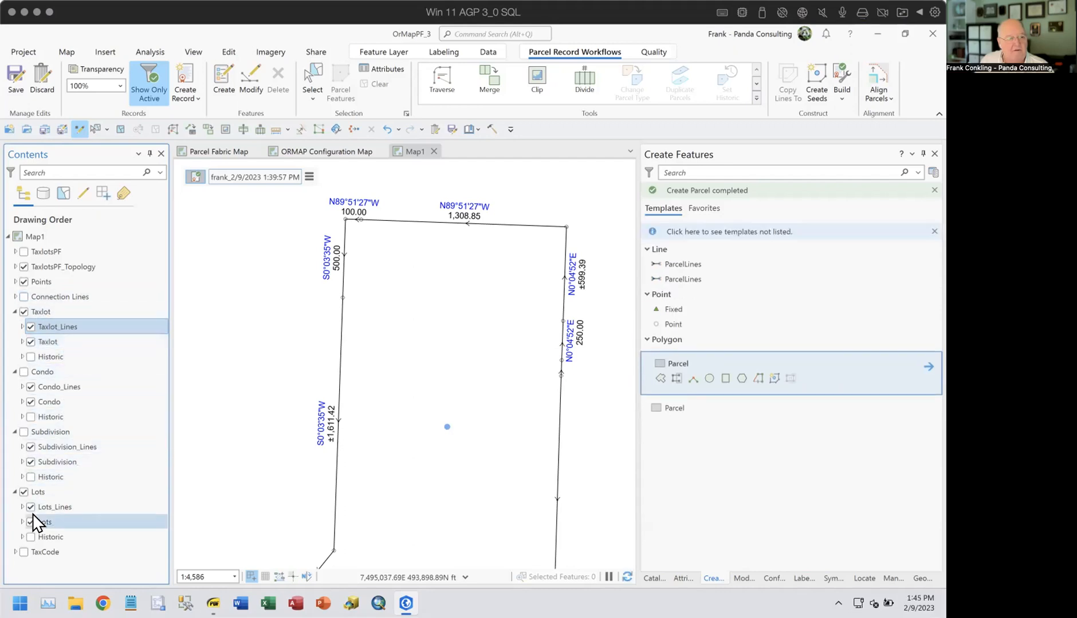
pyautogui.click(21, 492)
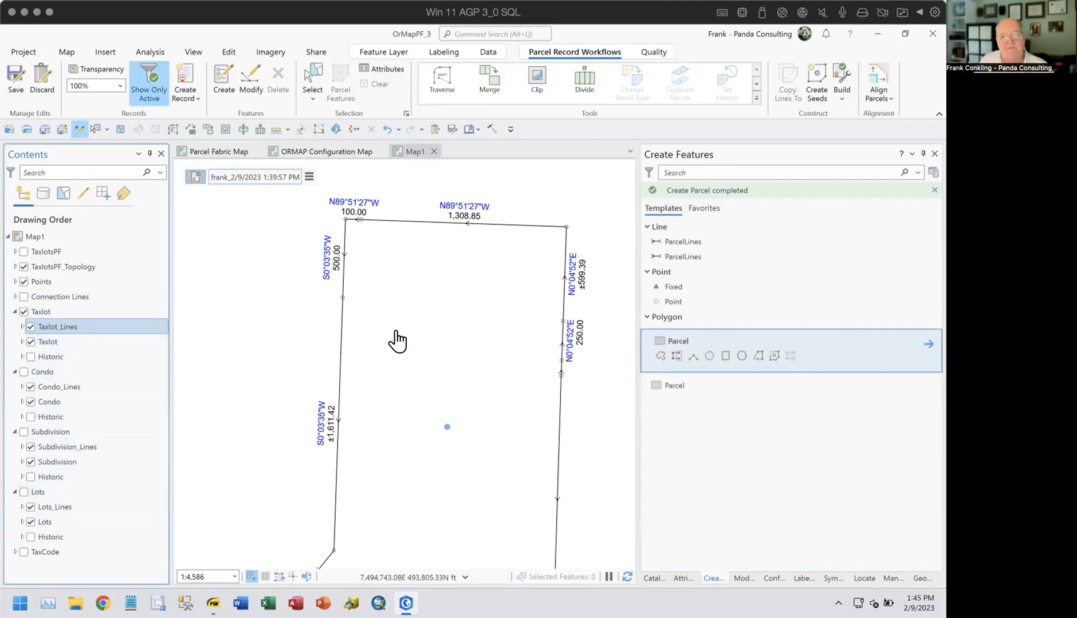
pyautogui.click(655, 265)
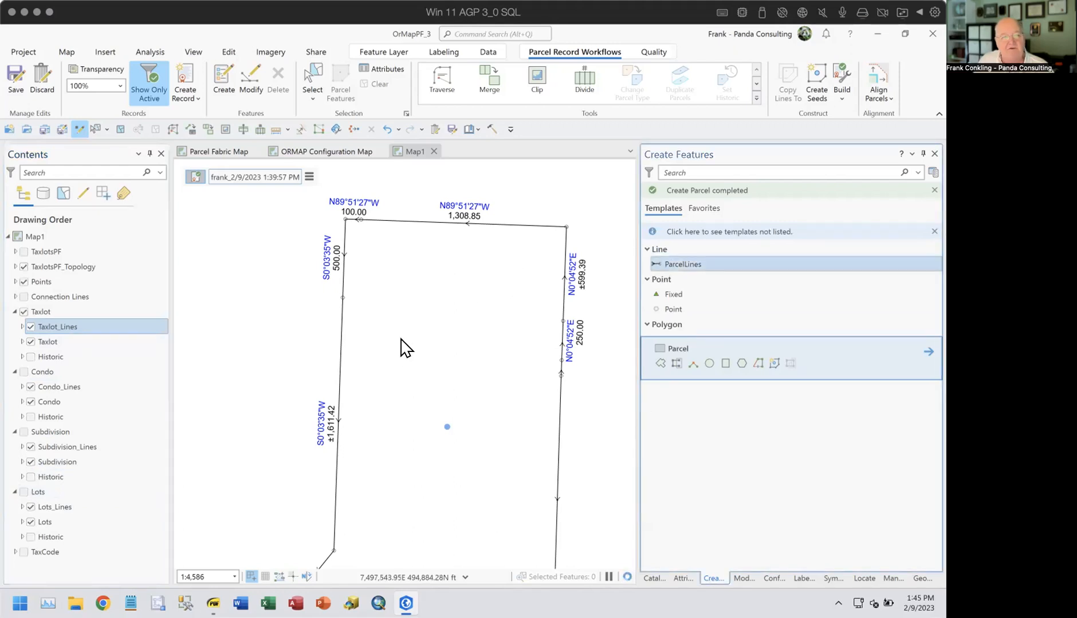
# Step: Draw a two-point parcel line across the parcel from the lower end of its 500.00 west line to the east point above the 250.00 line
pyautogui.click(677, 288)
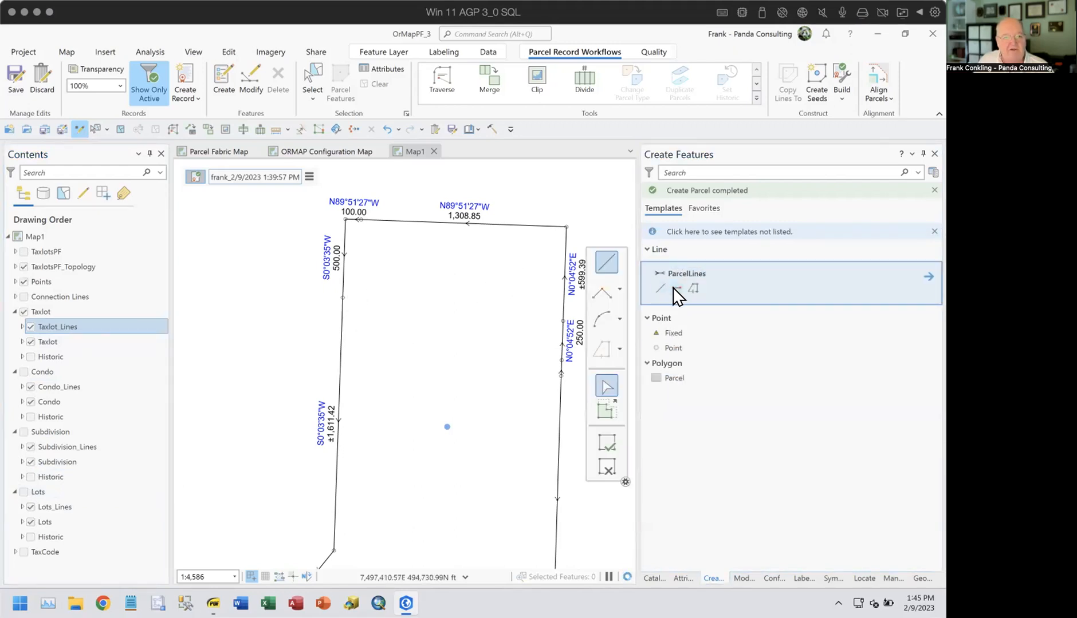
pyautogui.click(342, 297)
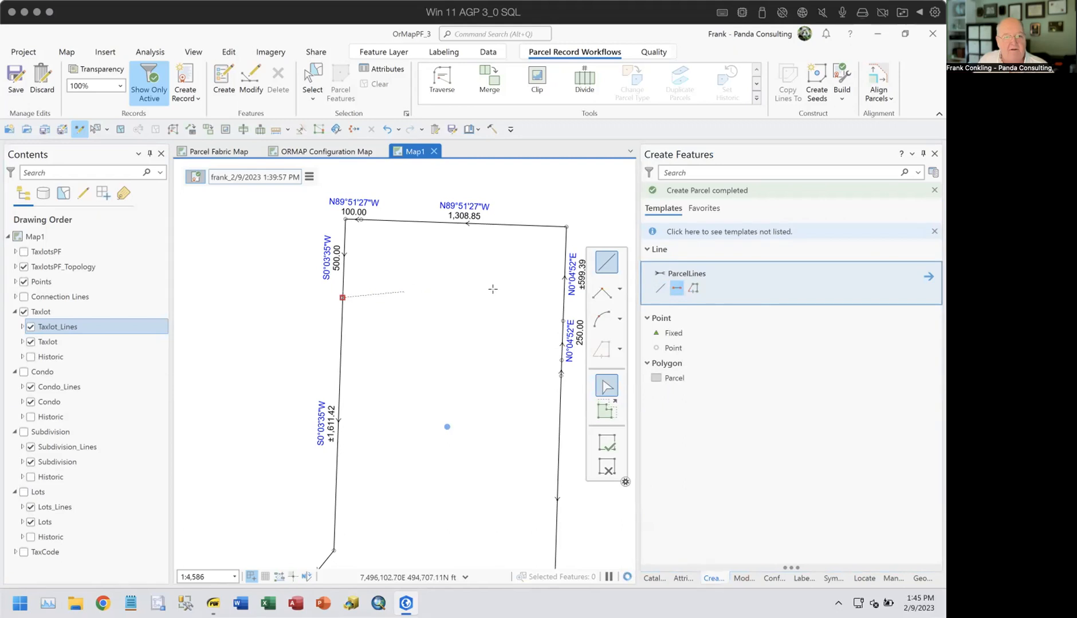
pyautogui.doubleClick(561, 319)
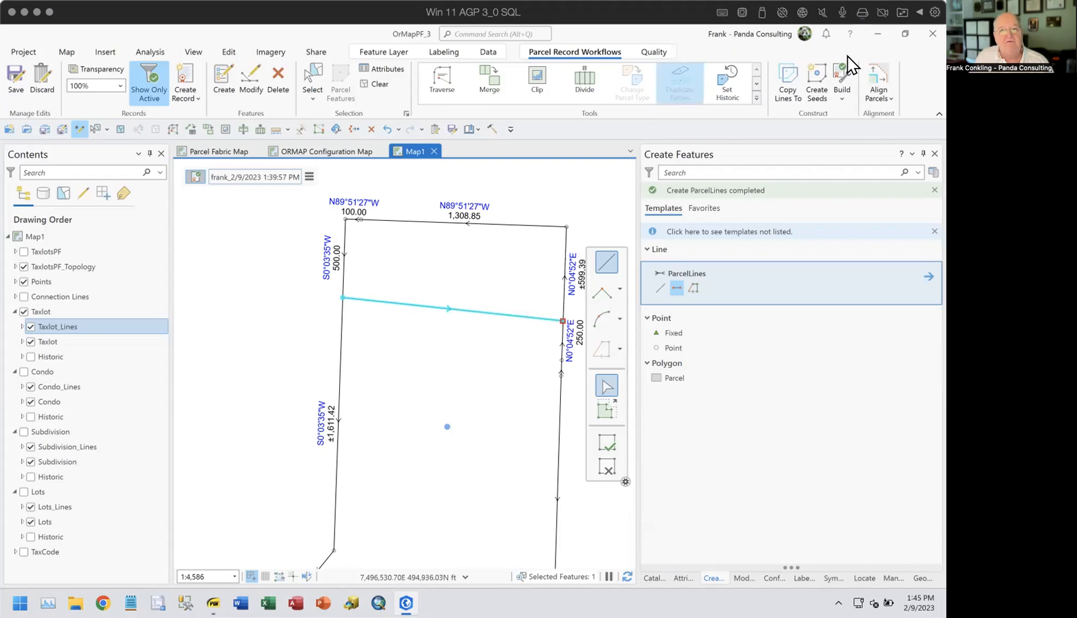
# Step: Create seeds for the divided parcel and build the active record's parcels
pyautogui.click(819, 80)
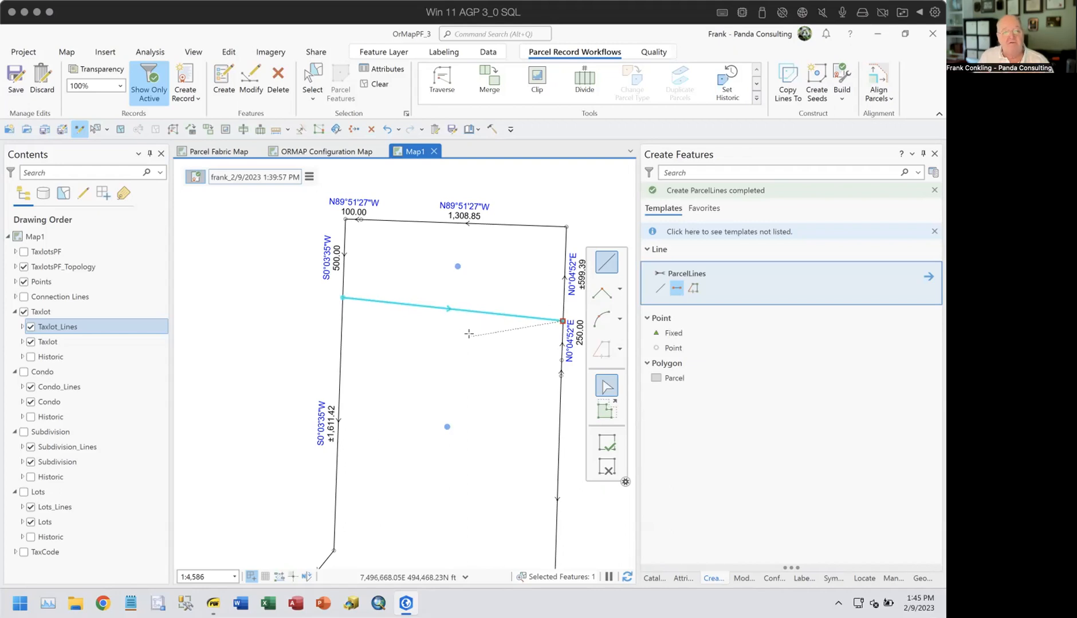
pyautogui.scroll(-3, 472, 336)
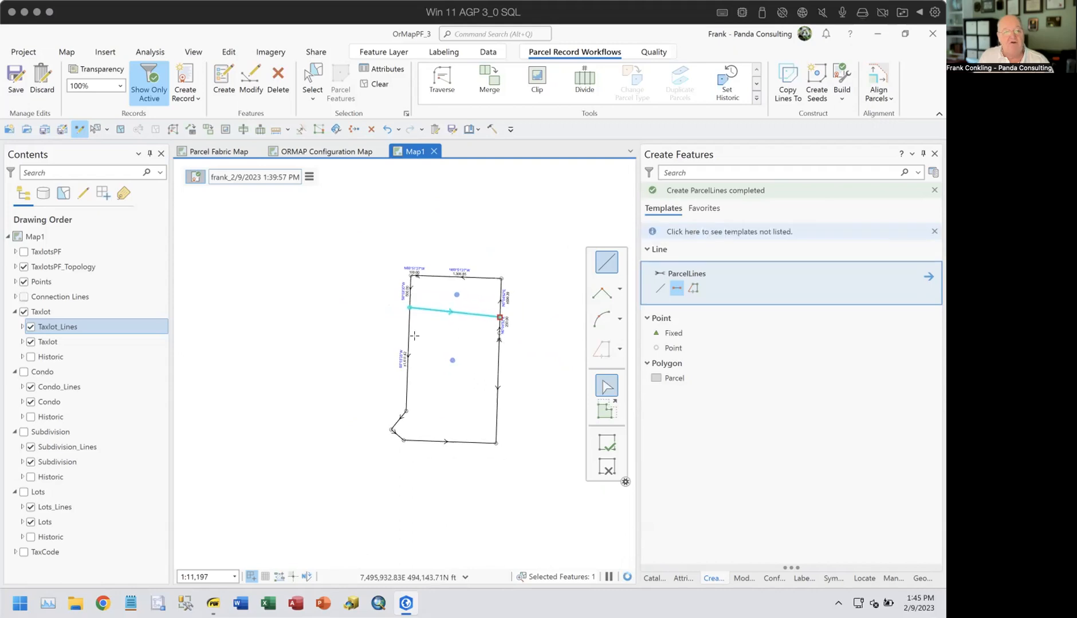
pyautogui.click(841, 75)
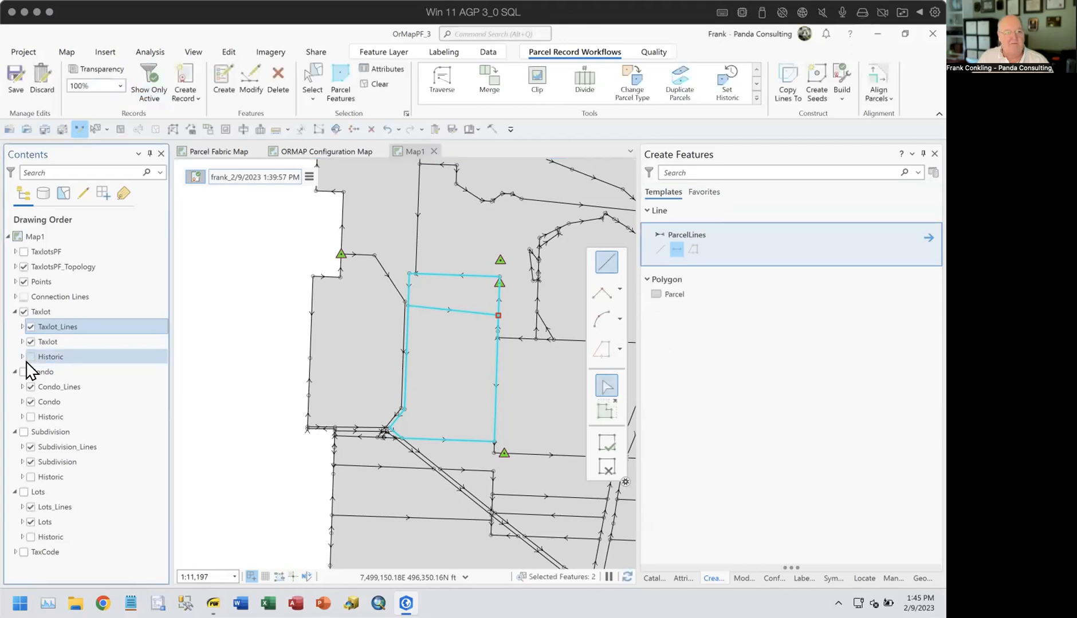
# Step: Expand and show the Historic group under Taxlot, and cancel the line sketch in progress
pyautogui.click(21, 357)
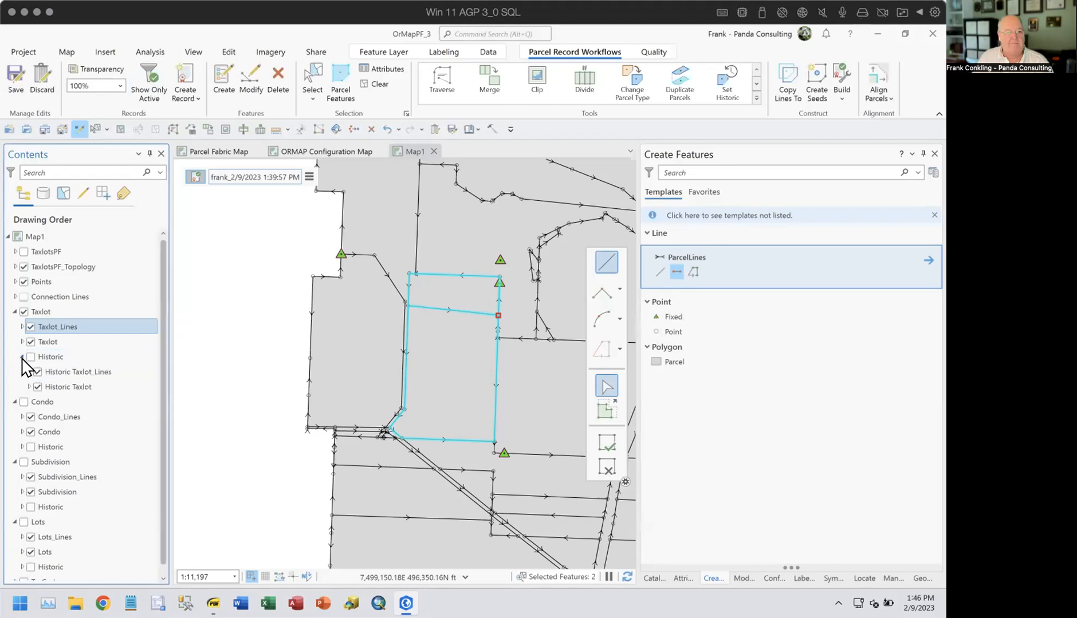
pyautogui.click(31, 358)
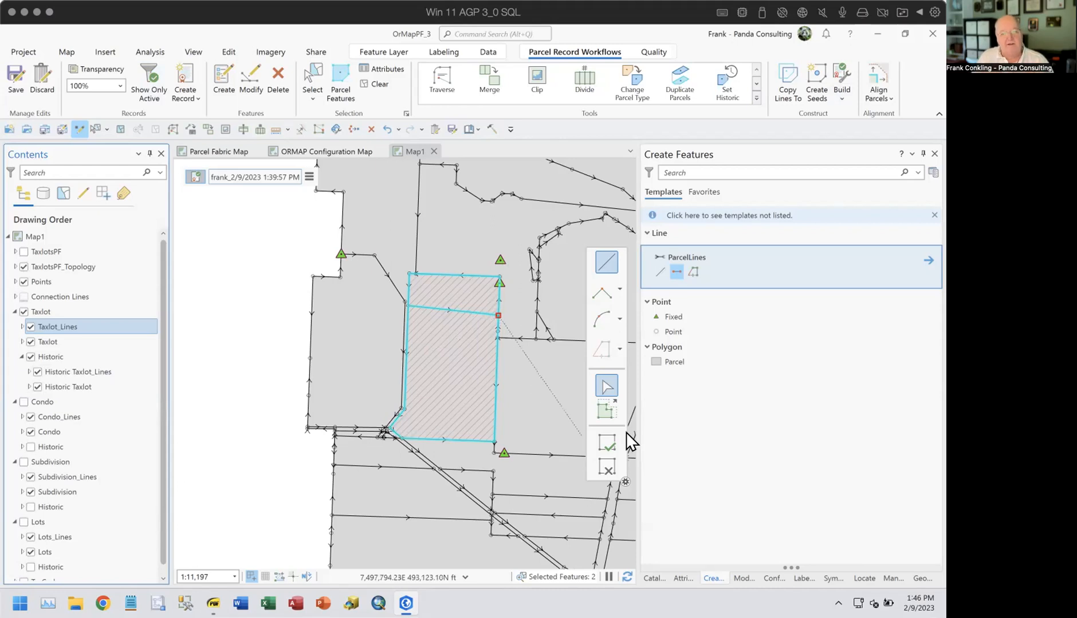
pyautogui.click(606, 468)
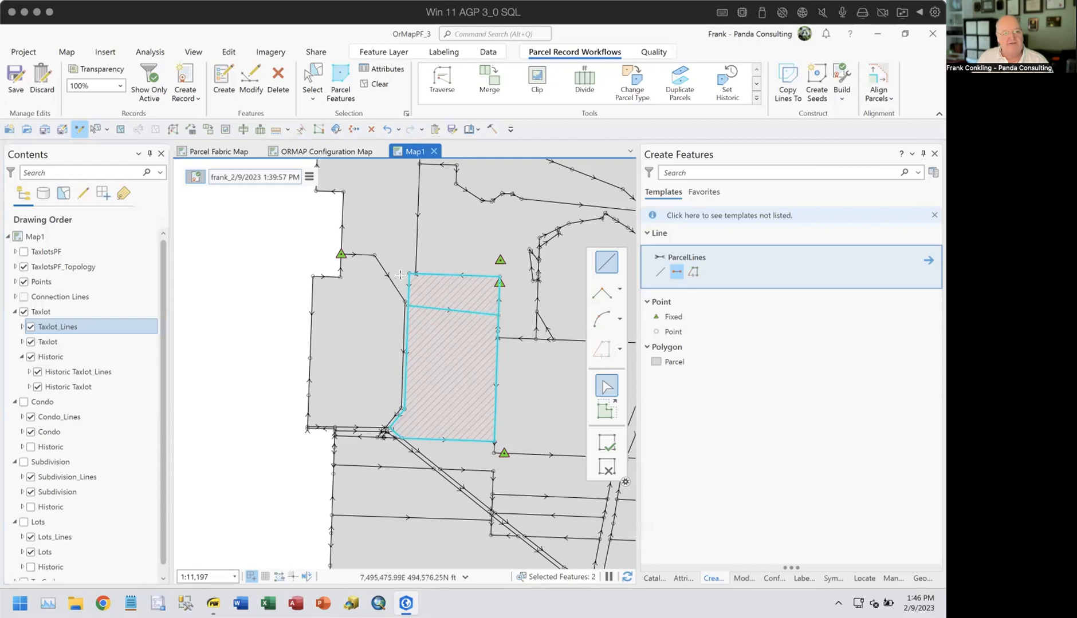
pyautogui.scroll(4, 400, 299)
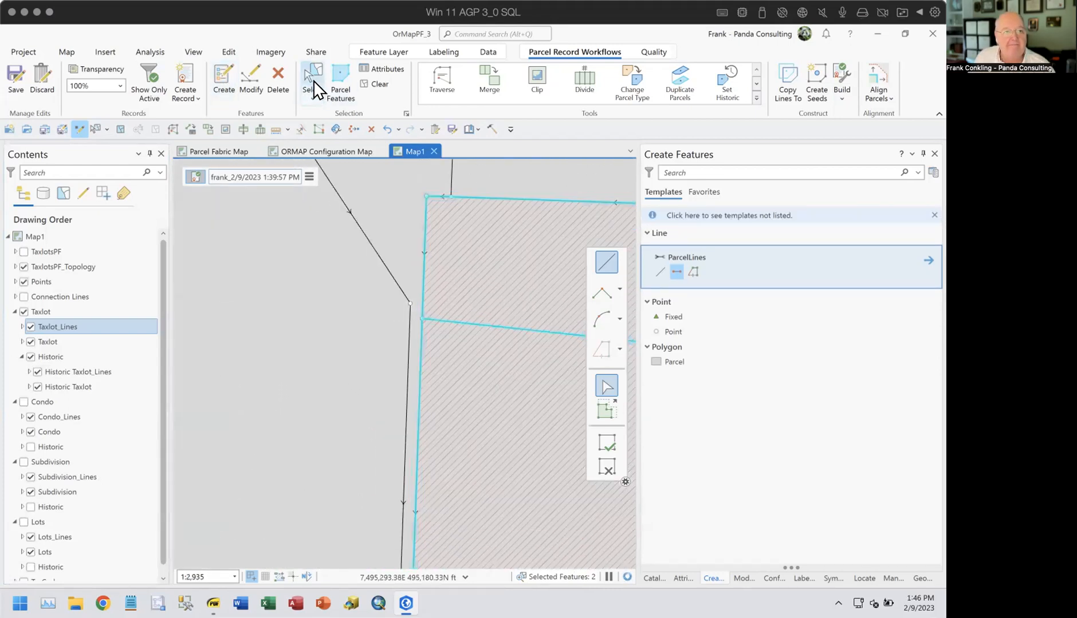
# Step: Hide the Taxlot_Lines layer, clear the selection, and select the features along the historic parcel's upper west boundary
pyautogui.click(30, 327)
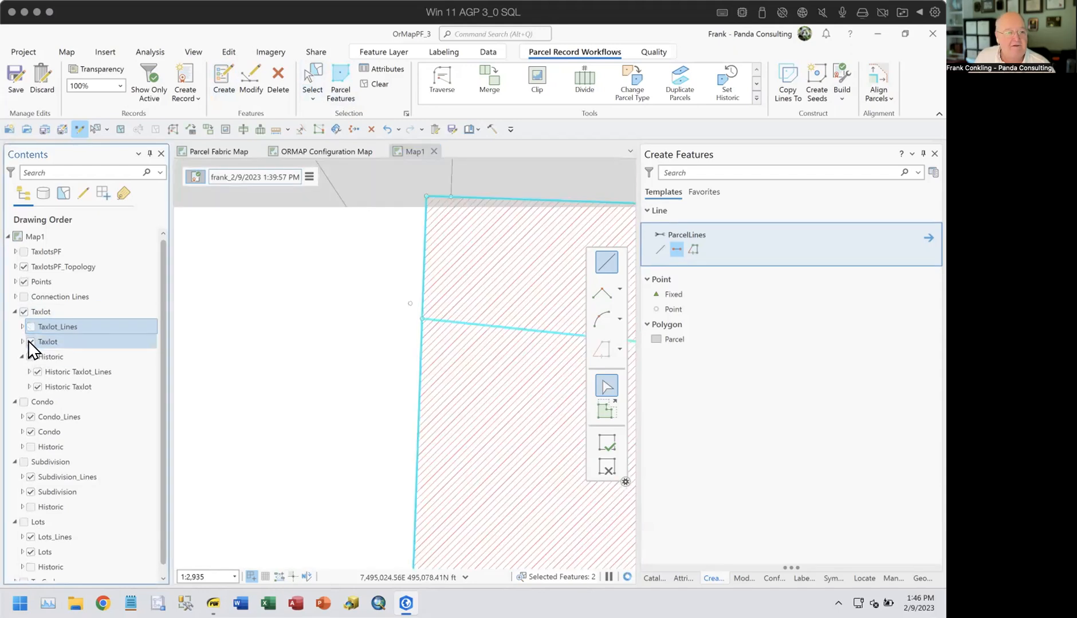
pyautogui.click(372, 85)
pyautogui.click(312, 79)
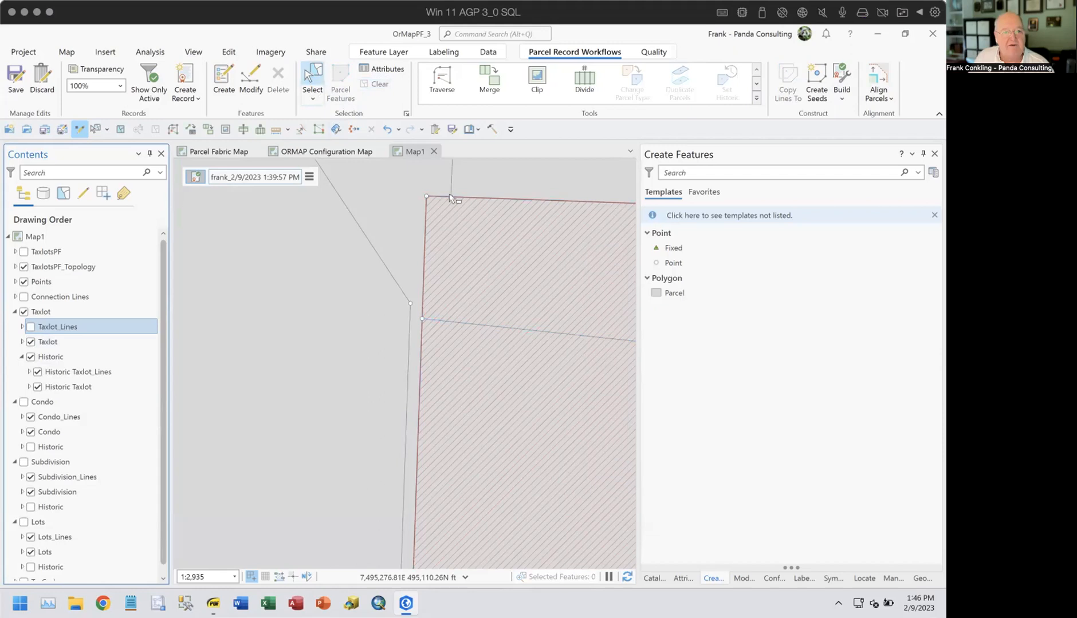
pyautogui.click(422, 250)
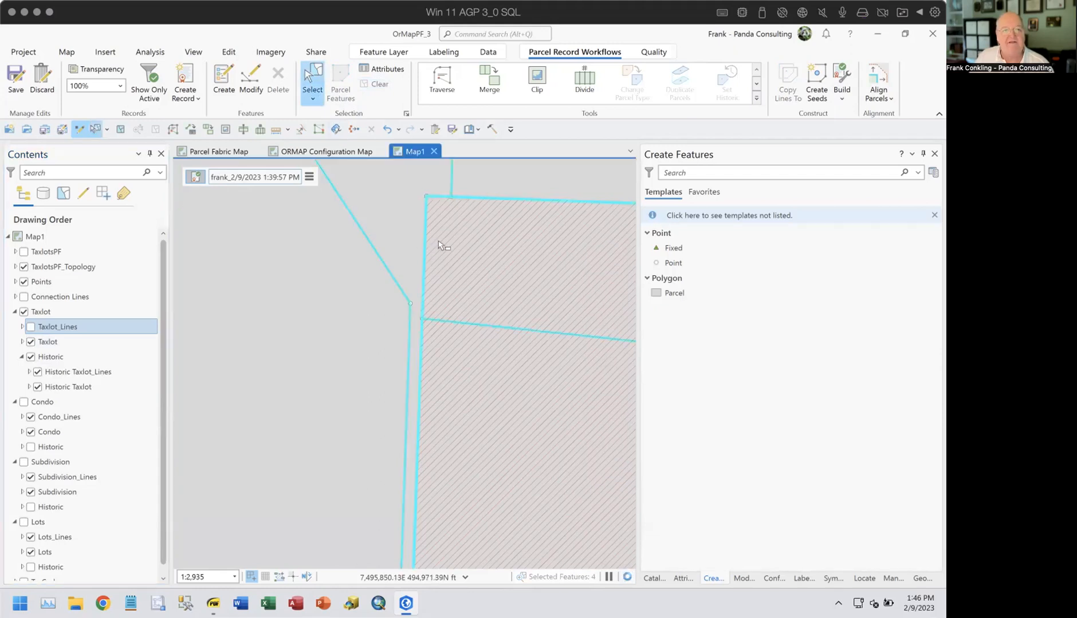
# Step: Keep only the Historic Taxlot_Lines feature selected and examine its attributes, including the Retired By Record value
pyautogui.click(681, 578)
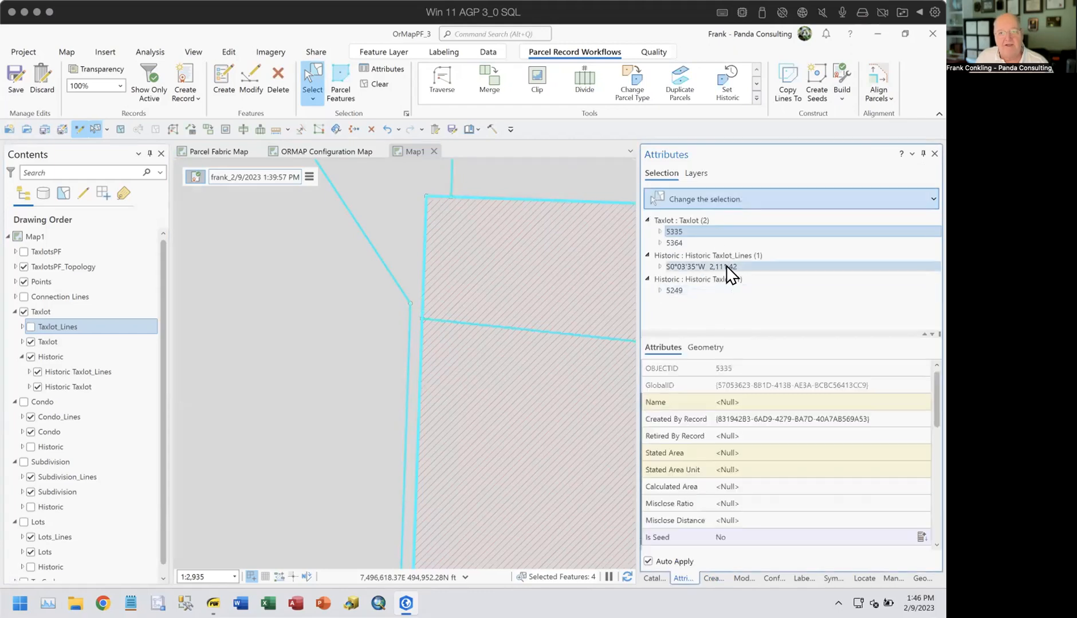
pyautogui.click(726, 267)
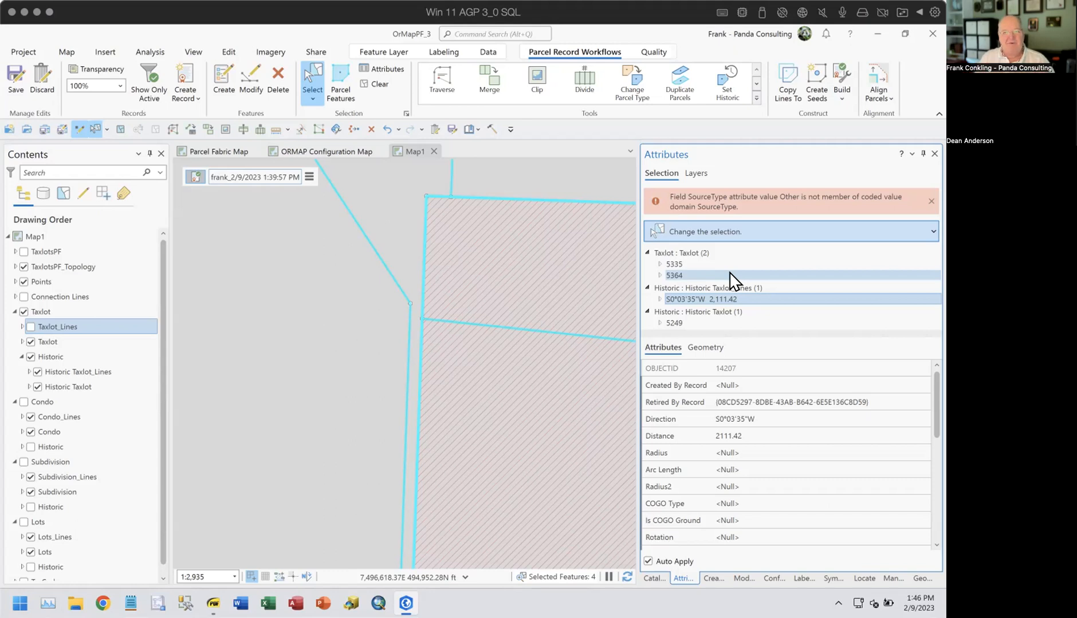
pyautogui.click(931, 201)
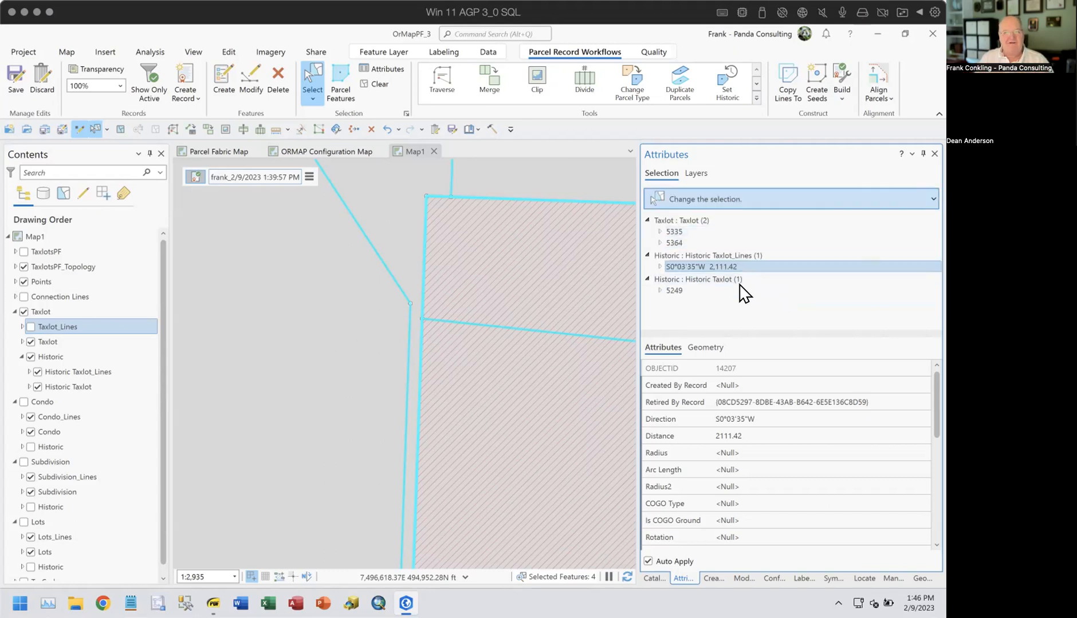
pyautogui.rightClick(698, 265)
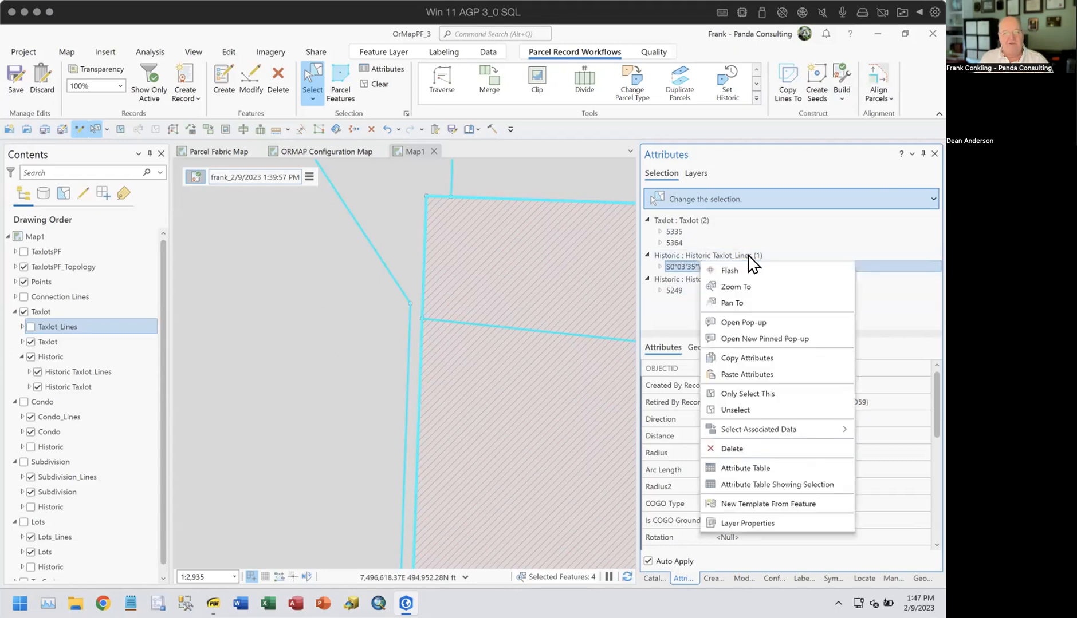
pyautogui.click(733, 392)
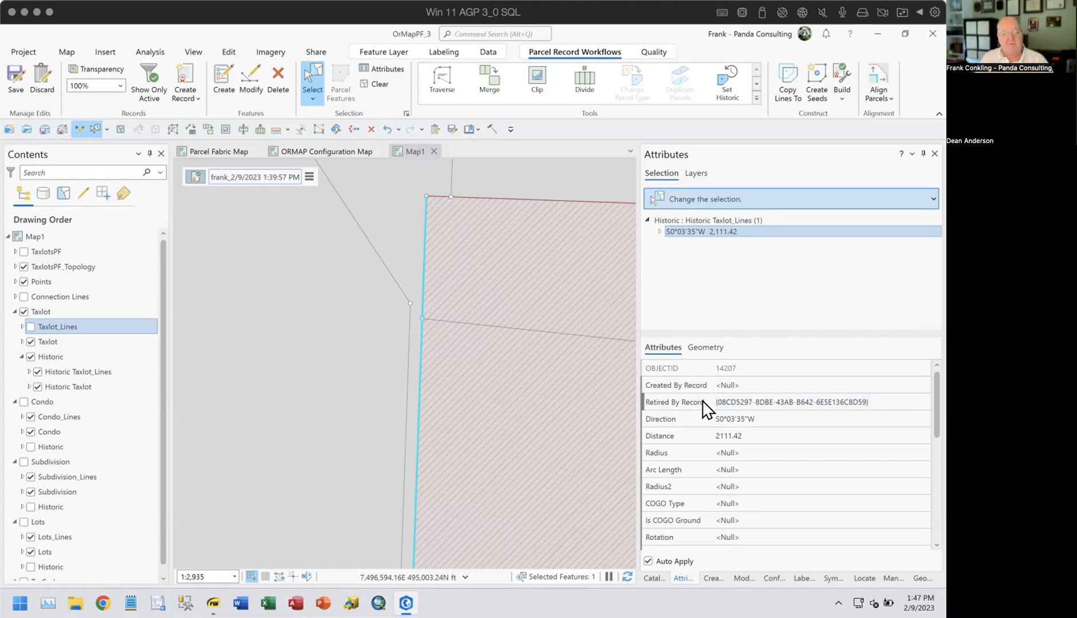
pyautogui.click(744, 396)
# Step: Show the Taxlot_Lines layer again over the historic parcel
pyautogui.scroll(-2, 507, 335)
pyautogui.moveTo(381, 341); pyautogui.dragTo(355, 331)
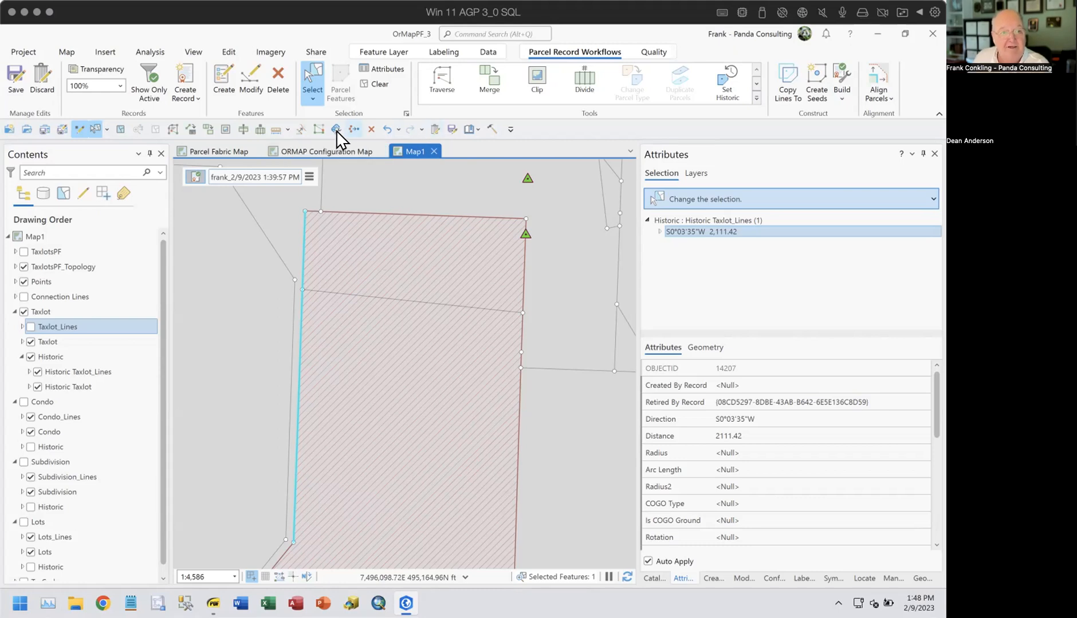
pyautogui.click(30, 326)
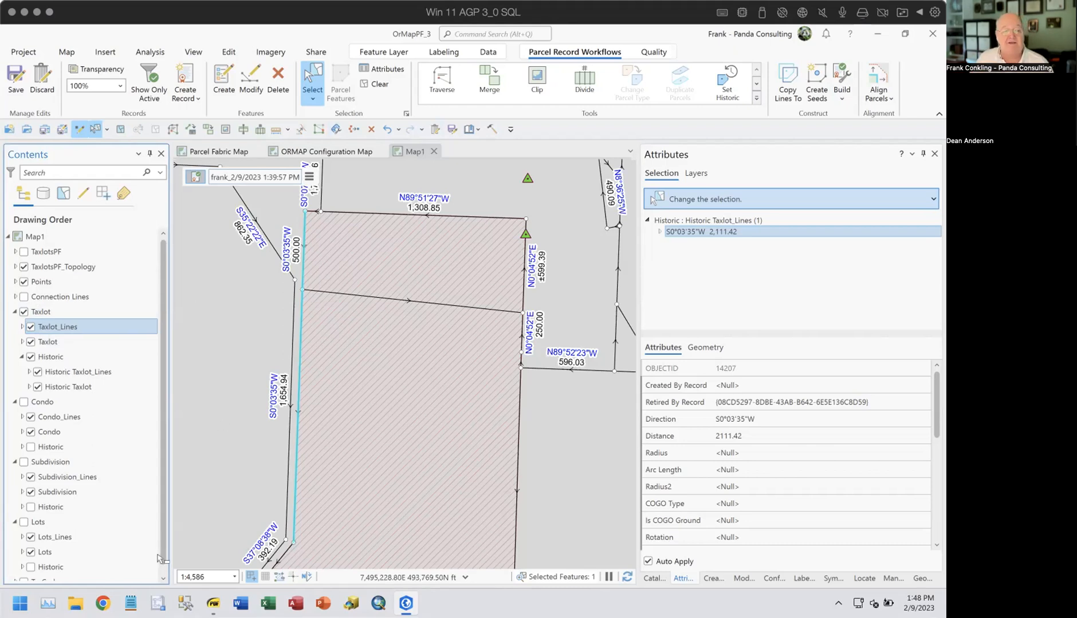
# Step: View the Copy Lines To slide in the ORMAP Parcel Fabric Training PDF and return to ArcGIS Pro
pyautogui.click(213, 603)
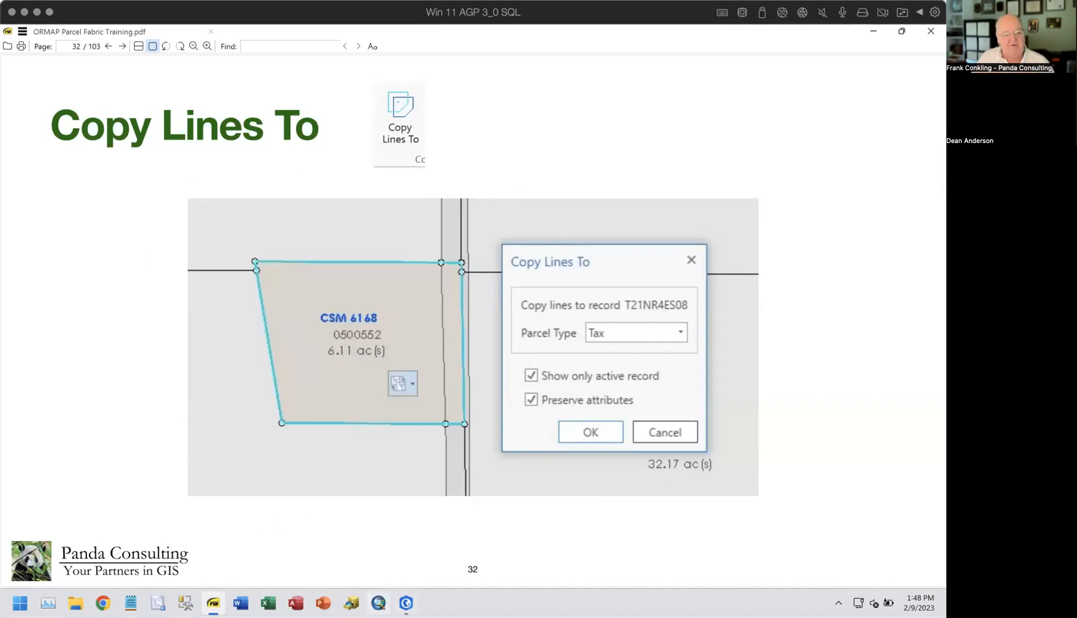
pyautogui.click(406, 603)
# Step: Select the two adjoining taxlots west of the divided parcel and turn on the Subdivision layer group
pyautogui.scroll(-3, 442, 449)
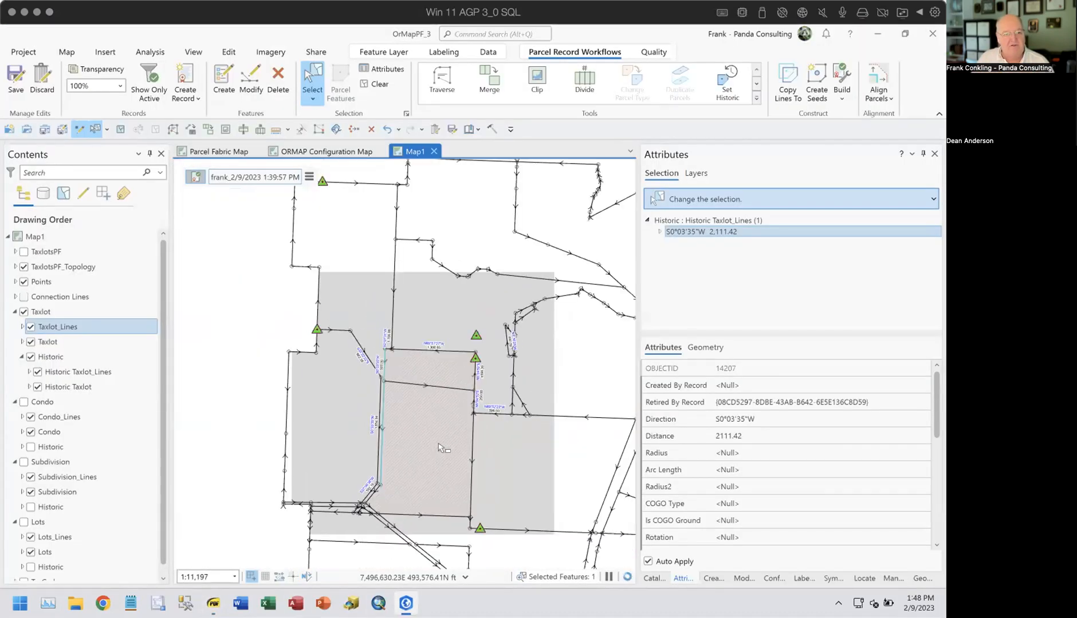
pyautogui.moveTo(445, 446); pyautogui.dragTo(485, 489)
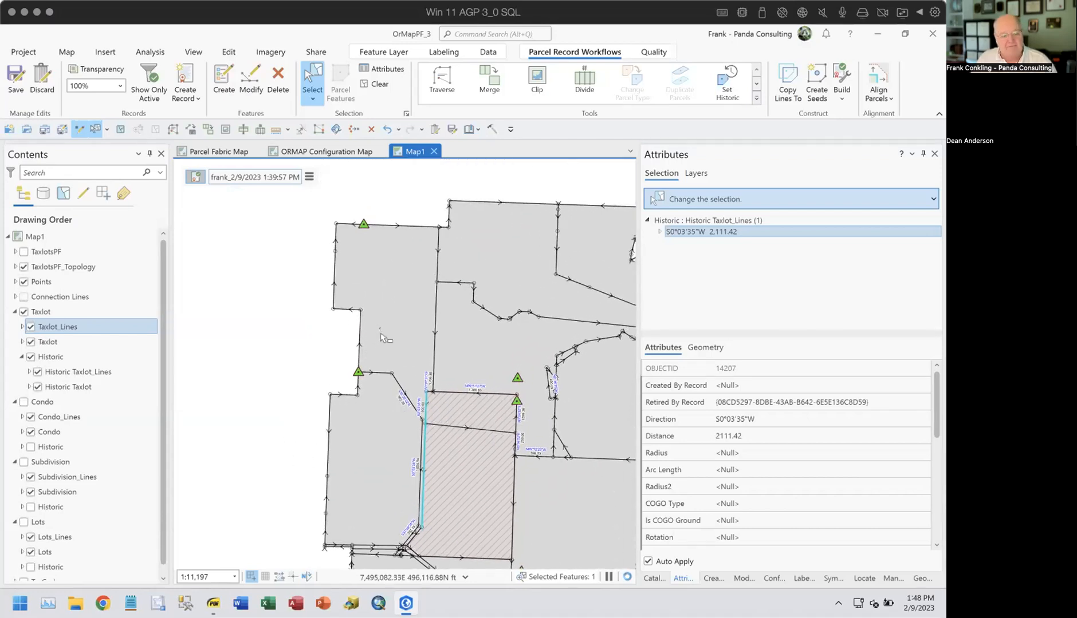
pyautogui.click(373, 351)
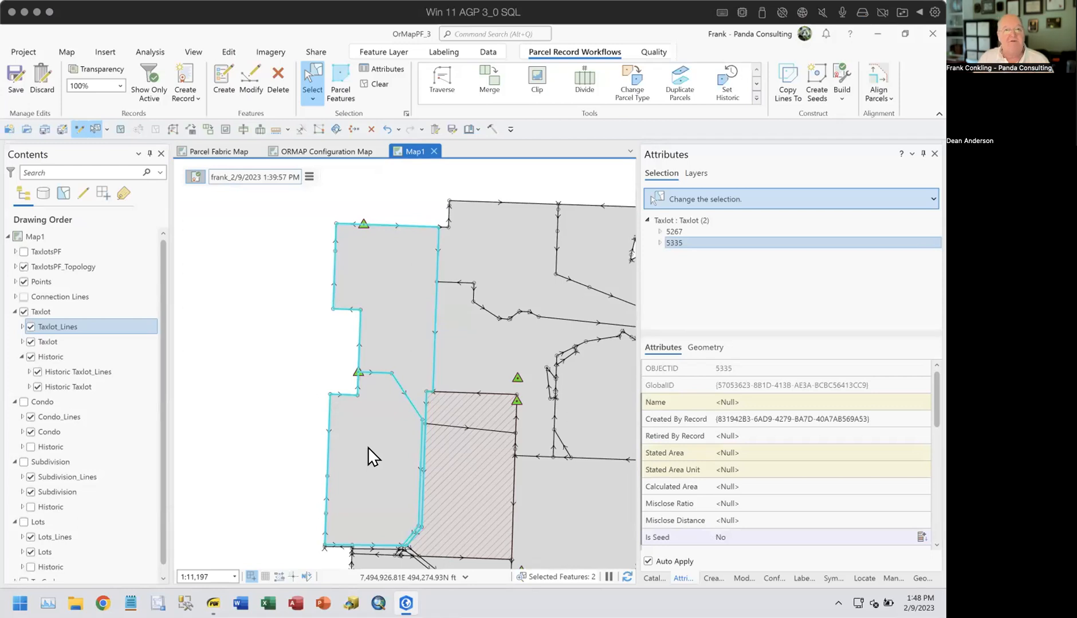
pyautogui.click(24, 463)
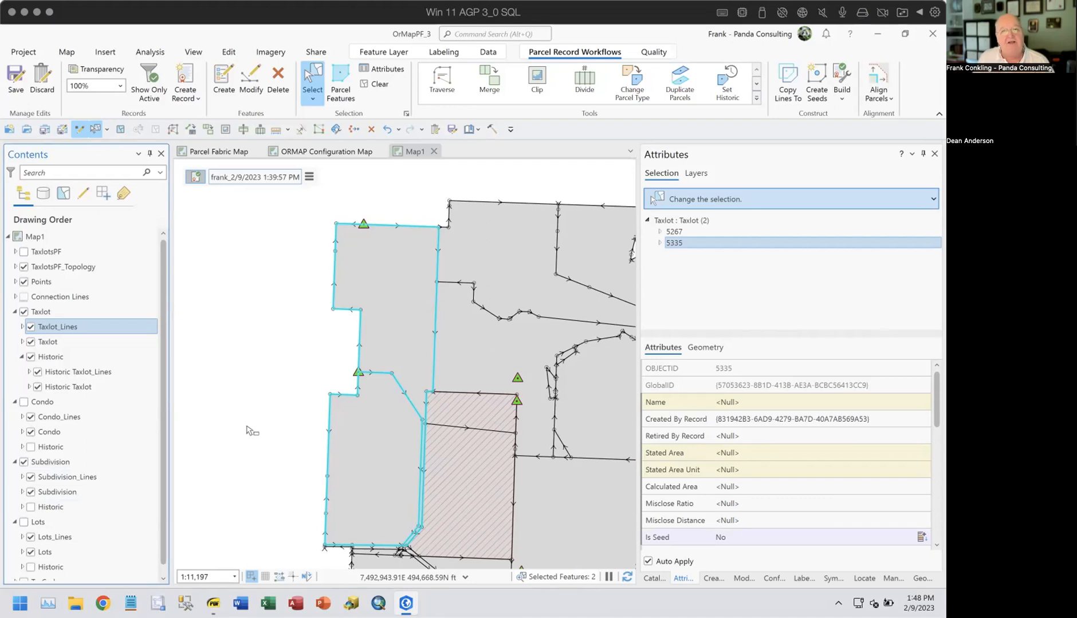
# Step: Copy the selected taxlots' lines to the Subdivision parcel type in the active record, showing only the active record and preserving attributes
pyautogui.click(789, 80)
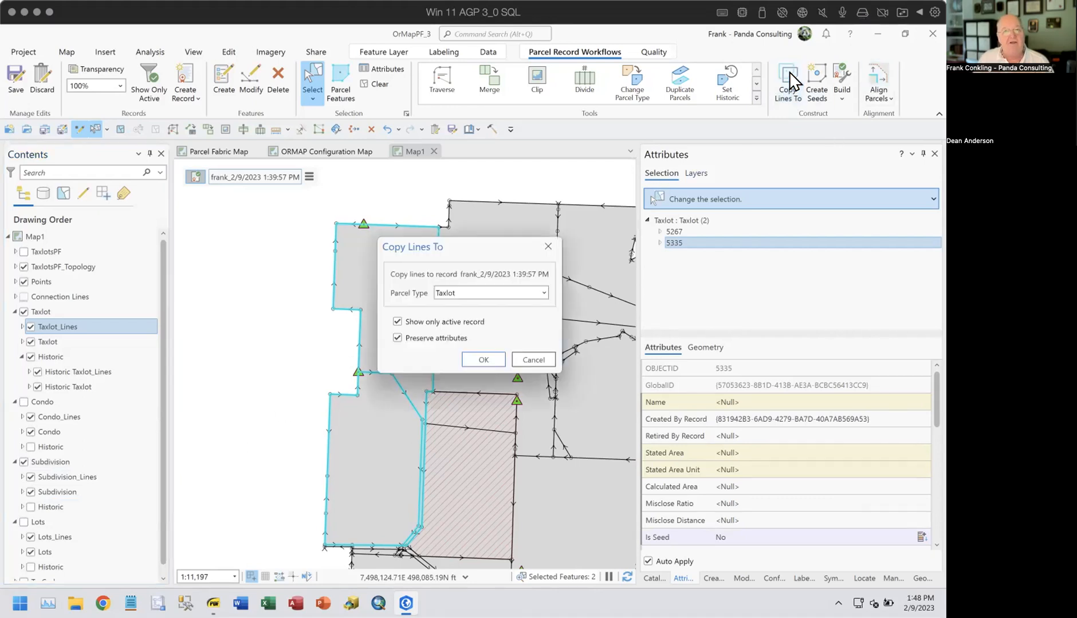
pyautogui.click(543, 293)
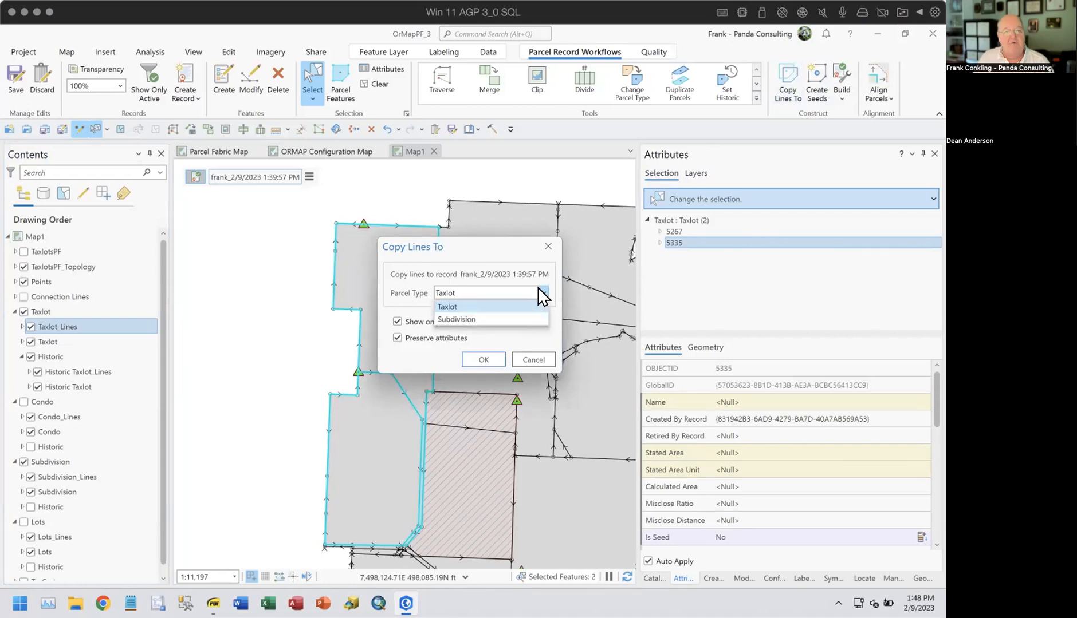
pyautogui.click(475, 318)
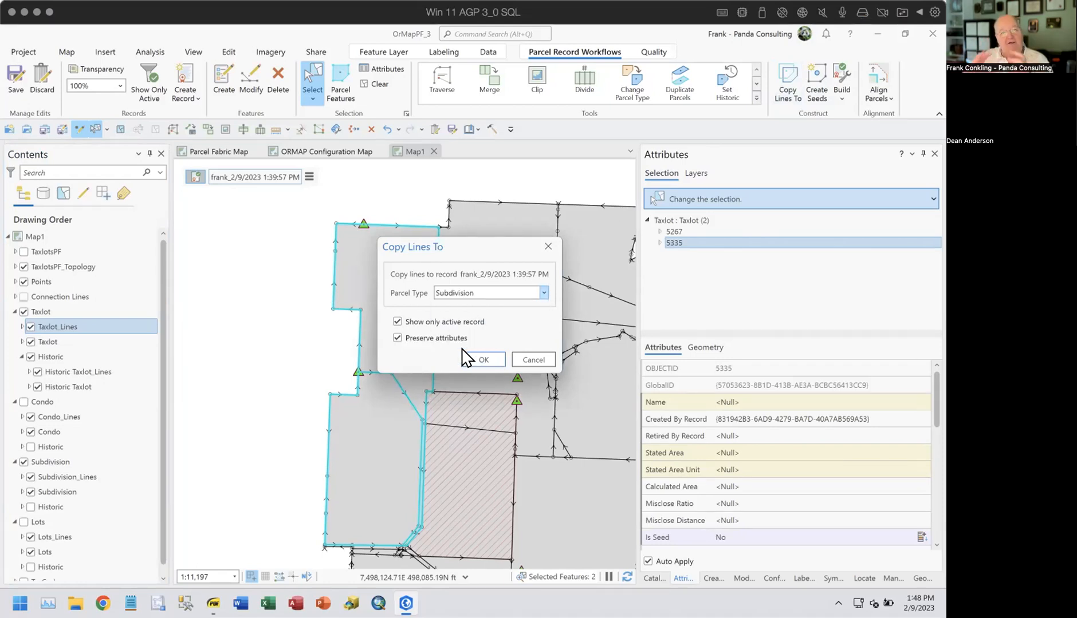
pyautogui.click(484, 354)
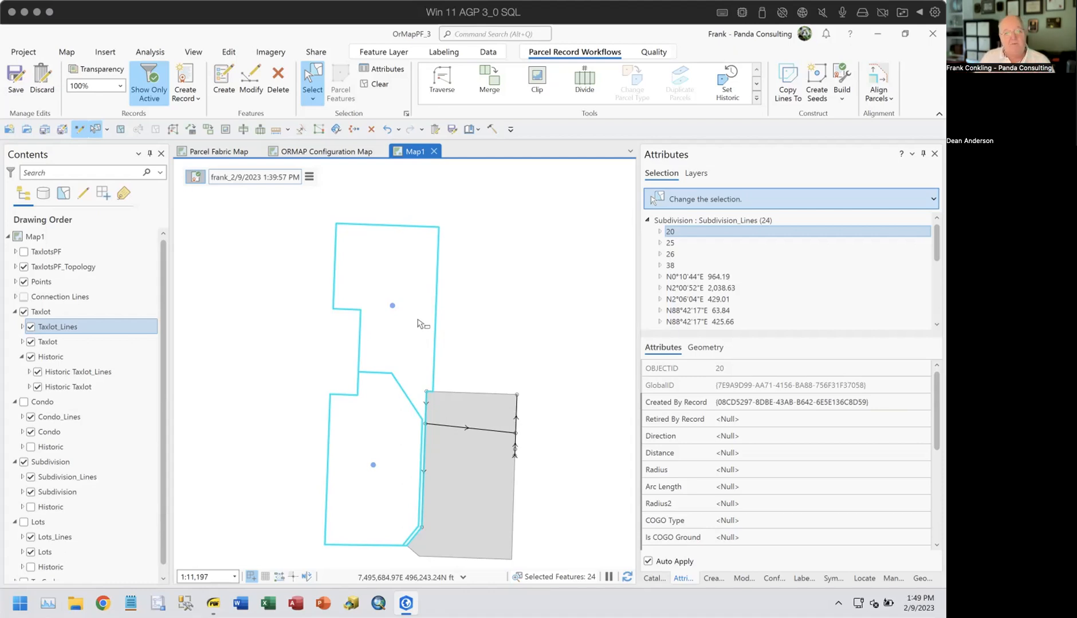
# Step: Build the subdivision parcels from the copied lines and clear the selection
pyautogui.click(831, 81)
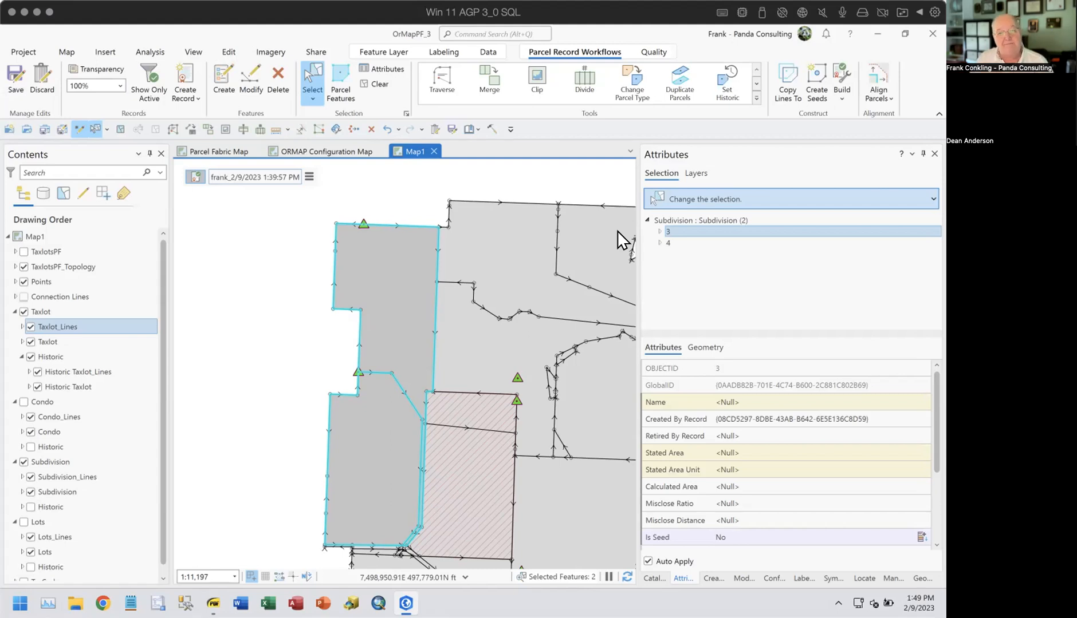
pyautogui.click(432, 392)
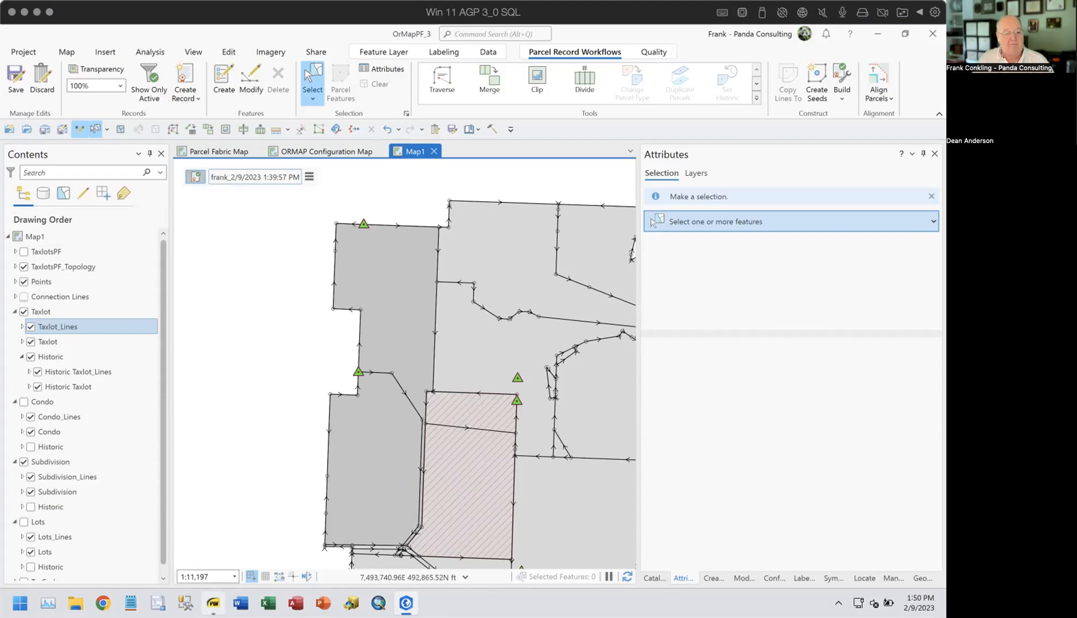
# Step: Switch to the training PDF, advance to the Change Parcel Type slide, and return to ArcGIS Pro
pyautogui.moveTo(213, 603)
pyautogui.click(211, 538)
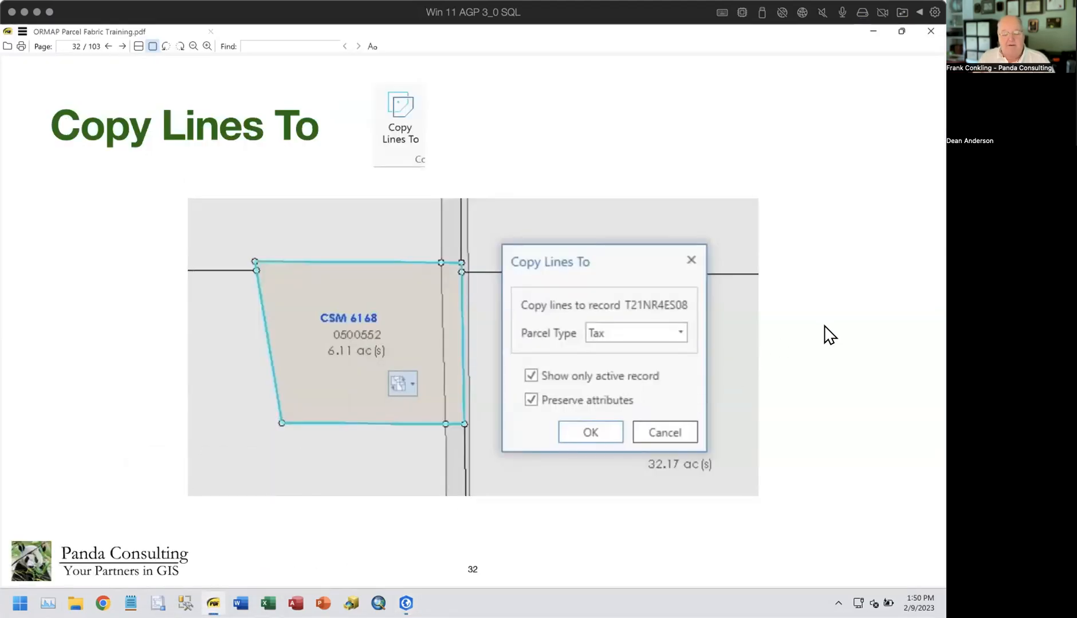
pyautogui.press('Right')
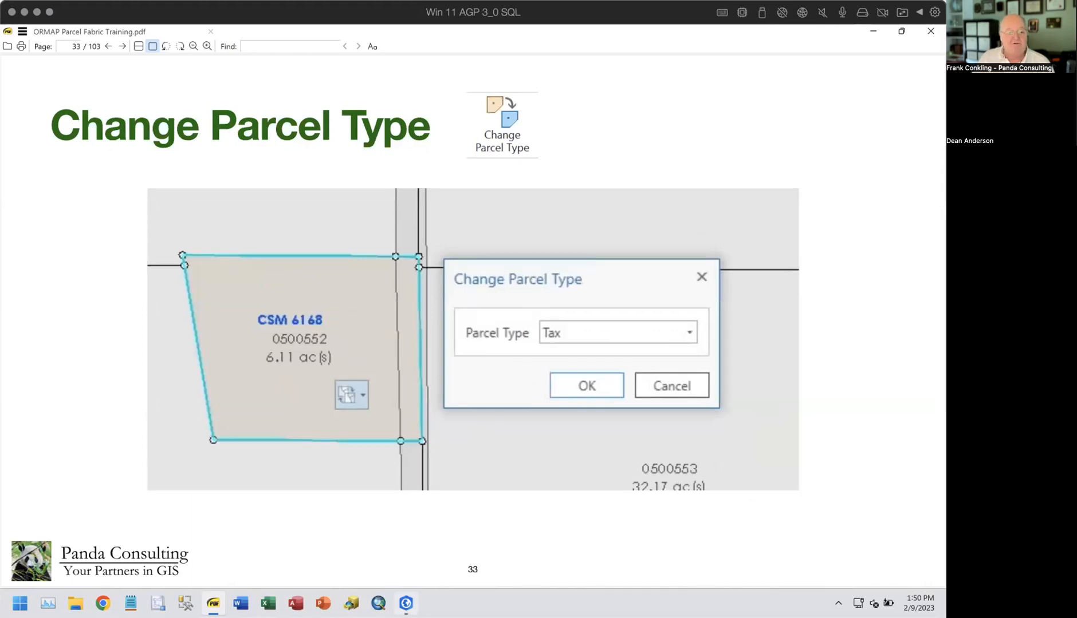
pyautogui.click(406, 604)
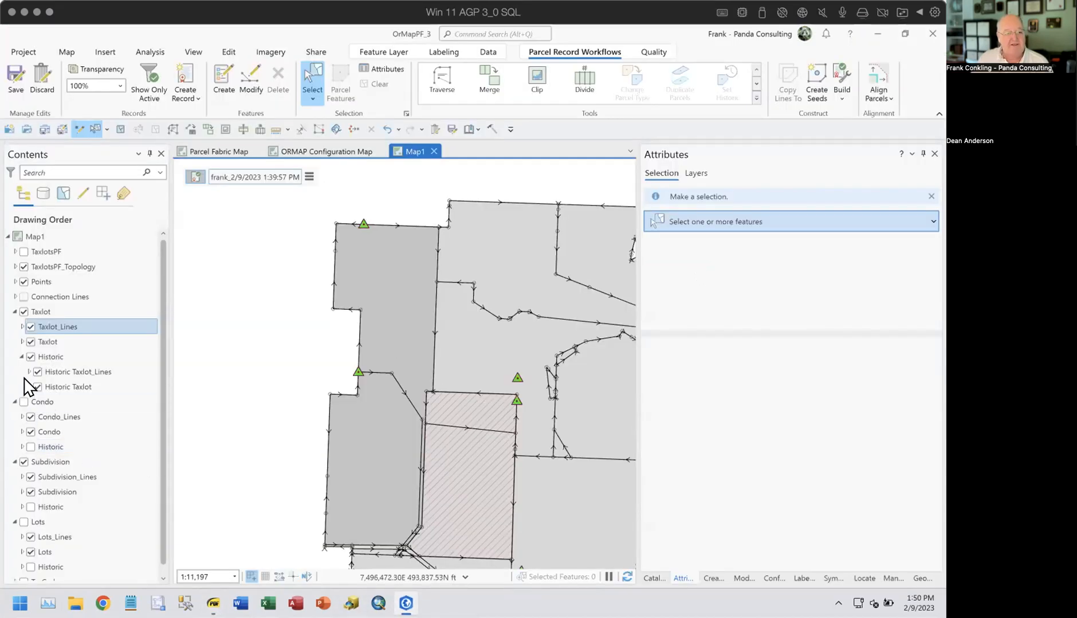
# Step: Hide the Historic group under Taxlot
pyautogui.click(30, 356)
pyautogui.click(30, 356)
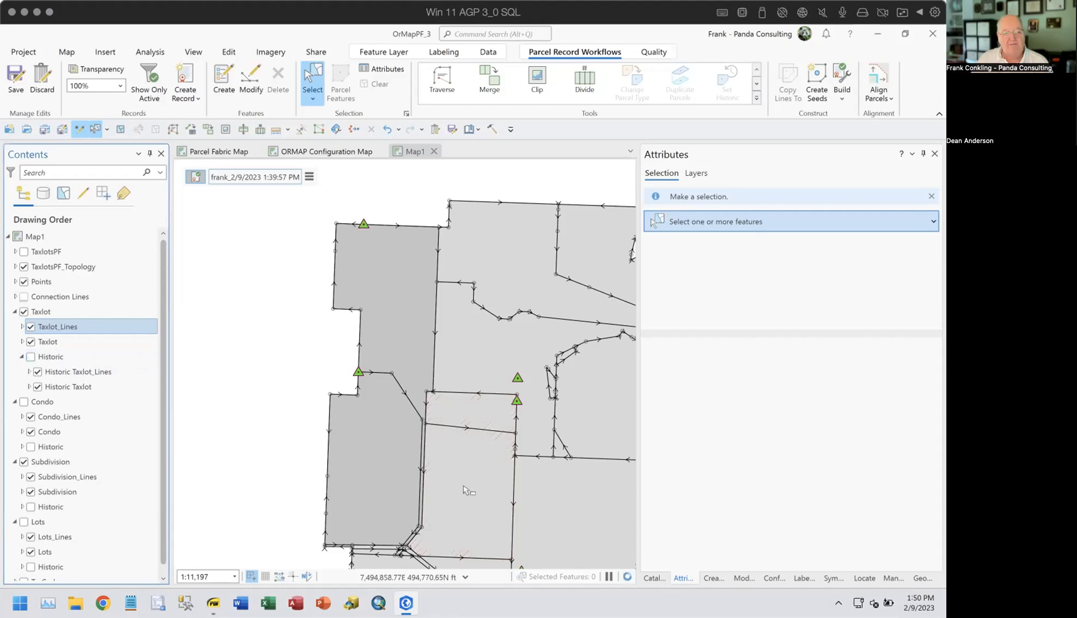
# Step: Change the parcel type of the smaller northern part of the divided taxlot to Subdivision
pyautogui.click(461, 405)
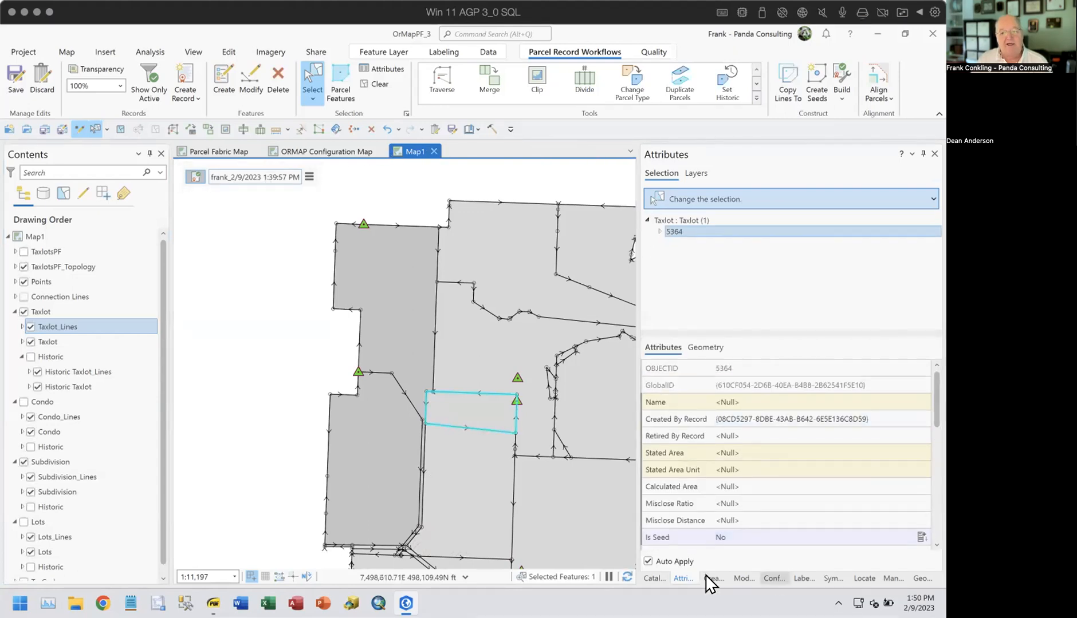
pyautogui.click(744, 578)
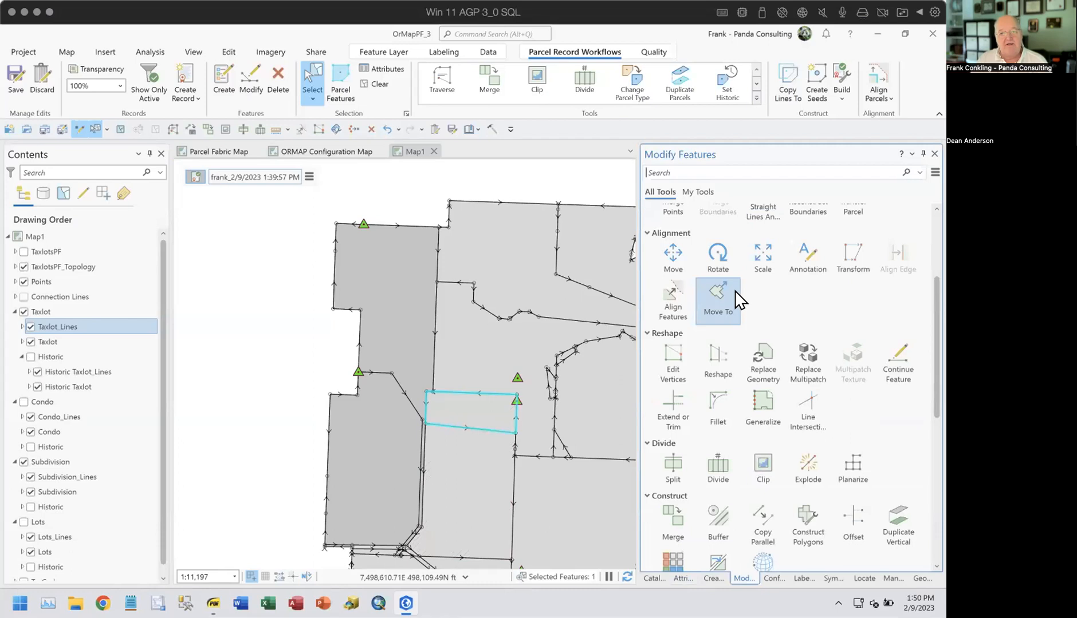
pyautogui.scroll(4, 735, 296)
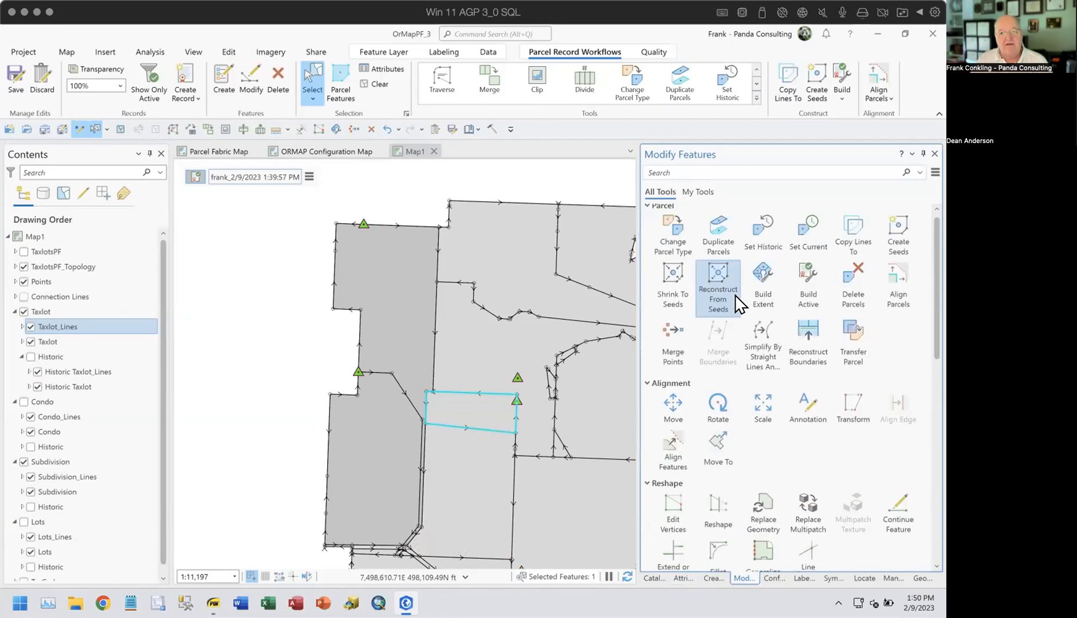
pyautogui.click(666, 230)
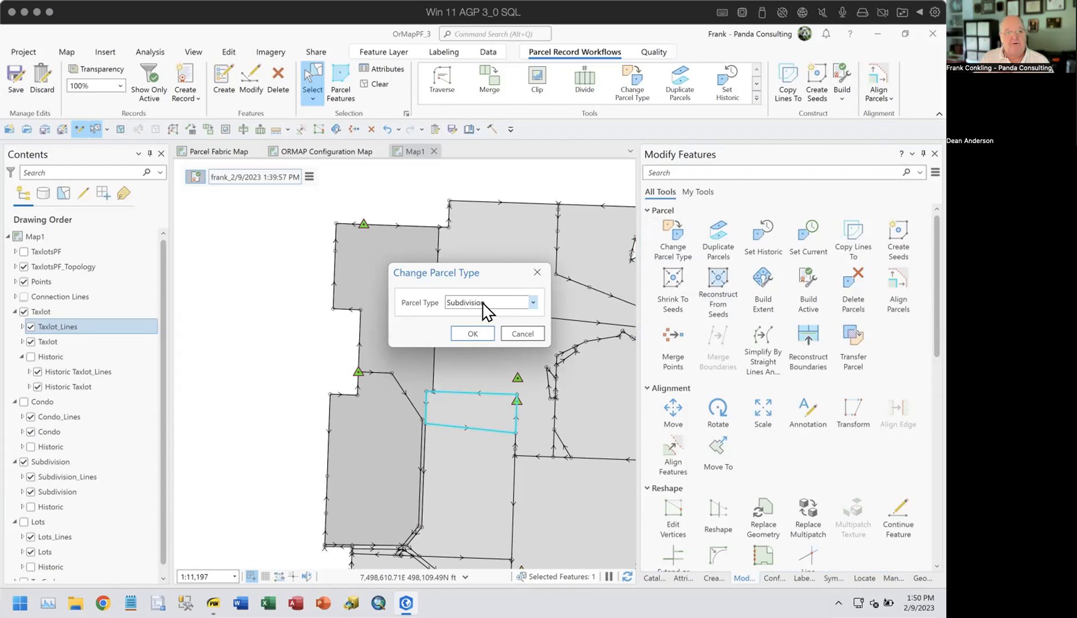
pyautogui.click(464, 335)
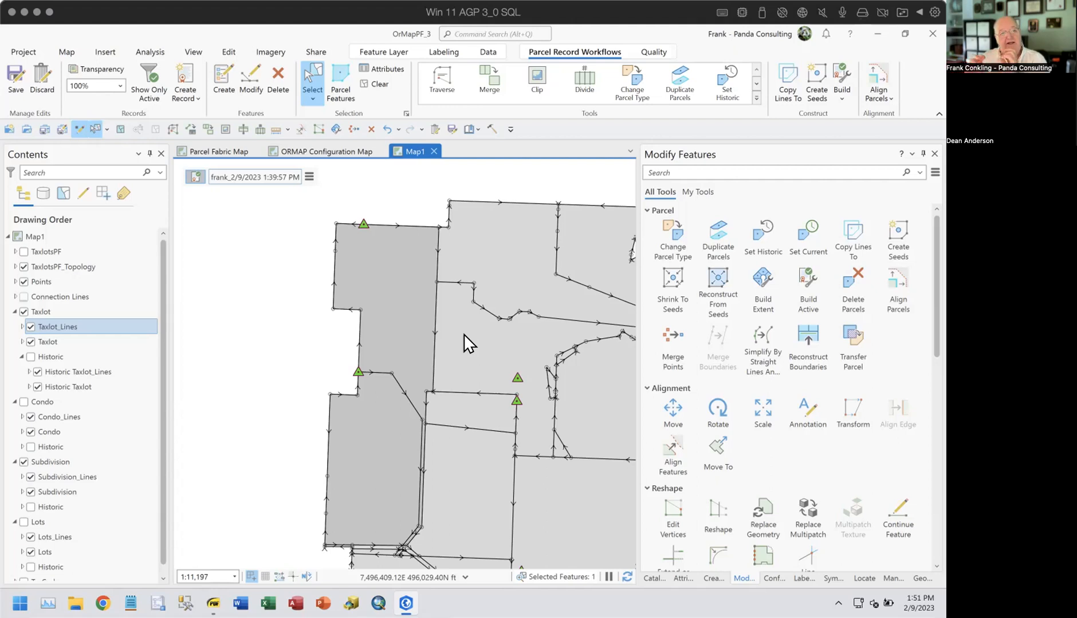
# Step: Hide the Subdivision group, show Taxlot's Historic group, and select only the large taxlot north of the divided parcels
pyautogui.click(23, 462)
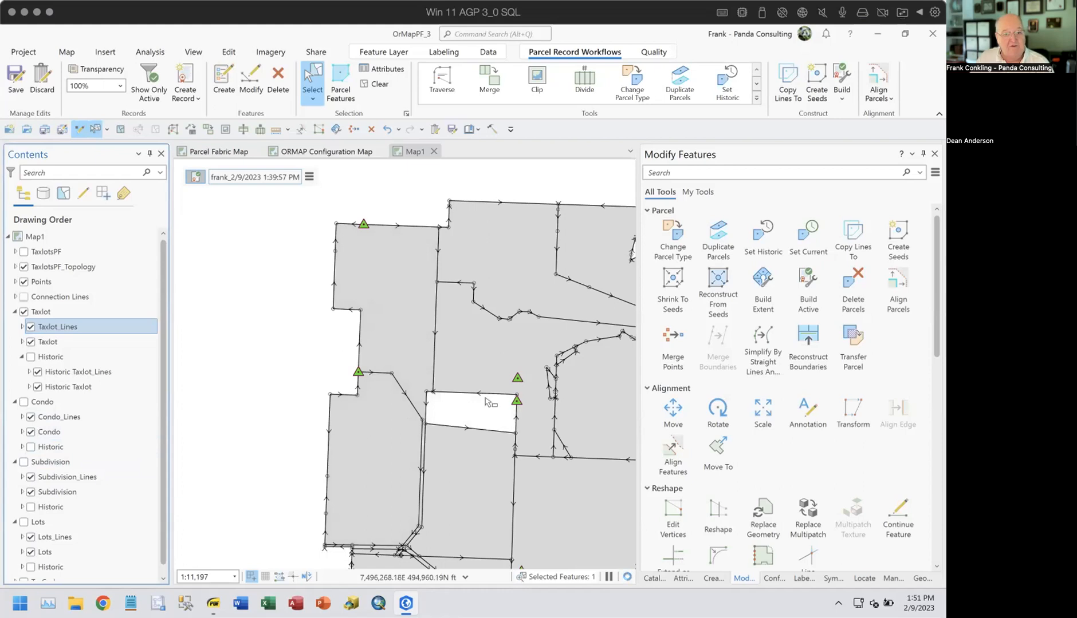
pyautogui.click(30, 357)
pyautogui.moveTo(451, 405); pyautogui.dragTo(496, 422)
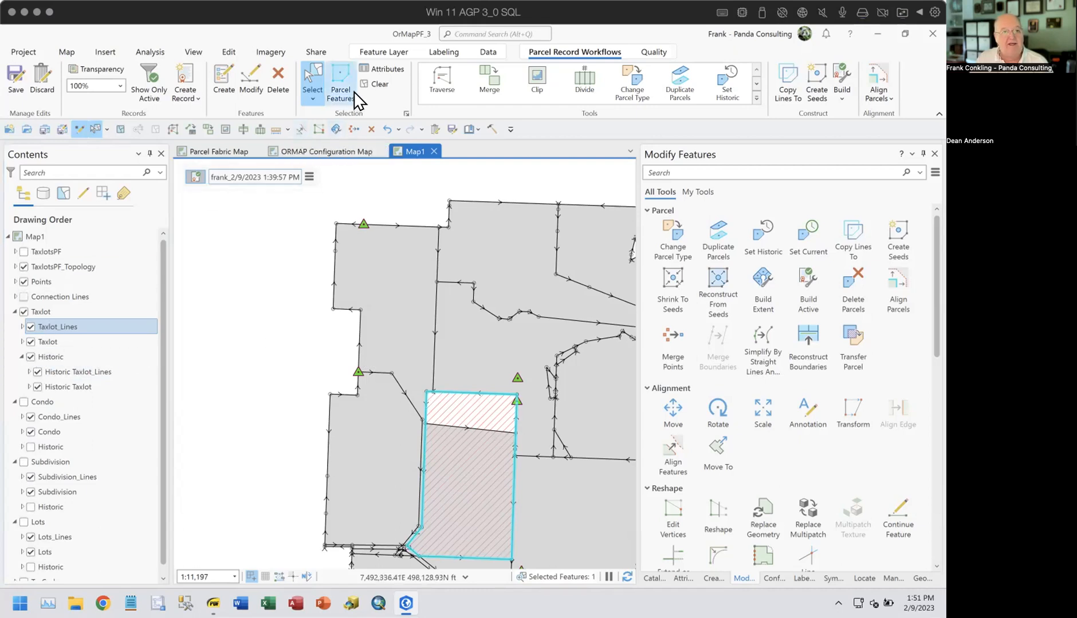
pyautogui.click(368, 86)
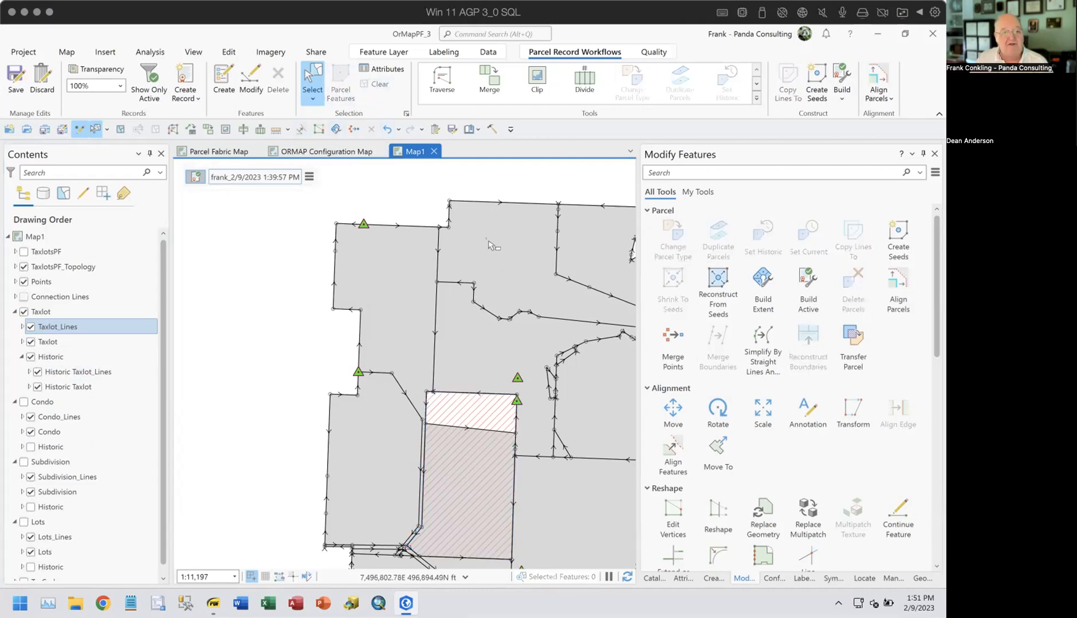
pyautogui.click(499, 288)
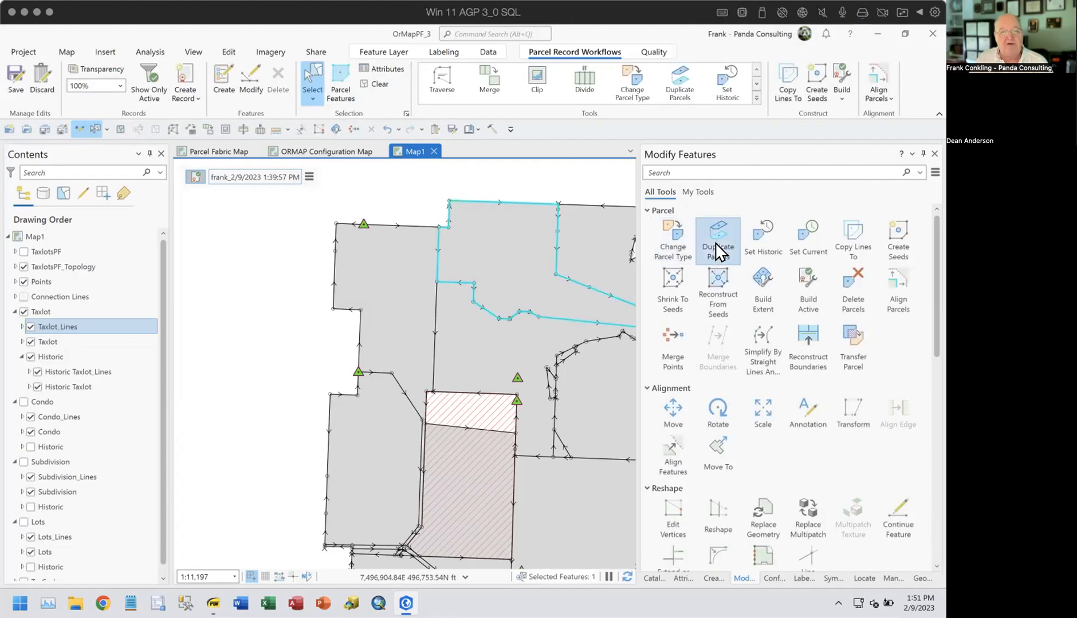
pyautogui.click(670, 232)
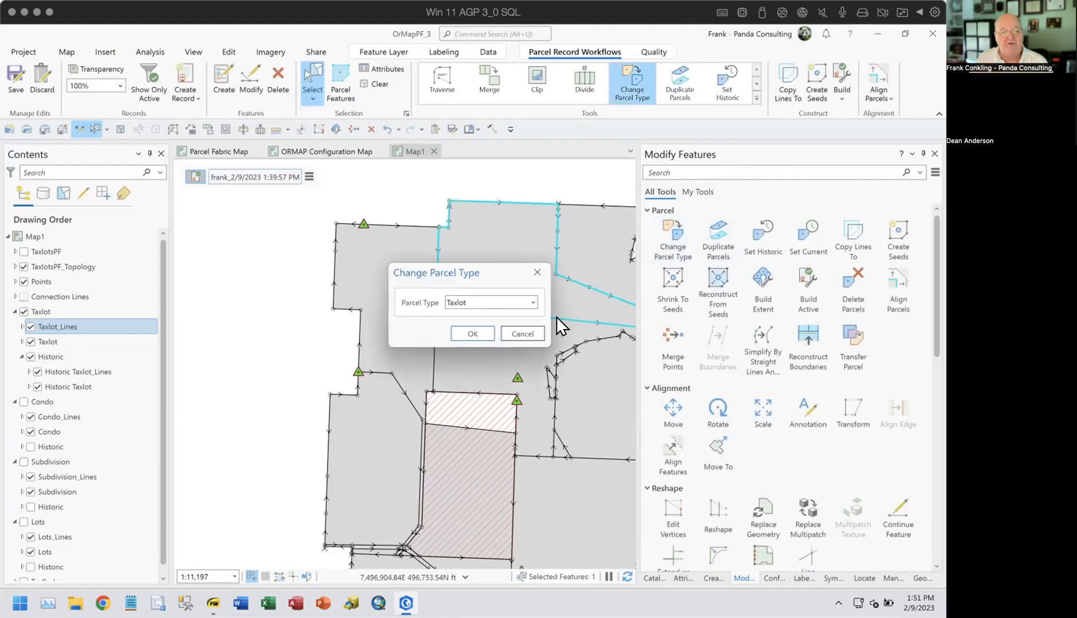
pyautogui.click(489, 304)
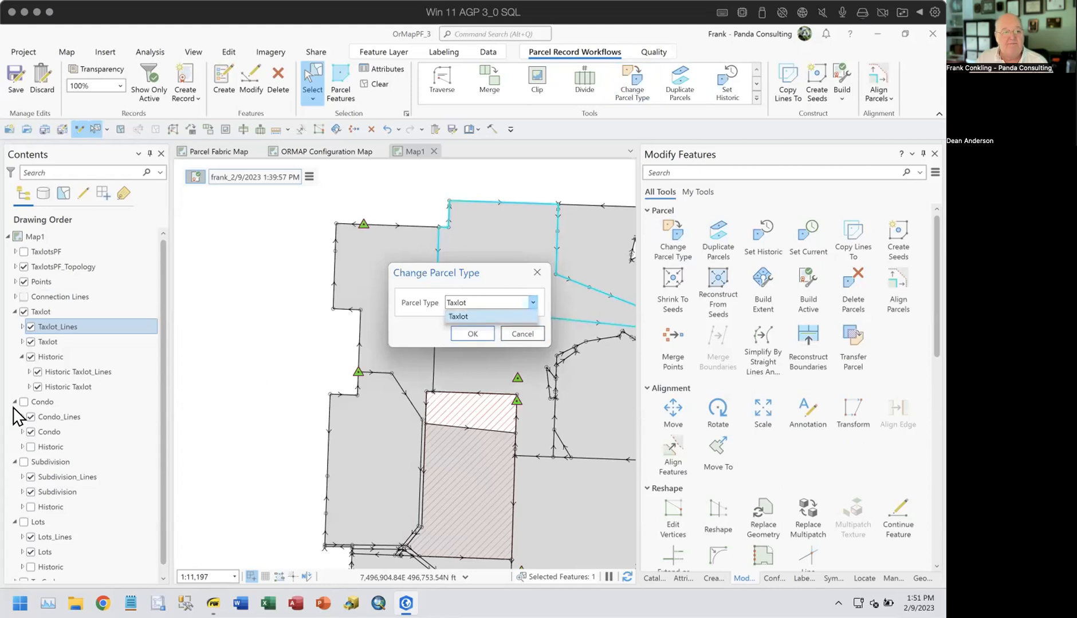
pyautogui.click(481, 316)
pyautogui.click(518, 330)
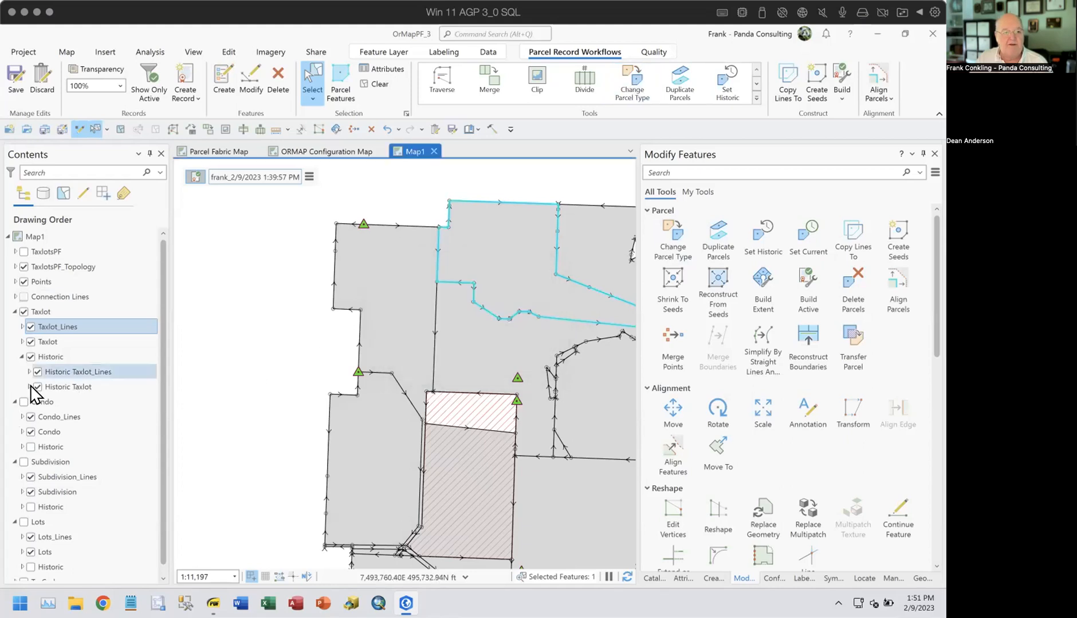
# Step: With the Subdivision group shown, change the selected taxlot's parcel type to Subdivision, and hide that group again
pyautogui.click(23, 462)
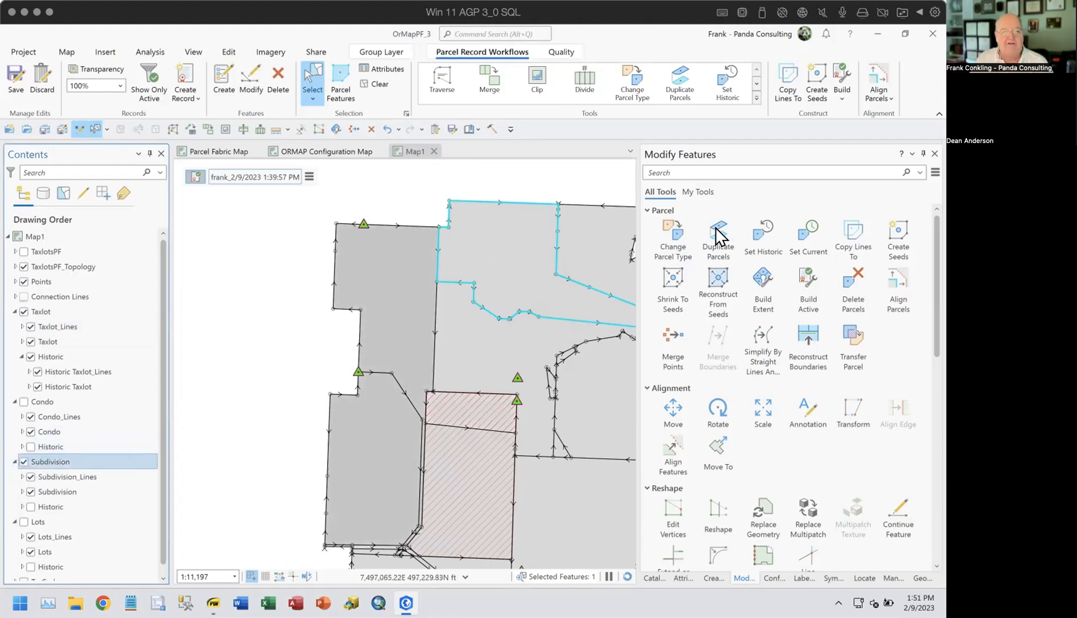
pyautogui.click(674, 232)
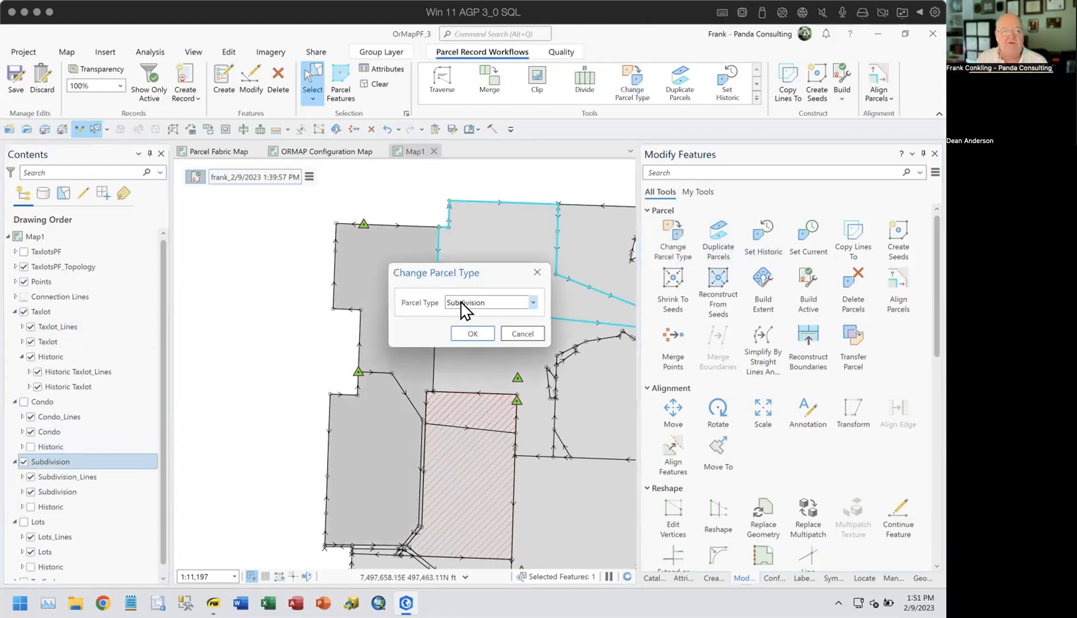
pyautogui.click(468, 333)
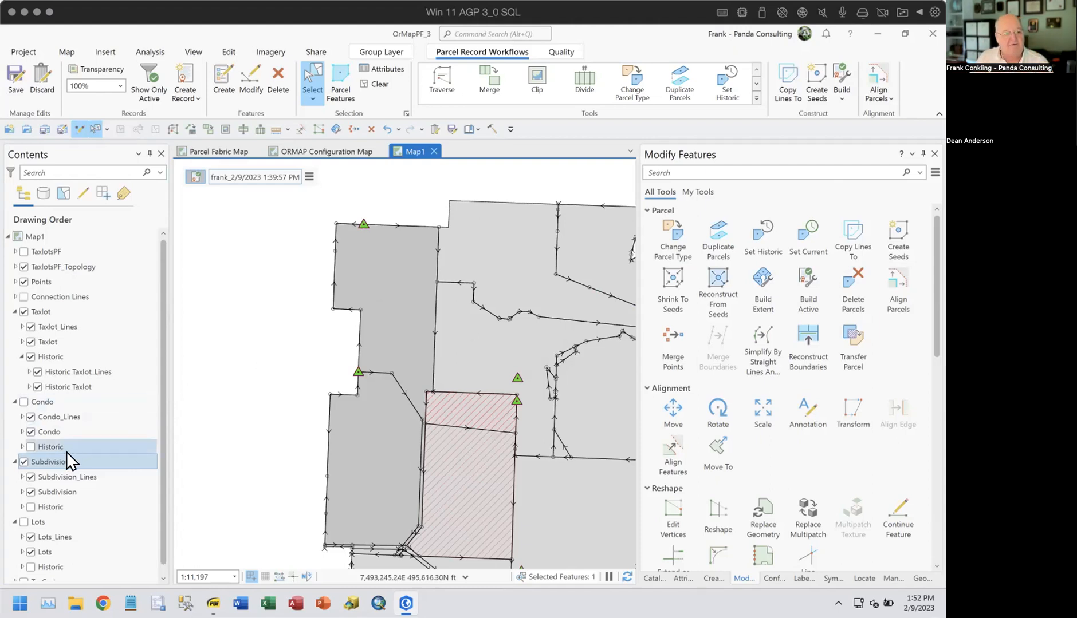
pyautogui.click(23, 461)
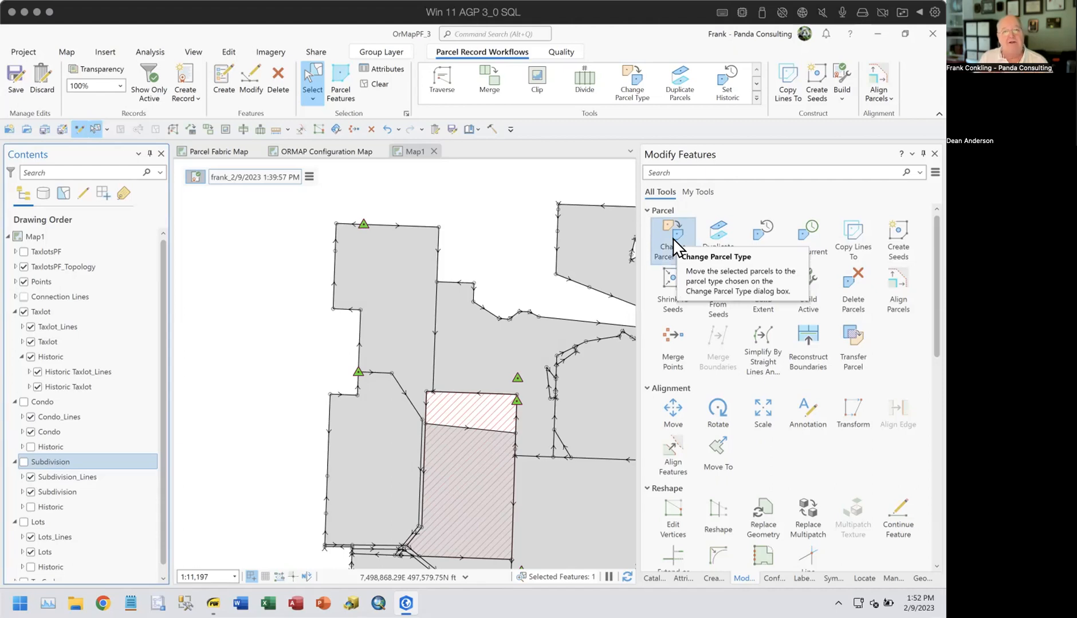
# Step: Select the northwestern taxlot and search the Modify Features tools for "vertical"
pyautogui.click(403, 293)
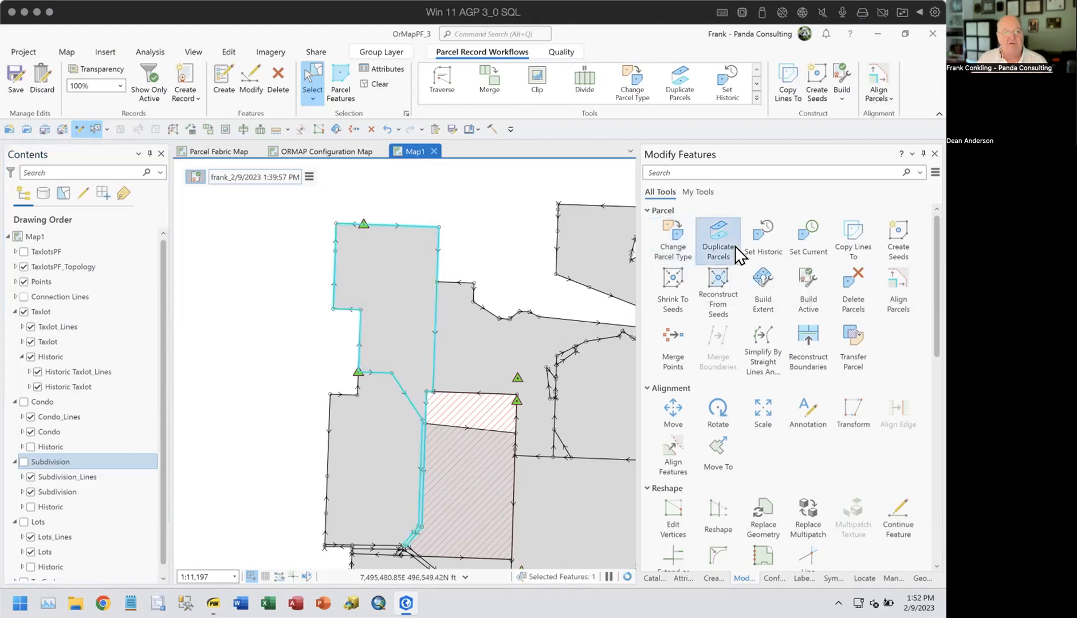
pyautogui.click(711, 232)
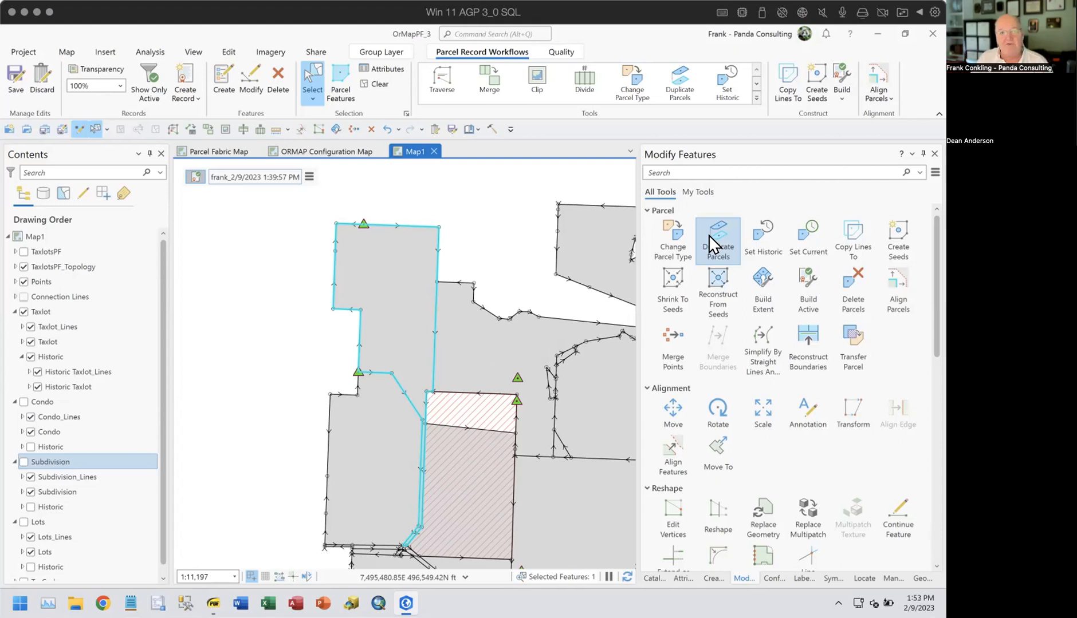
pyautogui.scroll(-2, 716, 442)
pyautogui.scroll(-5, 718, 442)
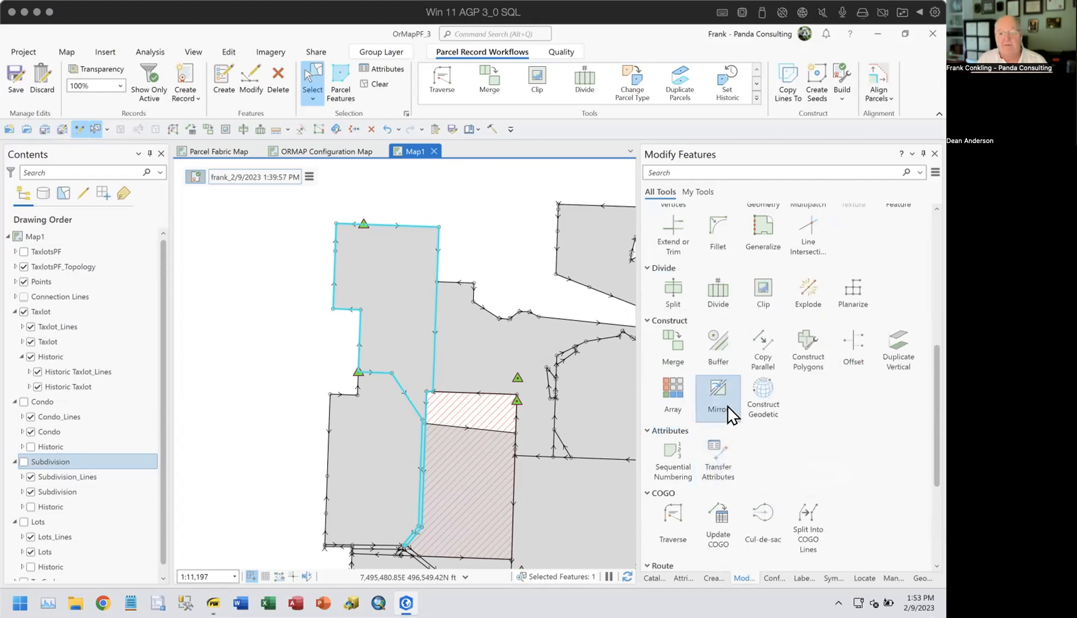
pyautogui.scroll(-2, 733, 411)
pyautogui.scroll(-2, 734, 412)
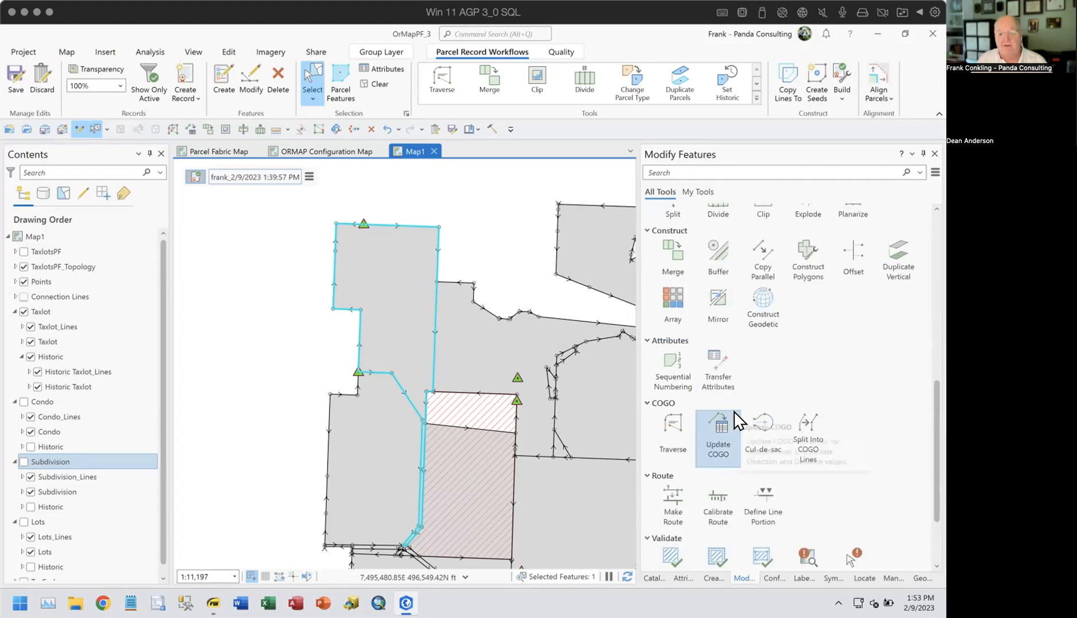
pyautogui.scroll(-2, 733, 411)
pyautogui.scroll(5, 733, 411)
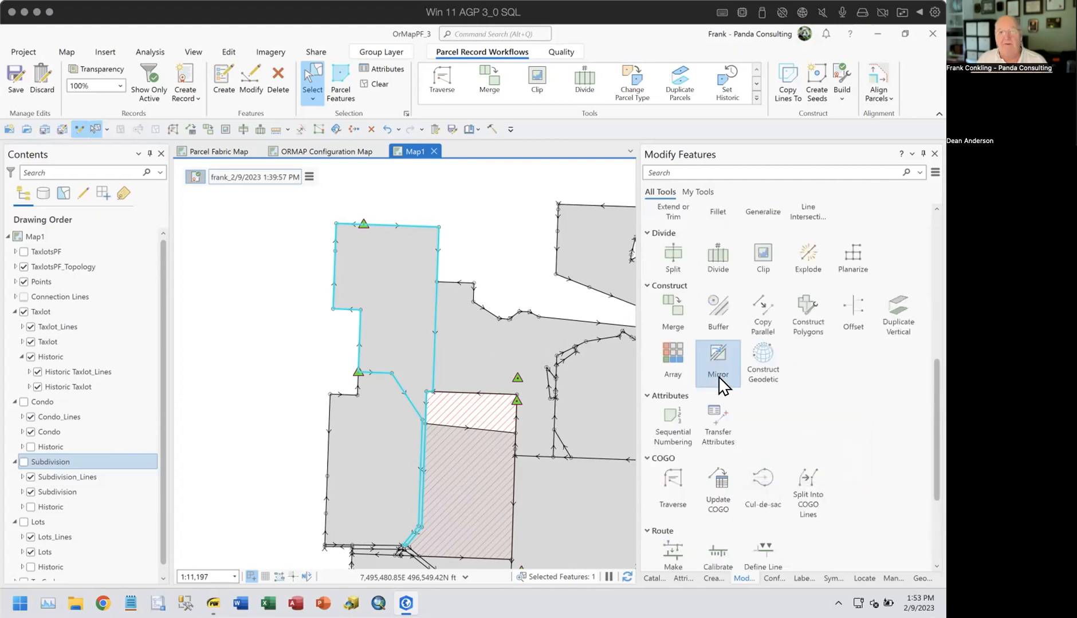
pyautogui.click(676, 169)
pyautogui.write('vertical')
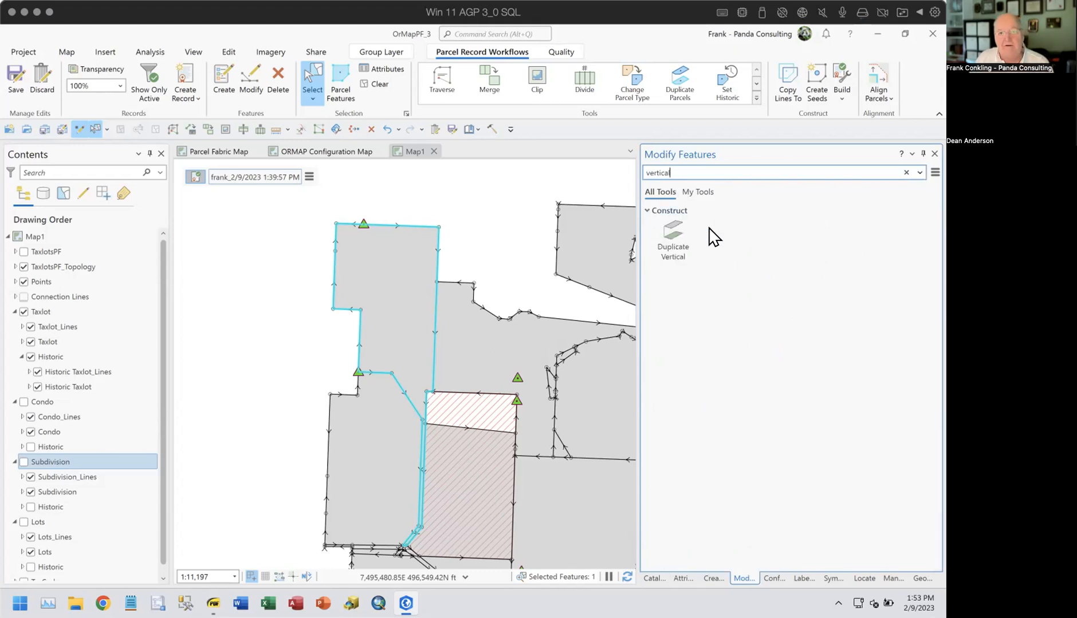
# Step: Duplicate the selected taxlot vertically 5 times with a vertical offset of 10 ft
pyautogui.click(677, 253)
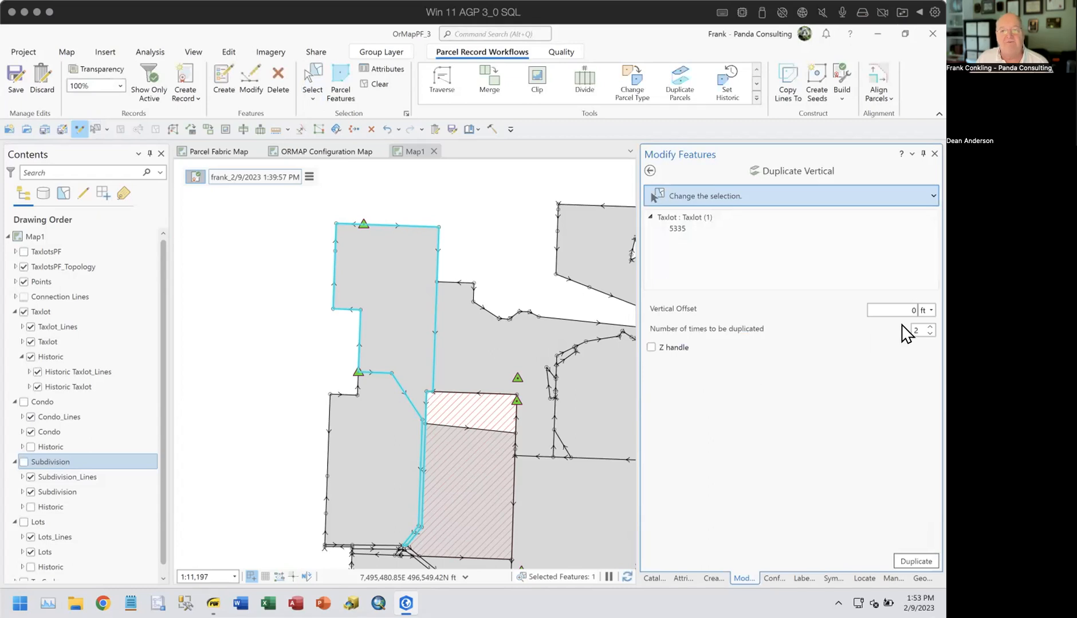
pyautogui.moveTo(905, 308); pyautogui.dragTo(918, 309)
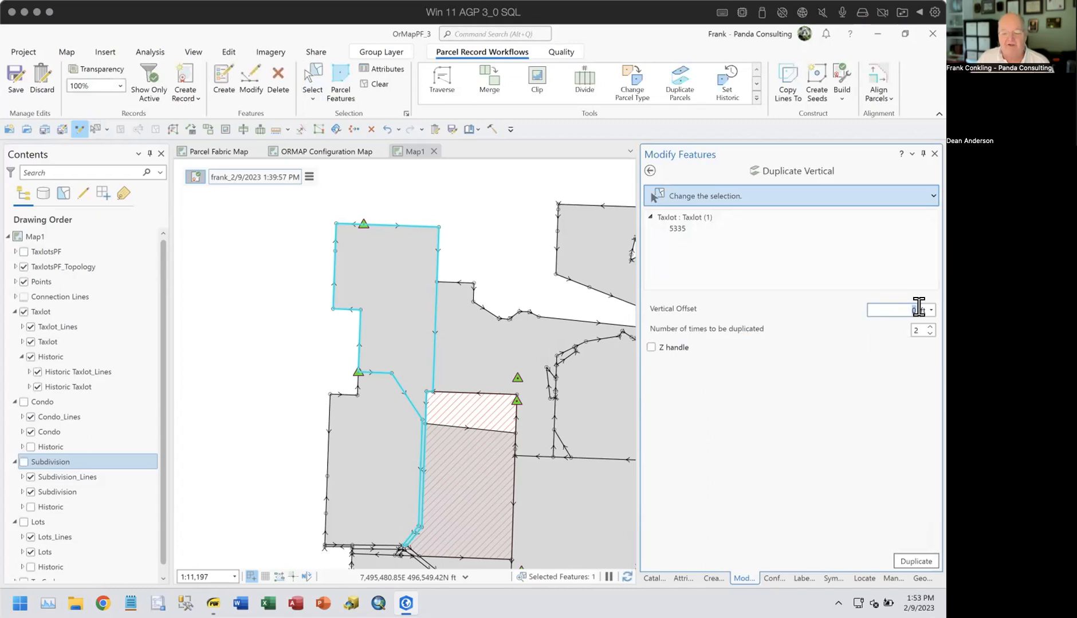
pyautogui.write('10')
pyautogui.click(930, 325)
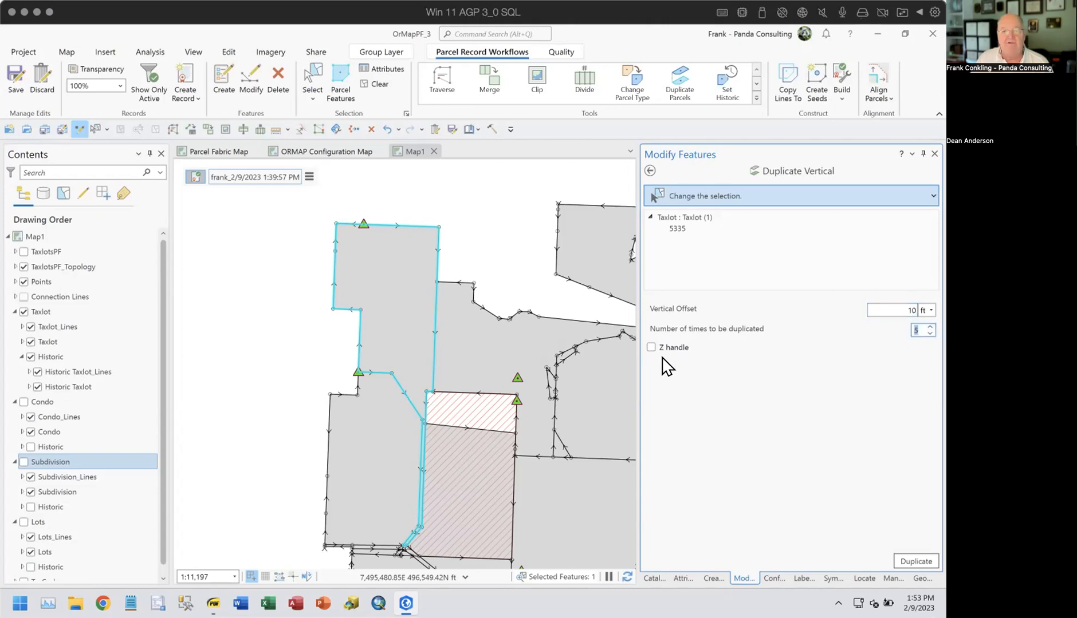
pyautogui.click(916, 561)
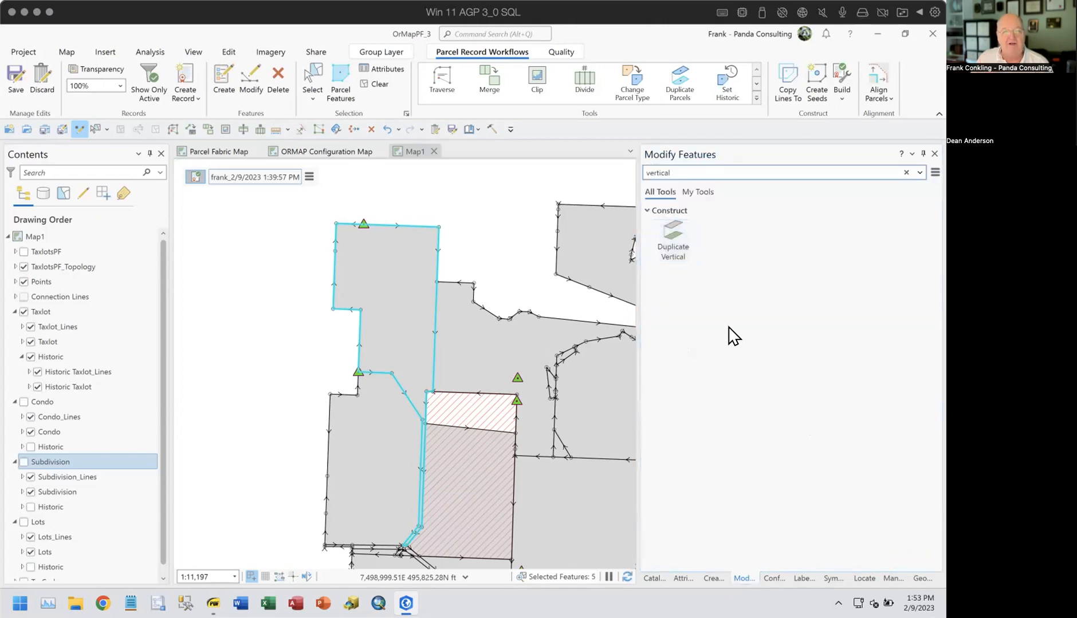
# Step: Clear the tool search, reselect the stacked northwestern taxlots on the map, and list them in the Attributes pane
pyautogui.click(905, 172)
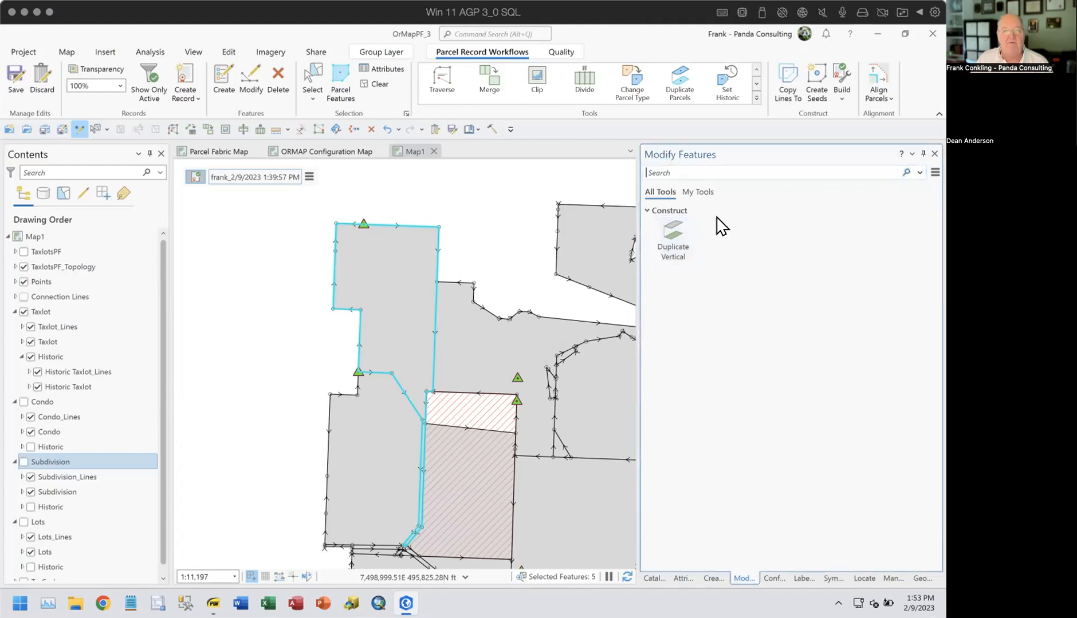
pyautogui.click(312, 80)
pyautogui.click(388, 280)
pyautogui.click(679, 576)
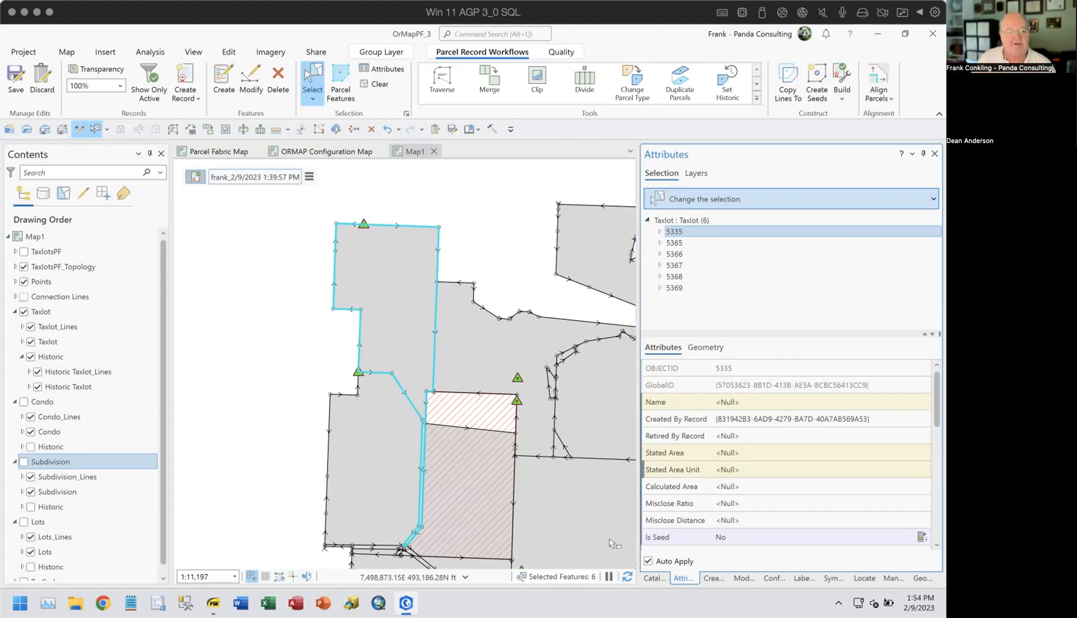
# Step: Switch to the training PDF, advance to the Set Historic / Set Current slide, and return to ArcGIS Pro
pyautogui.click(213, 603)
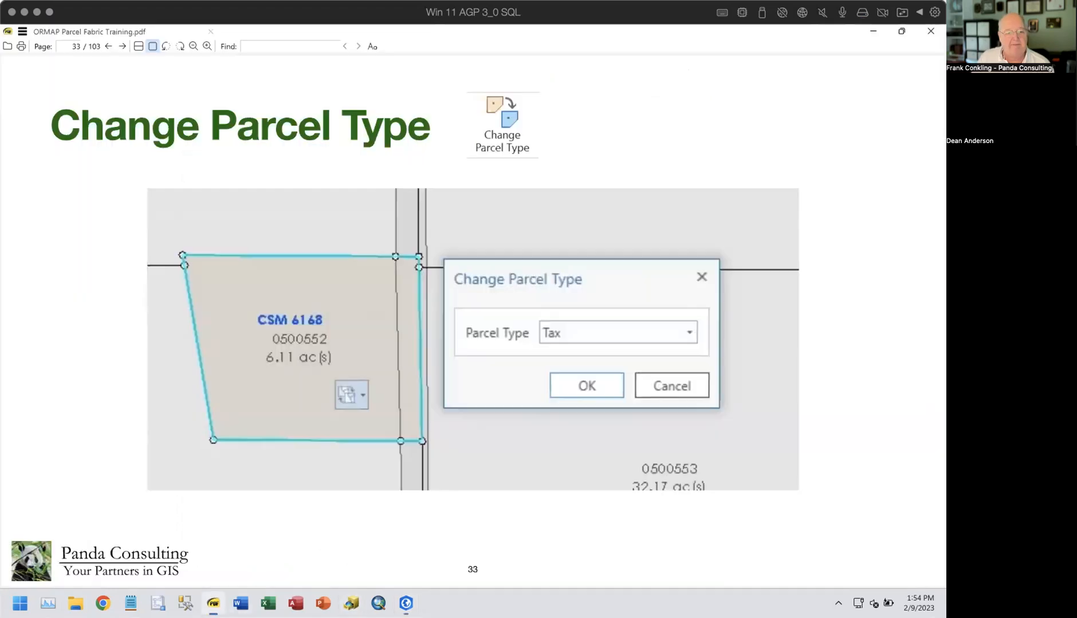
pyautogui.scroll(-1, 384, 458)
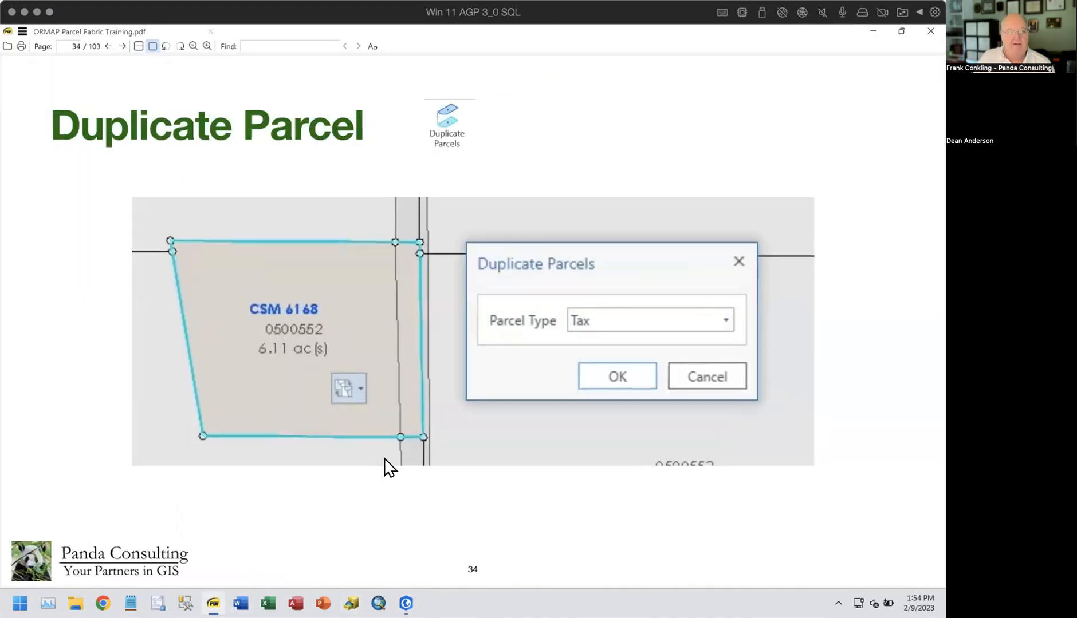
pyautogui.scroll(-1, 389, 467)
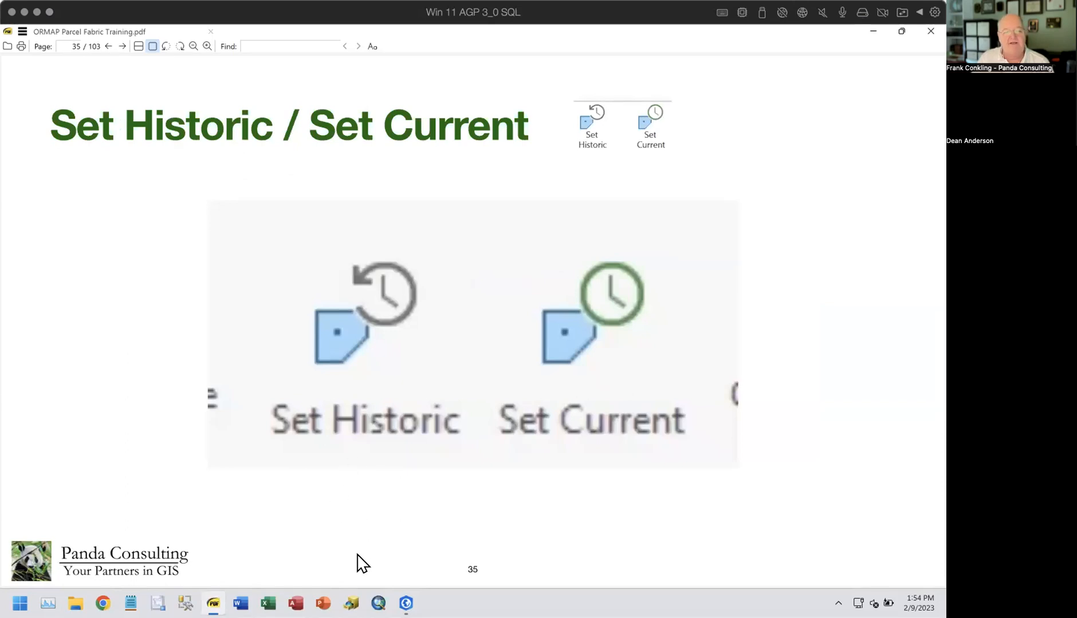
pyautogui.click(406, 603)
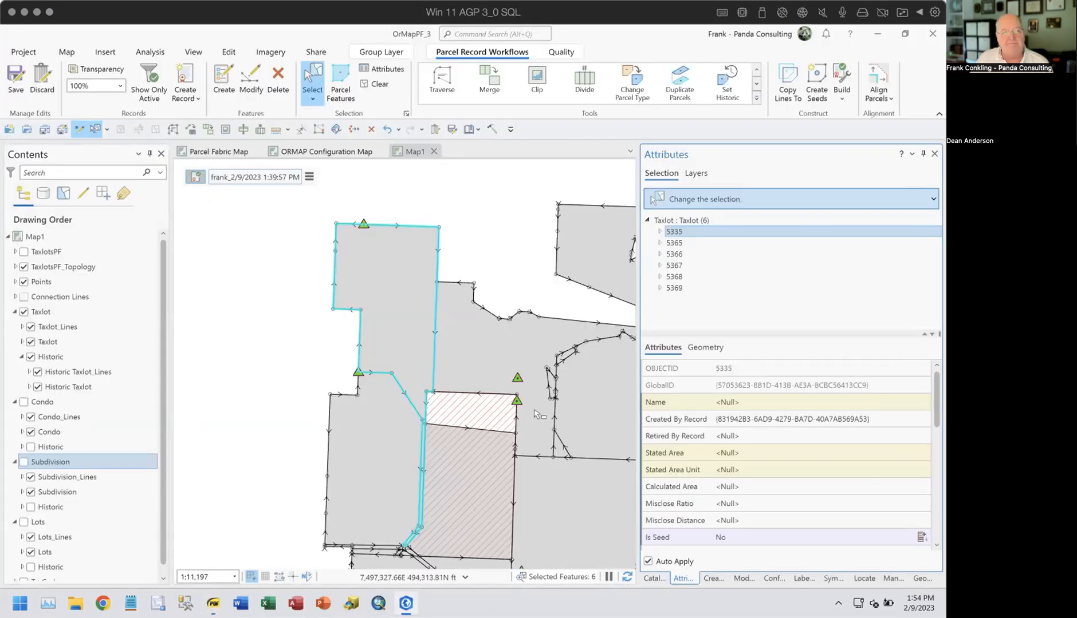
# Step: Clear the taxlot selection and switch back to the training PDF
pyautogui.click(376, 84)
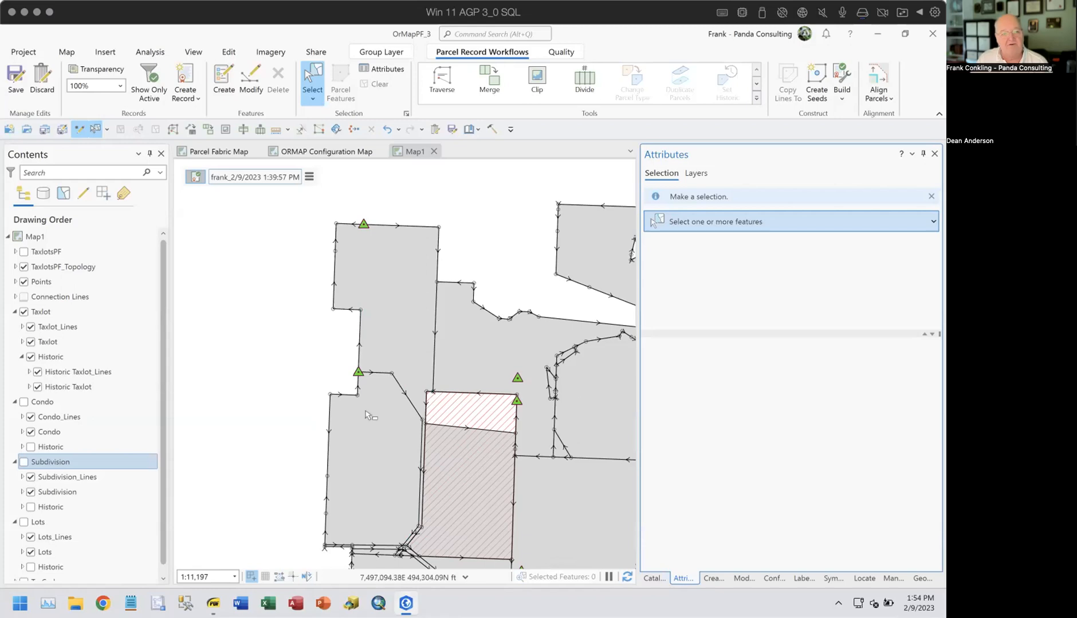
pyautogui.moveTo(505, 370); pyautogui.dragTo(428, 343)
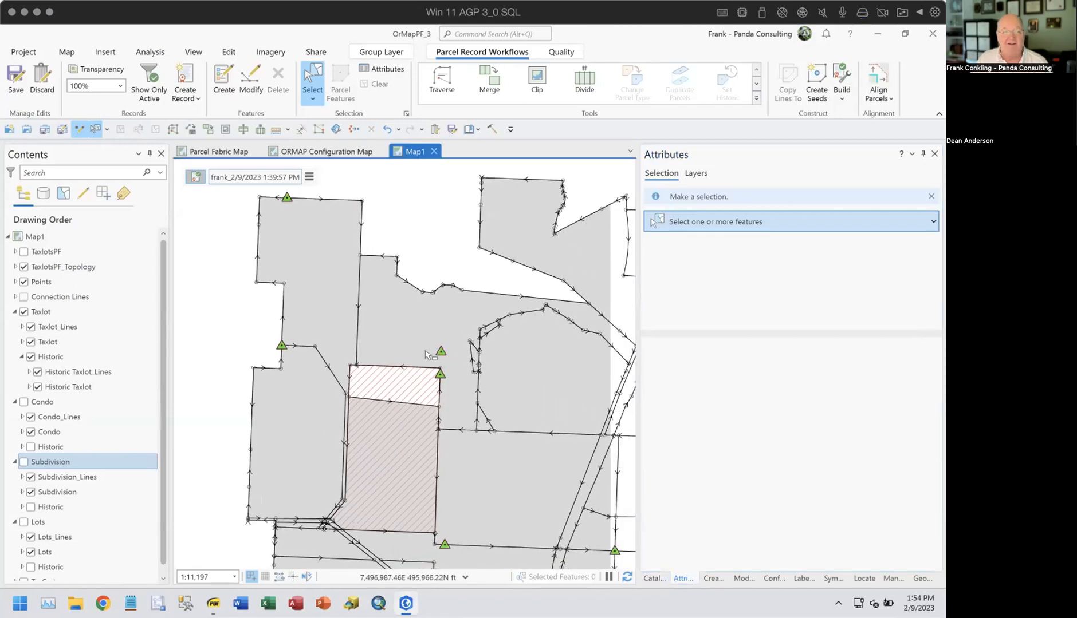
pyautogui.click(213, 603)
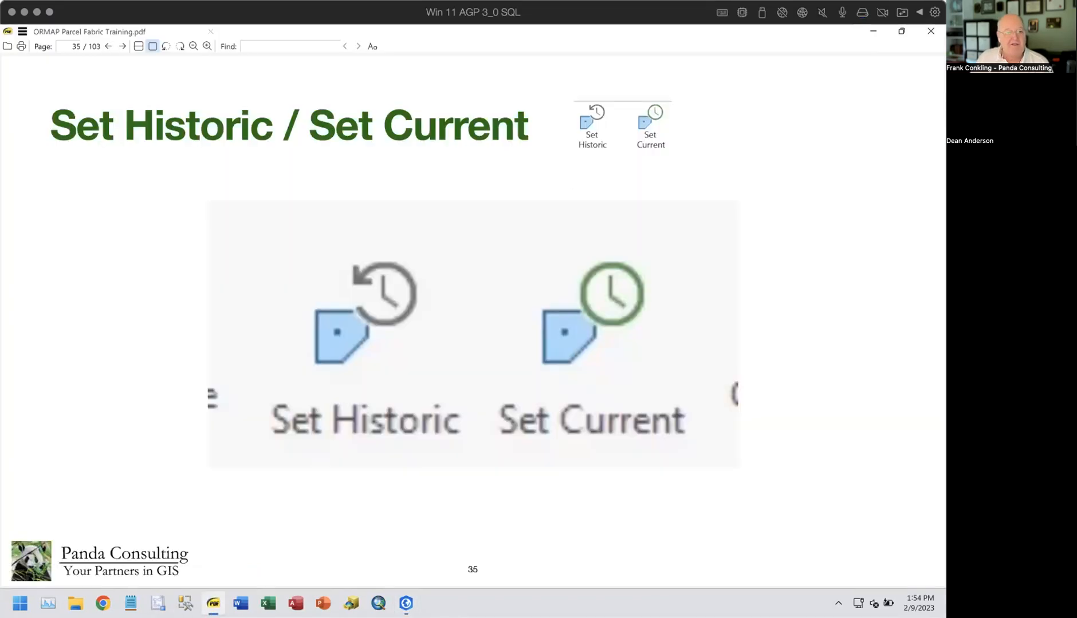
# Step: Return to ArcGIS Pro, check the Shape field in the Taxlot layer's Fields view, and close the view
pyautogui.hotkey('alt', 'Tab')
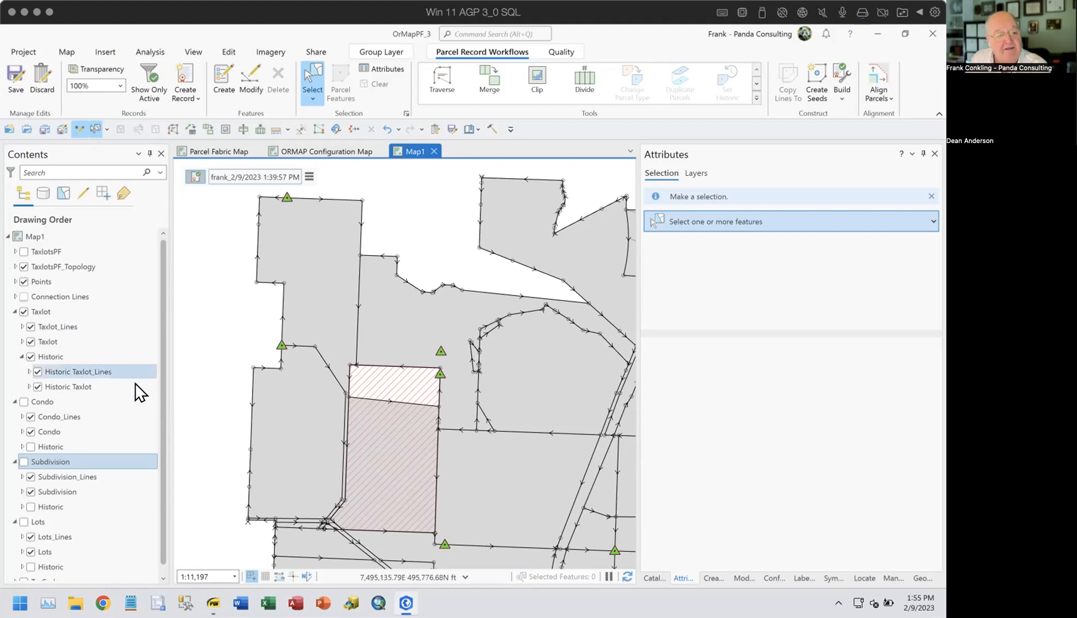
pyautogui.rightClick(53, 339)
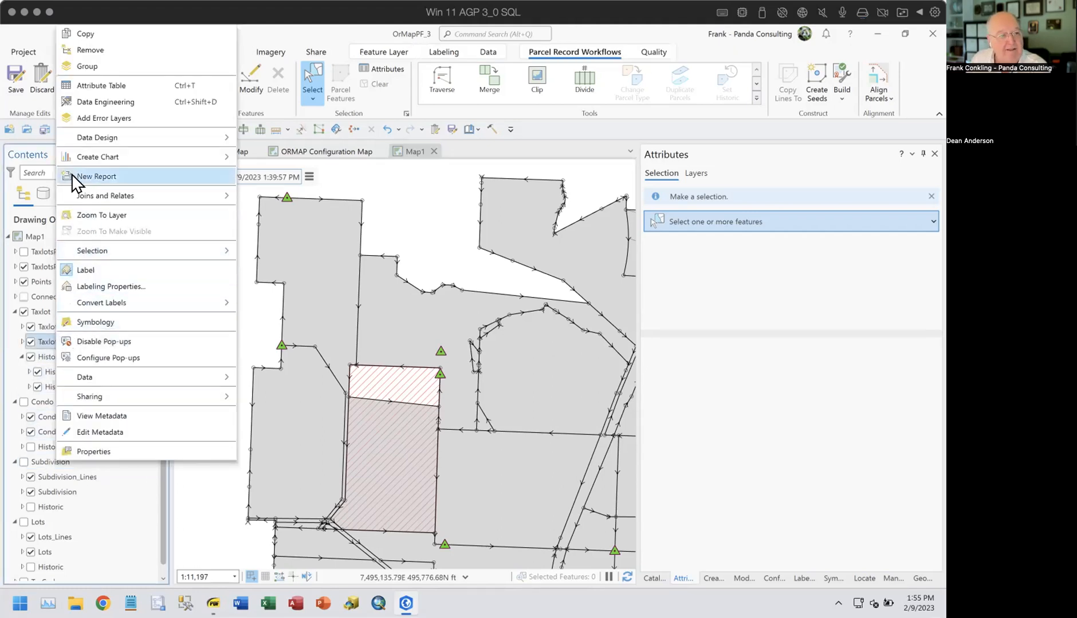
pyautogui.moveTo(83, 132)
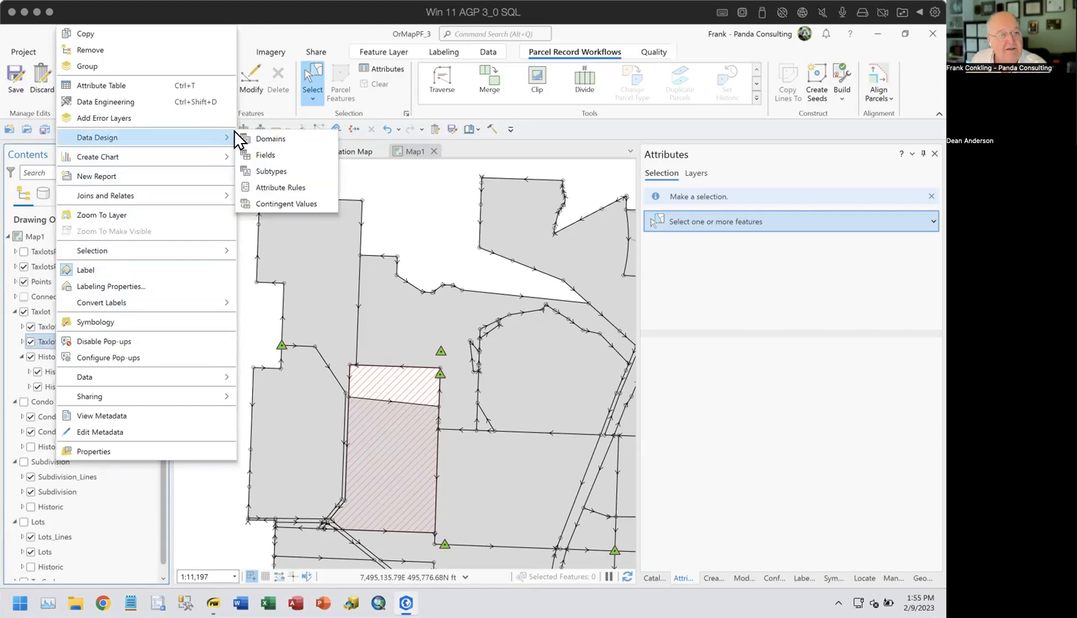
pyautogui.click(261, 156)
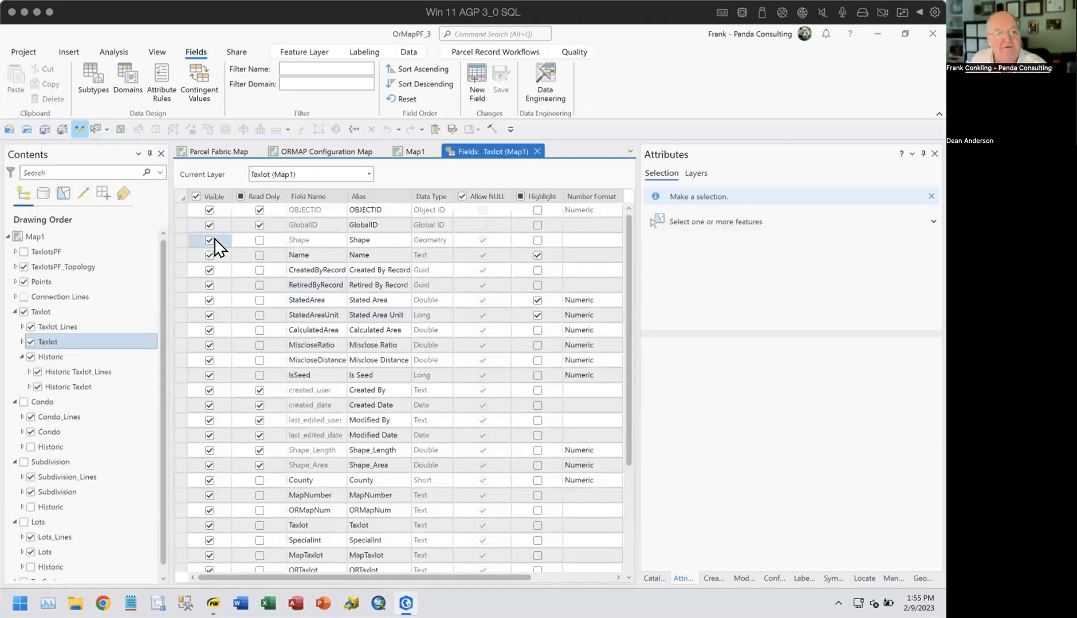
pyautogui.click(185, 237)
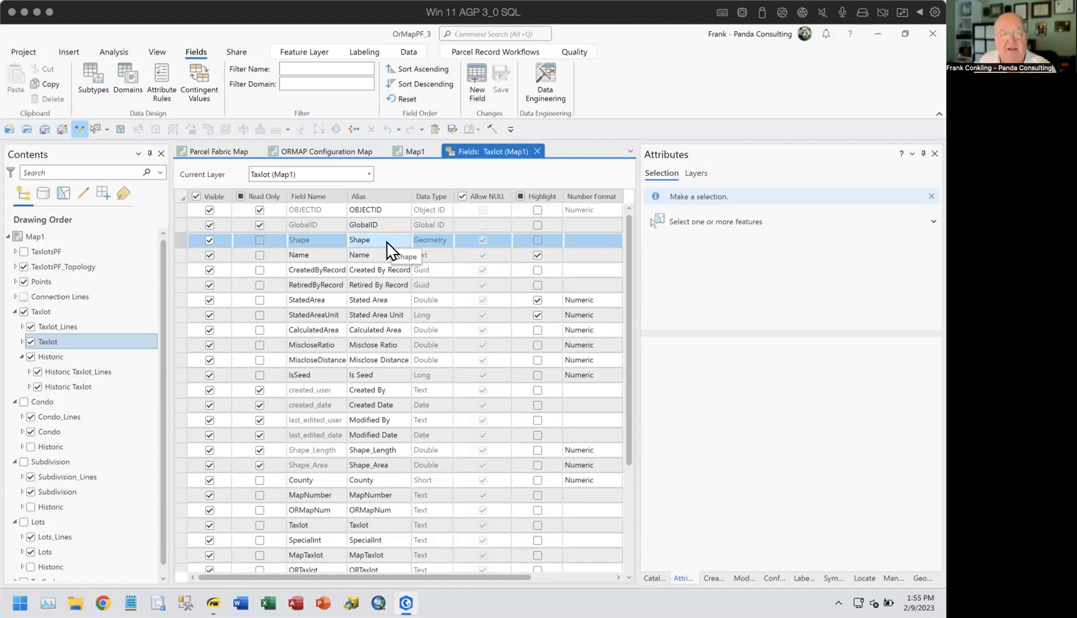
pyautogui.click(537, 149)
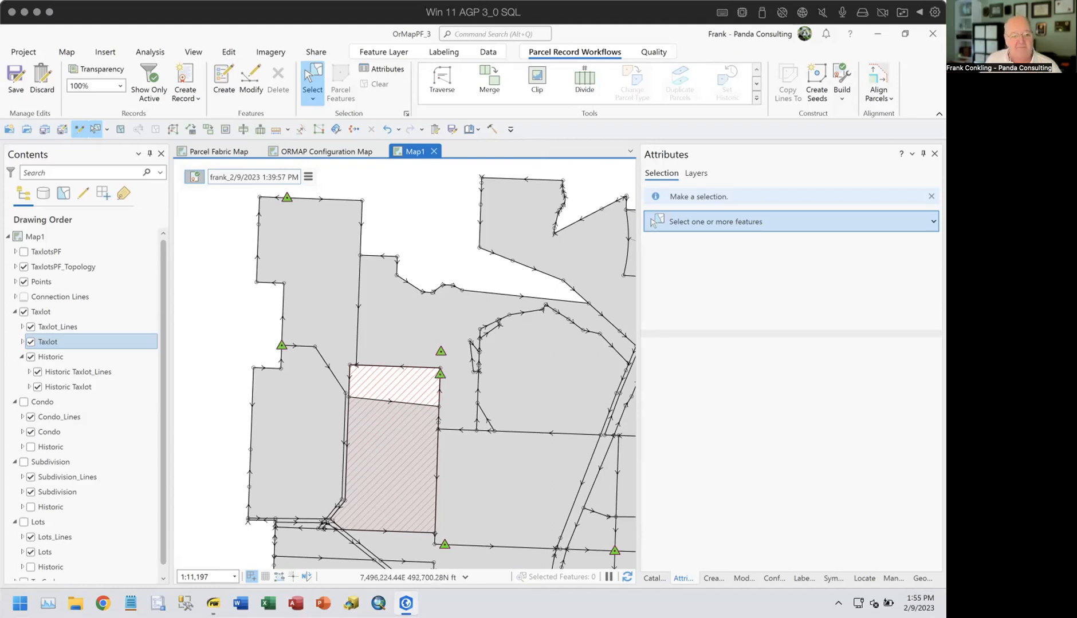
pyautogui.click(213, 604)
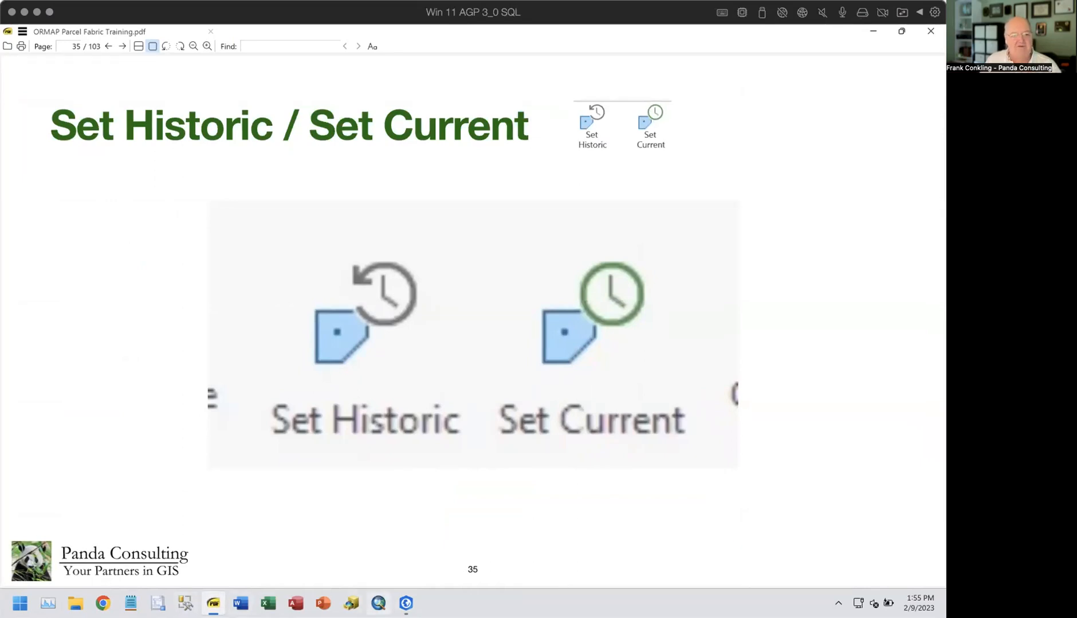
pyautogui.click(405, 603)
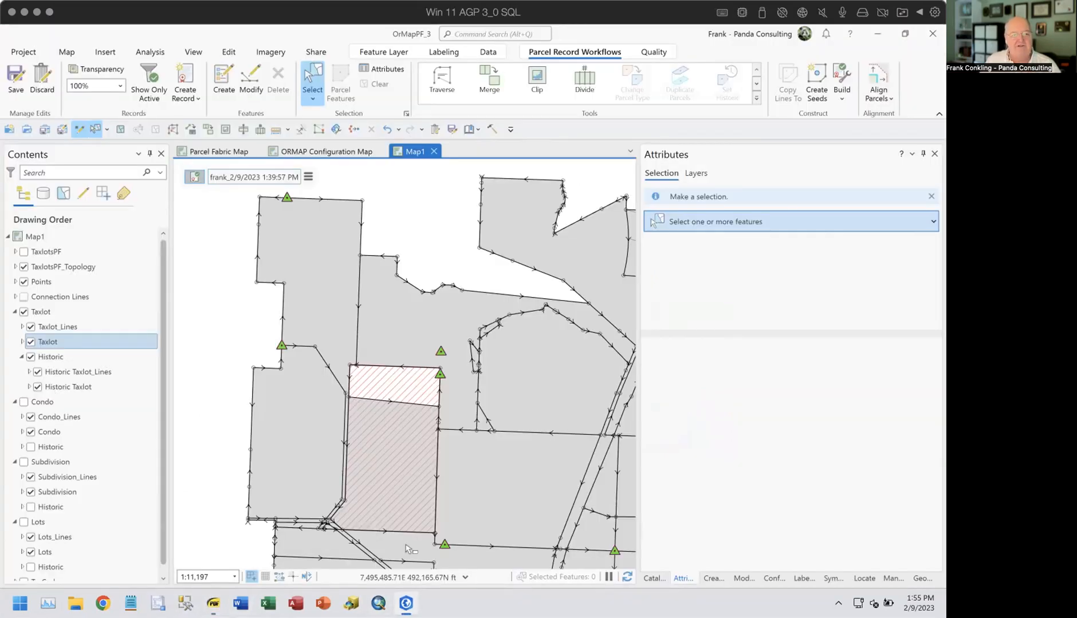
# Step: Set the stacked northwestern taxlots historic, and select the historic parcels to restore them as current taxlots
pyautogui.click(304, 238)
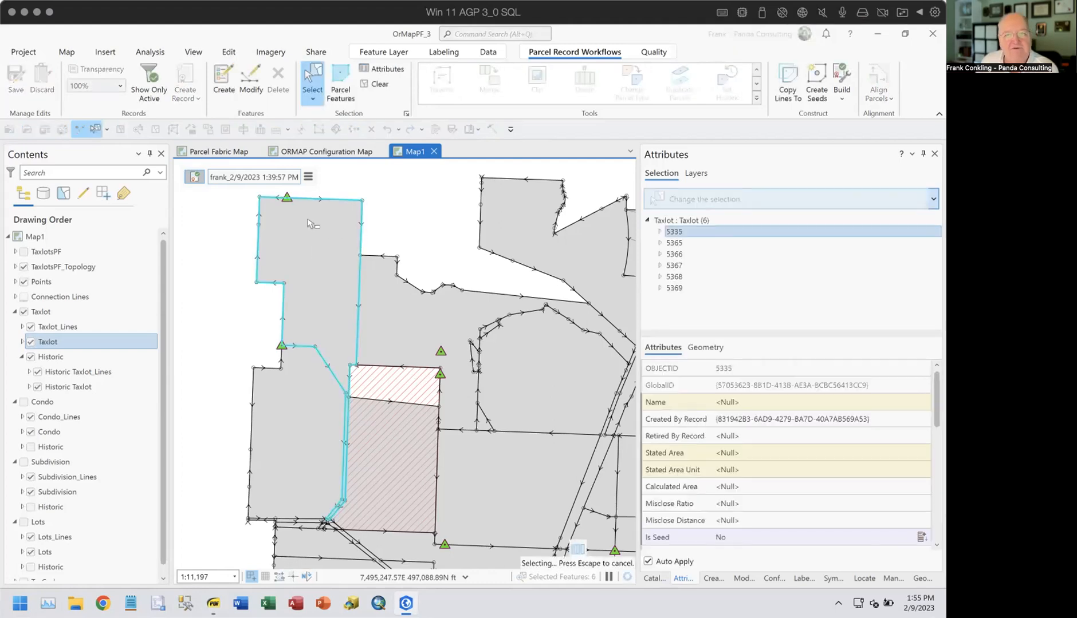
pyautogui.click(756, 101)
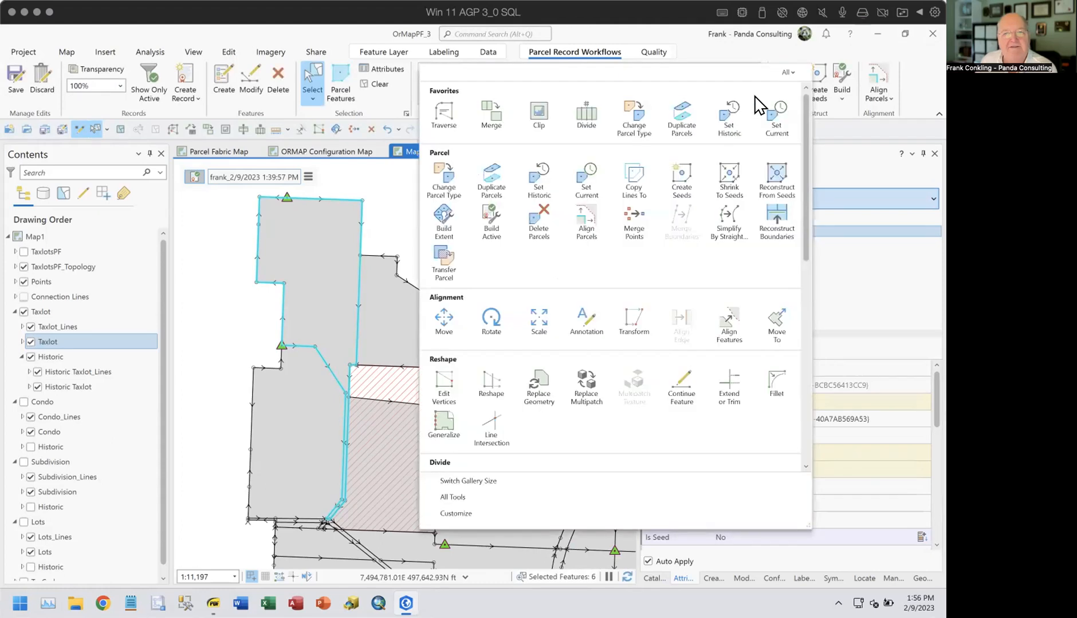
pyautogui.click(538, 182)
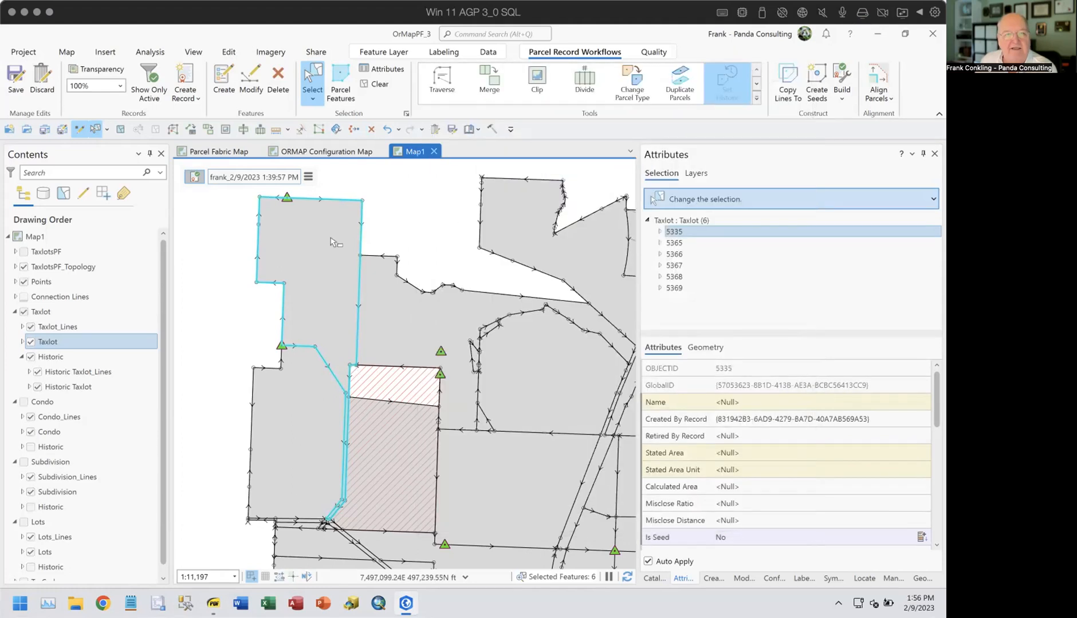
pyautogui.click(307, 284)
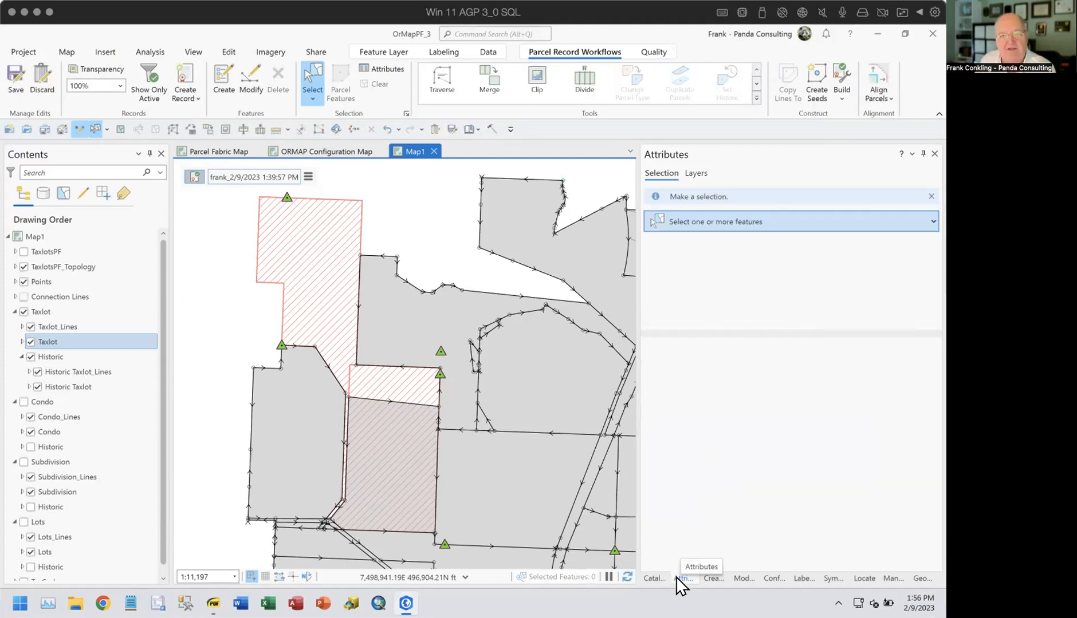
pyautogui.click(331, 237)
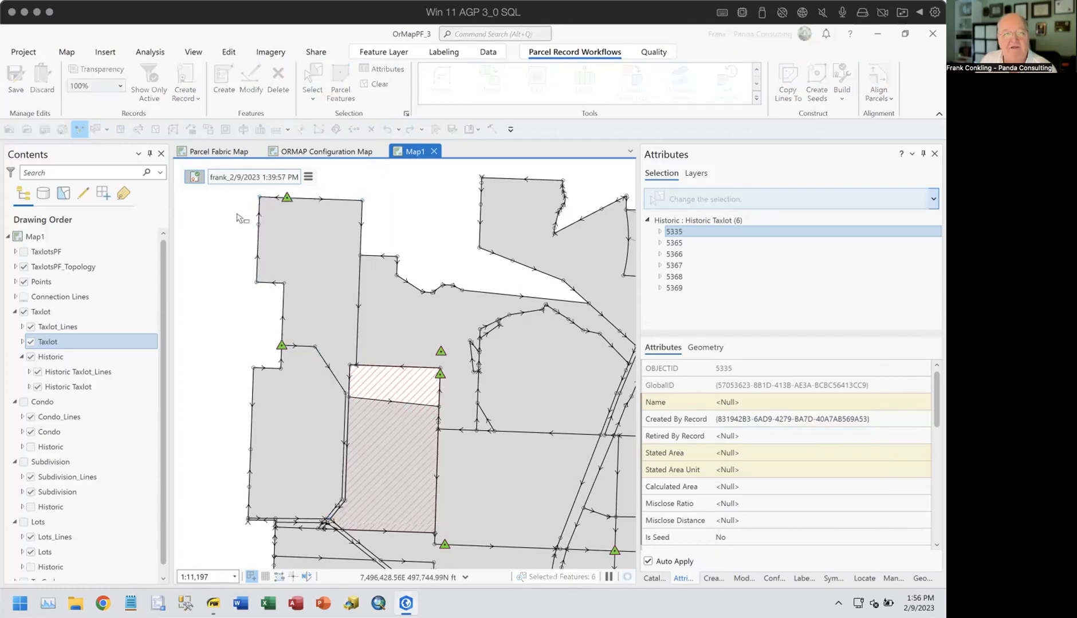
# Step: Deactivate the active record and check which parcel tools are available for the reselected northwestern taxlots
pyautogui.click(195, 177)
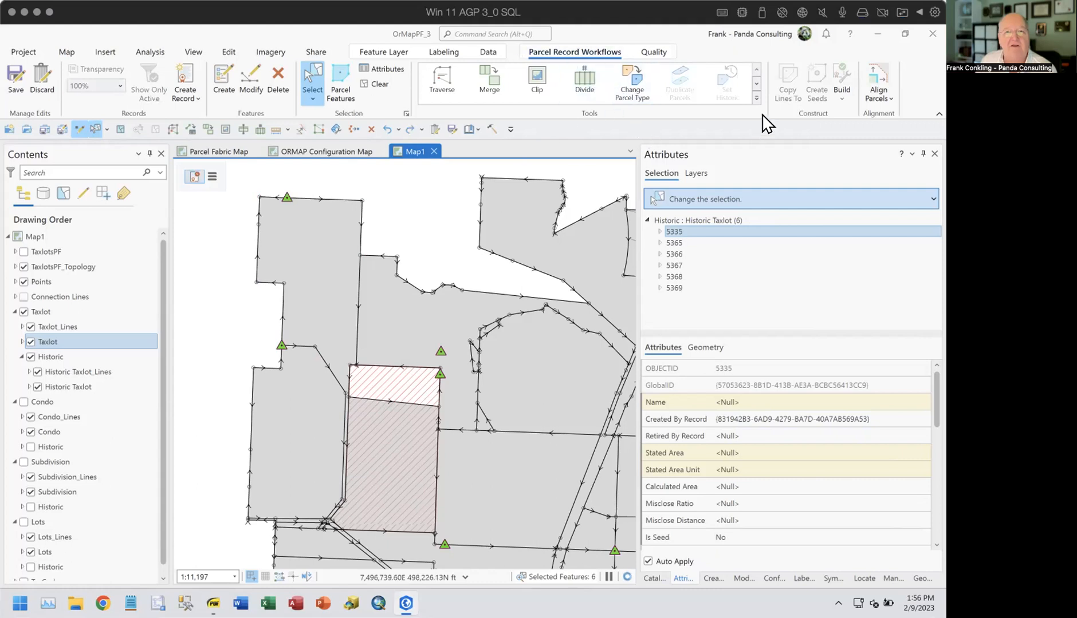
pyautogui.click(756, 98)
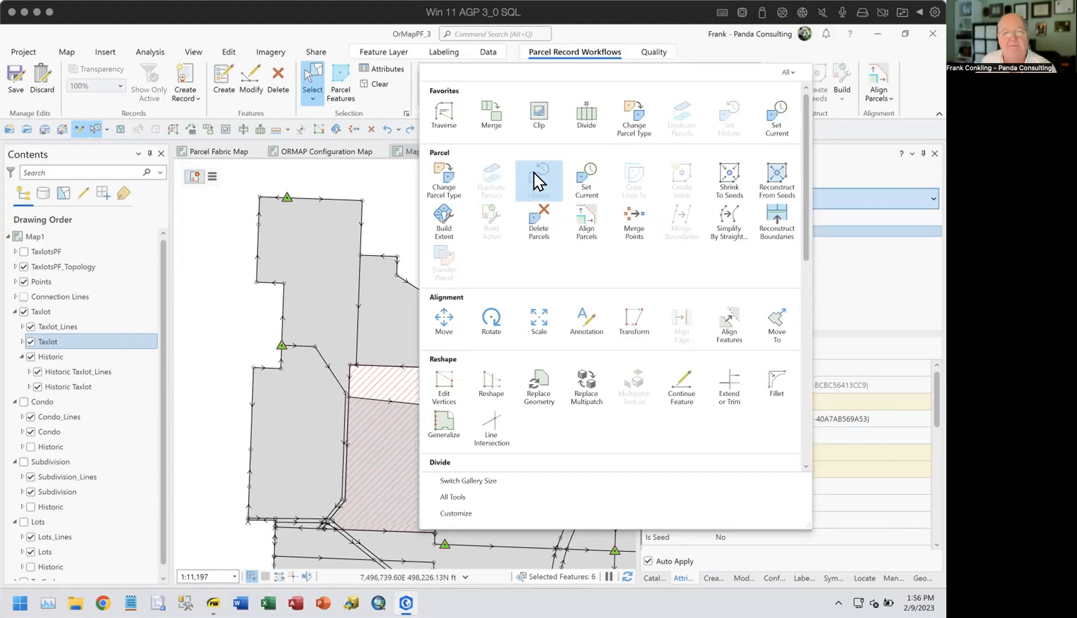
pyautogui.click(315, 238)
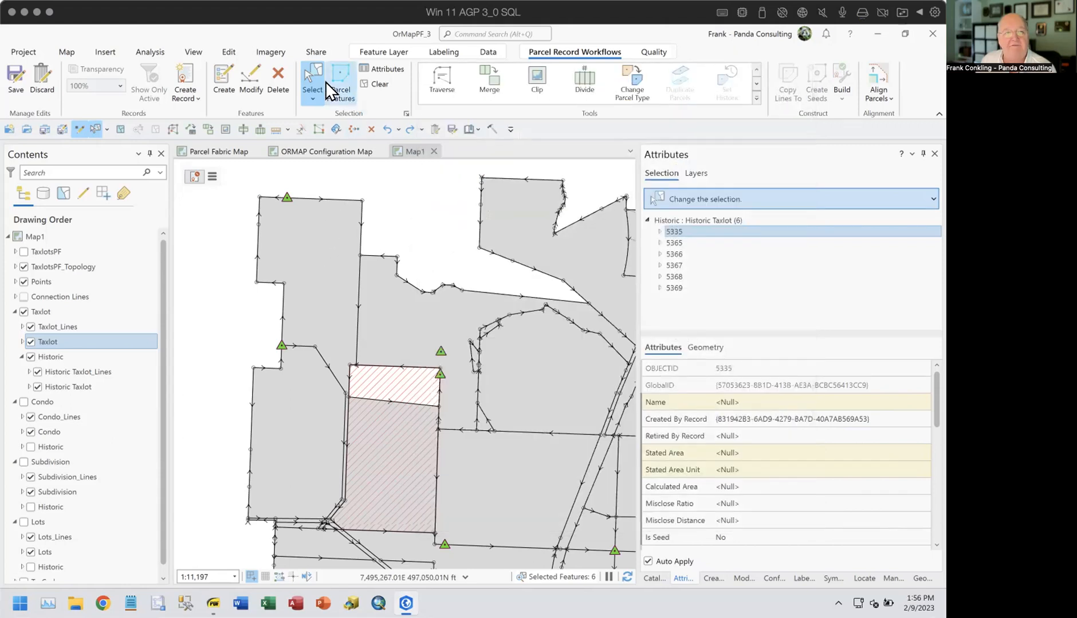
pyautogui.click(310, 238)
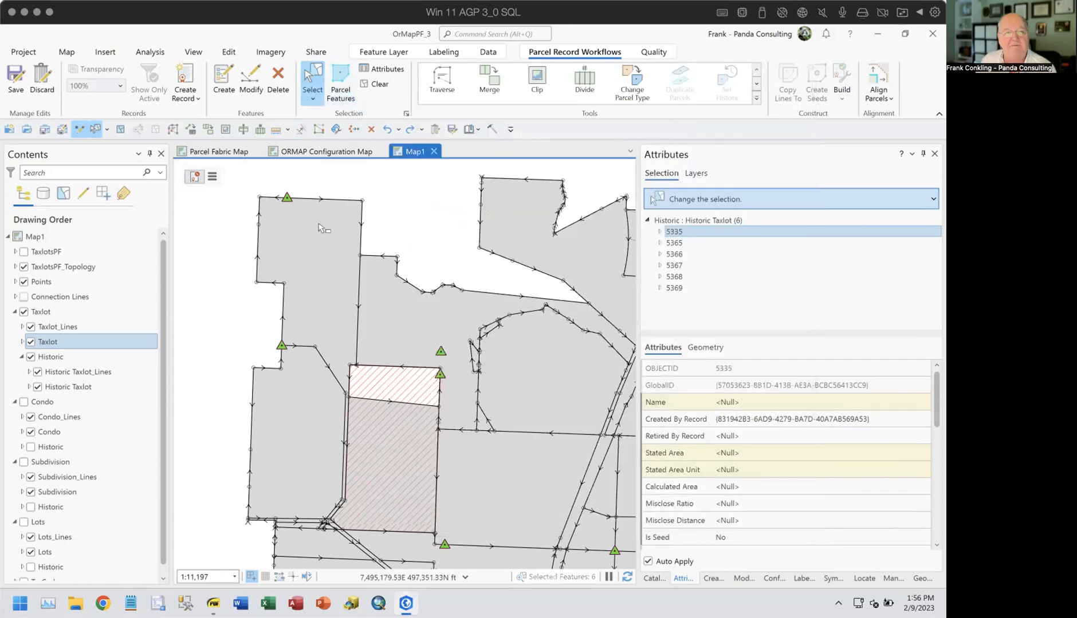
pyautogui.click(756, 98)
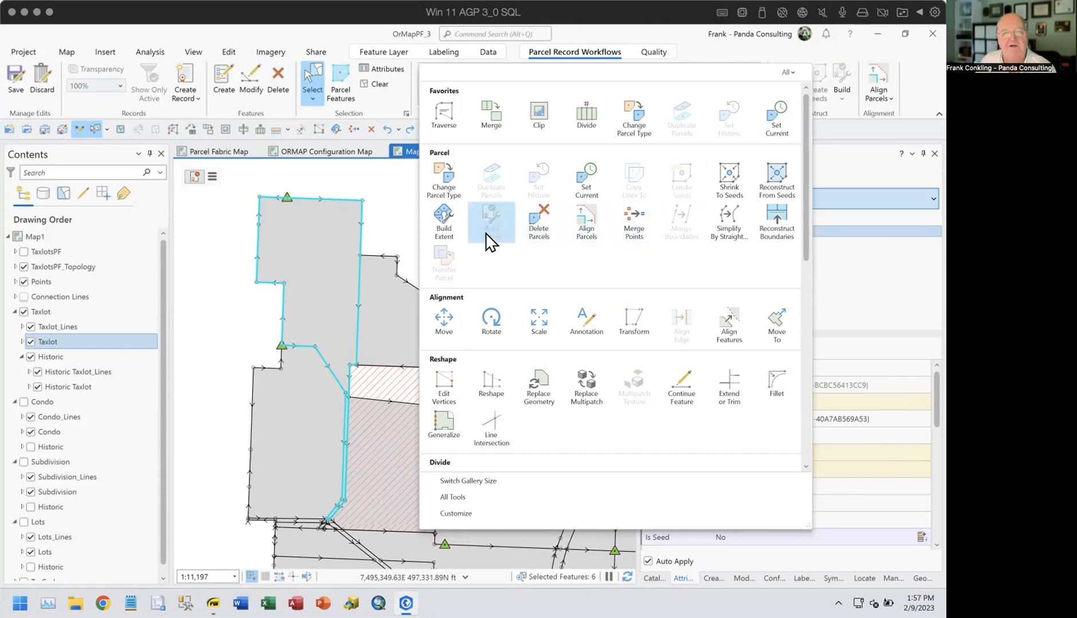
pyautogui.click(393, 208)
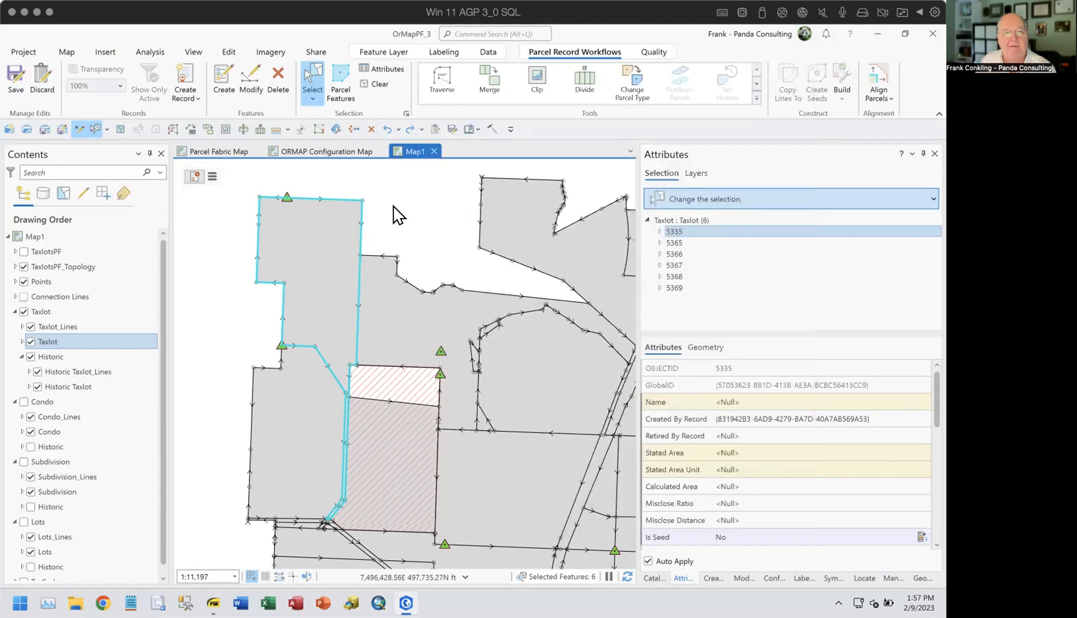
# Step: Examine the Created By Record and Retired By Record attributes of stacked taxlot 5335
pyautogui.click(213, 603)
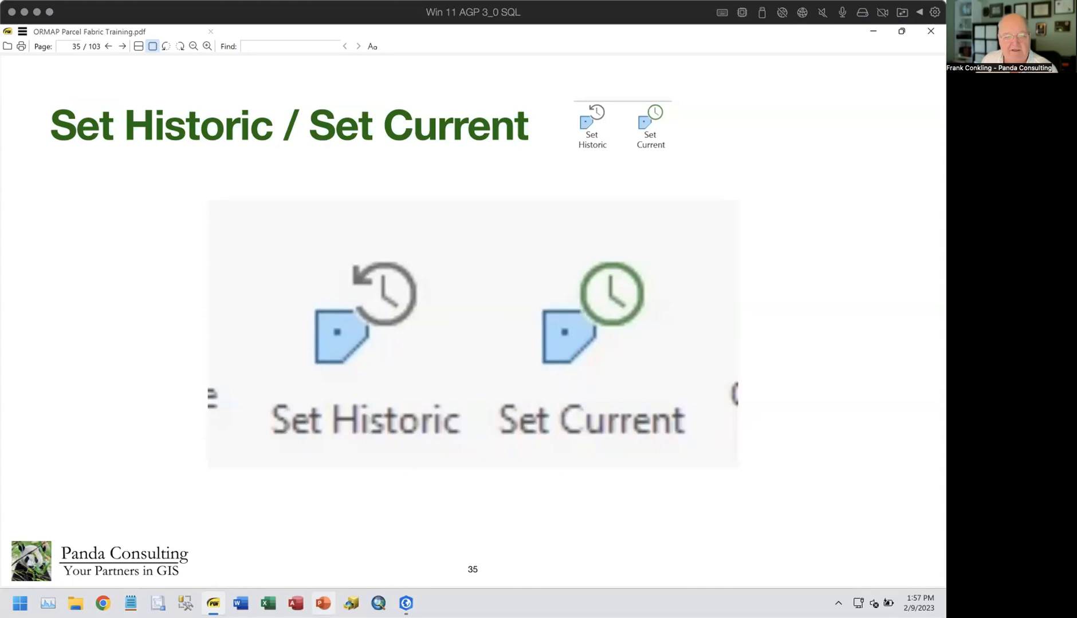
pyautogui.moveTo(405, 603)
pyautogui.click(449, 518)
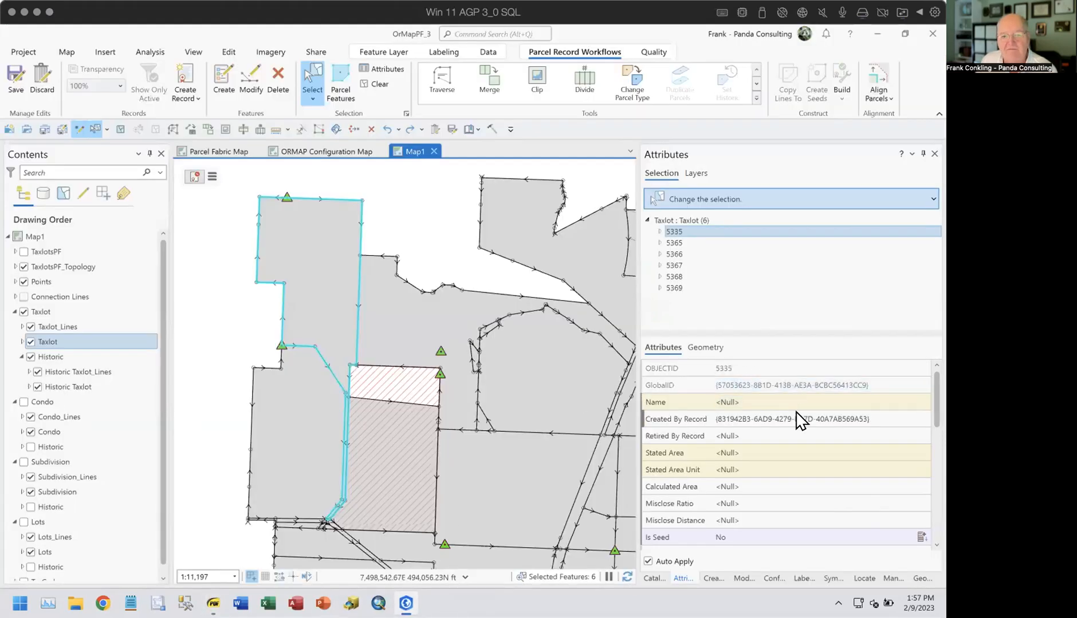
pyautogui.moveTo(692, 419)
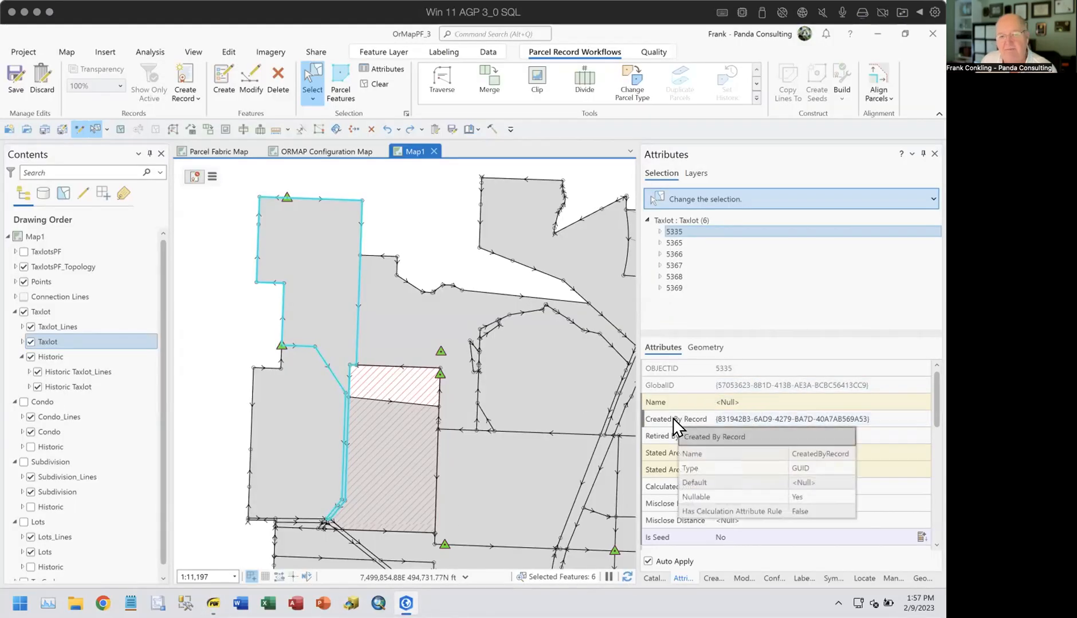
pyautogui.moveTo(653, 444)
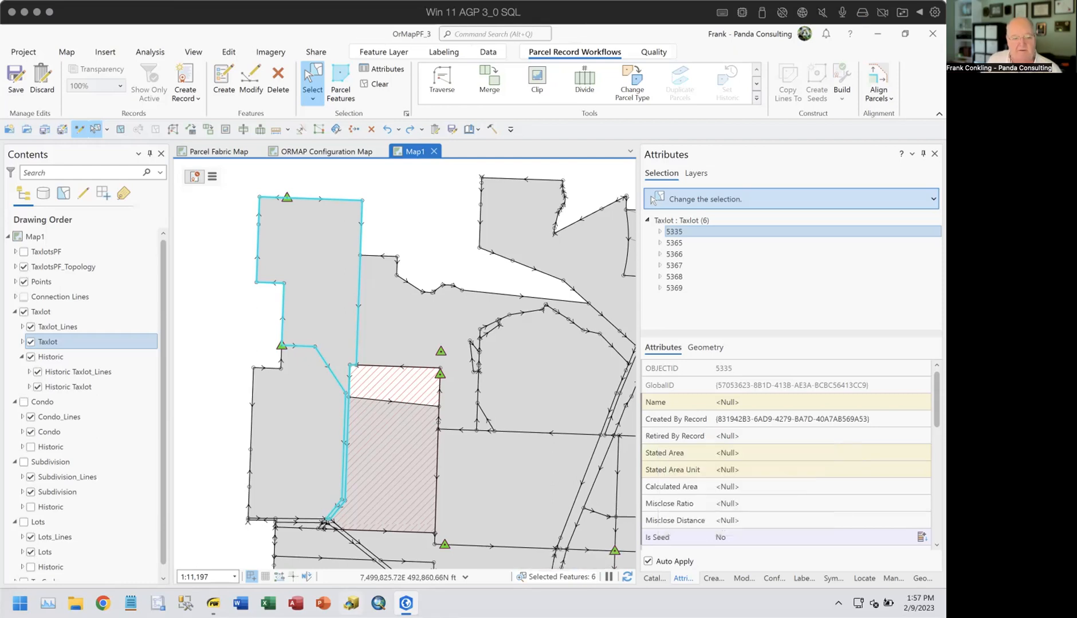
pyautogui.moveTo(213, 603)
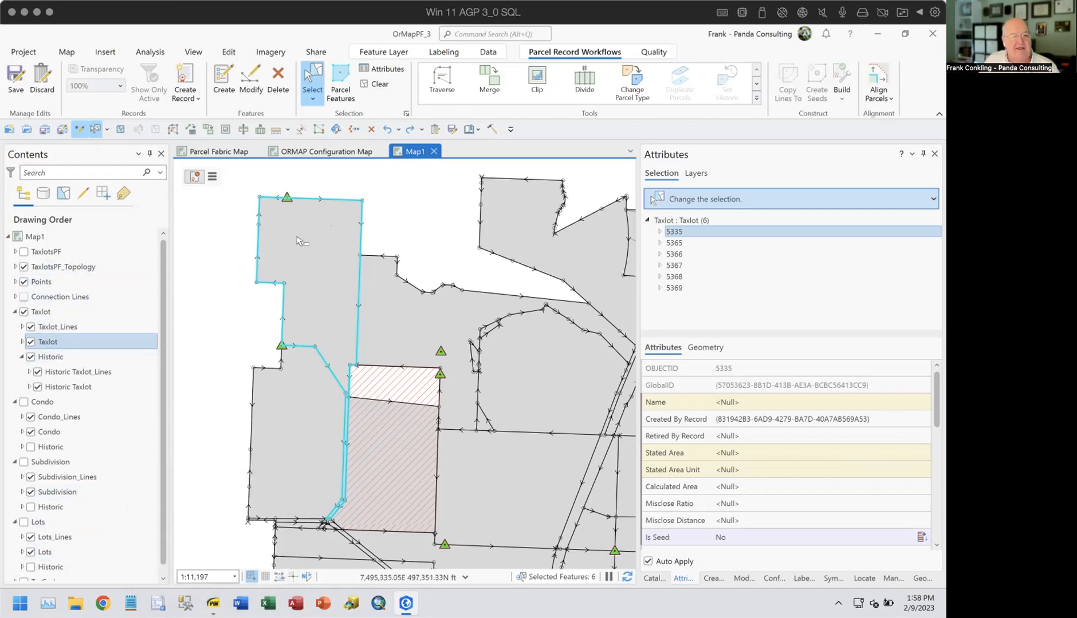
# Step: Go through stacked taxlots 5365 to 5368 and compare their Created By Record attributes
pyautogui.click(675, 241)
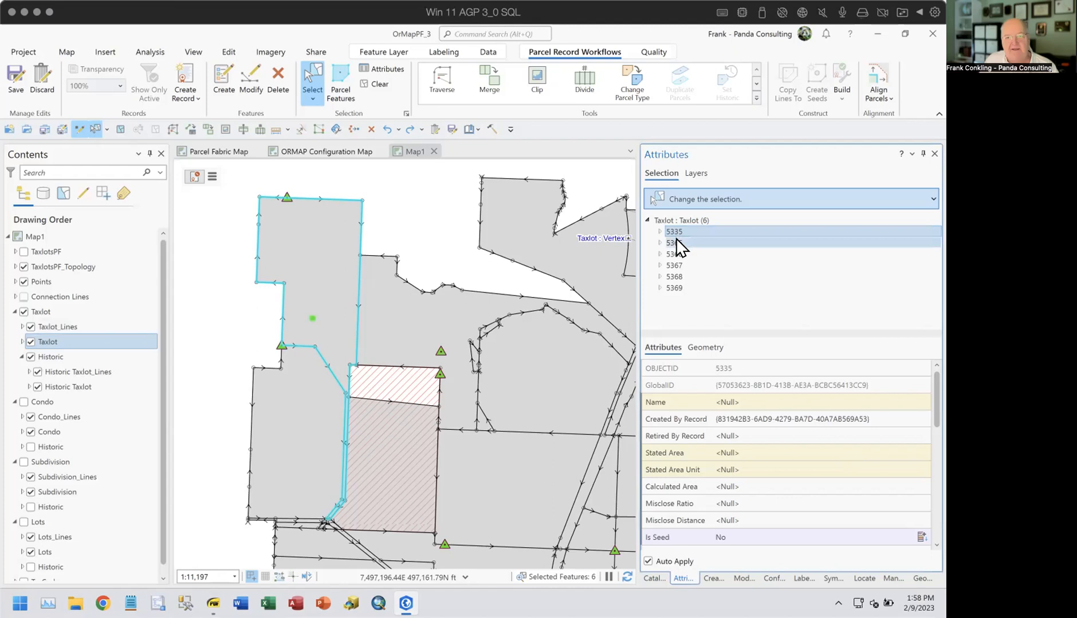
pyautogui.click(674, 254)
pyautogui.click(673, 265)
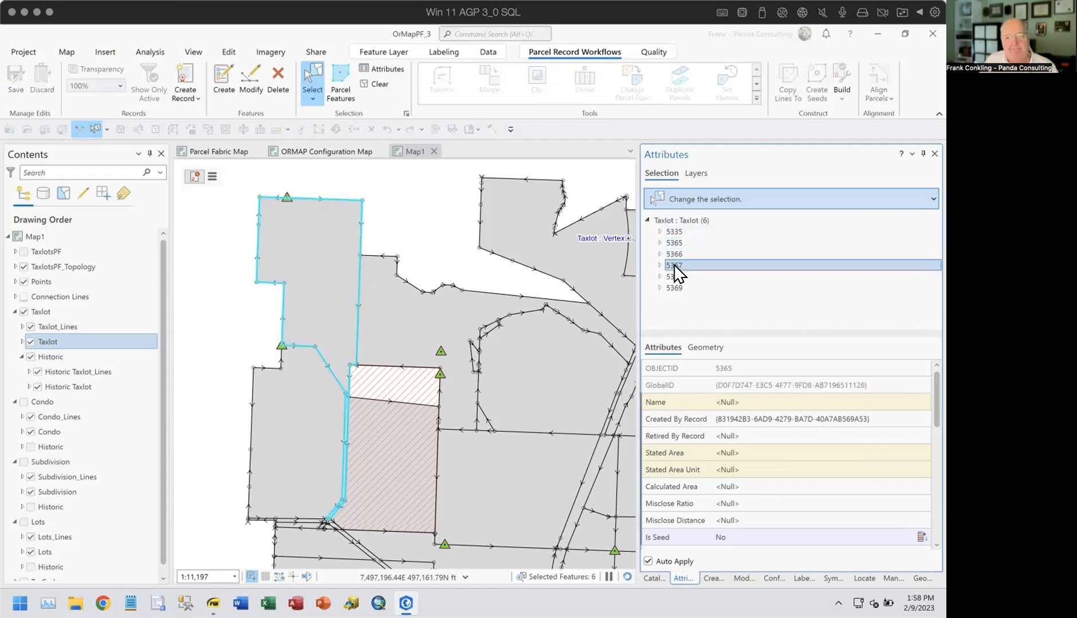
pyautogui.click(673, 278)
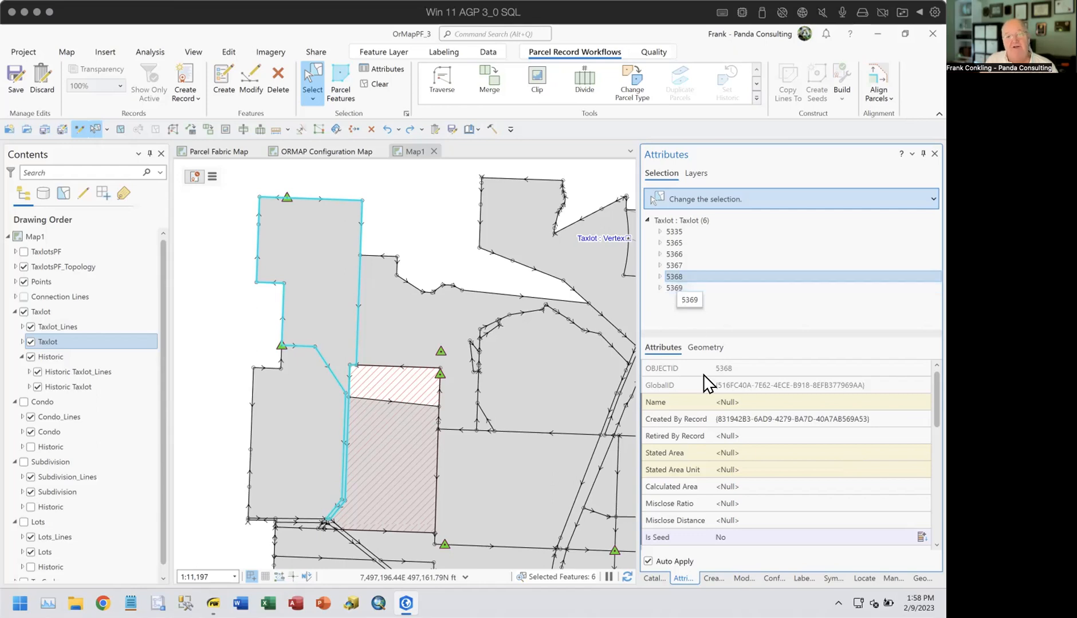
pyautogui.click(783, 413)
pyautogui.moveTo(657, 422)
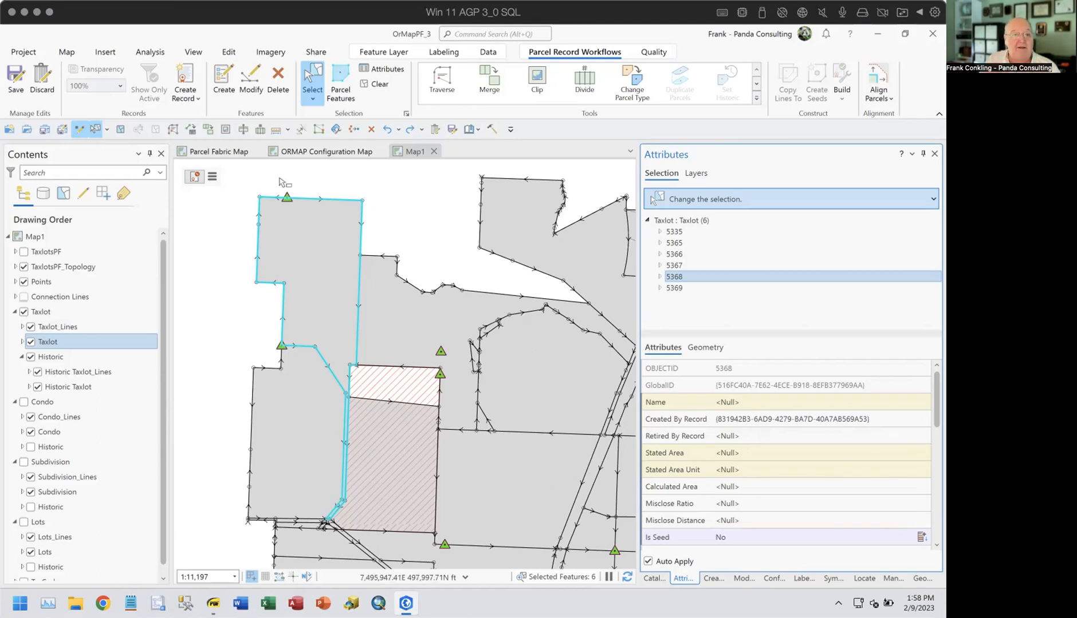
# Step: Save the pending edits and open the Taxlot layer's Fields view
pyautogui.click(448, 130)
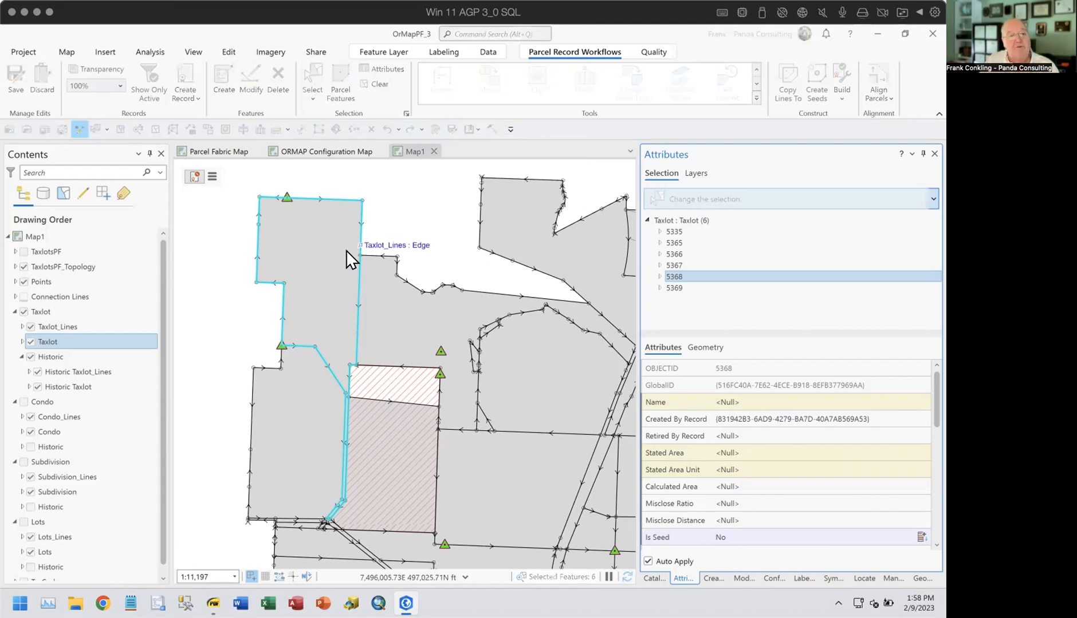
pyautogui.rightClick(56, 345)
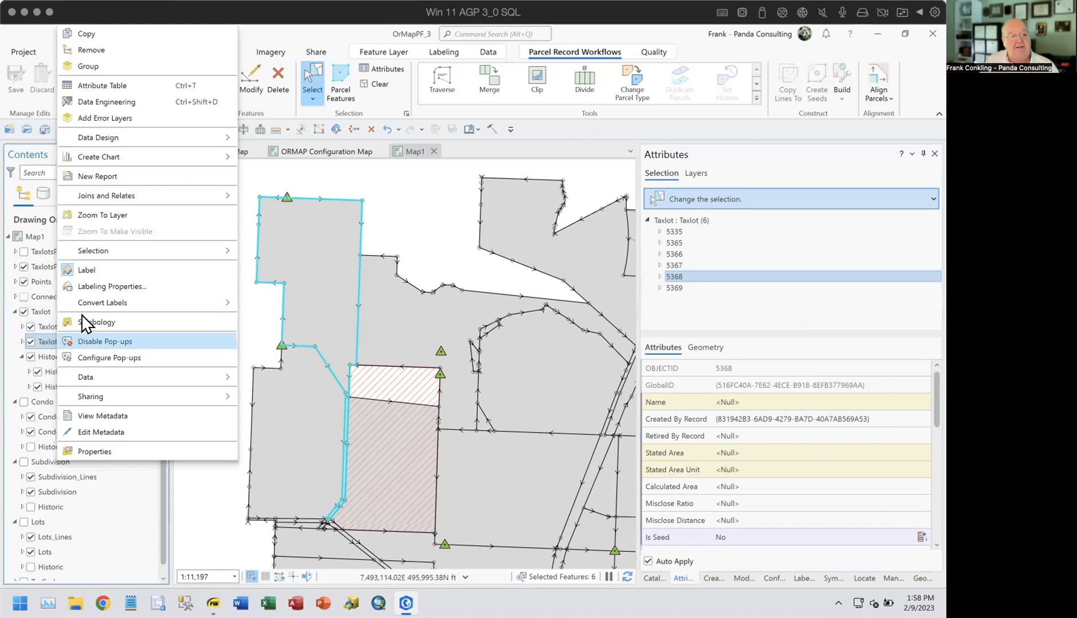
pyautogui.moveTo(107, 136)
pyautogui.click(273, 155)
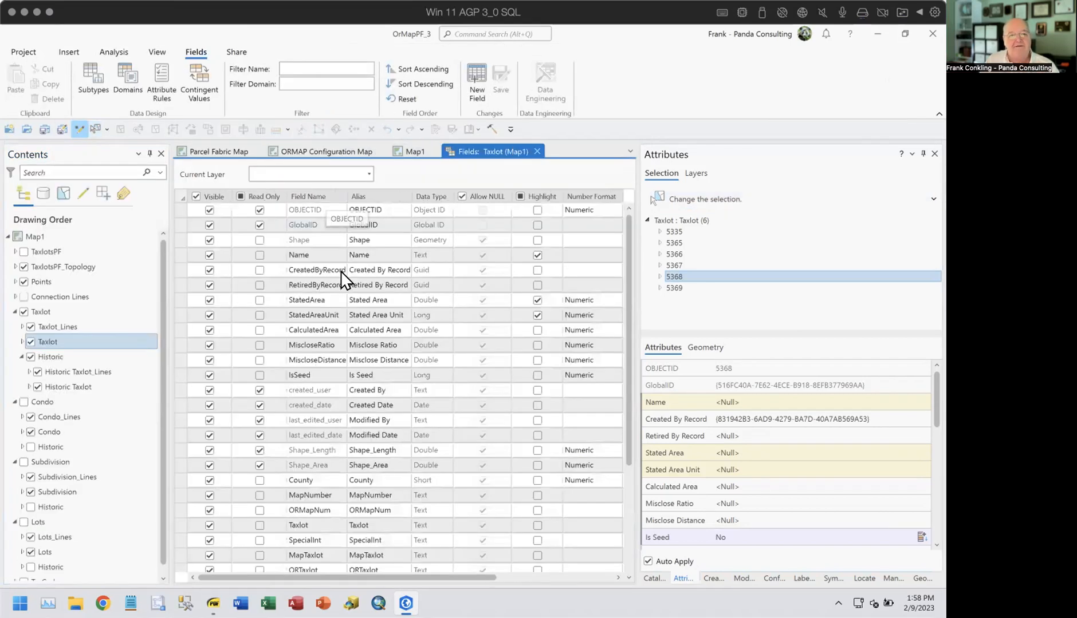
# Step: Add a new Taxlot field named Floor with the Short data type
pyautogui.scroll(-2, 417, 473)
pyautogui.scroll(-2, 416, 473)
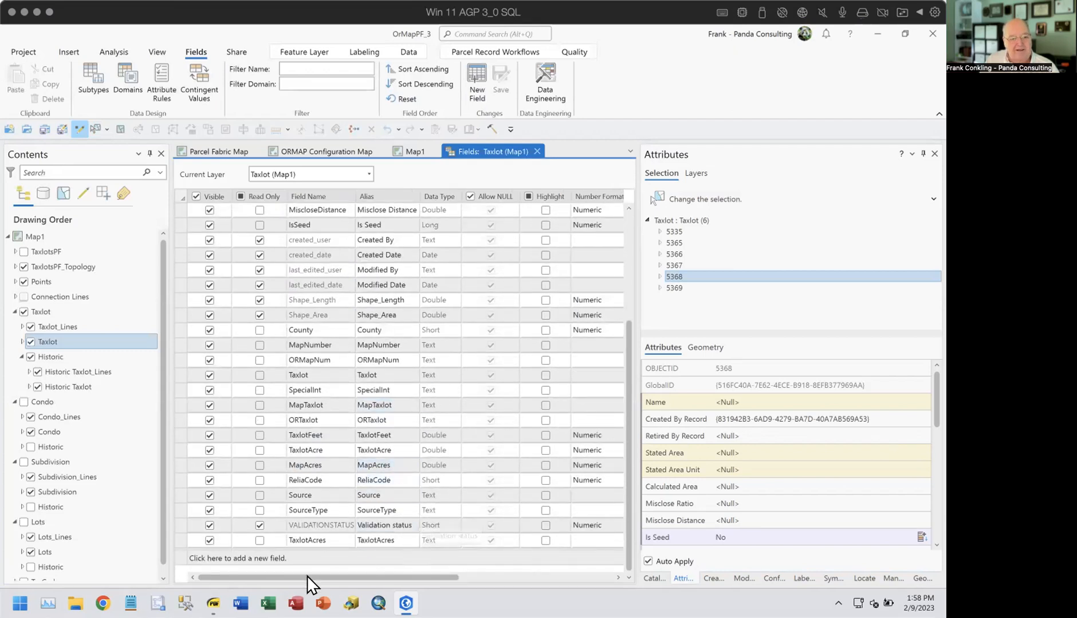
pyautogui.click(189, 559)
pyautogui.write('Floor')
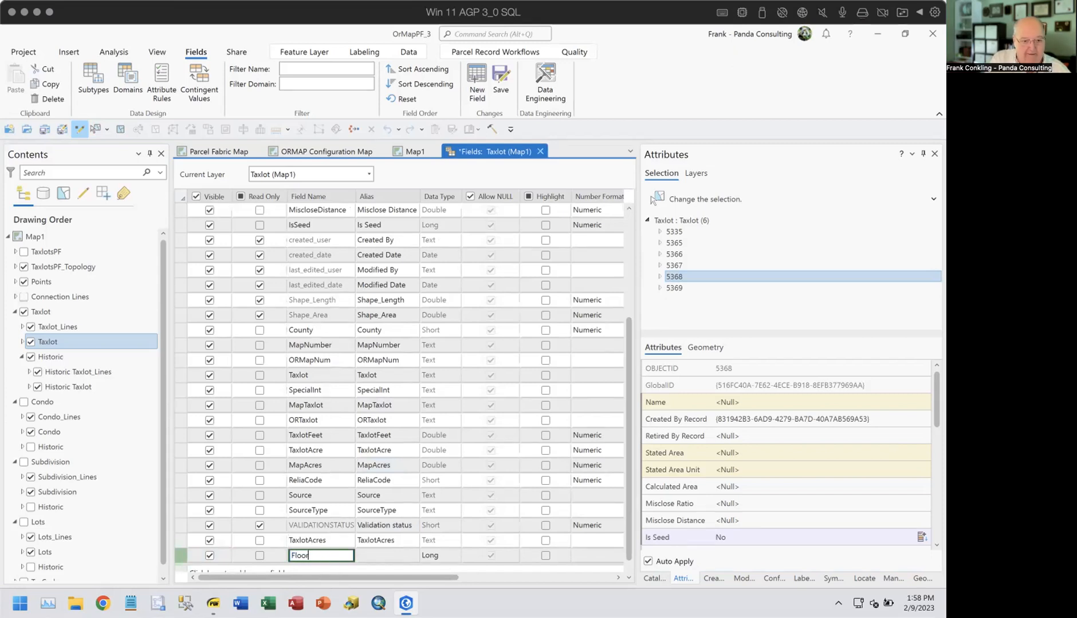
pyautogui.press('Return')
pyautogui.click(445, 544)
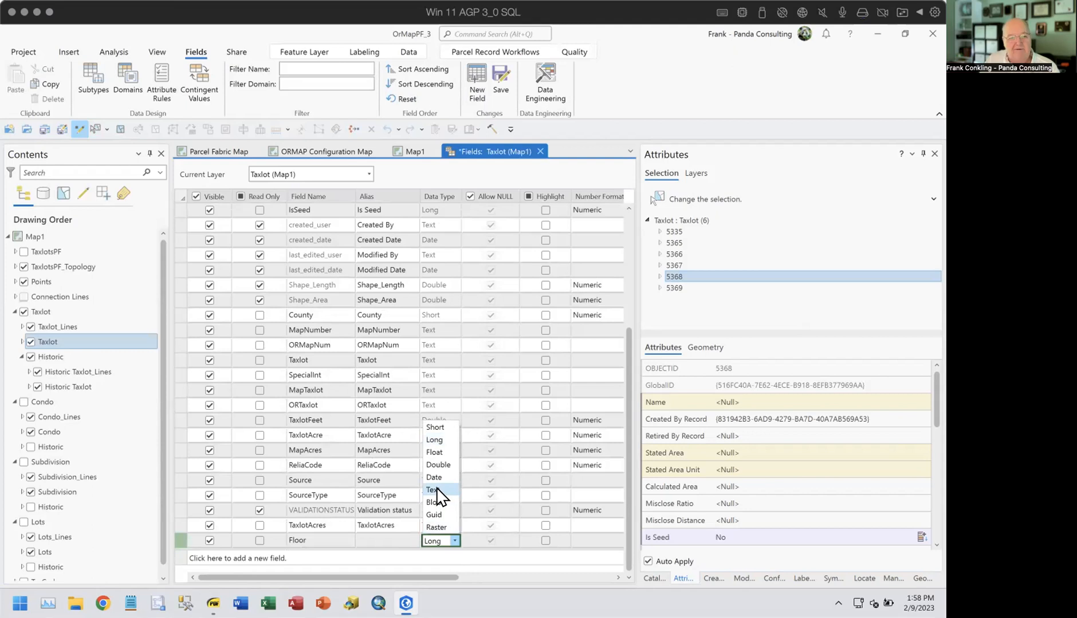
pyautogui.click(437, 428)
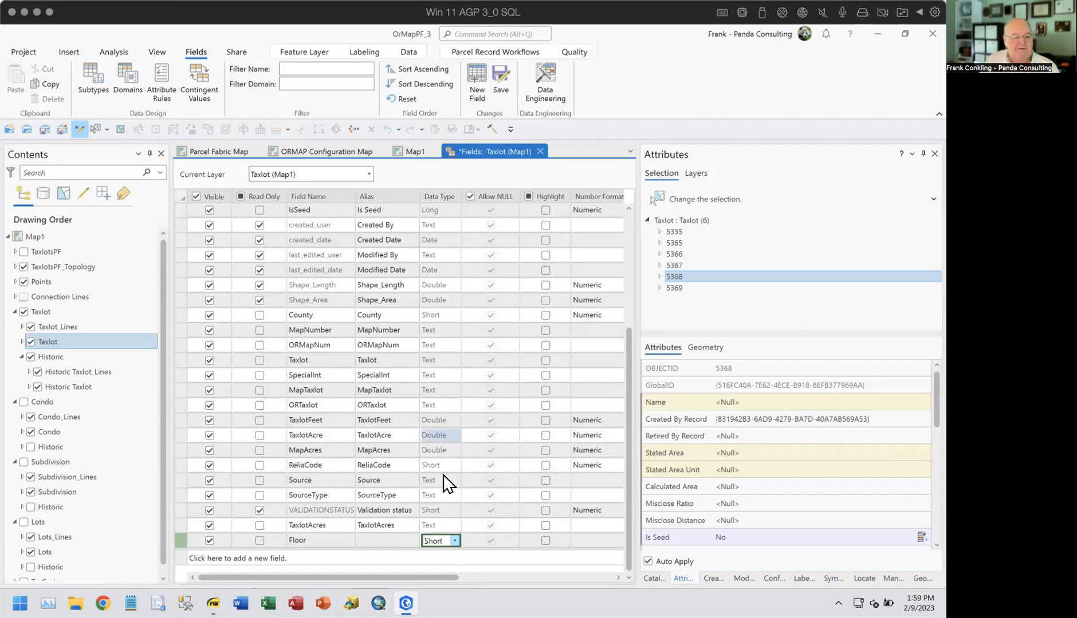
# Step: Save the new Floor field, move it directly below Name in the Taxlot field order, save again and close the Fields view
pyautogui.click(495, 80)
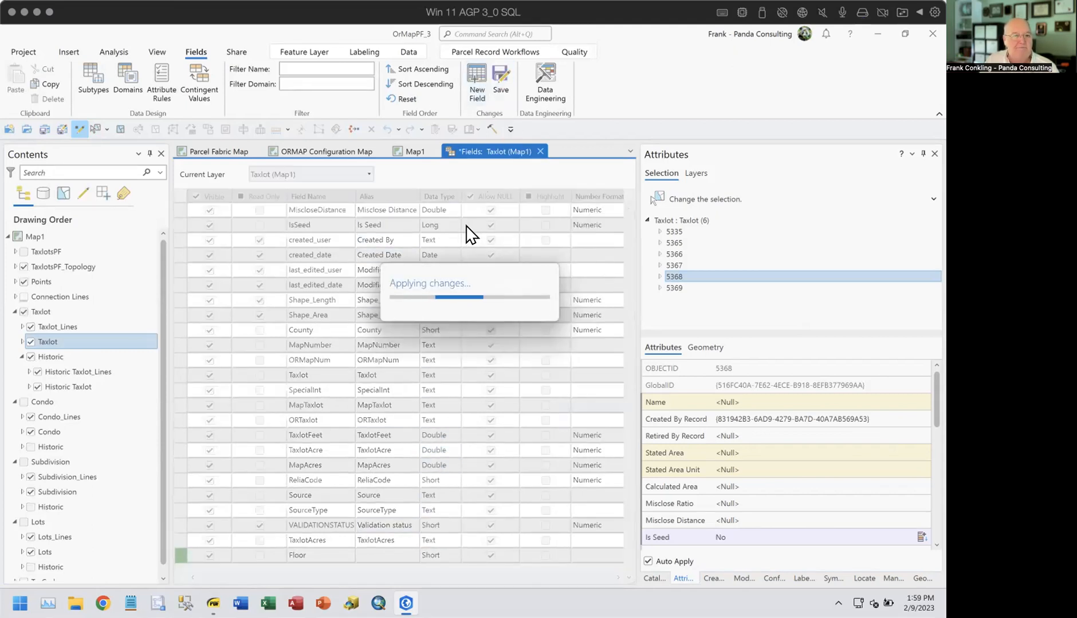
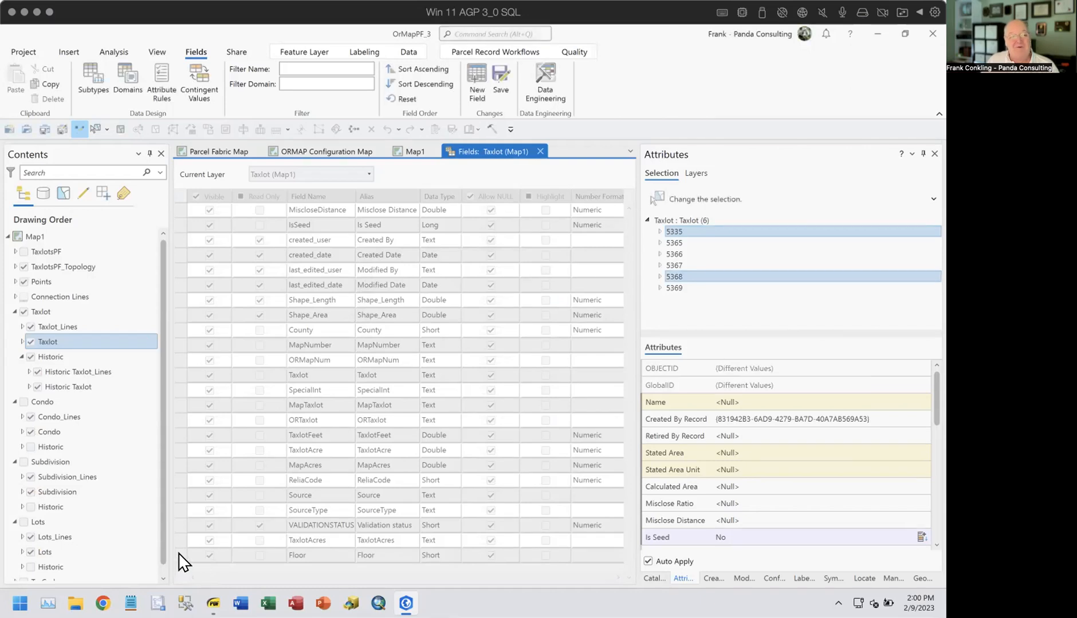
pyautogui.moveTo(181, 561); pyautogui.dragTo(200, 267)
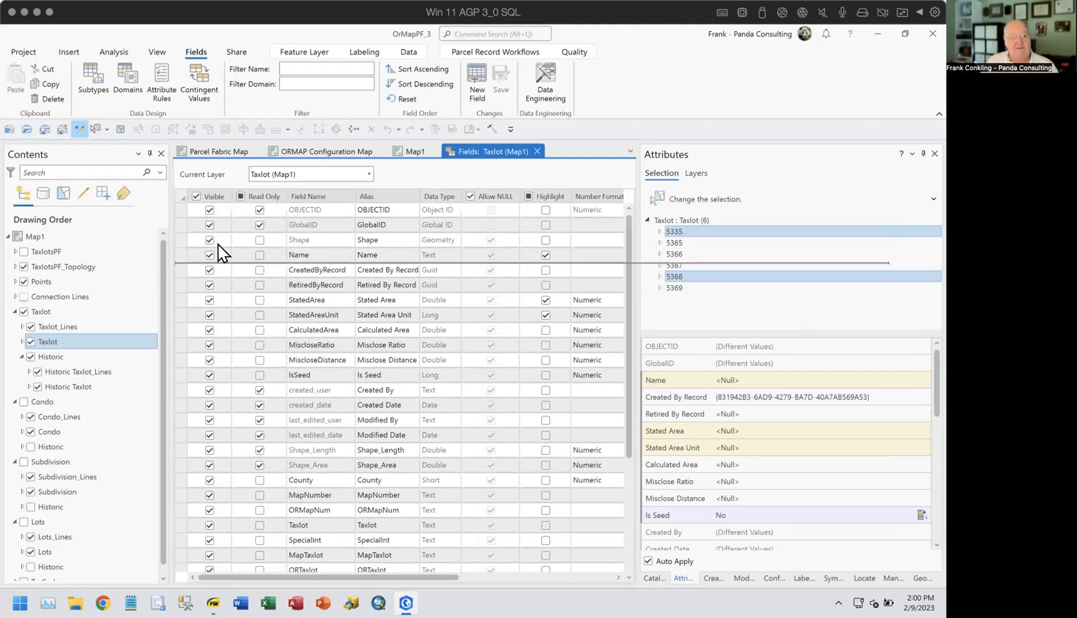
pyautogui.click(498, 76)
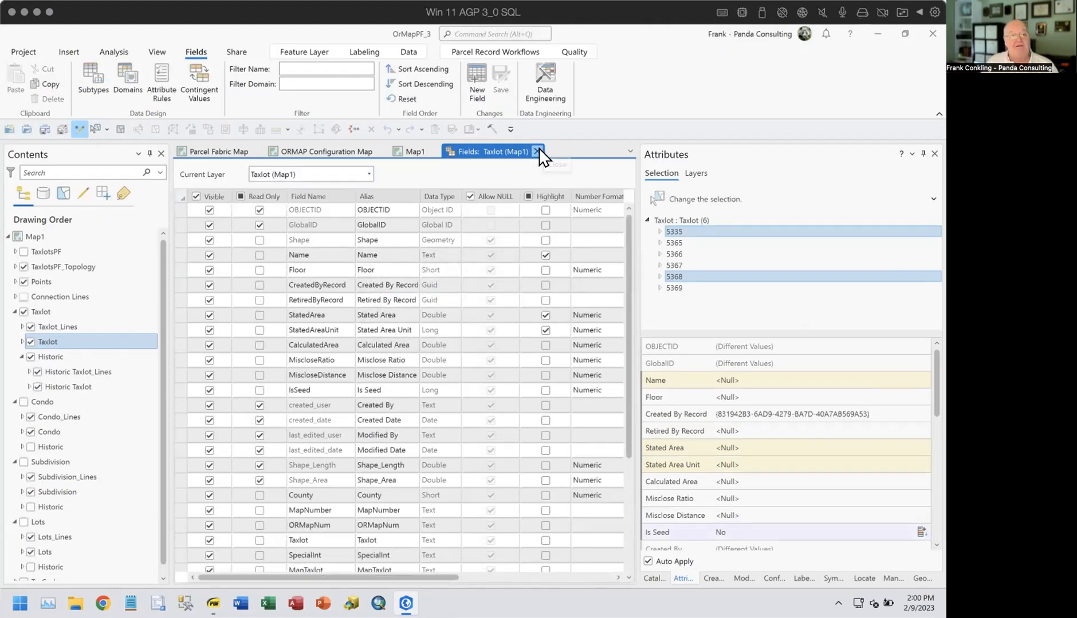
pyautogui.click(537, 151)
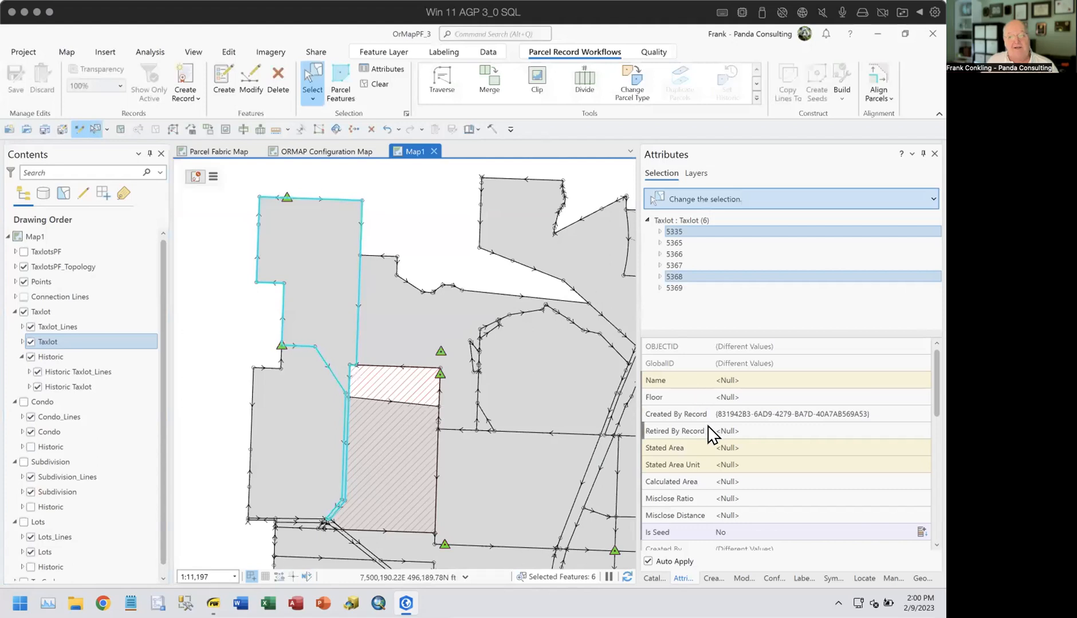
# Step: Set up Sequential Numbering for the Taxlot layer's Floor field with start value 1 and increment 1
pyautogui.click(752, 394)
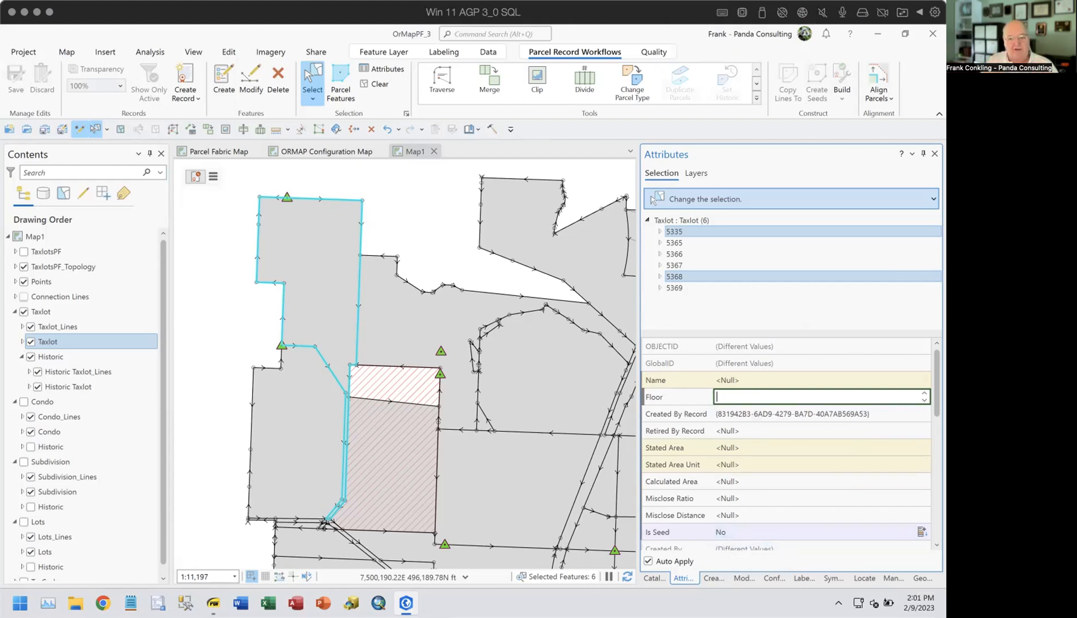
pyautogui.click(743, 578)
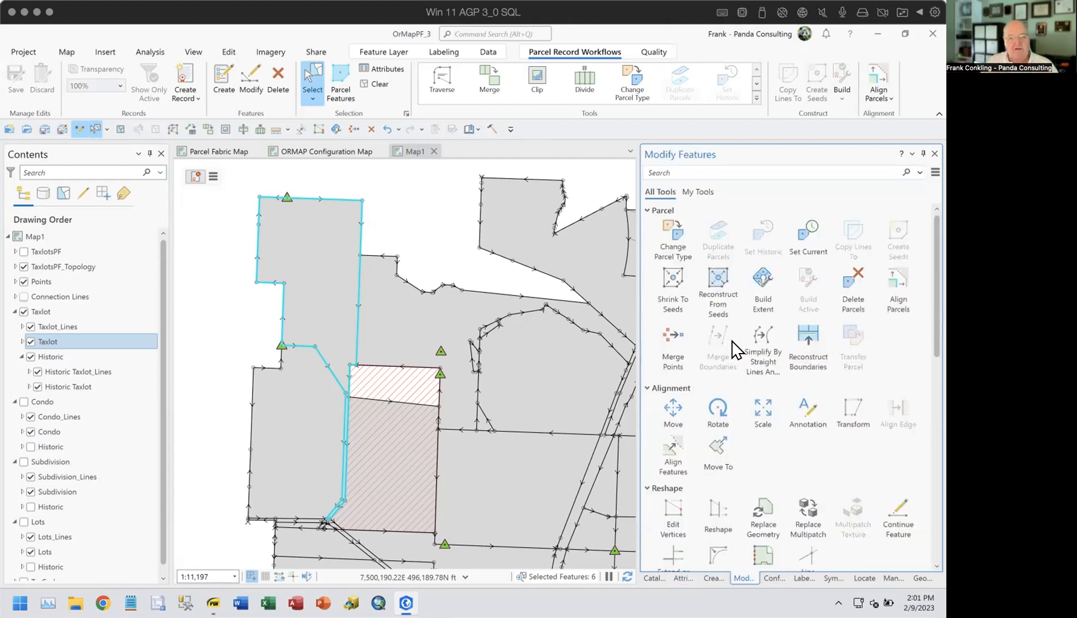
pyautogui.scroll(-2, 726, 448)
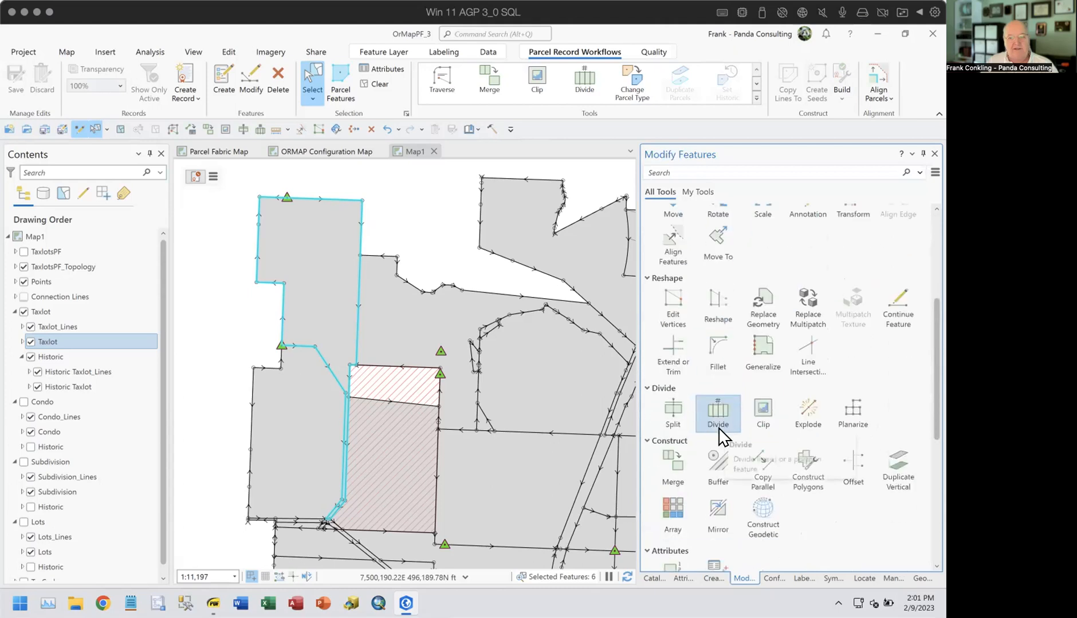
pyautogui.scroll(-1, 722, 436)
pyautogui.scroll(-1, 719, 429)
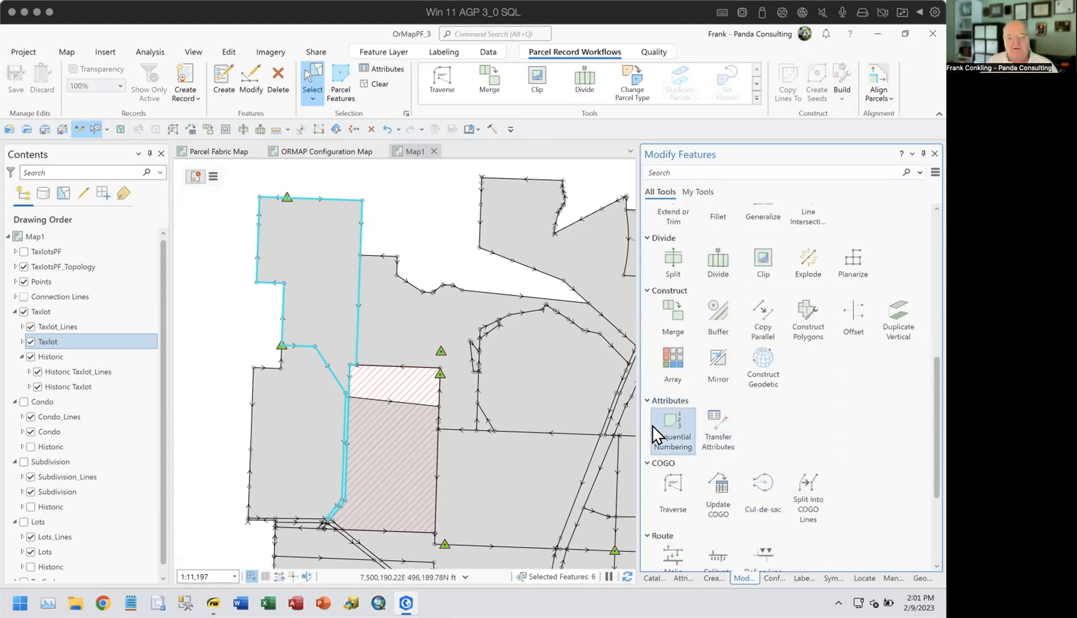
pyautogui.click(669, 419)
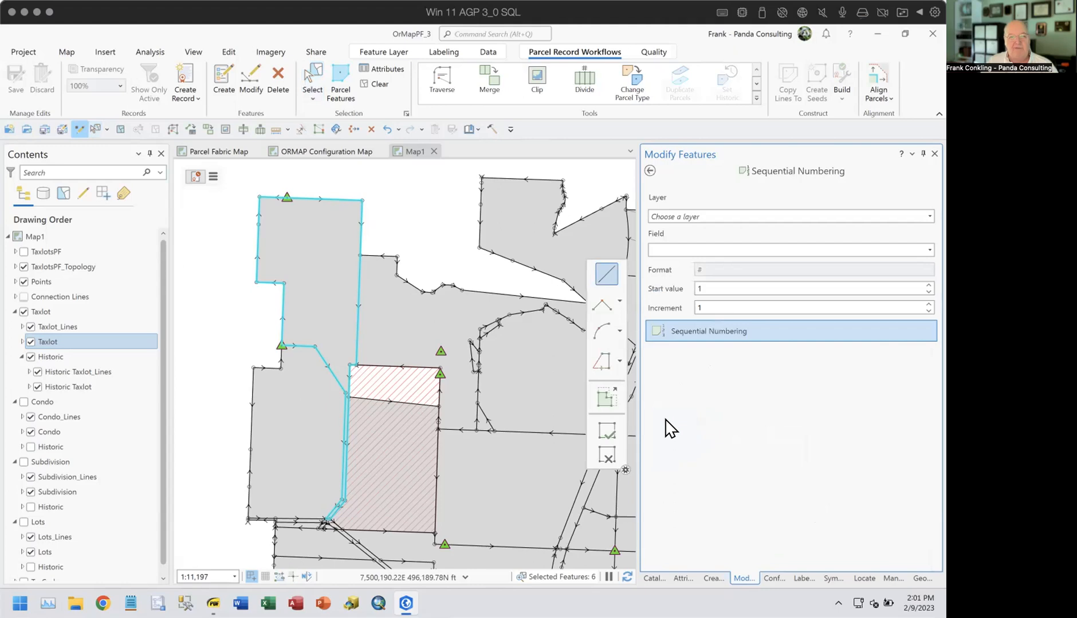
pyautogui.click(719, 218)
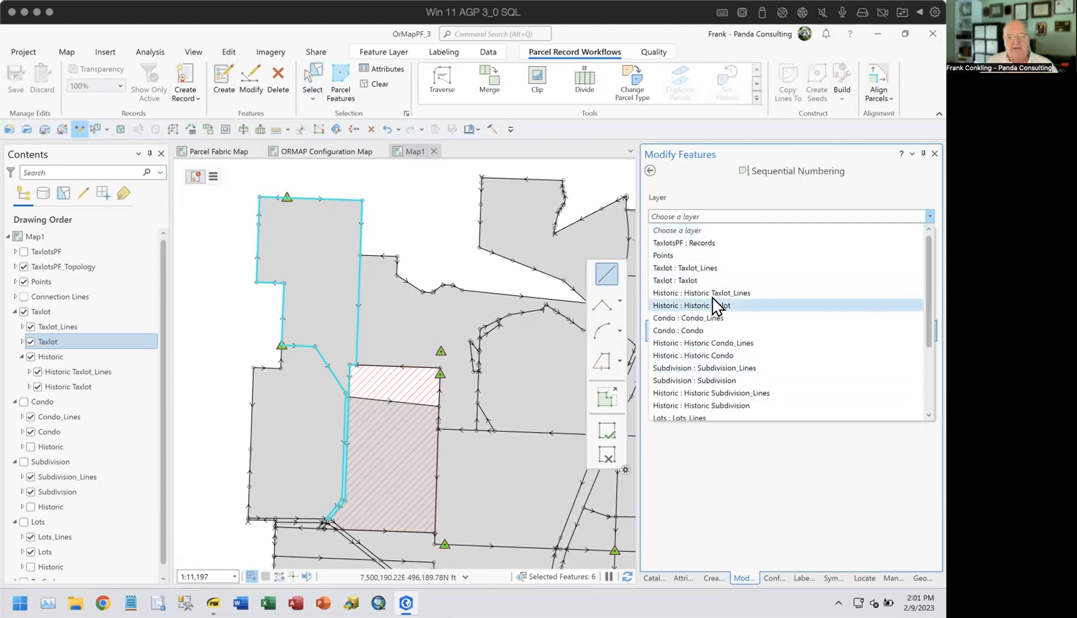
pyautogui.click(688, 277)
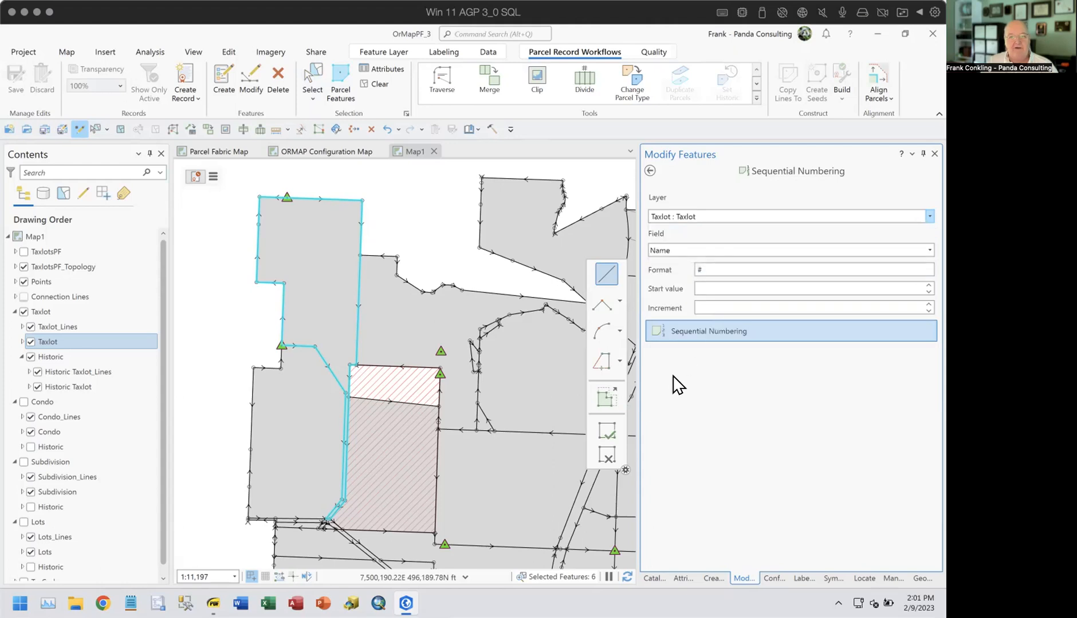
pyautogui.click(678, 250)
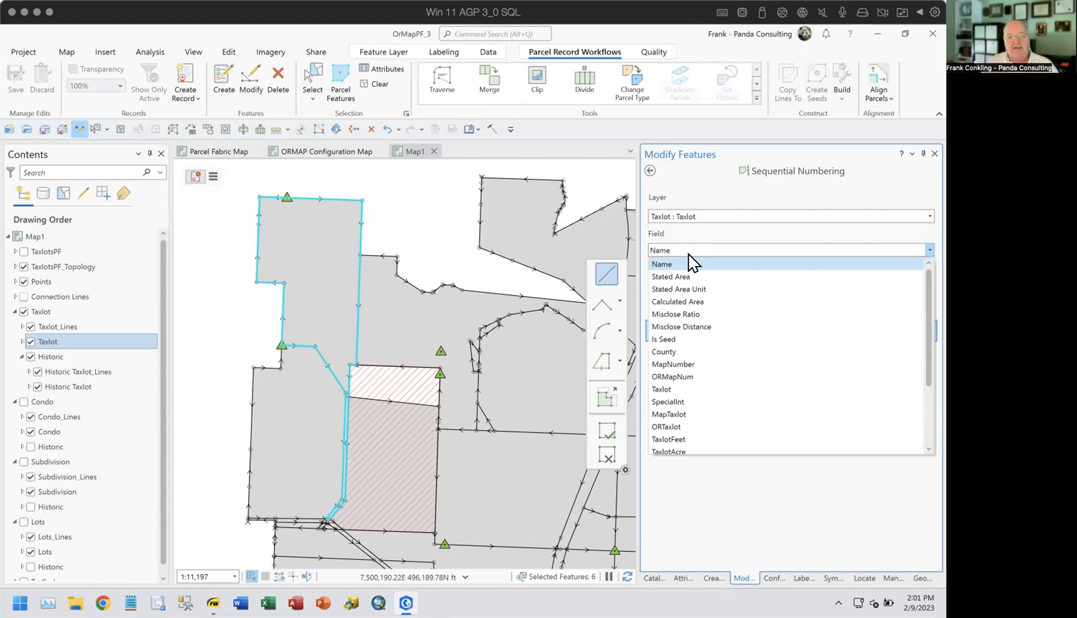
pyautogui.scroll(-5, 710, 367)
pyautogui.click(677, 442)
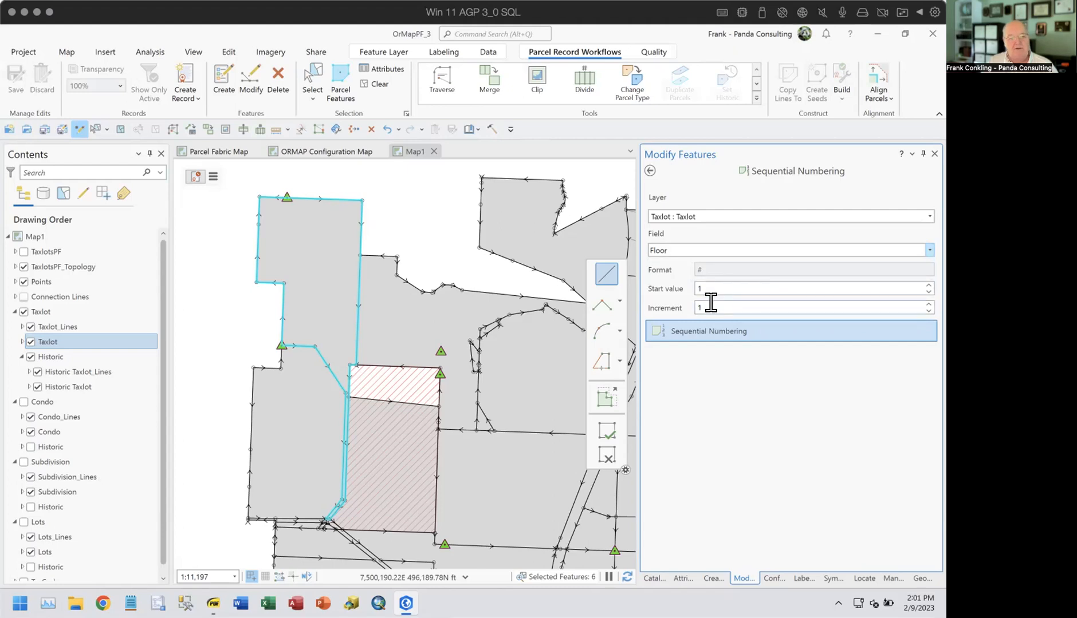
# Step: Sketch a short line inside the selected stacked taxlots to number their Floor values sequentially
pyautogui.click(696, 329)
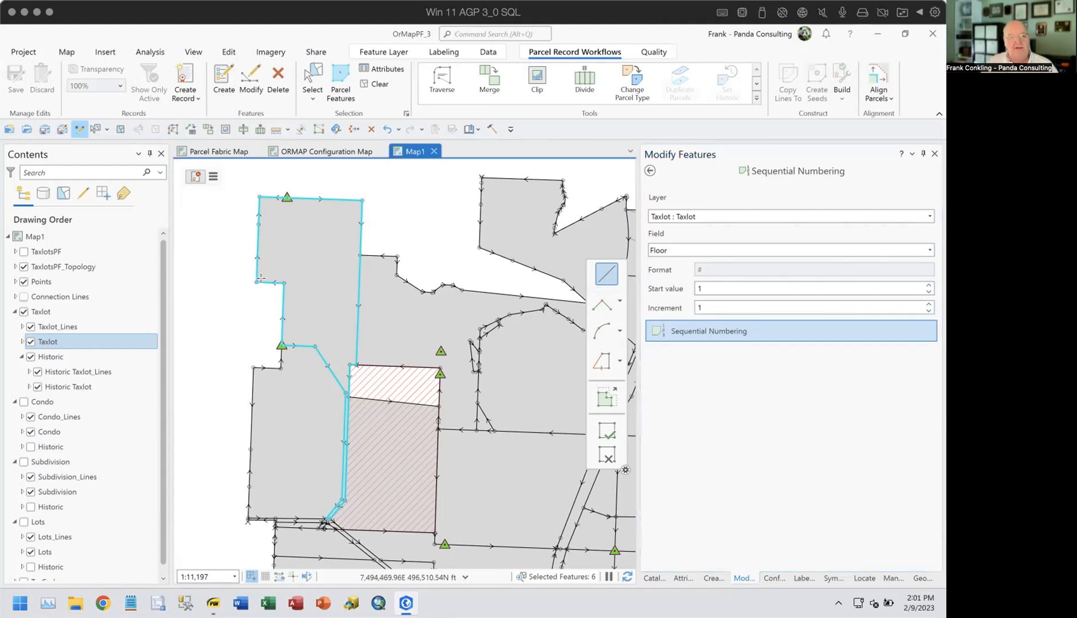
pyautogui.click(319, 284)
pyautogui.doubleClick(315, 258)
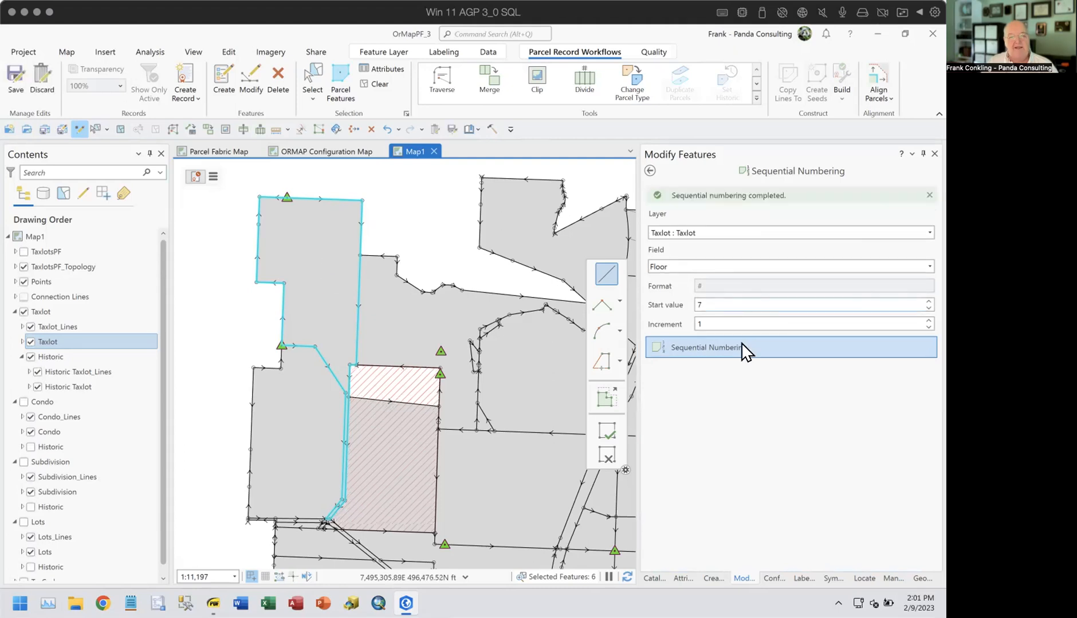
# Step: Go through stacked taxlots 5335 to 5369 and check their Floor values
pyautogui.click(680, 578)
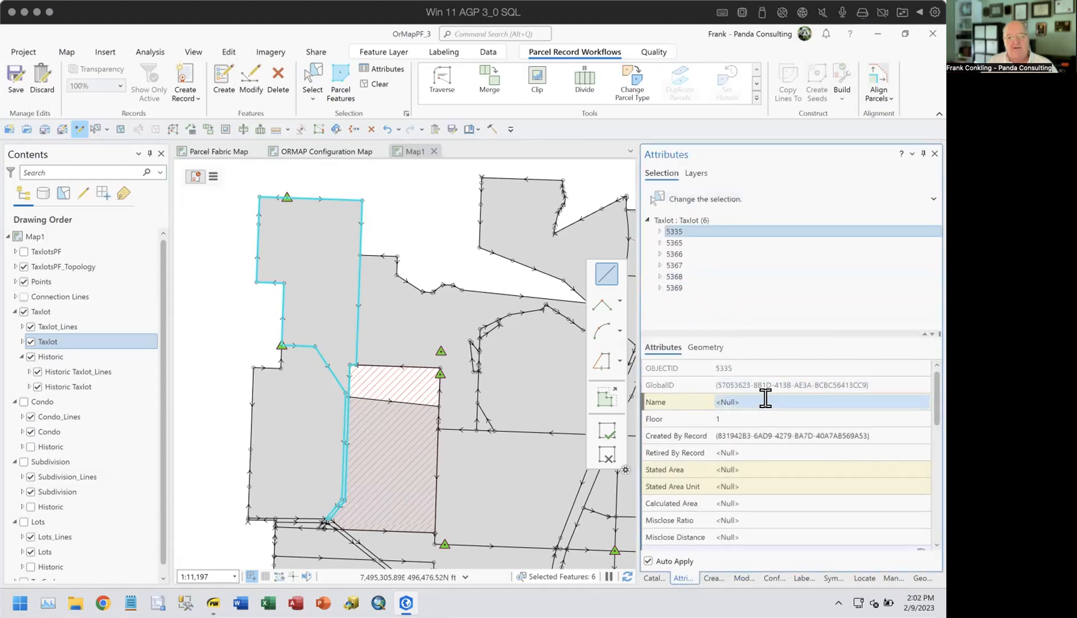
pyautogui.click(677, 243)
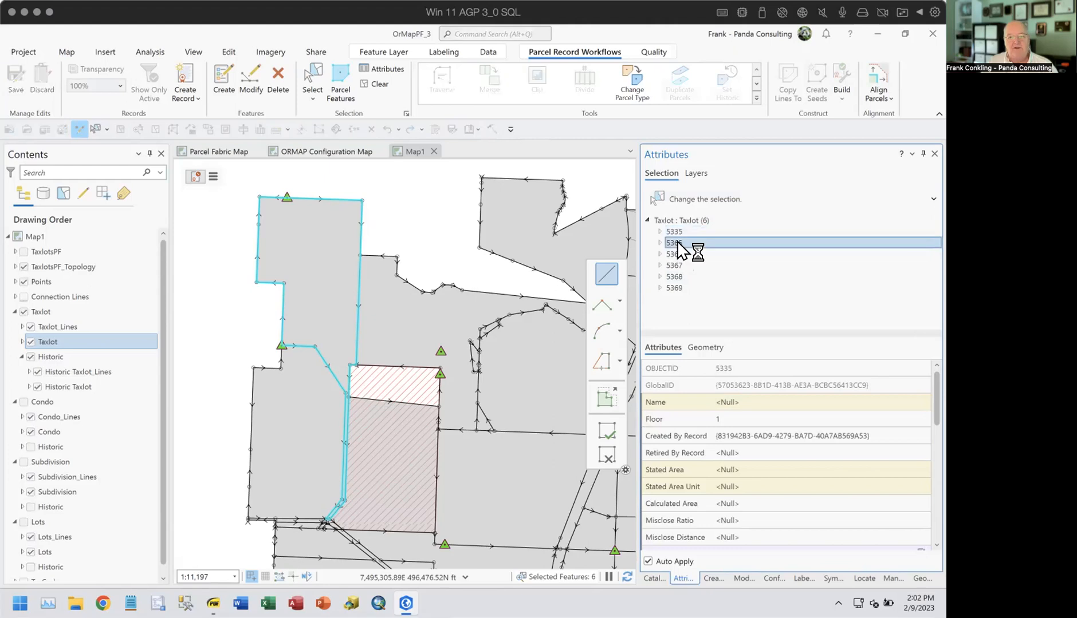
pyautogui.click(674, 264)
pyautogui.click(676, 277)
pyautogui.click(674, 289)
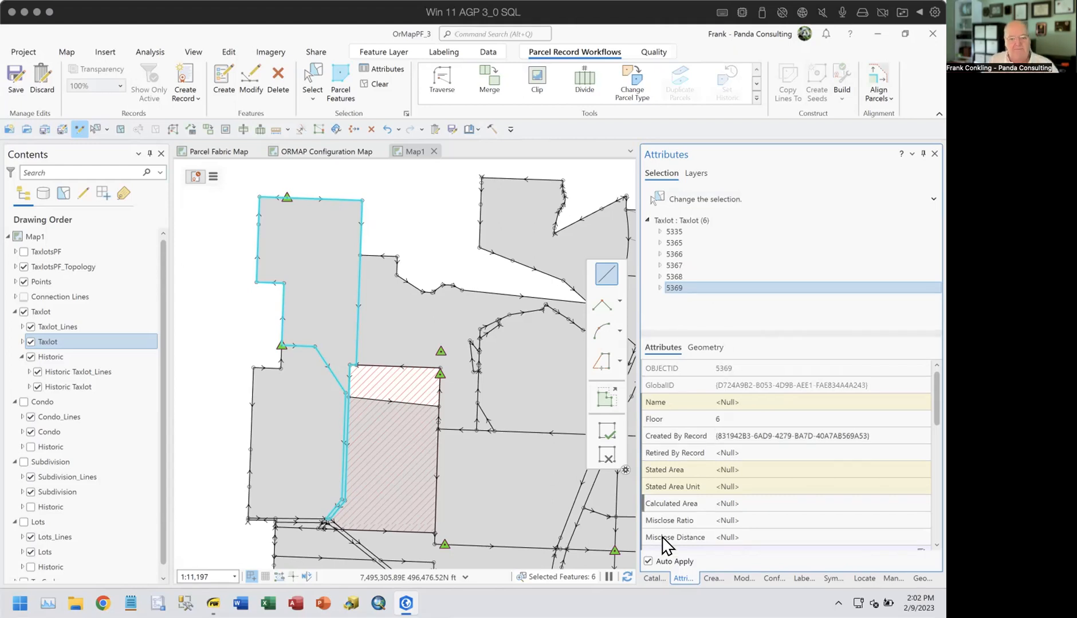
# Step: Set Sequential Numbering to the Taxlot Name field with format "Condo #", start value 501 and increment 1
pyautogui.click(739, 579)
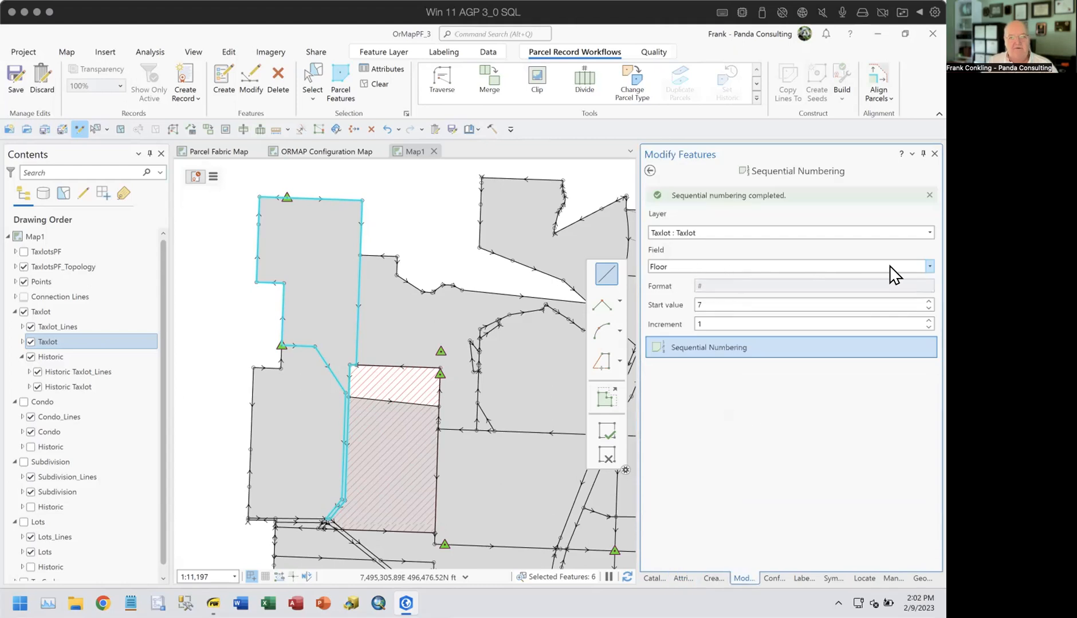
pyautogui.click(927, 267)
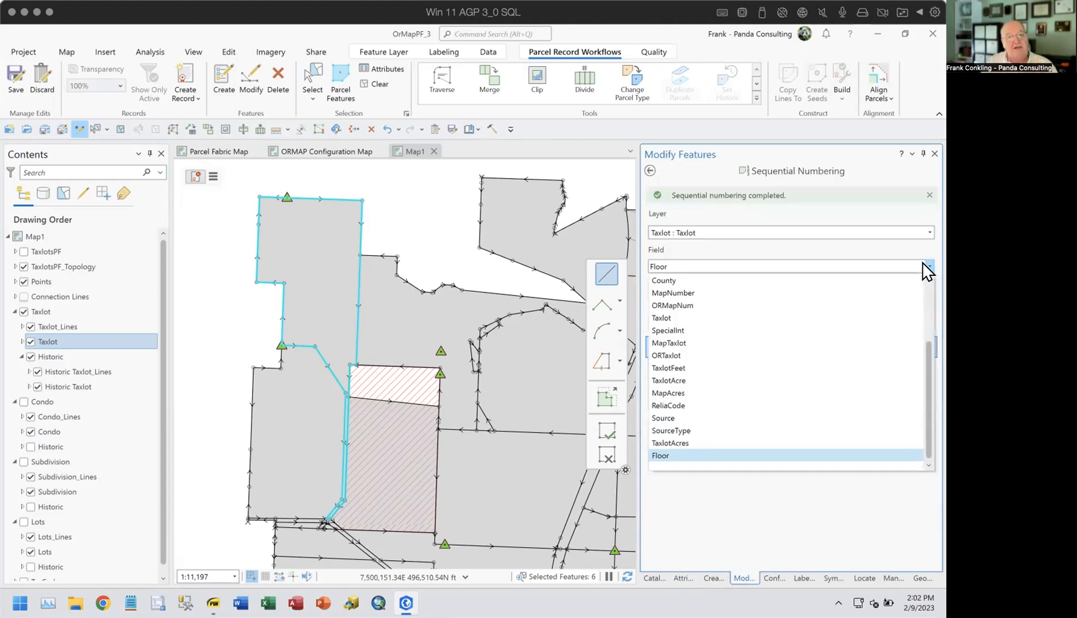
pyautogui.scroll(5, 769, 312)
pyautogui.click(679, 281)
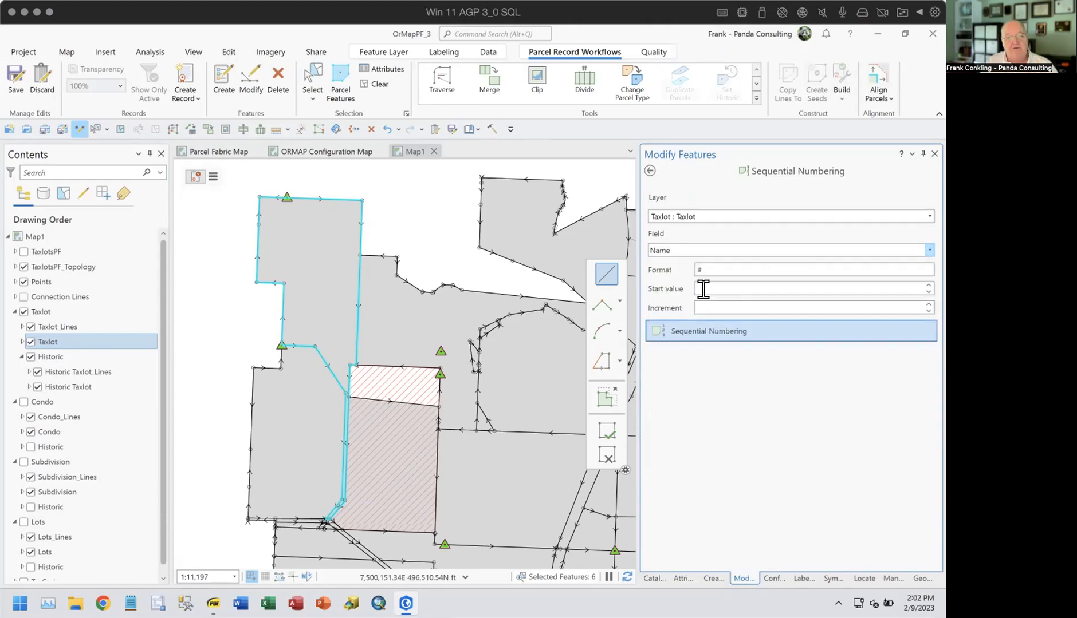
pyautogui.click(717, 288)
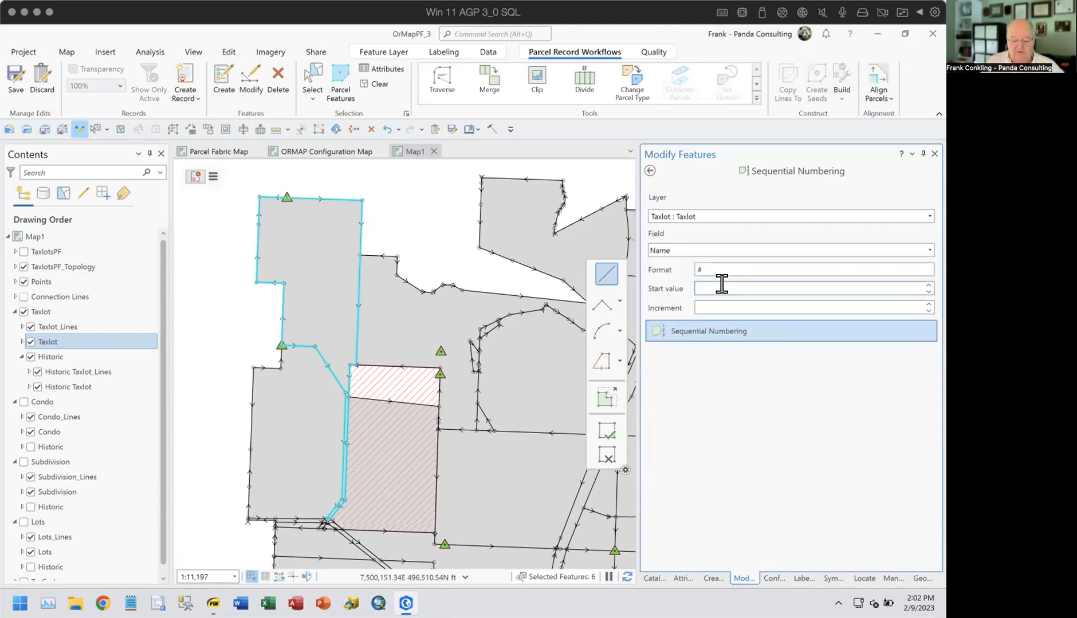
pyautogui.write('501')
pyautogui.click(725, 305)
pyautogui.write('1')
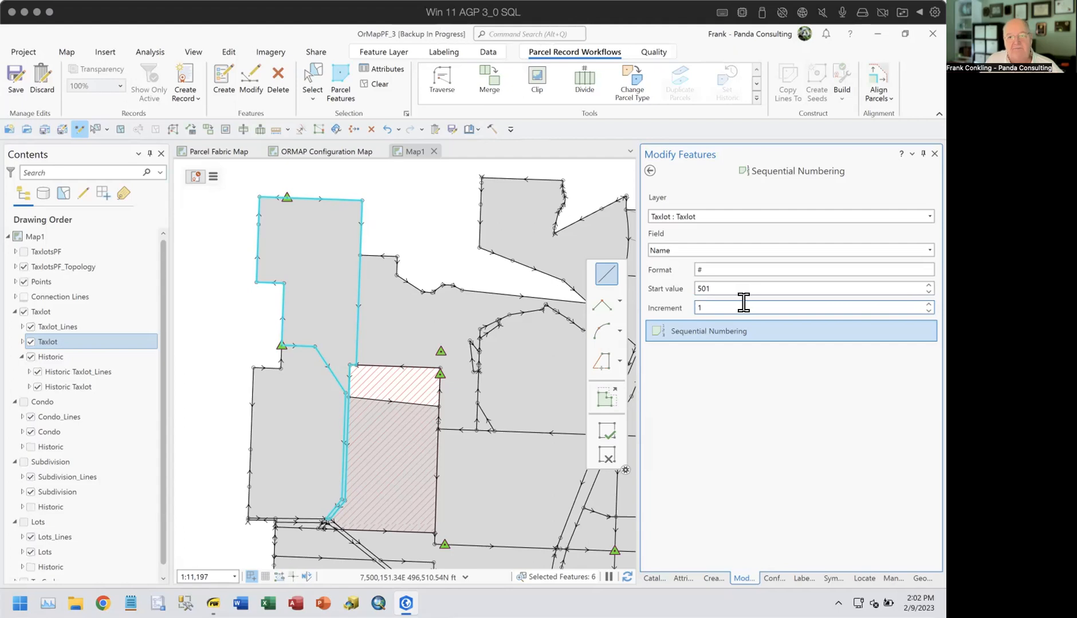
pyautogui.click(723, 269)
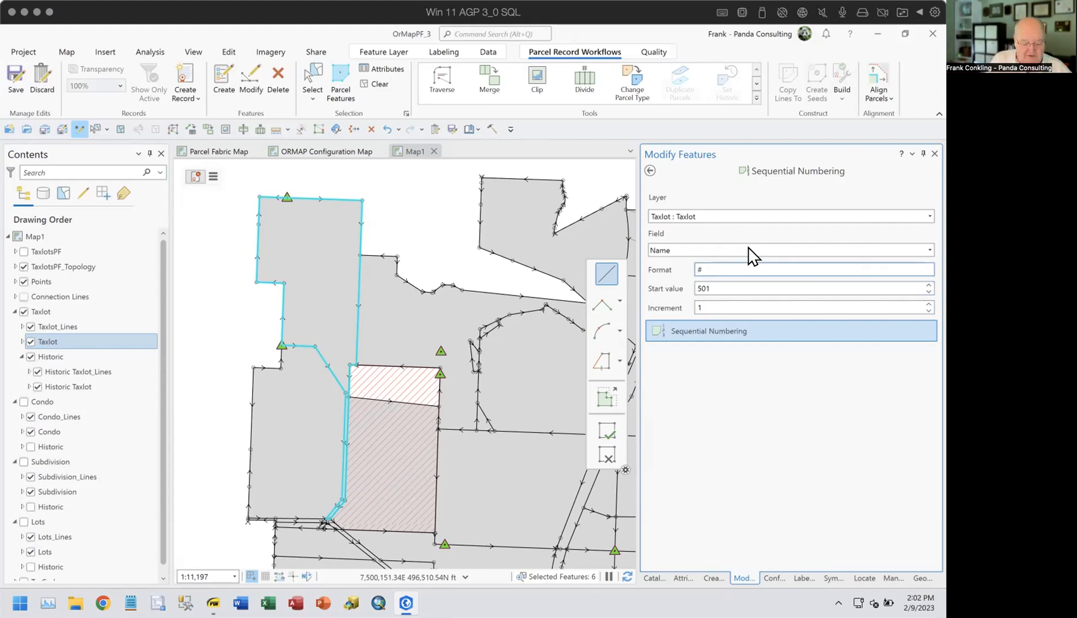
pyautogui.write('Condo')
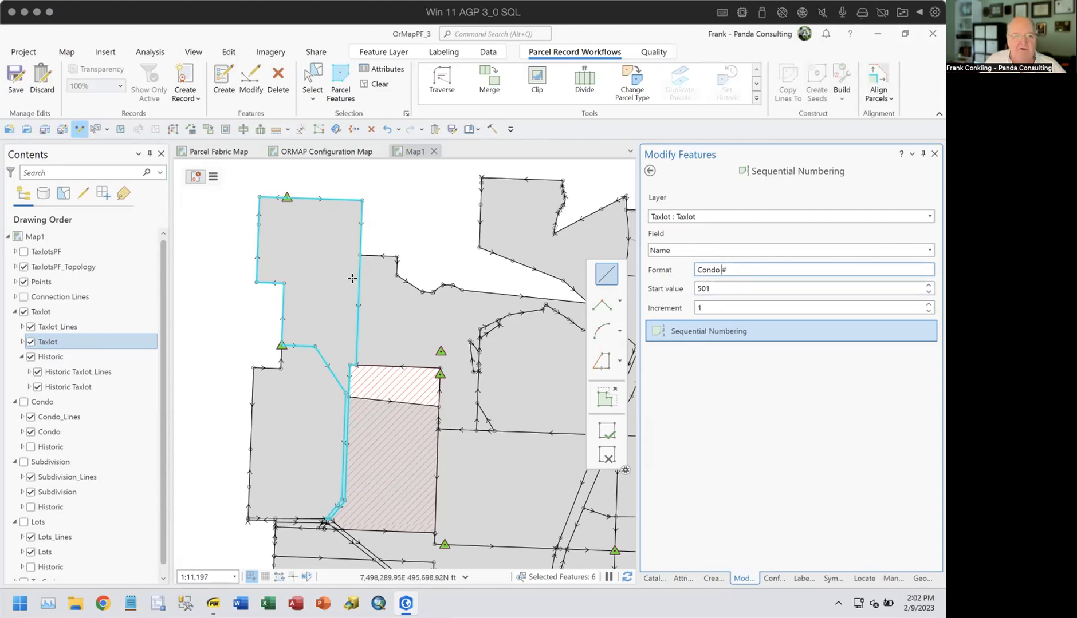
# Step: Apply the Condo numbering to the stacked taxlots with a sketch and review their names in the attributes
pyautogui.click(324, 294)
pyautogui.press('Escape')
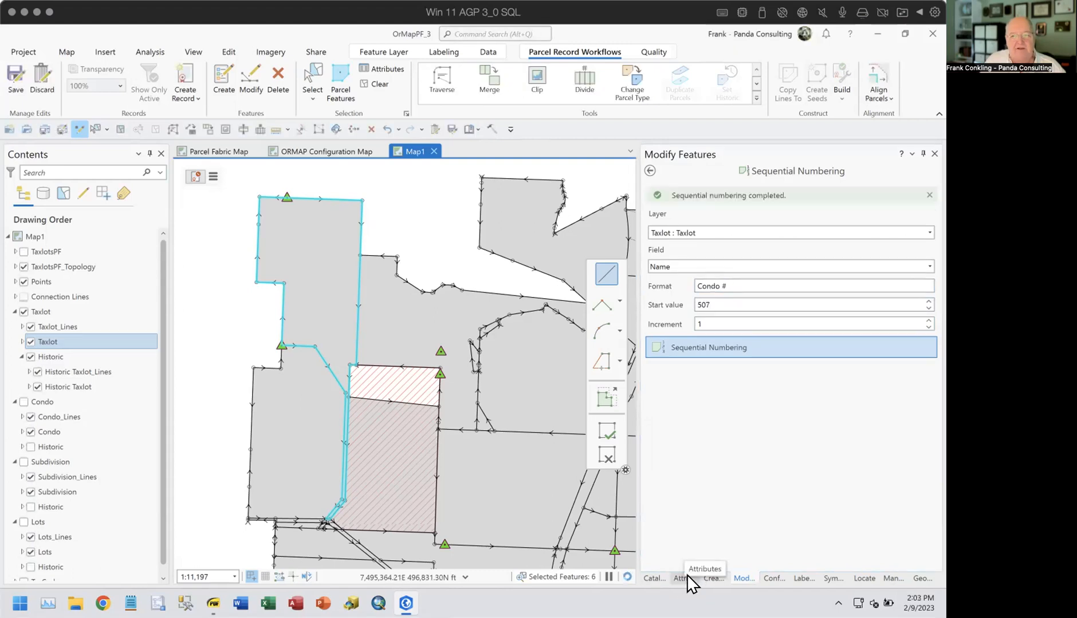
pyautogui.click(685, 579)
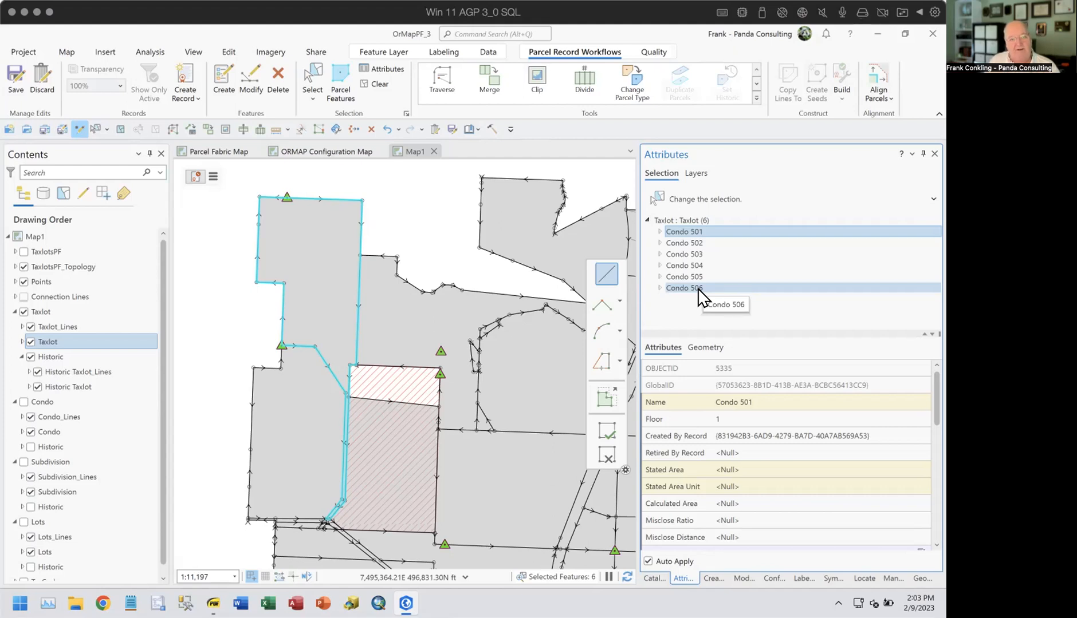
# Step: Continue the Condo numbering with a multi-vertex sketch from the empty area into the taxlot to the northeast
pyautogui.click(394, 228)
pyautogui.click(416, 186)
pyautogui.click(437, 219)
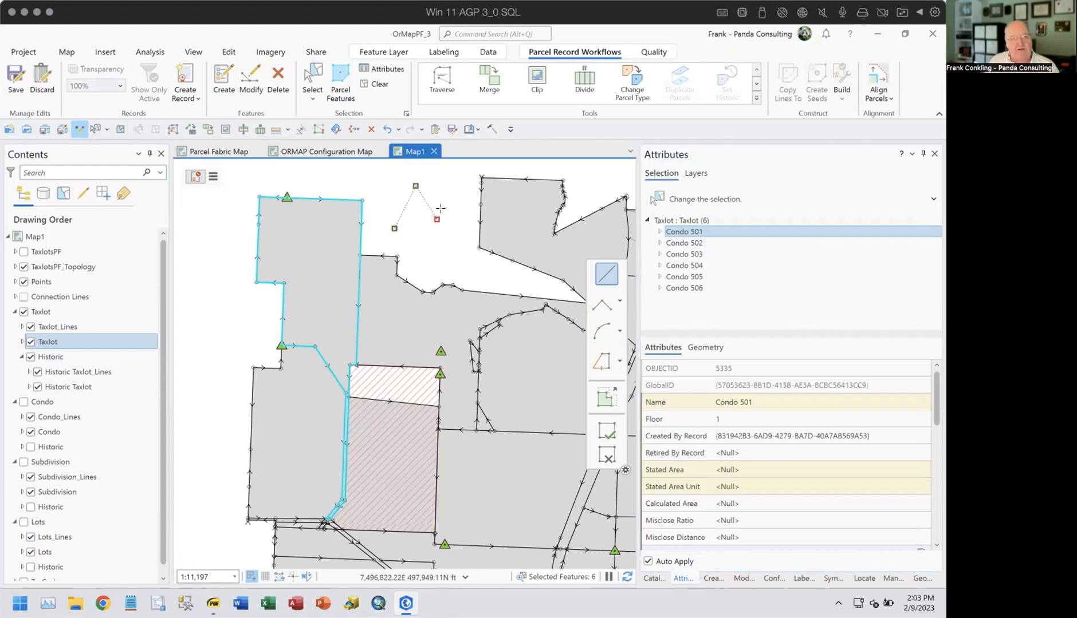
pyautogui.press('Escape')
pyautogui.click(517, 207)
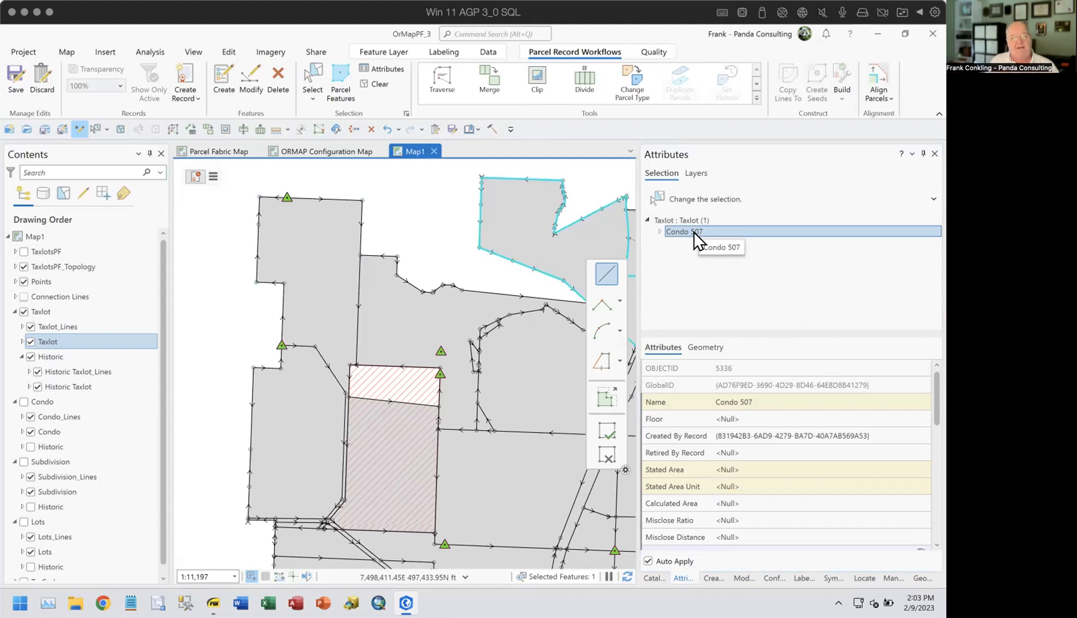
# Step: Change the Sequential Numbering format to "Condo ###" and set the start value to 1
pyautogui.click(737, 579)
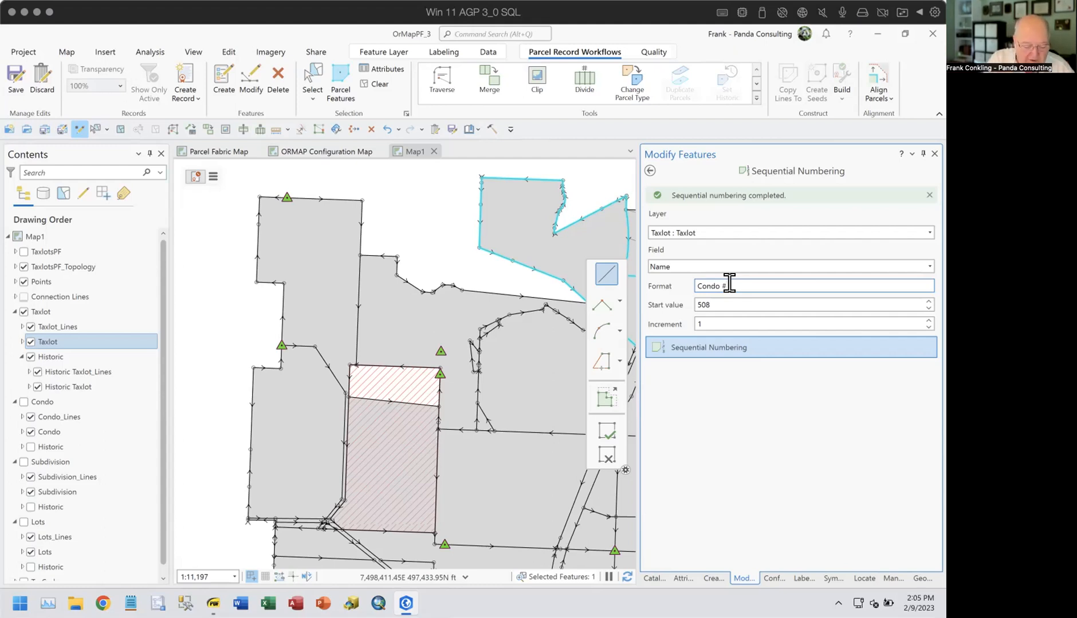
pyautogui.write('##')
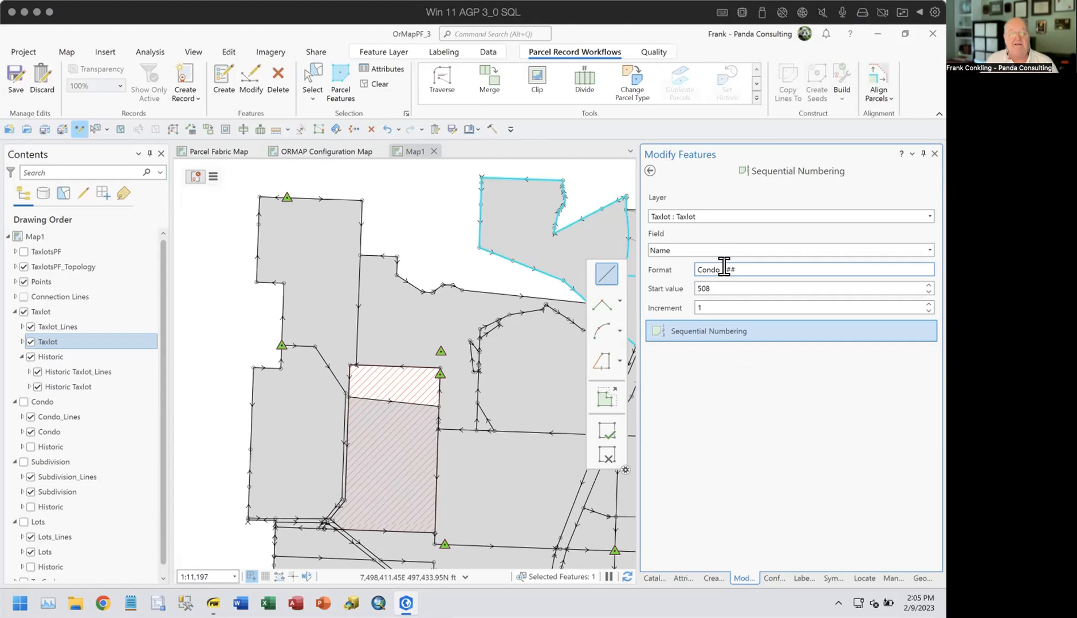
pyautogui.moveTo(724, 267)
pyautogui.doubleClick(711, 287)
pyautogui.write('1')
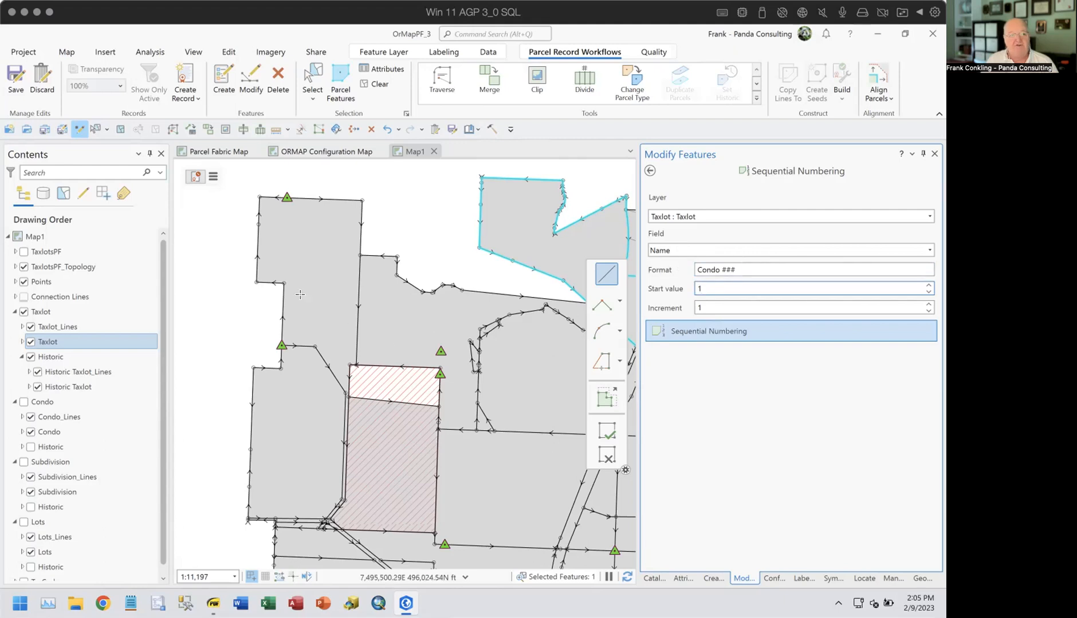
# Step: Sketch a line from the southwestern taxlot into the stacked taxlots to number their names, and review the resulting attributes
pyautogui.click(296, 412)
pyautogui.doubleClick(318, 277)
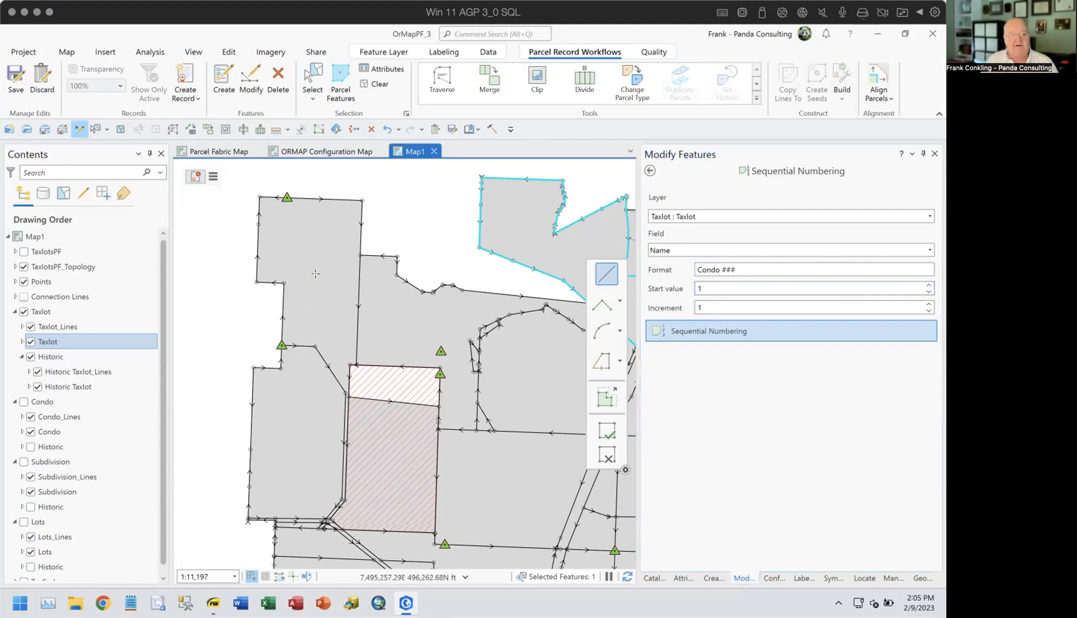
pyautogui.click(684, 577)
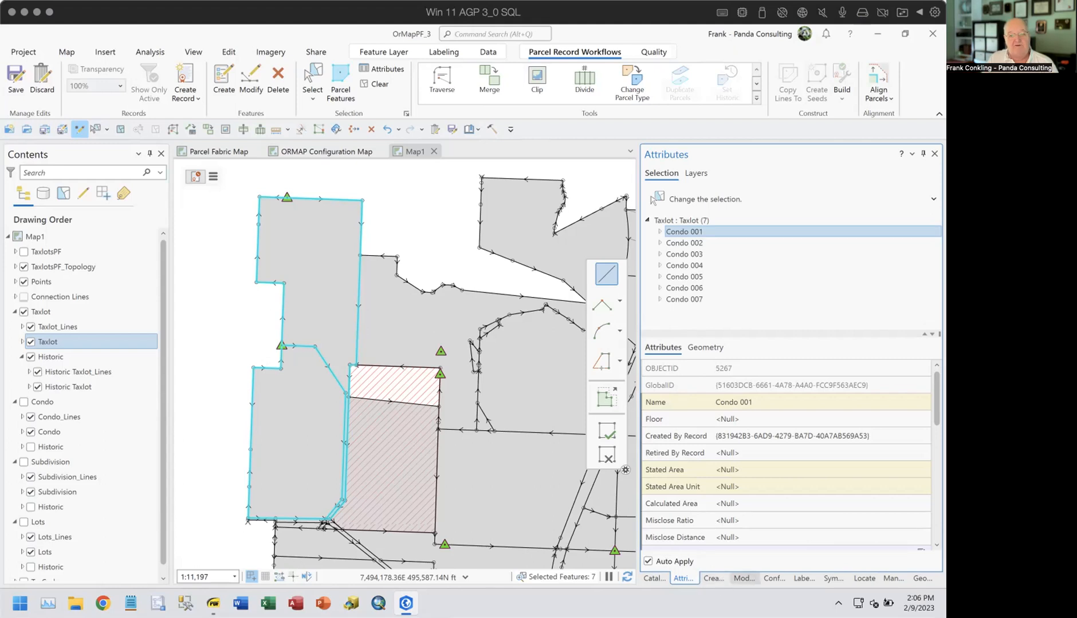
# Step: Reopen the Sequential Numbering settings and clear the taxlot selection
pyautogui.click(743, 579)
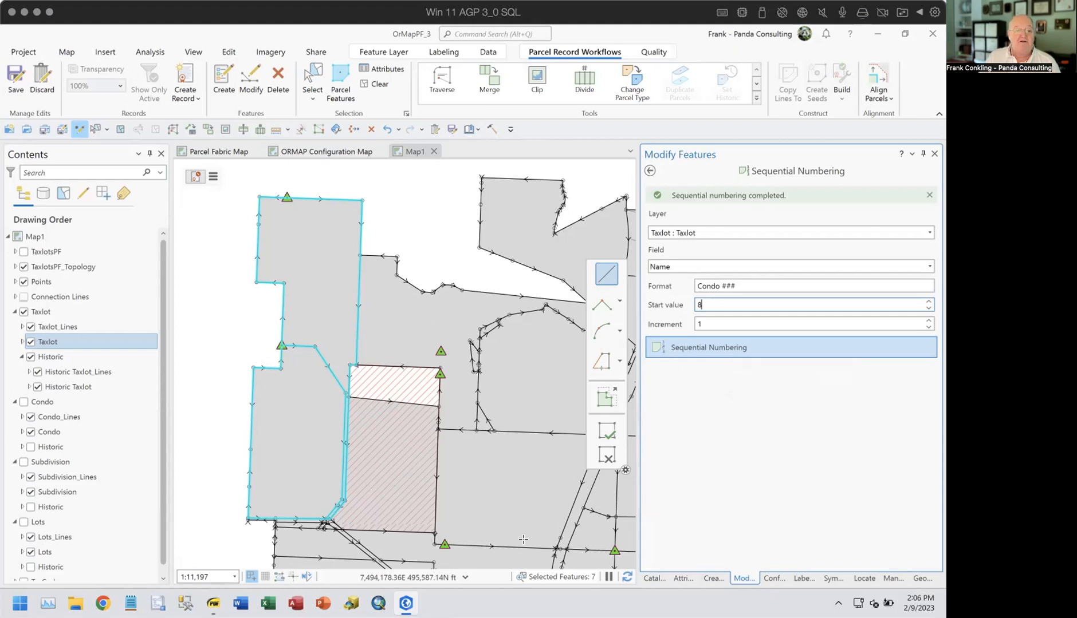
pyautogui.moveTo(213, 603)
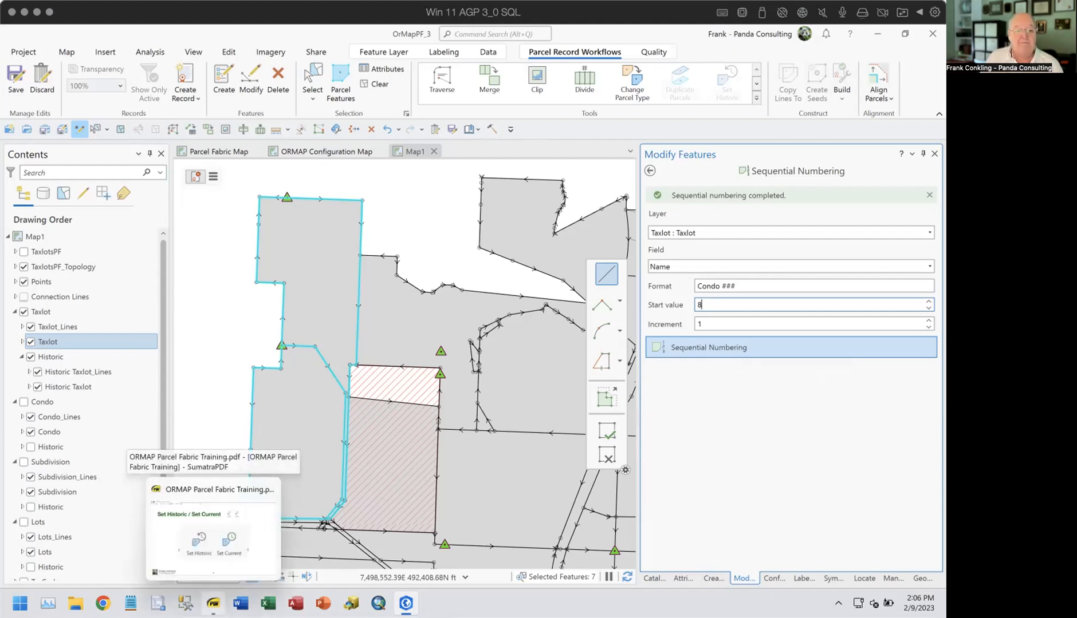
pyautogui.click(377, 84)
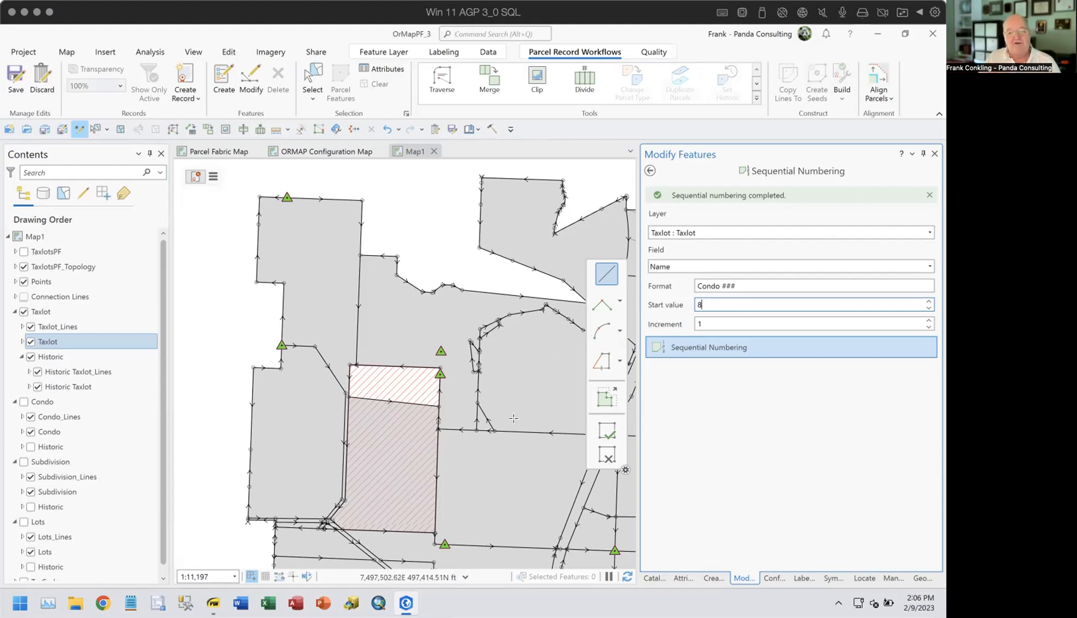
# Step: Browse the feature modification tools and search for "vertical" to locate Duplicate Vertical, clearing the search when done
pyautogui.click(649, 171)
pyautogui.scroll(-2, 706, 412)
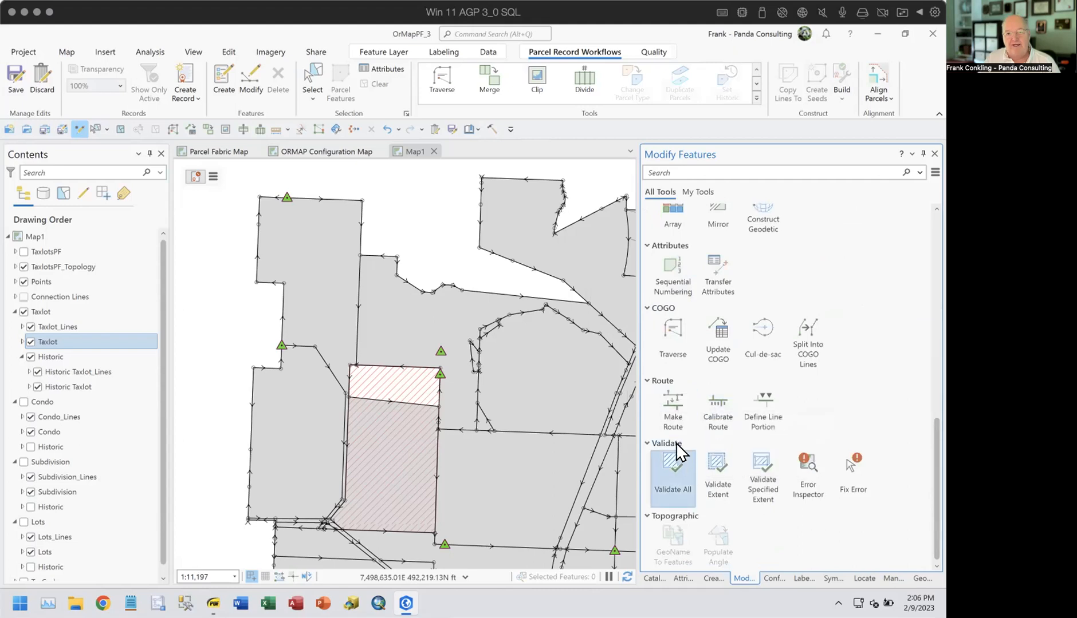
pyautogui.scroll(1, 674, 323)
pyautogui.scroll(2, 675, 324)
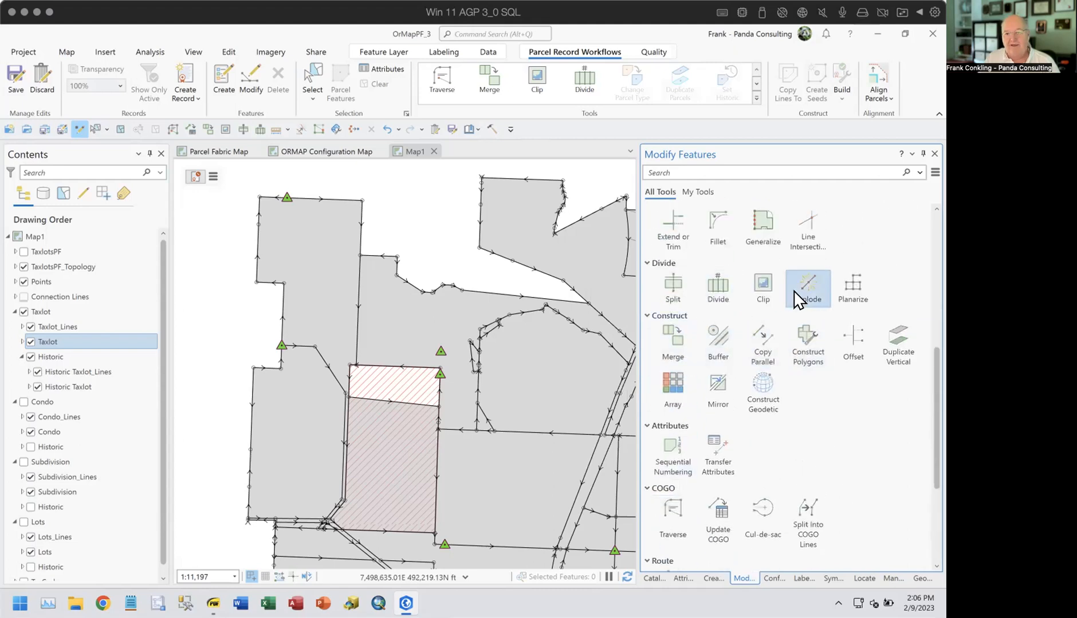
pyautogui.scroll(4, 787, 292)
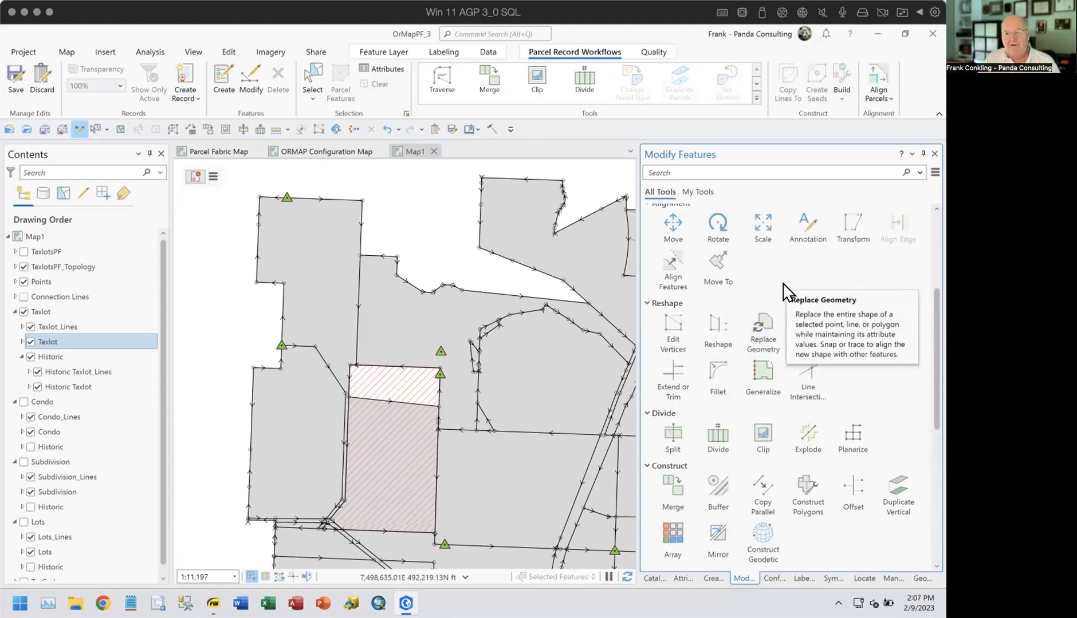
pyautogui.scroll(2, 788, 292)
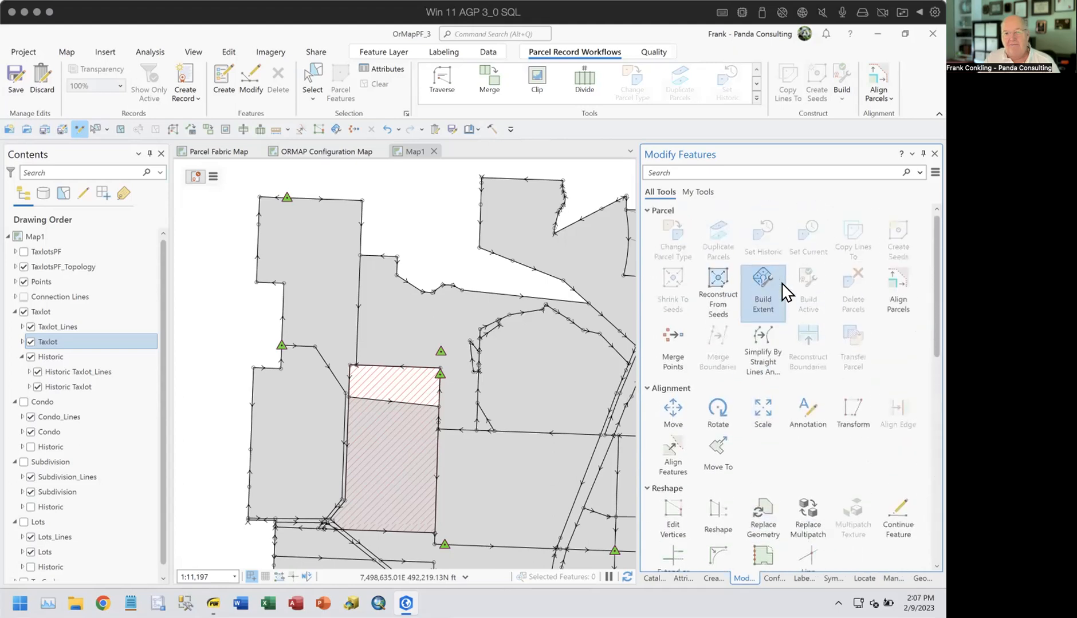
pyautogui.moveTo(664, 171); pyautogui.dragTo(629, 171)
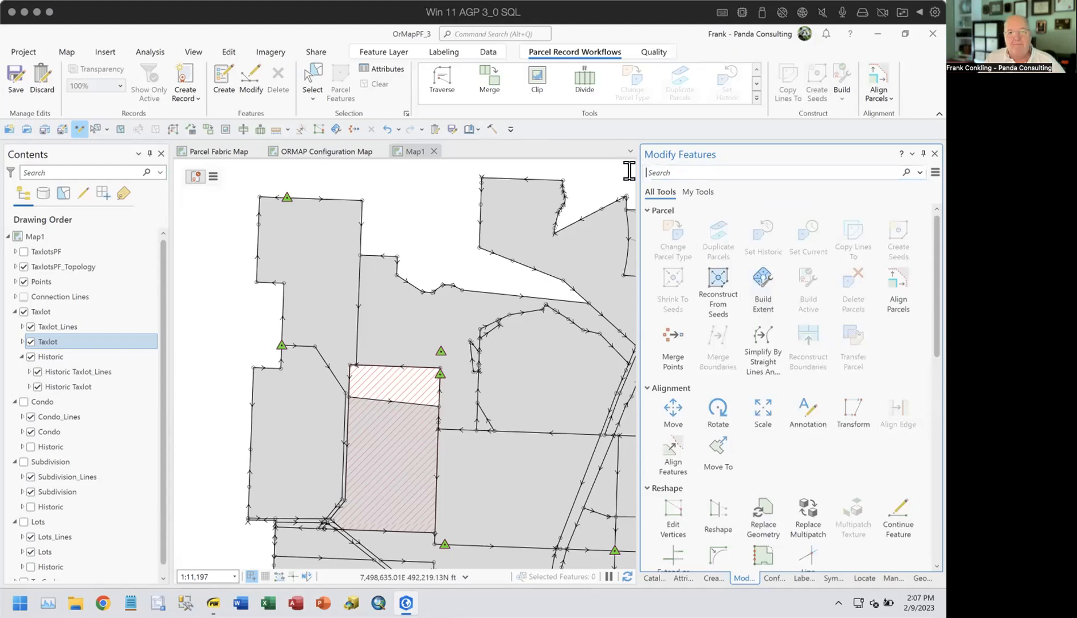
pyautogui.write('vertical')
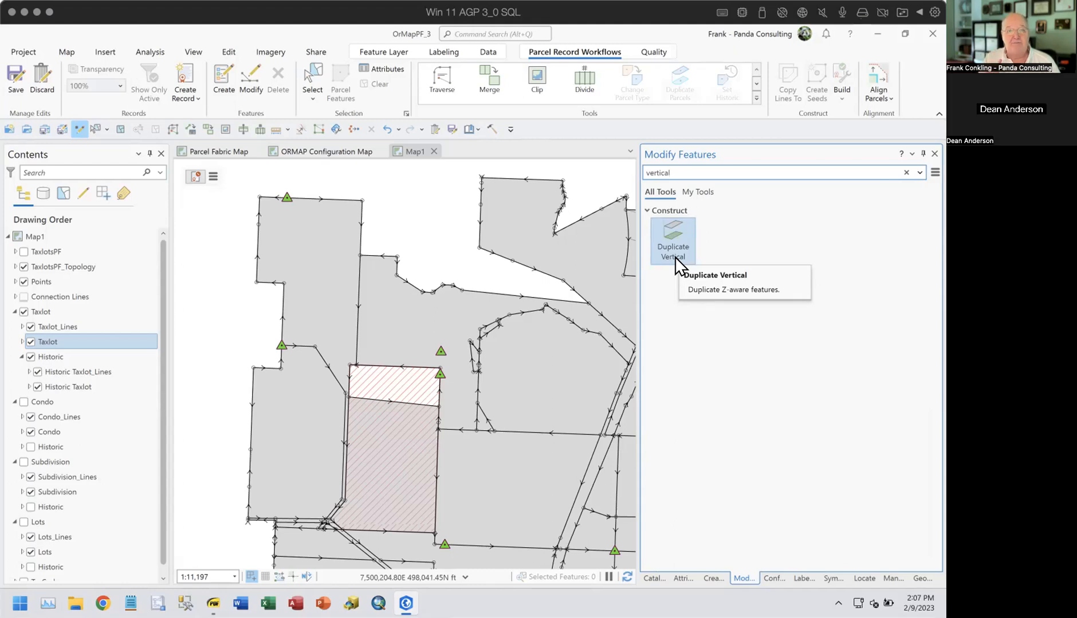
pyautogui.click(906, 173)
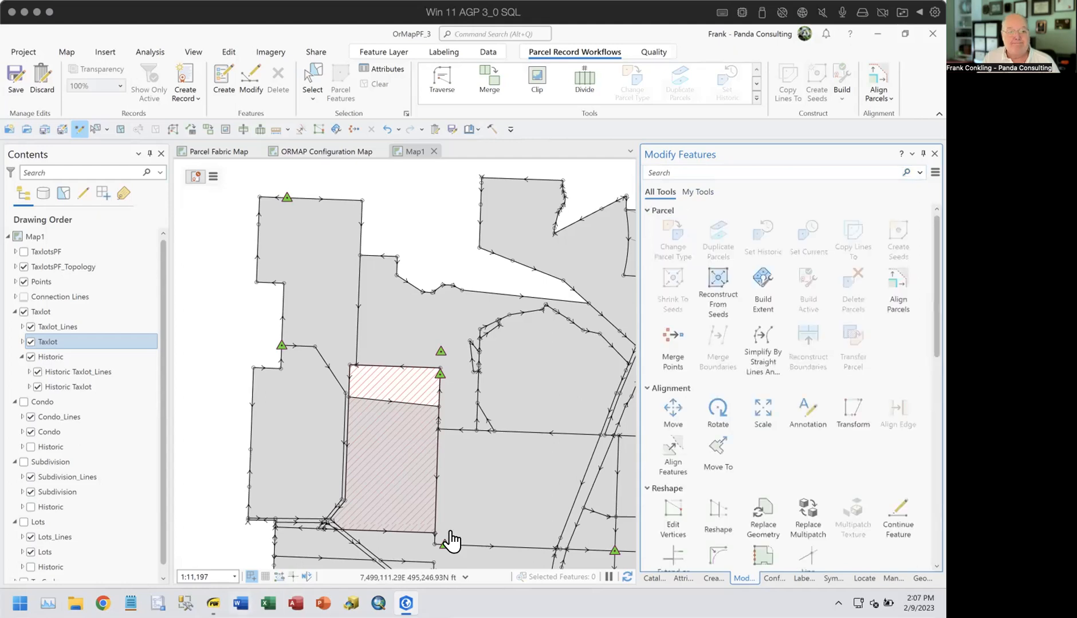
# Step: Advance the ORMAP Parcel Fabric Training PDF to the Create Seeds slide on page 36, and return to the ArcGIS Pro map
pyautogui.click(213, 603)
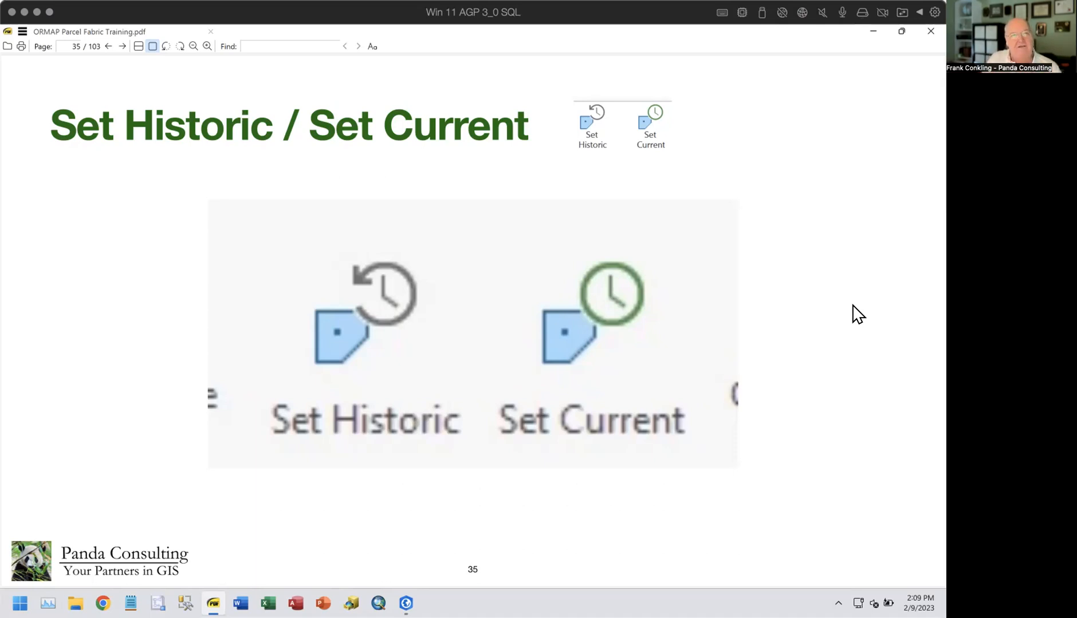
pyautogui.press('Right')
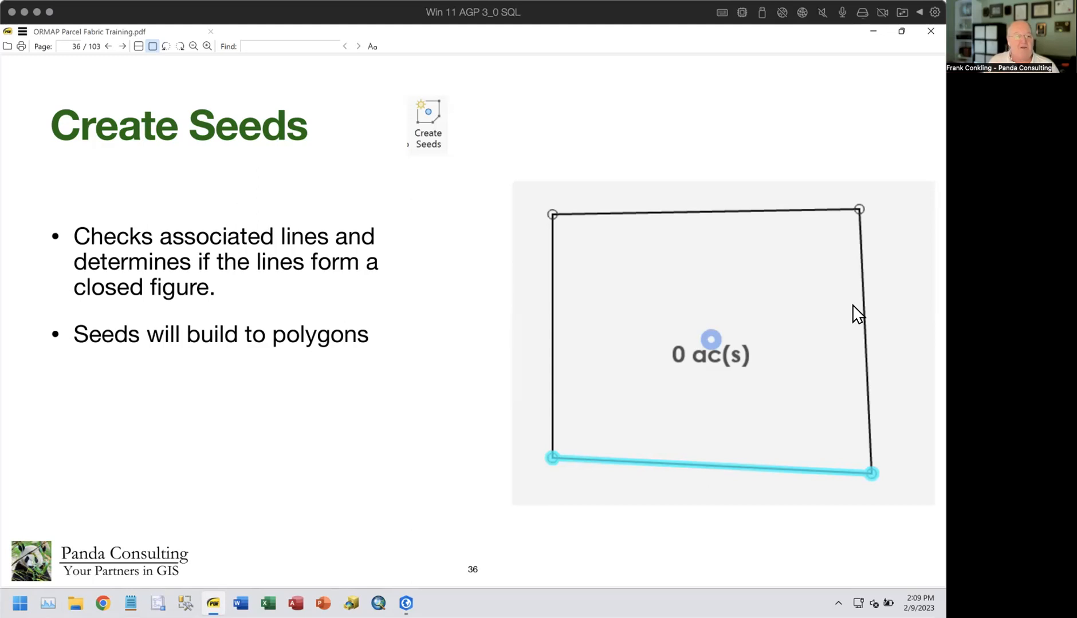
pyautogui.click(406, 604)
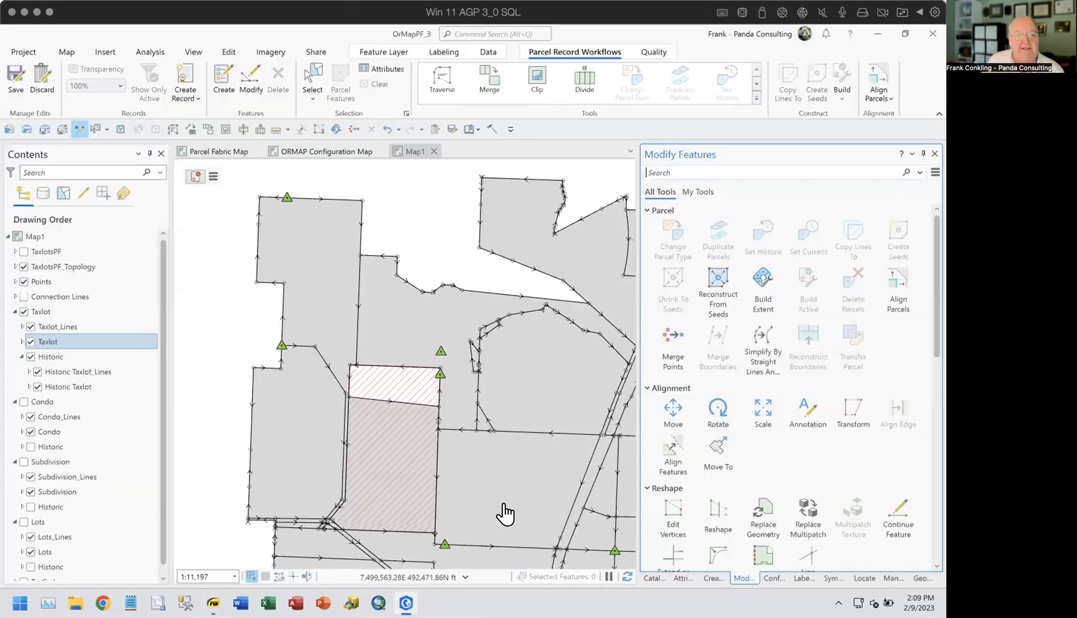
# Step: Reactivate the parcel record dated 2/9/2023 1:39:57 PM
pyautogui.click(213, 176)
pyautogui.click(195, 175)
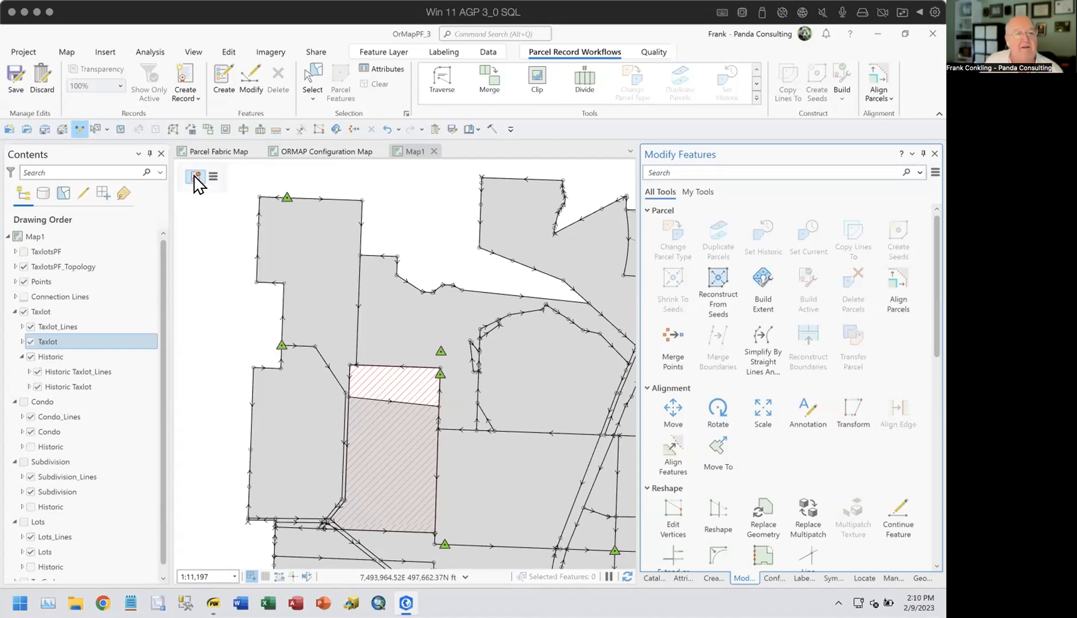
pyautogui.click(196, 178)
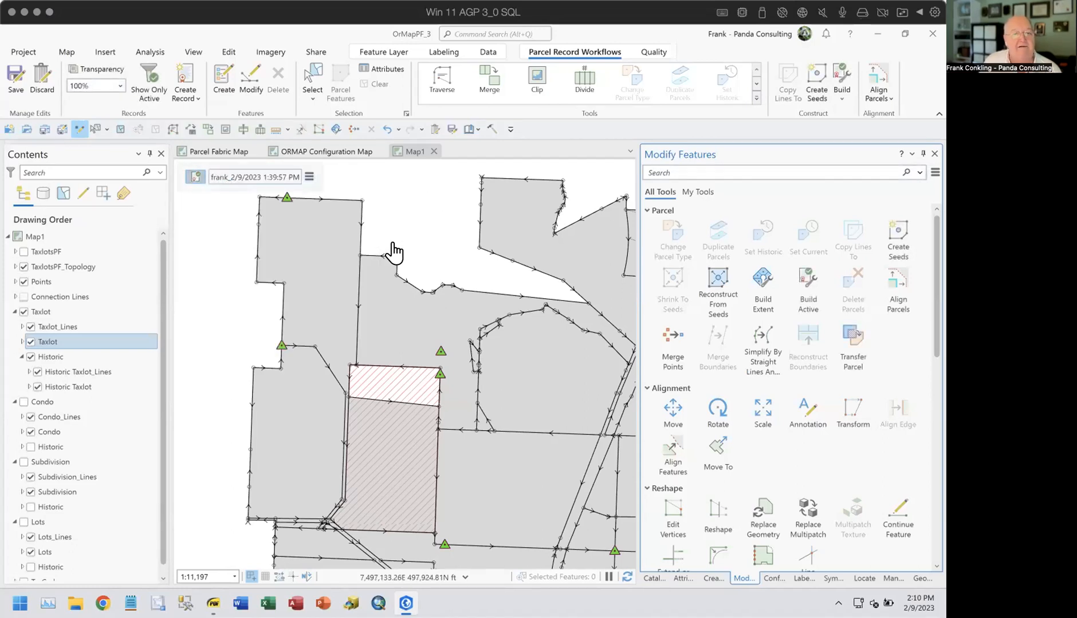
pyautogui.moveTo(392, 247); pyautogui.dragTo(378, 281)
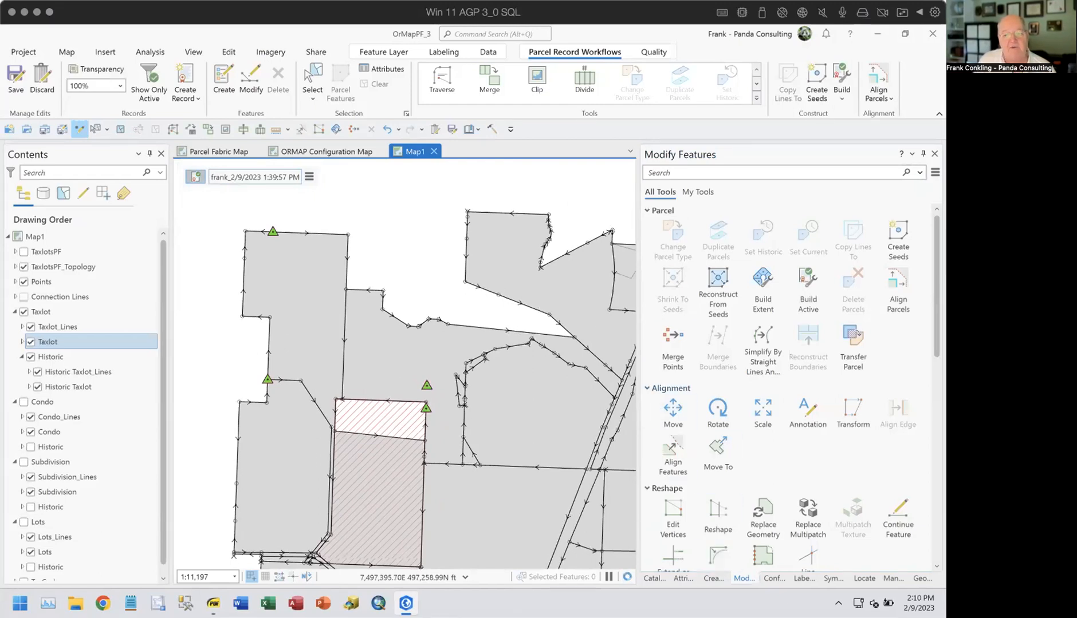
# Step: Draw a short, nearly vertical two-point ParcelLines segment in the empty area east of the northwestern taxlot
pyautogui.click(713, 579)
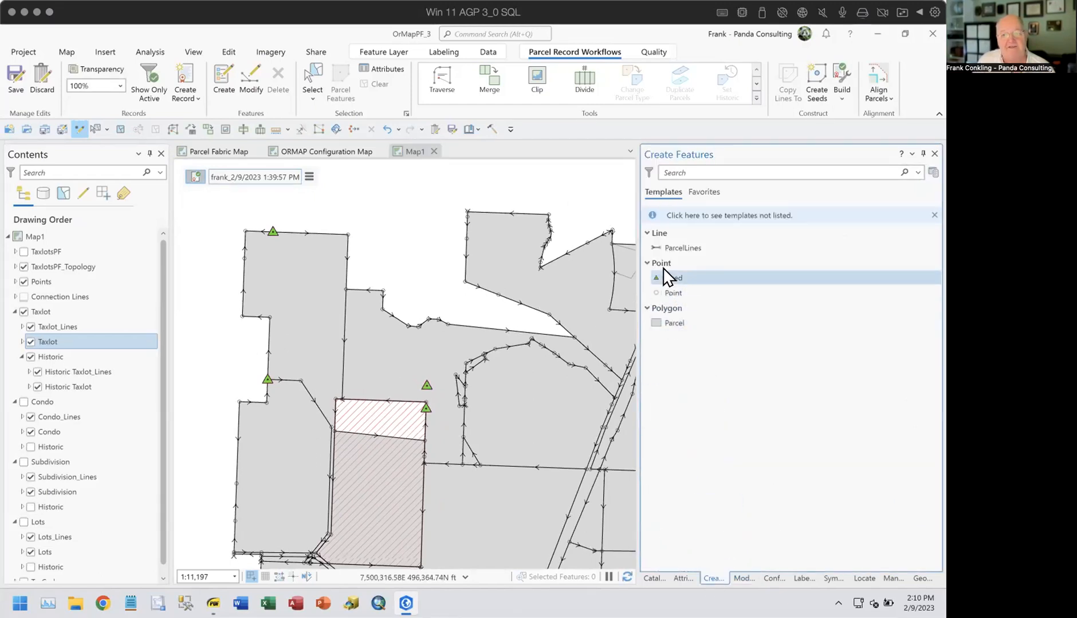
pyautogui.click(658, 247)
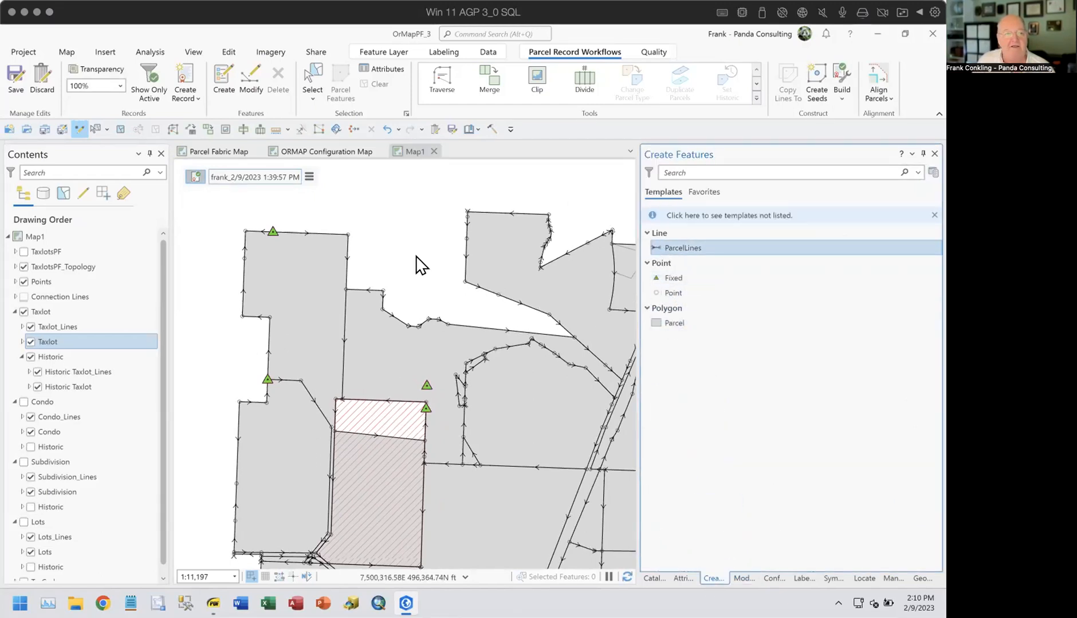
pyautogui.click(378, 262)
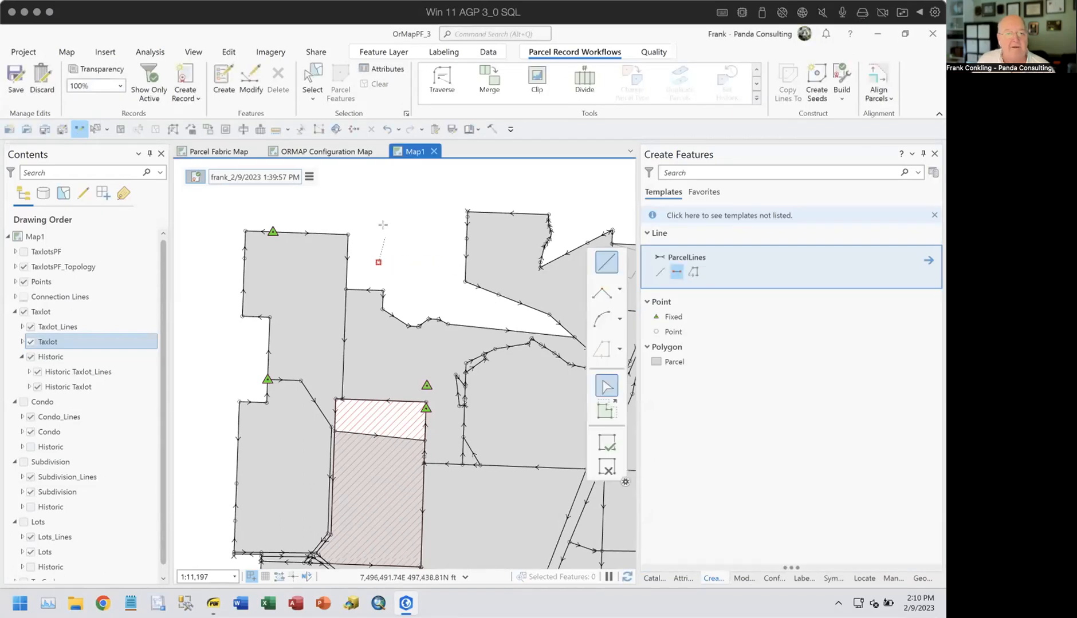
pyautogui.click(384, 222)
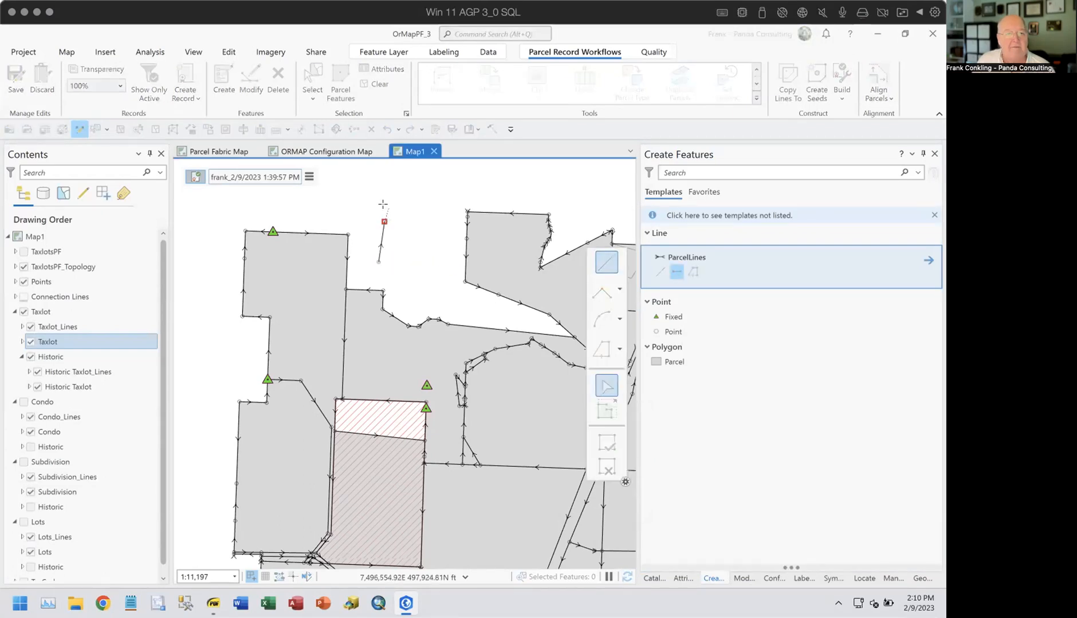
pyautogui.doubleClick(385, 221)
# Step: Draw the remaining two-point ParcelLines segments to close a four-sided figure around the empty area
pyautogui.click(386, 210)
pyautogui.click(437, 213)
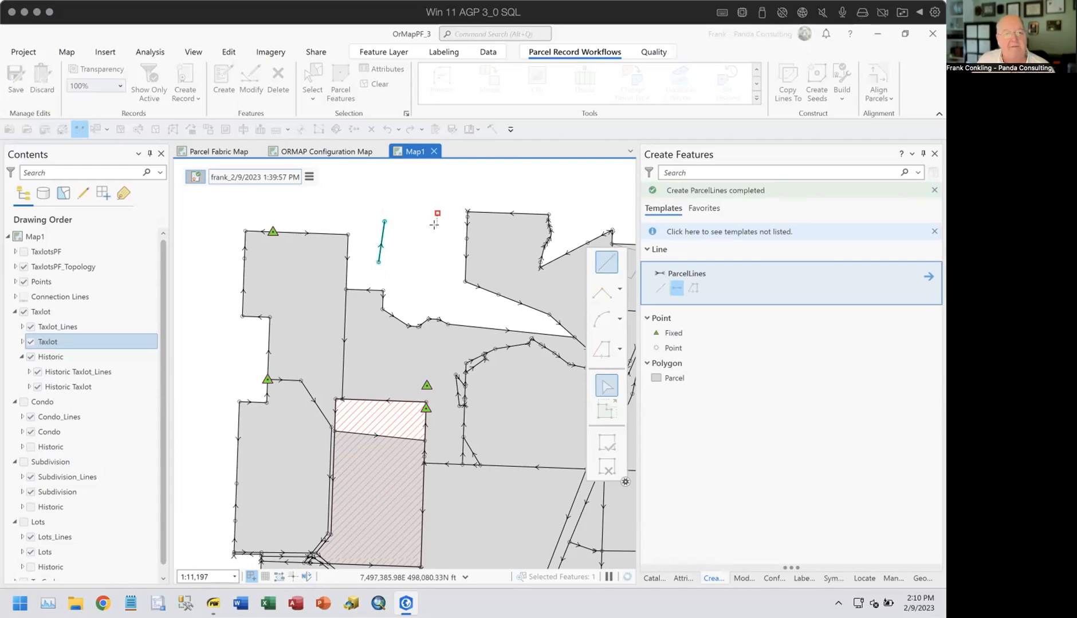
pyautogui.scroll(2, 414, 221)
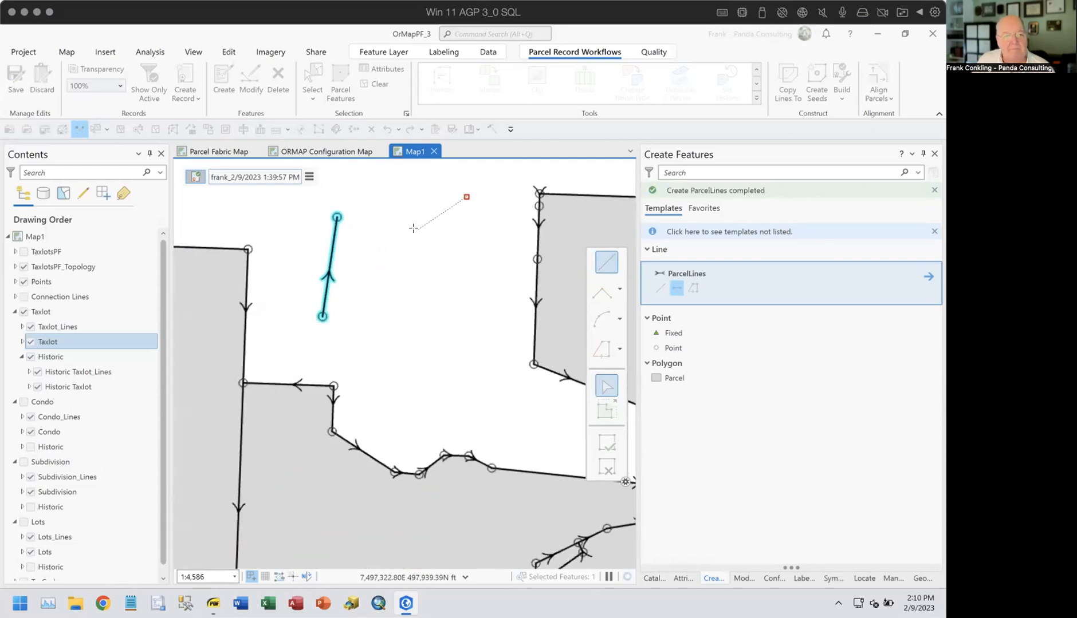
pyautogui.click(461, 225)
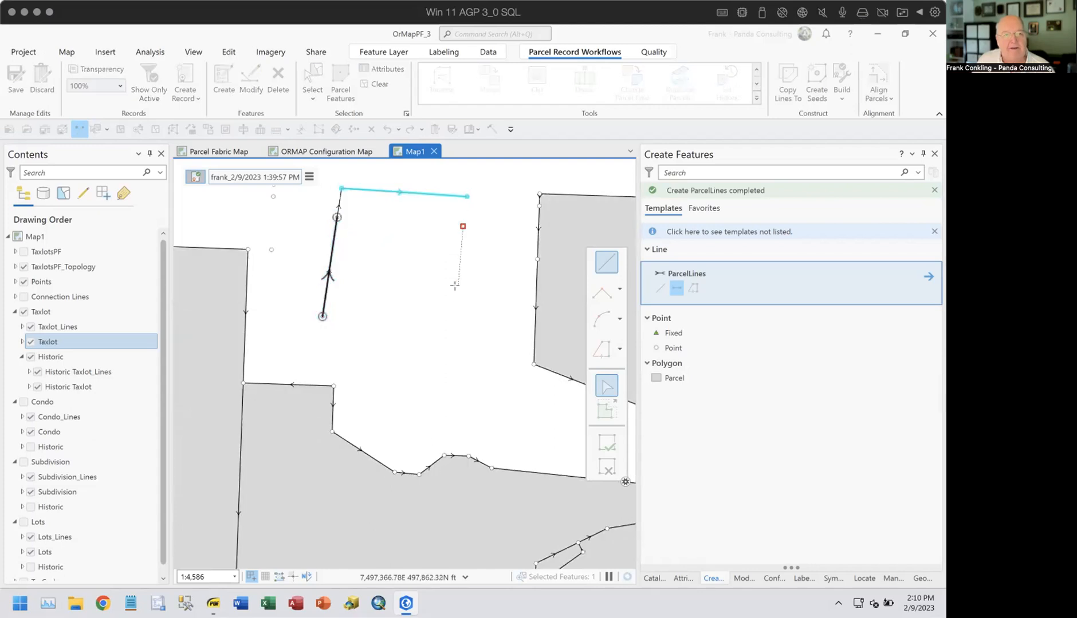
pyautogui.click(448, 326)
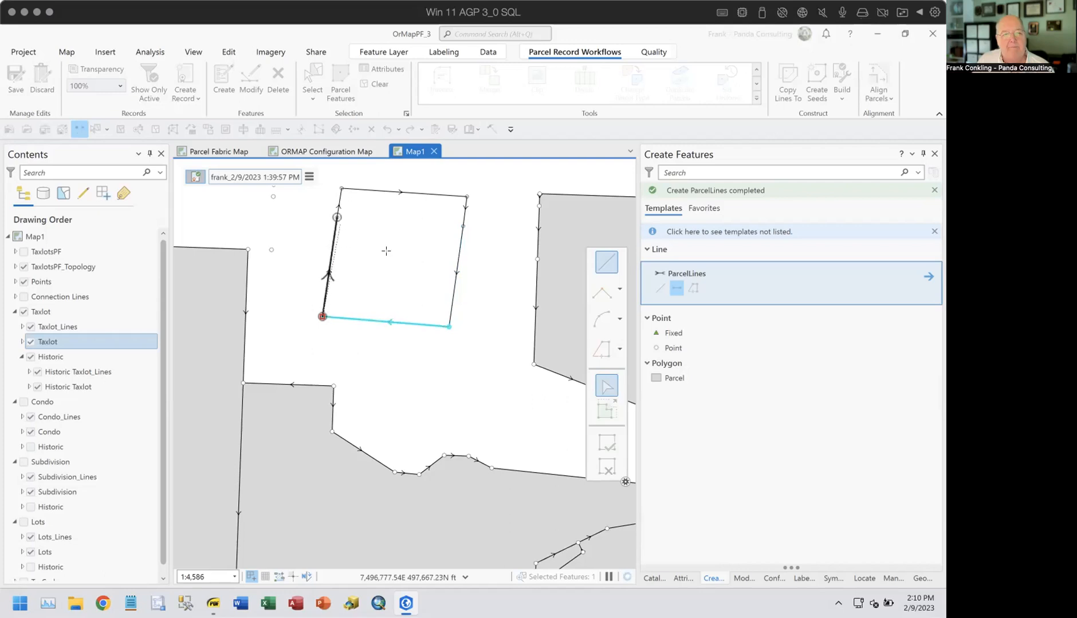
pyautogui.click(606, 467)
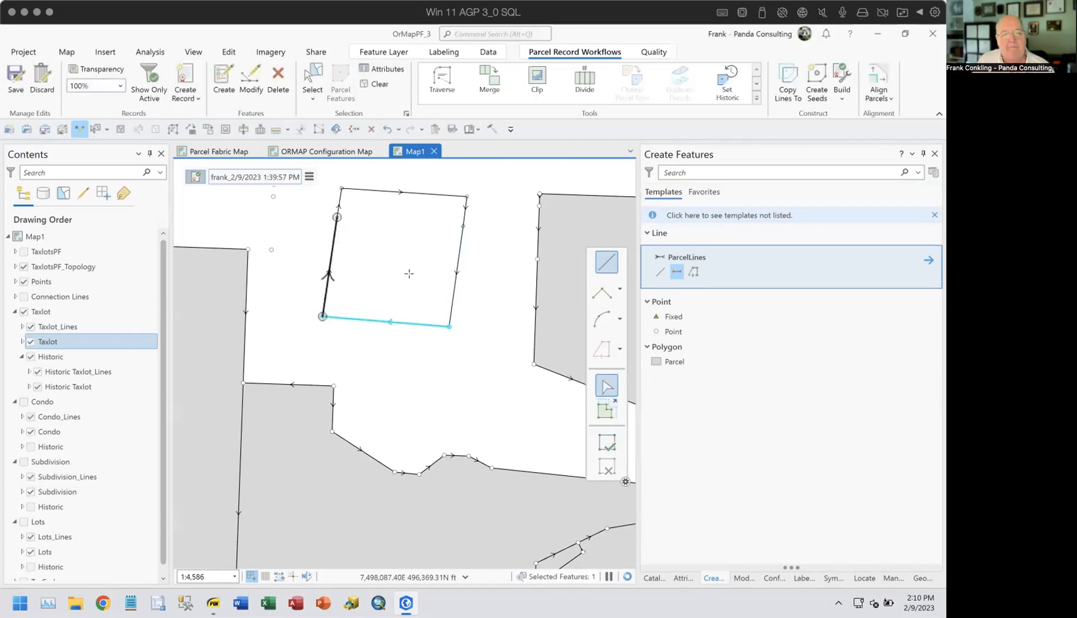
# Step: Draw a dividing line between the intermediate points on the figure's west and east sides, and try to turn off the Taxlot_Lines labels
pyautogui.click(336, 217)
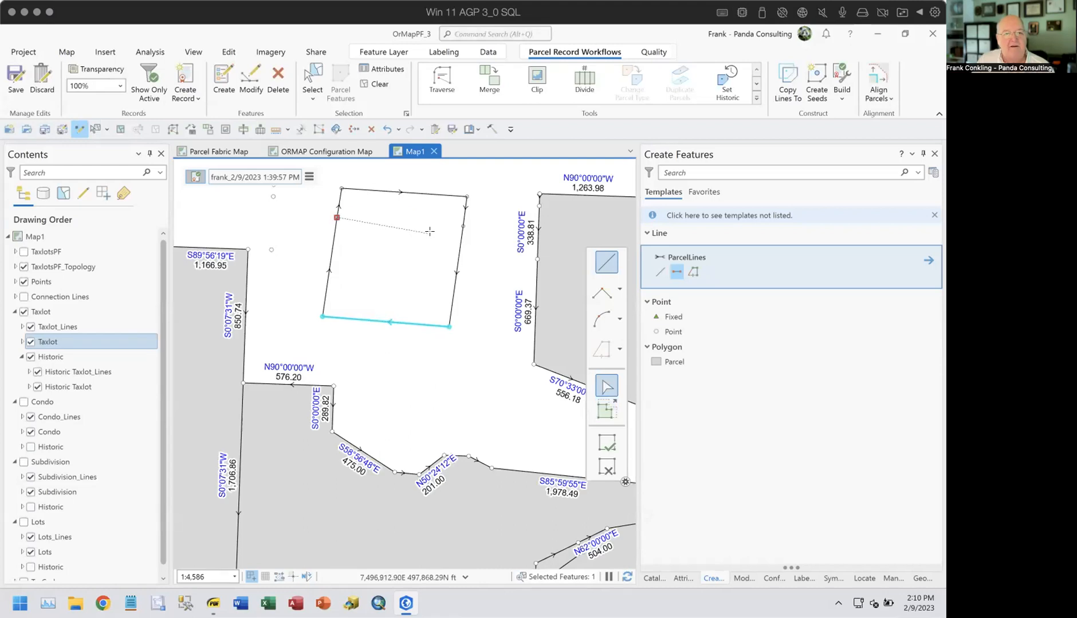
pyautogui.click(462, 226)
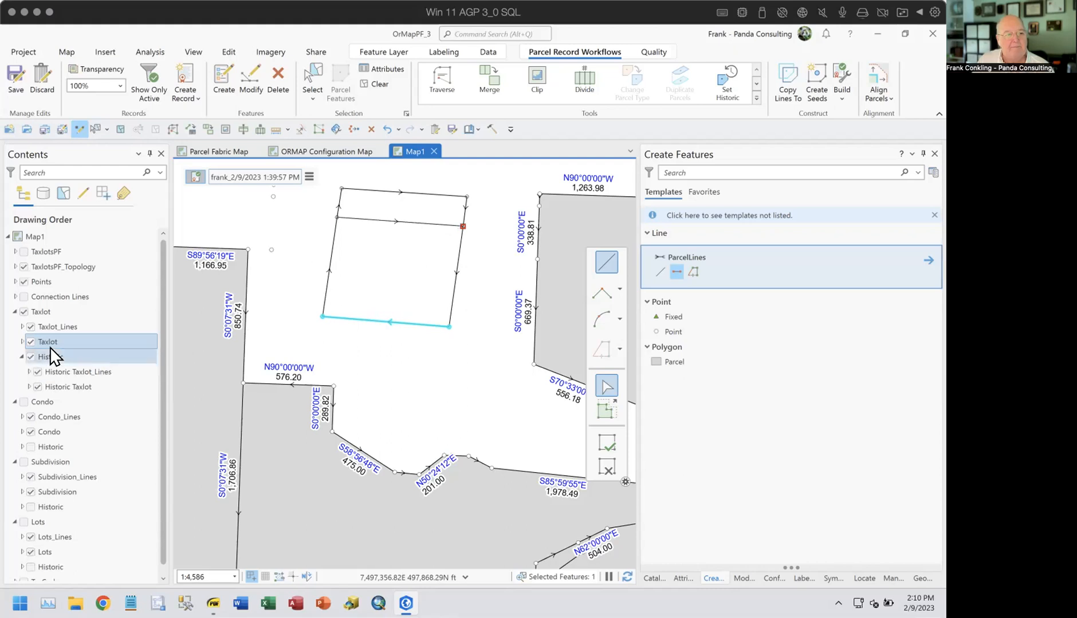
pyautogui.rightClick(48, 327)
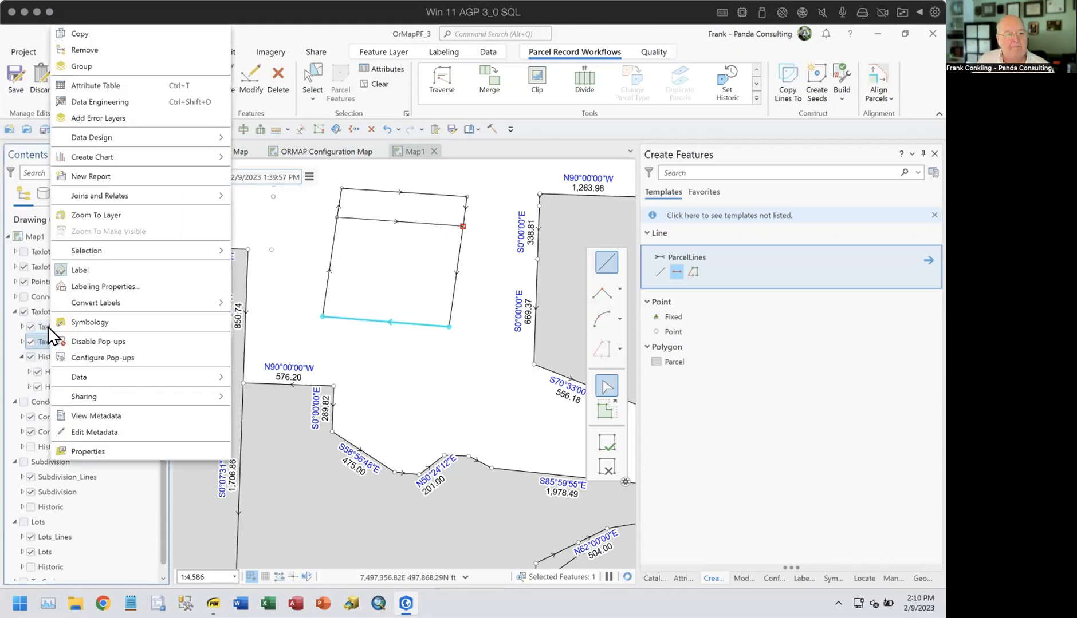
pyautogui.click(74, 271)
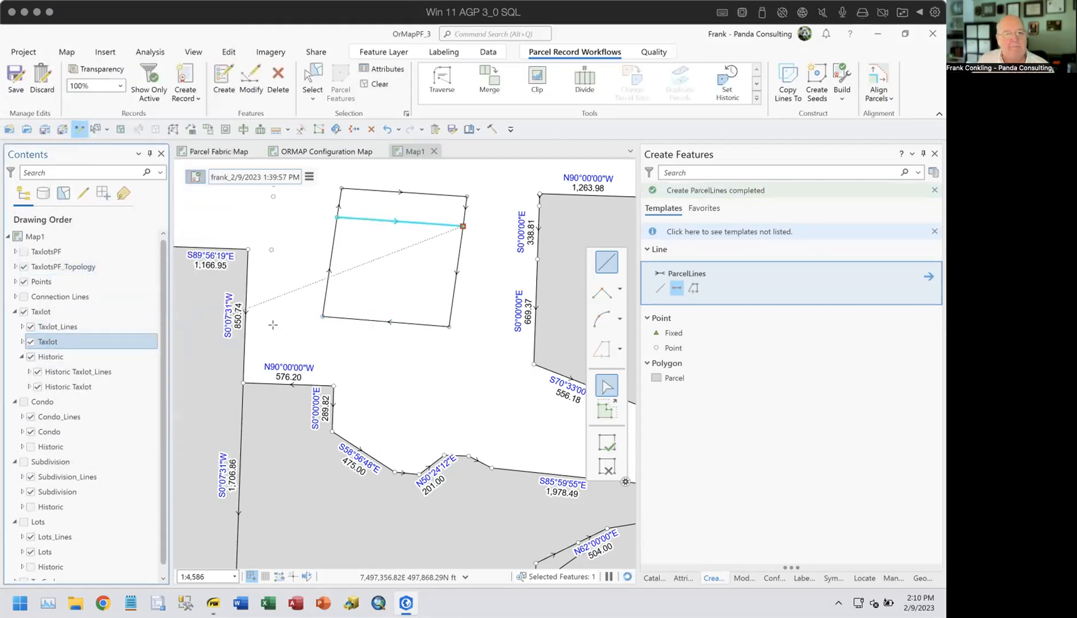
pyautogui.click(606, 469)
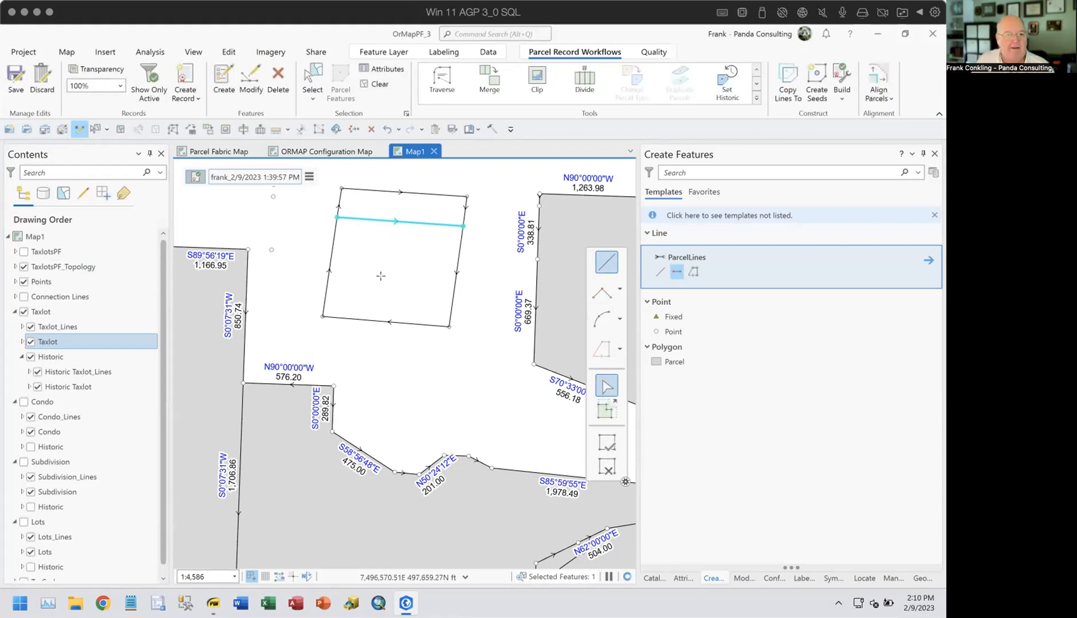
# Step: Create seeds for the closed figures in the active record and turn off the Taxlot_Lines labels
pyautogui.moveTo(380, 274); pyautogui.dragTo(378, 311)
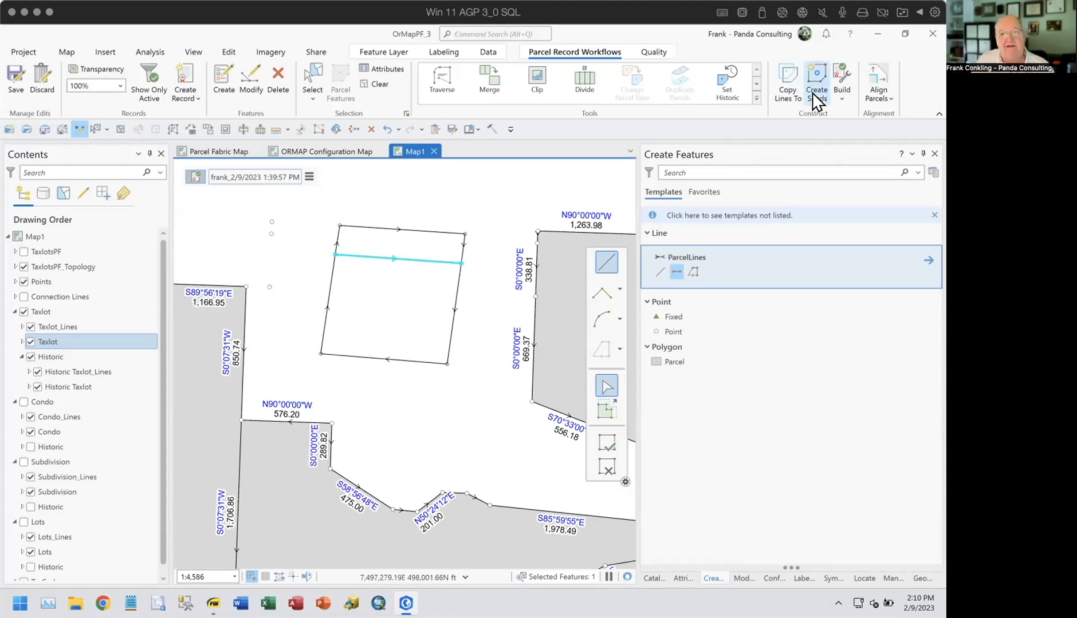
pyautogui.click(815, 75)
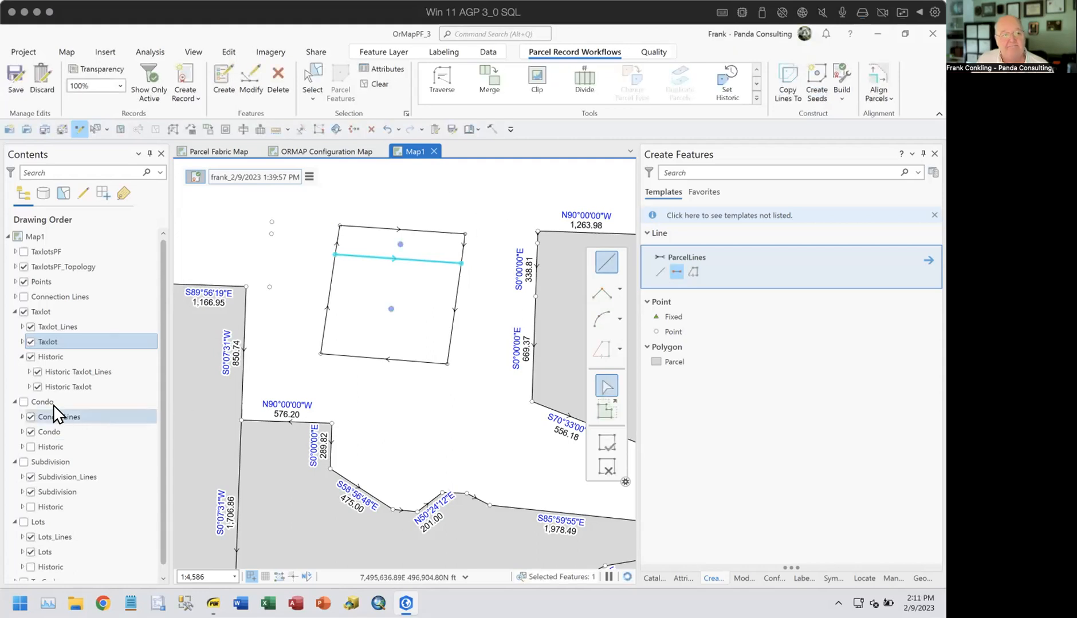
pyautogui.click(56, 326)
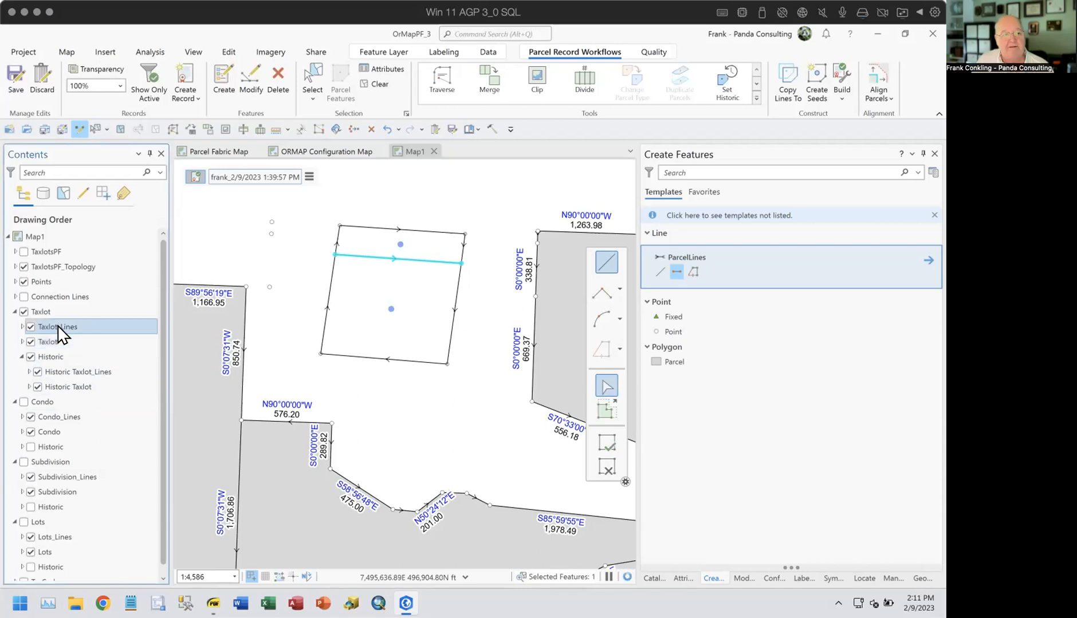
pyautogui.rightClick(58, 330)
pyautogui.click(93, 267)
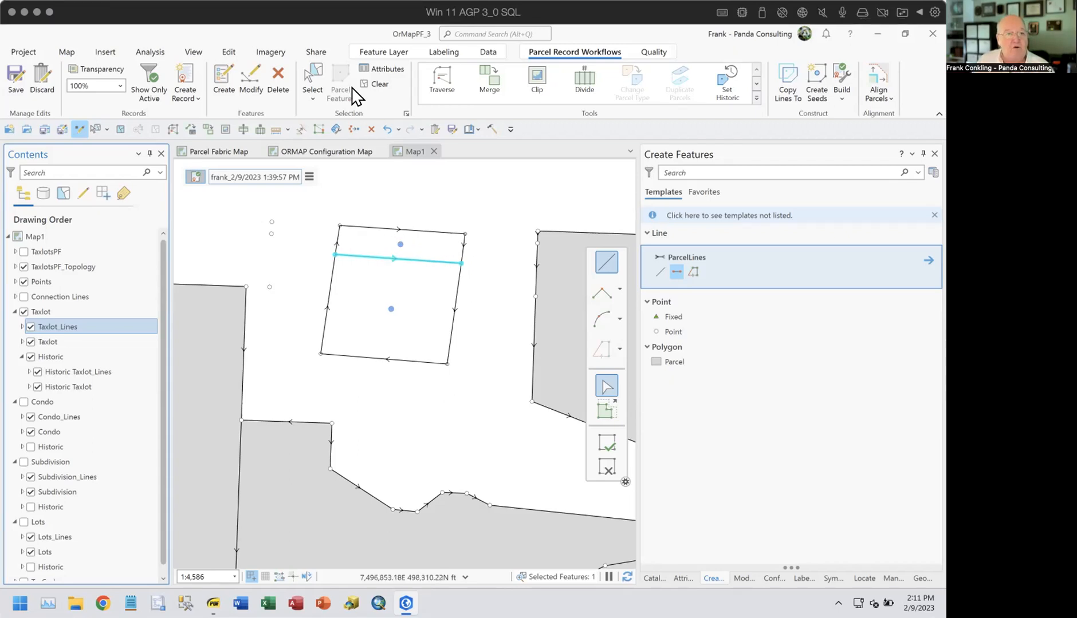
# Step: Delete the seed in the figure's narrow northern part and build the parcel from the remaining seed in the active record
pyautogui.click(312, 81)
pyautogui.click(399, 244)
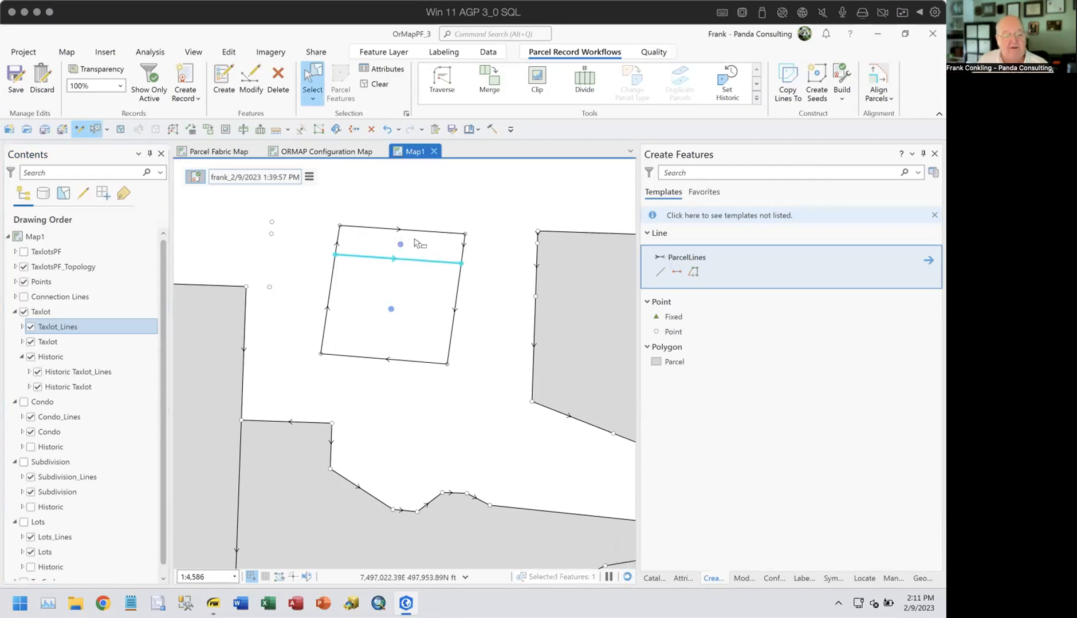
pyautogui.click(417, 308)
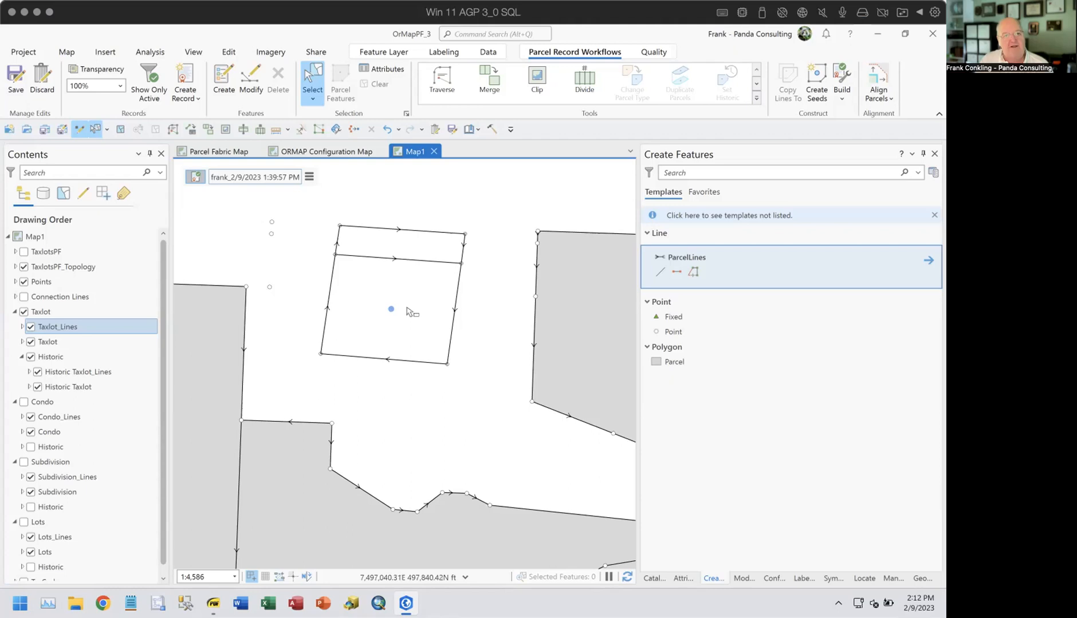
pyautogui.click(839, 77)
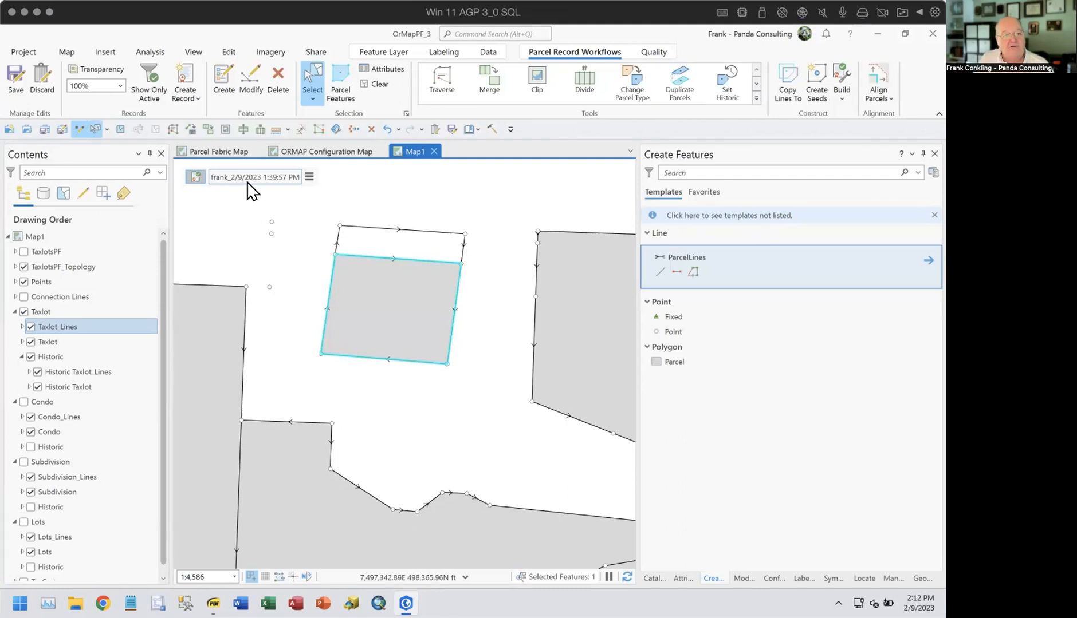
# Step: Select all features that belong to the active record, and clear the selection again
pyautogui.click(309, 177)
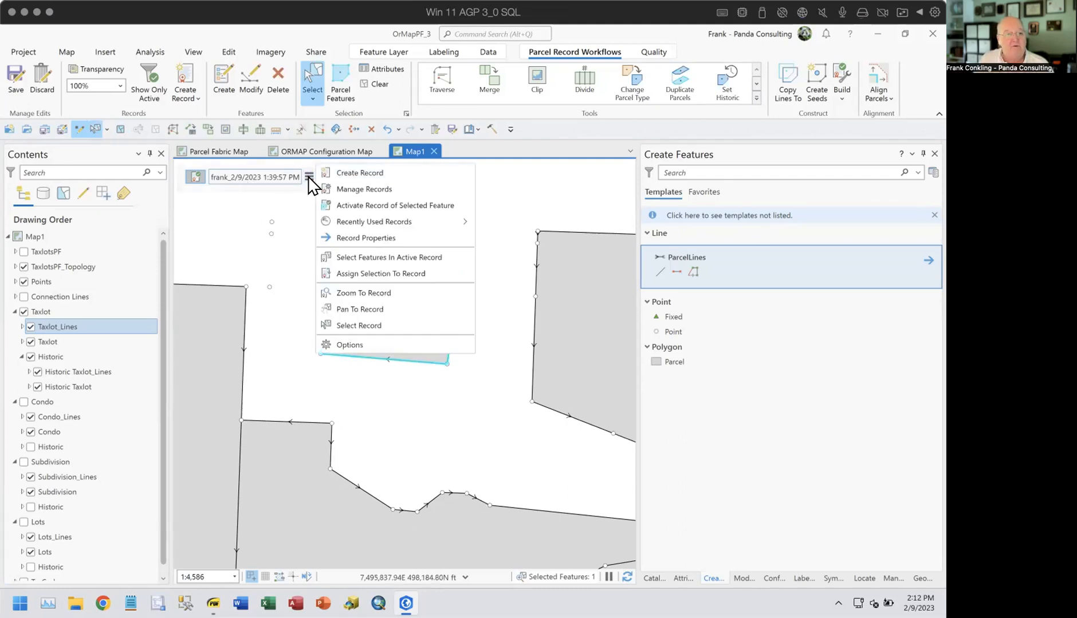
pyautogui.click(389, 256)
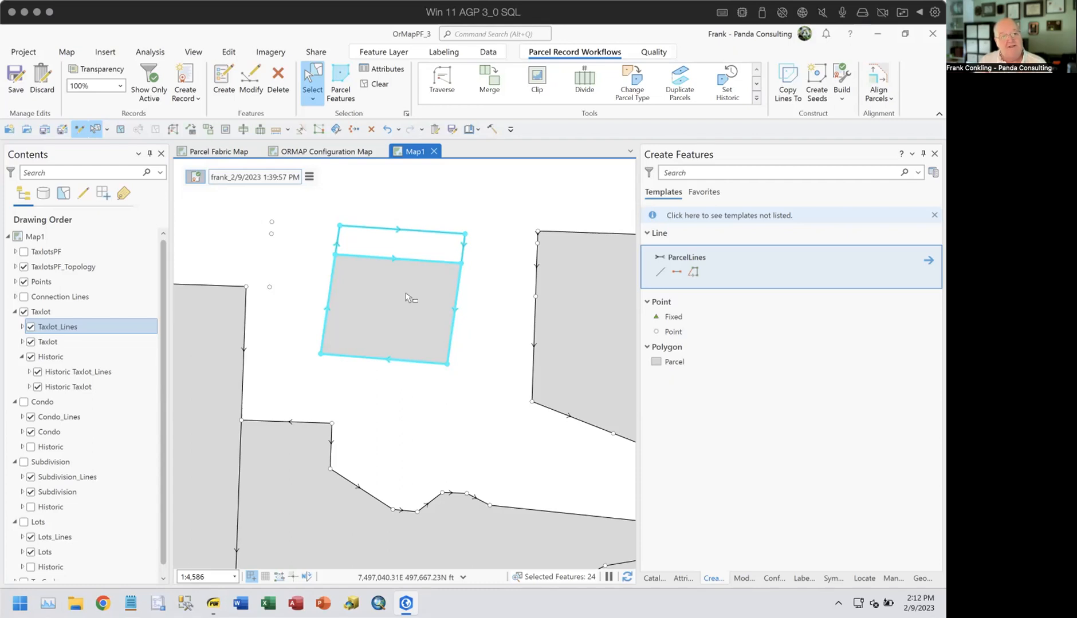
pyautogui.click(378, 85)
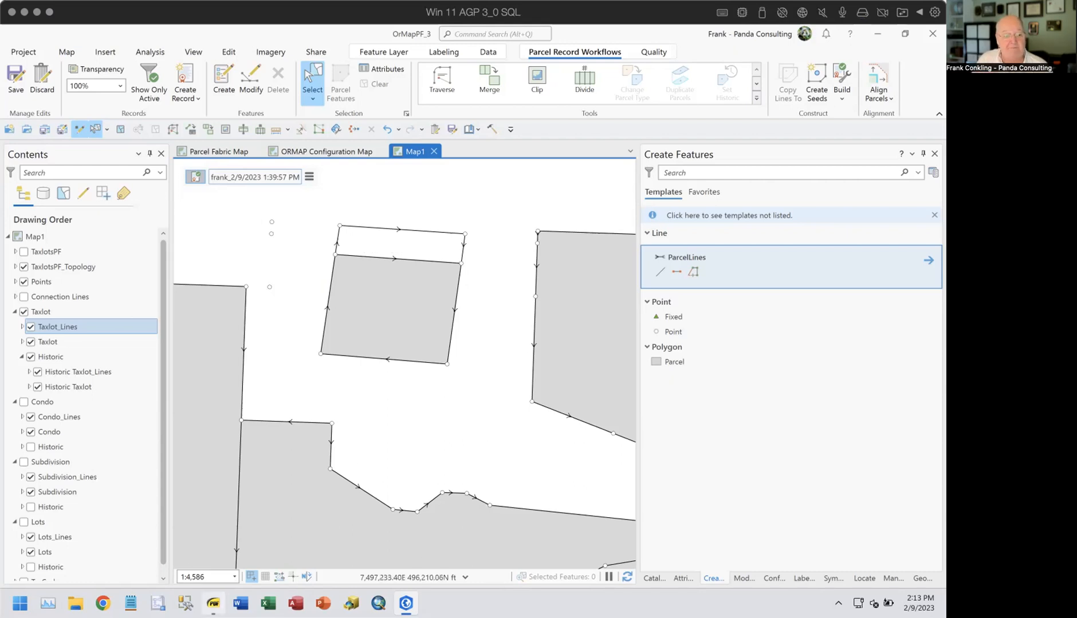
pyautogui.click(213, 603)
pyautogui.click(213, 604)
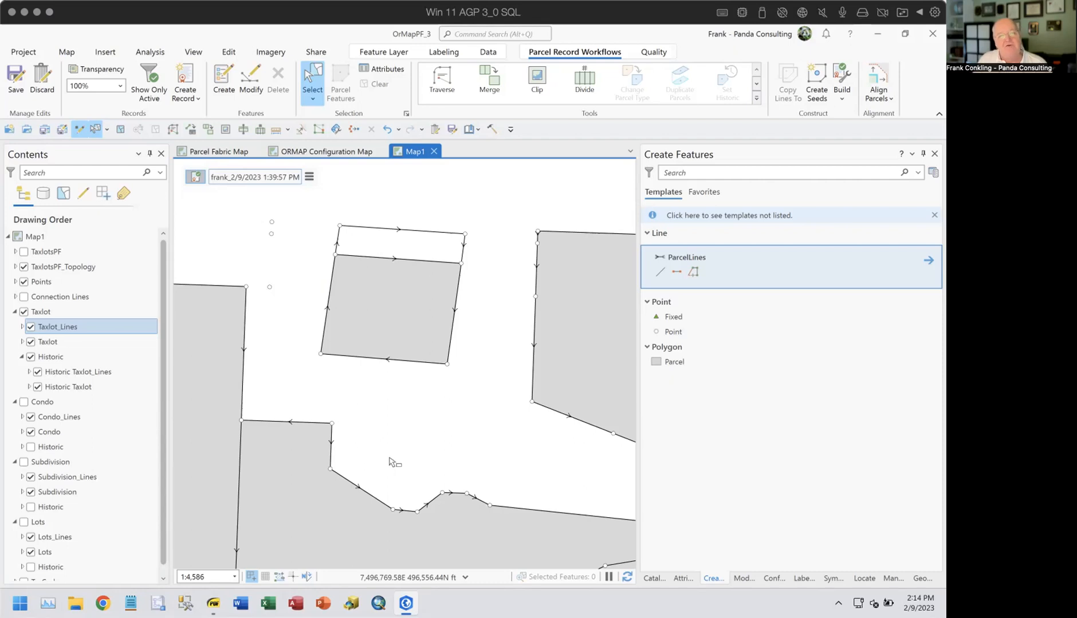
# Step: Turn on the Connection Lines layer and select the three lines bounding the open area north of the new parcel
pyautogui.moveTo(320, 235); pyautogui.dragTo(367, 236)
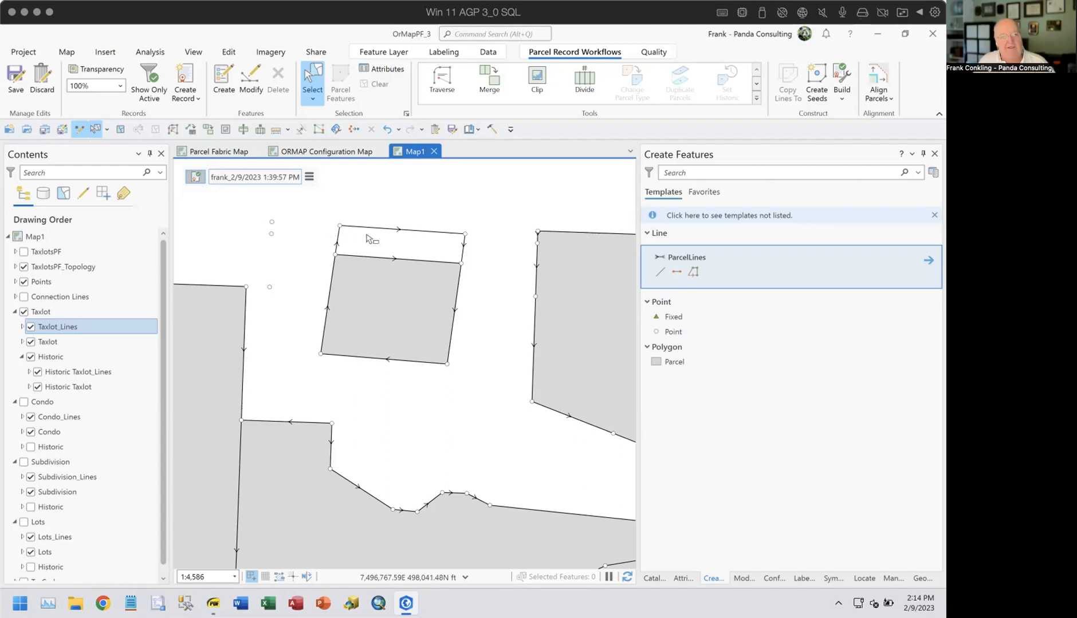
pyautogui.click(351, 229)
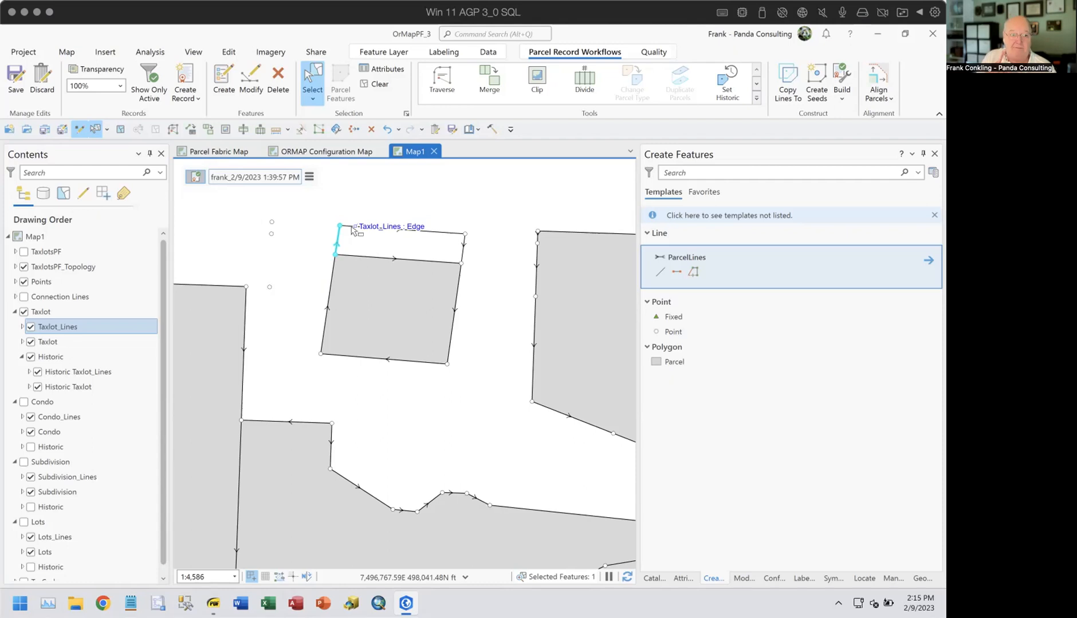
pyautogui.click(24, 297)
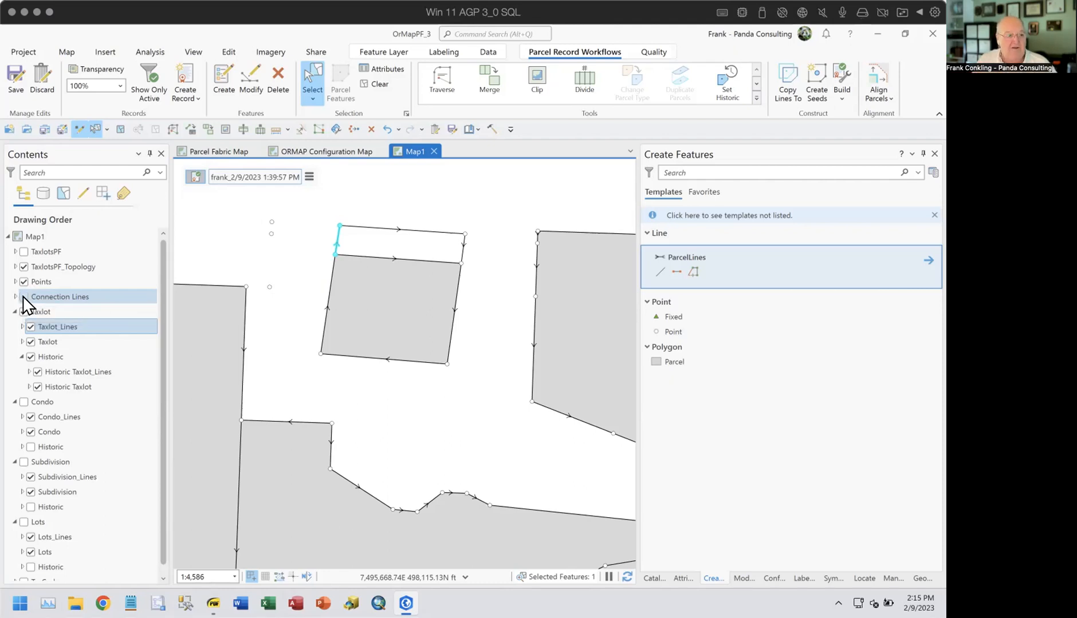
pyautogui.click(40, 331)
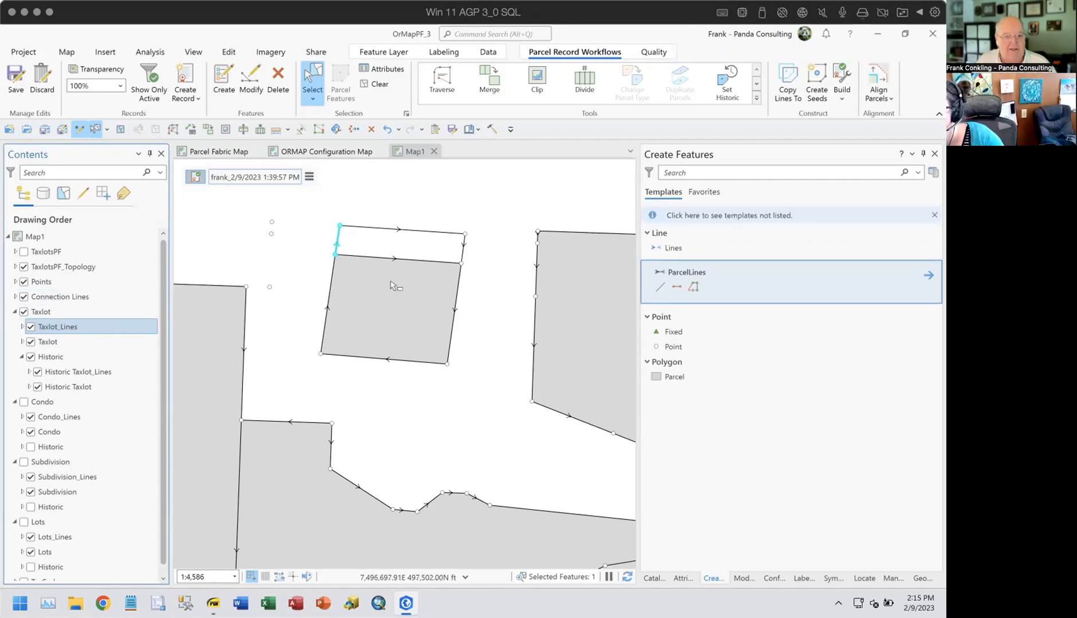
pyautogui.click(463, 246)
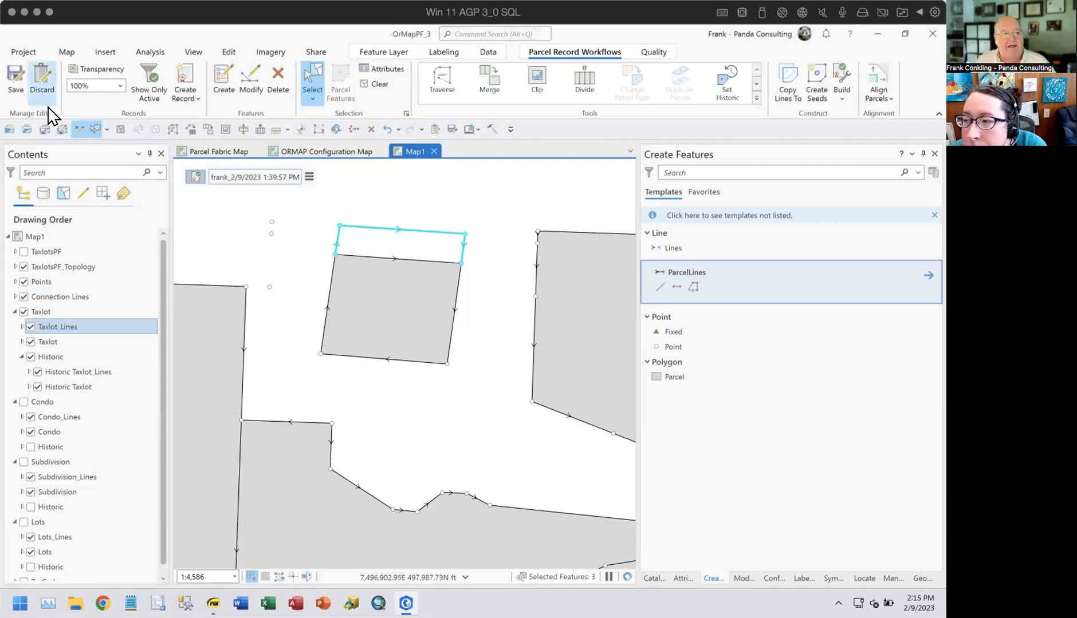
# Step: Cut the three selected lines and use Paste Special to put them into the Connection Lines template Lines
pyautogui.click(220, 54)
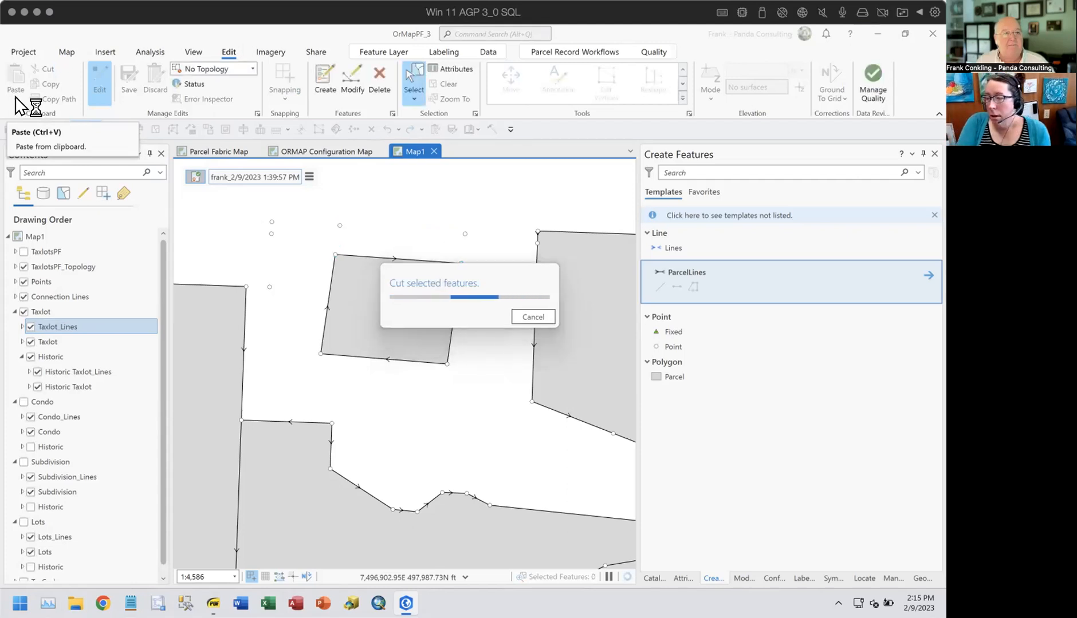
pyautogui.click(16, 100)
pyautogui.click(22, 111)
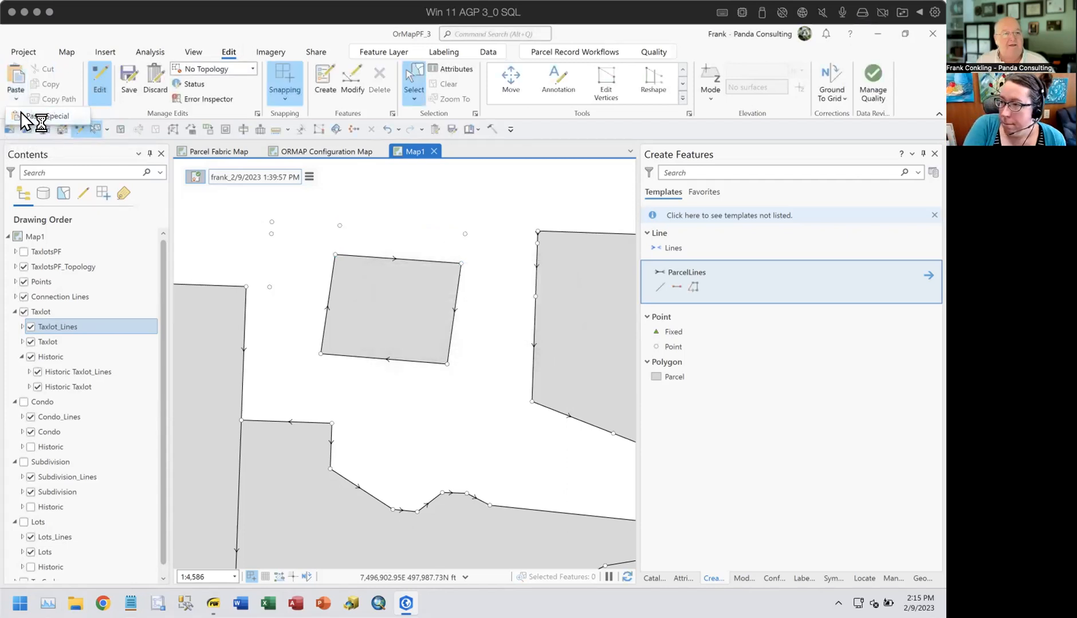
pyautogui.click(465, 300)
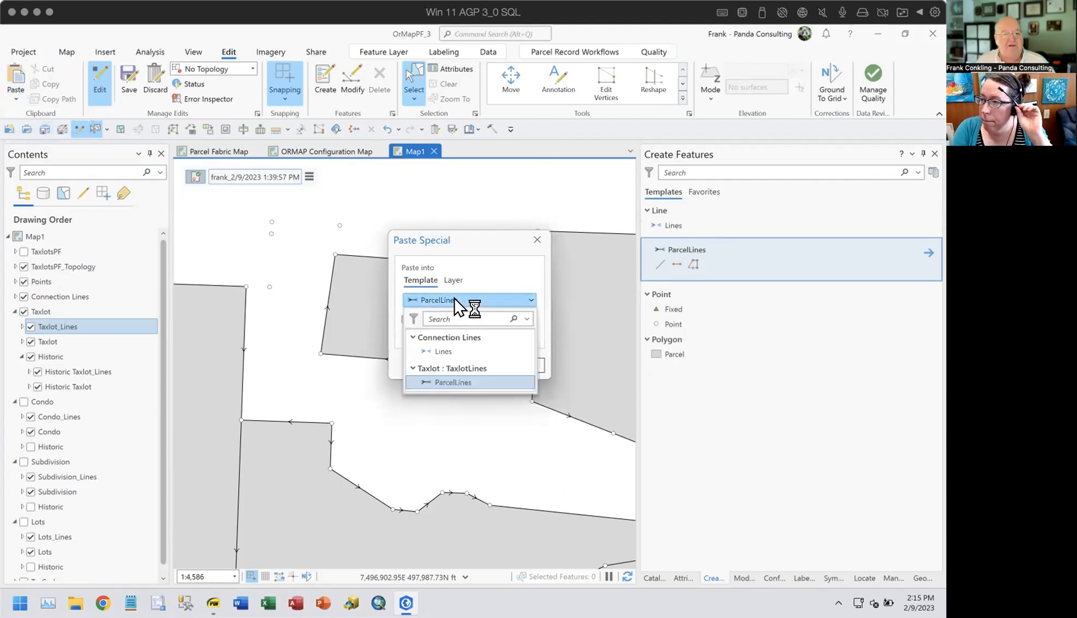
pyautogui.click(453, 354)
pyautogui.click(458, 364)
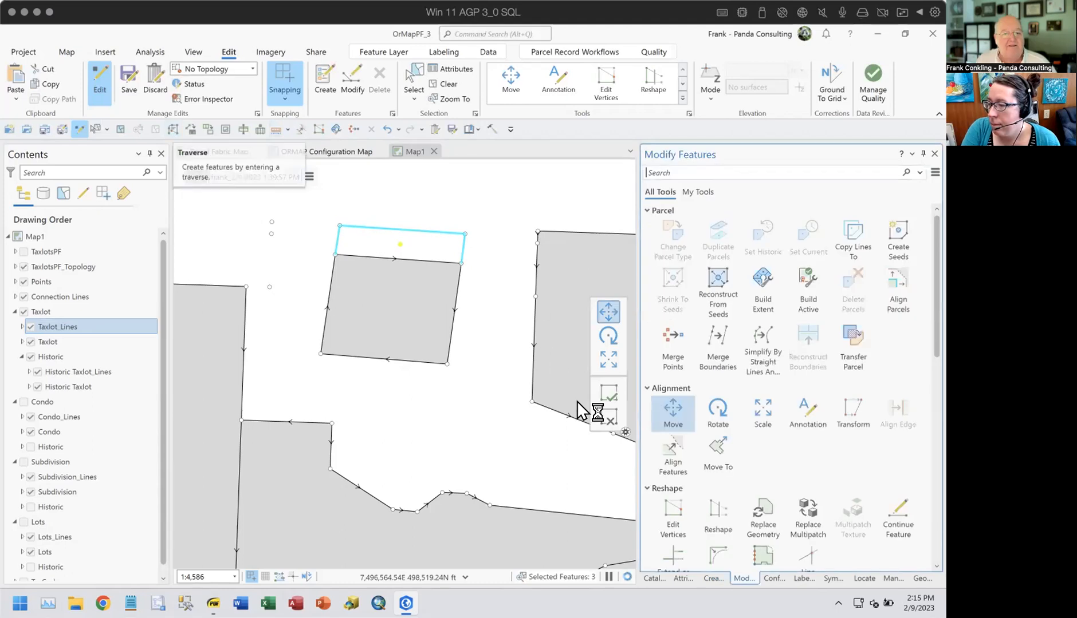
pyautogui.click(444, 84)
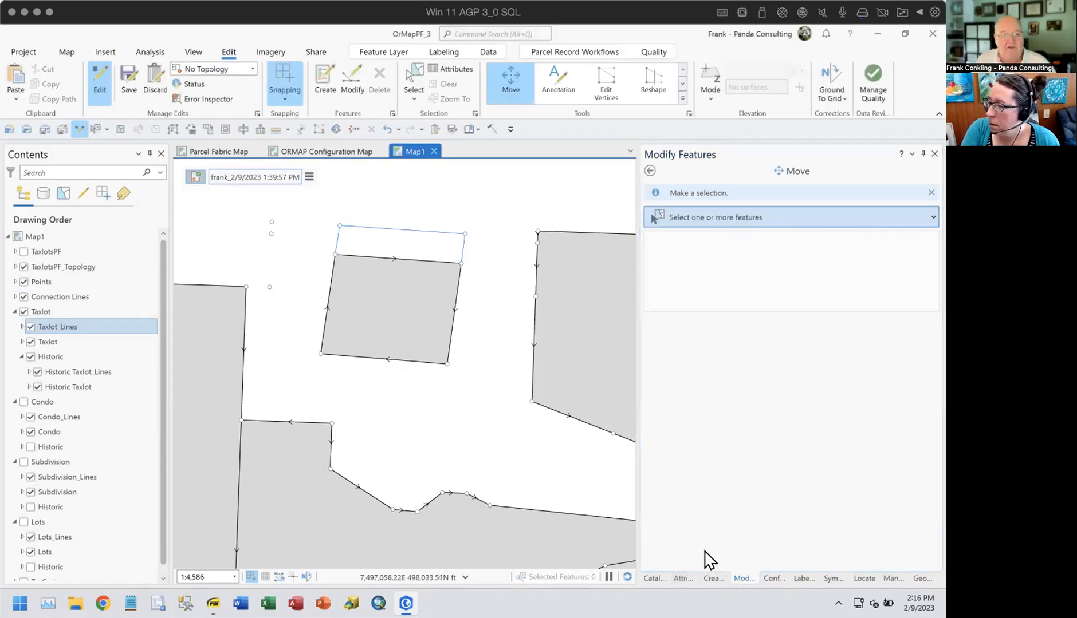
# Step: Examine the attributes of the northern connection line, including its Created By Record value, and clear the selection
pyautogui.click(680, 578)
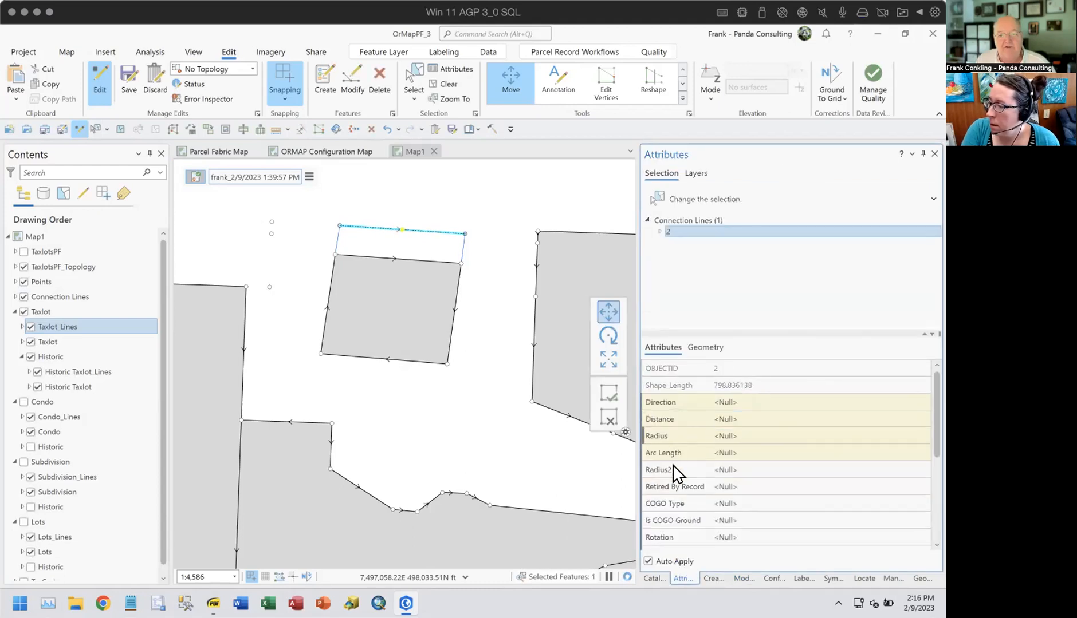
pyautogui.scroll(-2, 678, 513)
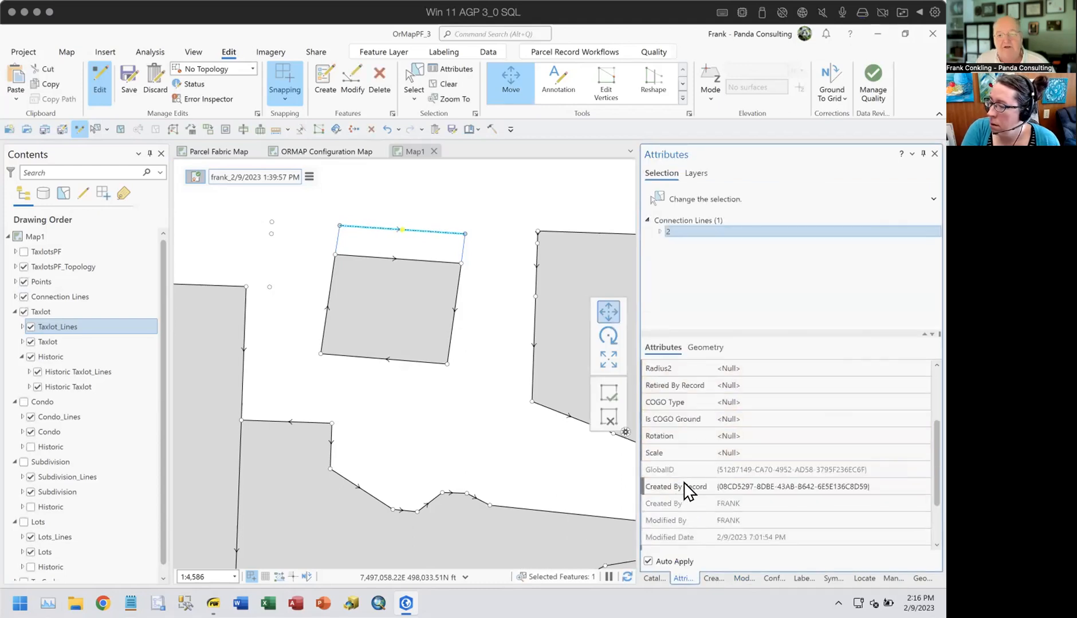
pyautogui.moveTo(687, 492)
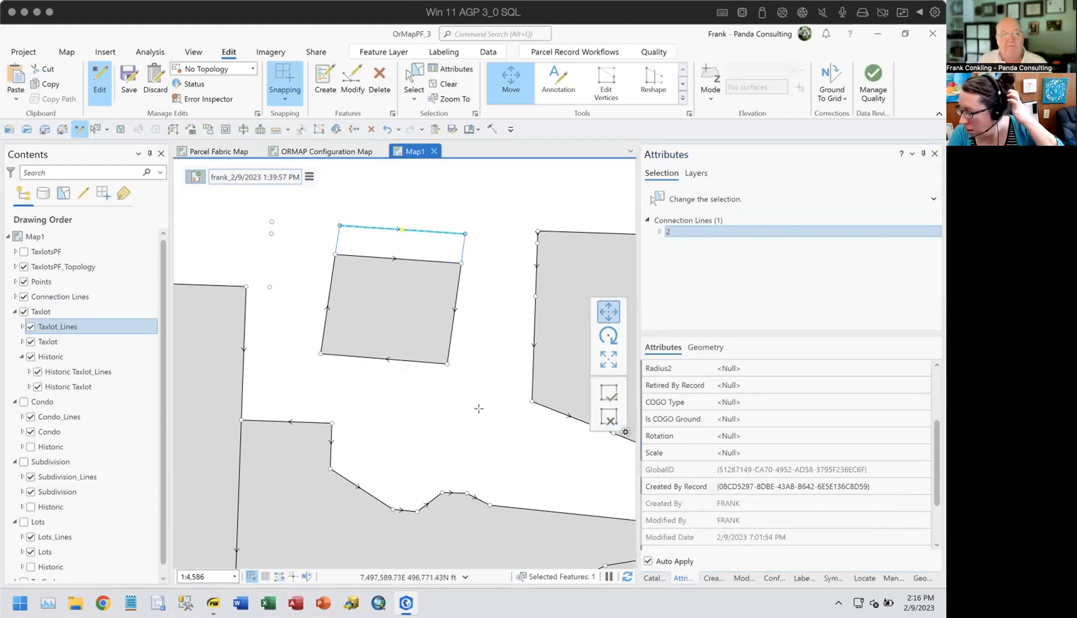
pyautogui.press('c')
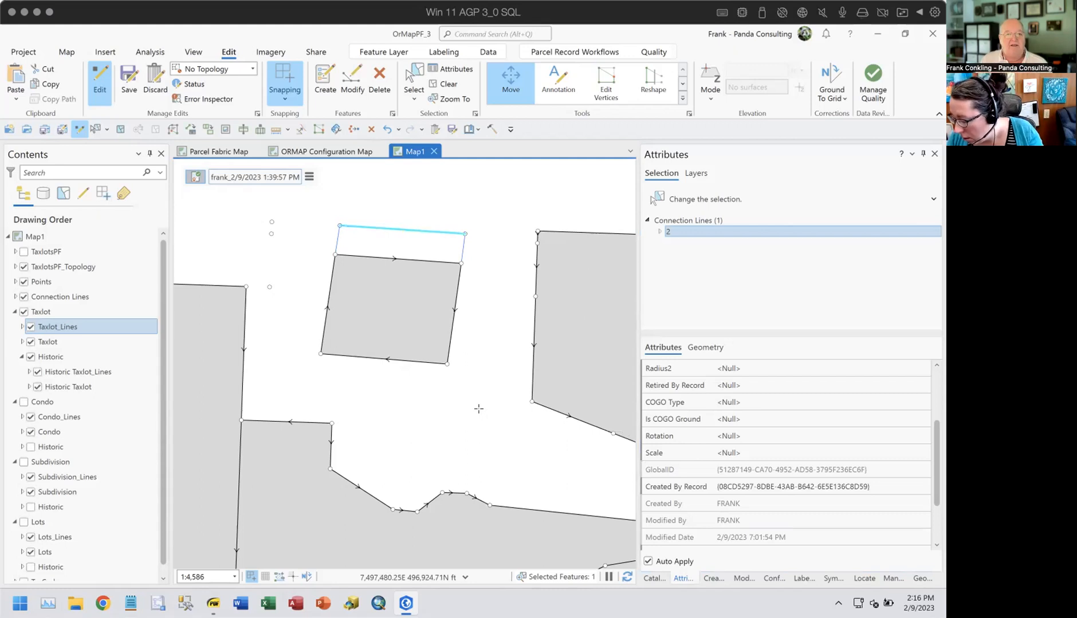
pyautogui.click(494, 228)
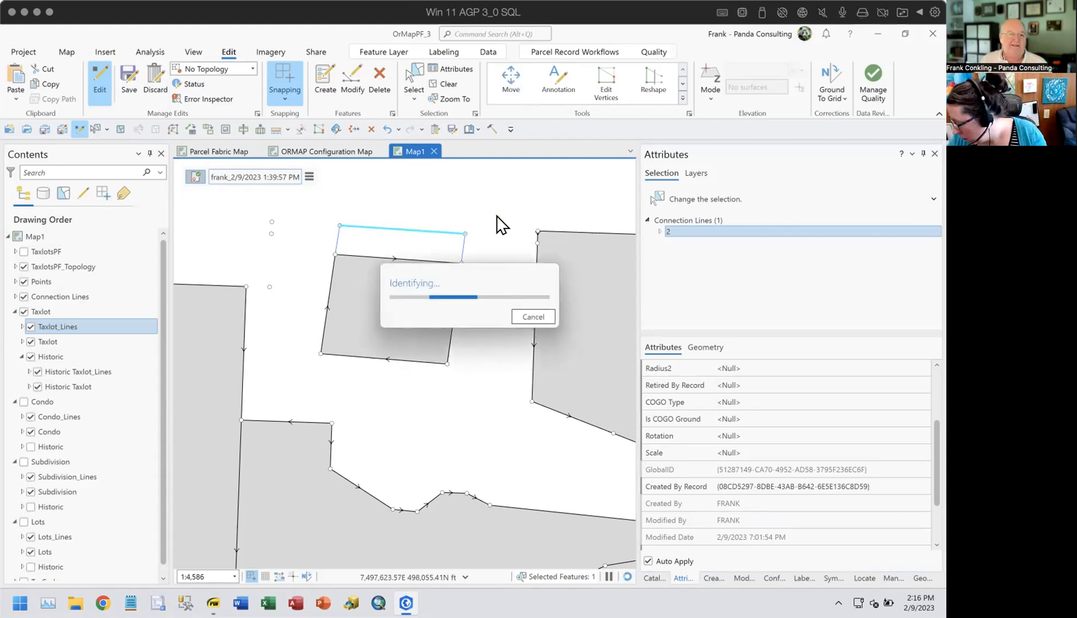
pyautogui.click(442, 84)
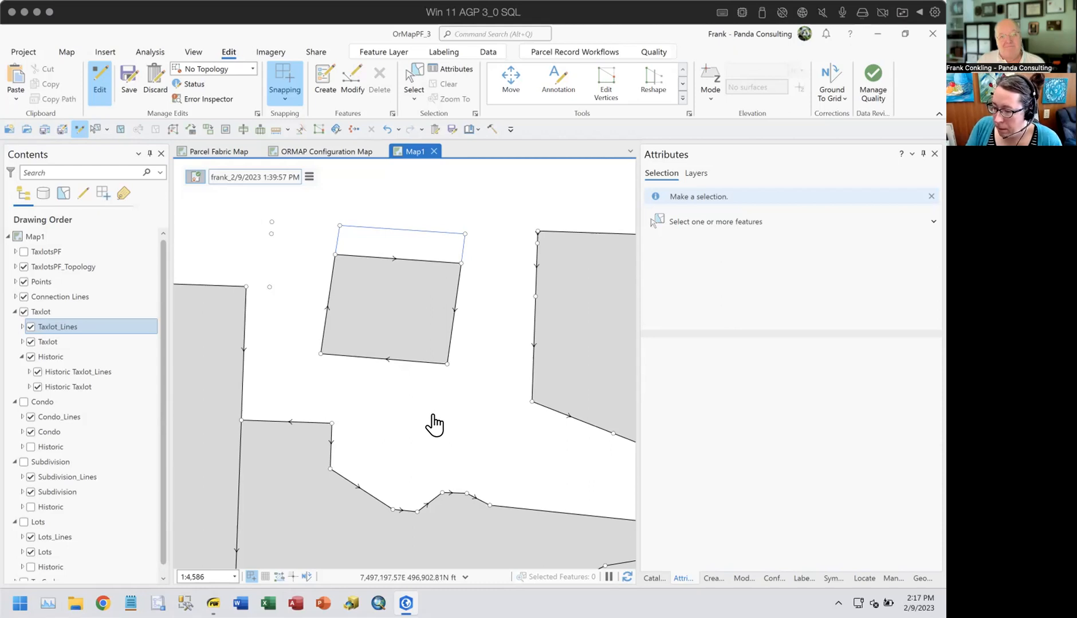
# Step: Turn on the Lots layer group for the area of adjoining taxlots southeast of the new parcel
pyautogui.scroll(-2, 434, 423)
pyautogui.moveTo(461, 450); pyautogui.dragTo(367, 345)
pyautogui.moveTo(544, 447); pyautogui.dragTo(447, 332)
pyautogui.moveTo(418, 428); pyautogui.dragTo(375, 404)
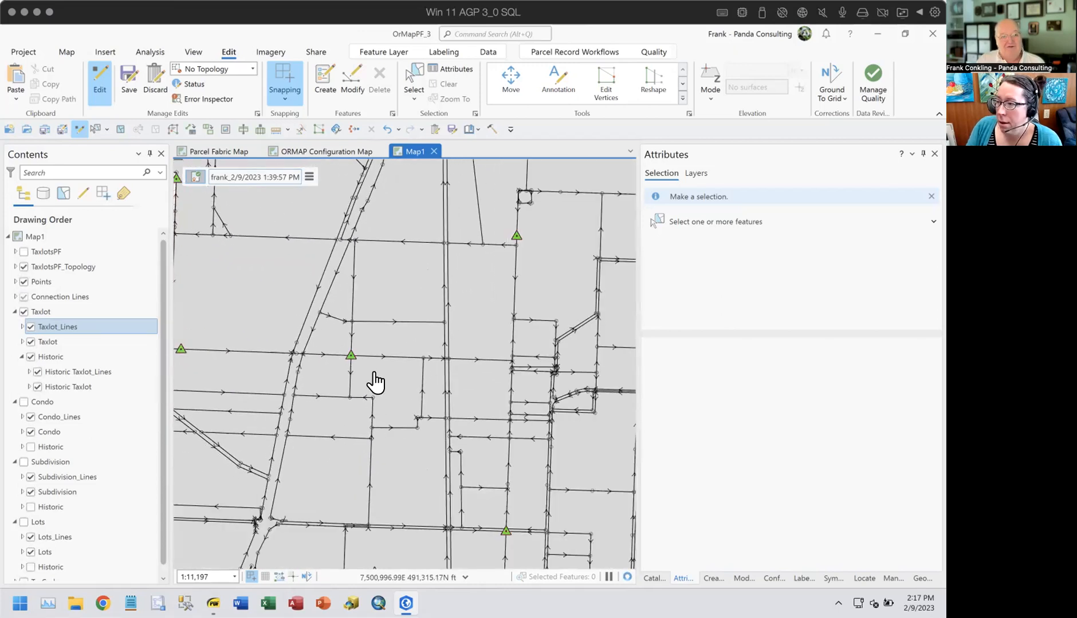
pyautogui.scroll(3, 373, 379)
pyautogui.scroll(2, 373, 379)
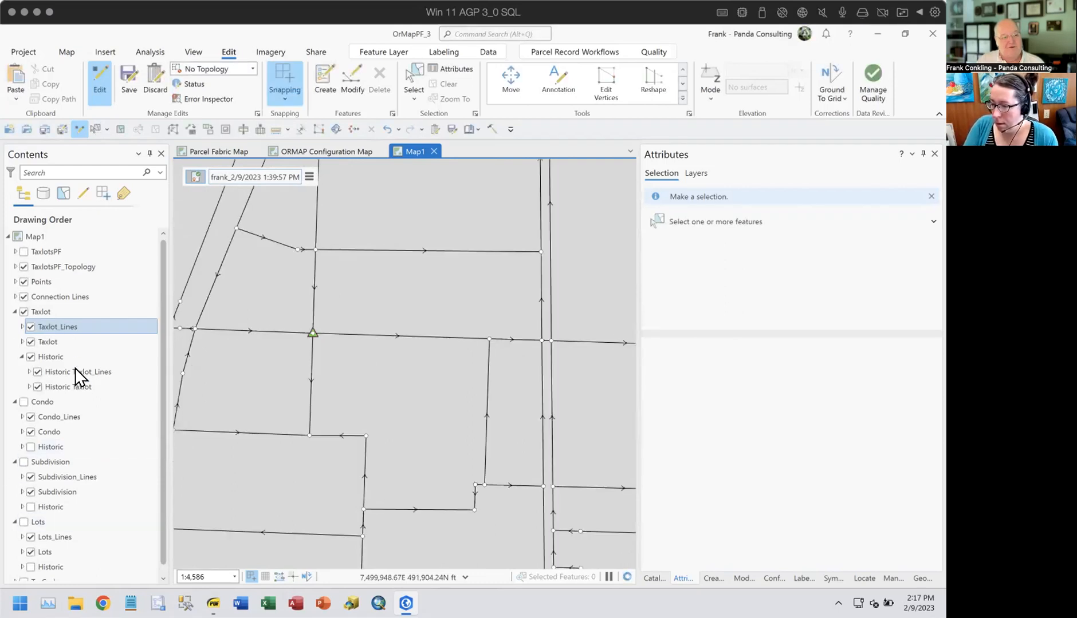
pyautogui.click(25, 523)
pyautogui.scroll(2, 416, 296)
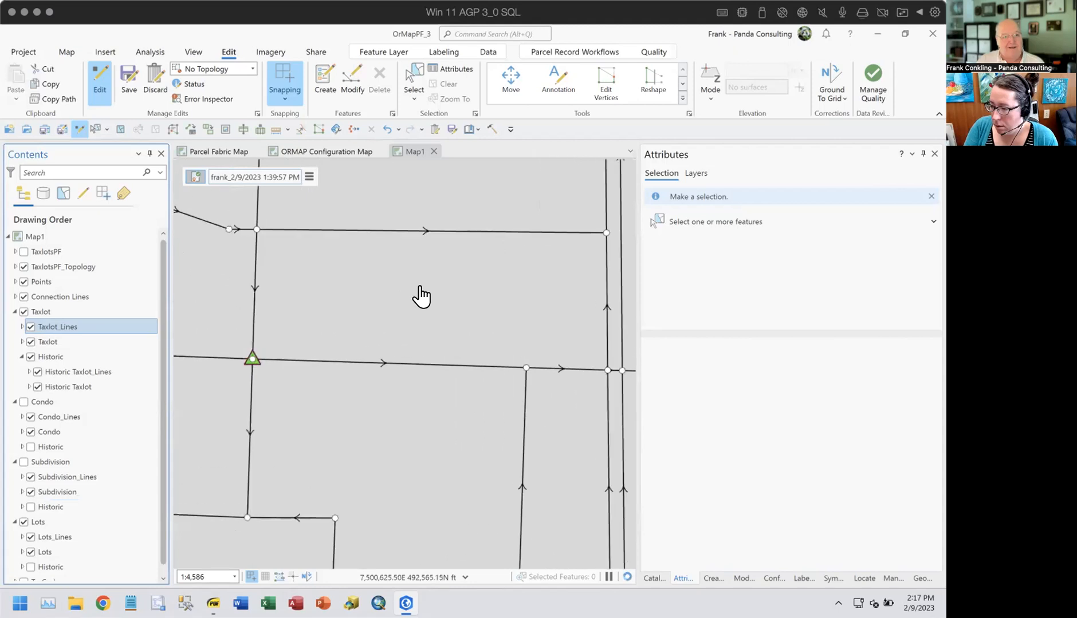
pyautogui.scroll(-2, 418, 297)
pyautogui.scroll(2, 484, 367)
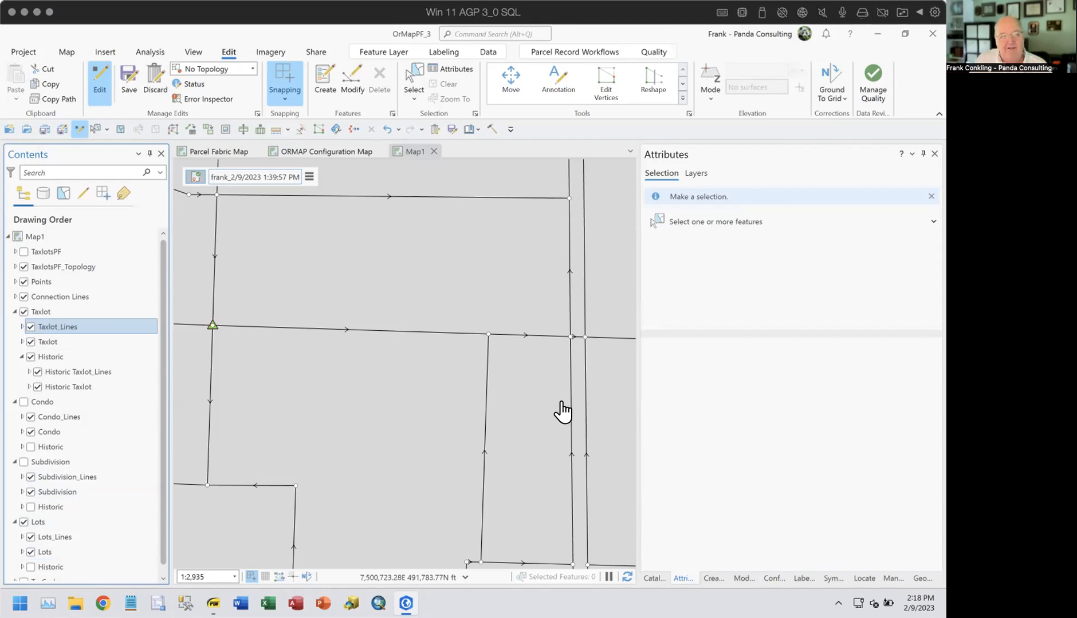
# Step: Create a new active parcel record, keeping its default name and leaving the other attributes empty
pyautogui.click(308, 177)
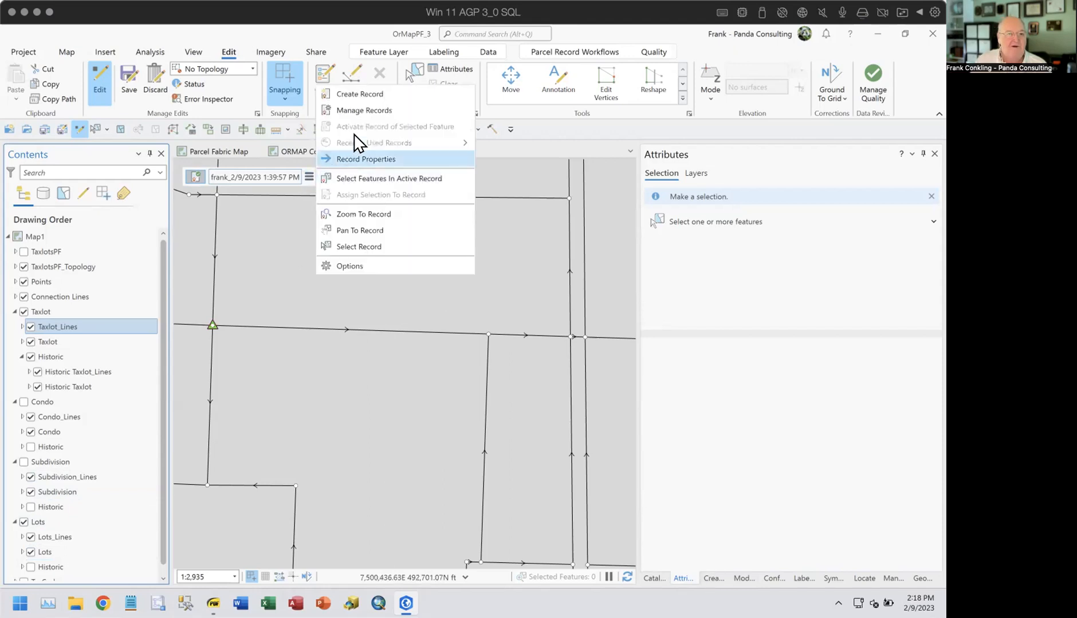
pyautogui.click(367, 94)
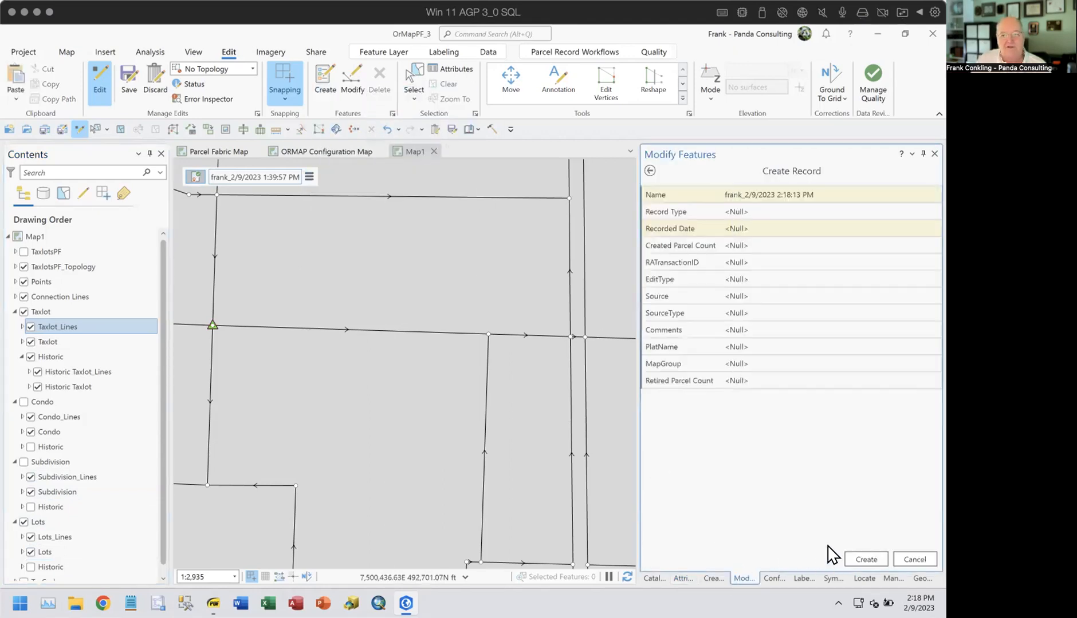
pyautogui.click(868, 559)
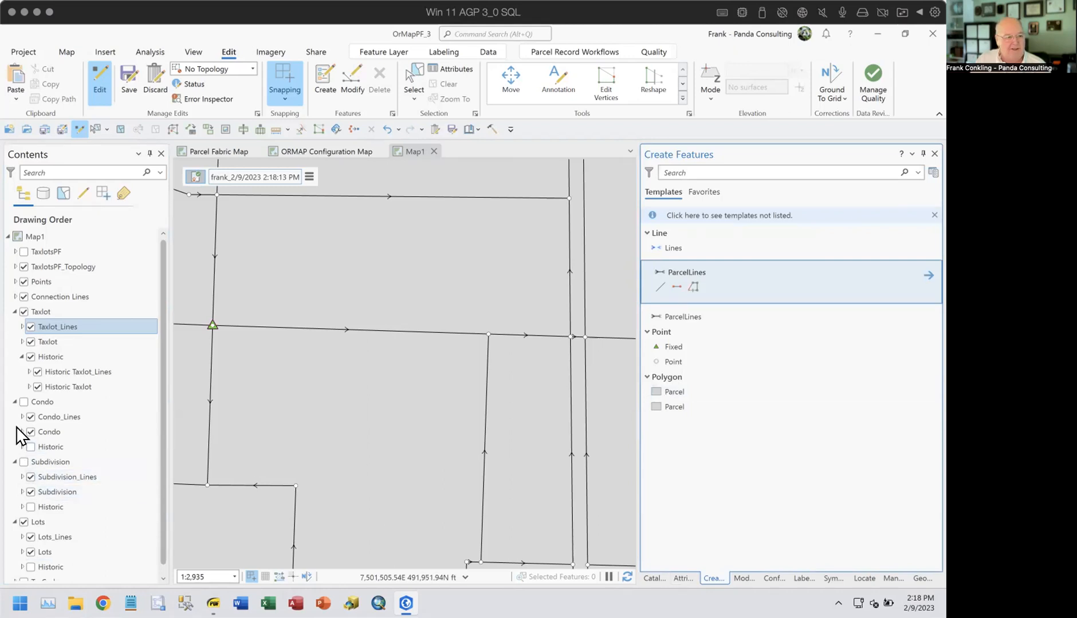
# Step: Rename the Parcel symbol class of the Lots polygon layer as Lots
pyautogui.click(48, 551)
pyautogui.click(22, 552)
pyautogui.click(49, 564)
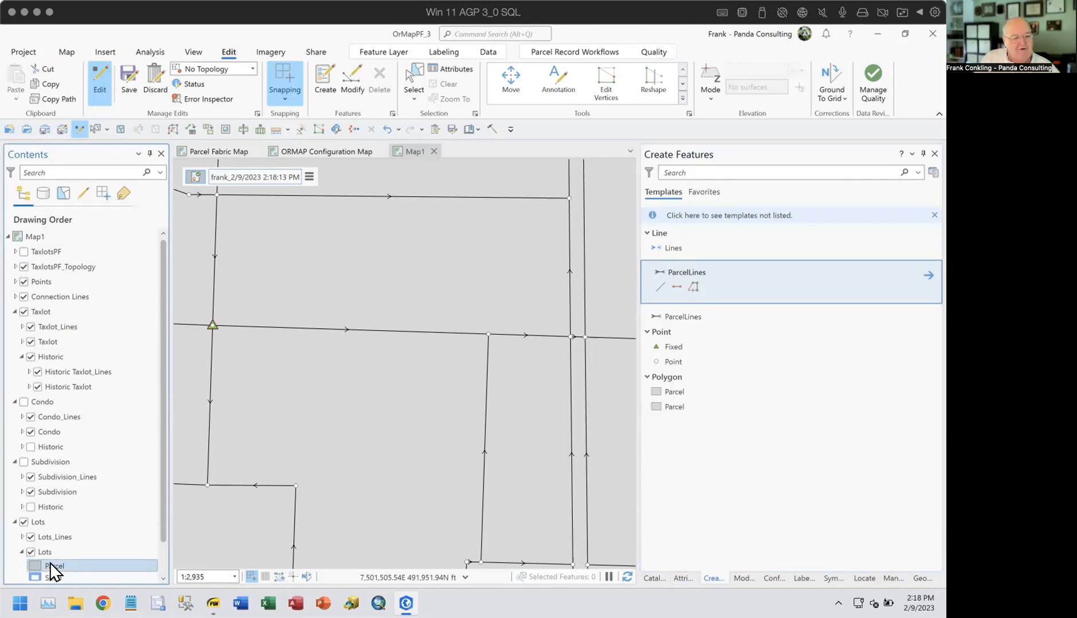
pyautogui.click(51, 564)
pyautogui.write('Lots')
pyautogui.press('Return')
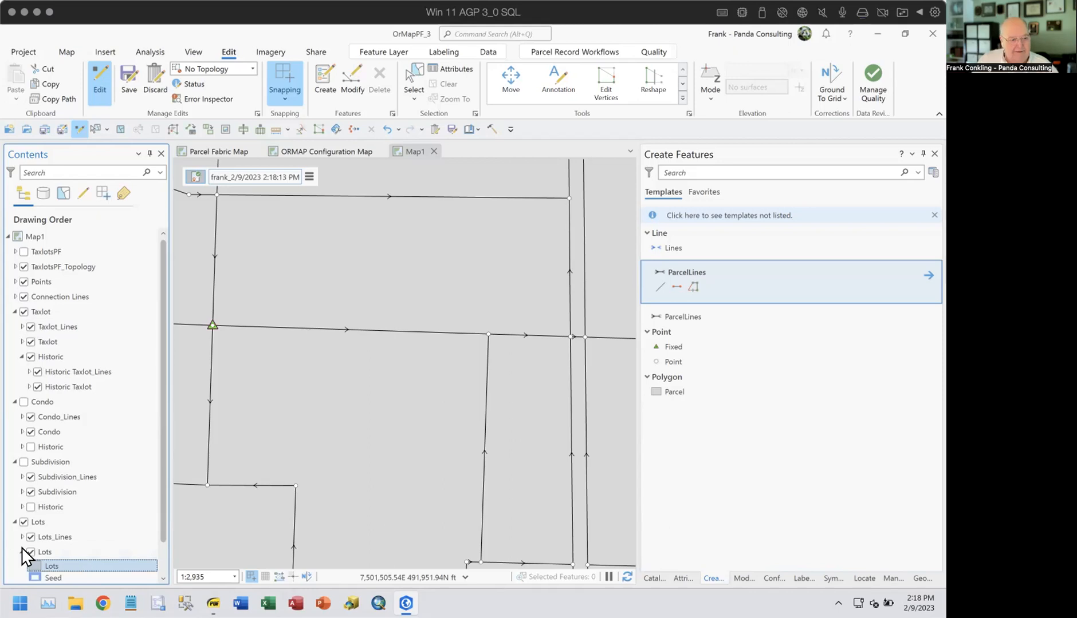
# Step: Rename the COGO symbol class of the Lots_Lines layer as Lot Lines
pyautogui.click(22, 537)
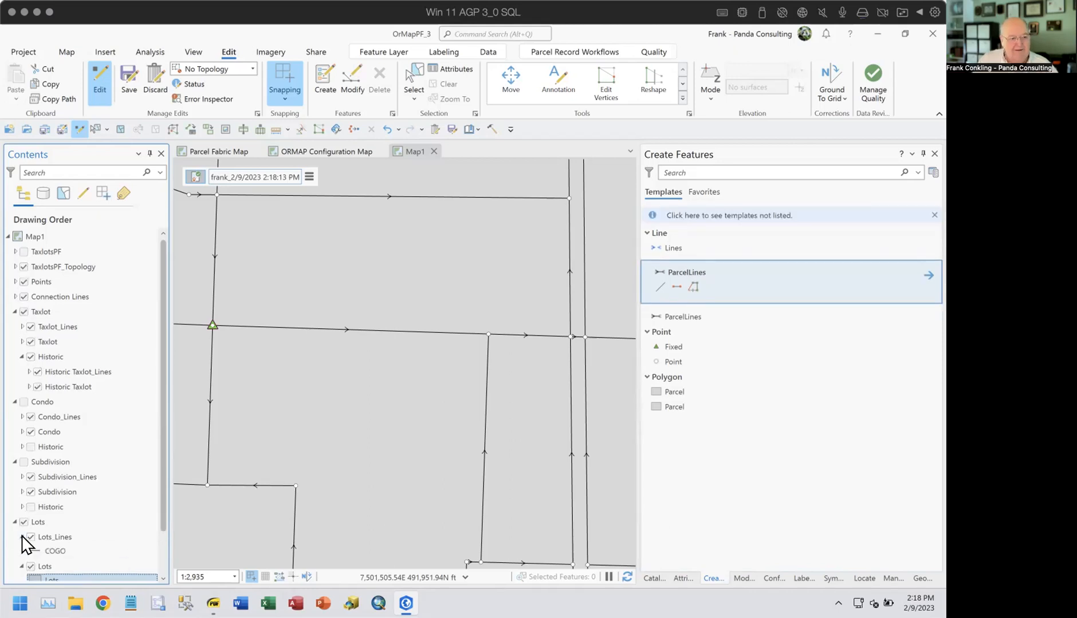
pyautogui.click(49, 551)
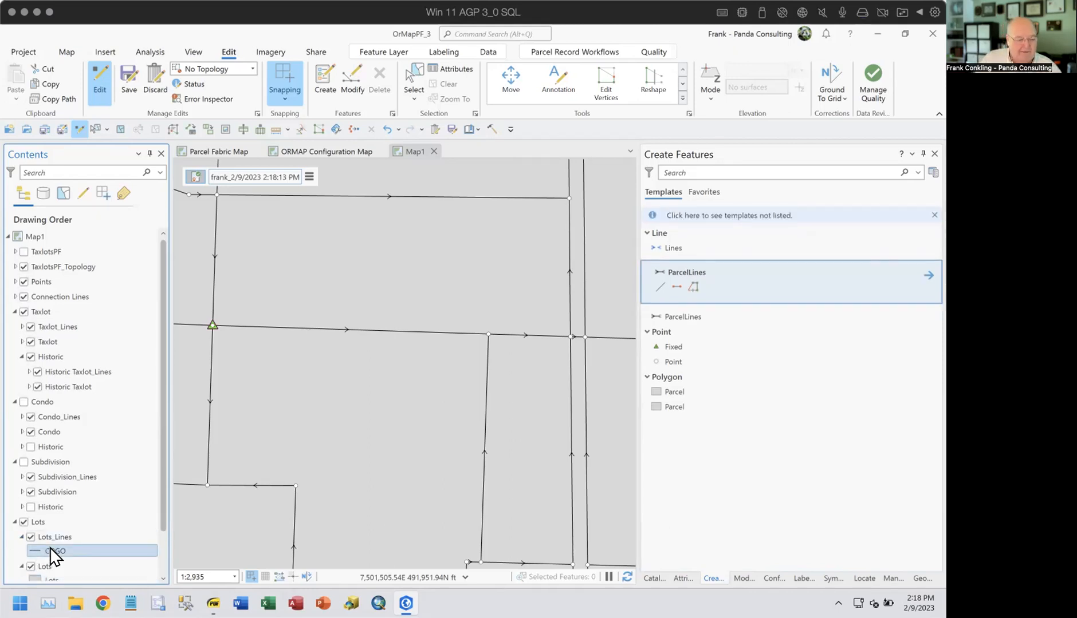
pyautogui.click(51, 551)
pyautogui.write('Lot Lines')
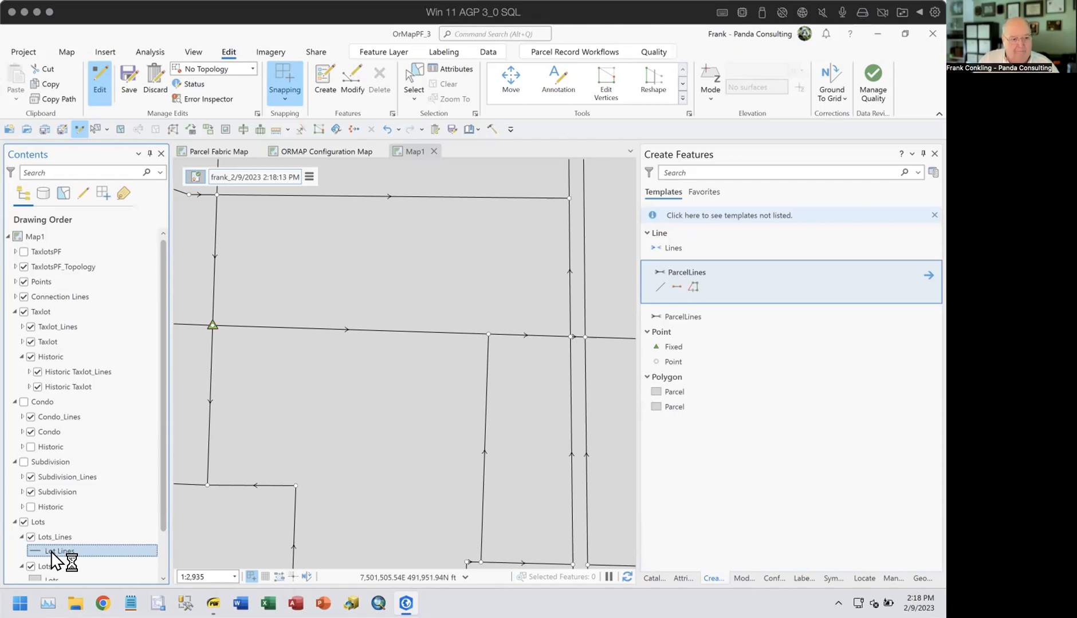
# Step: Collapse the Lots_Lines and Lots legends, and replace the Lots_Lines editing template with one generated for the layer
pyautogui.click(22, 538)
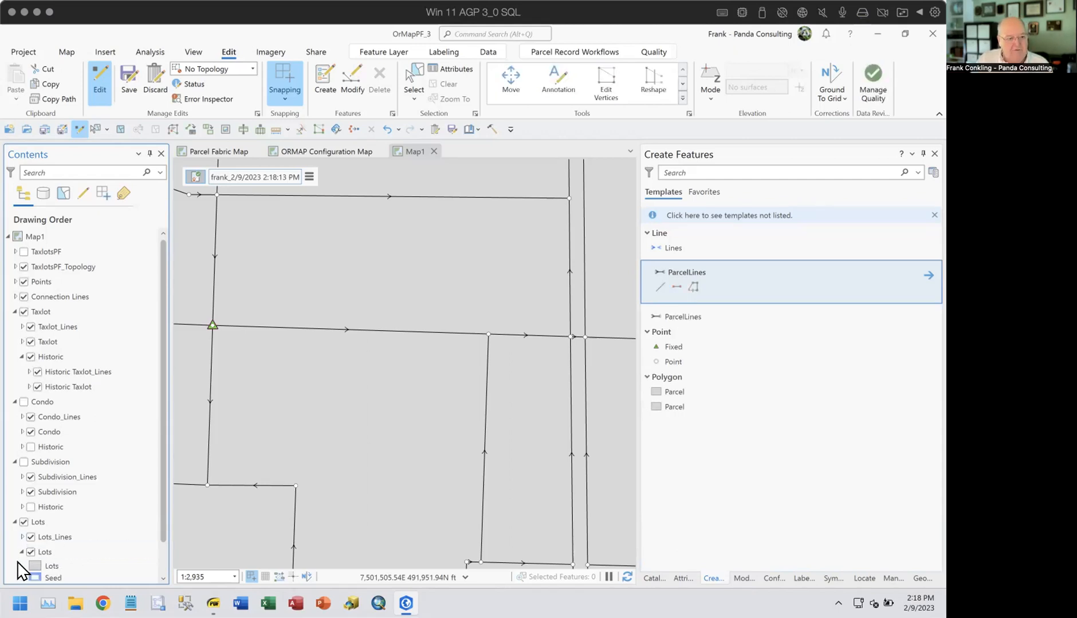
pyautogui.click(22, 552)
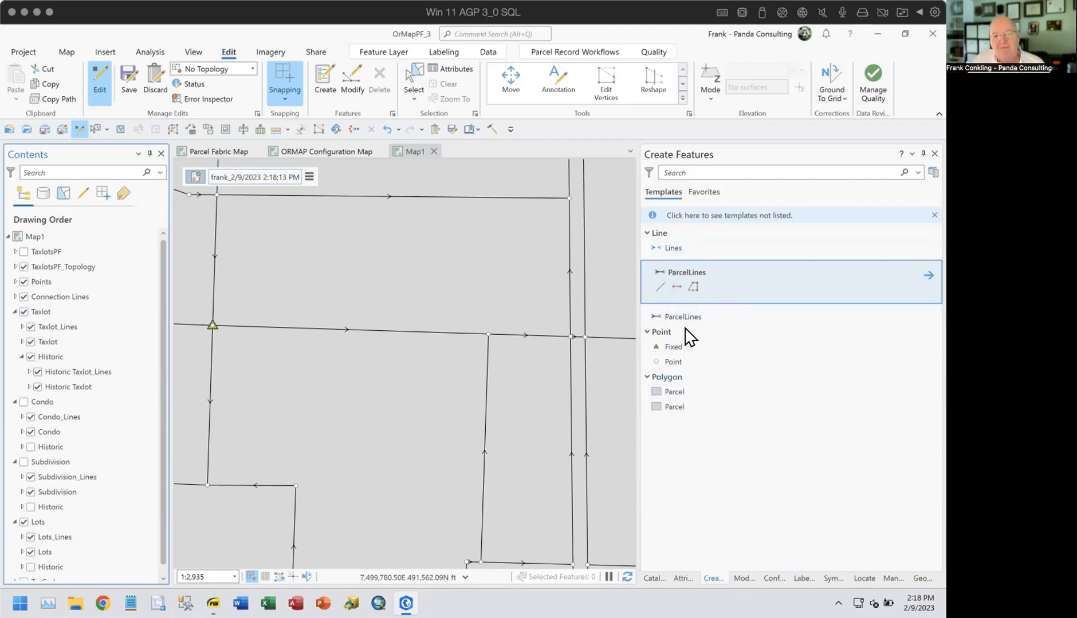
pyautogui.click(932, 173)
pyautogui.scroll(-5, 795, 257)
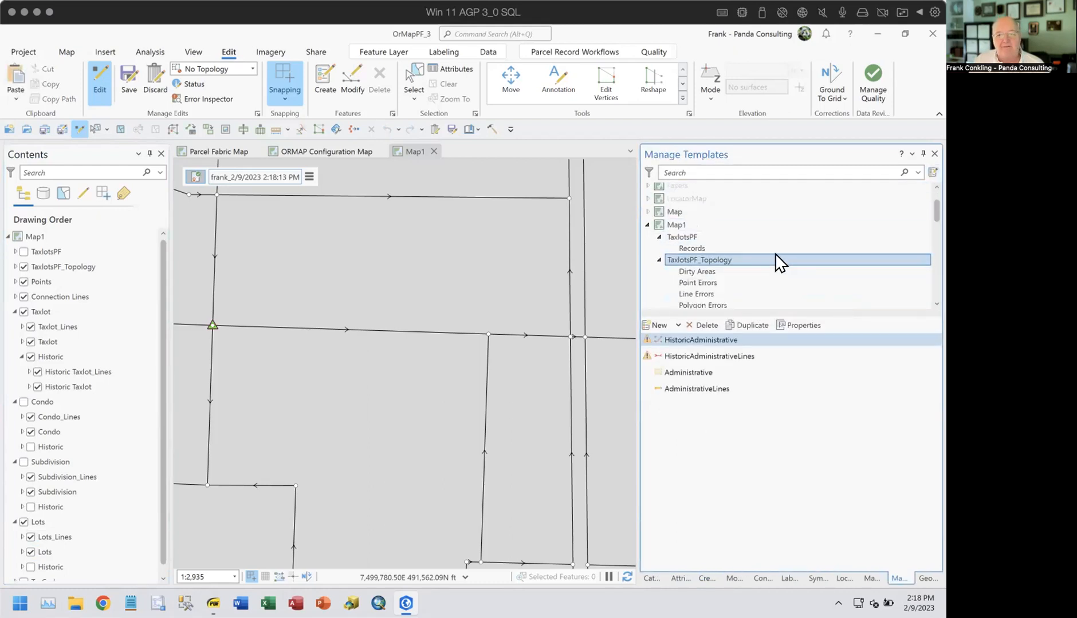
pyautogui.scroll(-3, 777, 260)
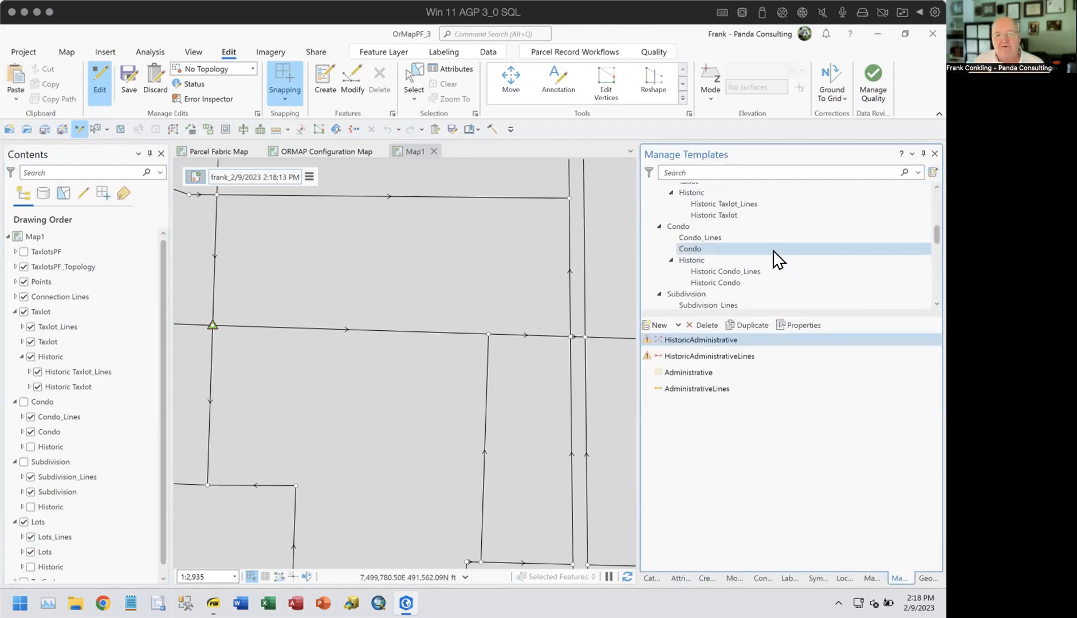
pyautogui.scroll(-3, 778, 259)
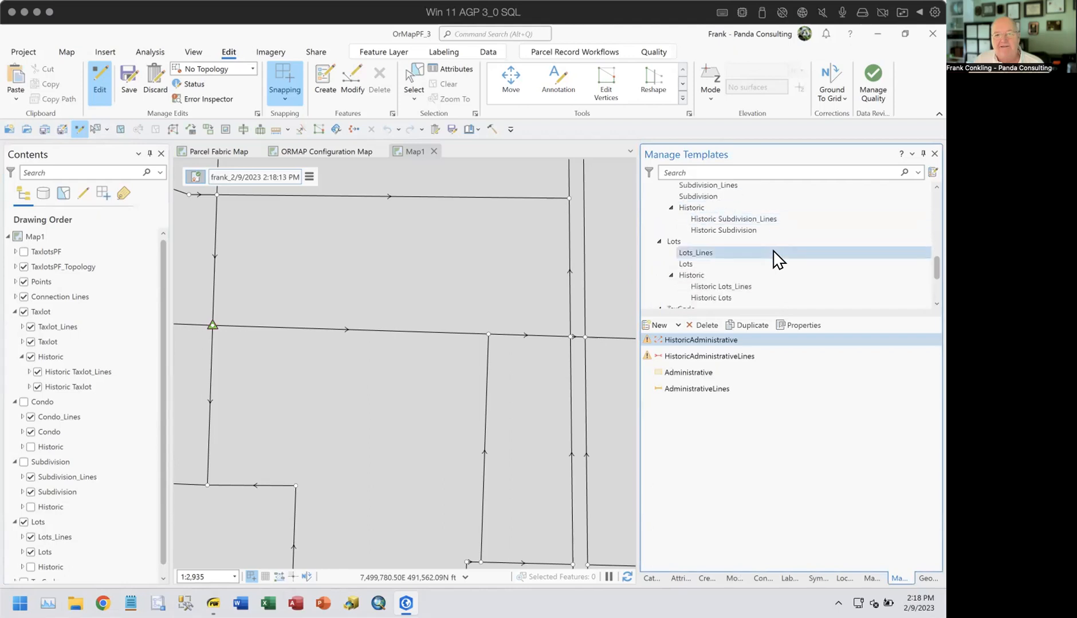
pyautogui.click(714, 254)
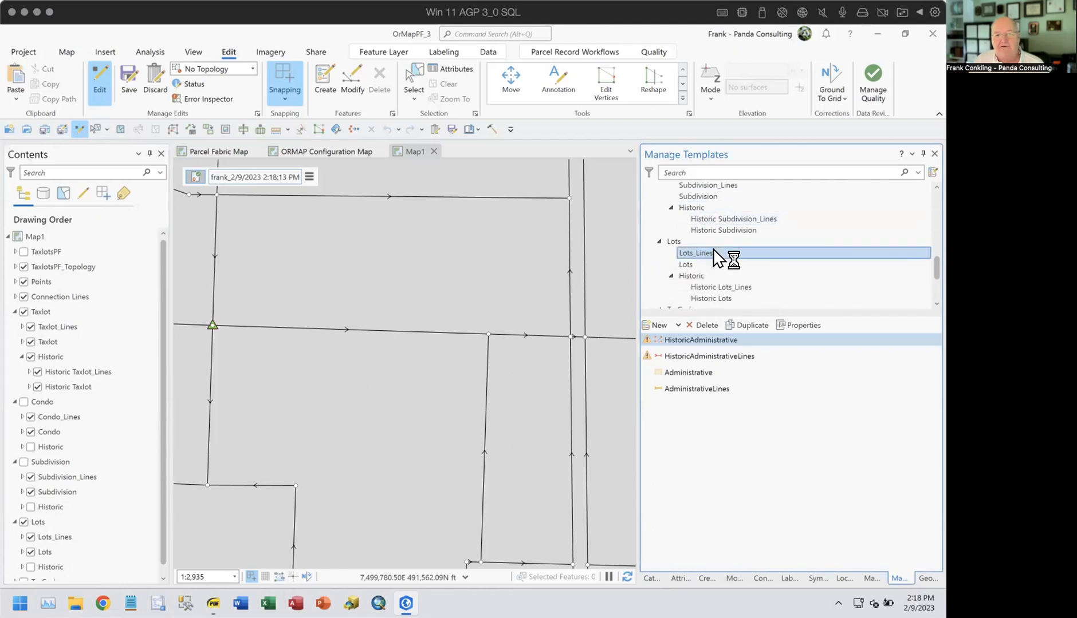
pyautogui.click(677, 324)
pyautogui.click(682, 374)
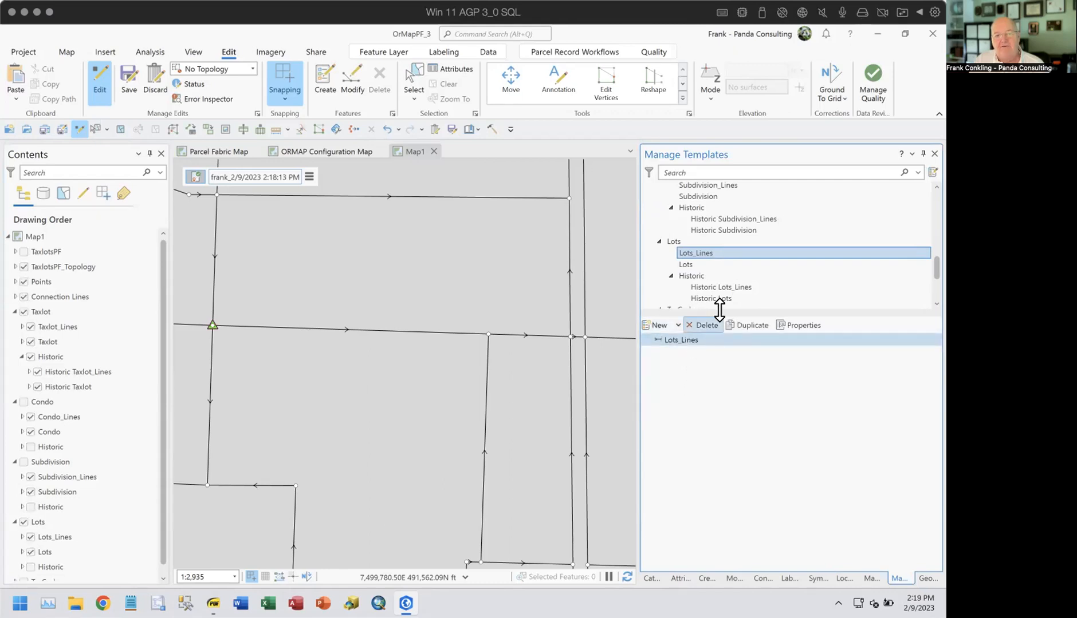
# Step: Replace the Parcel template of the Lots polygon layer with a template generated for the layer
pyautogui.click(684, 264)
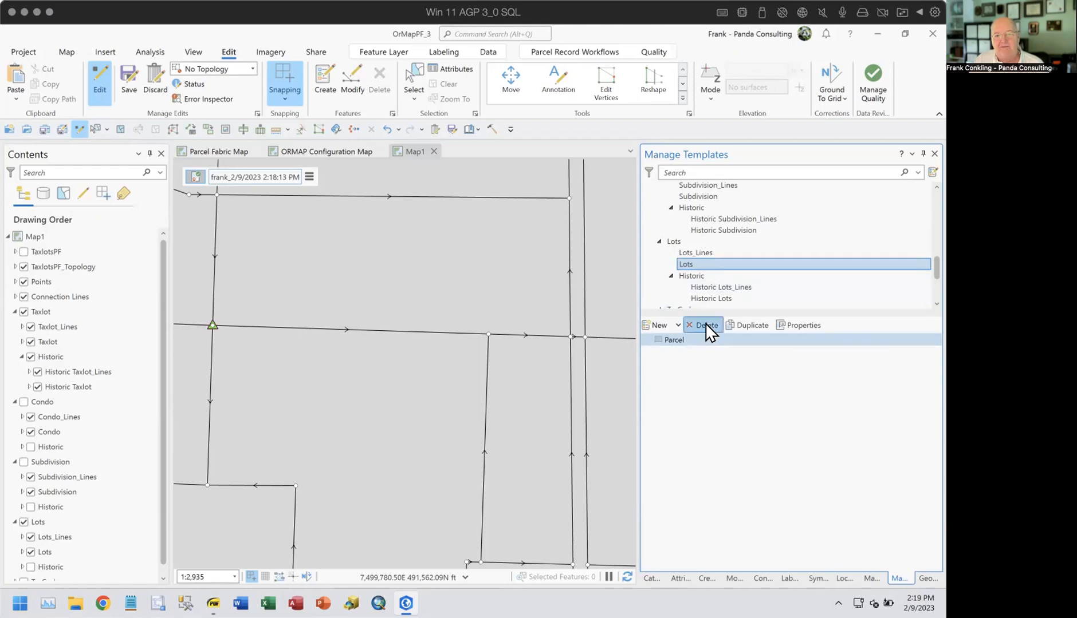
pyautogui.click(705, 324)
pyautogui.click(677, 324)
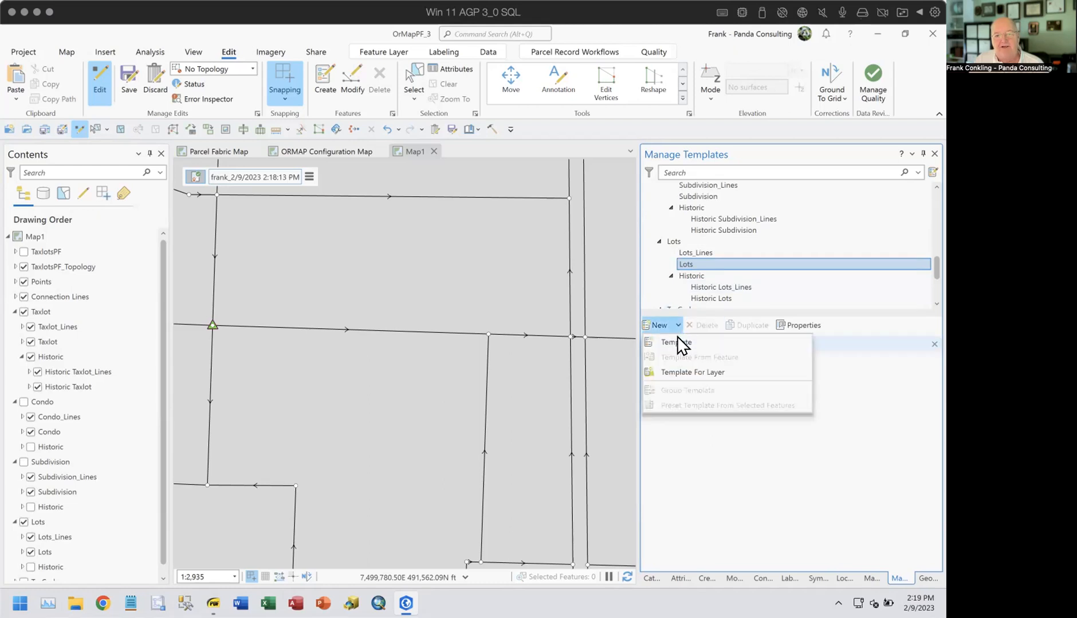
pyautogui.click(664, 373)
# Step: Replace the ParcelLines template of the Taxlot_Lines layer with a template generated for the layer
pyautogui.scroll(3, 778, 285)
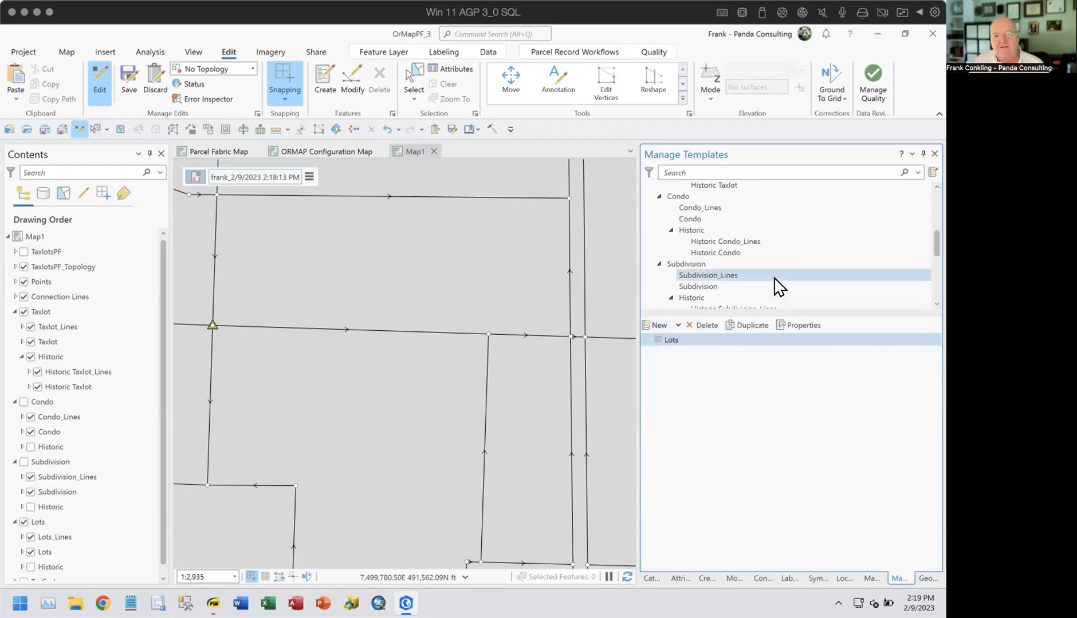
pyautogui.scroll(2, 777, 285)
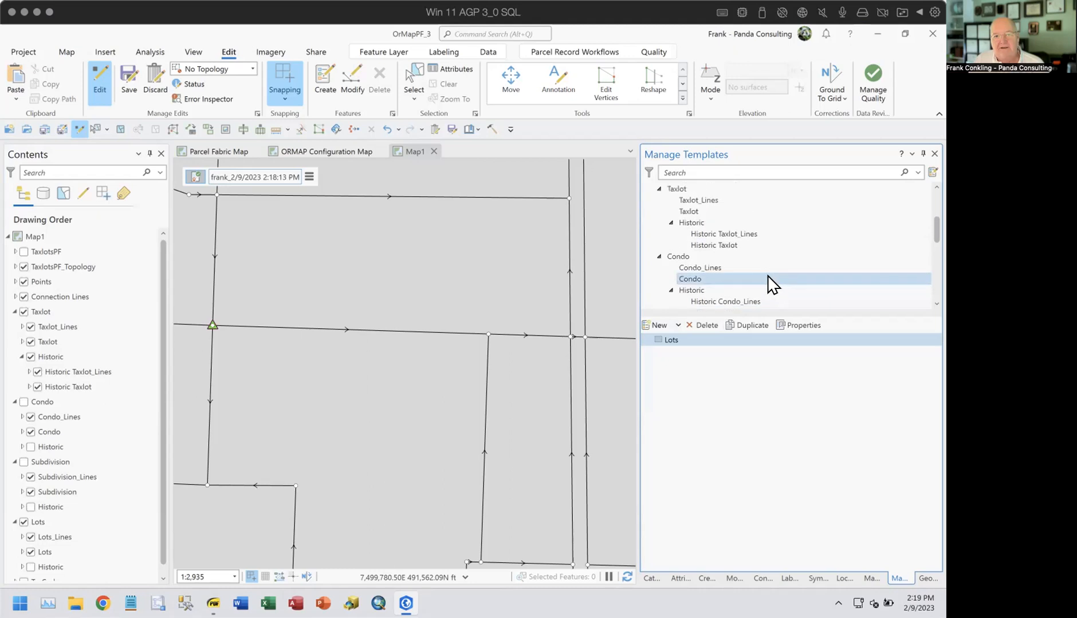
pyautogui.click(705, 202)
pyautogui.click(705, 325)
pyautogui.click(676, 325)
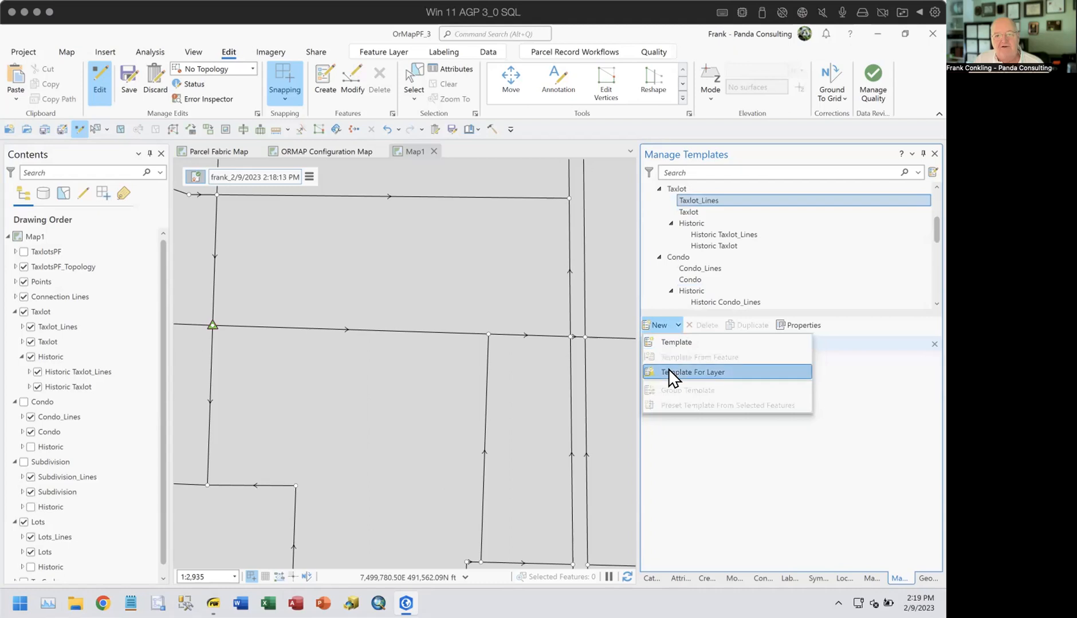
pyautogui.click(669, 369)
# Step: Replace the Parcel template of the Taxlot polygon layer with one generated for the layer, and close the template manager
pyautogui.click(693, 211)
pyautogui.click(700, 325)
pyautogui.click(677, 325)
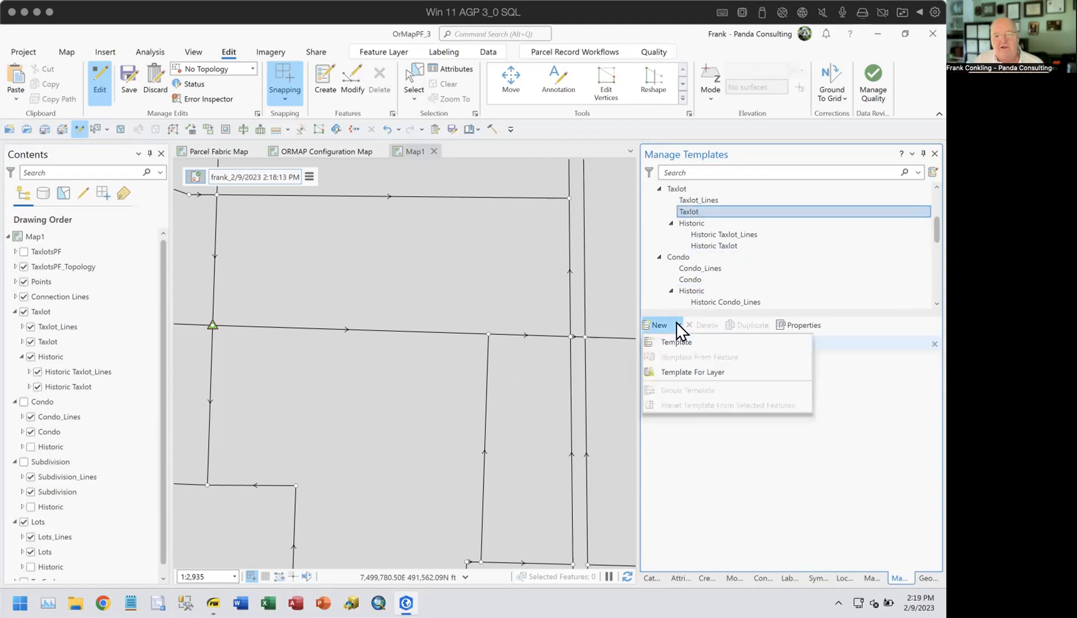
pyautogui.click(682, 372)
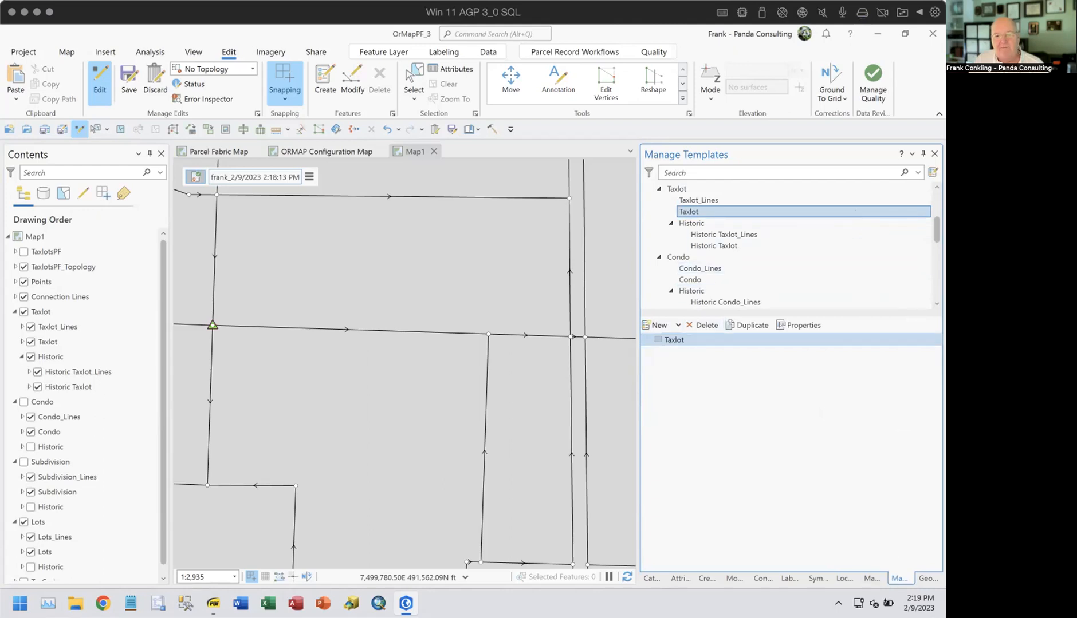
pyautogui.rightClick(896, 574)
pyautogui.click(818, 551)
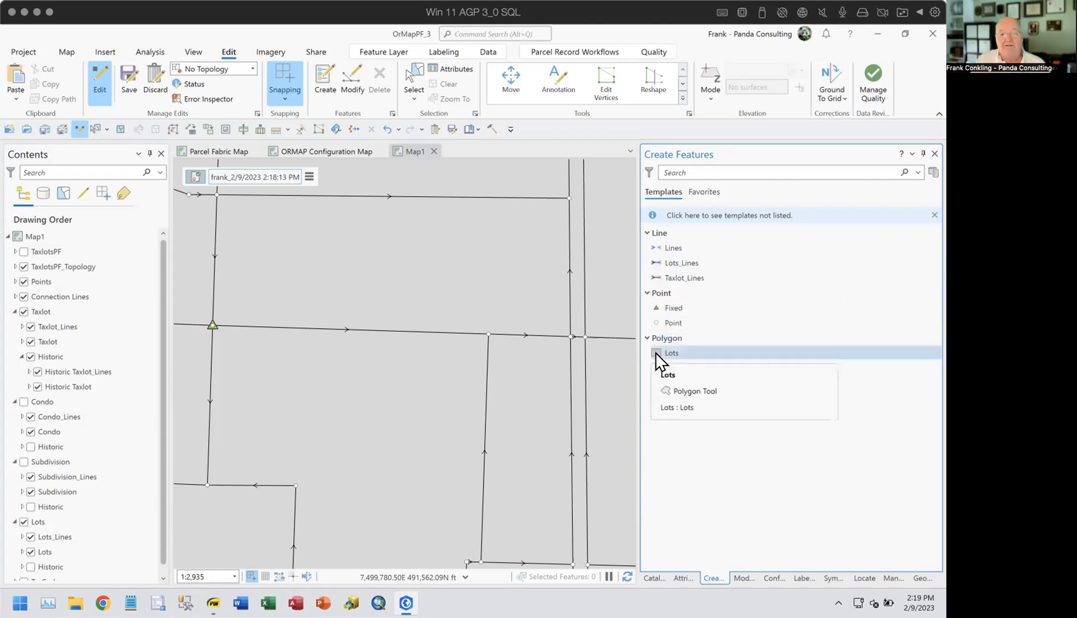
# Step: Draw a narrow four-sided Lots polygon along the north side of the shared taxlot boundary, and build the active record
pyautogui.click(656, 355)
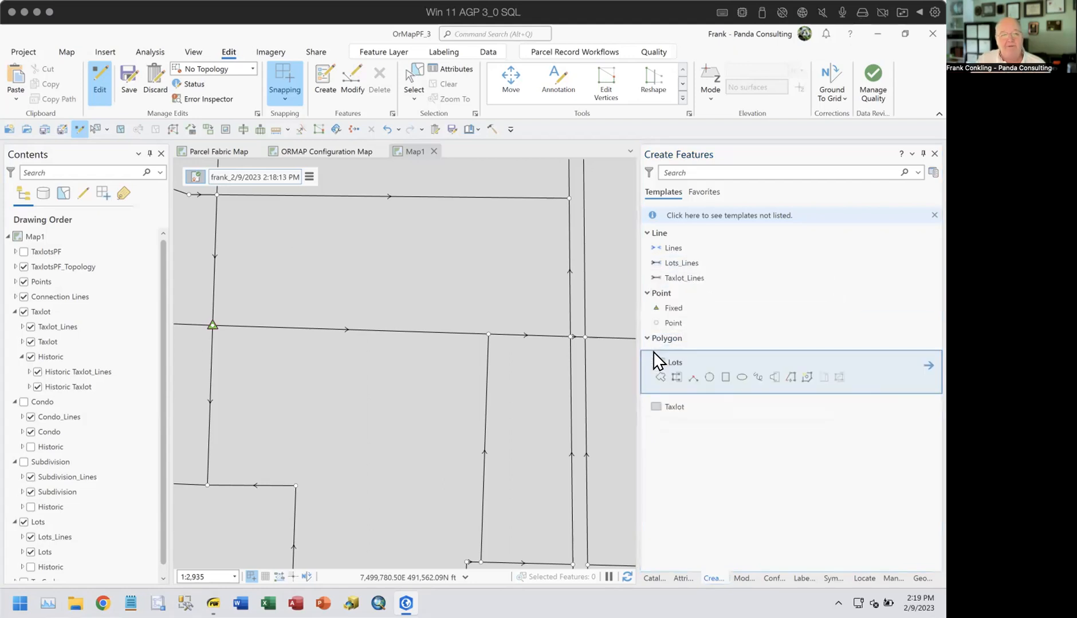
pyautogui.click(311, 328)
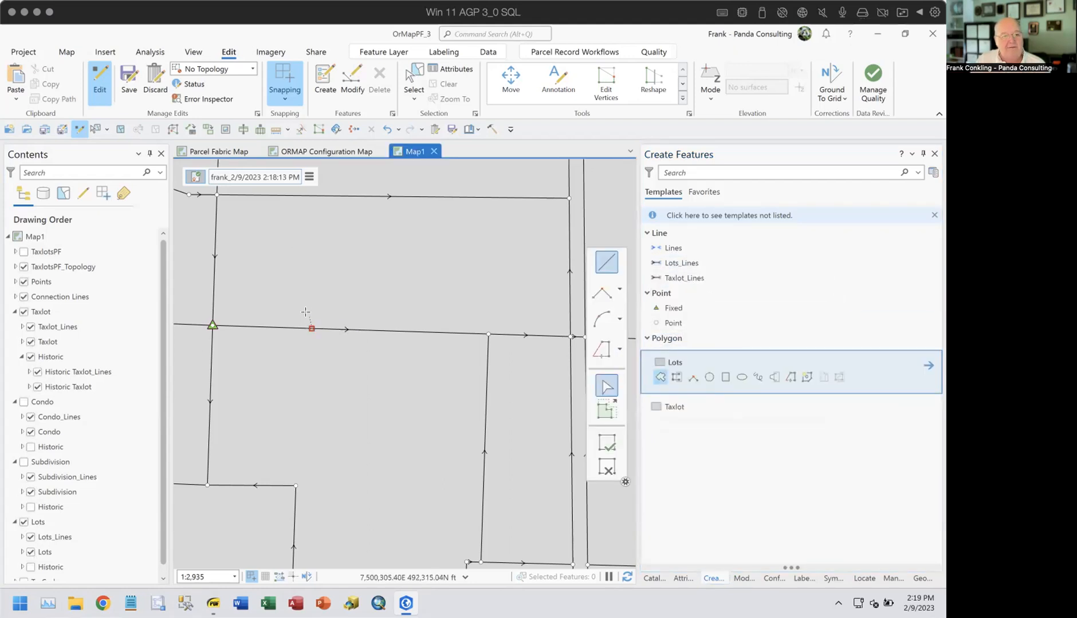
pyautogui.click(310, 311)
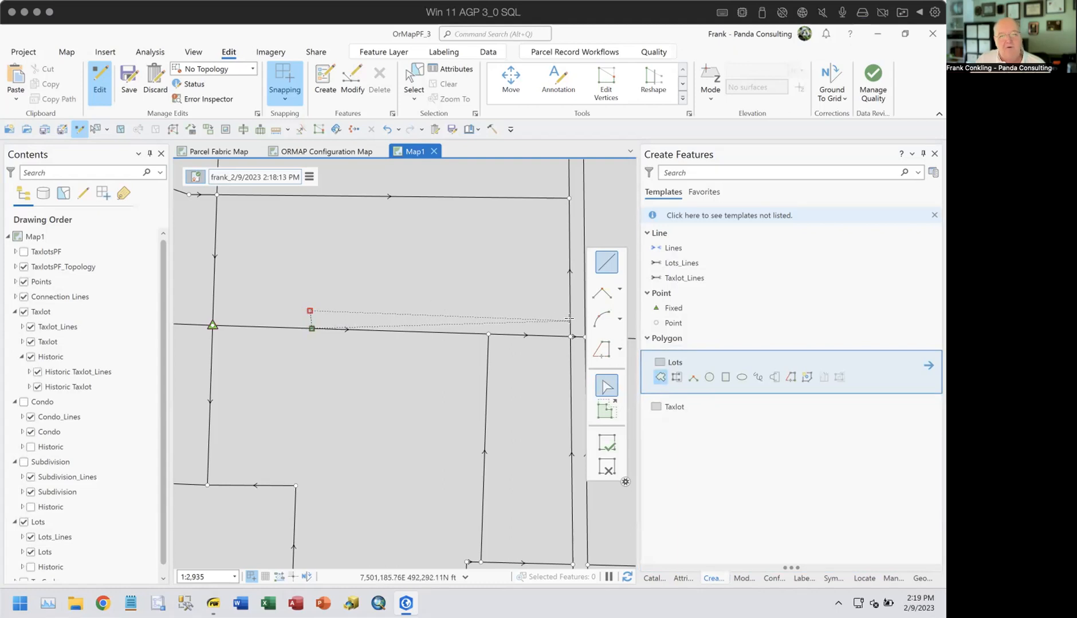
pyautogui.moveTo(563, 319); pyautogui.dragTo(500, 319)
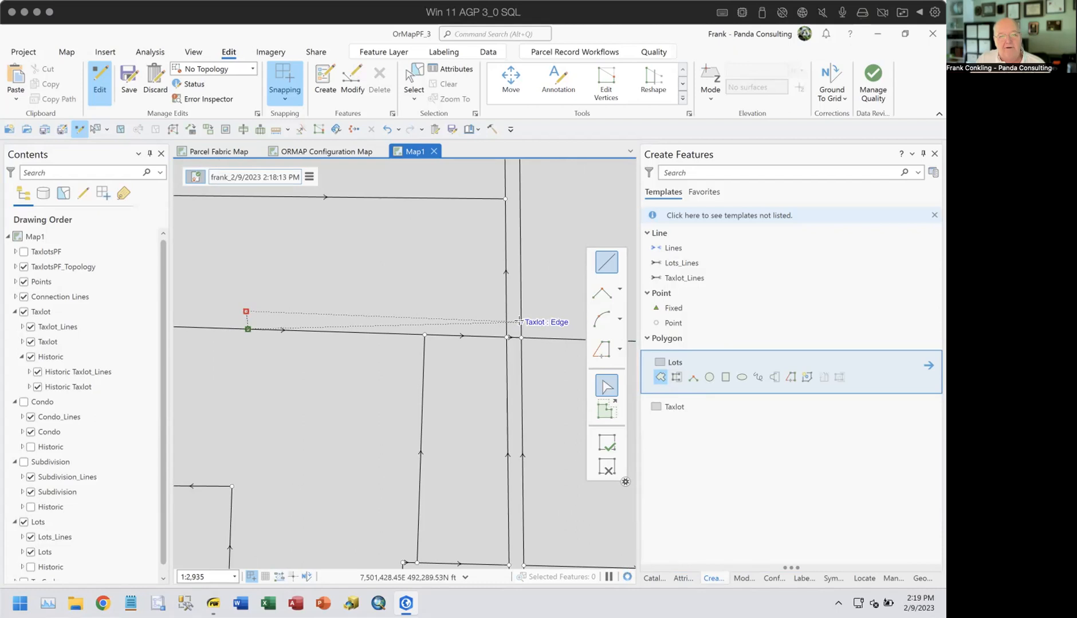
pyautogui.click(520, 322)
pyautogui.click(520, 337)
pyautogui.click(605, 443)
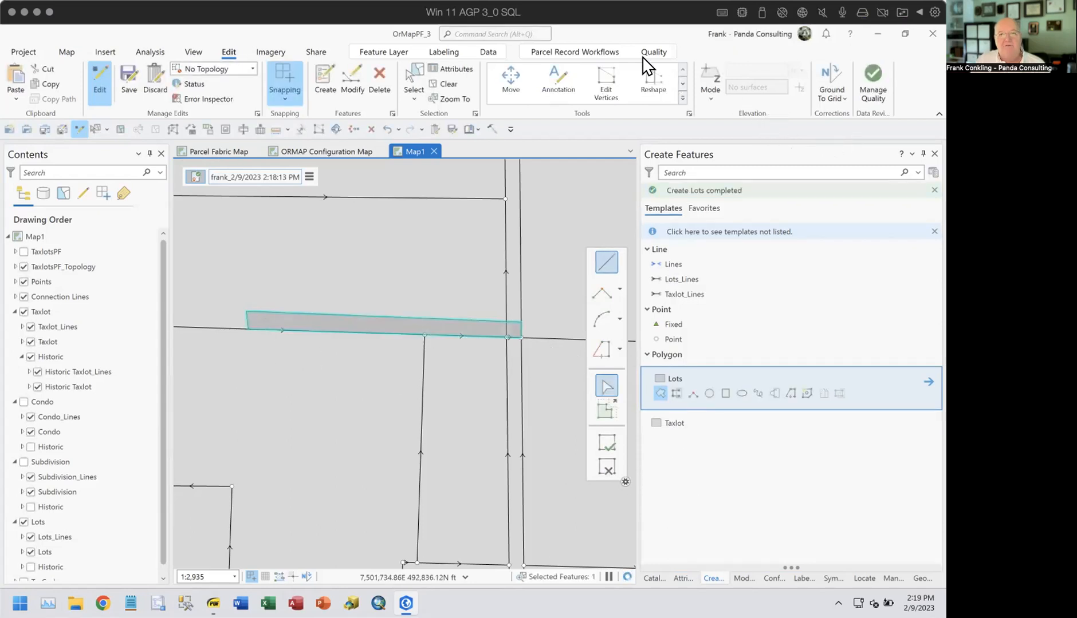
pyautogui.click(613, 51)
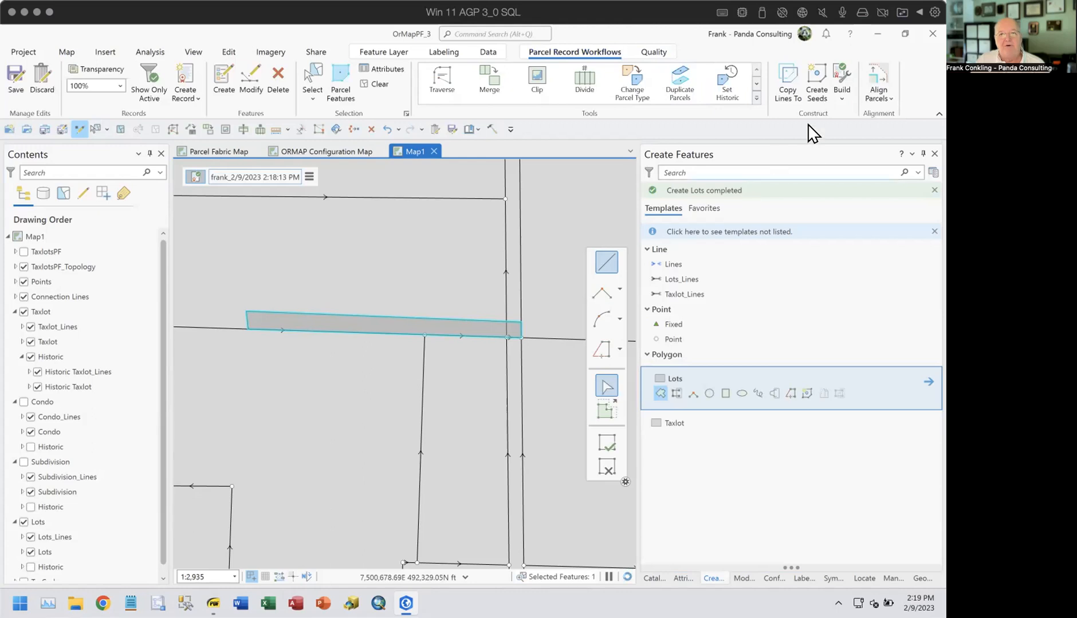
pyautogui.click(839, 71)
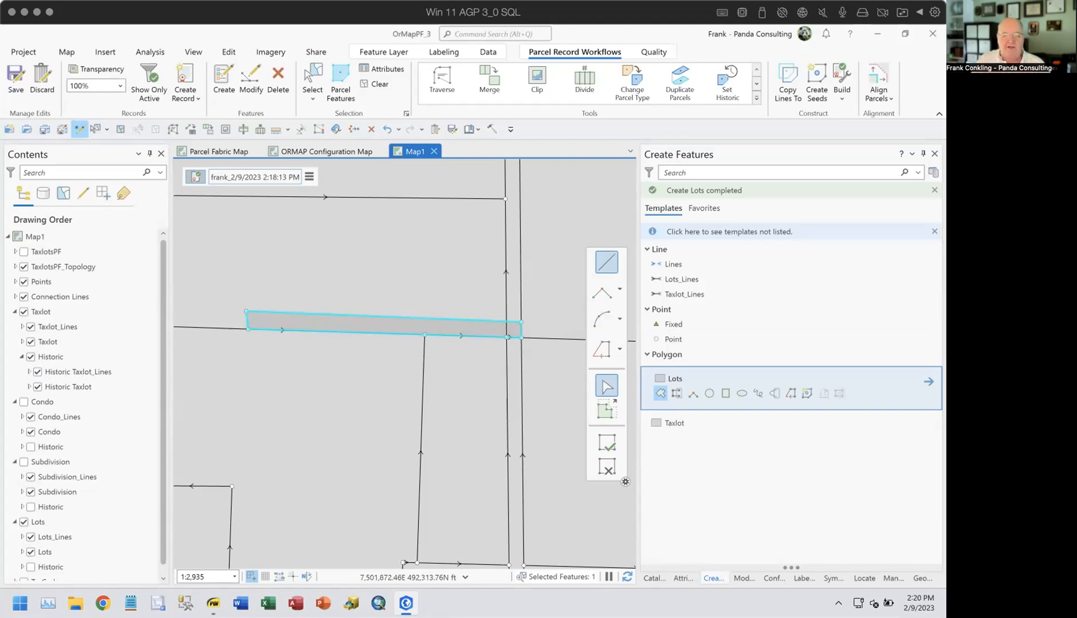
# Step: Use Transfer Parcel to transfer the new Lots strip from the northern taxlot to the three adjoining taxlots on its south side
pyautogui.click(743, 579)
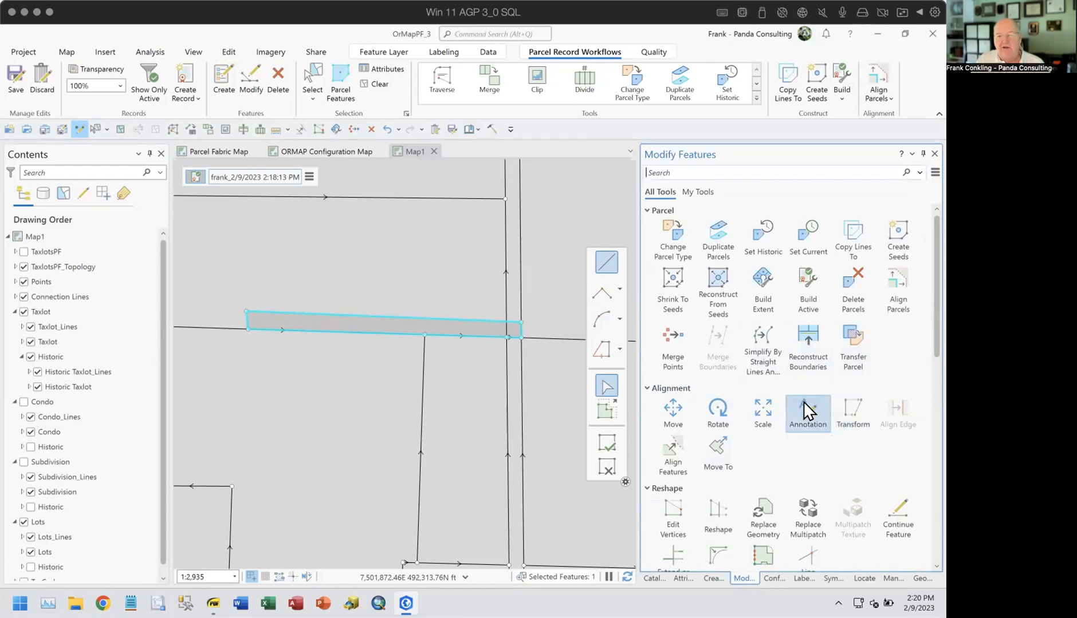
pyautogui.click(848, 327)
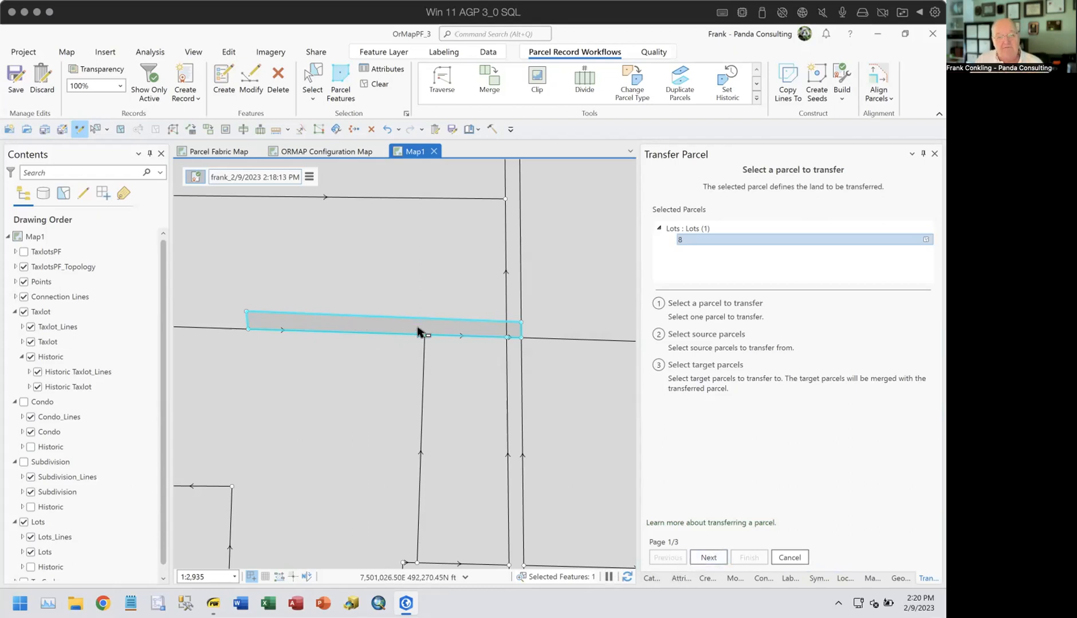
pyautogui.click(698, 554)
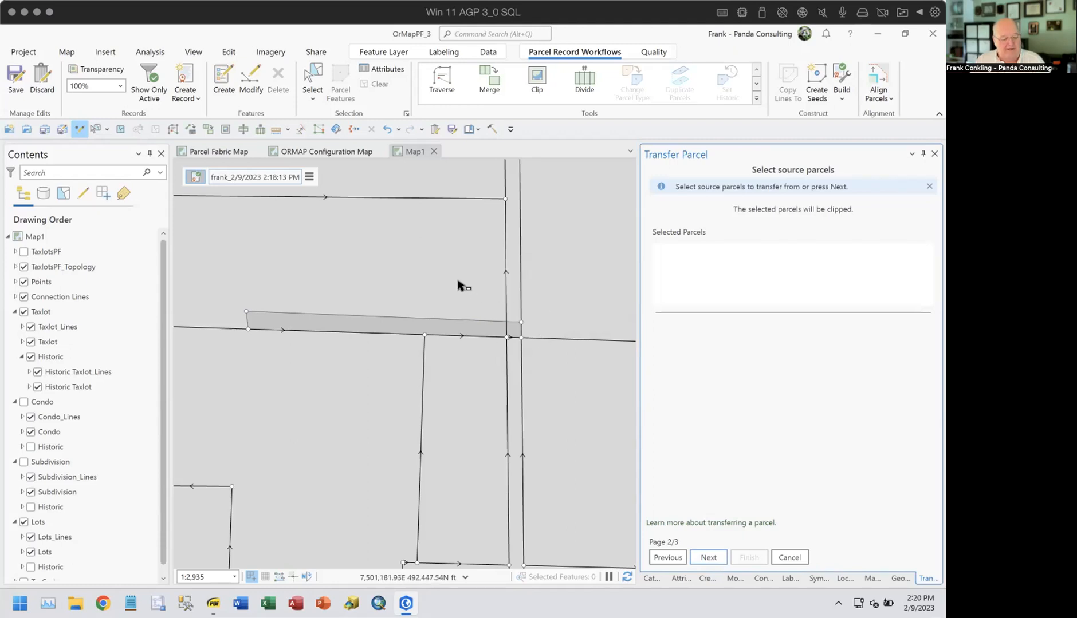
pyautogui.click(406, 269)
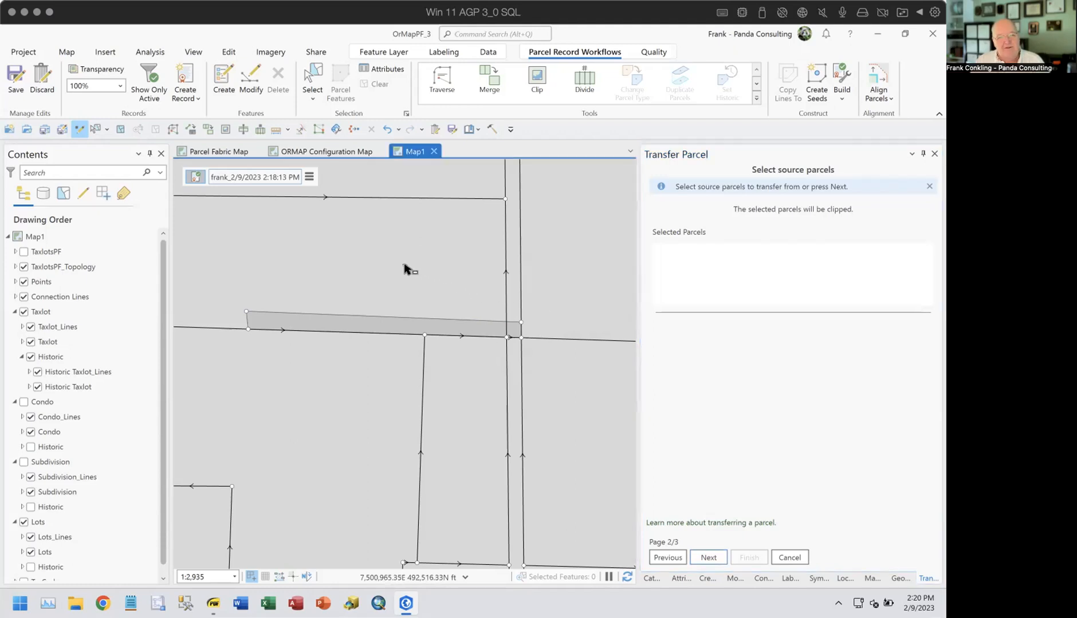
pyautogui.click(436, 258)
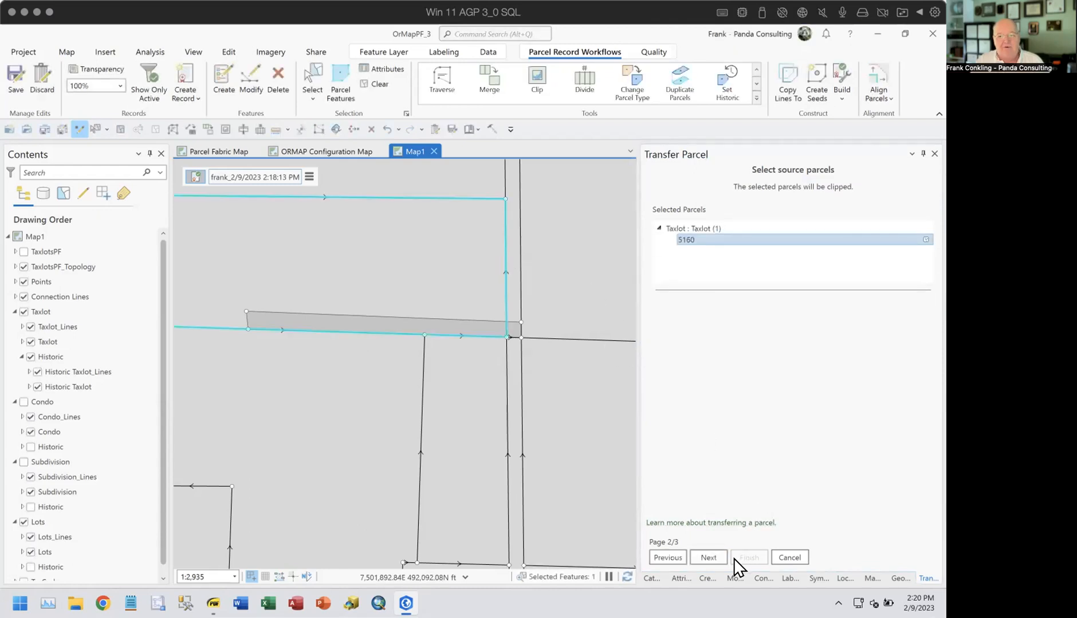
pyautogui.click(707, 553)
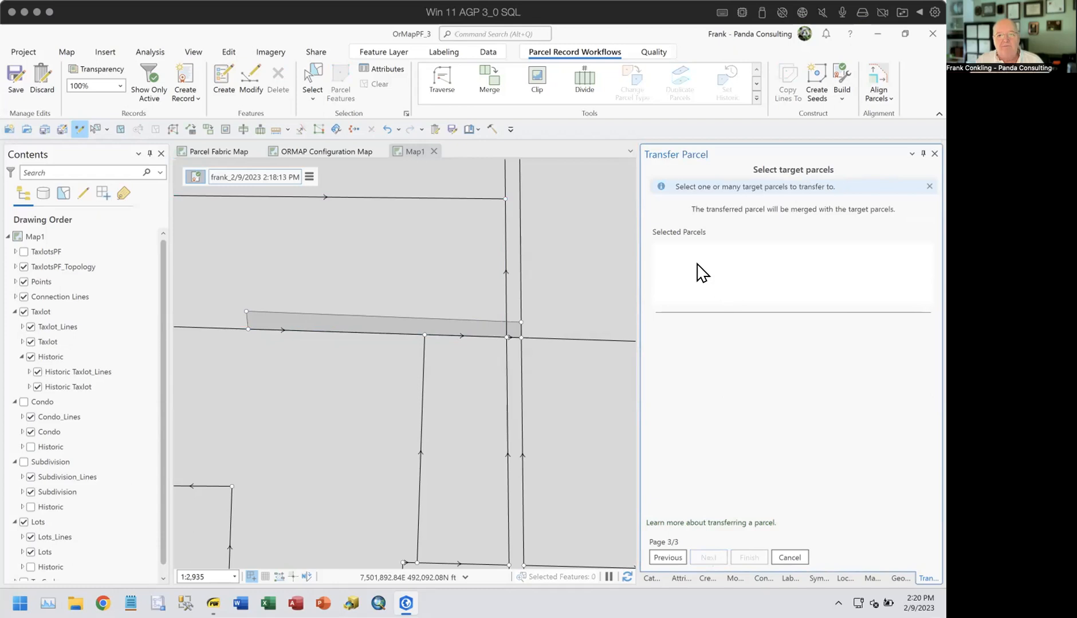
pyautogui.moveTo(339, 357); pyautogui.dragTo(509, 367)
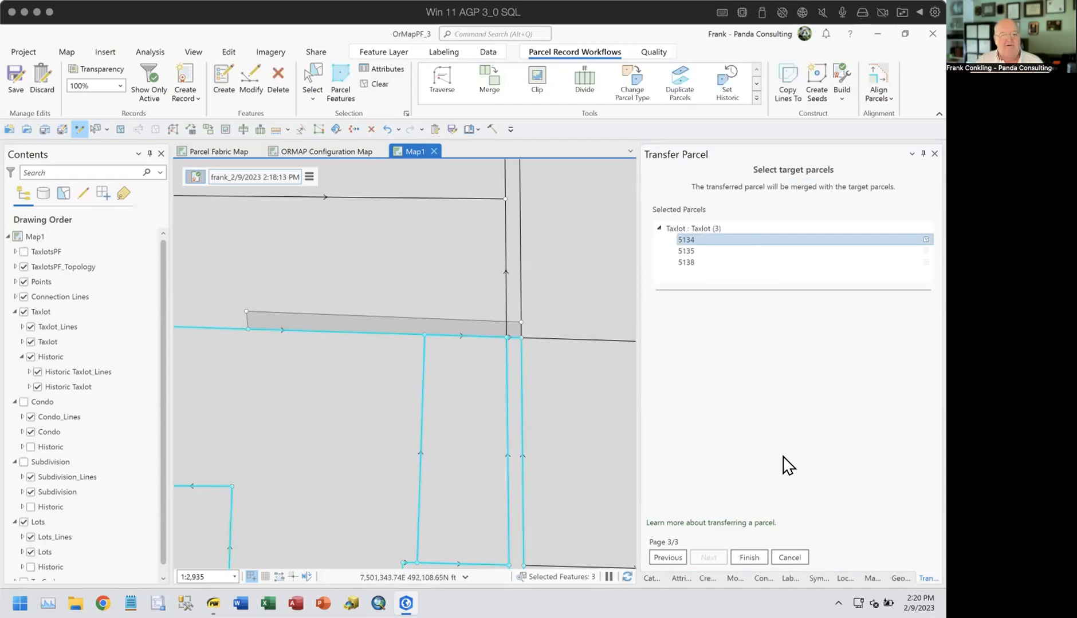
pyautogui.click(744, 554)
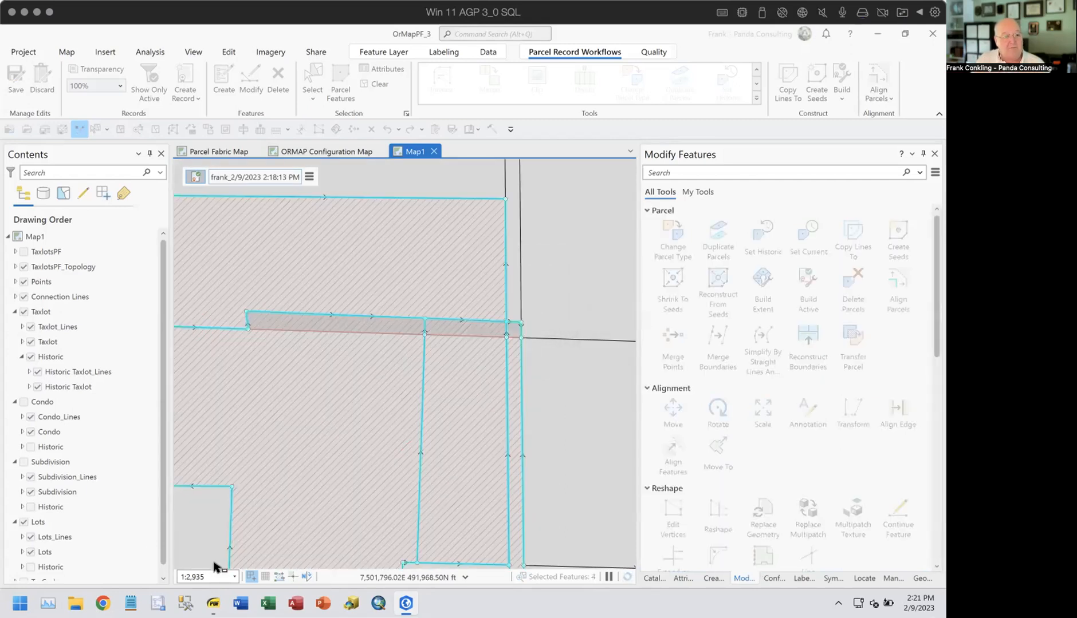
# Step: Turn off the Historic taxlot layer group and clear the selection of the transferred parcels
pyautogui.click(31, 357)
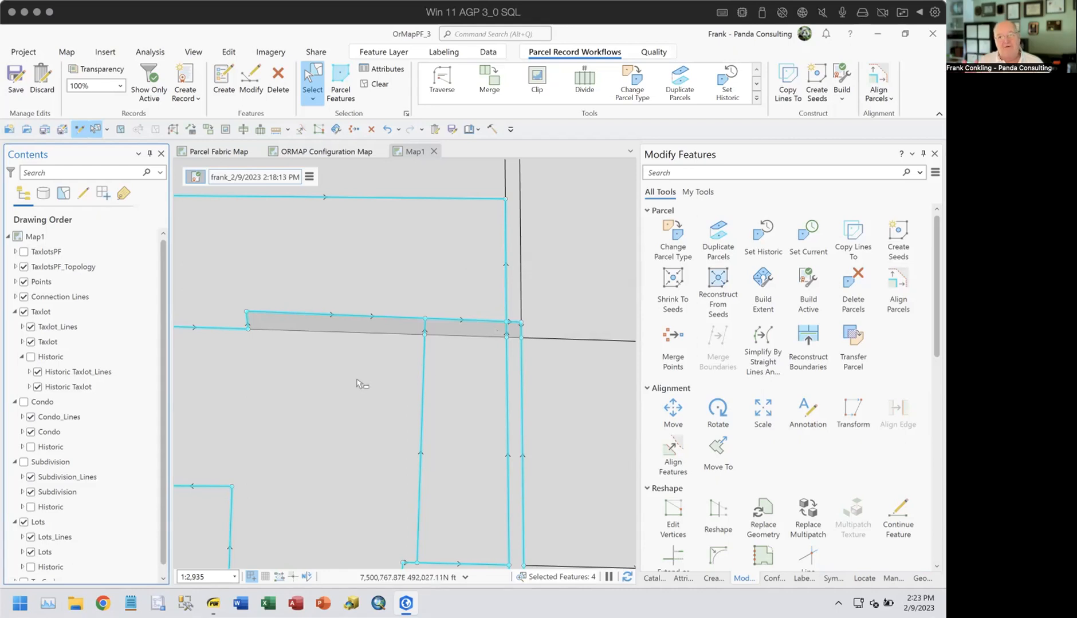
pyautogui.click(848, 345)
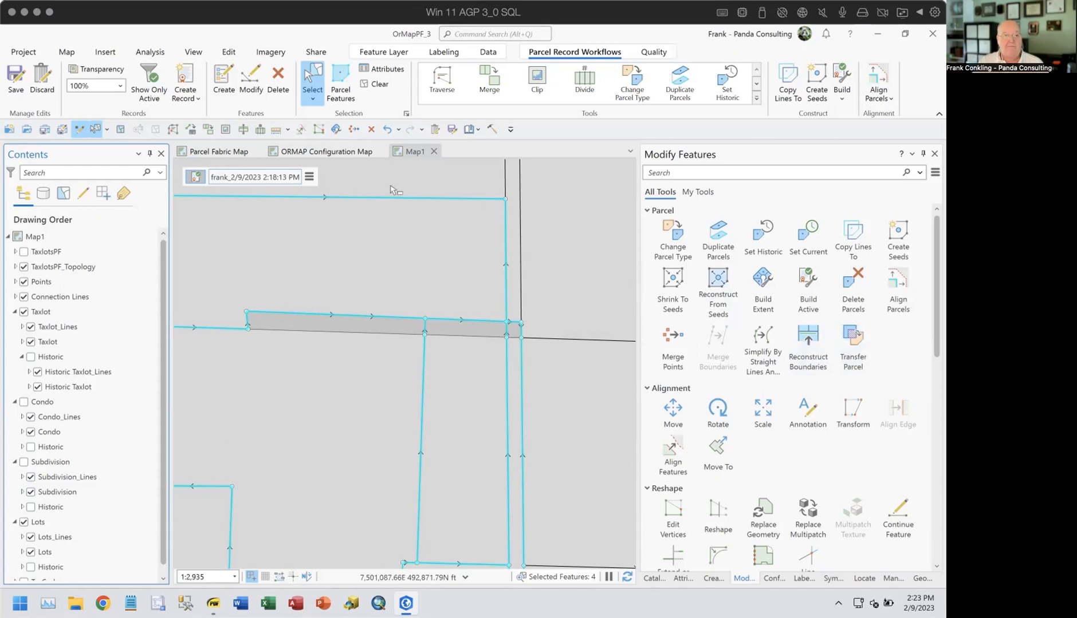
pyautogui.click(373, 84)
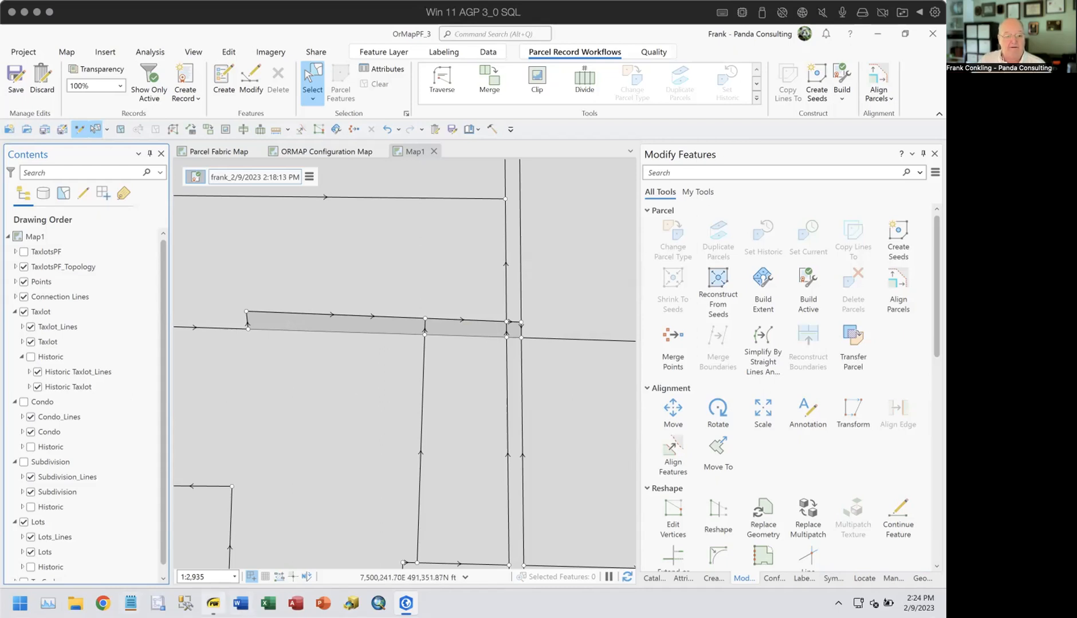
# Step: Switch to the ORMAP Parcel Fabric Training PDF in SumatraPDF
pyautogui.moveTo(213, 603)
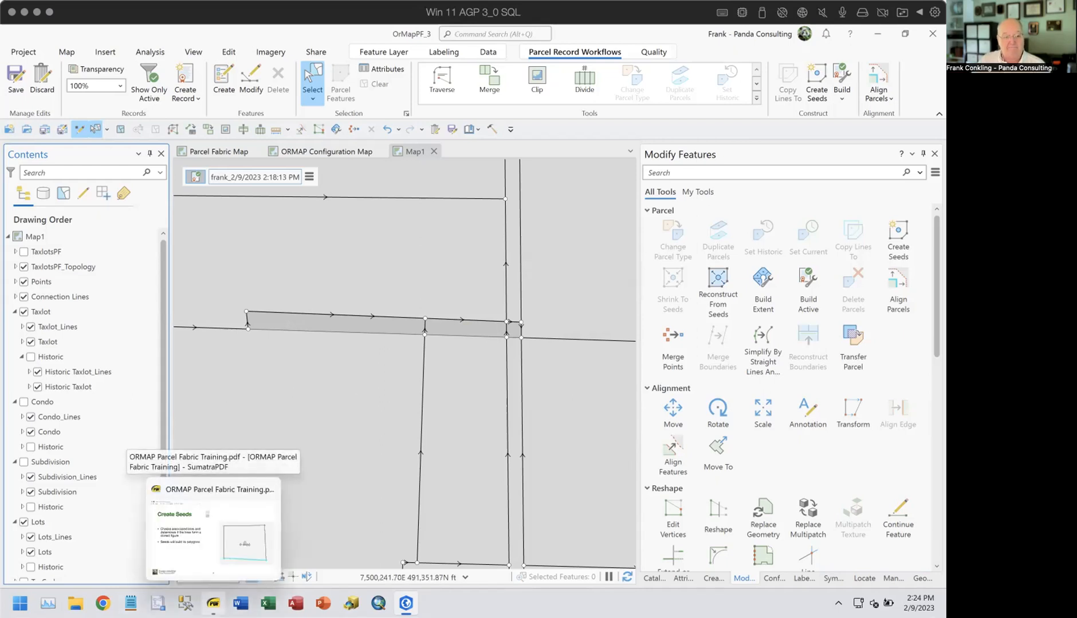
pyautogui.click(213, 603)
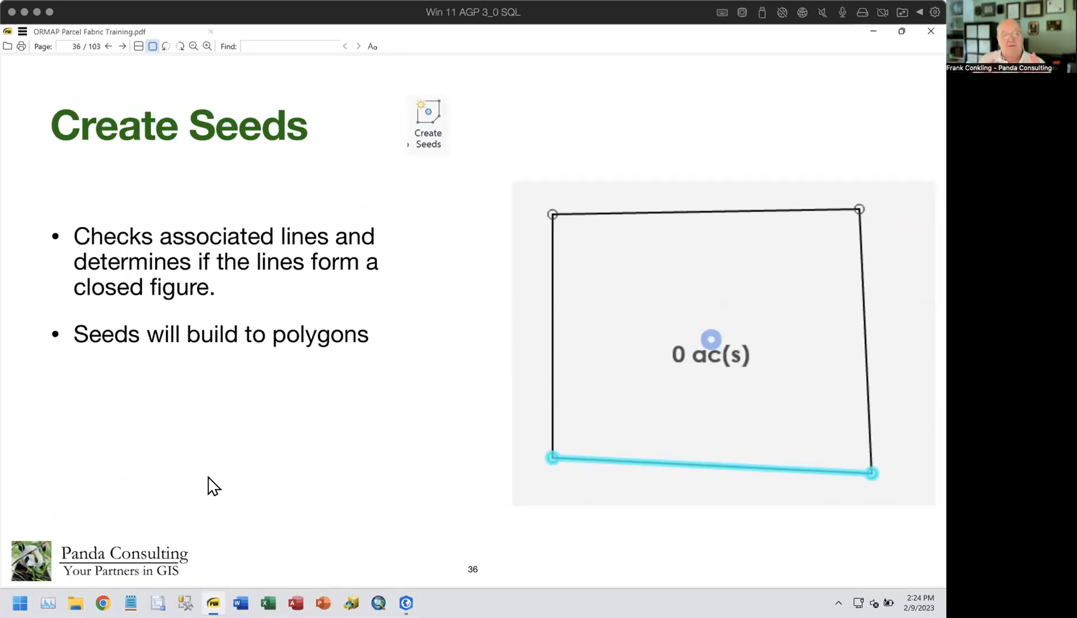
# Step: Advance the training slides to Merge Points, switch back to ArcGIS Pro and find a taxlot boundary line split by an extra intermediate point
pyautogui.press('Right')
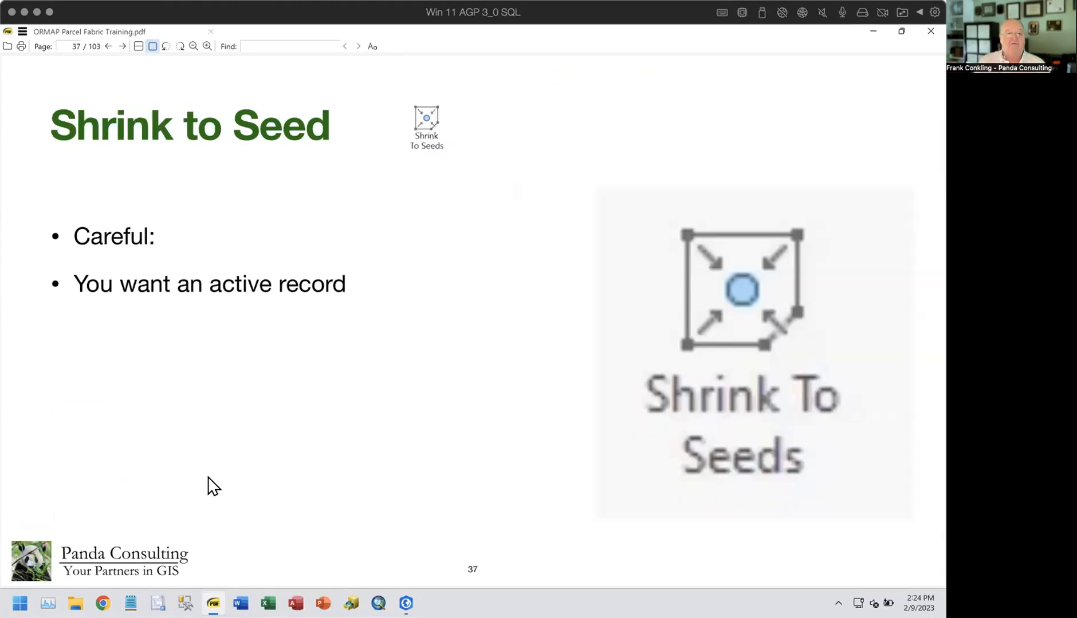
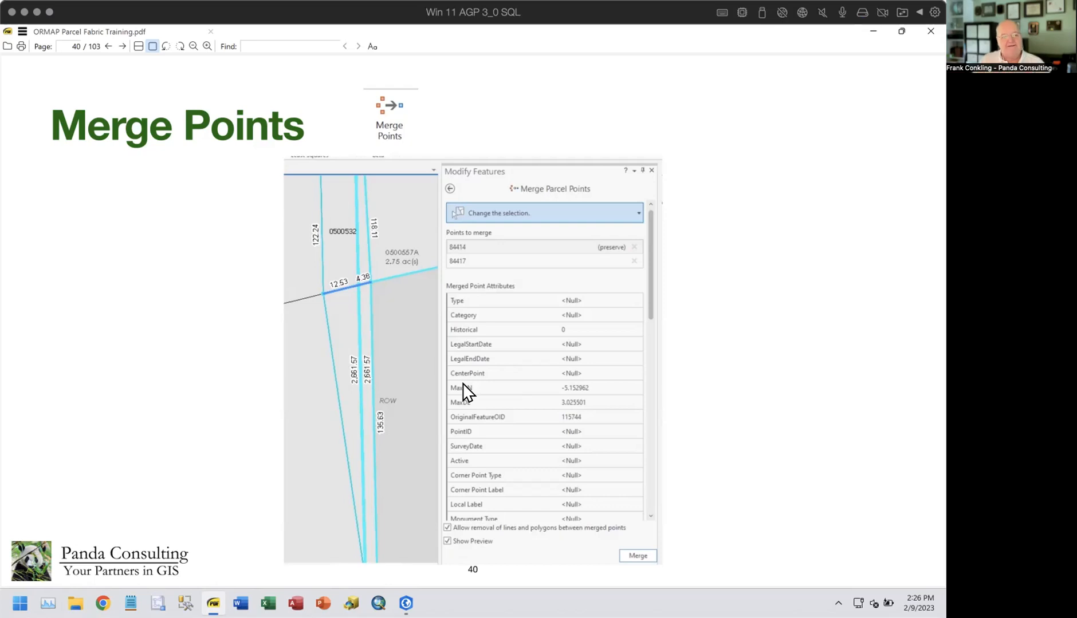
pyautogui.click(405, 603)
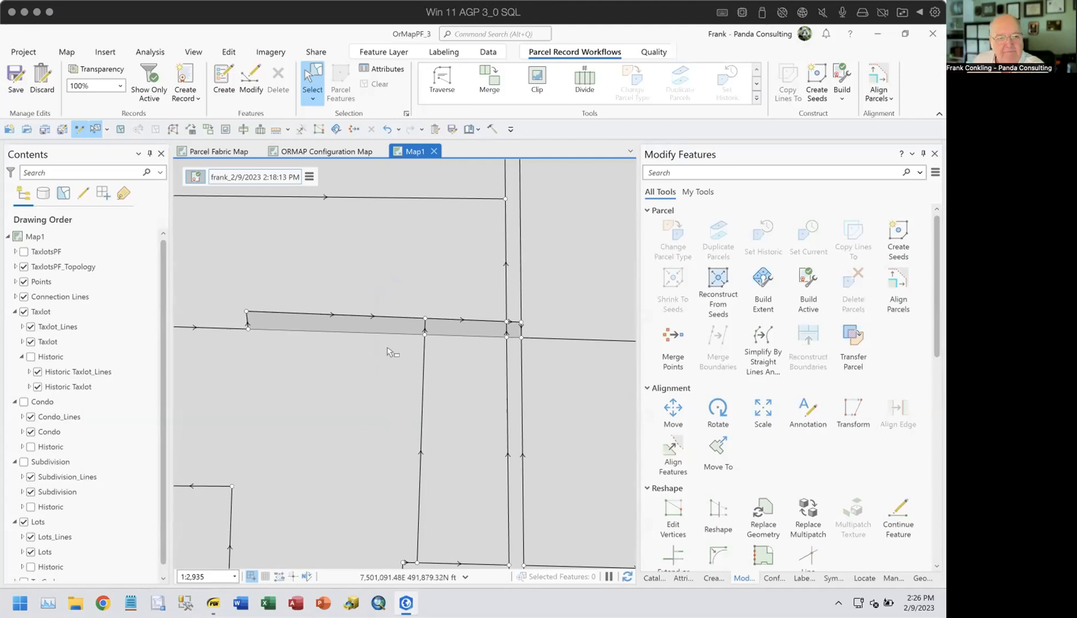
pyautogui.moveTo(274, 356); pyautogui.dragTo(493, 318)
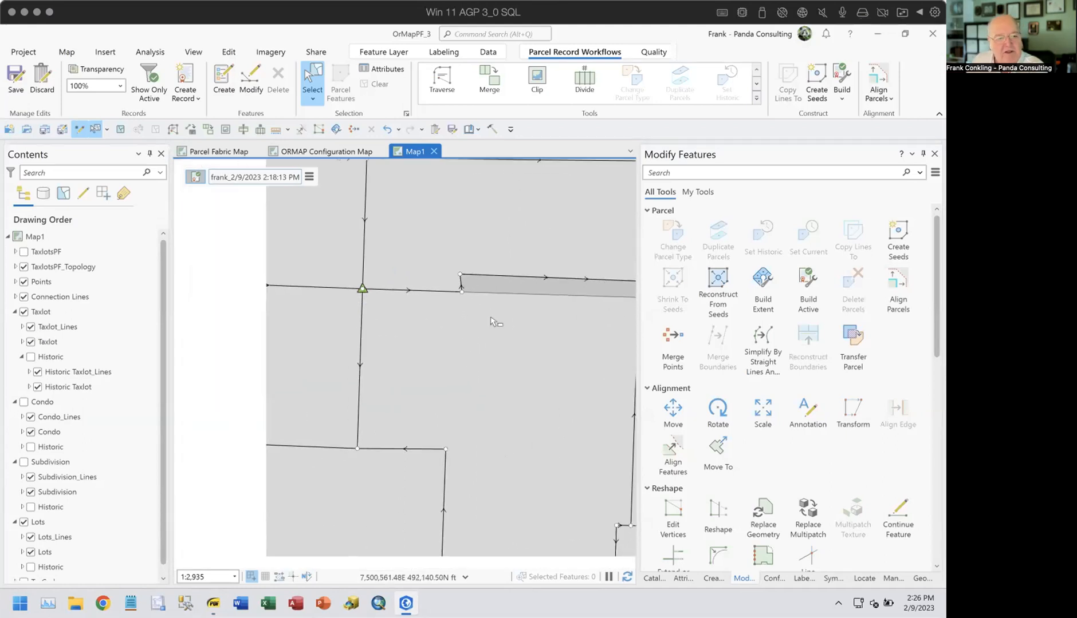
pyautogui.moveTo(490, 431); pyautogui.dragTo(528, 287)
pyautogui.moveTo(533, 373); pyautogui.dragTo(353, 275)
pyautogui.moveTo(469, 328); pyautogui.dragTo(327, 363)
pyautogui.moveTo(502, 409); pyautogui.dragTo(401, 379)
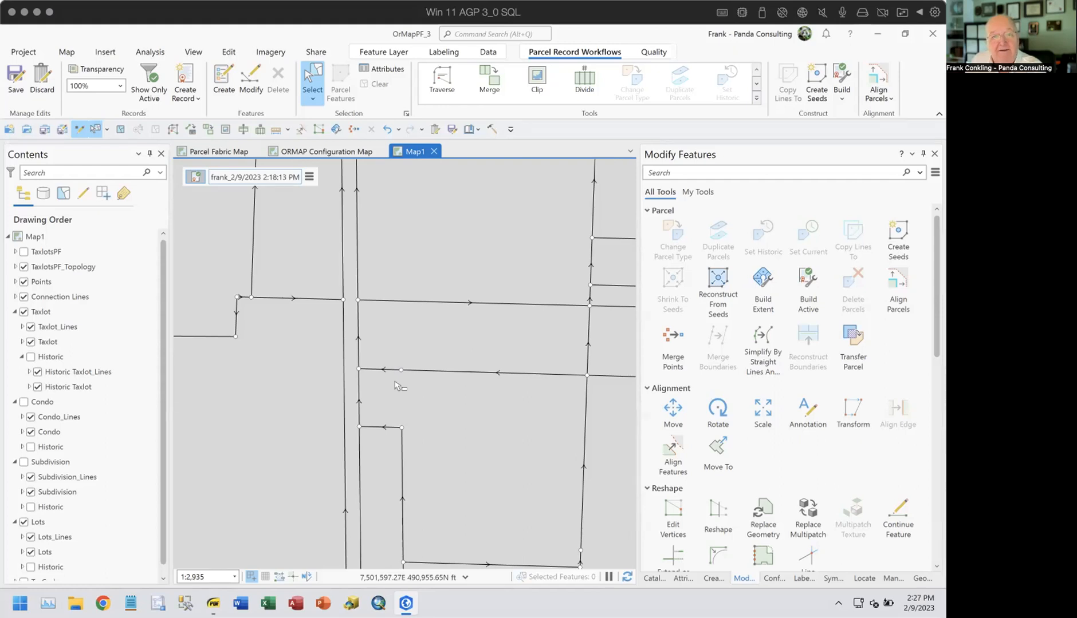
# Step: Use Merge Points on the shared taxlot boundary's west end point and adjacent intermediate point, previewing both preserve options before merging with point 1 preserved
pyautogui.click(653, 52)
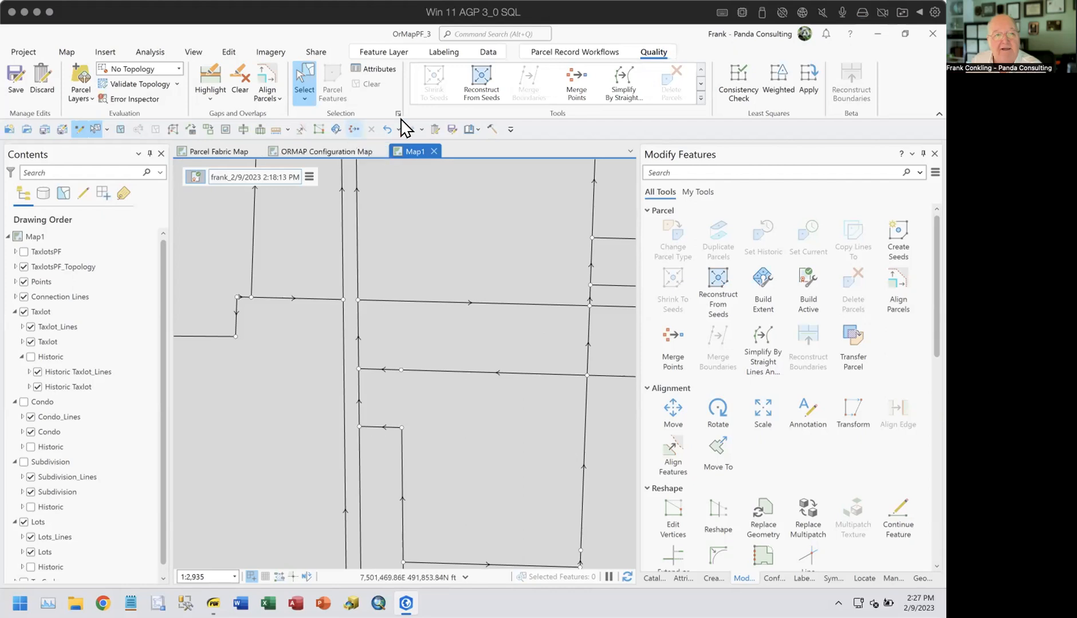
pyautogui.click(576, 86)
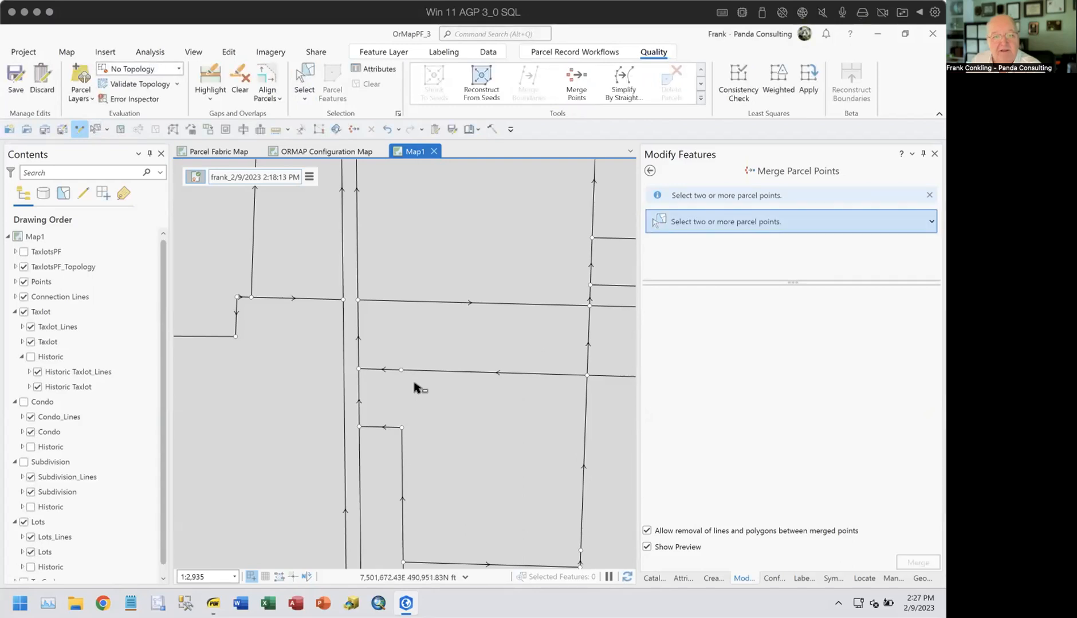
pyautogui.moveTo(354, 361); pyautogui.dragTo(406, 382)
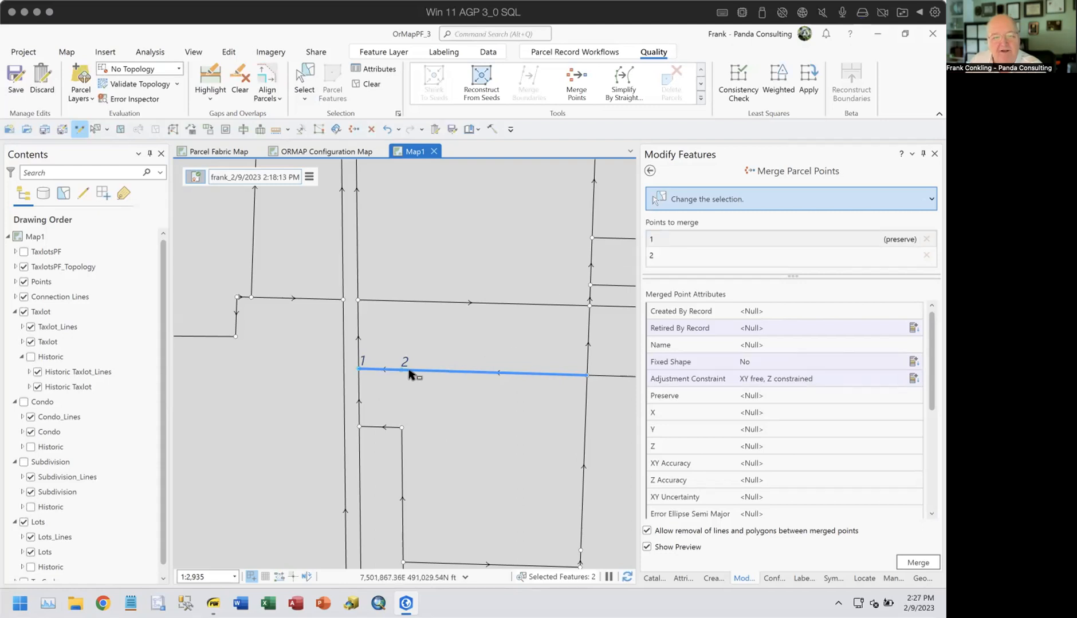
pyautogui.click(652, 255)
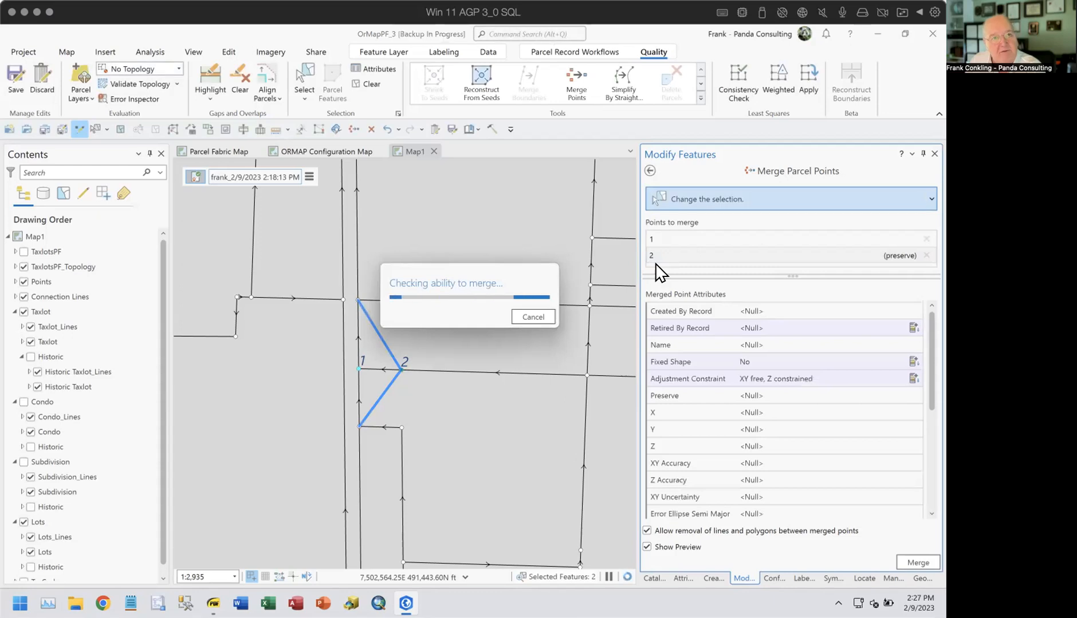
pyautogui.click(648, 238)
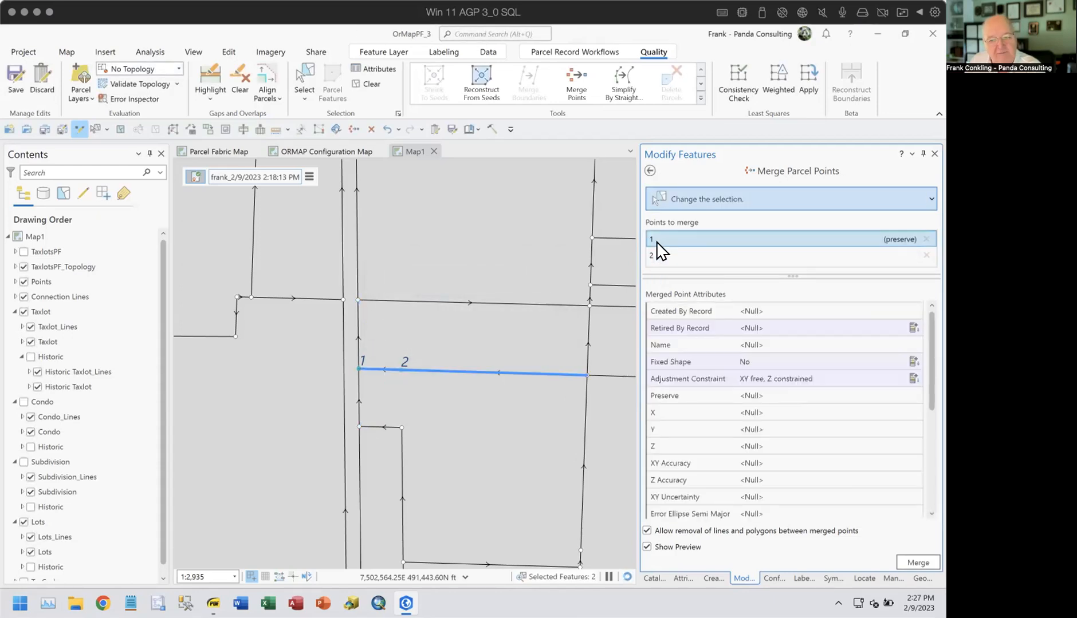
pyautogui.click(918, 562)
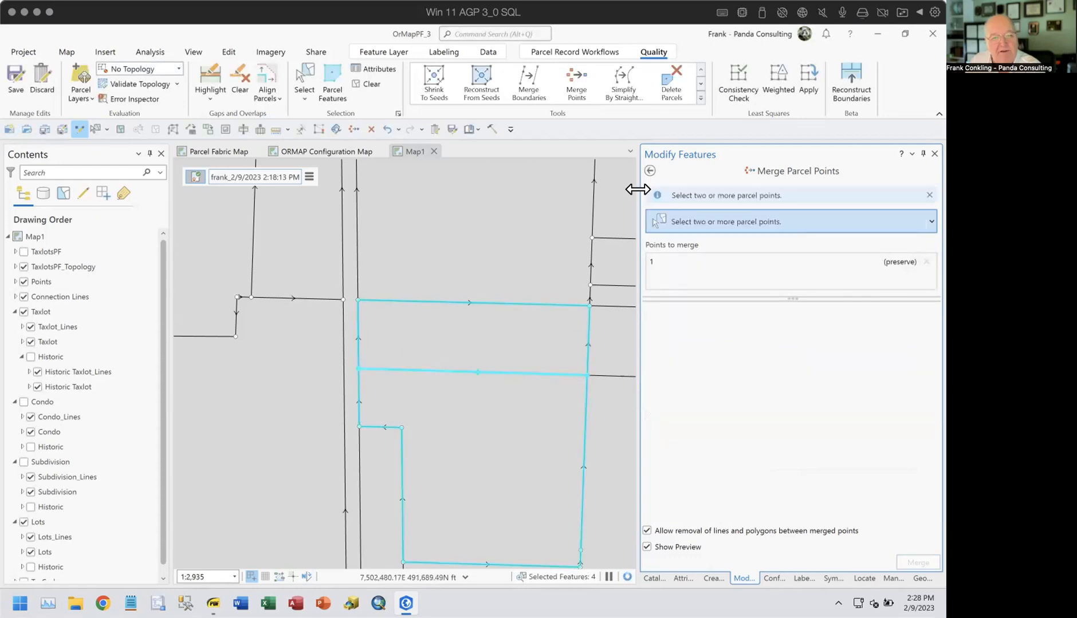
# Step: Leave the Merge Parcel Points tool, undo the point merge and clear the selection
pyautogui.click(649, 170)
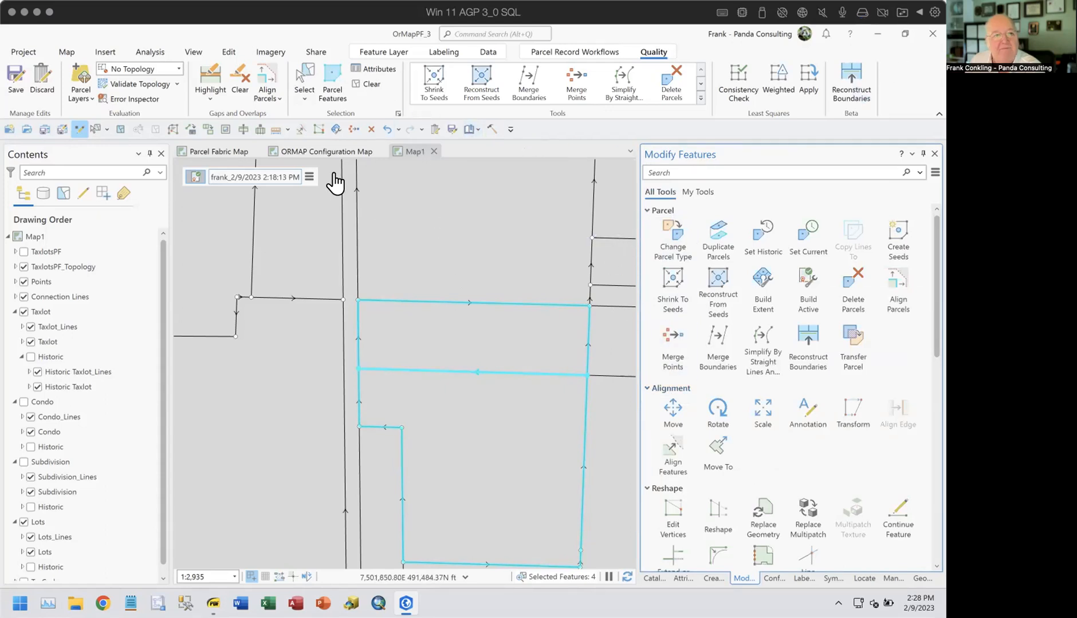
pyautogui.click(385, 130)
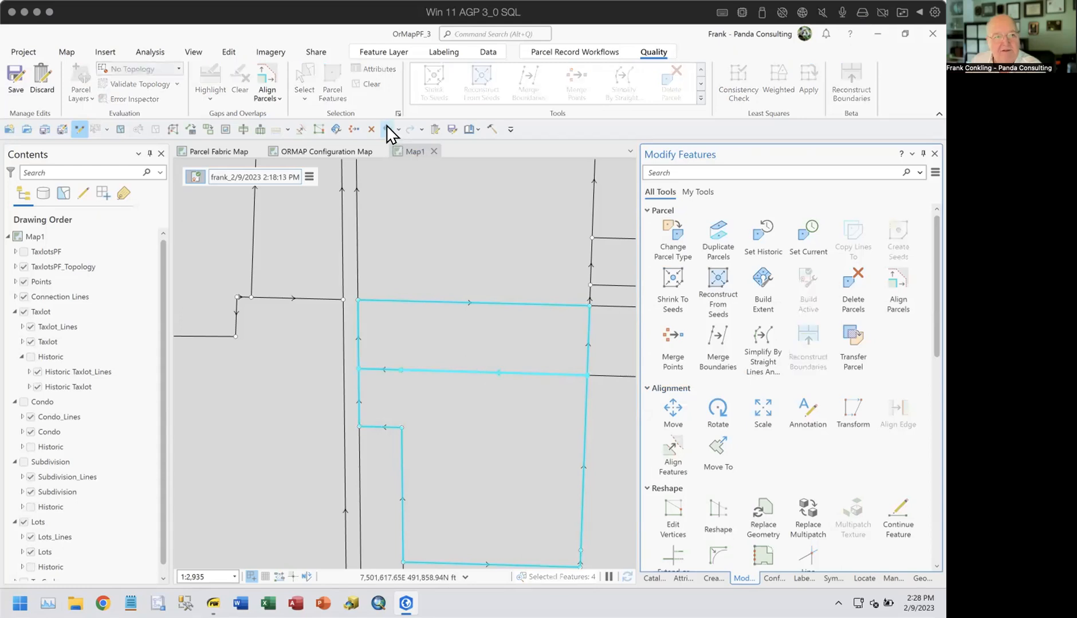
pyautogui.click(359, 86)
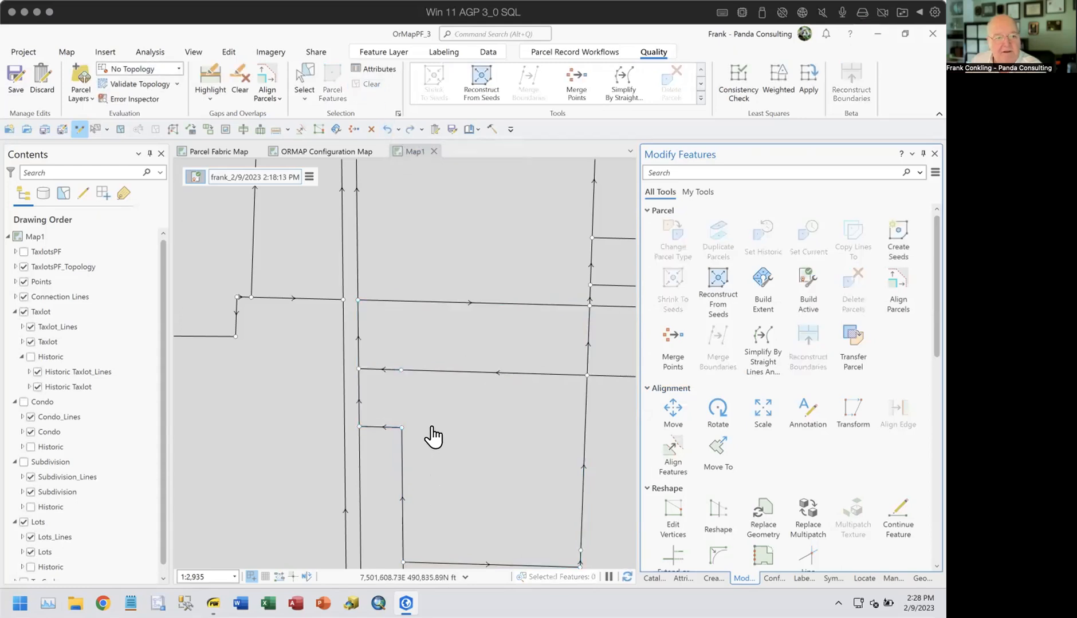
# Step: Select only the intermediate point on the shared taxlot boundary and try to delete it directly
pyautogui.click(304, 96)
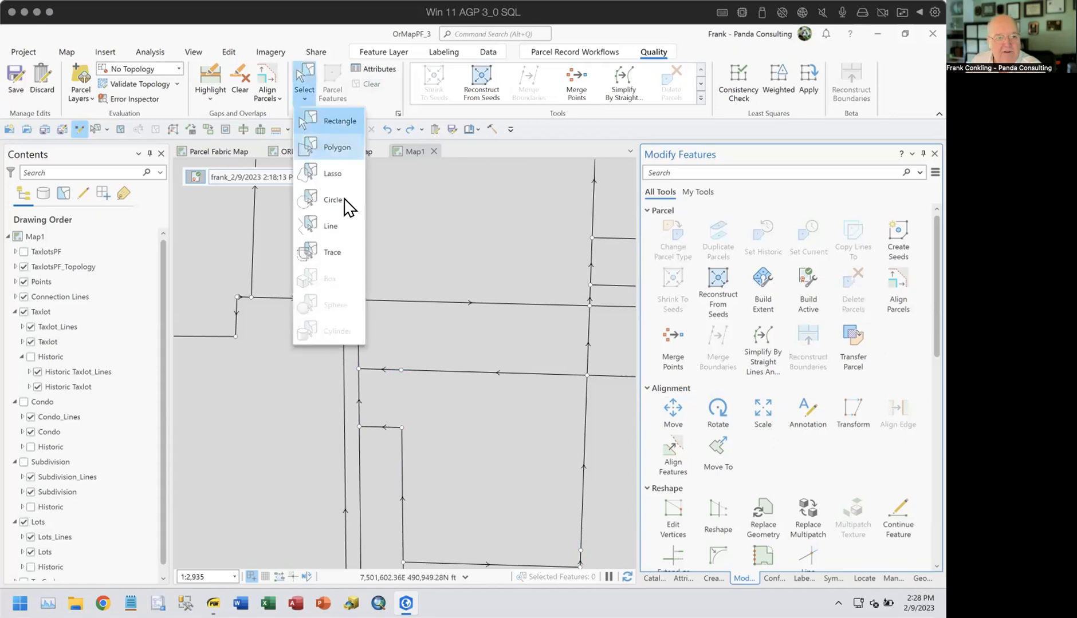
pyautogui.click(317, 131)
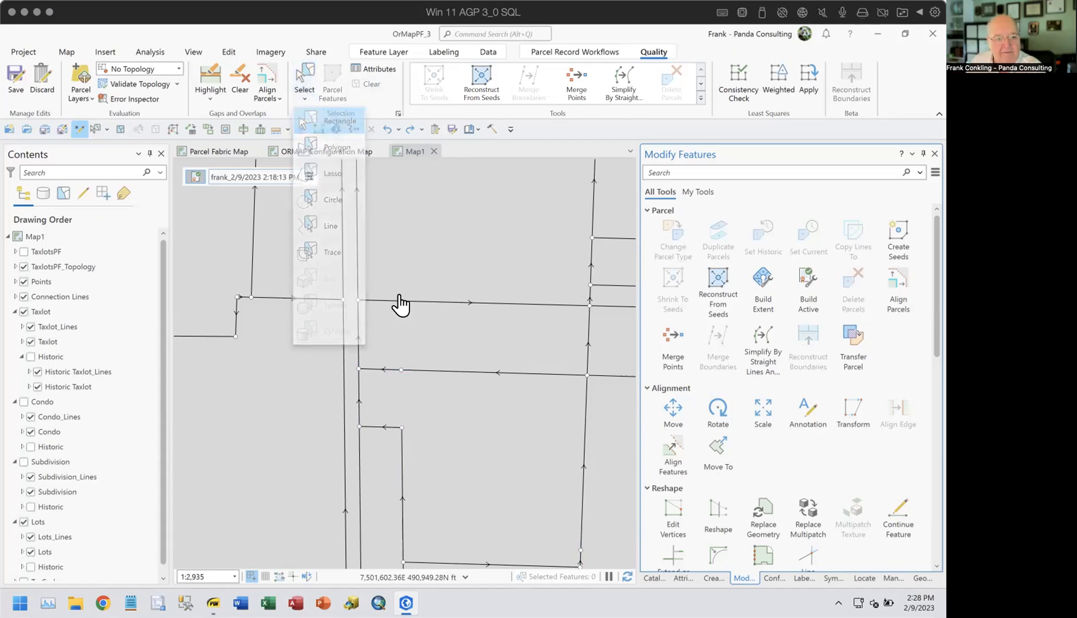
pyautogui.click(401, 372)
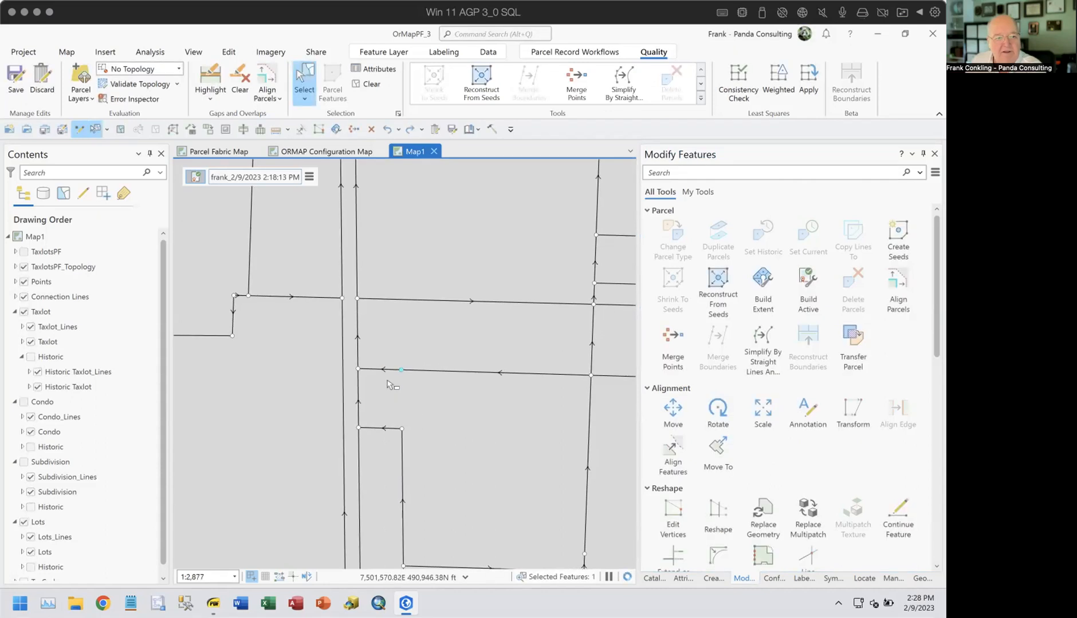
pyautogui.rightClick(387, 381)
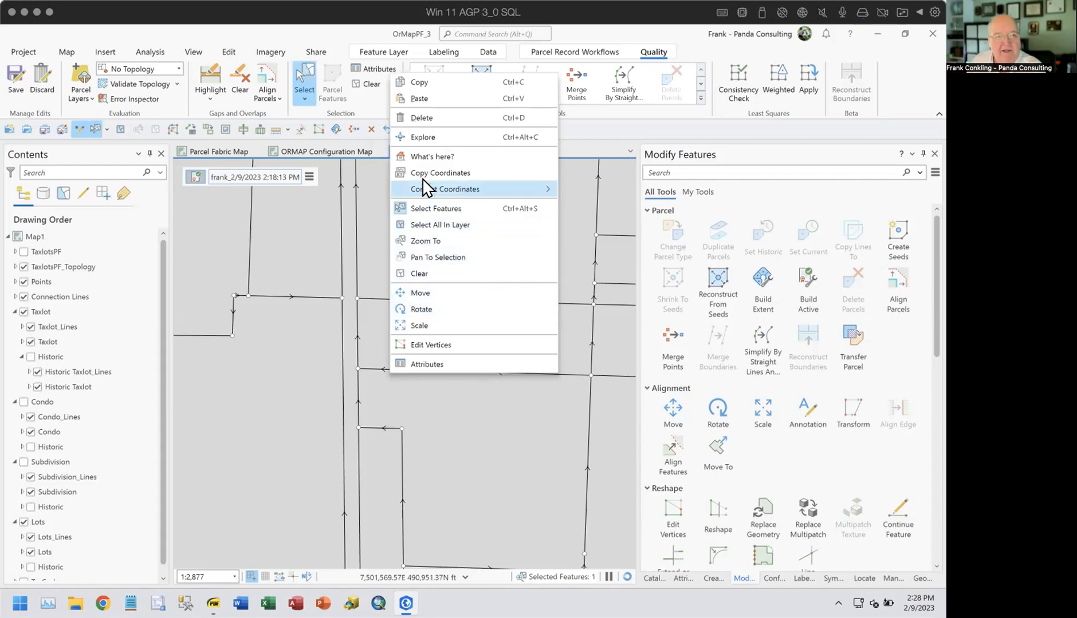
pyautogui.click(639, 34)
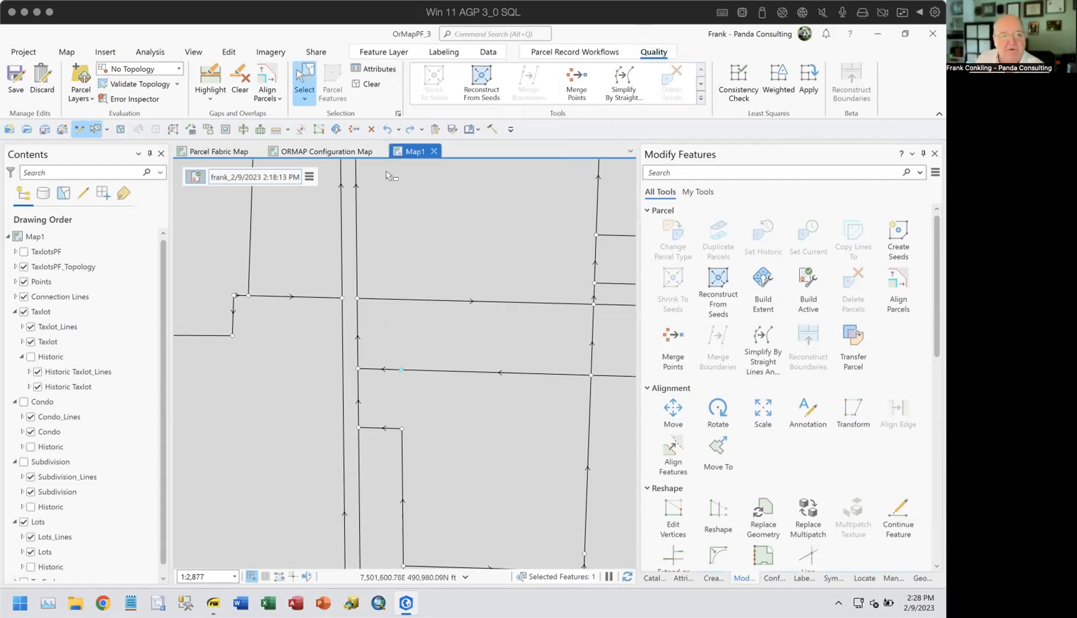
pyautogui.click(372, 128)
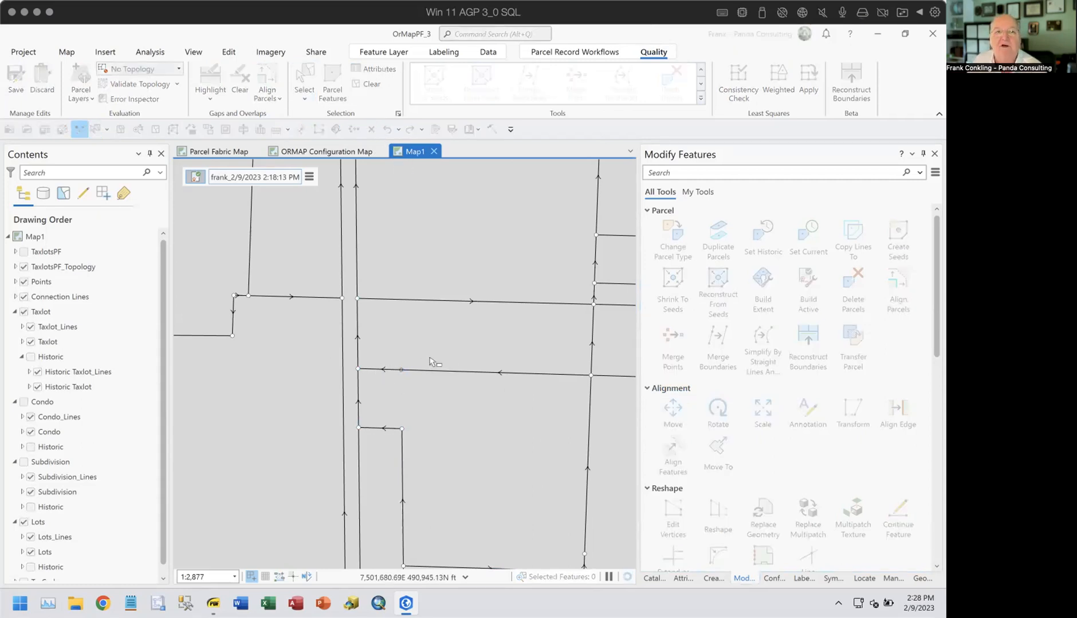
# Step: Select only the short line between the shared boundary's west end point and the intermediate point, and delete it
pyautogui.click(388, 388)
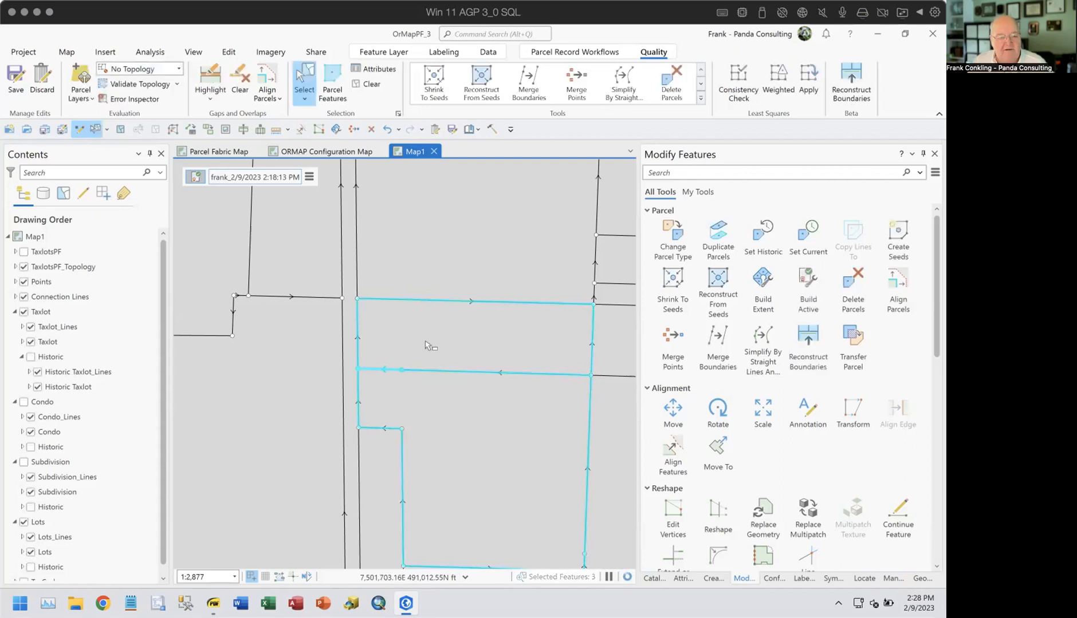
pyautogui.click(397, 333)
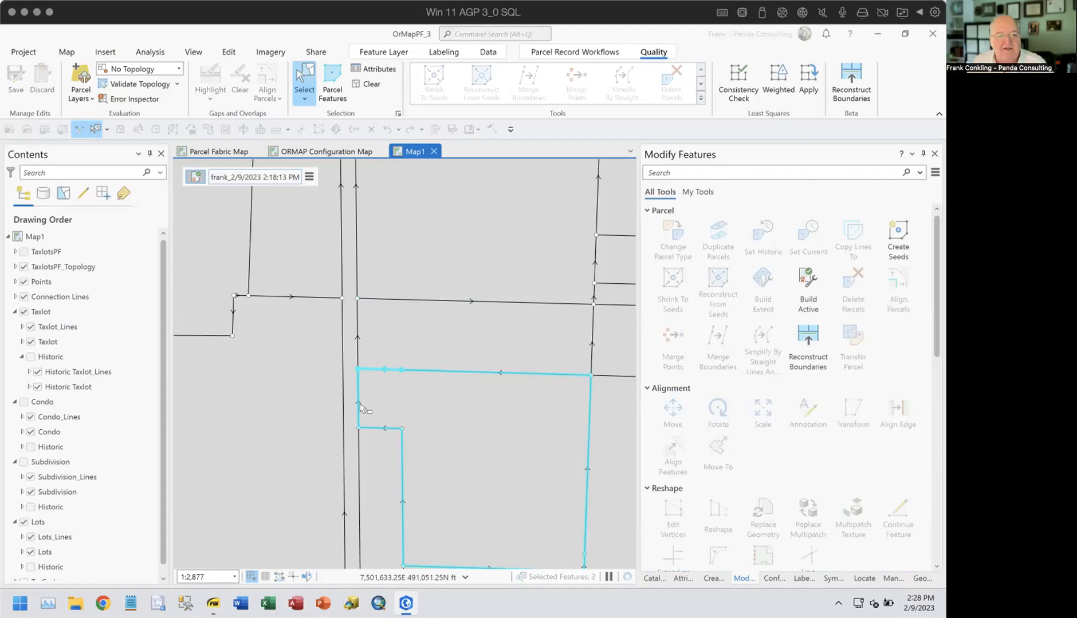
pyautogui.moveTo(384, 387); pyautogui.dragTo(418, 403)
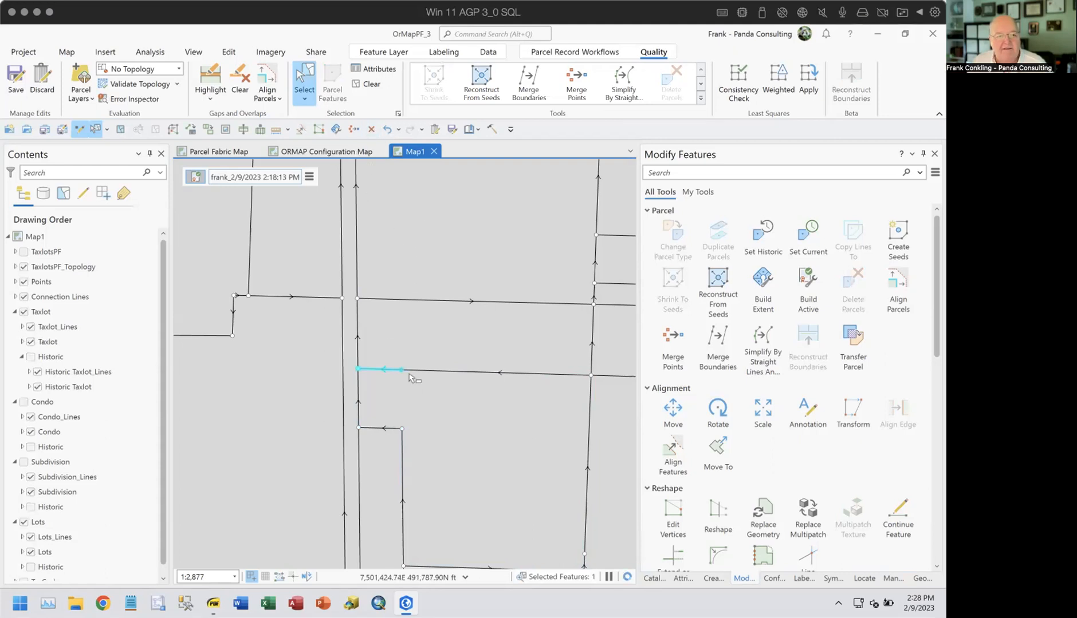
pyautogui.press('Delete')
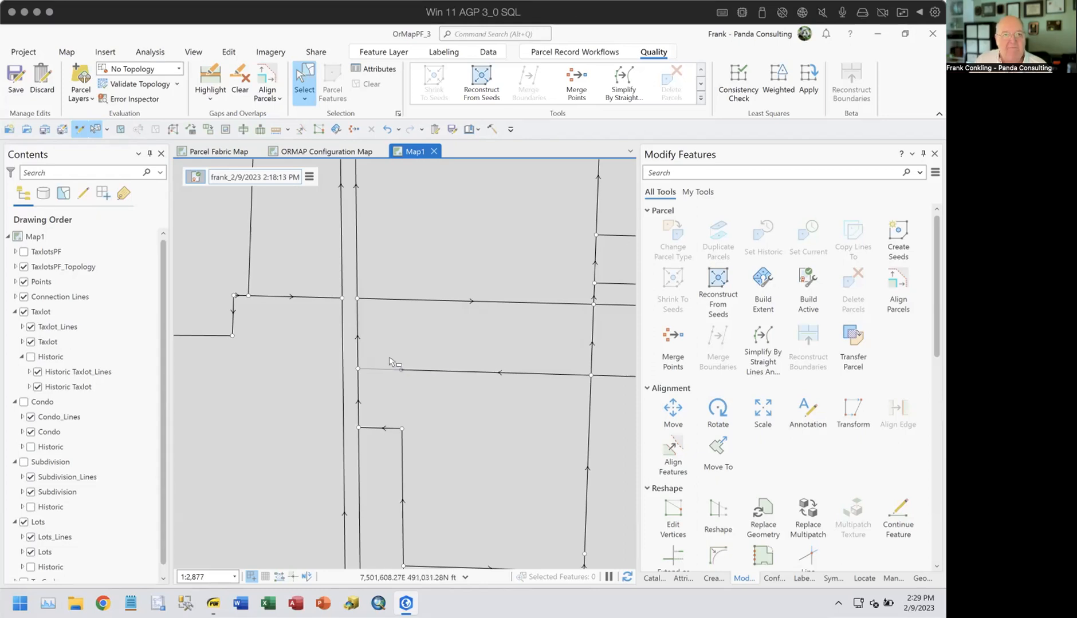
# Step: Run Build Extent to regenerate the missing boundary line in the current map extent
pyautogui.click(584, 53)
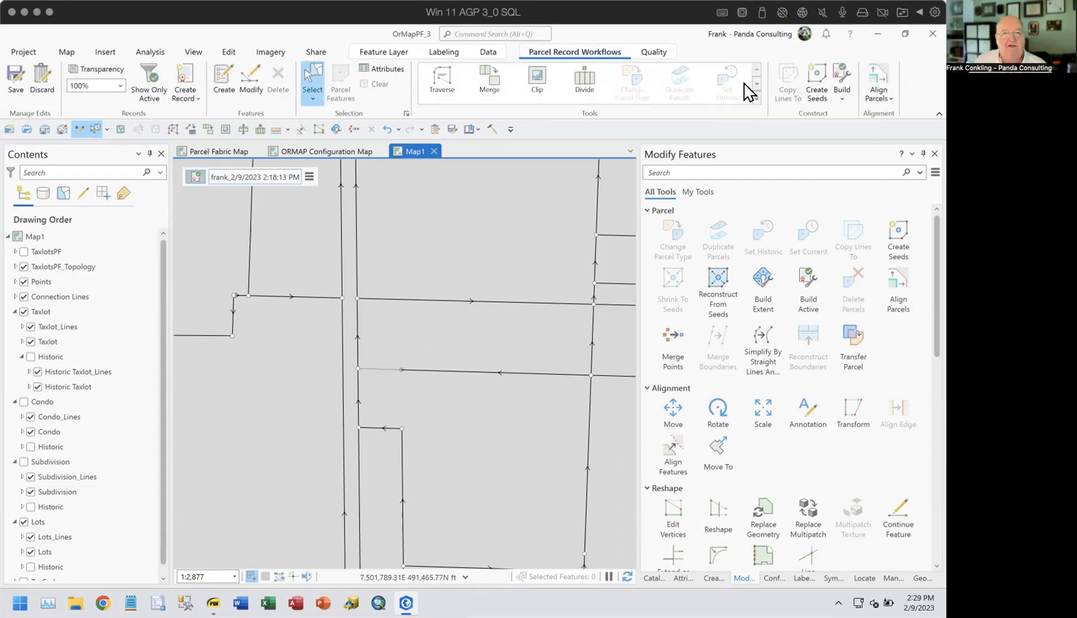
pyautogui.click(840, 96)
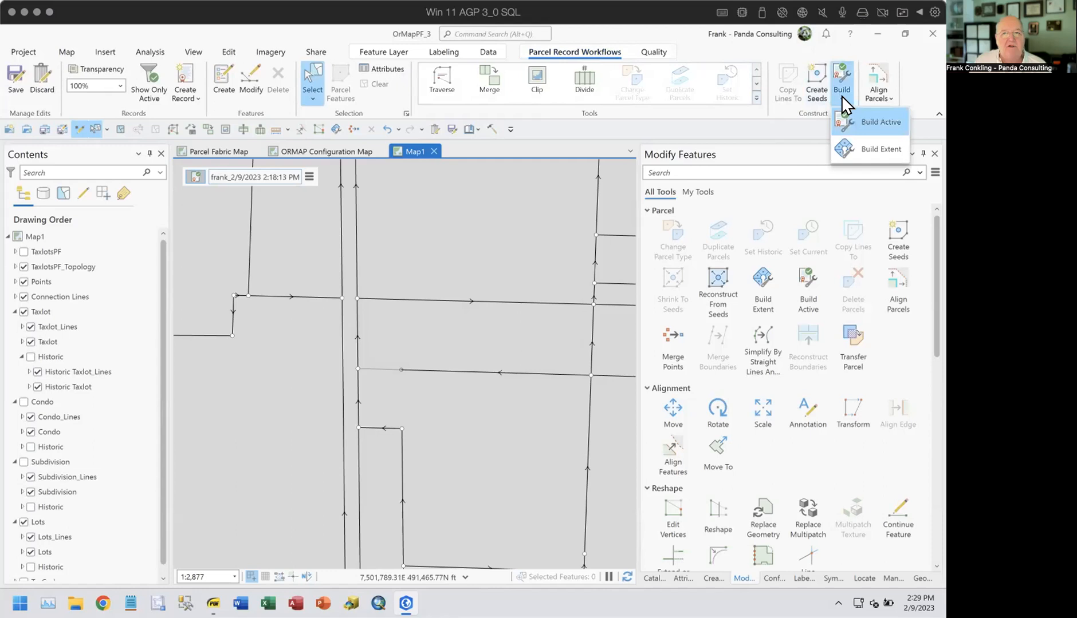
pyautogui.click(842, 146)
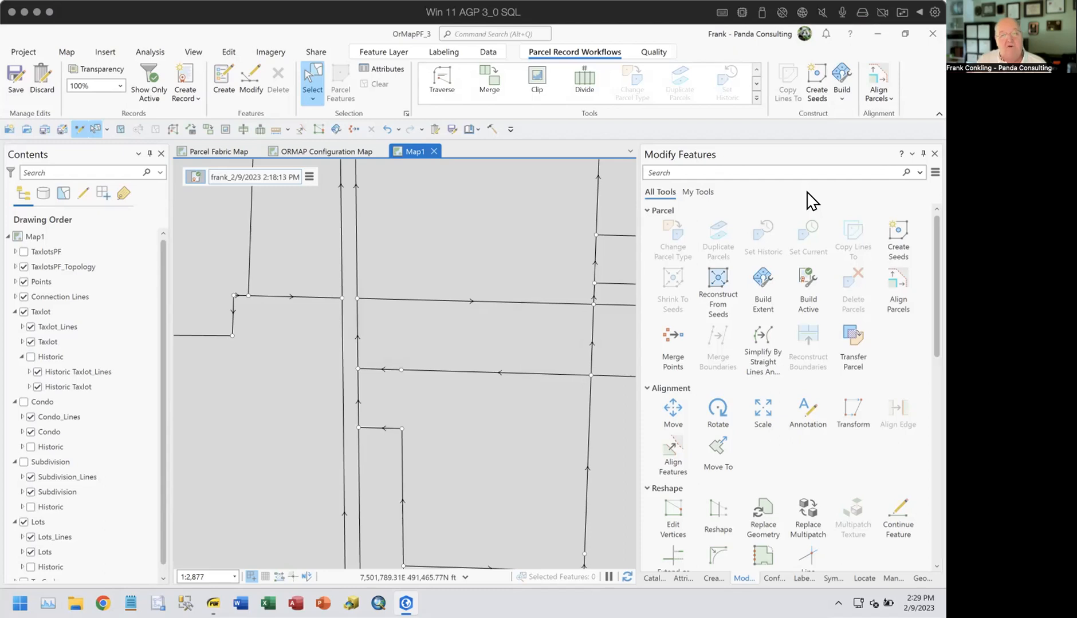
# Step: Select the features around the short boundary segment, merge its two end points with point 1 preserved, and clear the selection
pyautogui.click(647, 52)
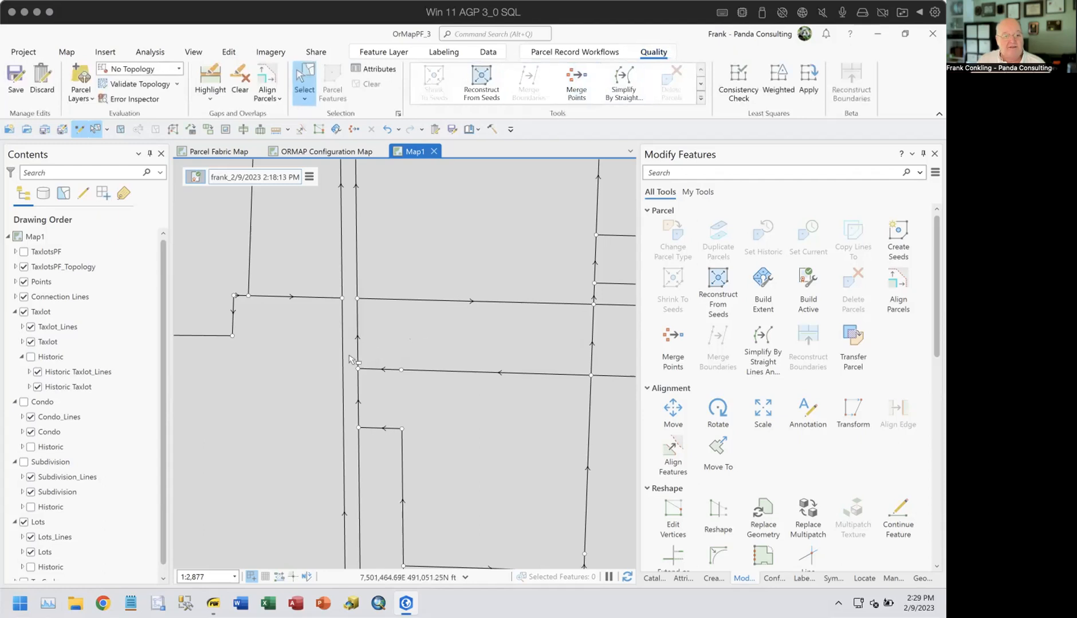
pyautogui.moveTo(351, 356); pyautogui.dragTo(405, 382)
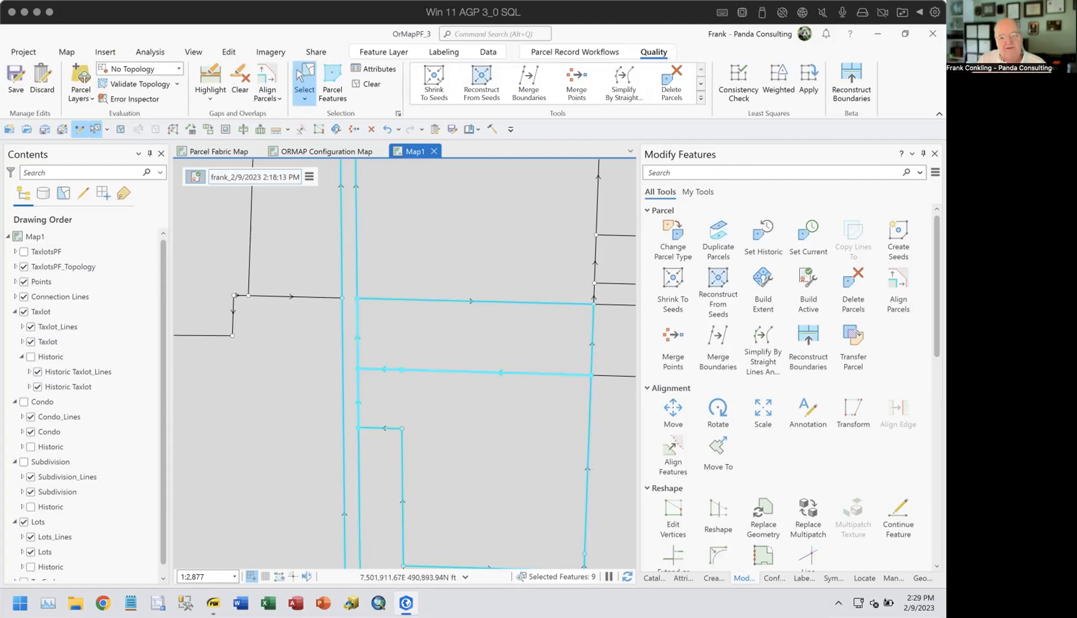
pyautogui.click(740, 579)
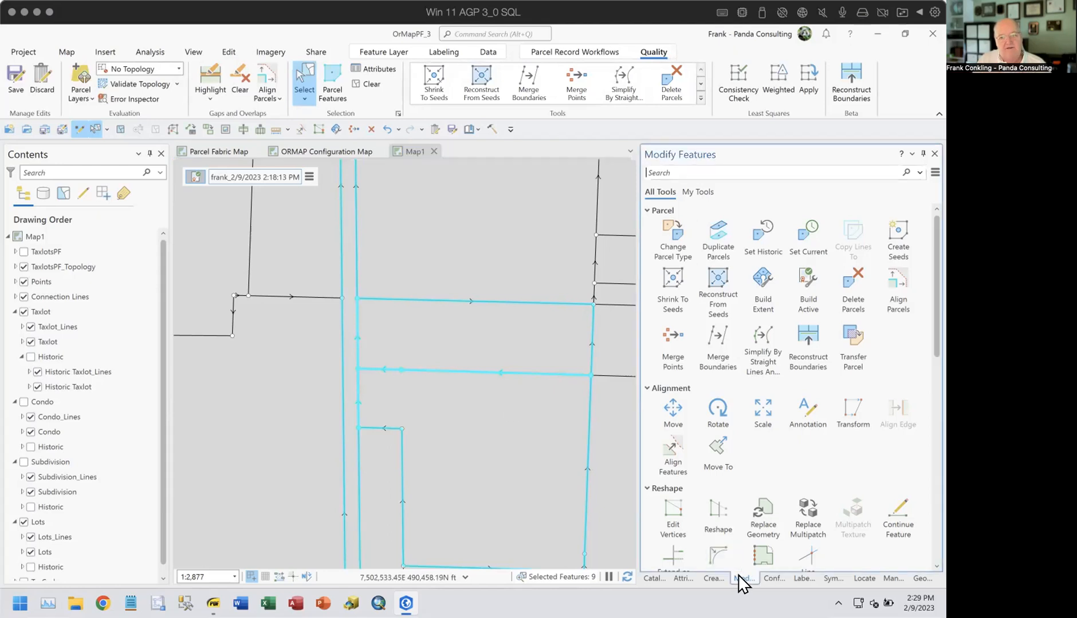
pyautogui.click(378, 367)
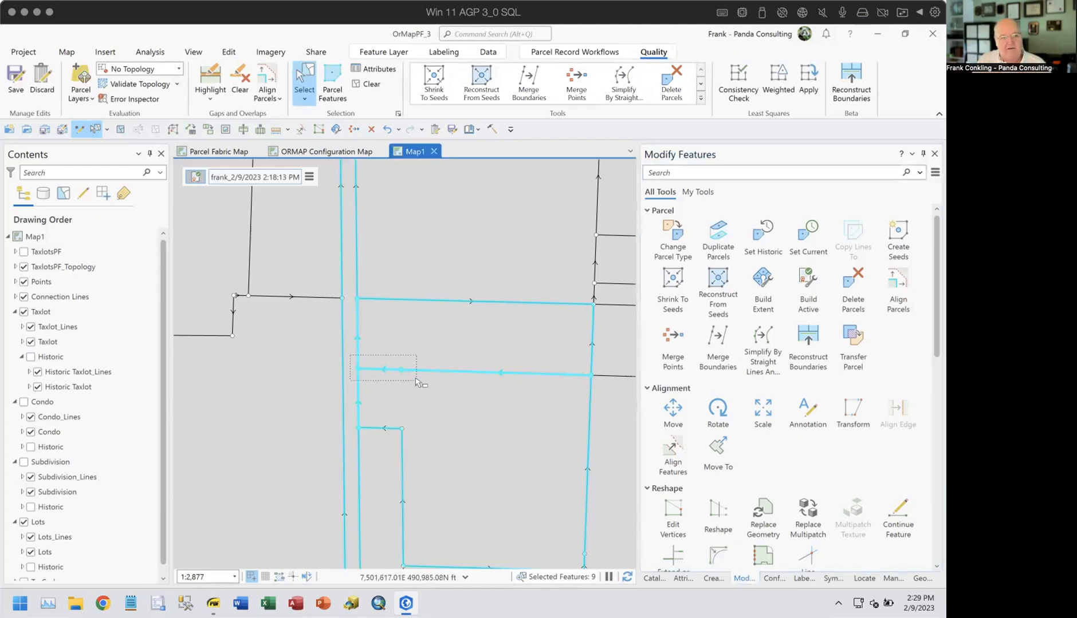
pyautogui.click(408, 378)
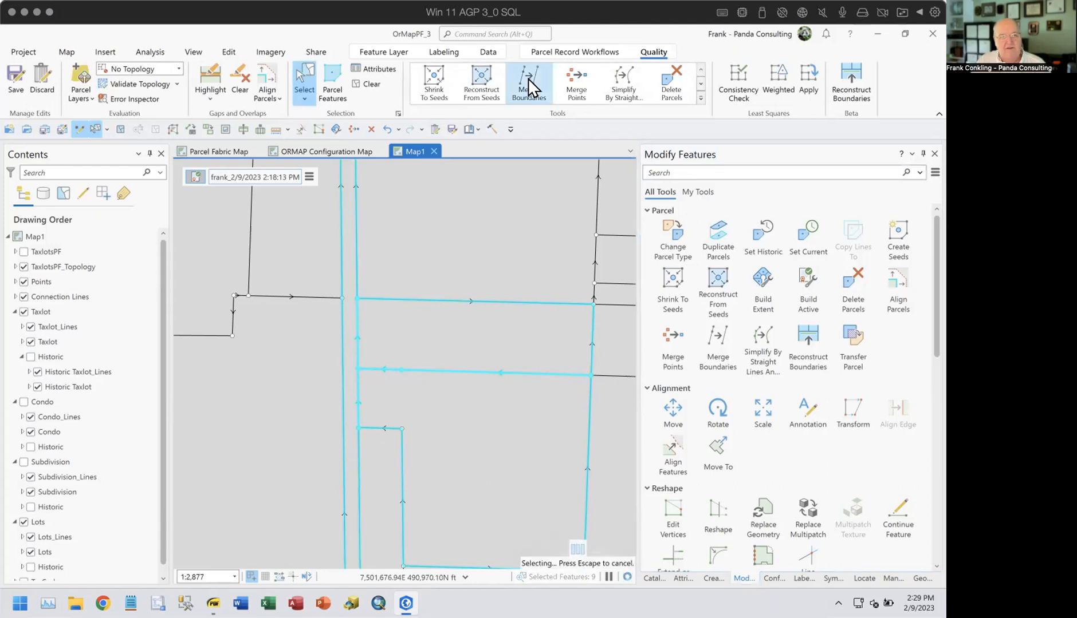
pyautogui.click(574, 77)
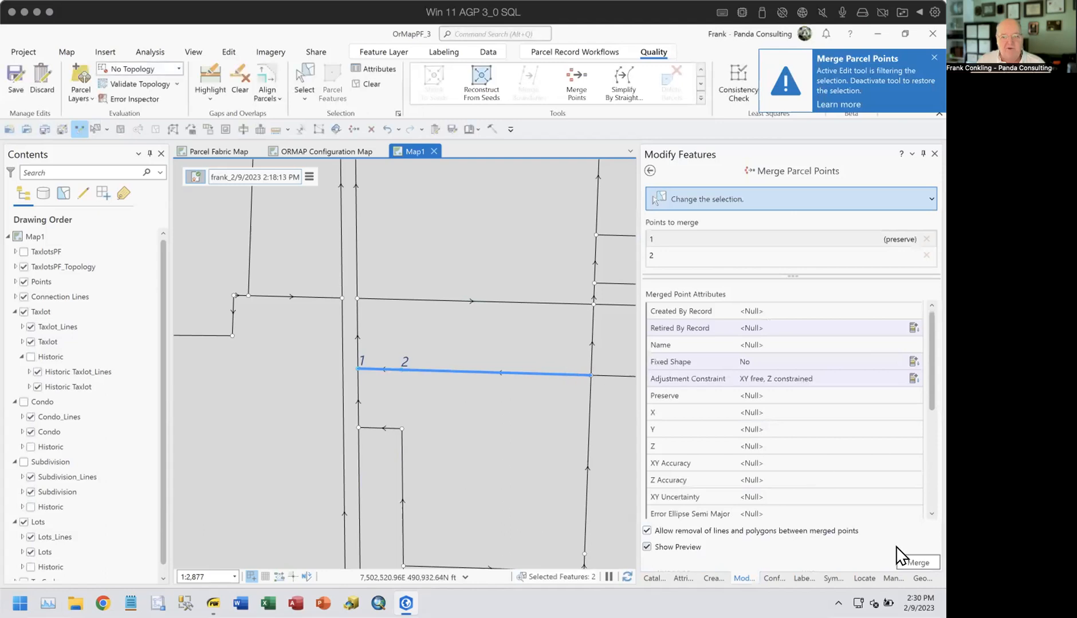
pyautogui.click(910, 562)
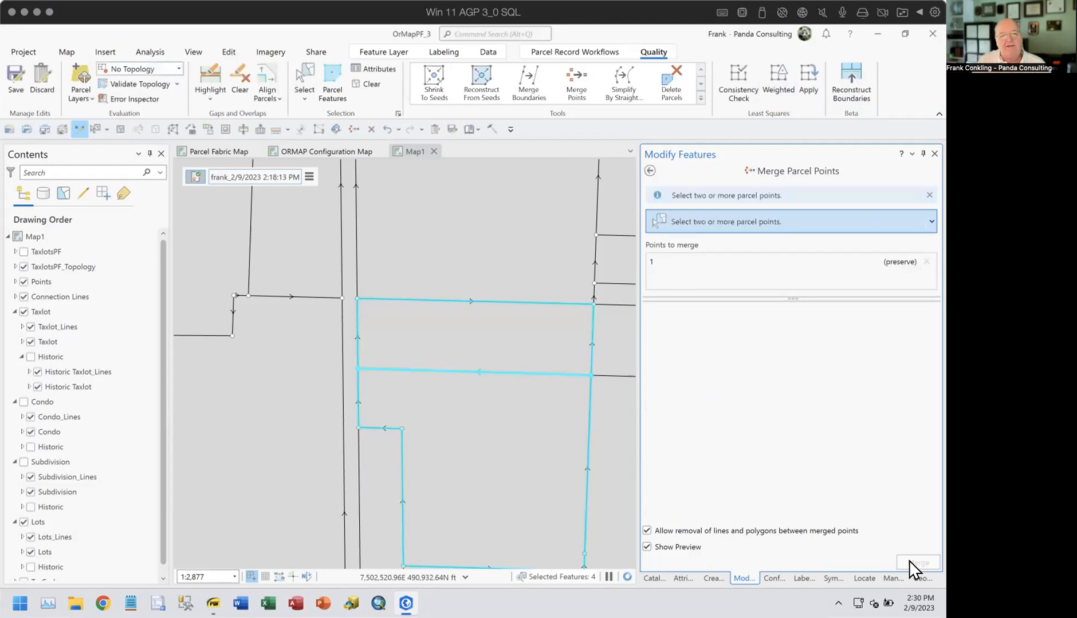
pyautogui.click(367, 84)
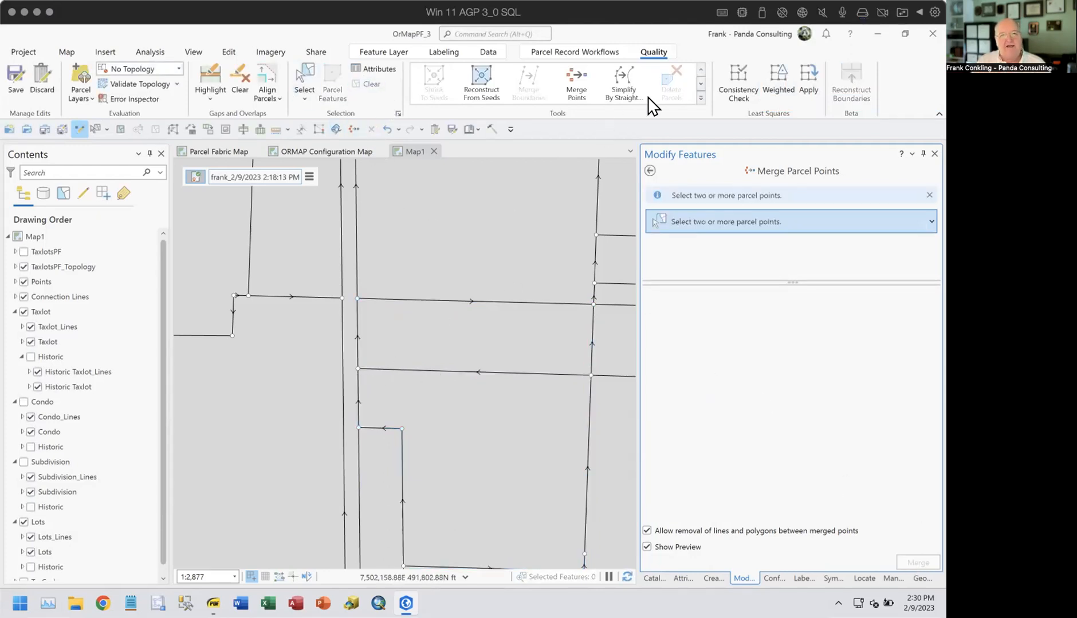
pyautogui.click(595, 52)
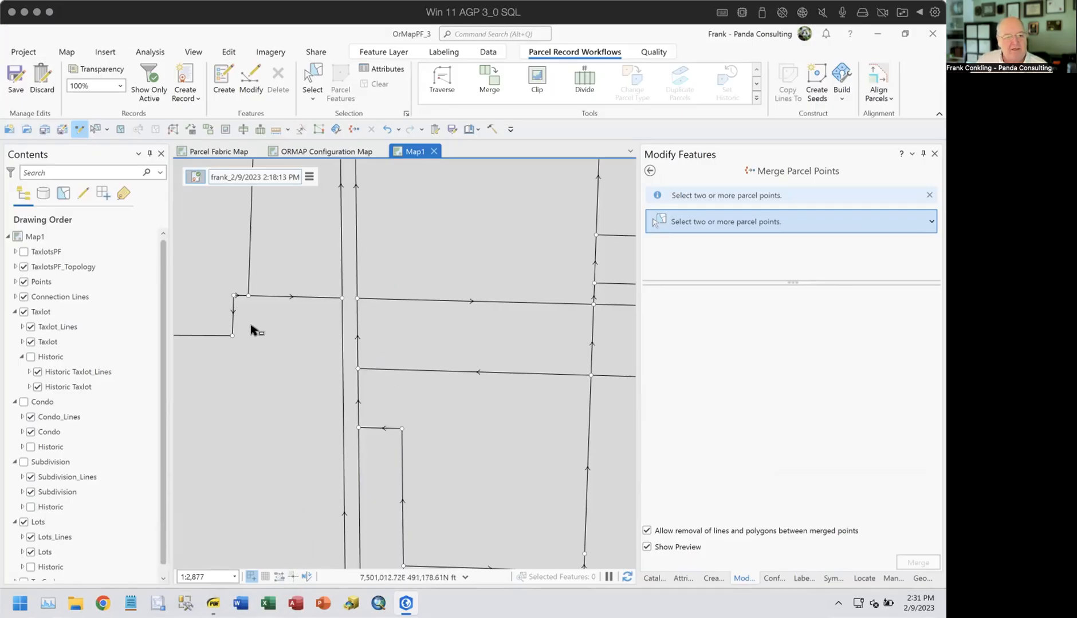
pyautogui.scroll(2, 342, 480)
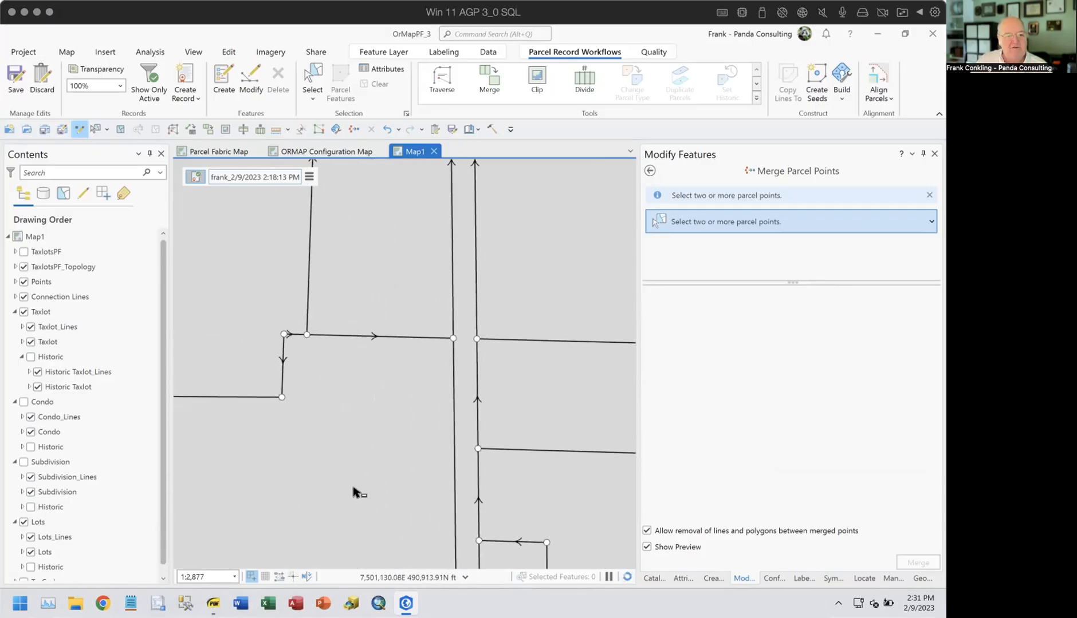
pyautogui.scroll(-2, 377, 470)
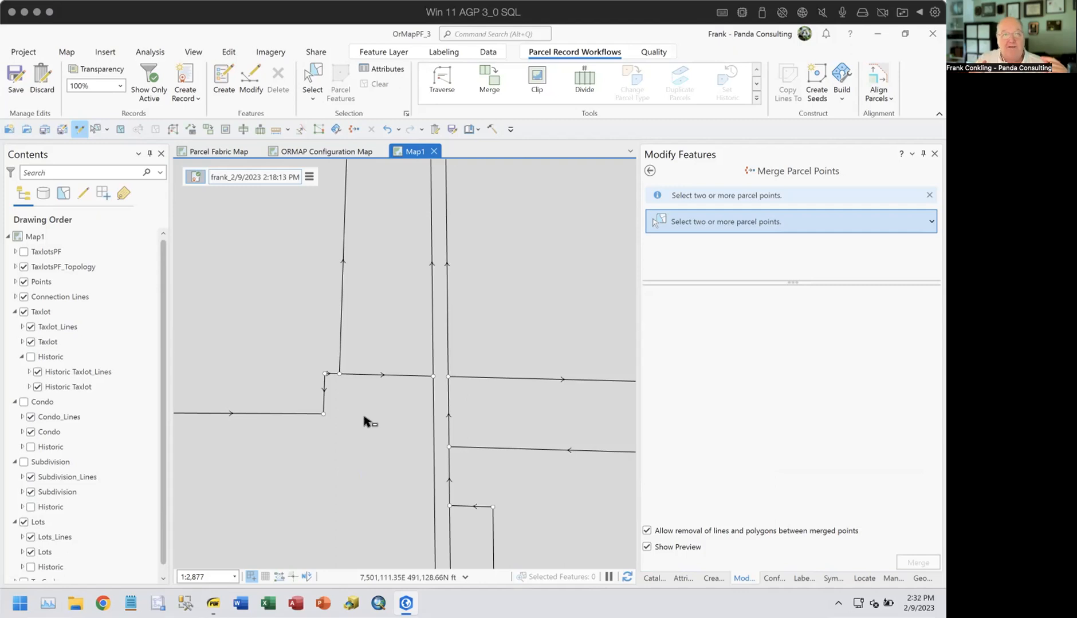
# Step: Go back through the earlier map extents to the isolated points beside the small taxlot, and turn on the Historic taxlot layers
pyautogui.click(15, 282)
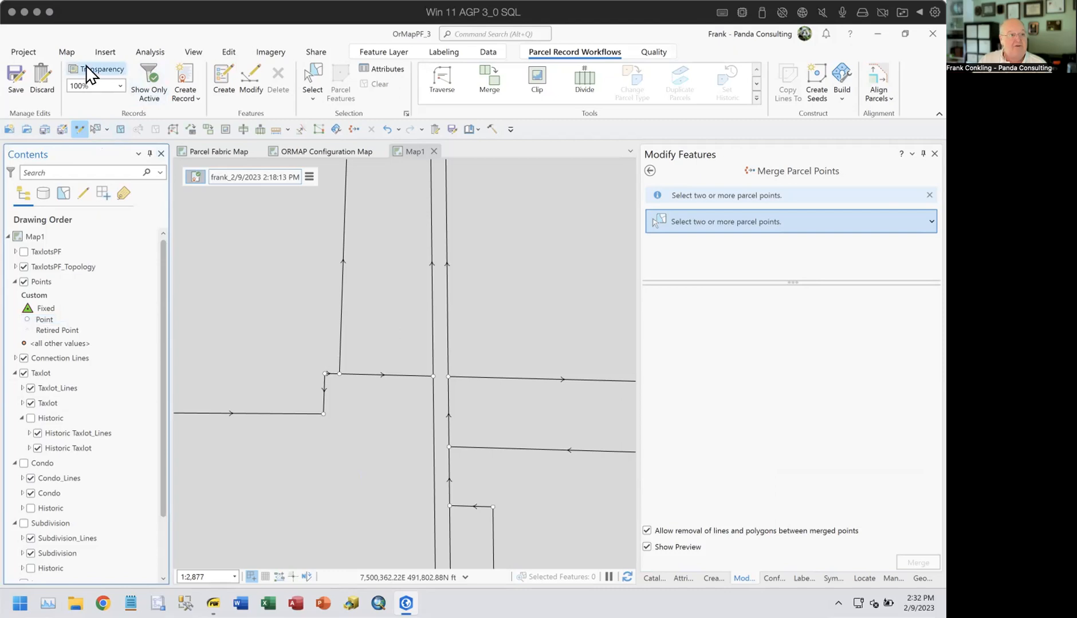
pyautogui.click(64, 51)
pyautogui.click(123, 98)
pyautogui.click(123, 98)
pyautogui.click(122, 98)
pyautogui.click(123, 98)
pyautogui.click(123, 98)
pyautogui.click(122, 98)
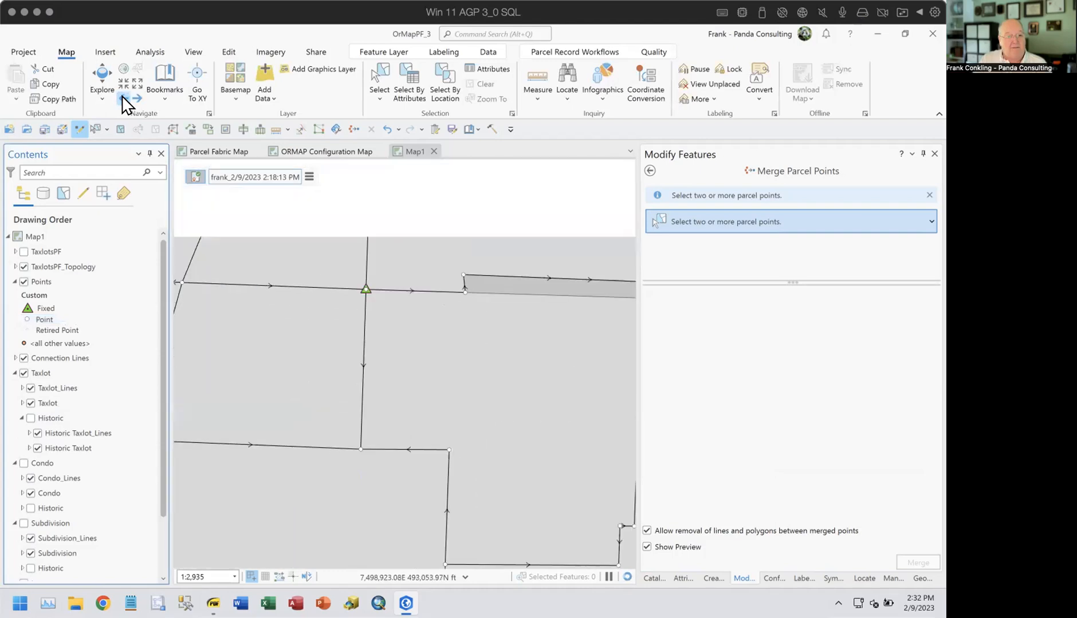
pyautogui.click(122, 98)
pyautogui.click(122, 98)
pyautogui.click(122, 98)
pyautogui.click(122, 98)
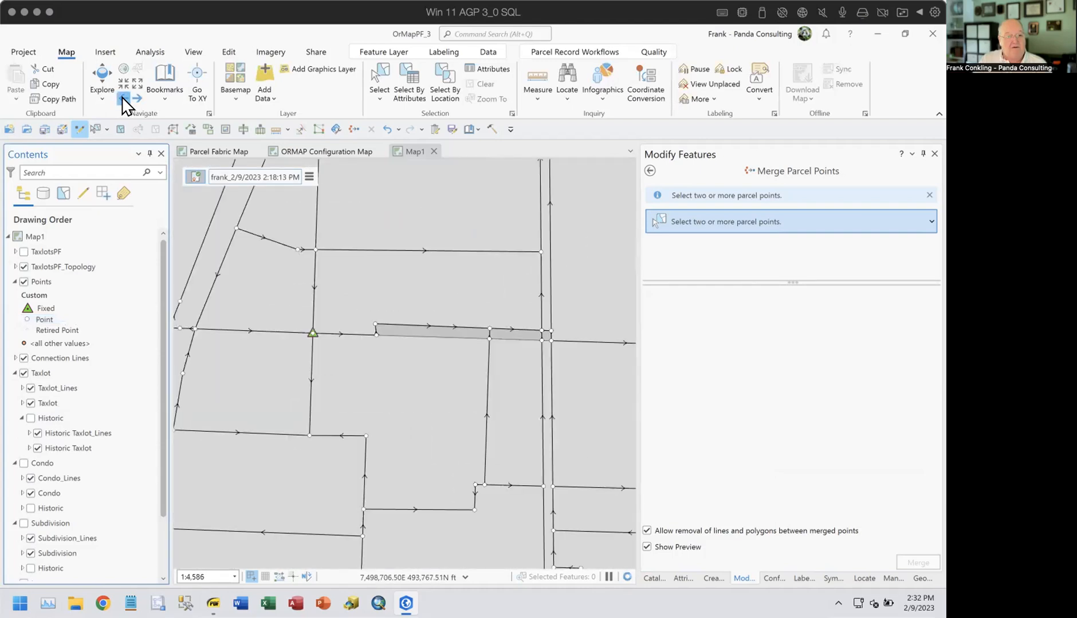
pyautogui.click(123, 98)
pyautogui.click(123, 98)
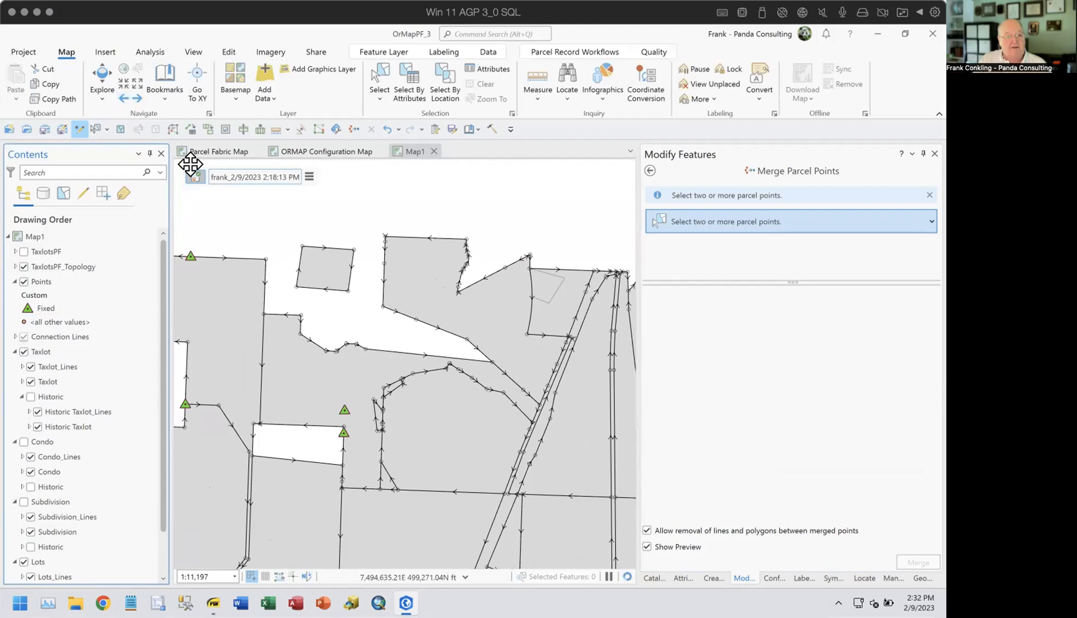
pyautogui.scroll(4, 269, 241)
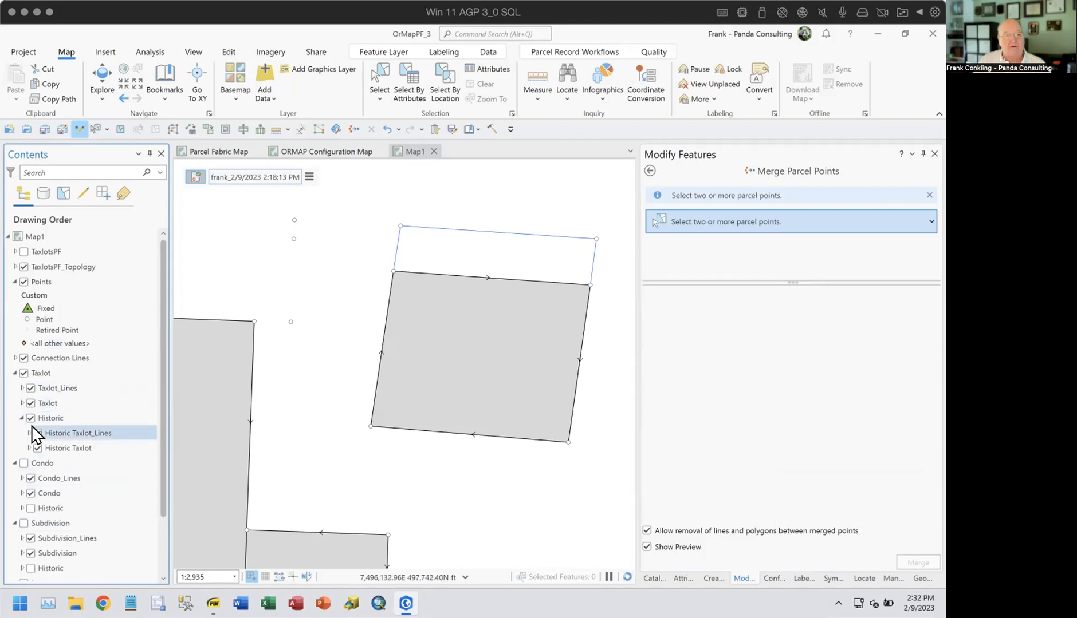
# Step: Select the three isolated points west of the small four-sided taxlot, and leave the Merge Points tool
pyautogui.moveTo(334, 475); pyautogui.dragTo(425, 336)
pyautogui.moveTo(361, 294); pyautogui.dragTo(373, 556)
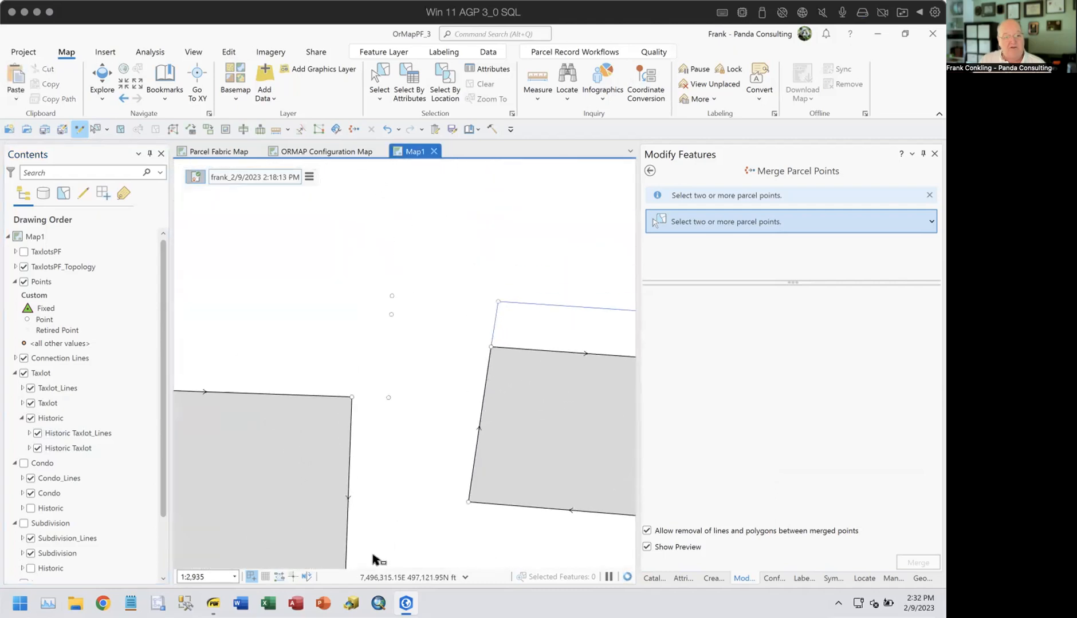
pyautogui.moveTo(314, 435); pyautogui.dragTo(349, 555)
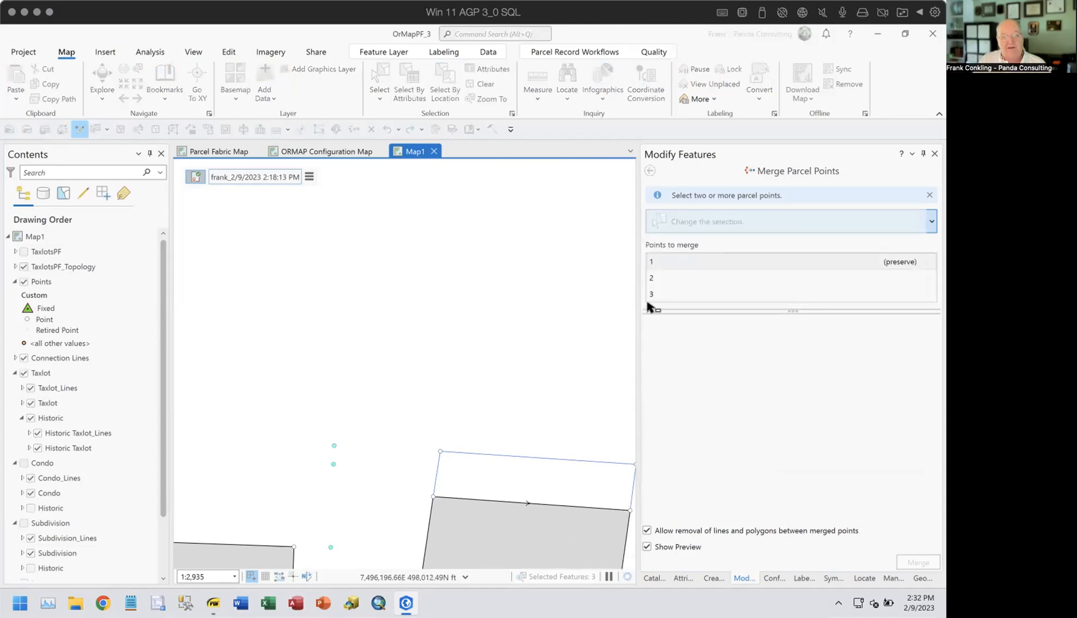
pyautogui.click(647, 172)
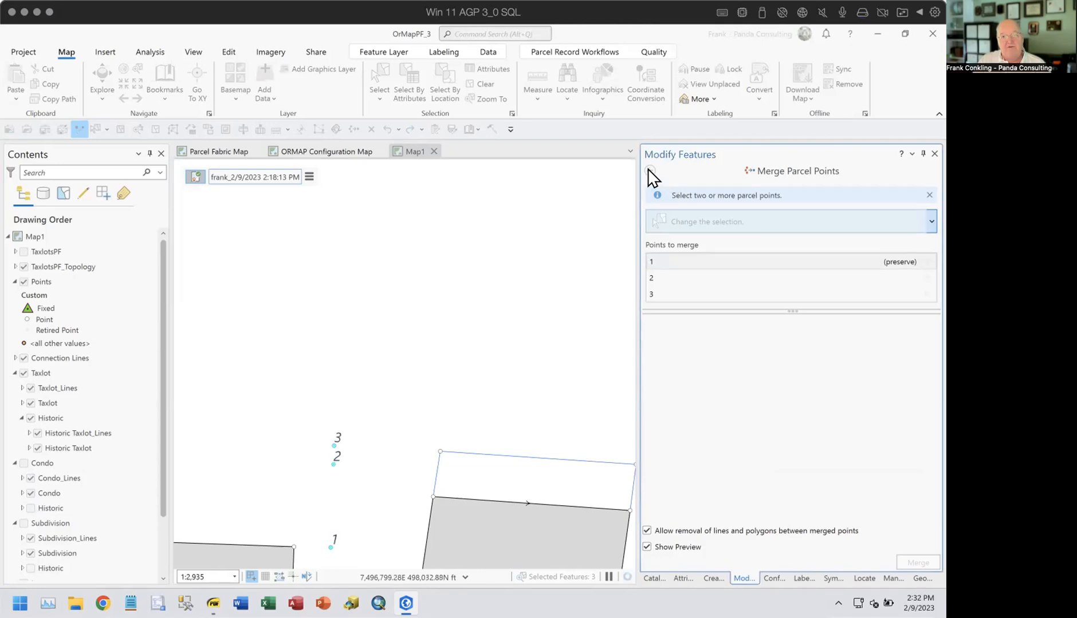
pyautogui.click(649, 171)
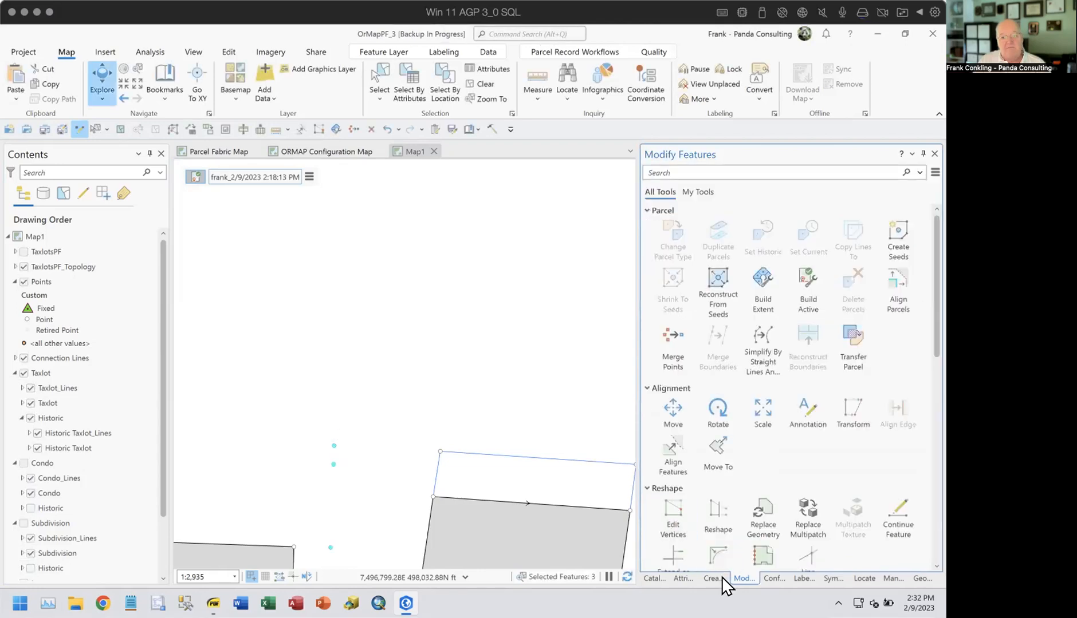
# Step: Examine the attributes of the selected points and their position relative to the neighbouring taxlots
pyautogui.click(676, 576)
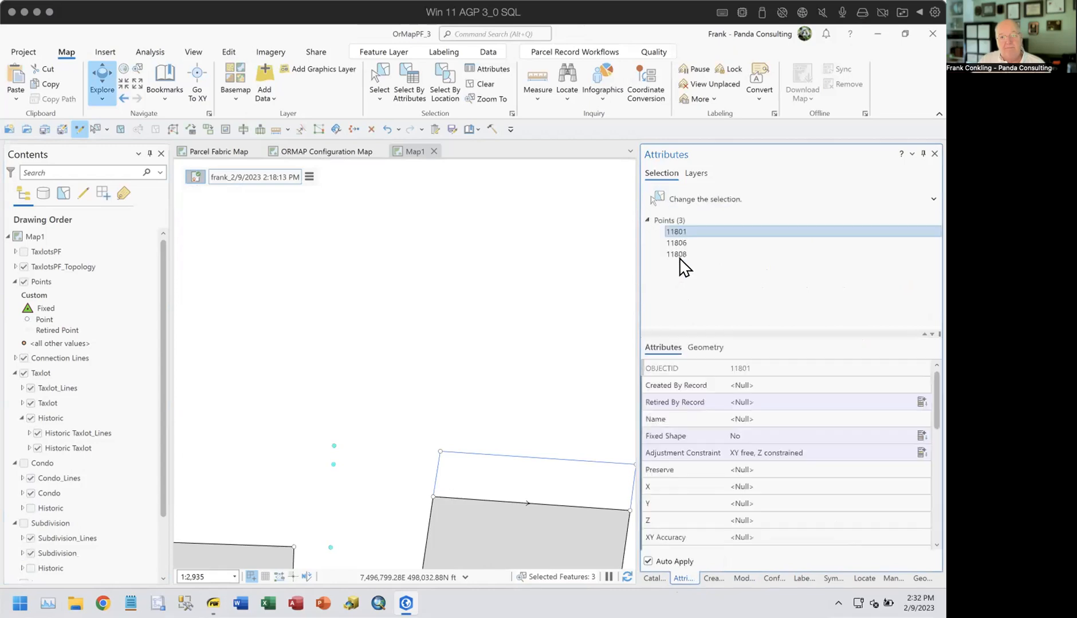
pyautogui.click(787, 485)
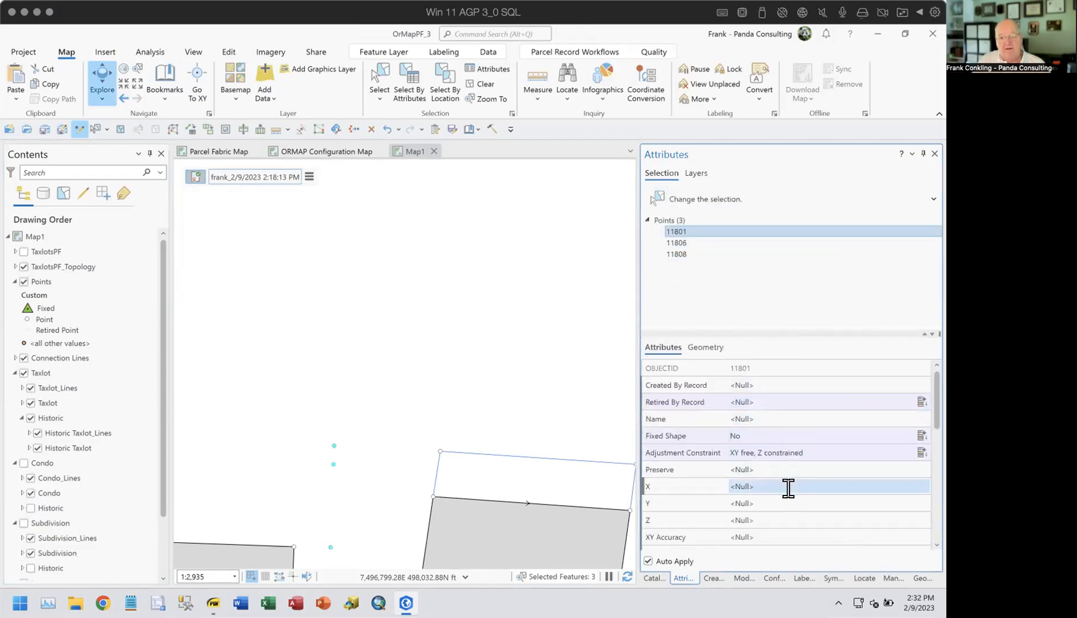
pyautogui.moveTo(707, 385)
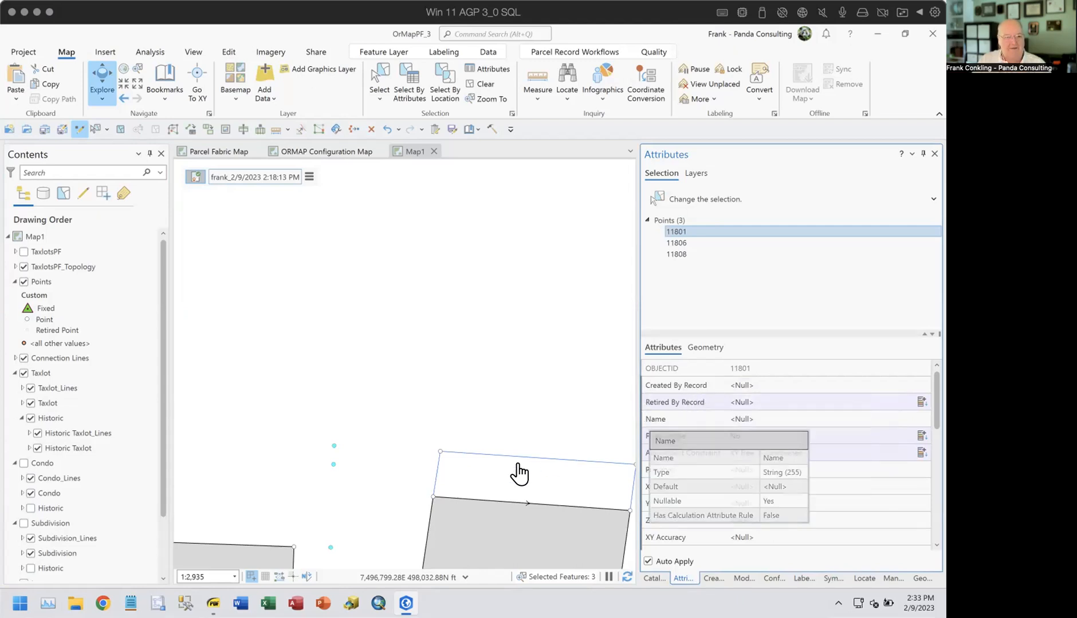
pyautogui.scroll(-2, 392, 488)
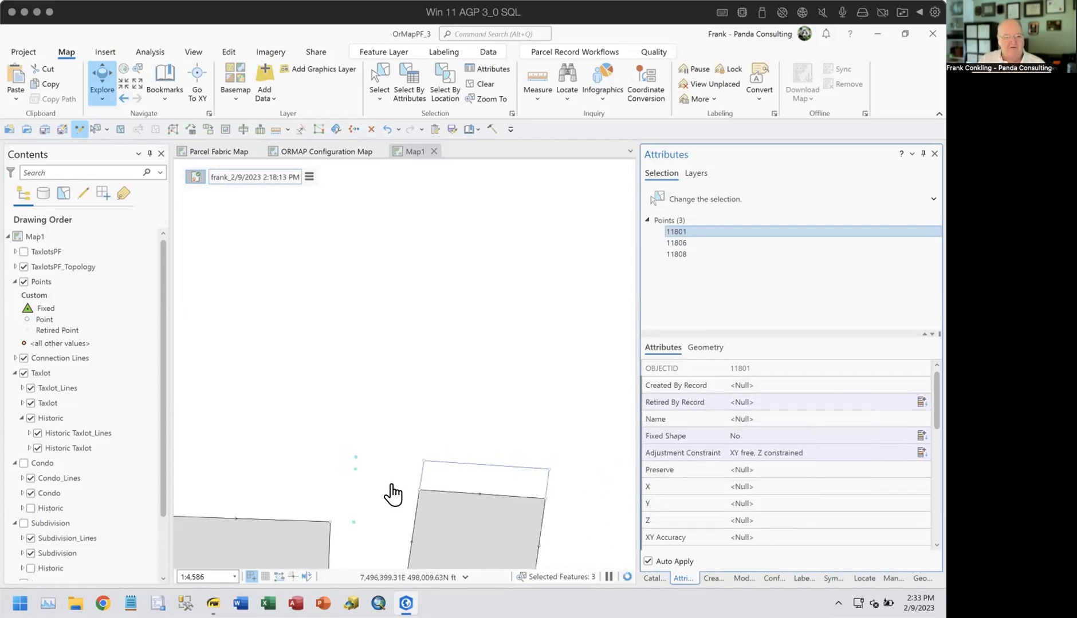
pyautogui.moveTo(391, 493); pyautogui.dragTo(392, 363)
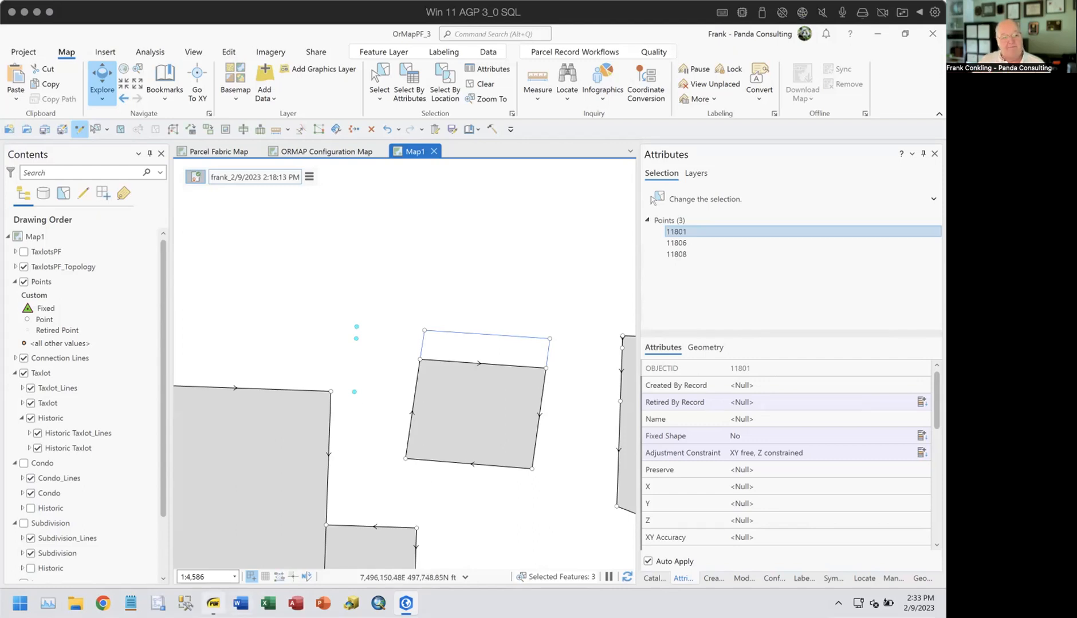
# Step: Switch to the training PDF and review the slides from Merge Points through Reconstruct Boundaries
pyautogui.click(213, 603)
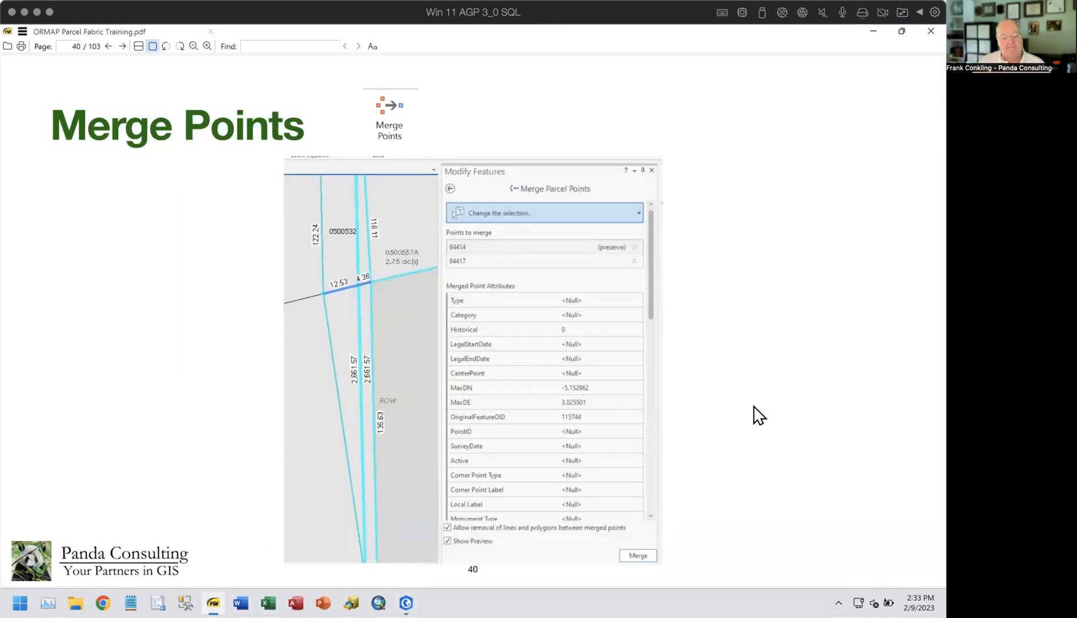
pyautogui.scroll(-1, 745, 414)
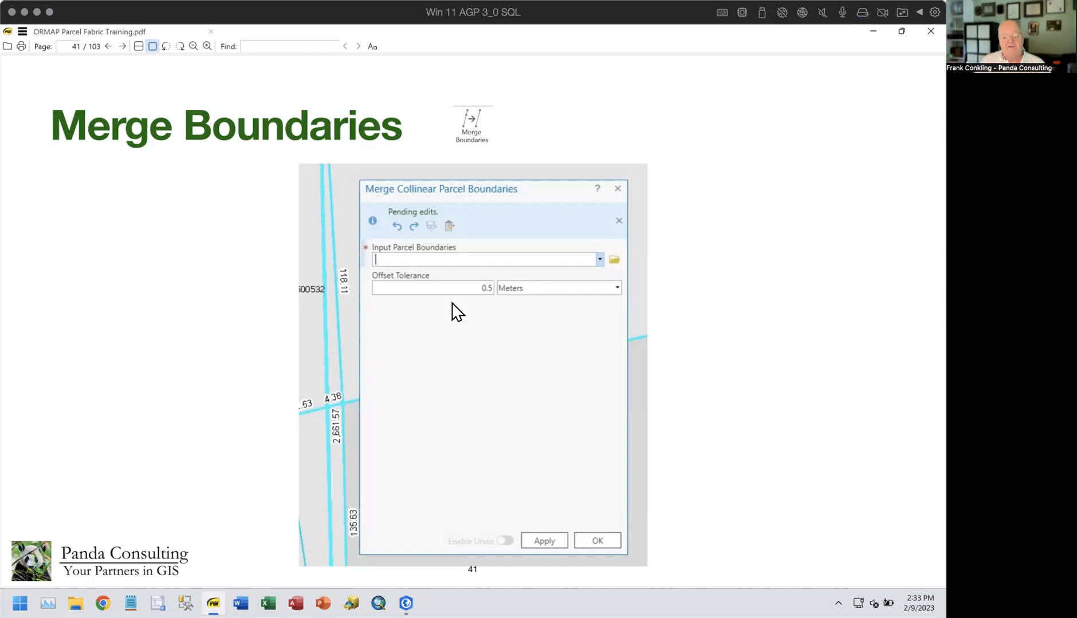
pyautogui.press('pagedown')
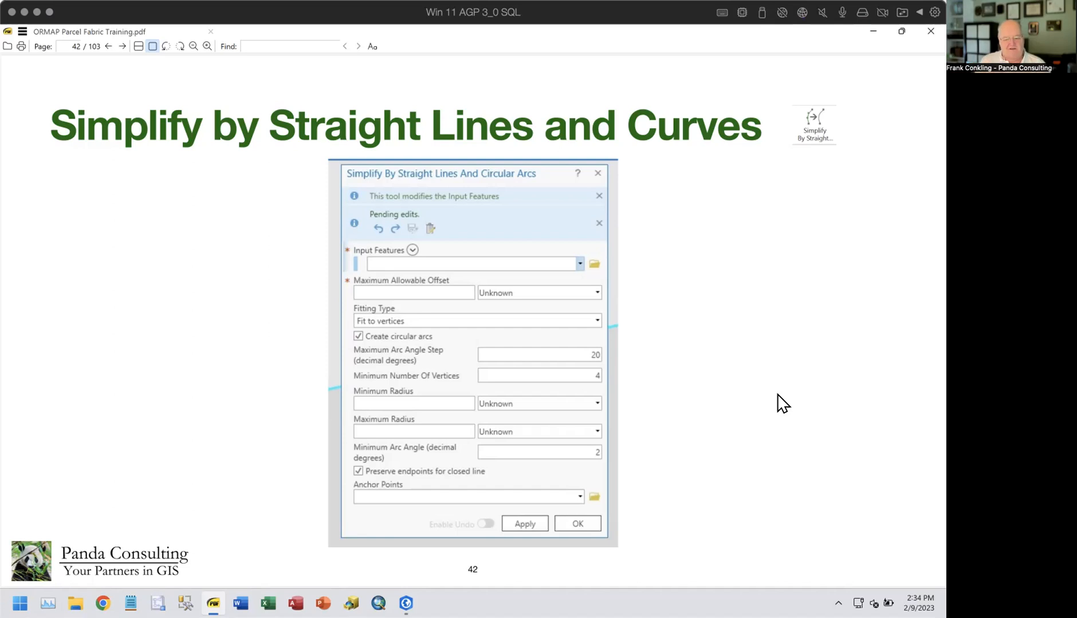
pyautogui.press('pagedown')
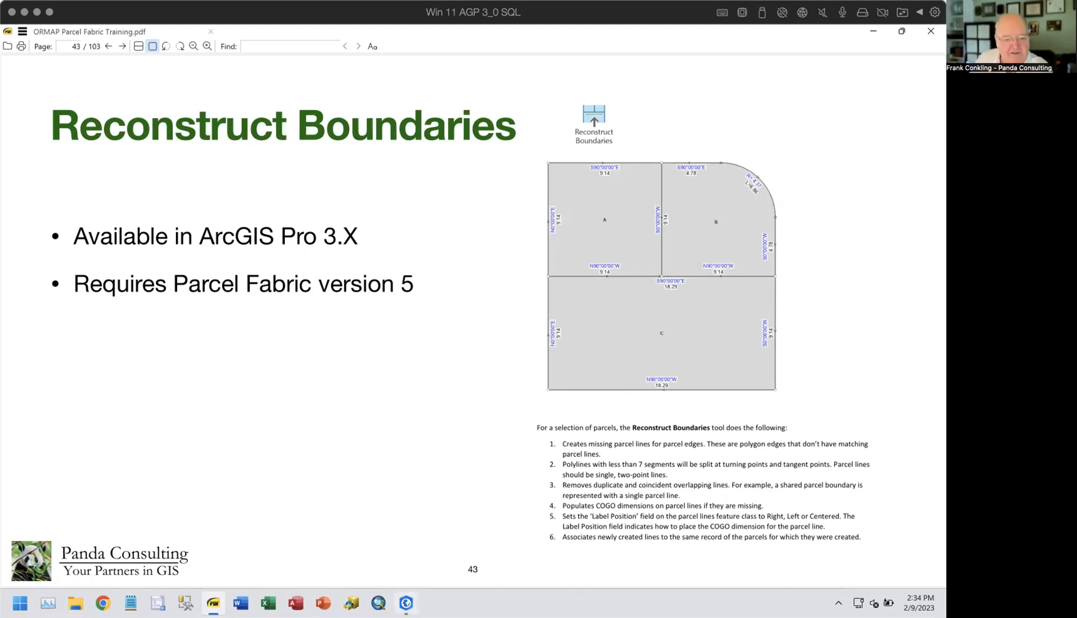
# Step: Switch back to ArcGIS Pro and turn on labels for the Taxlot_Lines layer near the taxlot junction south of the hatched historic parcel
pyautogui.click(406, 603)
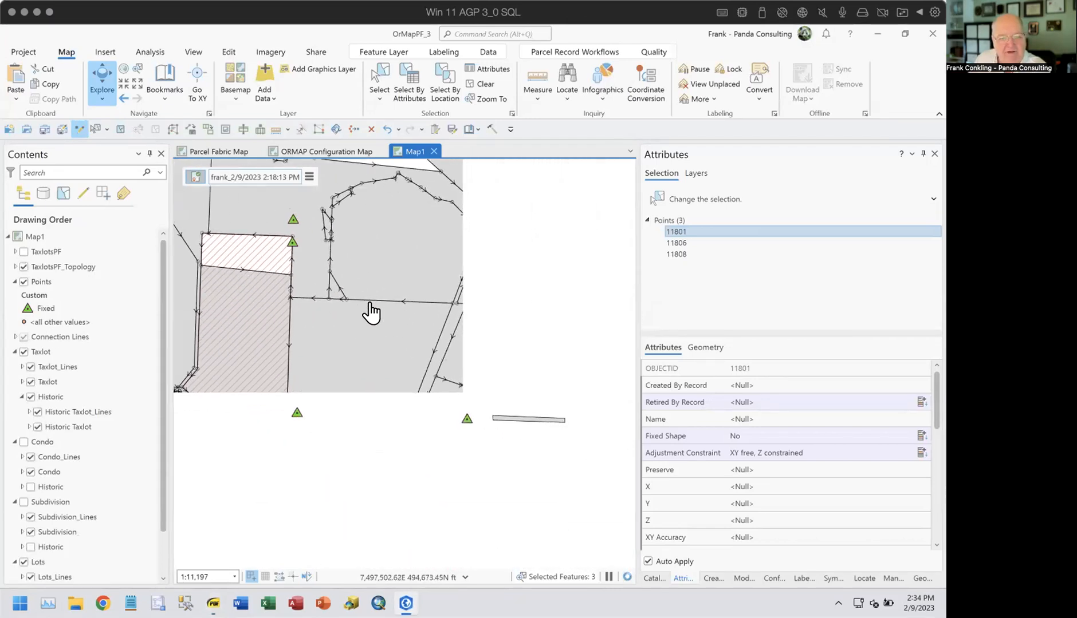
pyautogui.moveTo(528, 450); pyautogui.dragTo(500, 393)
pyautogui.scroll(4, 441, 326)
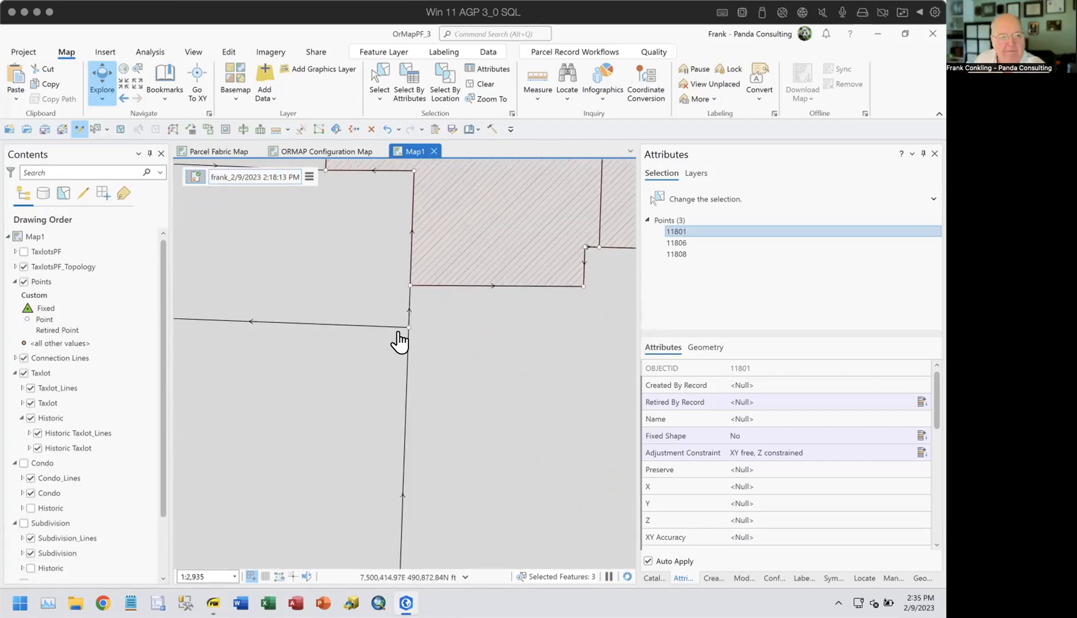
pyautogui.rightClick(46, 395)
pyautogui.click(75, 325)
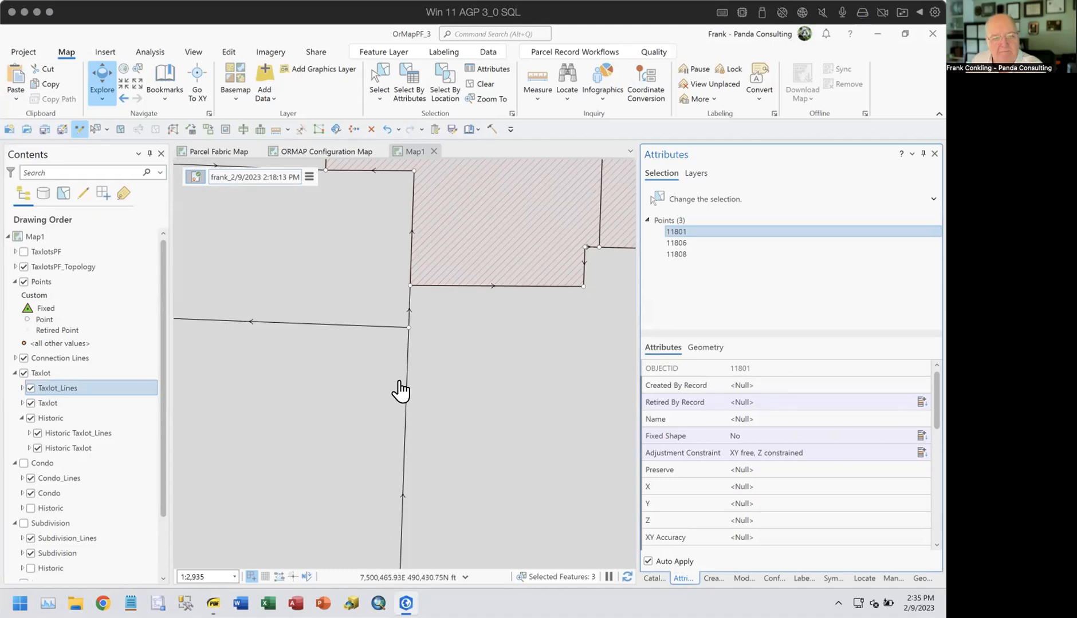
# Step: Select the features at the taxlot junction and update all COGO distances and directions of the three boundary lines
pyautogui.click(379, 80)
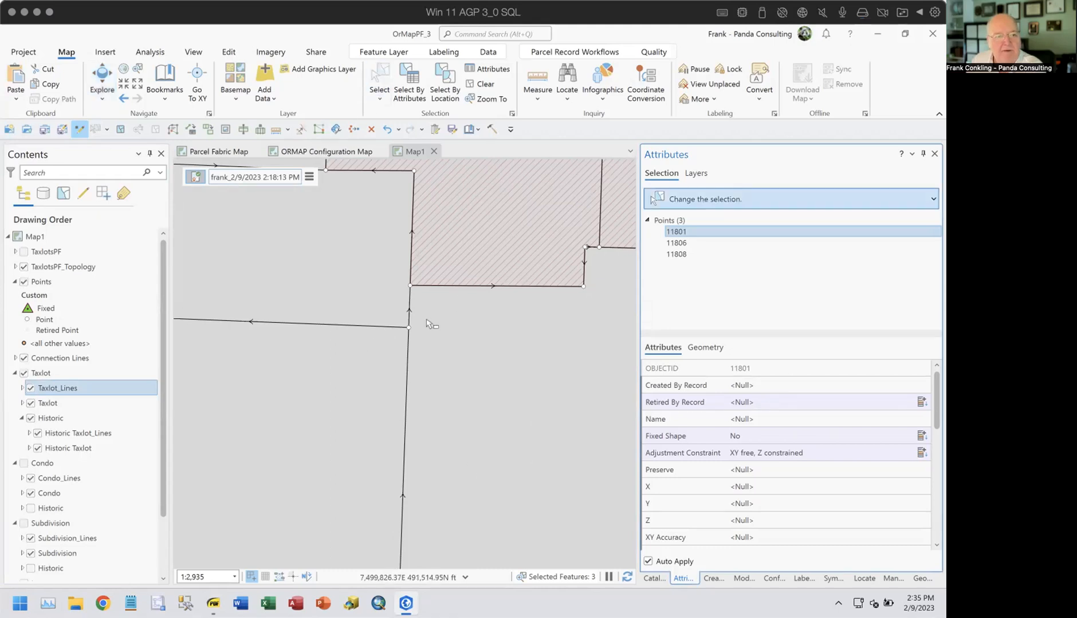
pyautogui.click(425, 331)
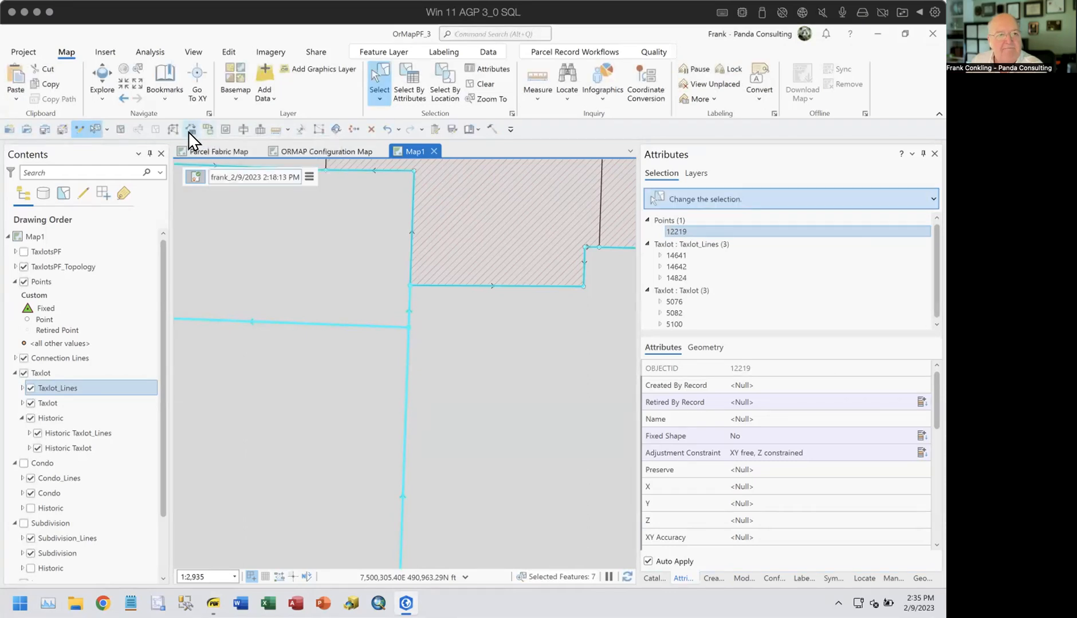
pyautogui.click(801, 408)
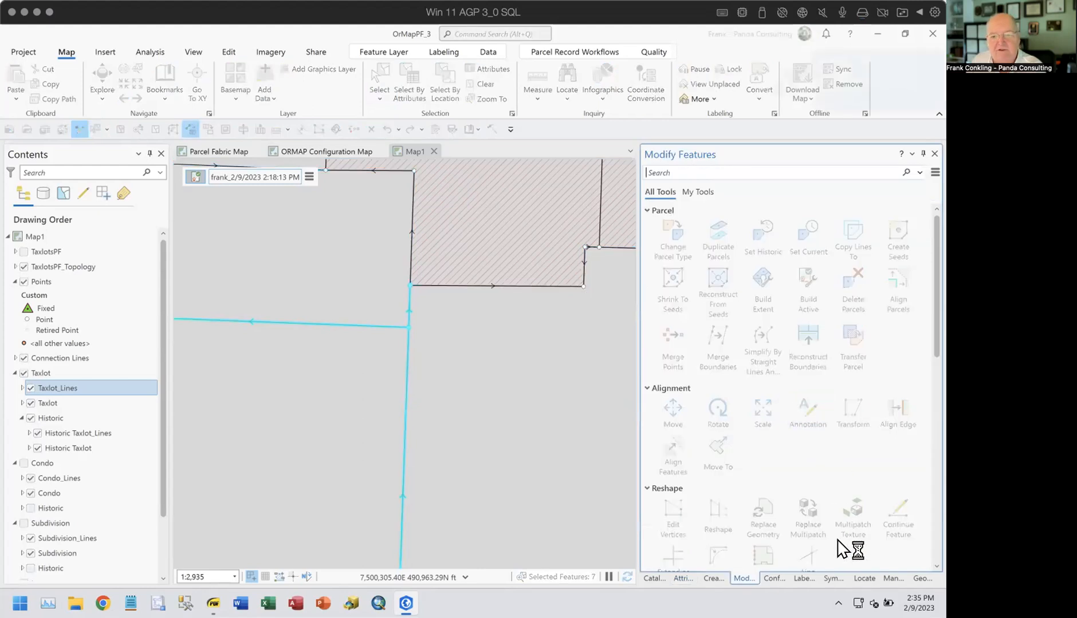
pyautogui.click(905, 559)
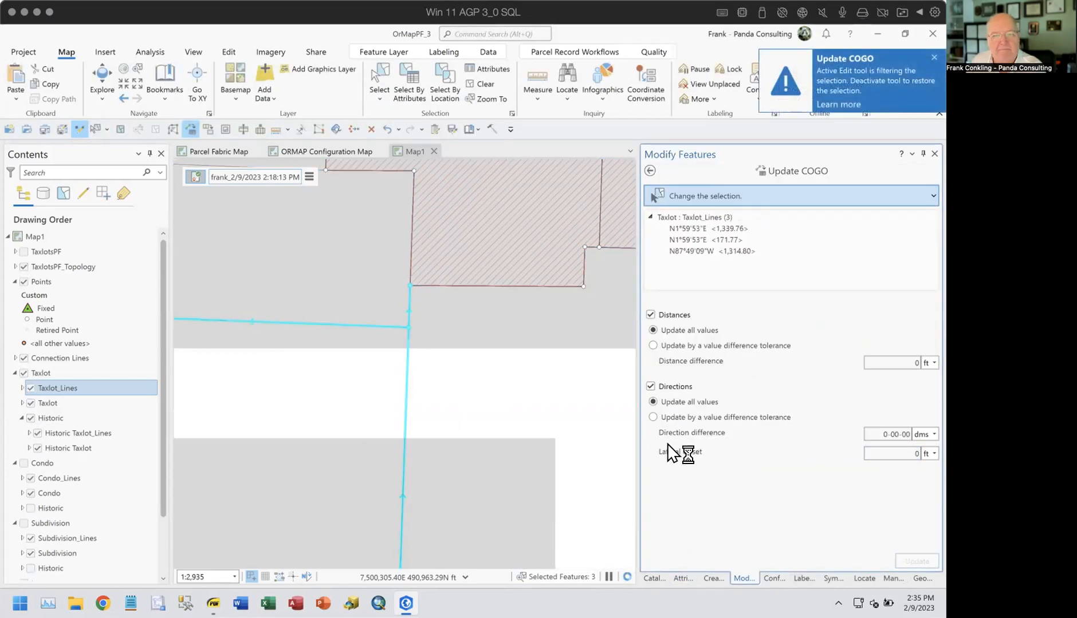
# Step: Set the COGO Type of all three selected Taxlot_Lines to Entered and clear the selection
pyautogui.click(683, 579)
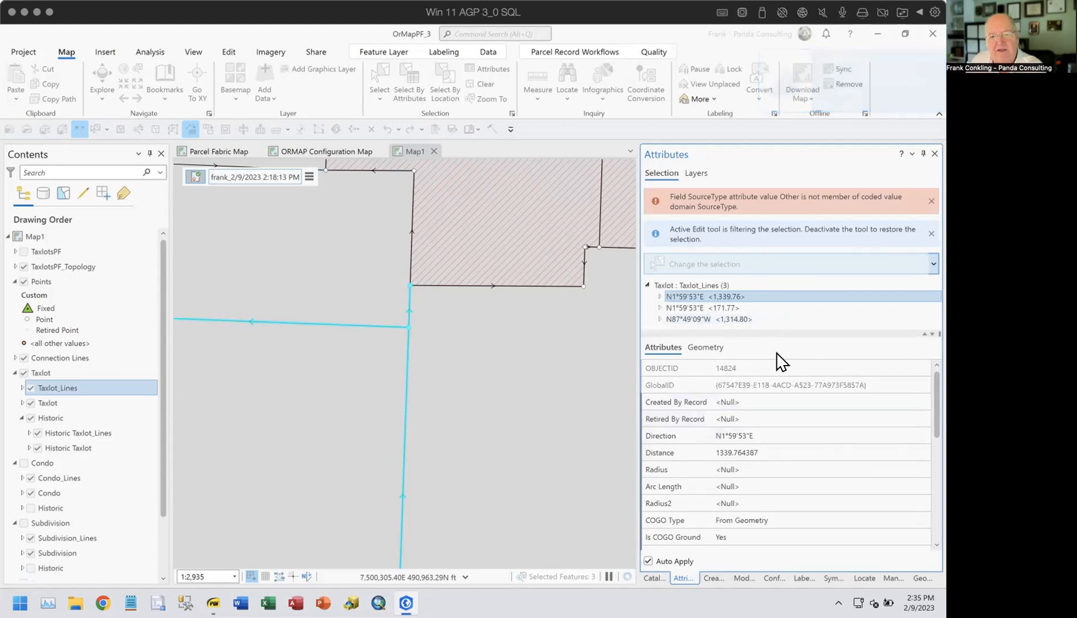
pyautogui.click(711, 285)
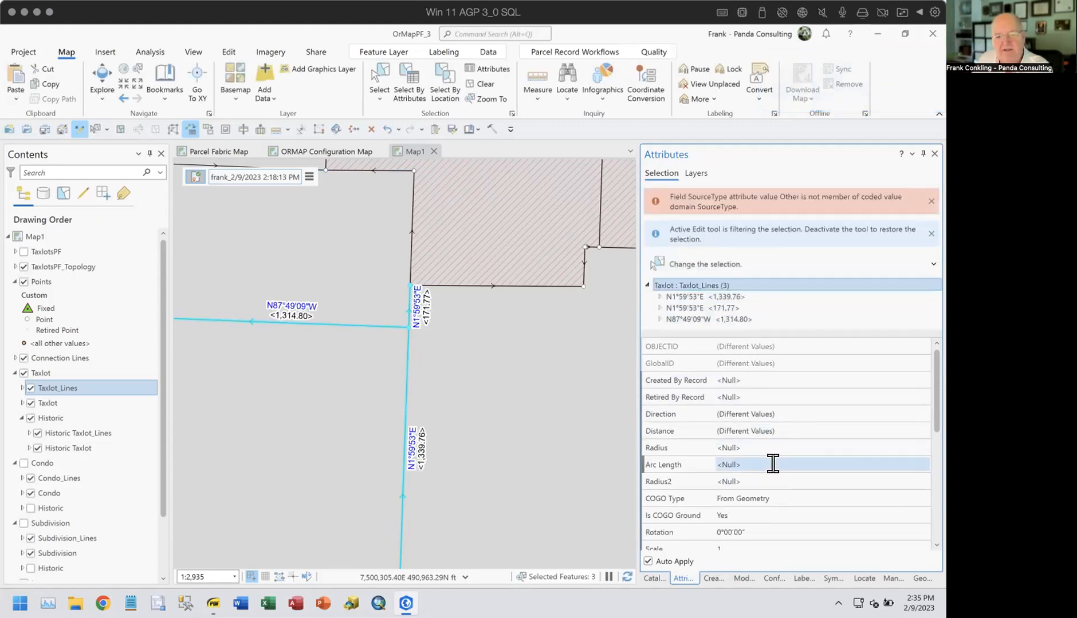
pyautogui.click(760, 498)
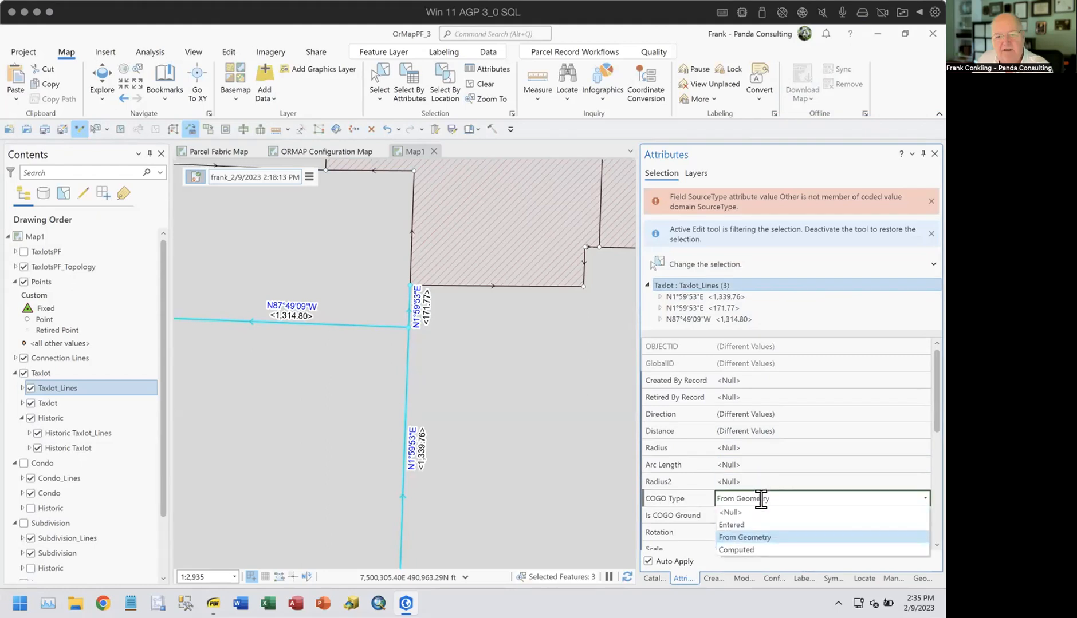
pyautogui.click(739, 524)
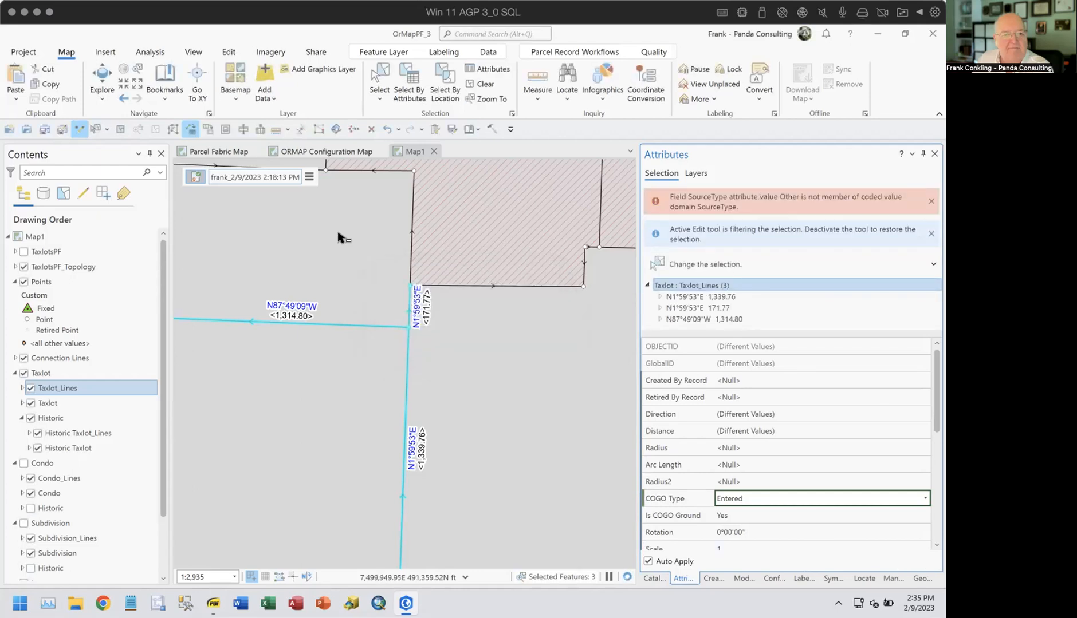
pyautogui.click(479, 82)
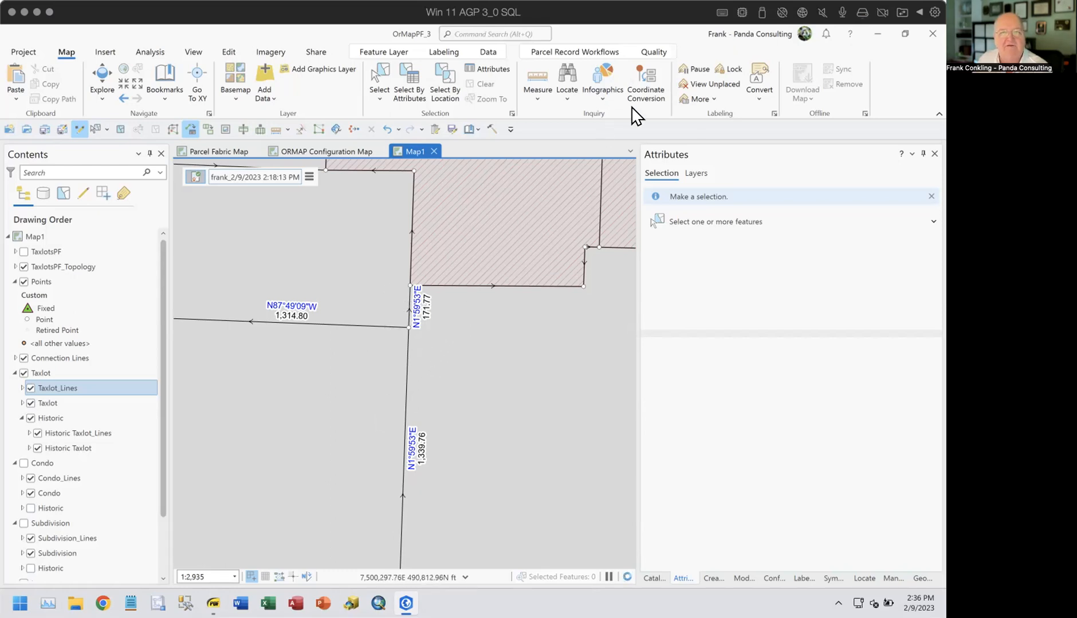
pyautogui.click(656, 53)
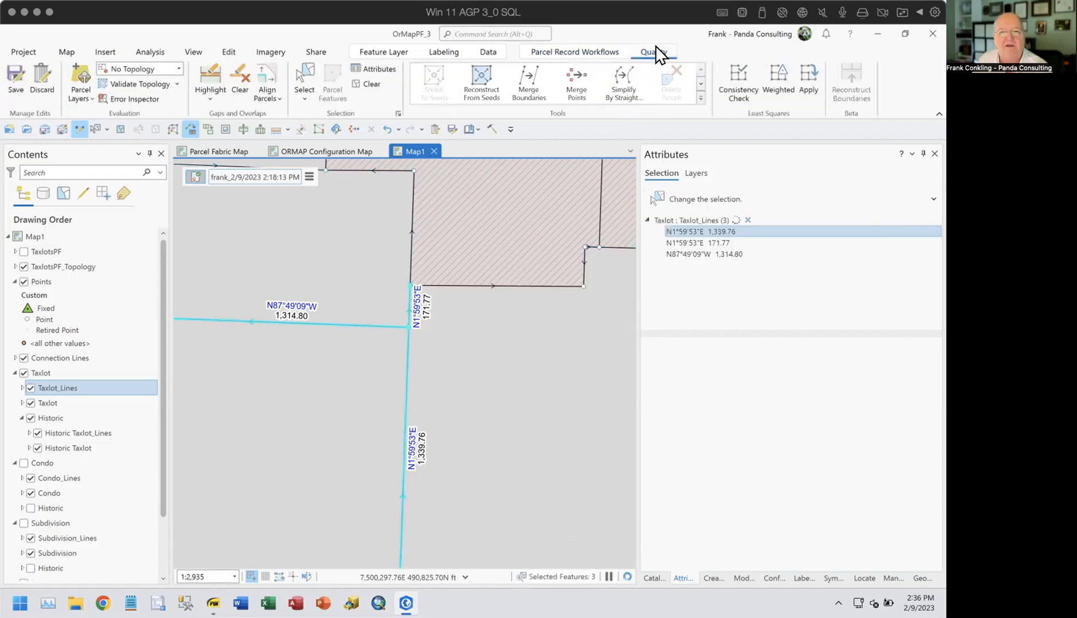
pyautogui.click(602, 54)
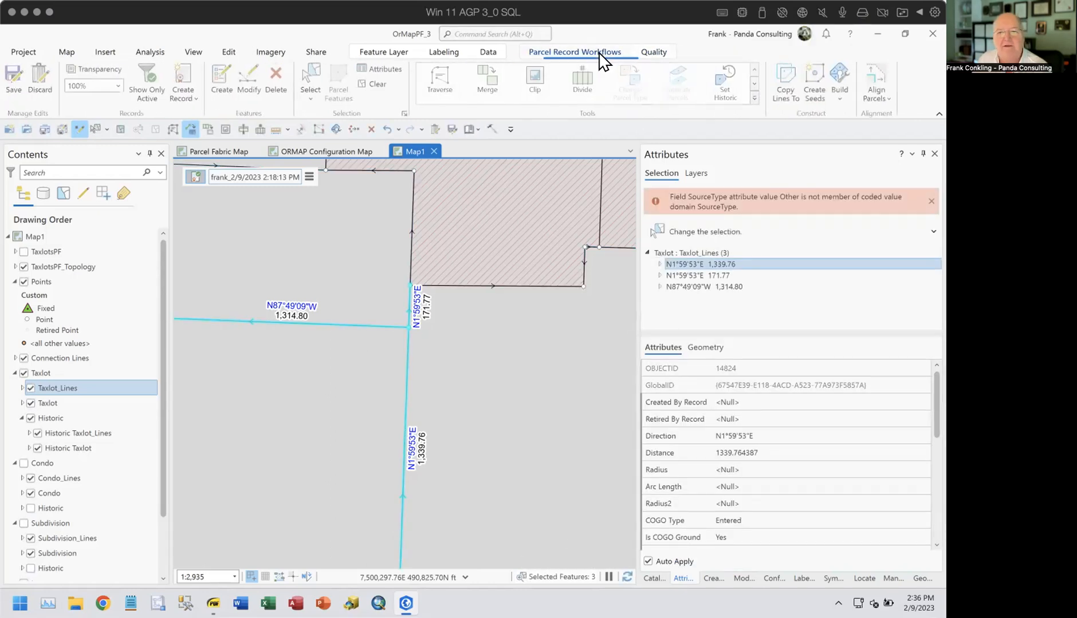
# Step: Select the taxlots meeting at the junction south of the hatched historic parcel and run Reconstruct Boundaries on them
pyautogui.click(756, 98)
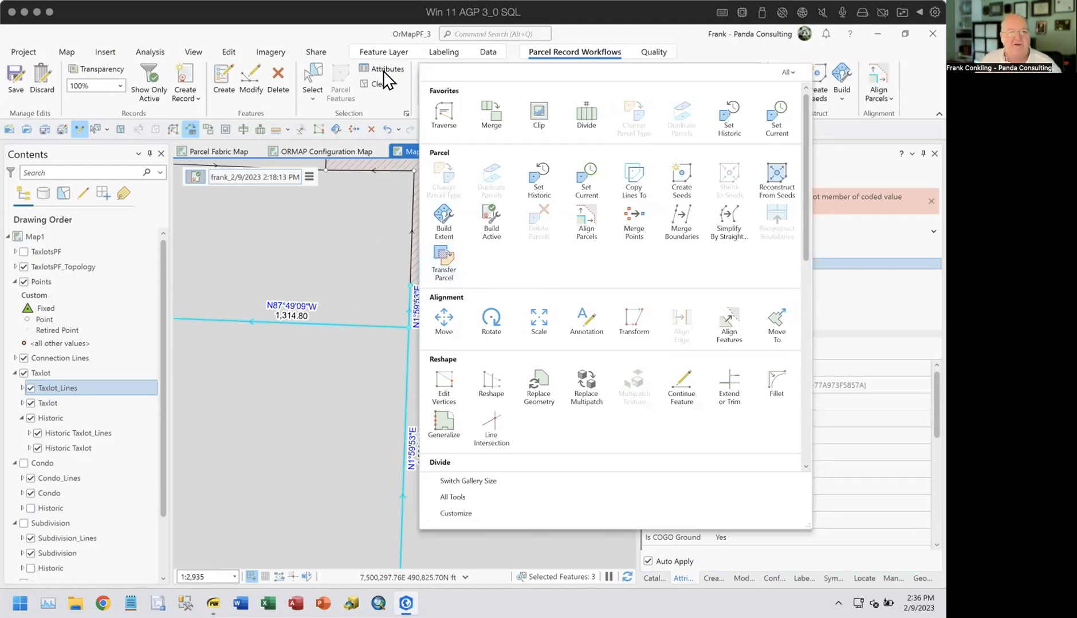
pyautogui.click(351, 33)
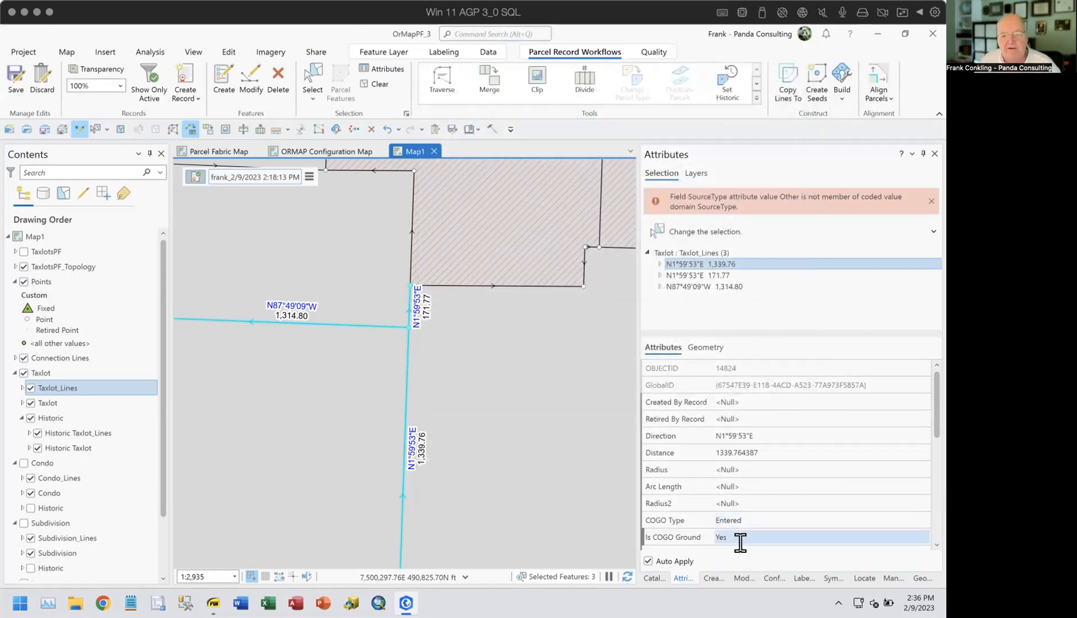
pyautogui.click(740, 577)
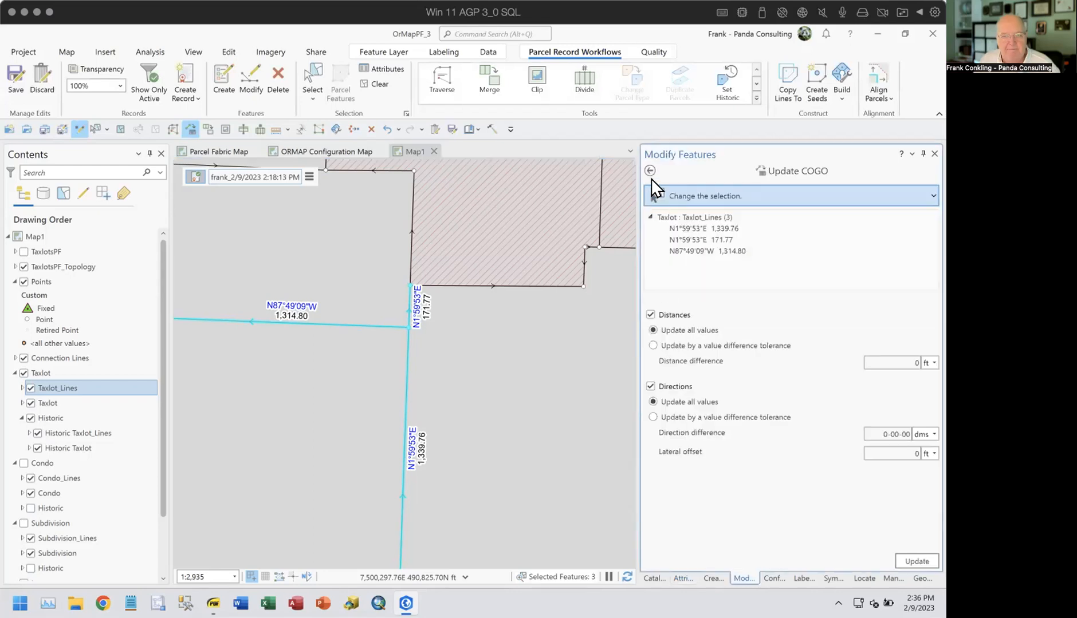
pyautogui.click(649, 171)
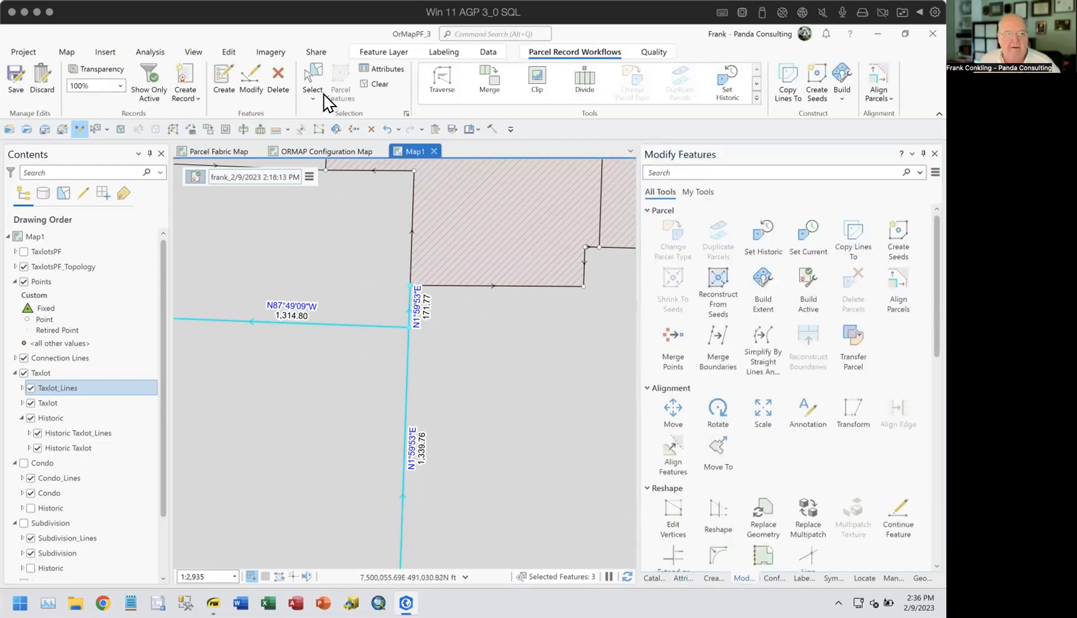
pyautogui.click(312, 78)
pyautogui.moveTo(358, 299); pyautogui.dragTo(444, 369)
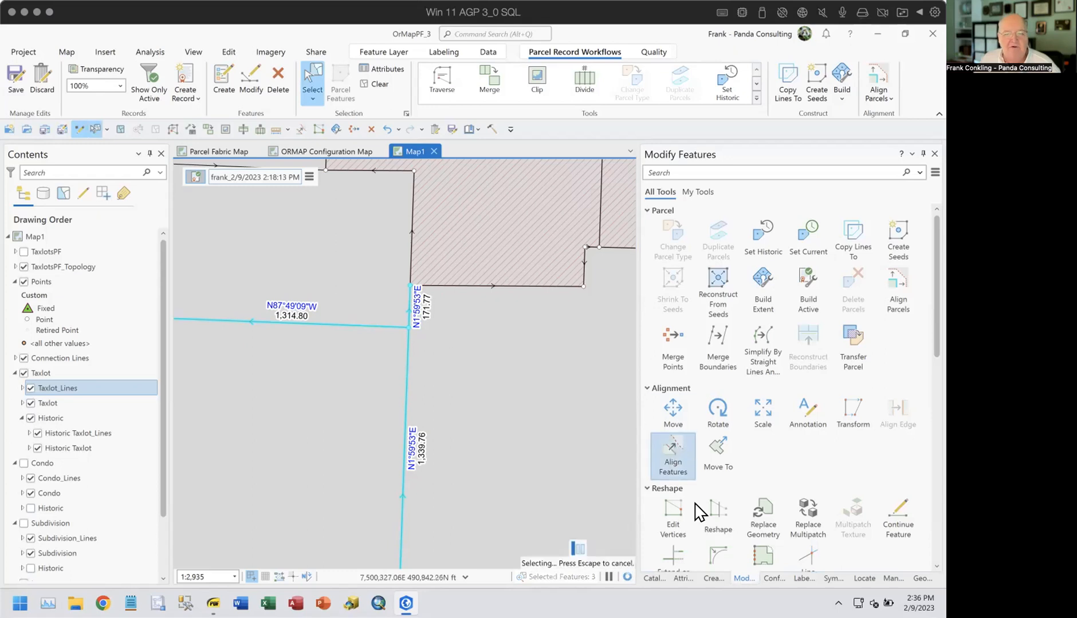
pyautogui.click(765, 96)
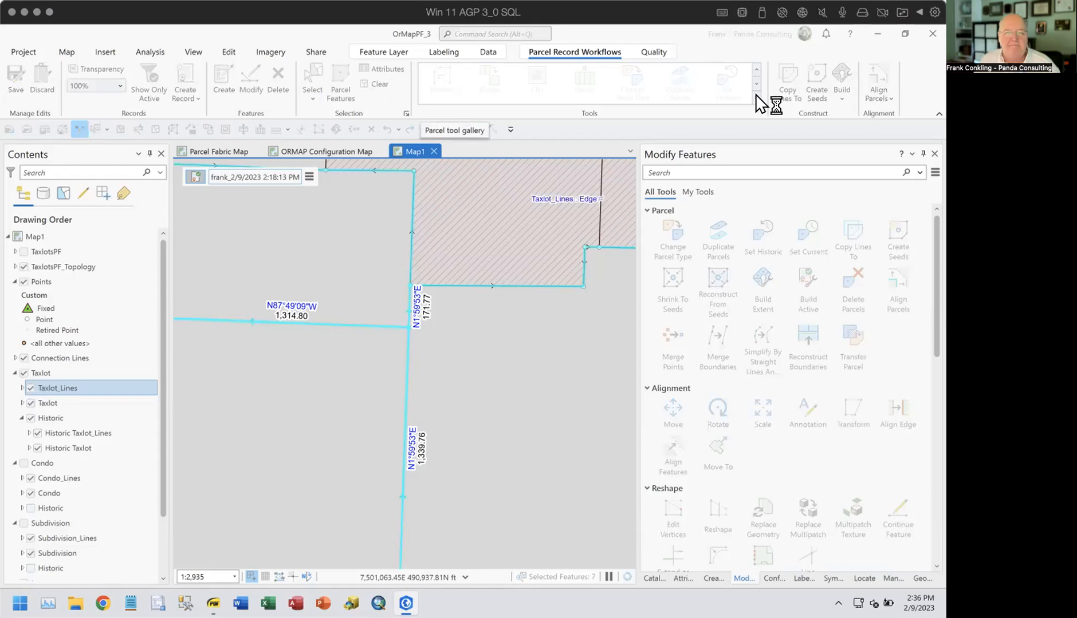
pyautogui.click(756, 95)
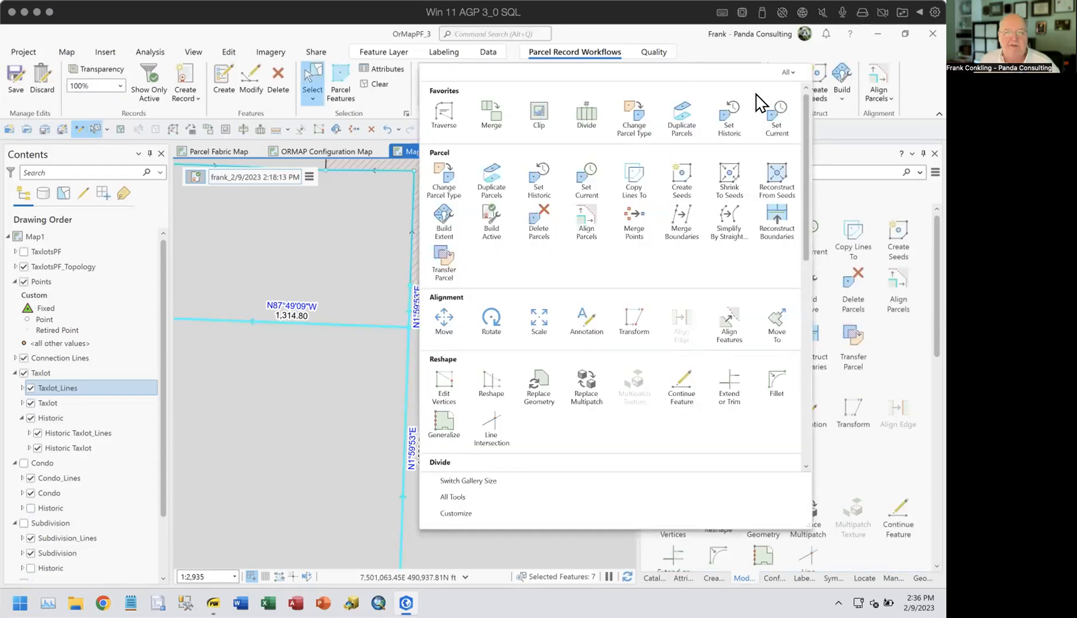
pyautogui.click(783, 216)
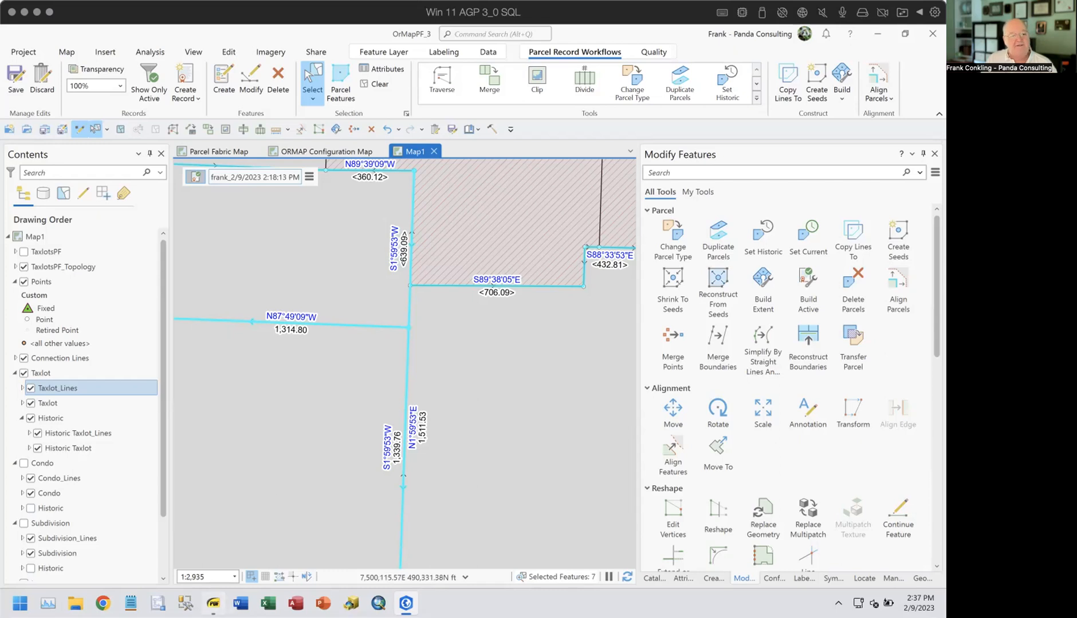
# Step: Switch to the training PDF, highlight "version 5" on the Reconstruct Boundaries slide, and return to ArcGIS Pro
pyautogui.hotkey('alt', 'Tab')
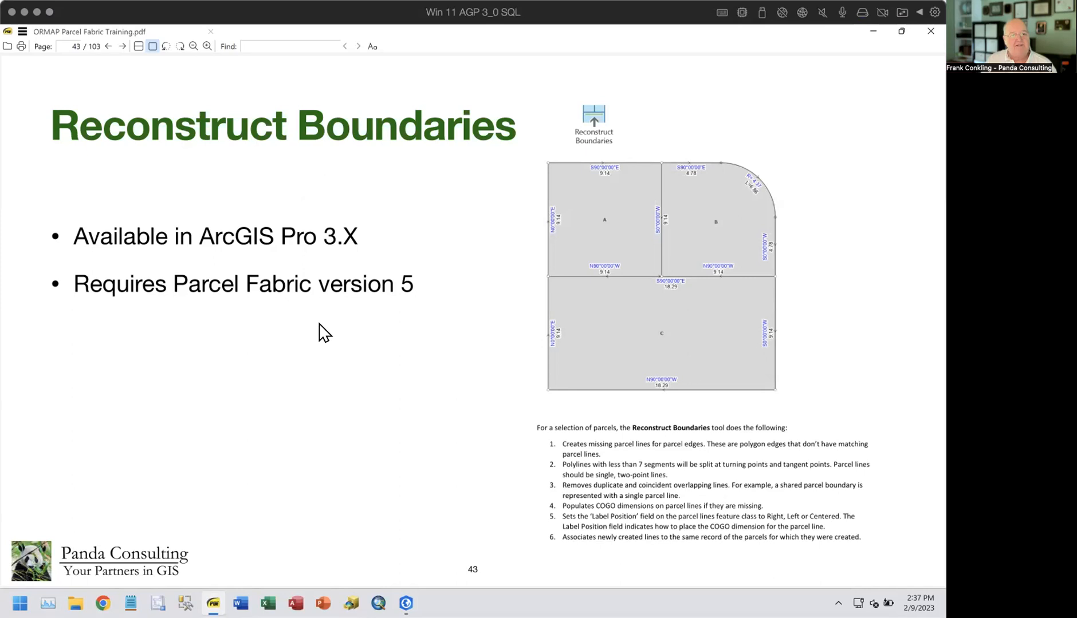
pyautogui.moveTo(314, 285); pyautogui.dragTo(413, 285)
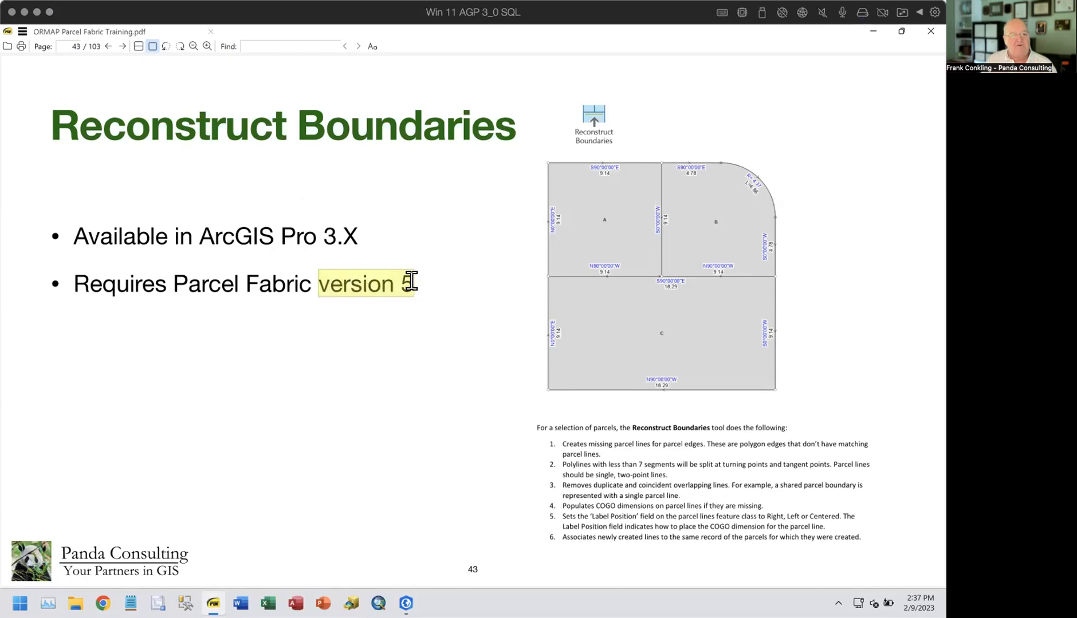
pyautogui.click(927, 30)
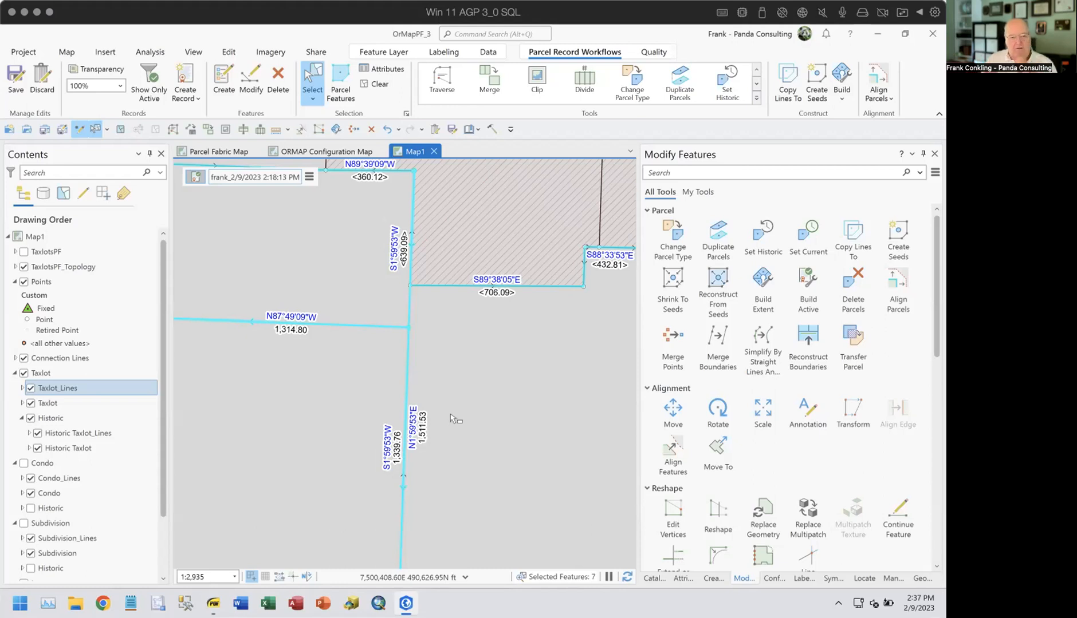
# Step: Examine the reconstructed Taxlot_Lines and their COGO labels around the taxlot junction and clear the selection
pyautogui.scroll(-2, 529, 364)
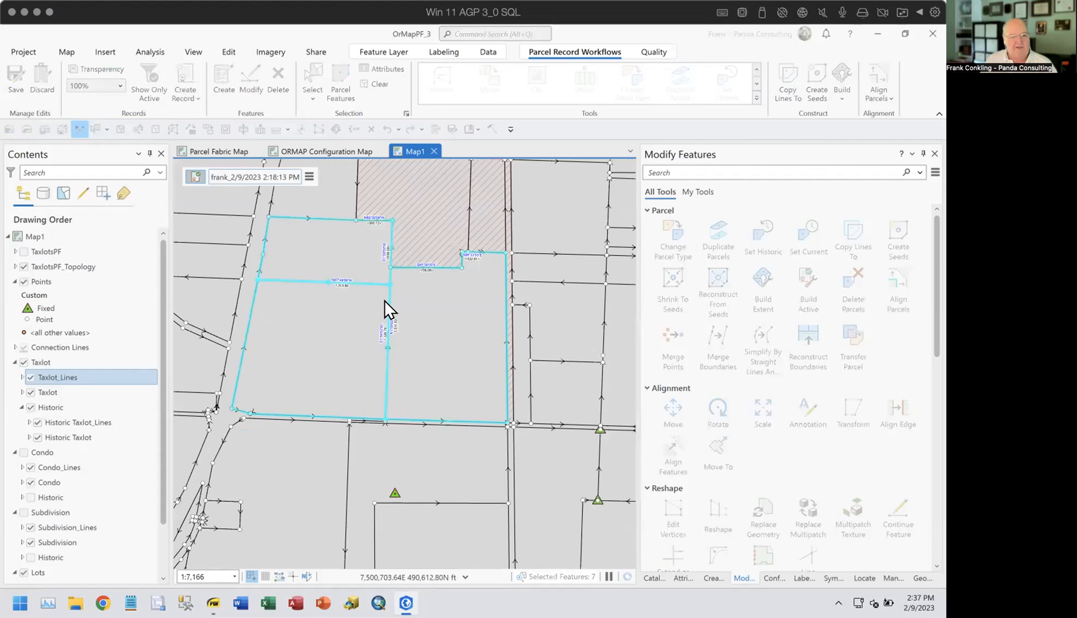
pyautogui.scroll(2, 384, 300)
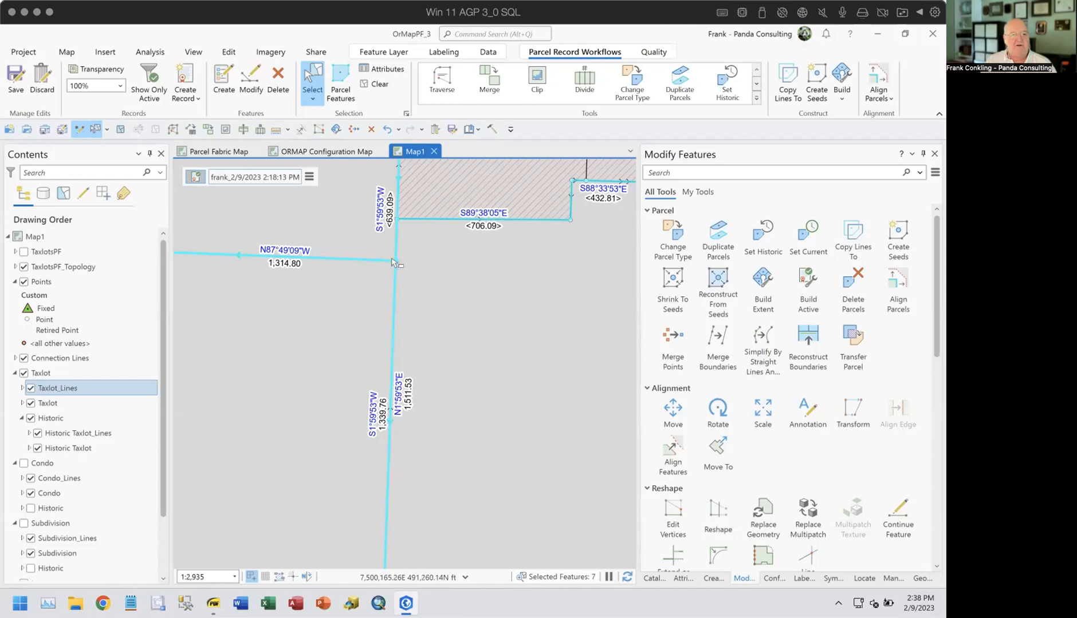
pyautogui.moveTo(398, 268); pyautogui.dragTo(433, 373)
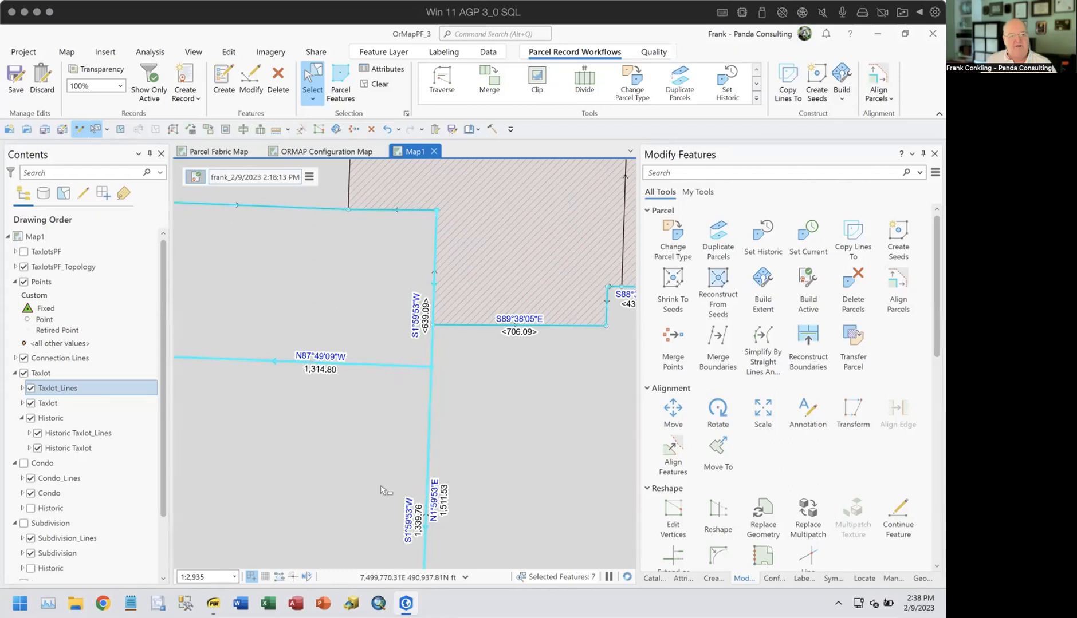
pyautogui.moveTo(384, 469); pyautogui.dragTo(399, 285)
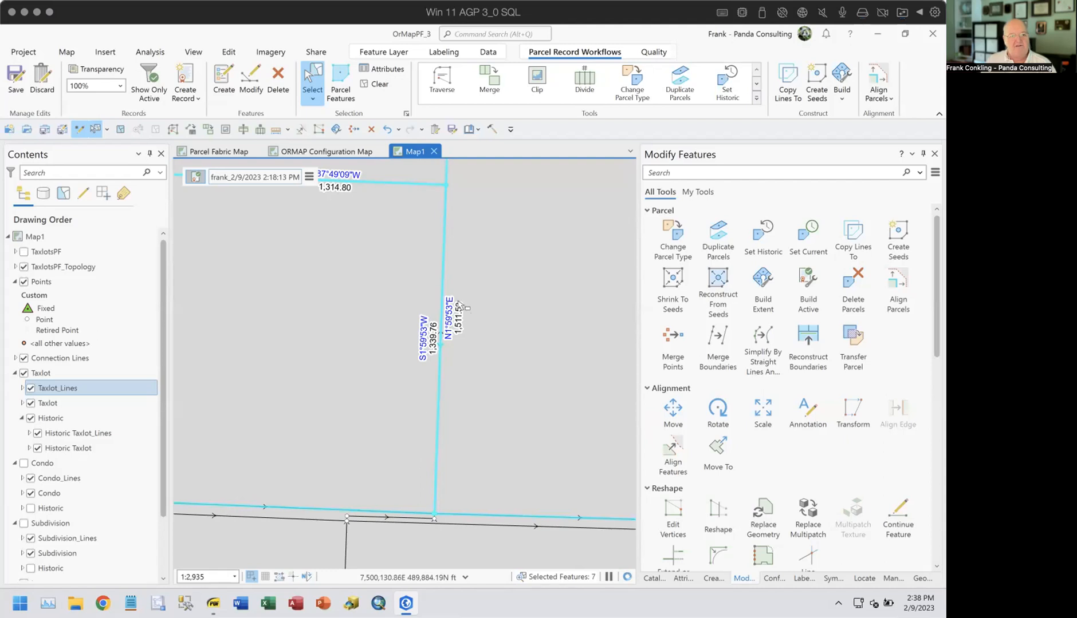
pyautogui.moveTo(481, 274); pyautogui.dragTo(413, 344)
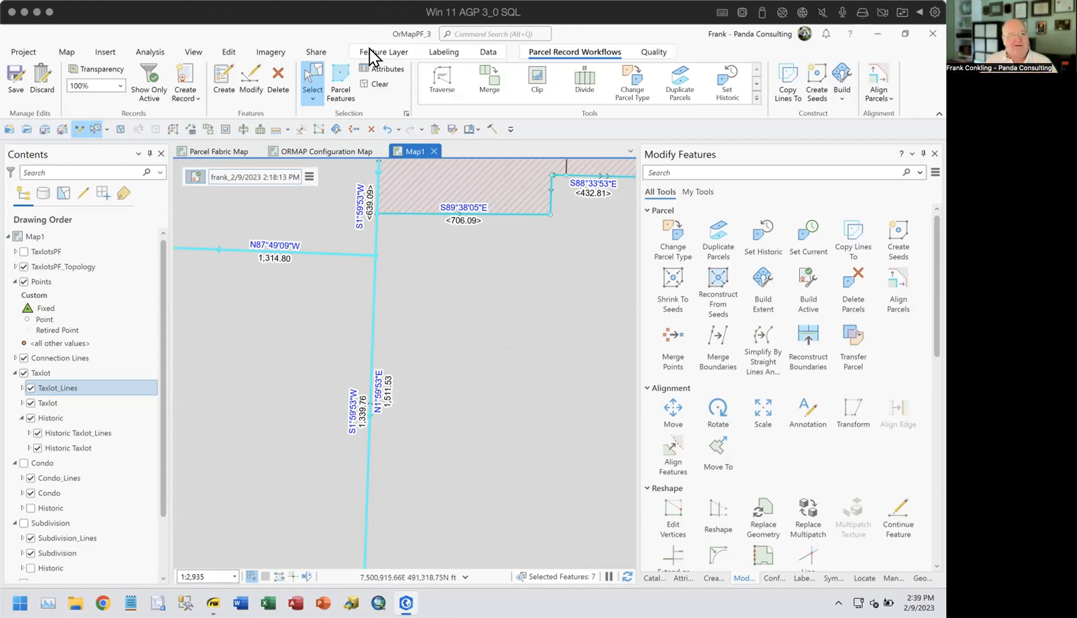
pyautogui.click(373, 84)
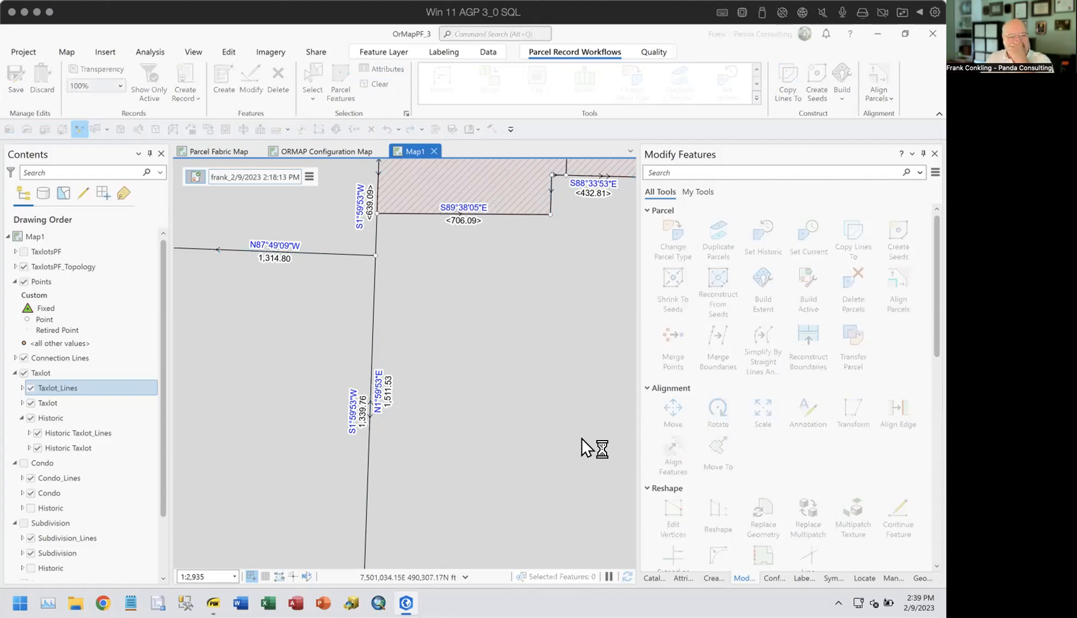
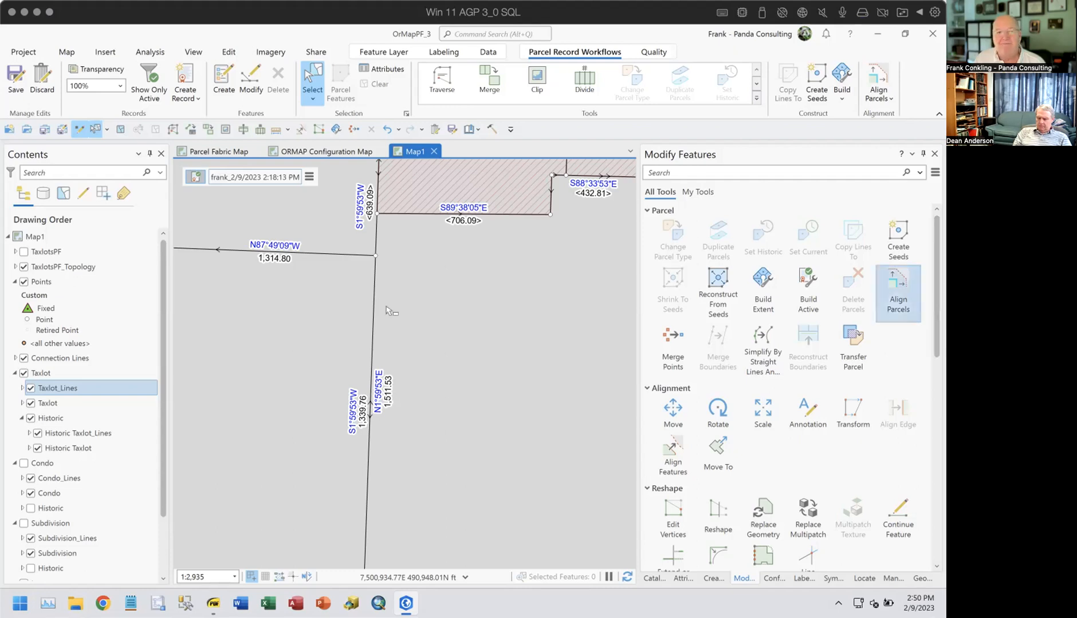
# Step: Select the single taxlot east of the junction to inspect its boundary, and clear the selection
pyautogui.click(518, 280)
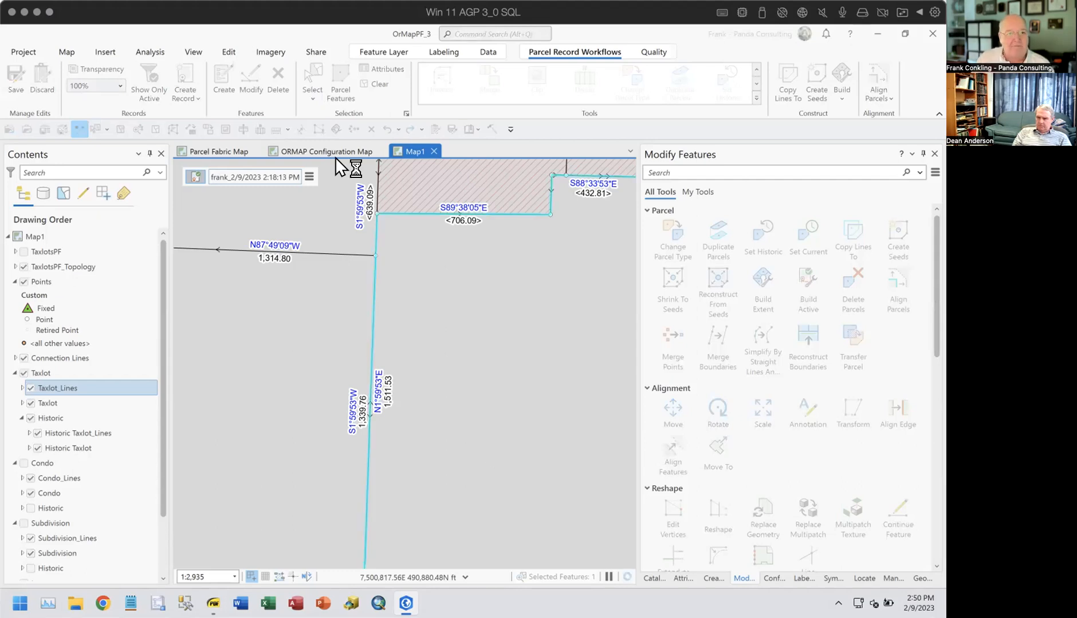
pyautogui.click(377, 84)
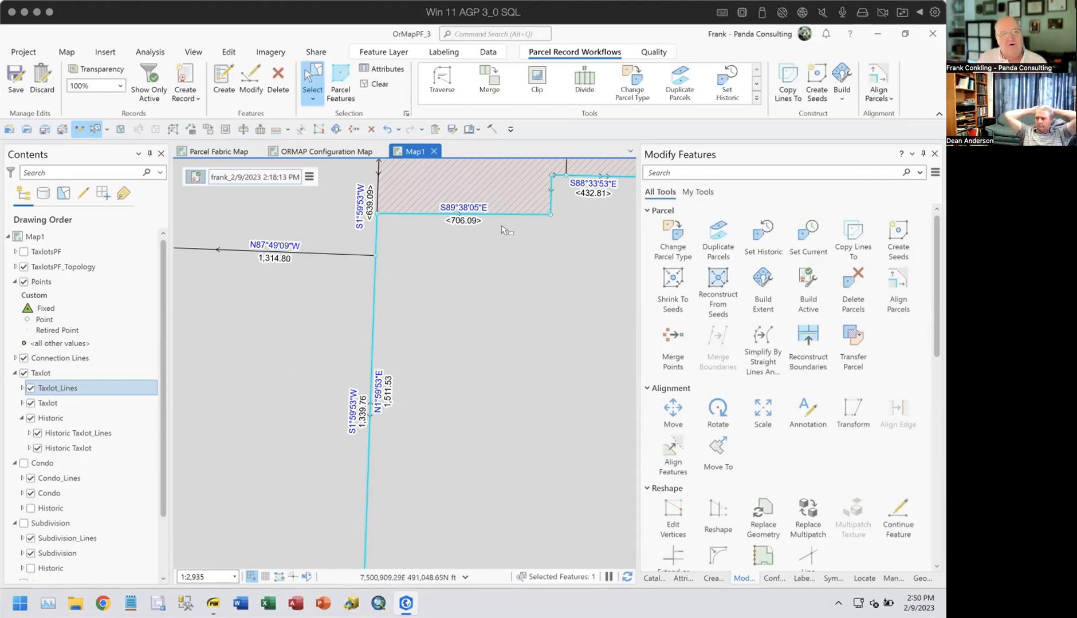
pyautogui.click(377, 84)
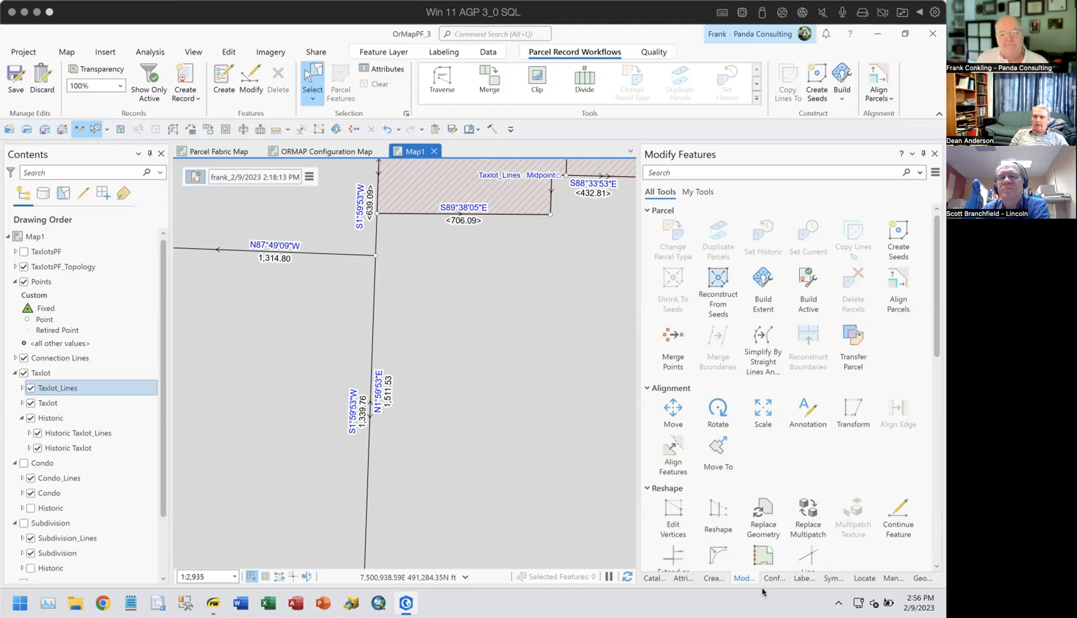
# Step: Search the geoprocessing tools for "upgrade dataset", open the Upgrade Dataset tool and list the available datasets to upgrade
pyautogui.click(921, 579)
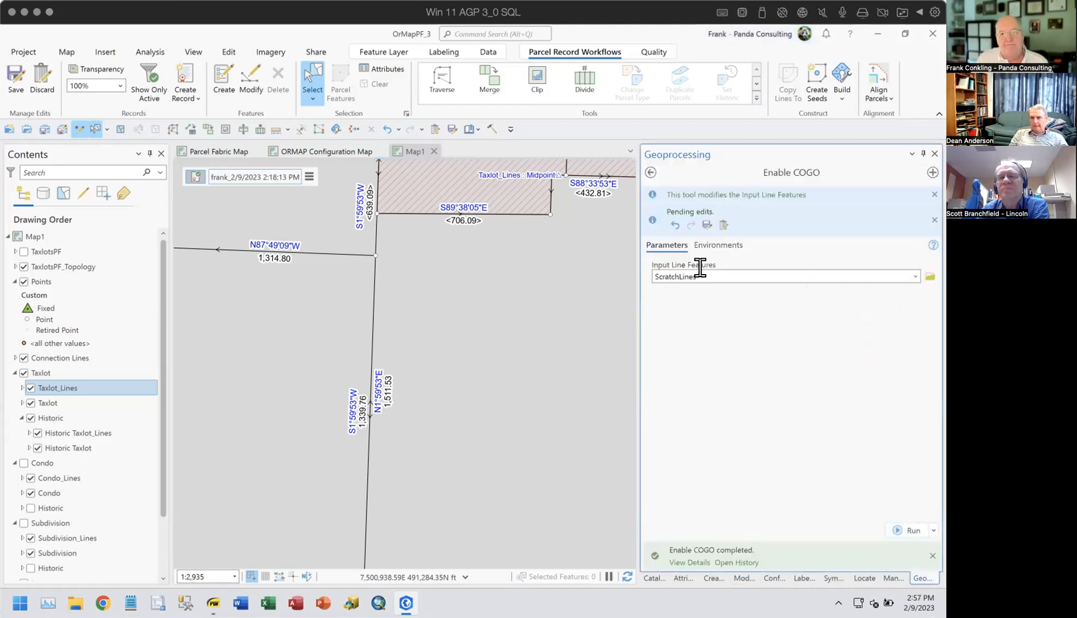
pyautogui.click(650, 172)
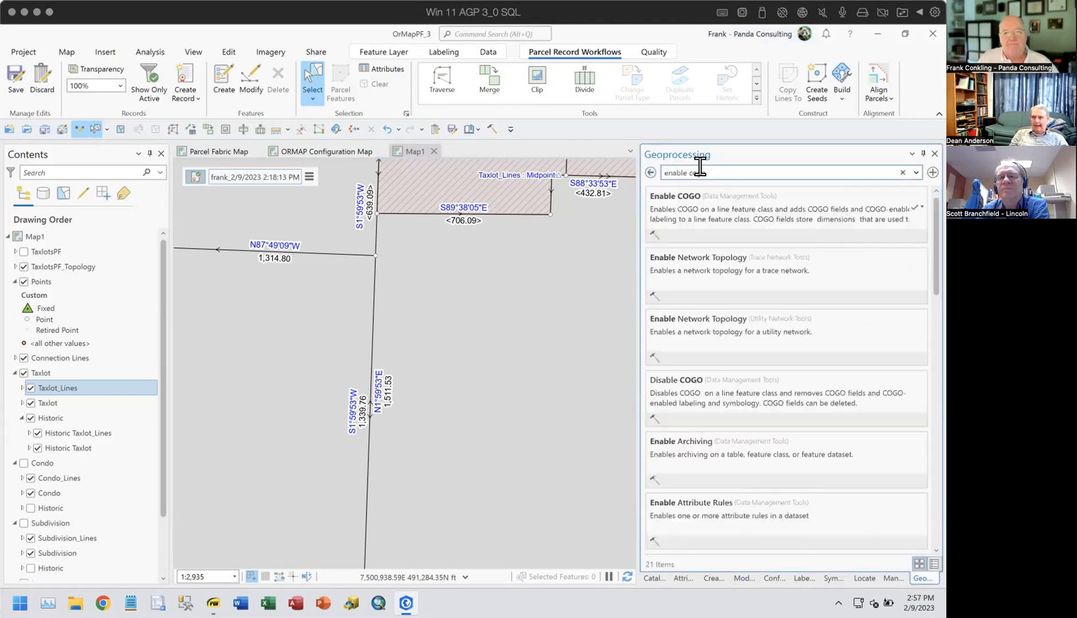
pyautogui.moveTo(705, 168); pyautogui.dragTo(634, 167)
pyautogui.write('u')
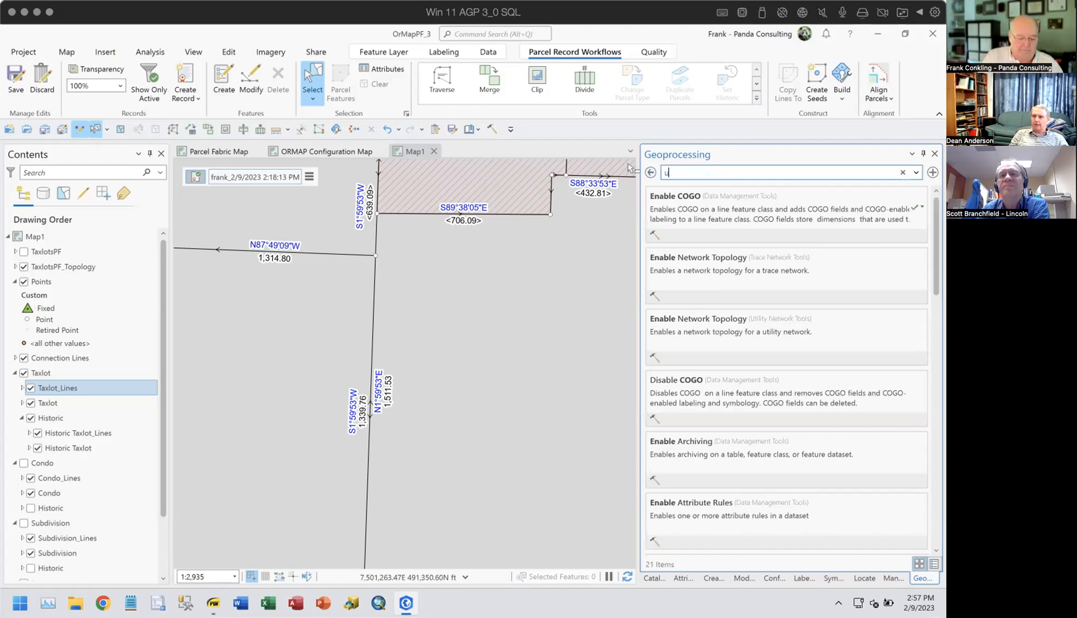
pyautogui.write('pgrade data')
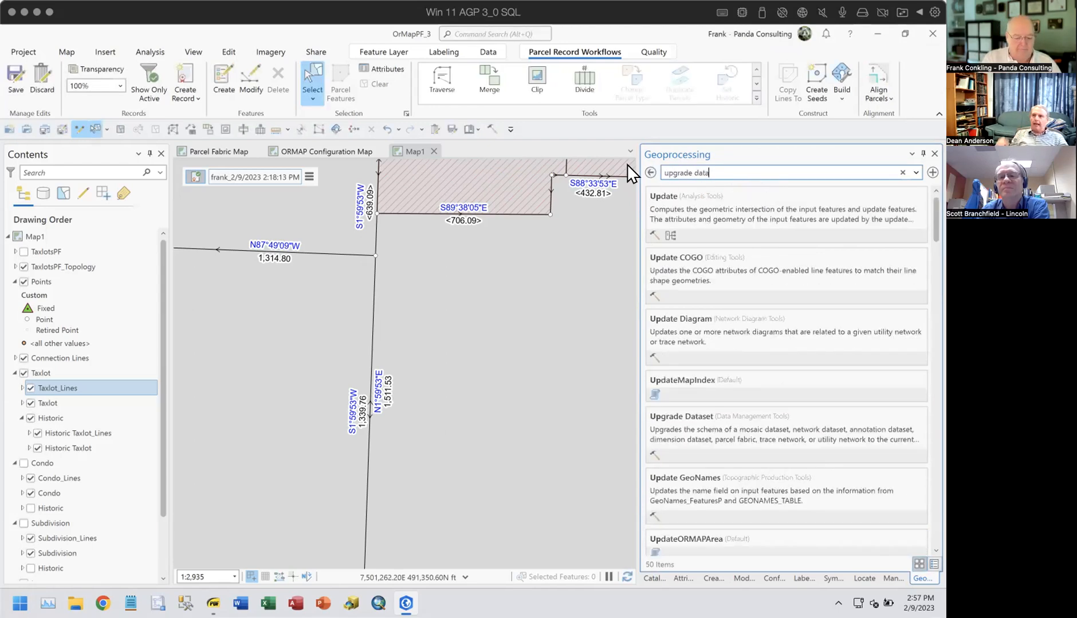
pyautogui.write('set')
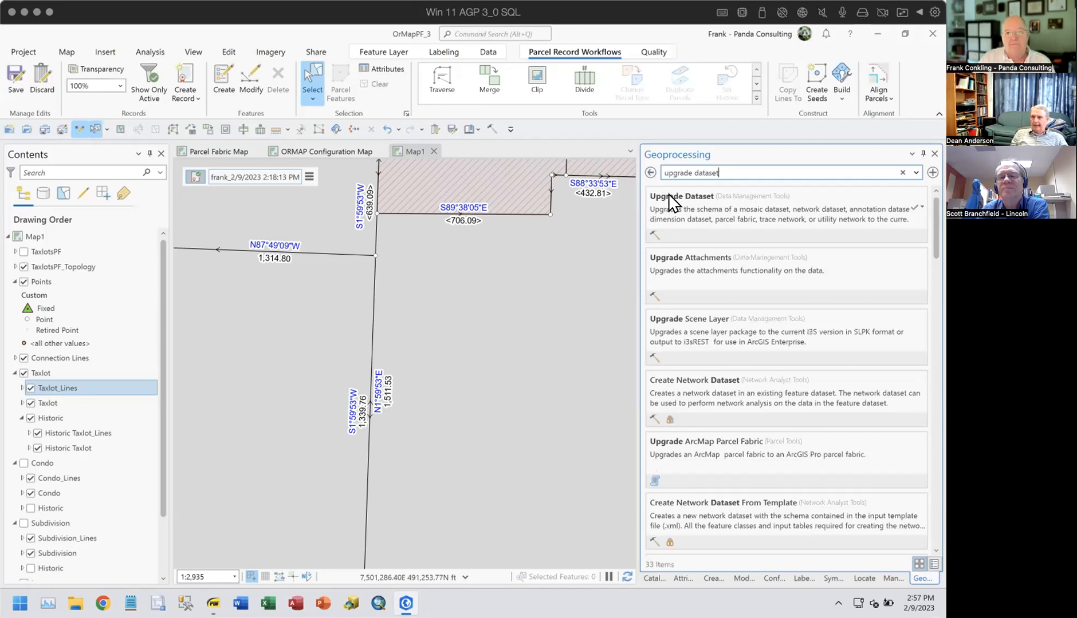
pyautogui.click(675, 201)
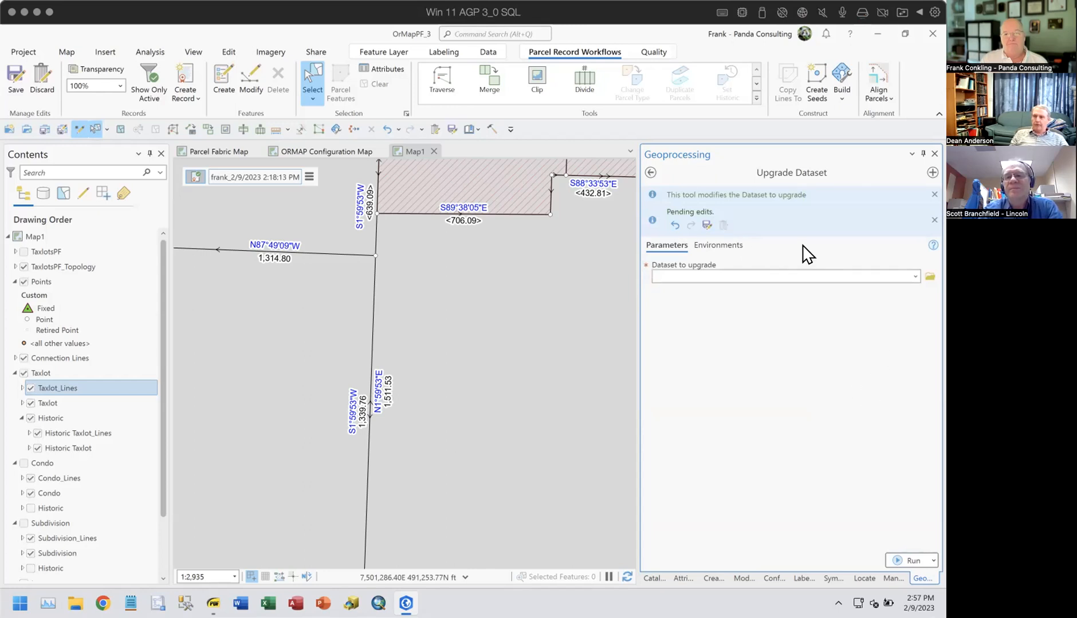
pyautogui.click(915, 276)
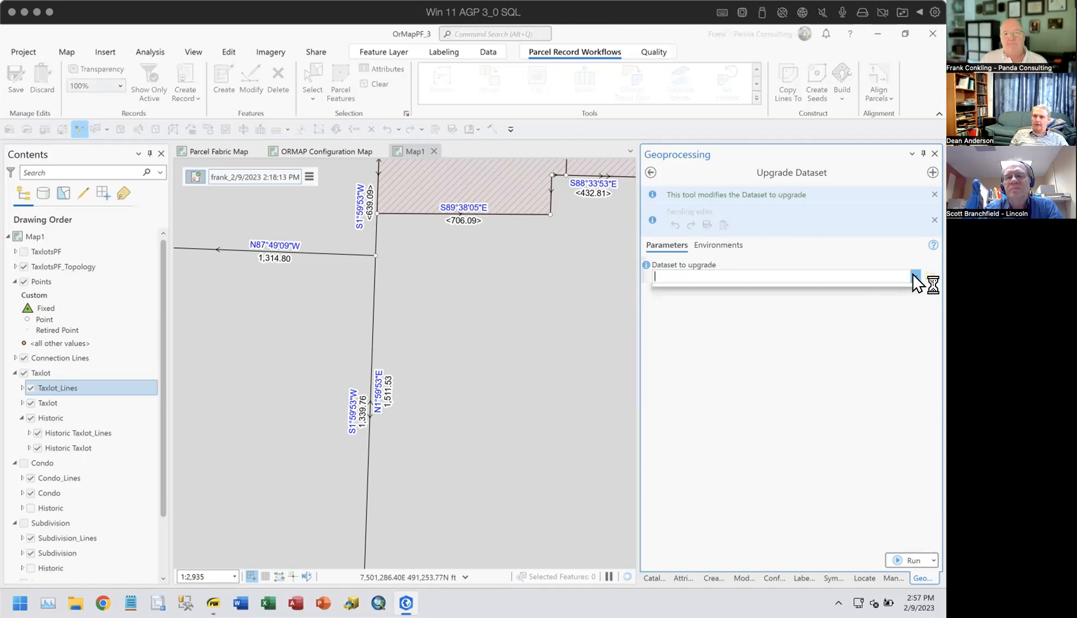